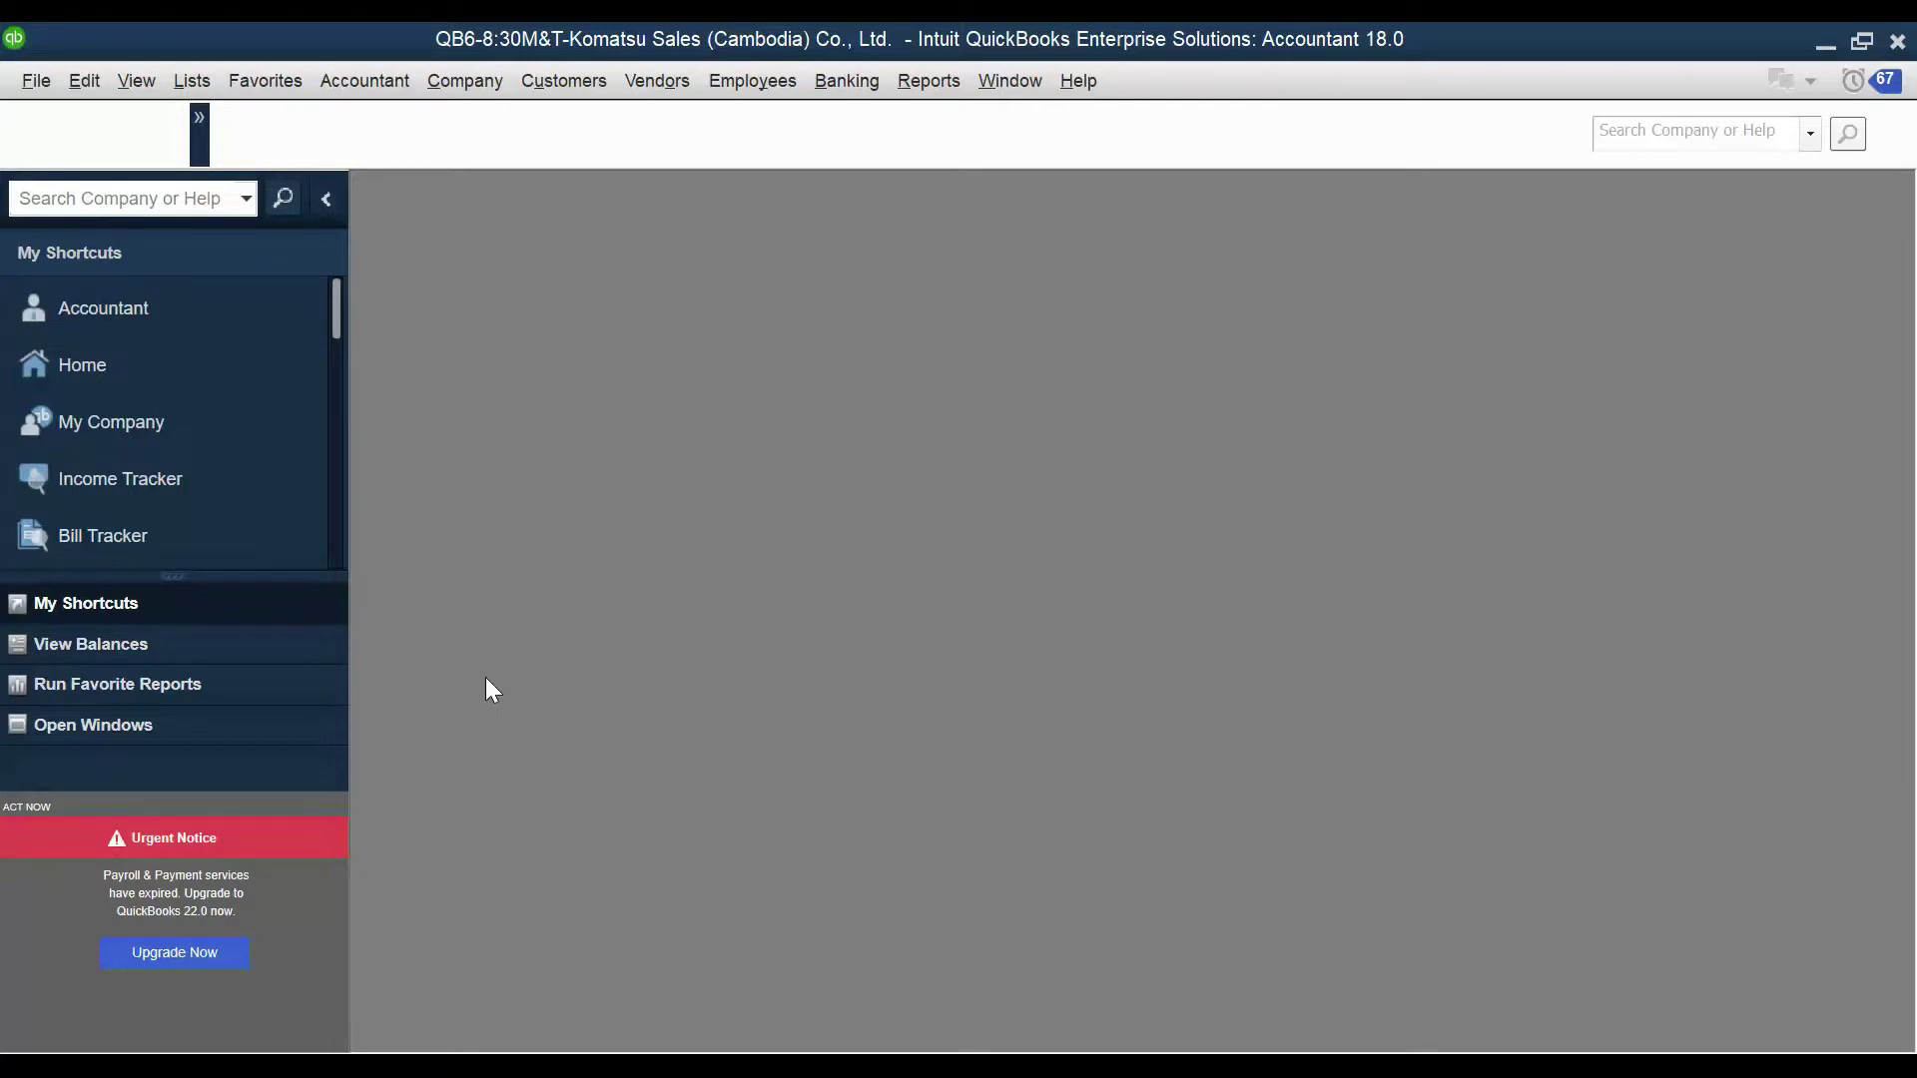
{"action": "mouse_move", "coordinate": [710, 1064]}
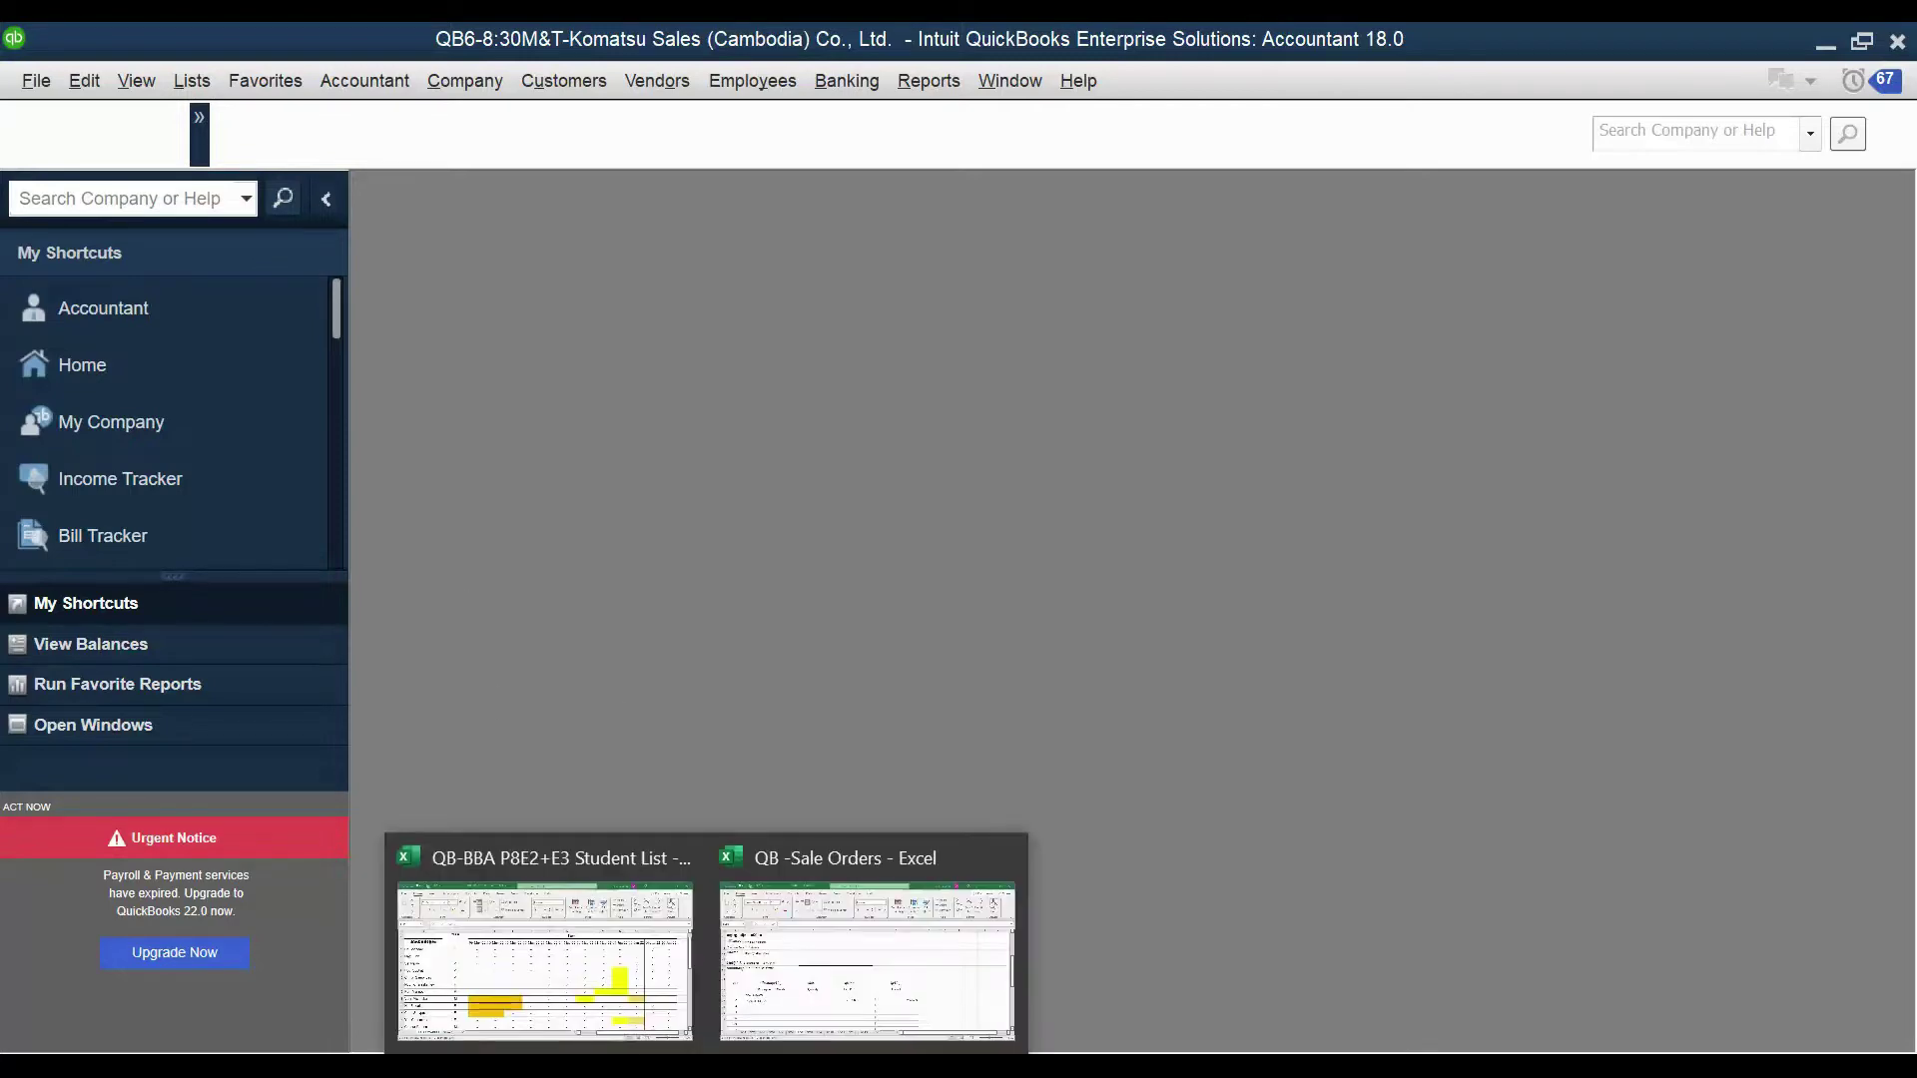
{"action": "left_click", "coordinate": [824, 965]}
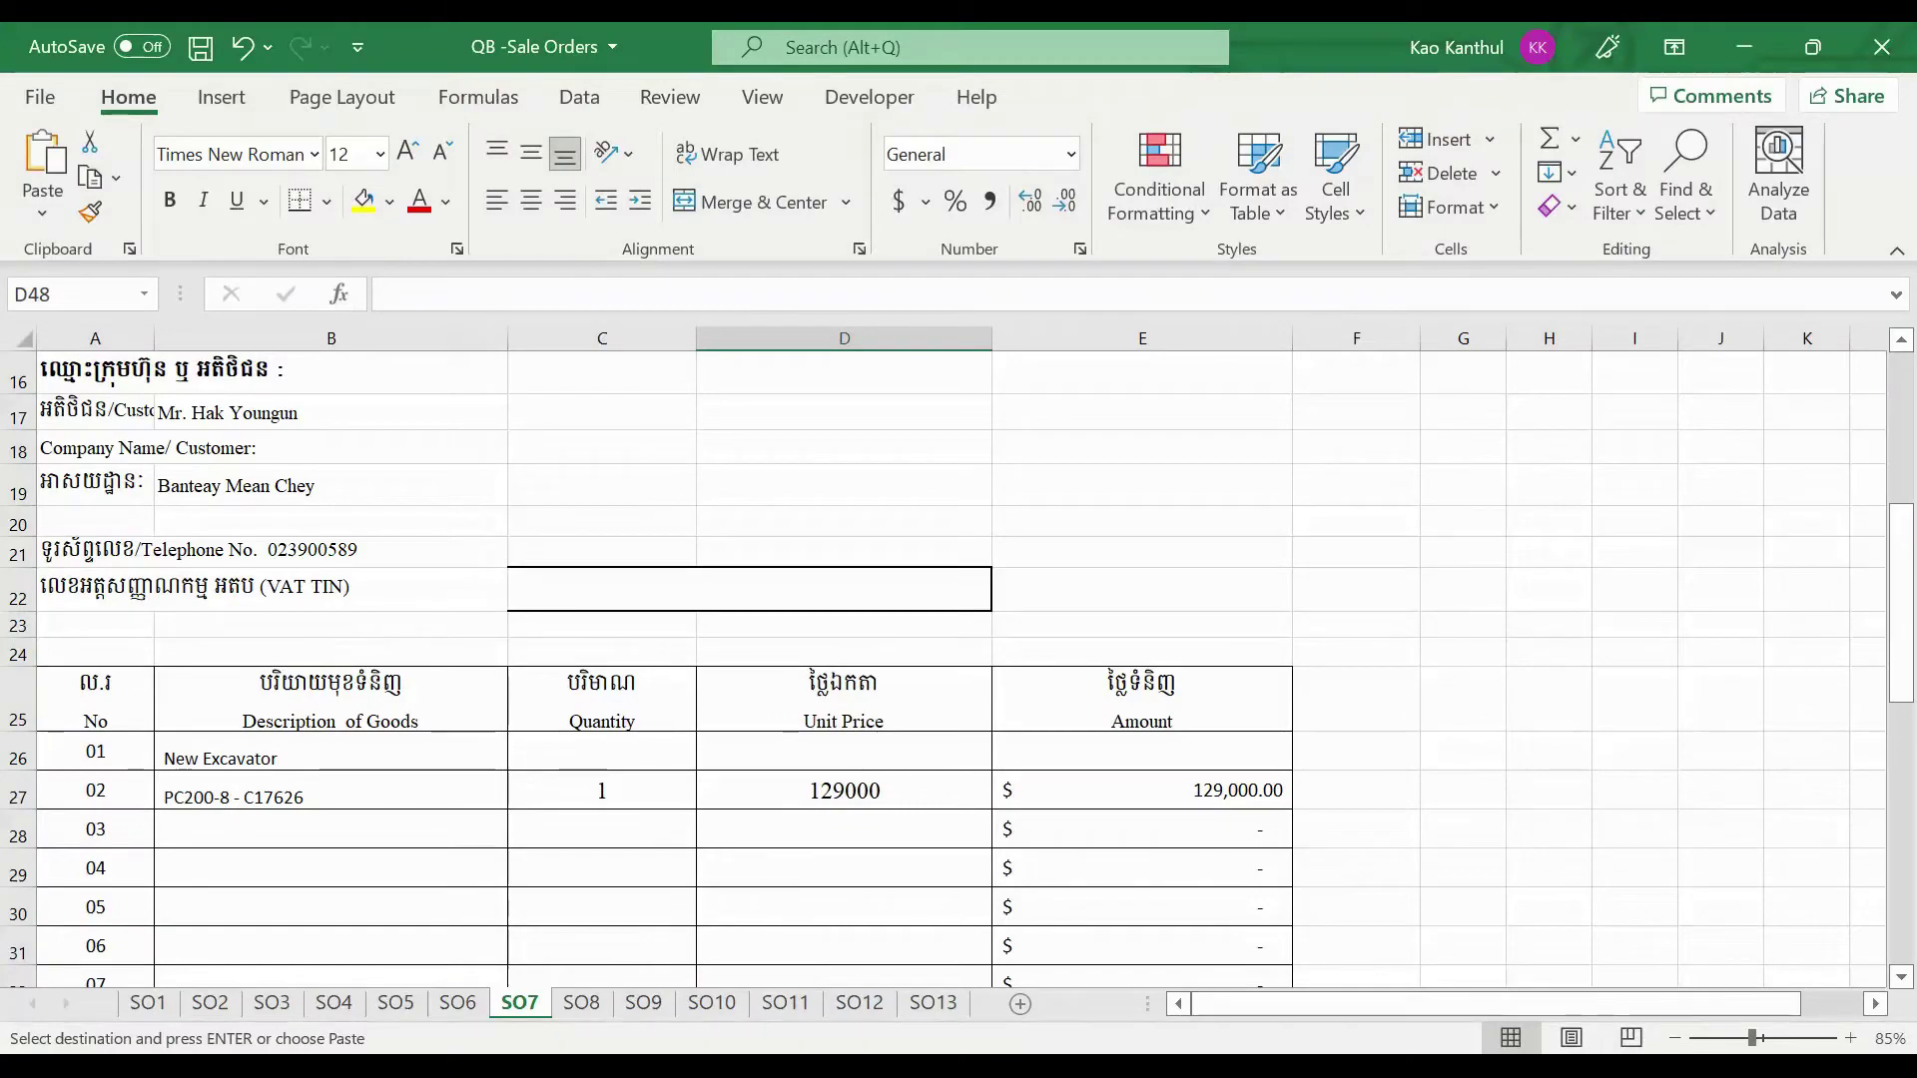
{"action": "key", "text": "alt+Tab"}
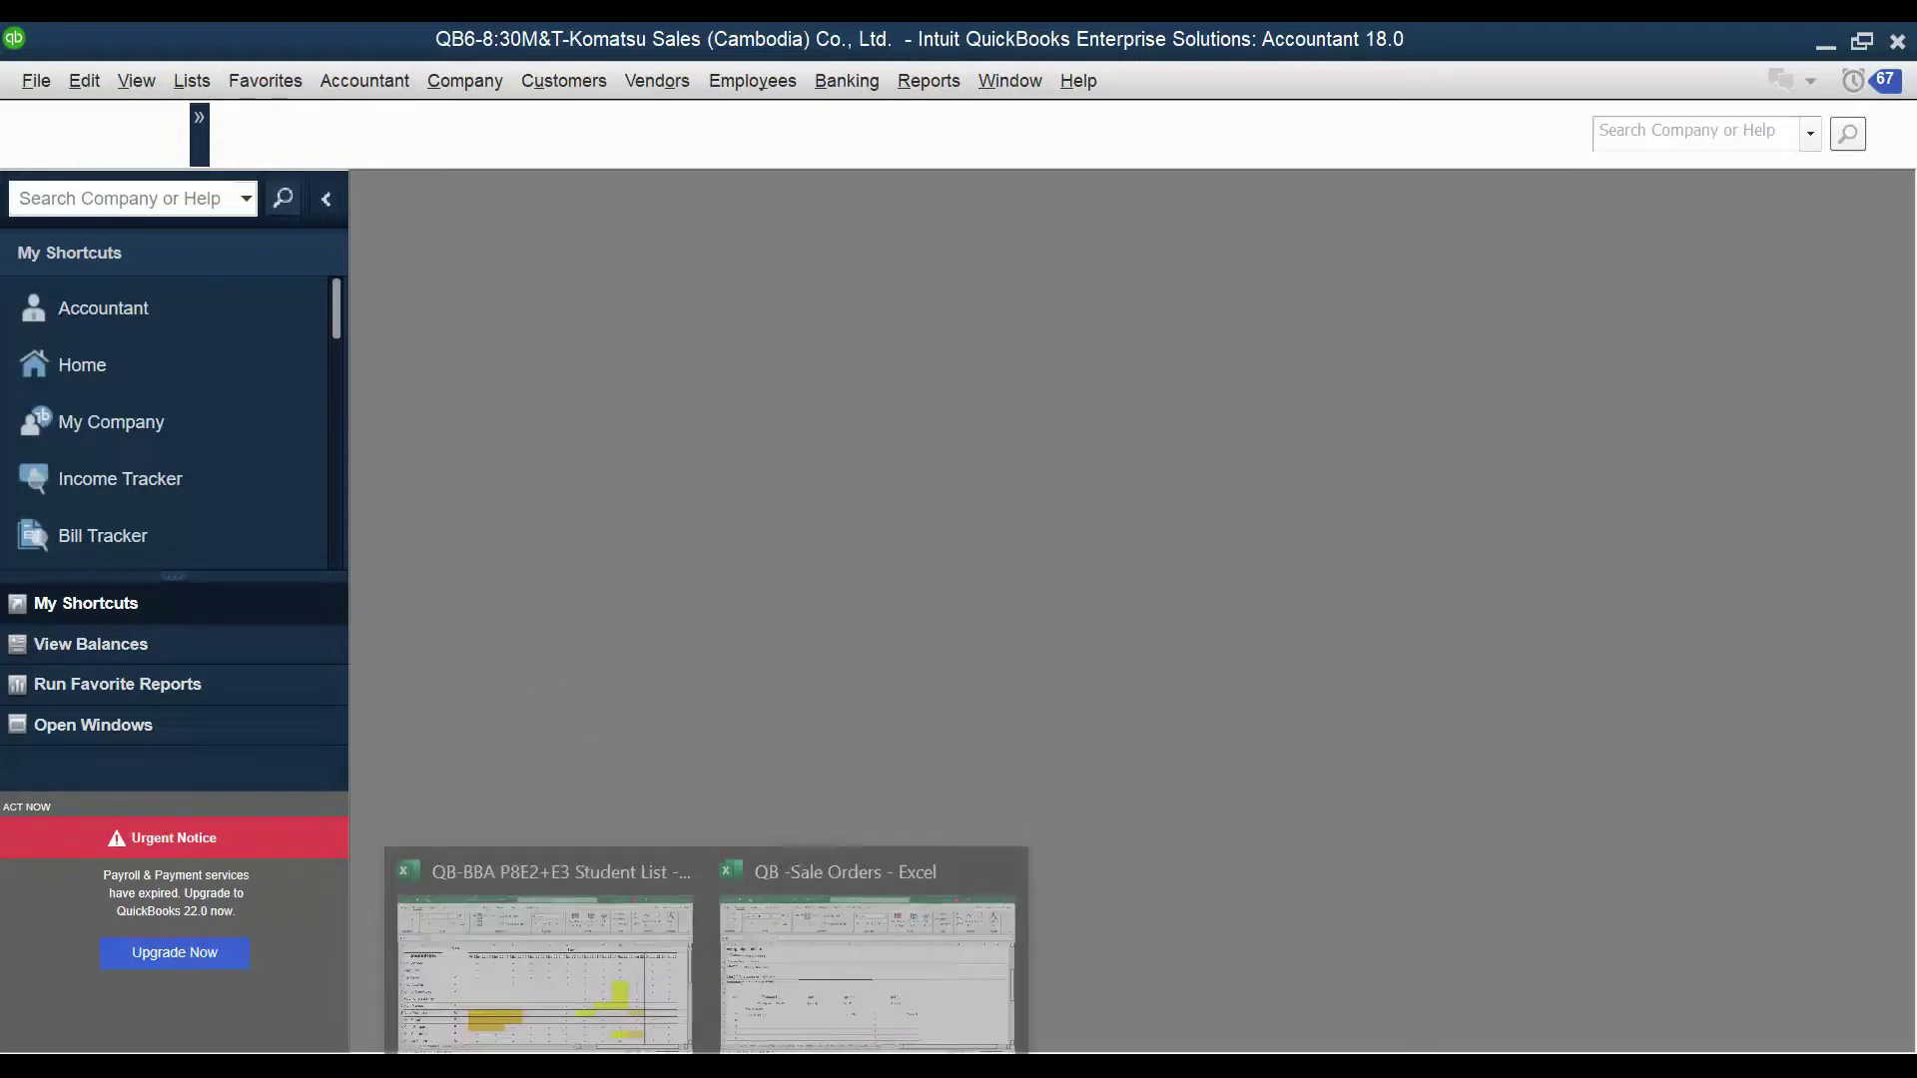
Switch to the QB-BBA P8E2+E3 Student List workbook in Excel and select cell E40 in the empty area of Sheet1.
{"action": "mouse_move", "coordinate": [721, 978]}
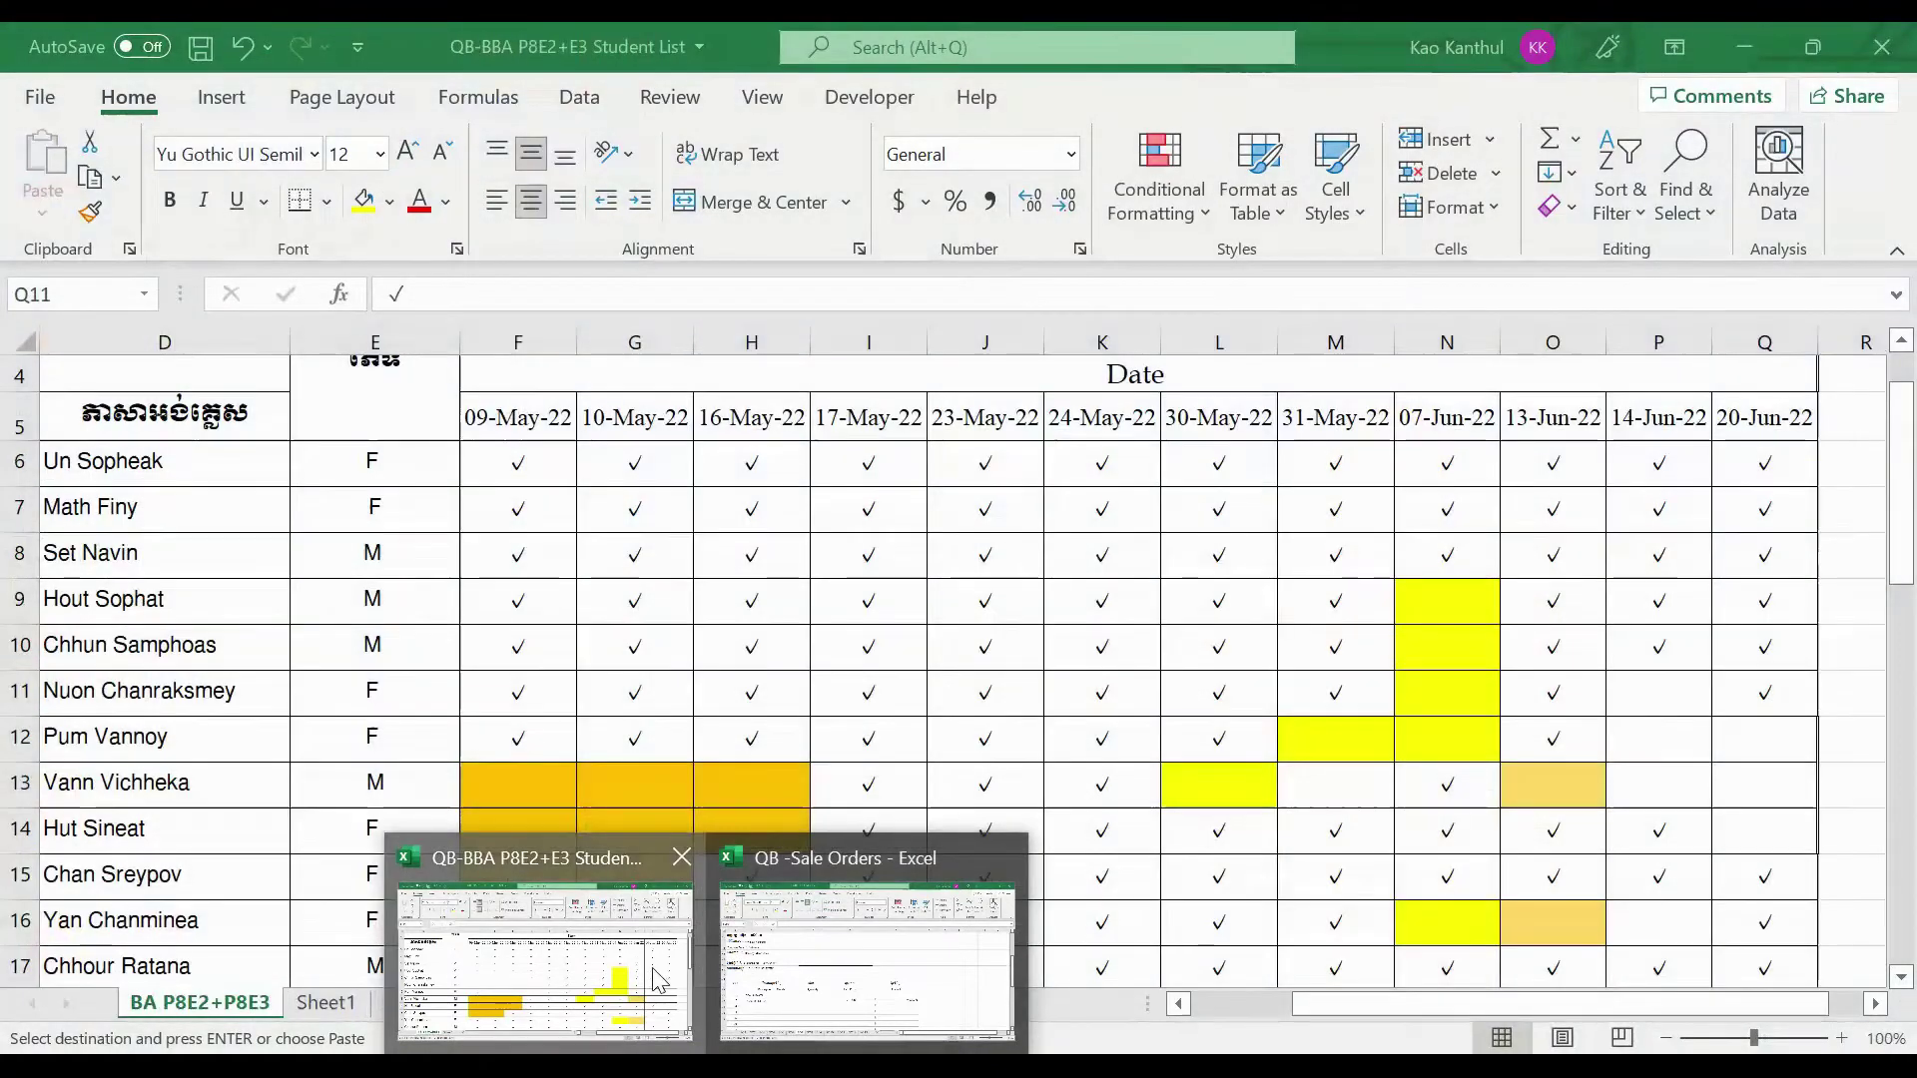
{"action": "left_click", "coordinate": [545, 959]}
{"action": "left_click", "coordinate": [340, 1004]}
{"action": "scroll", "coordinate": [429, 839], "scroll_direction": "down", "scroll_amount": 4}
{"action": "left_click", "coordinate": [519, 571]}
{"action": "left_click", "coordinate": [639, 496]}
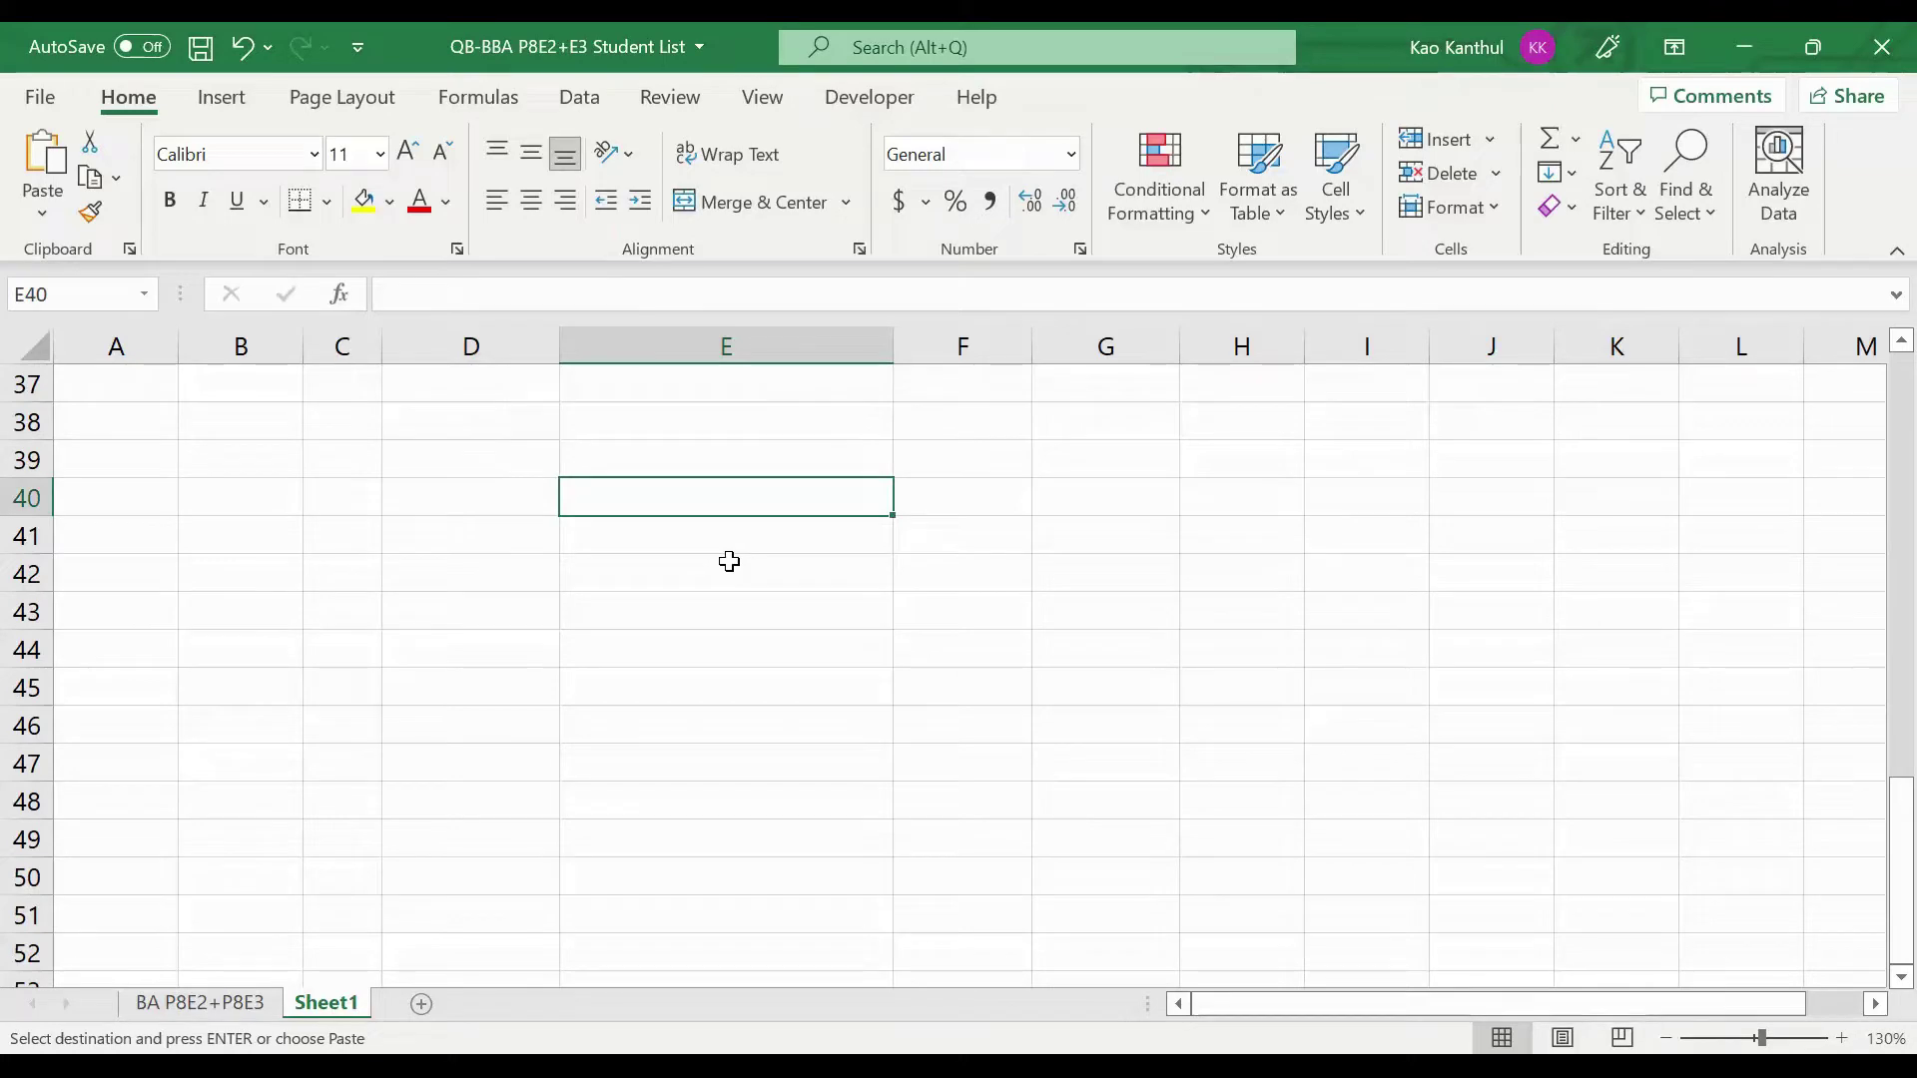
Enter the label "Balance Sheet" in cell D40 of Sheet1.
{"action": "key", "text": "Left"}
{"action": "type", "text": "Bala"}
{"action": "type", "text": "d"}
{"action": "key", "text": "BackSpace"}
{"action": "type", "text": "nche"}
{"action": "key", "text": "BackSpace"}
{"action": "key", "text": "BackSpace"}
{"action": "key", "text": "BackSpace"}
{"action": "type", "text": "ce"}
{"action": "type", "text": " D"}
{"action": "type", "text": "Sheet"}
{"action": "key", "text": "Tab"}
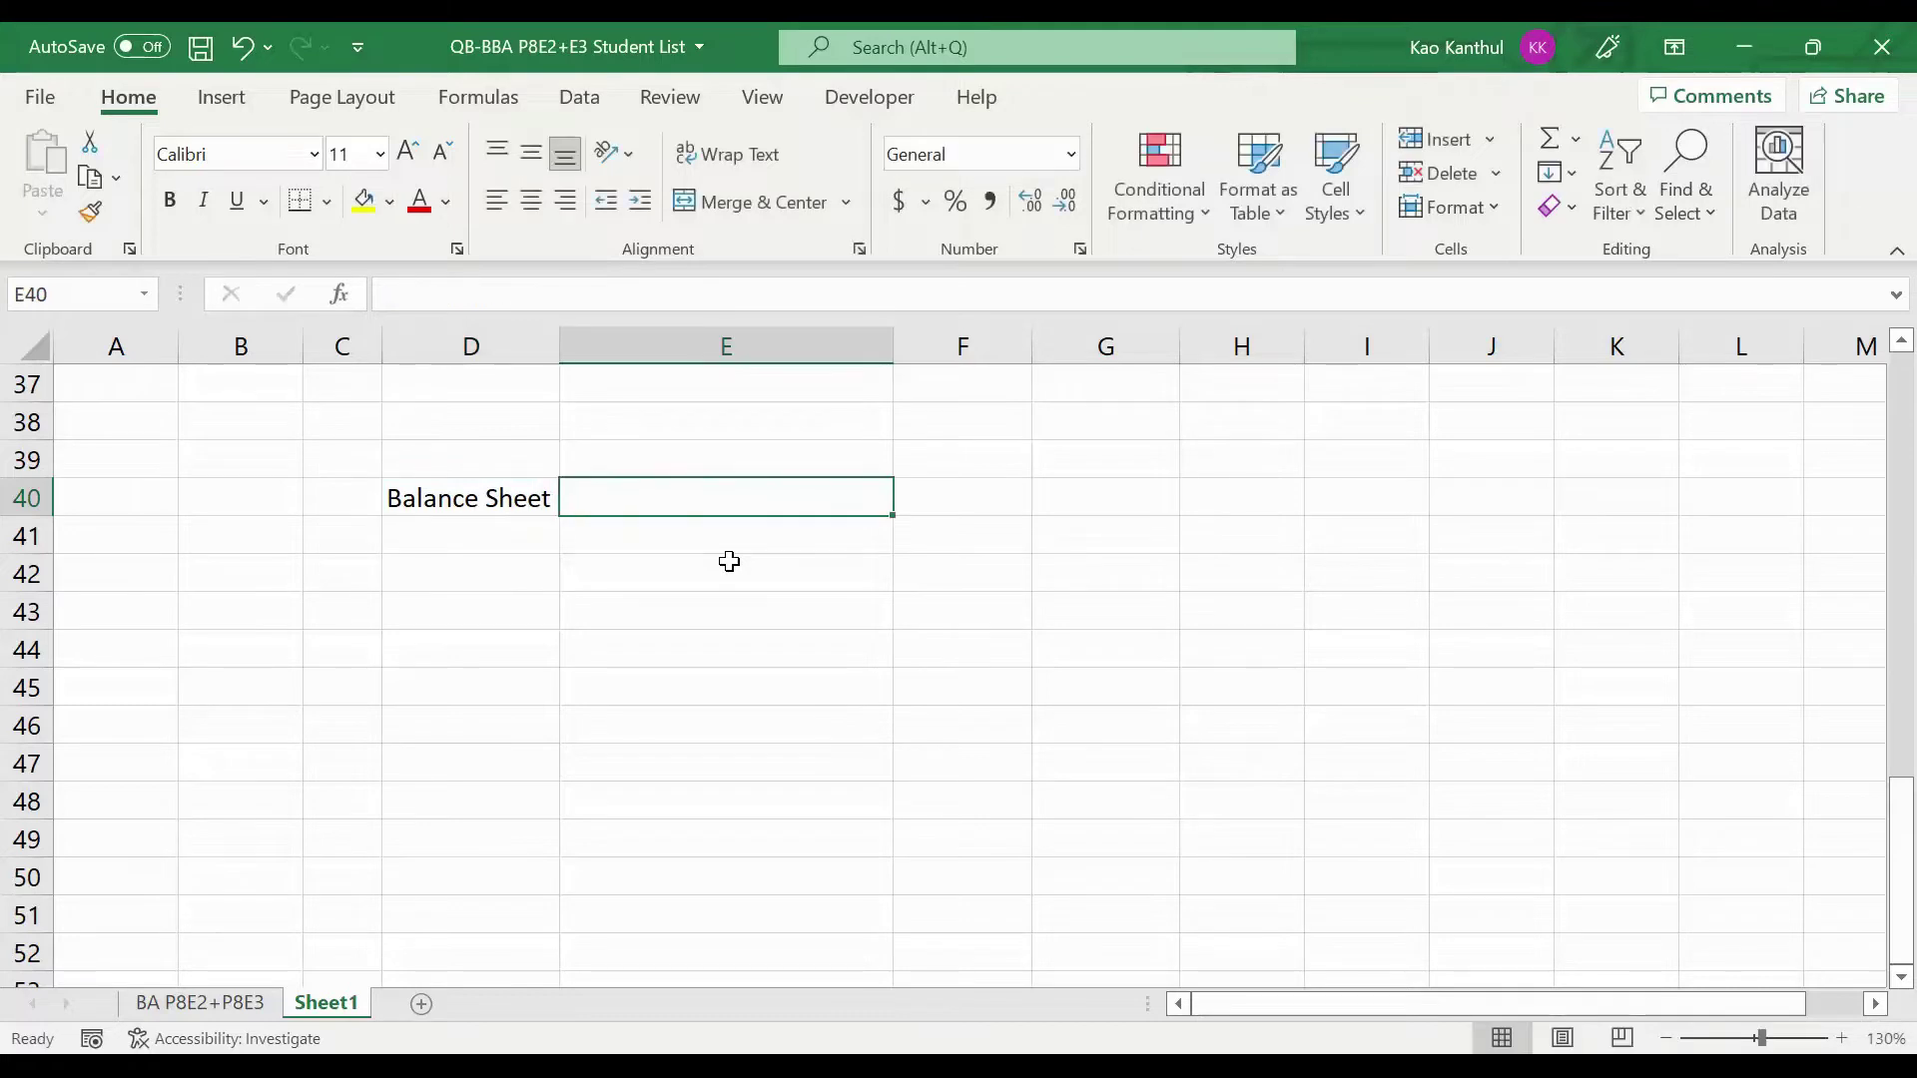
Enter the accounting equation "A = L+E" as text in cell E40.
{"action": "type", "text": "A"}
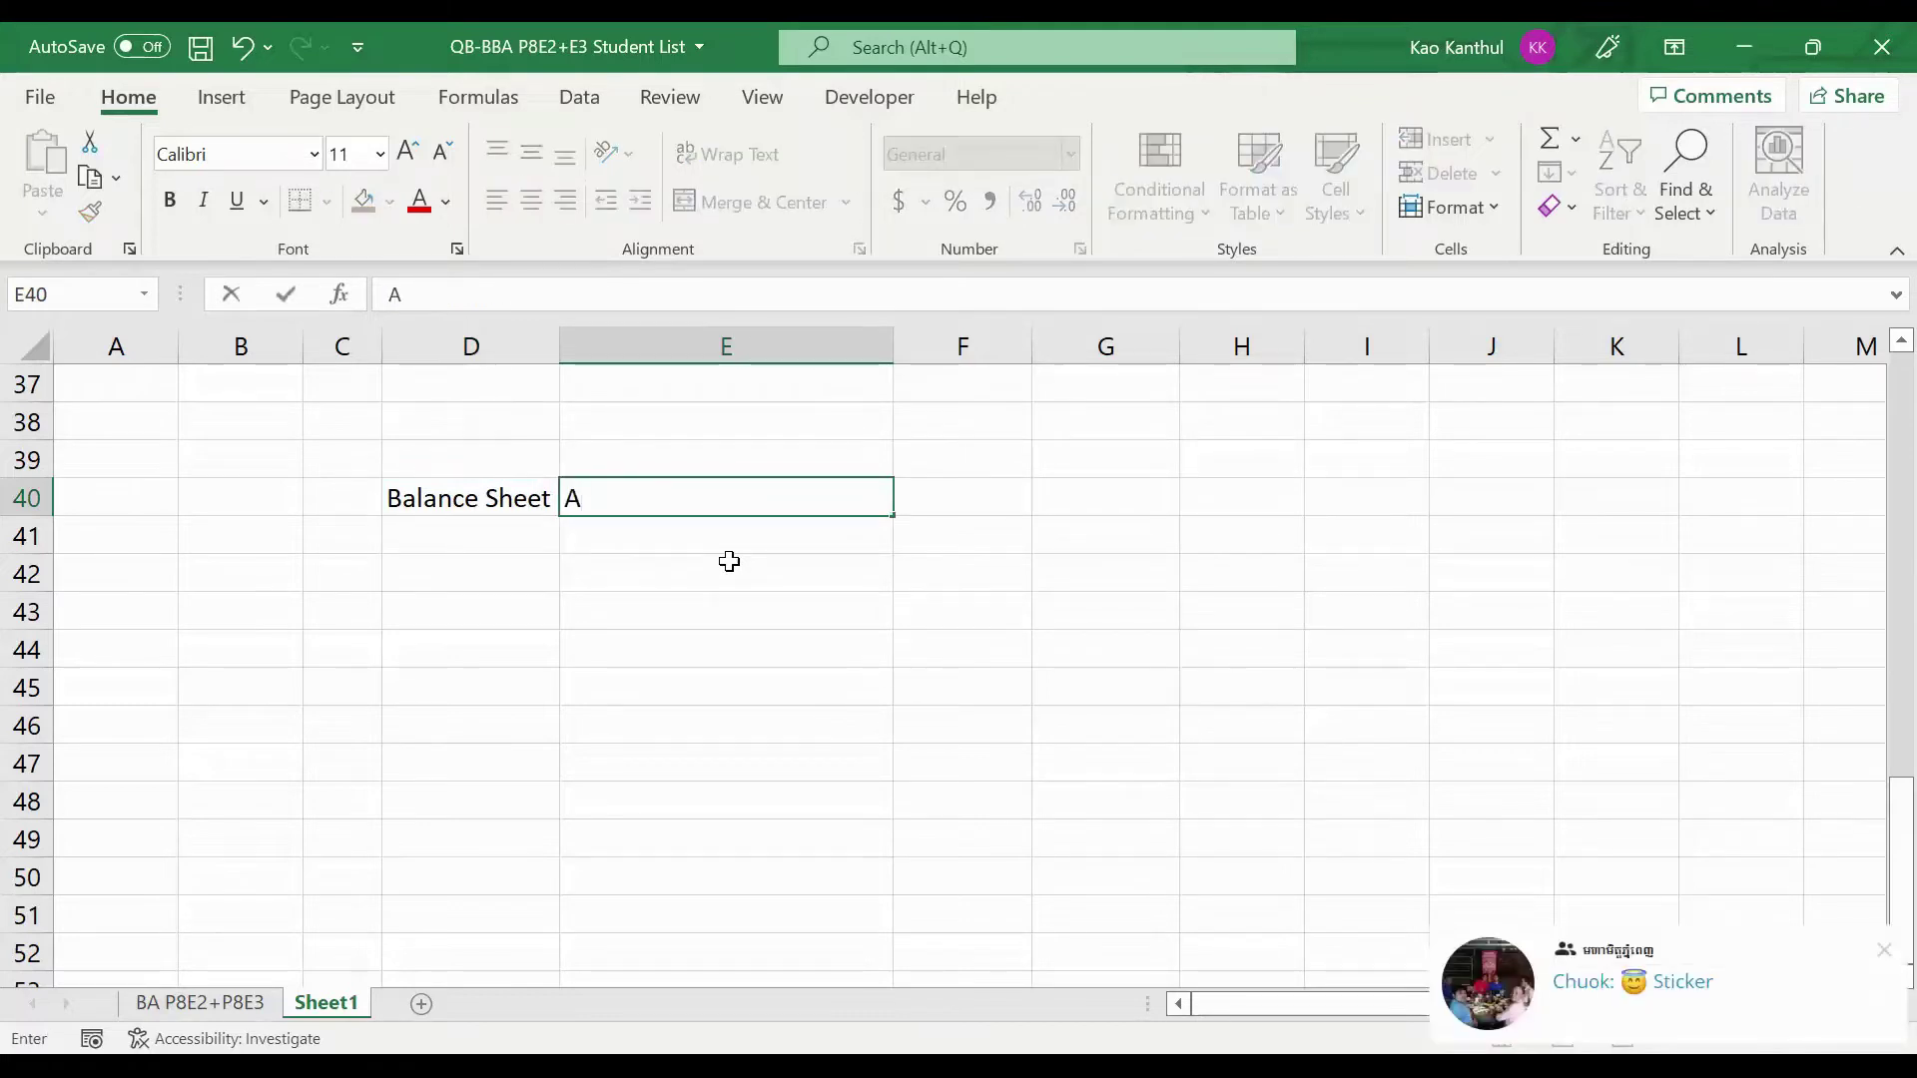
{"action": "type", "text": " = L+E"}
{"action": "key", "text": "Return"}
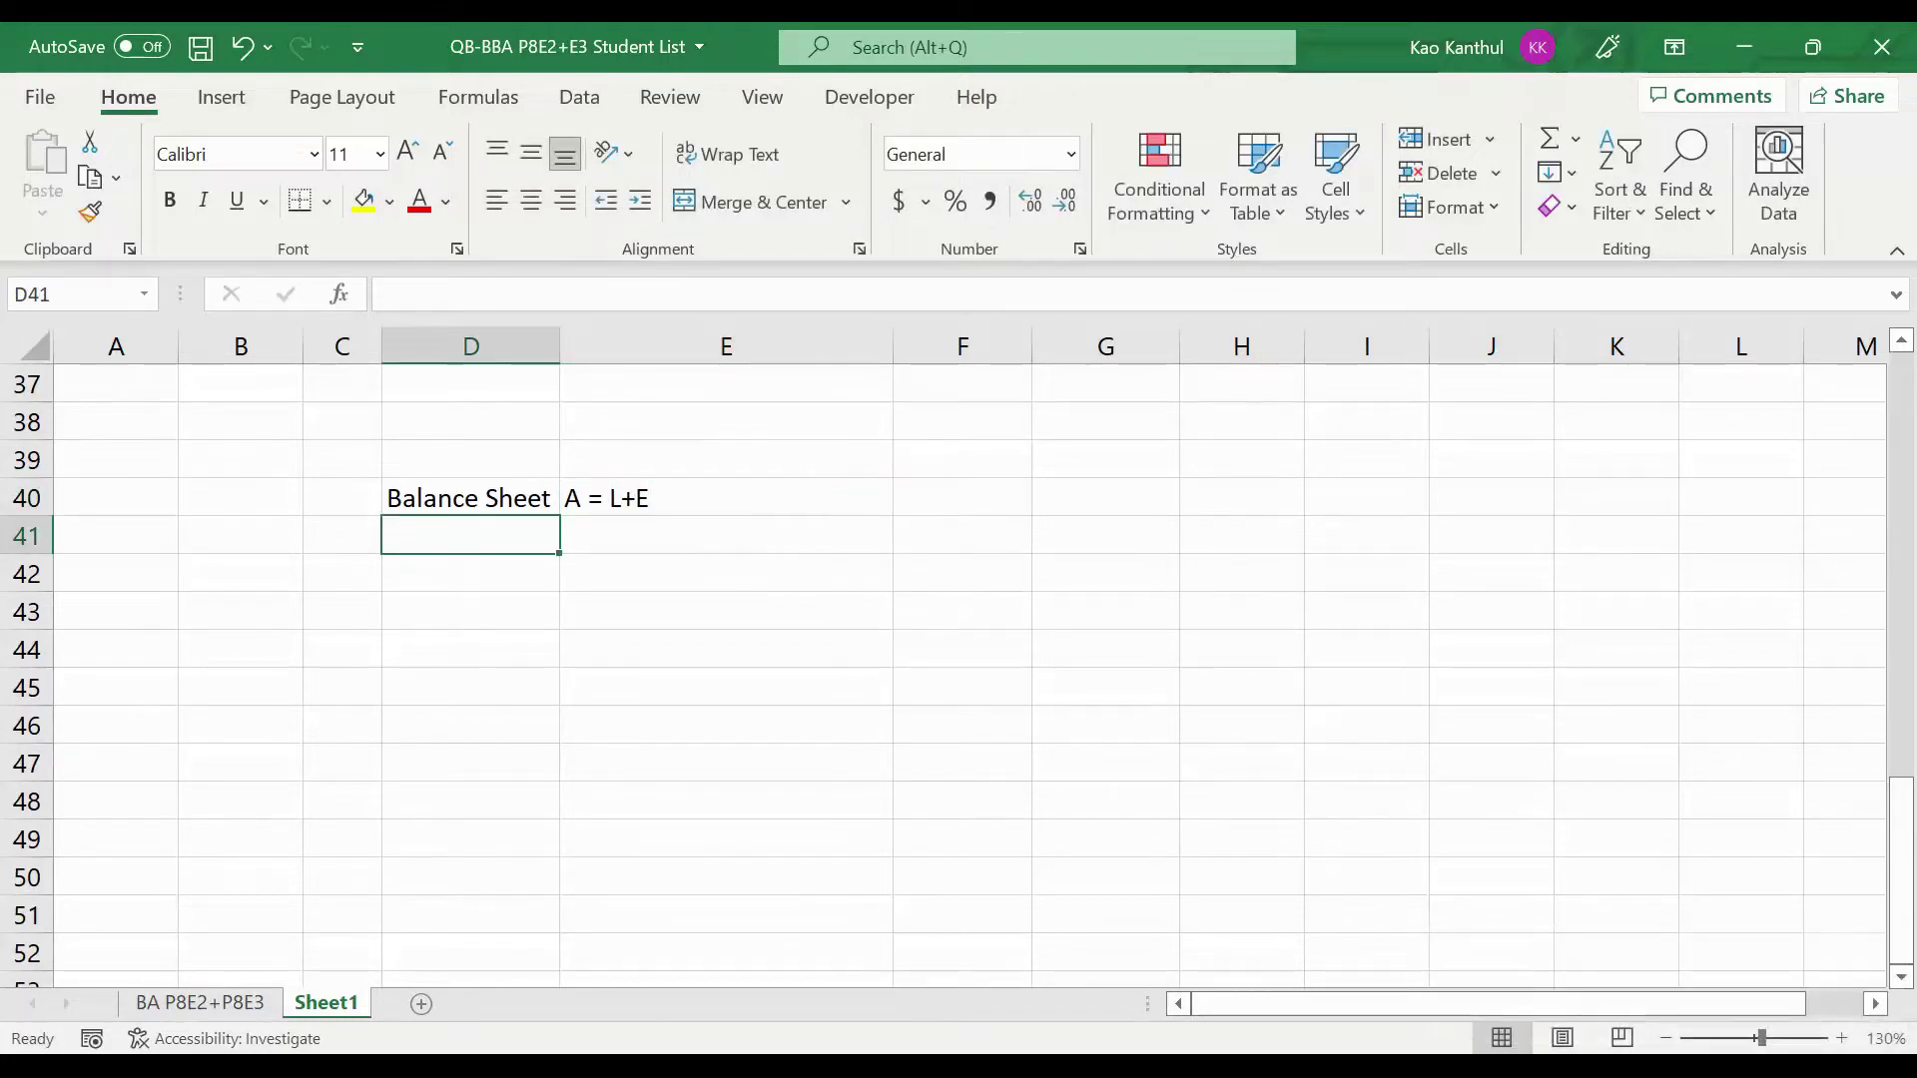
Switch to QuickBooks and show the transactions of the customer with credit memo CN0001 and sales order SO0004 in the Customer Center.
{"action": "mouse_move", "coordinate": [651, 1055]}
{"action": "left_click", "coordinate": [651, 934]}
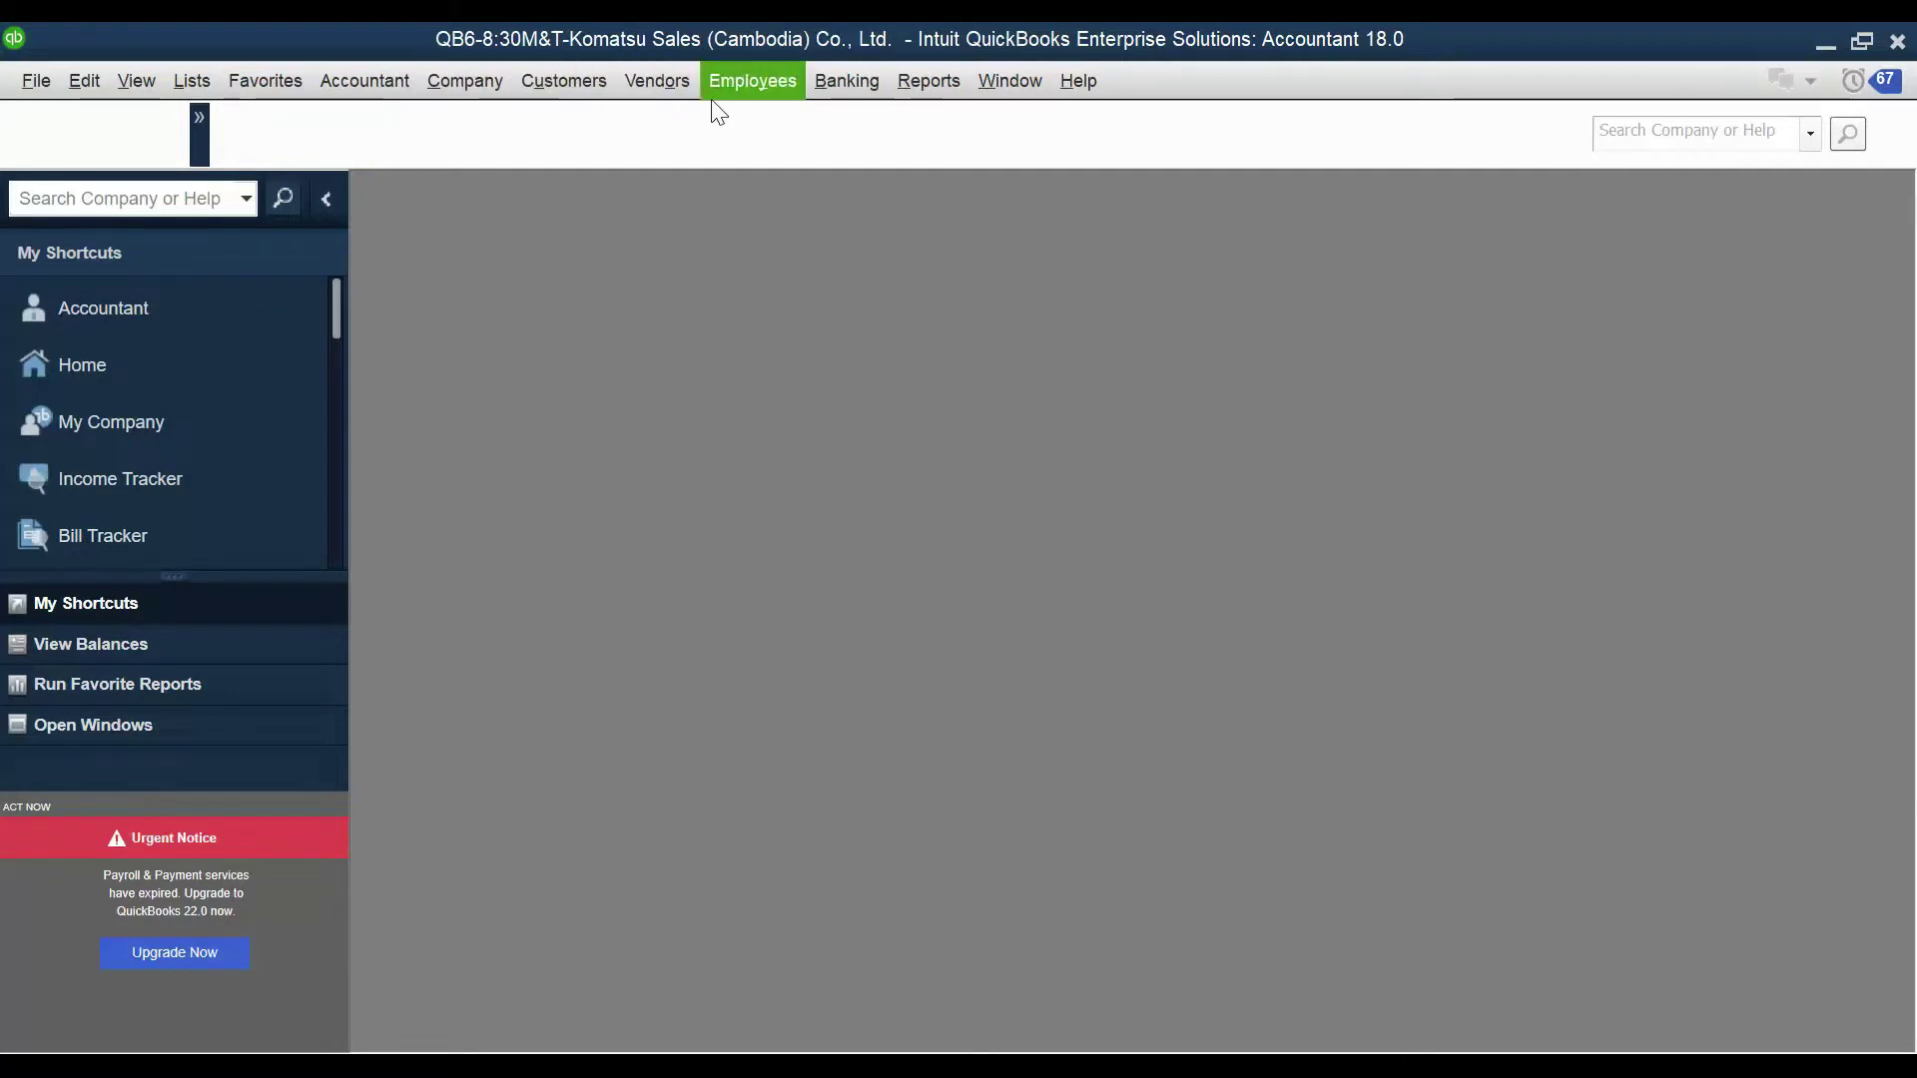
{"action": "left_click", "coordinate": [561, 78]}
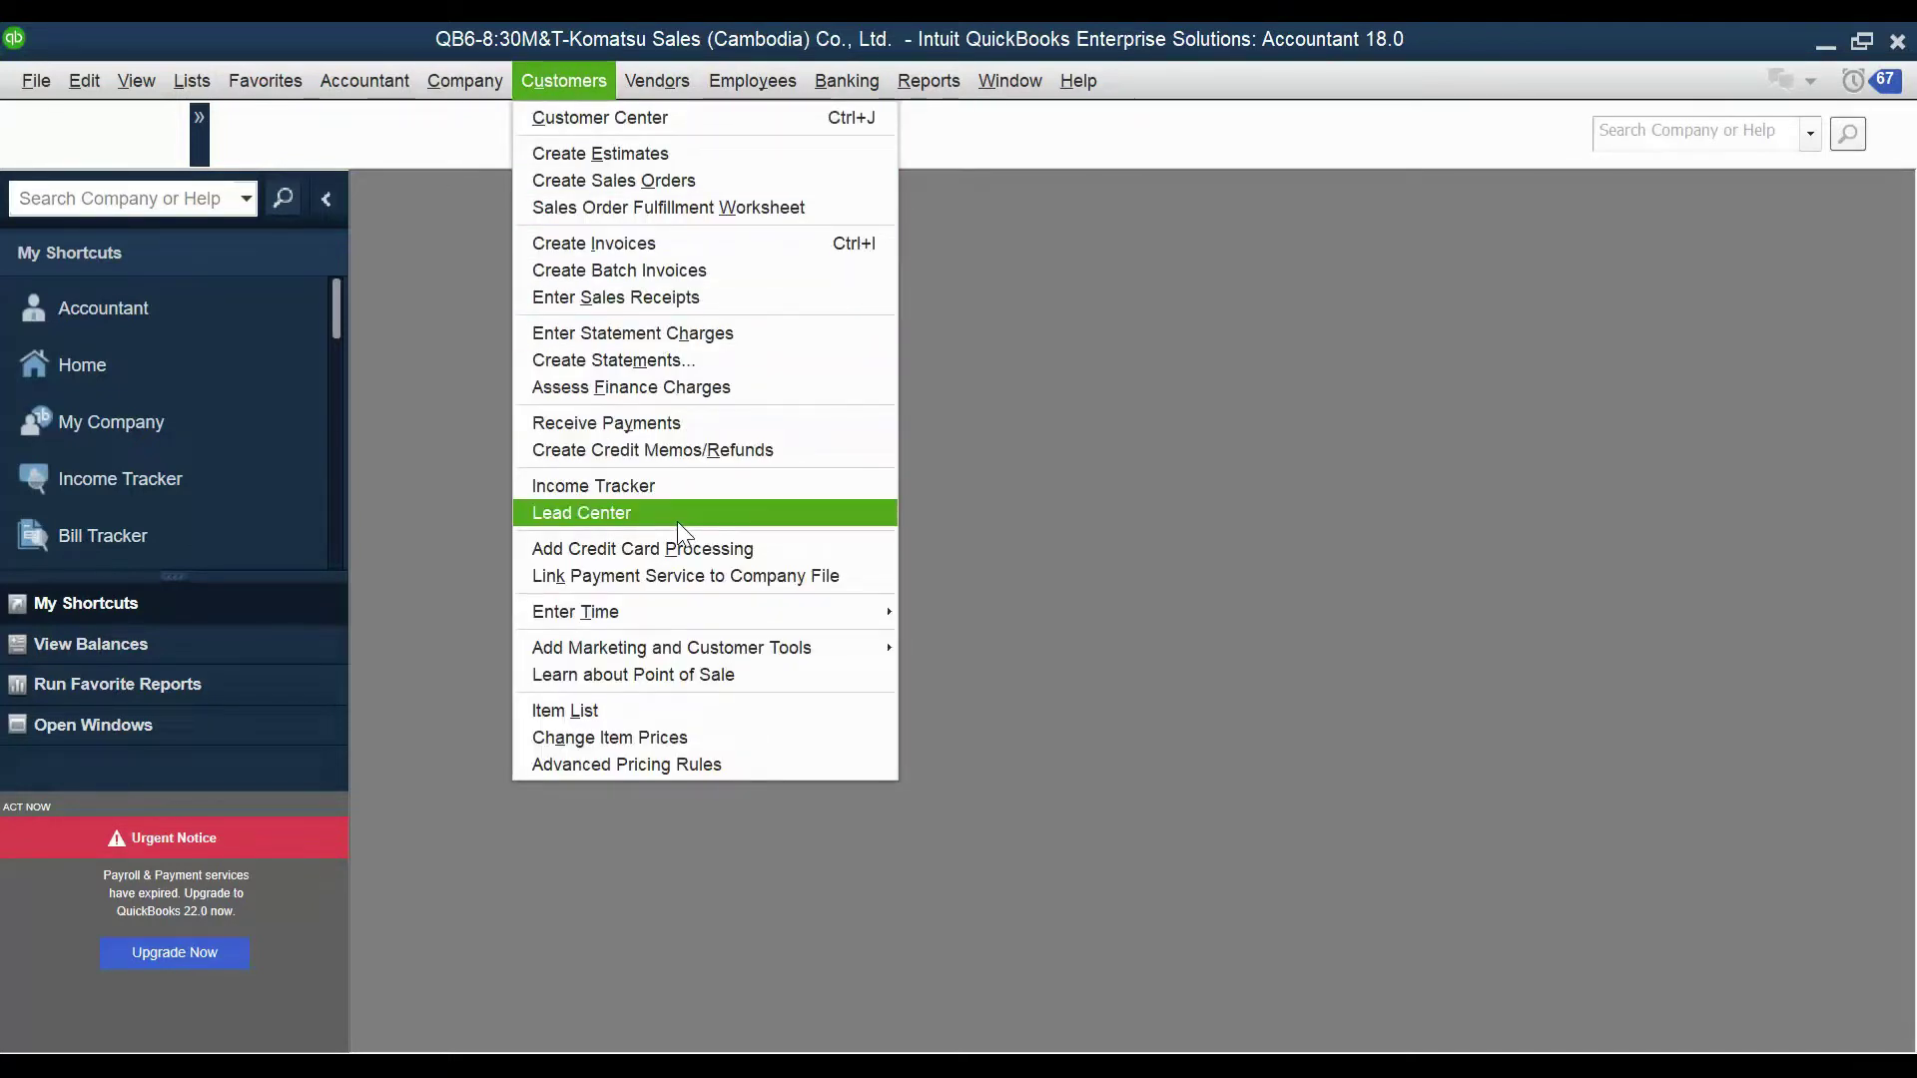
{"action": "left_click", "coordinate": [637, 120]}
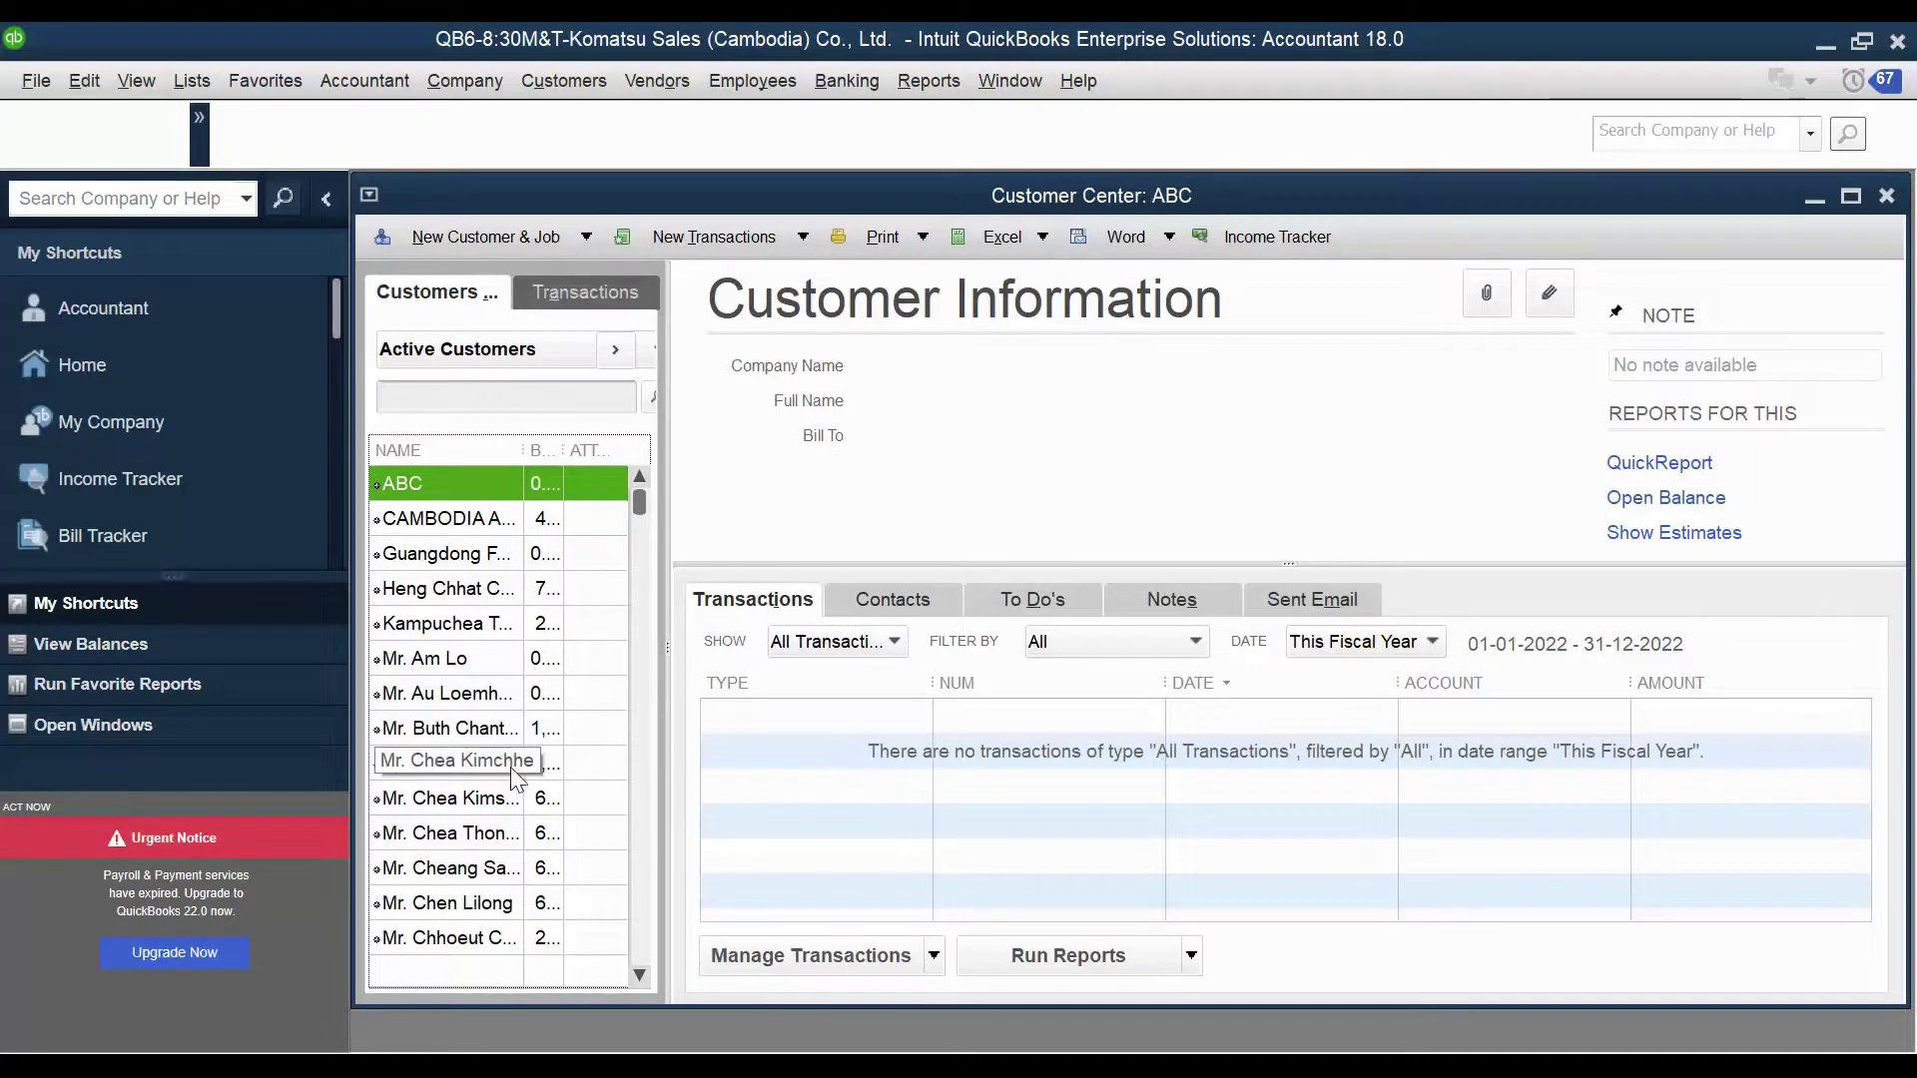
{"action": "left_click", "coordinate": [504, 731]}
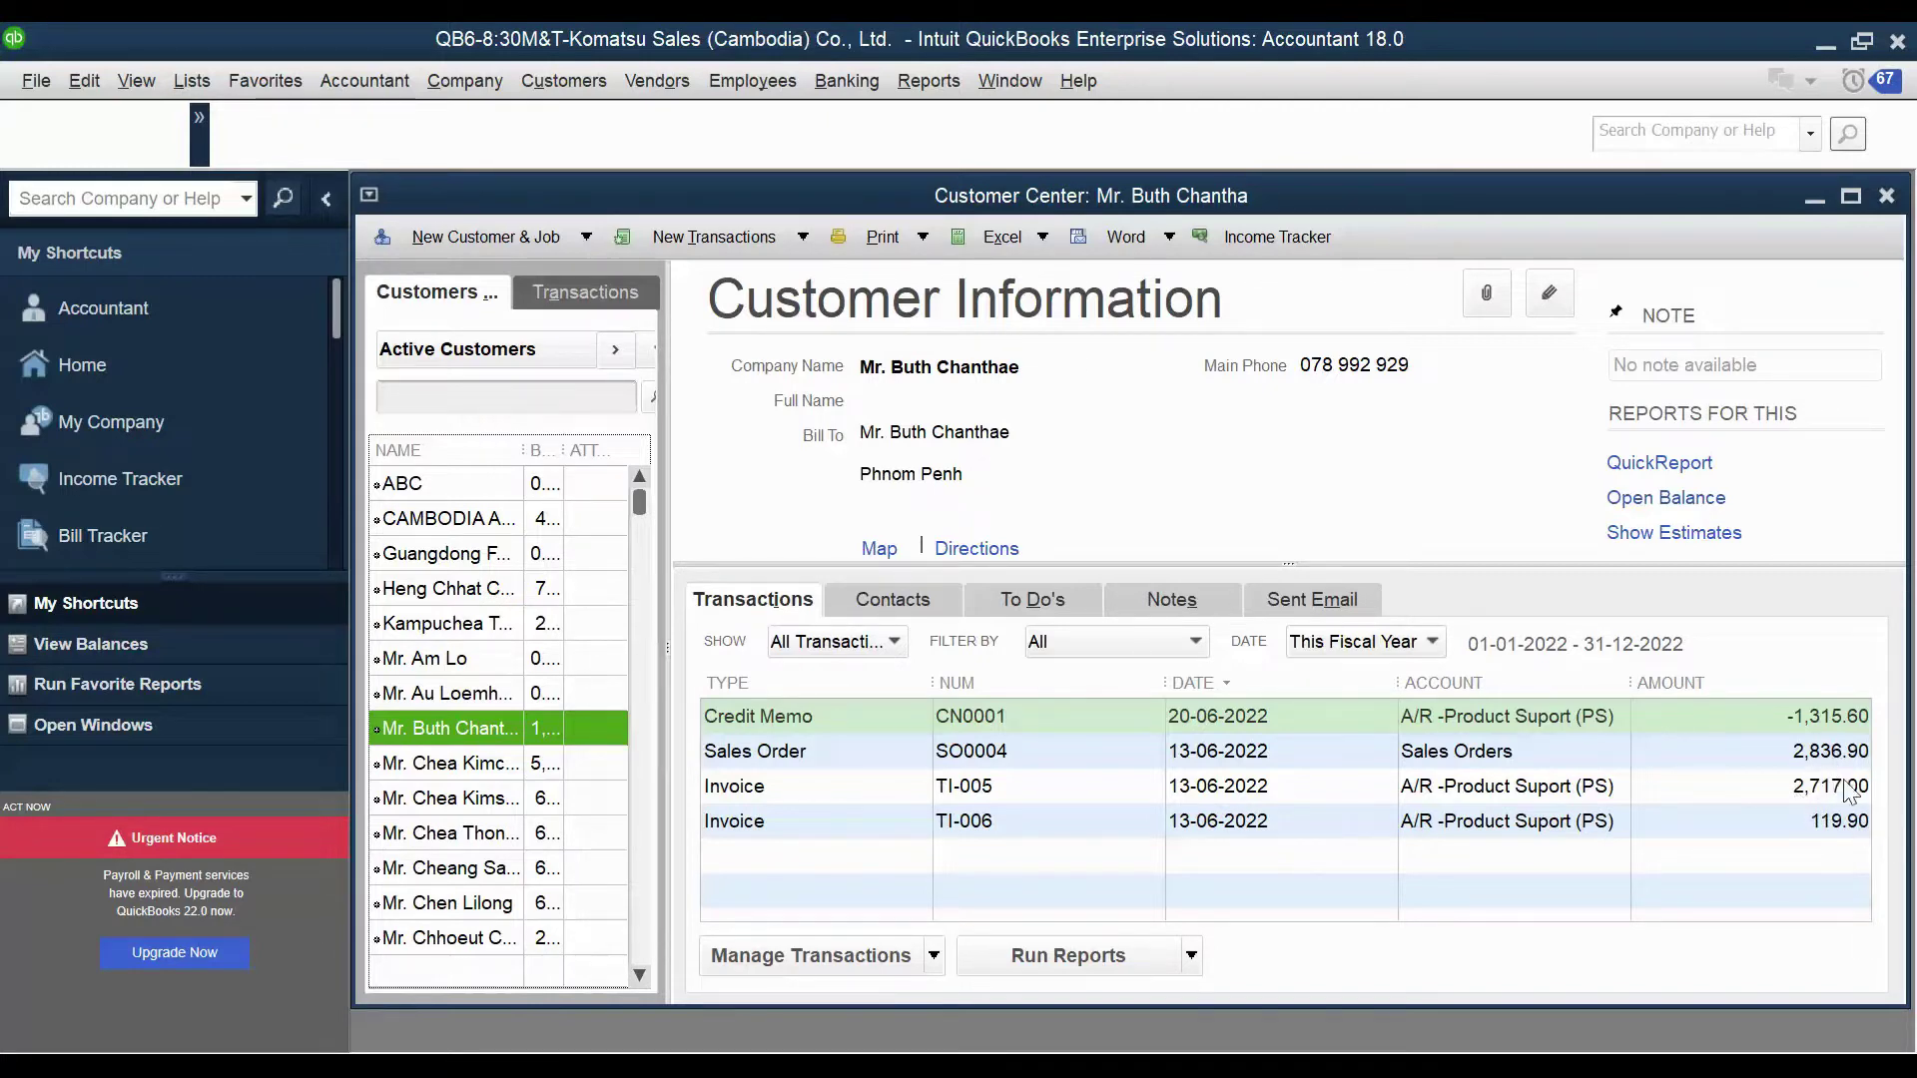
Switch back to Excel and enter the customer's sales order amount, 2836.9, in cell D41.
{"action": "key", "text": "alt+Tab"}
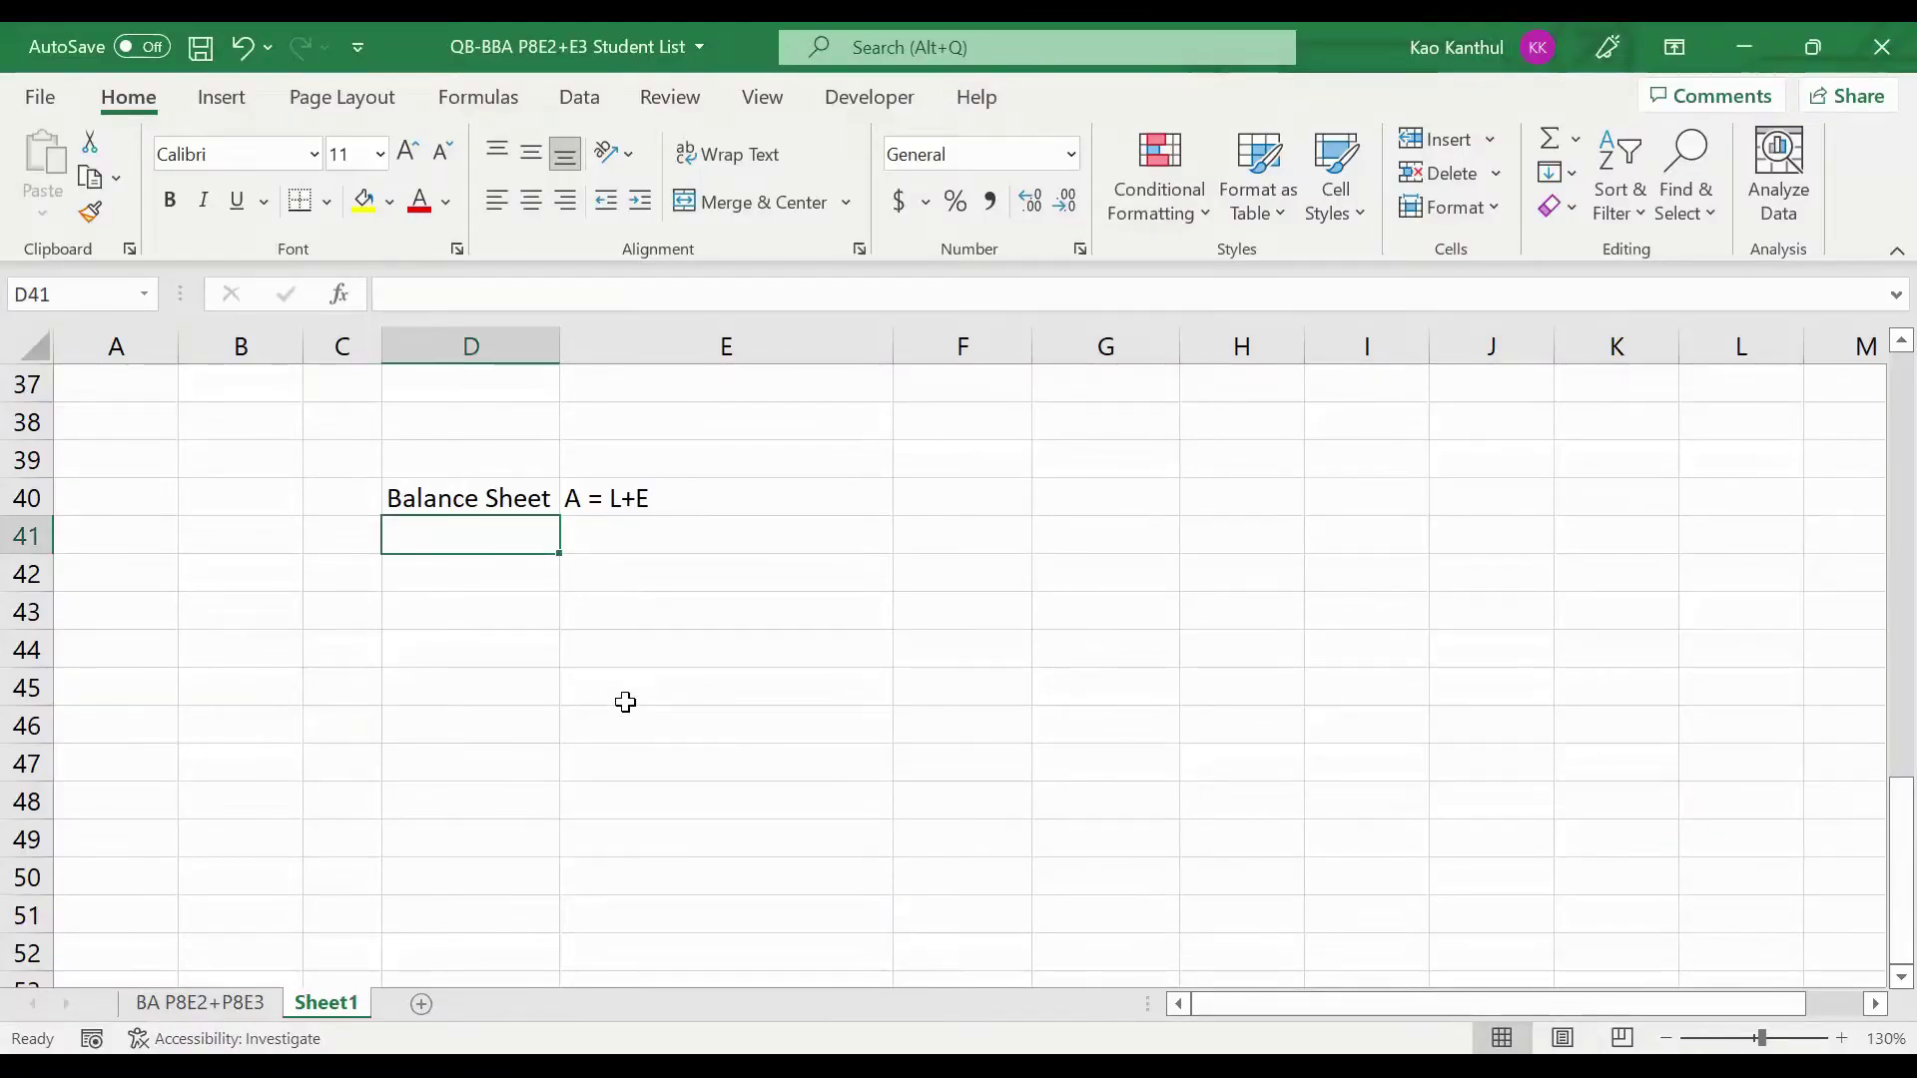
{"action": "type", "text": "28"}
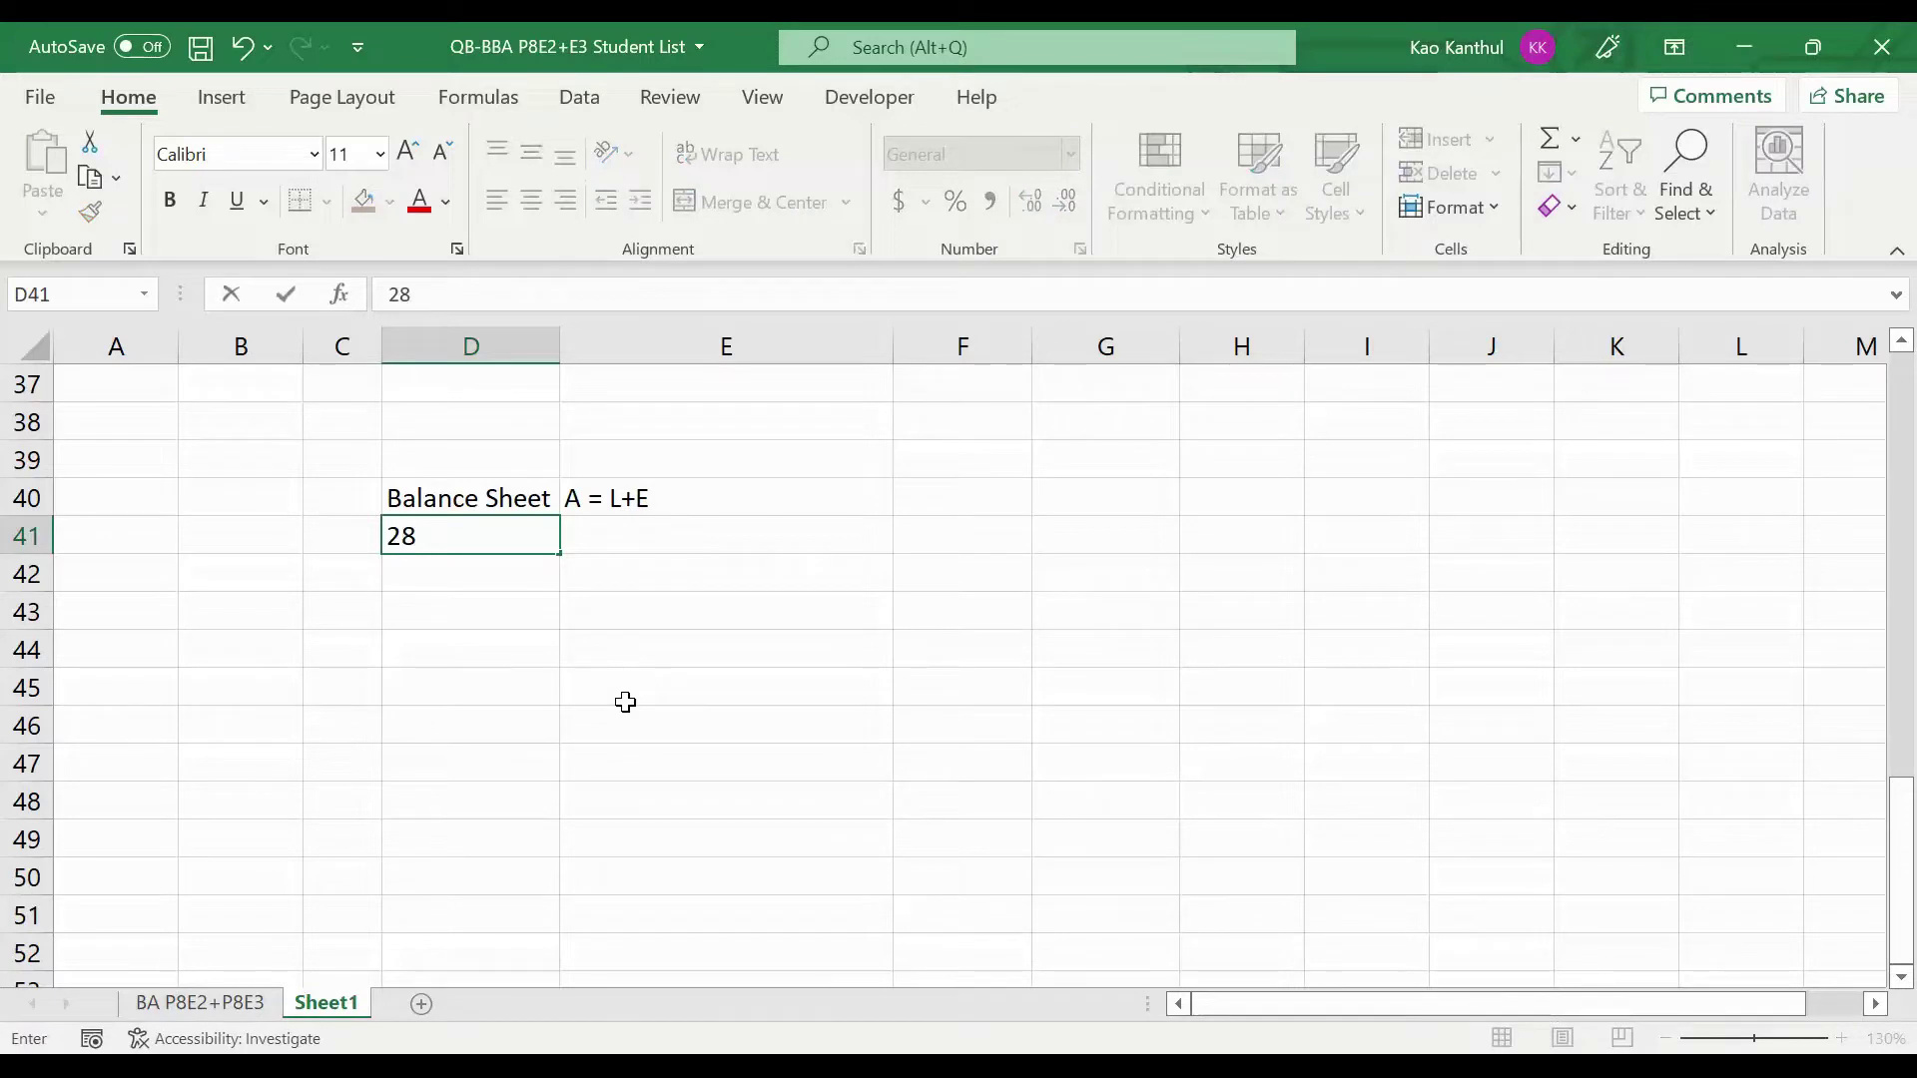
{"action": "type", "text": "36.9"}
{"action": "key", "text": "Tab"}
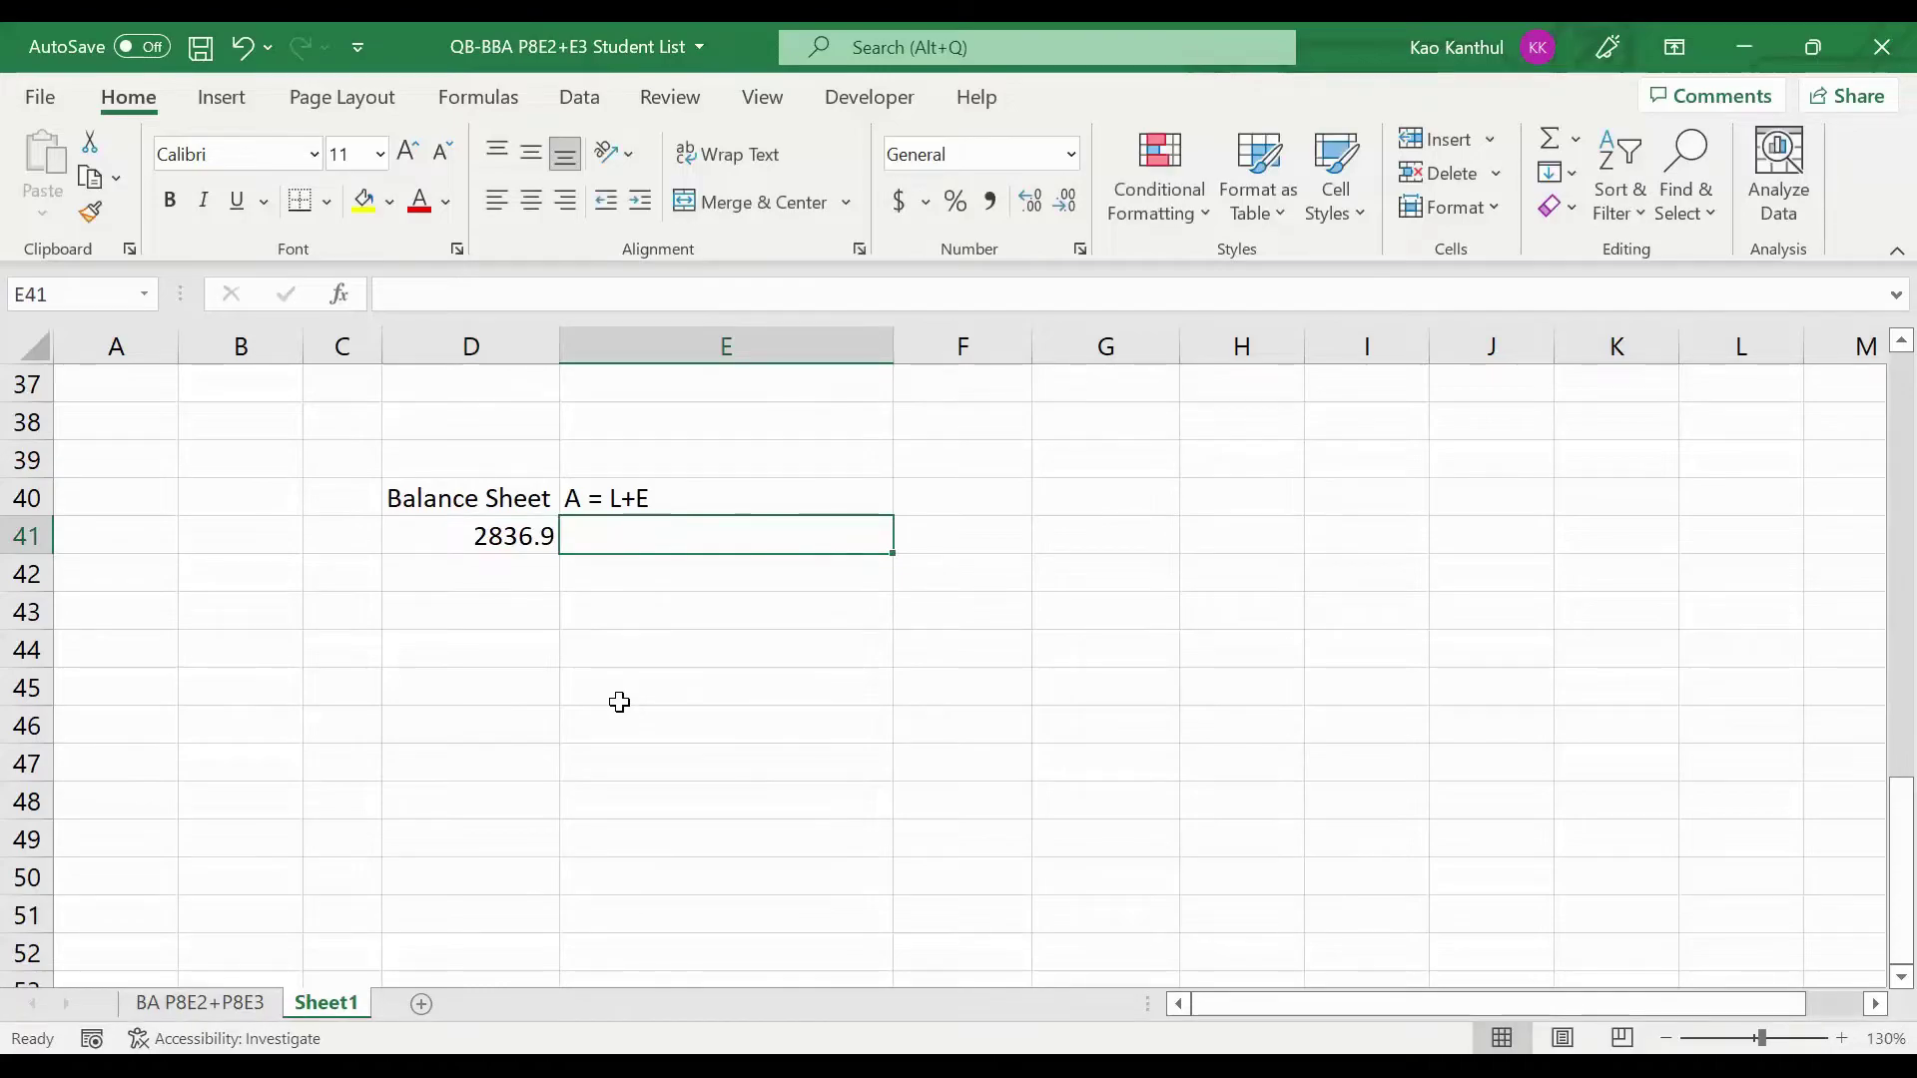
Check the credit memo amount in QuickBooks and enter it as 1315.6 in cell E41 of the Excel sheet.
{"action": "key", "text": "alt+Tab"}
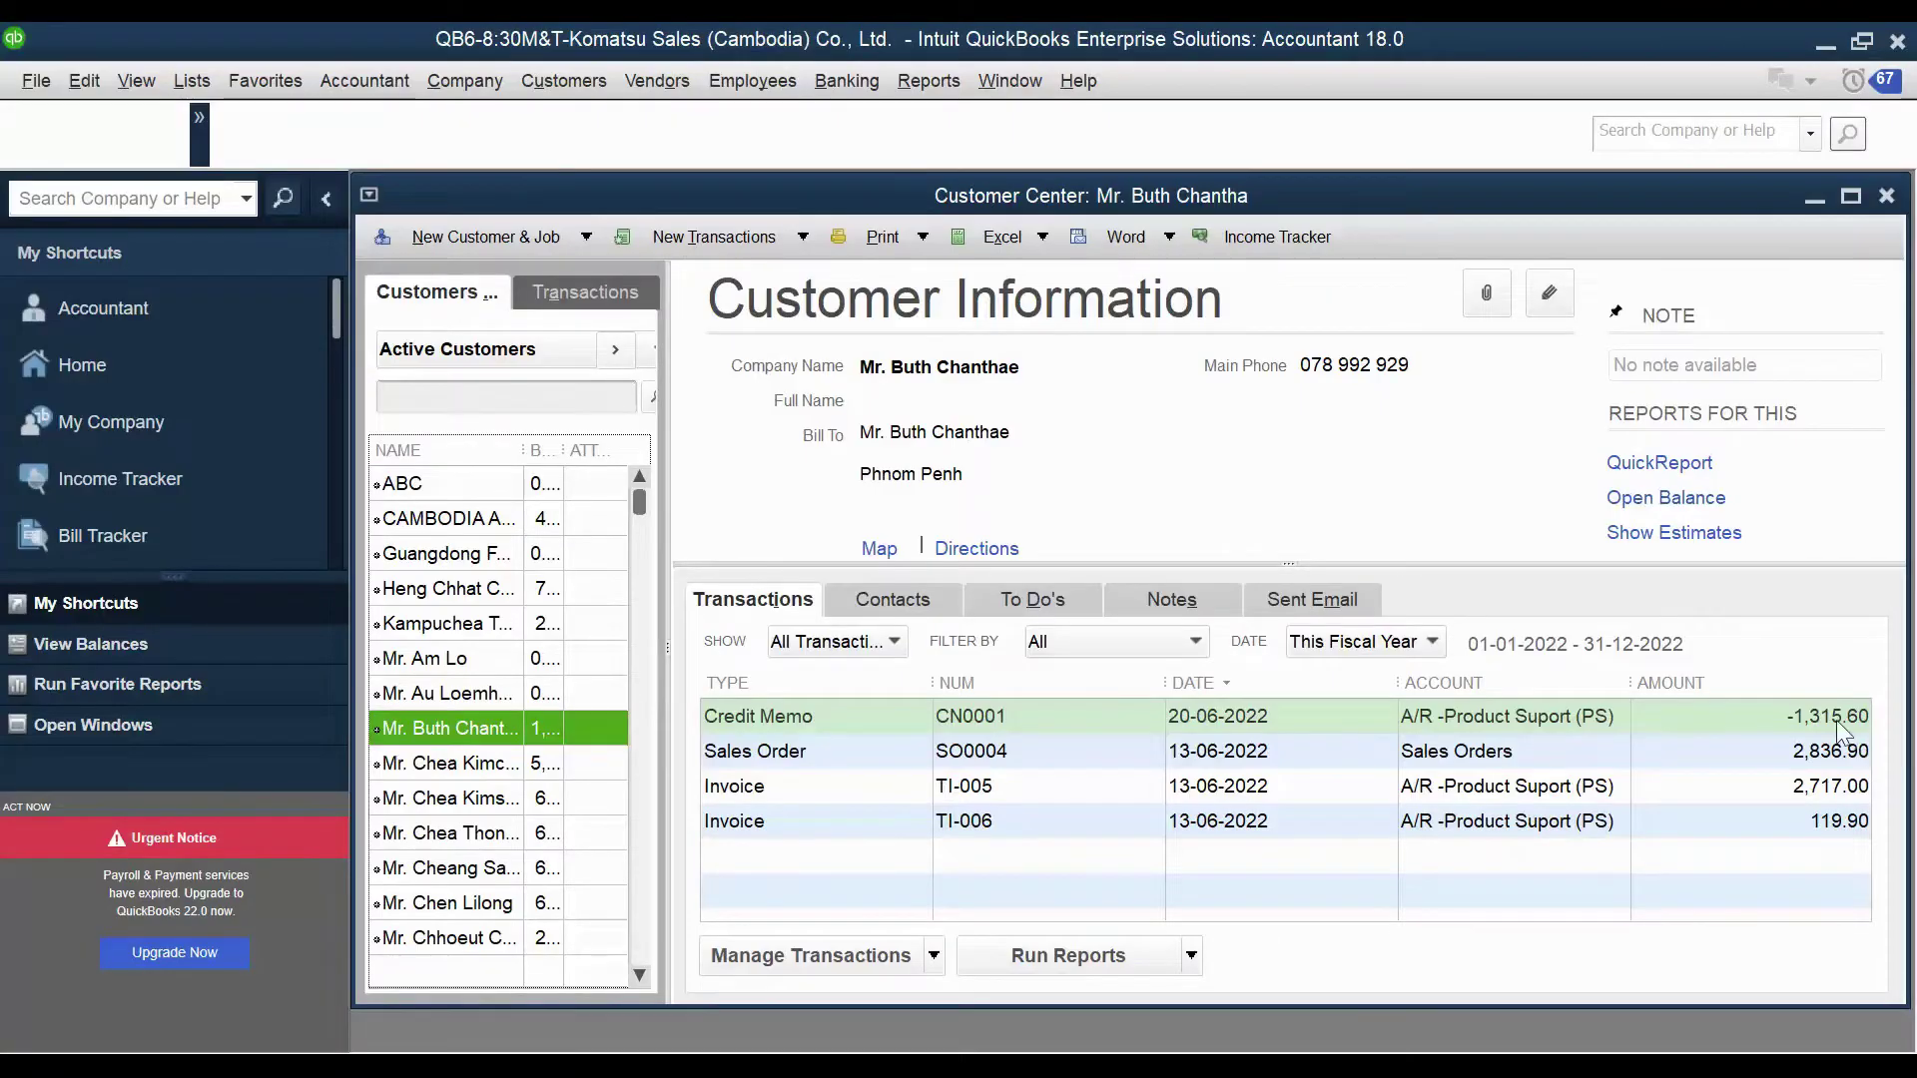
{"action": "key", "text": "alt+Tab"}
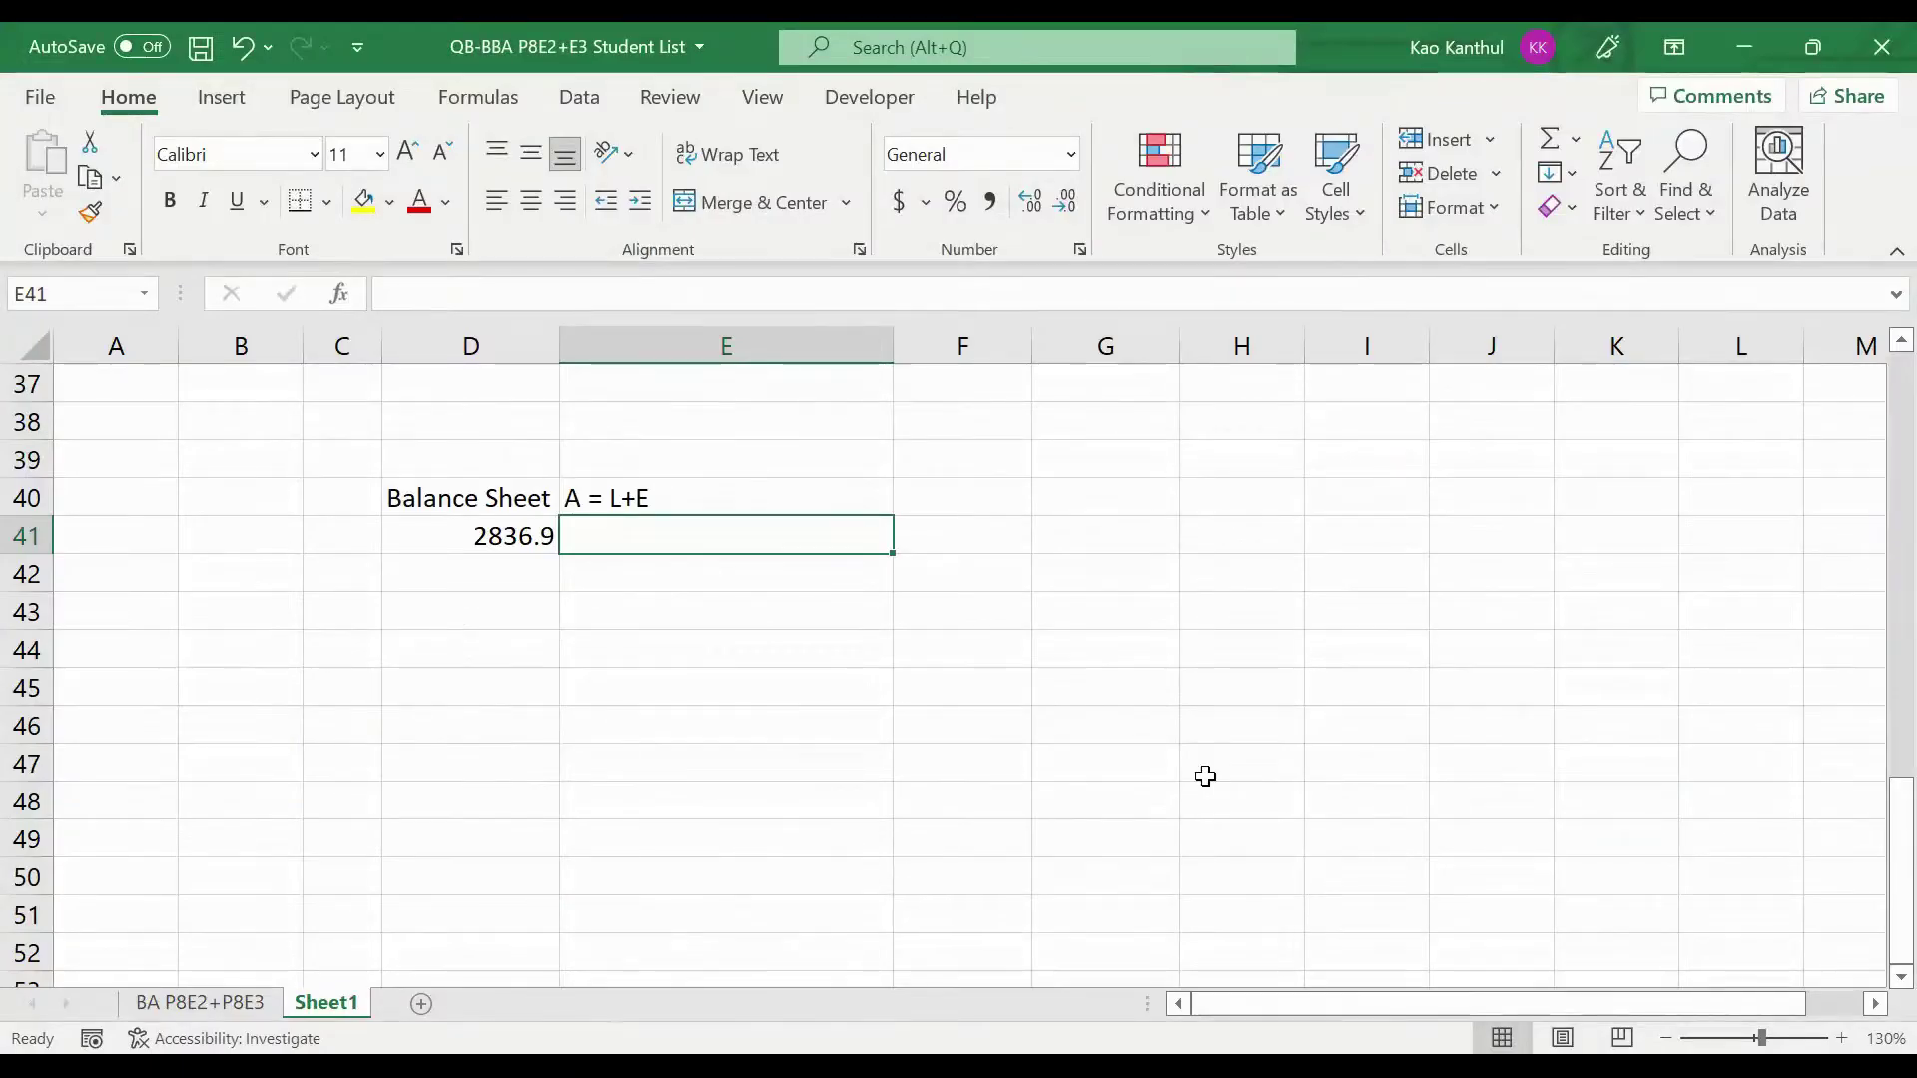
{"action": "type", "text": "1315"}
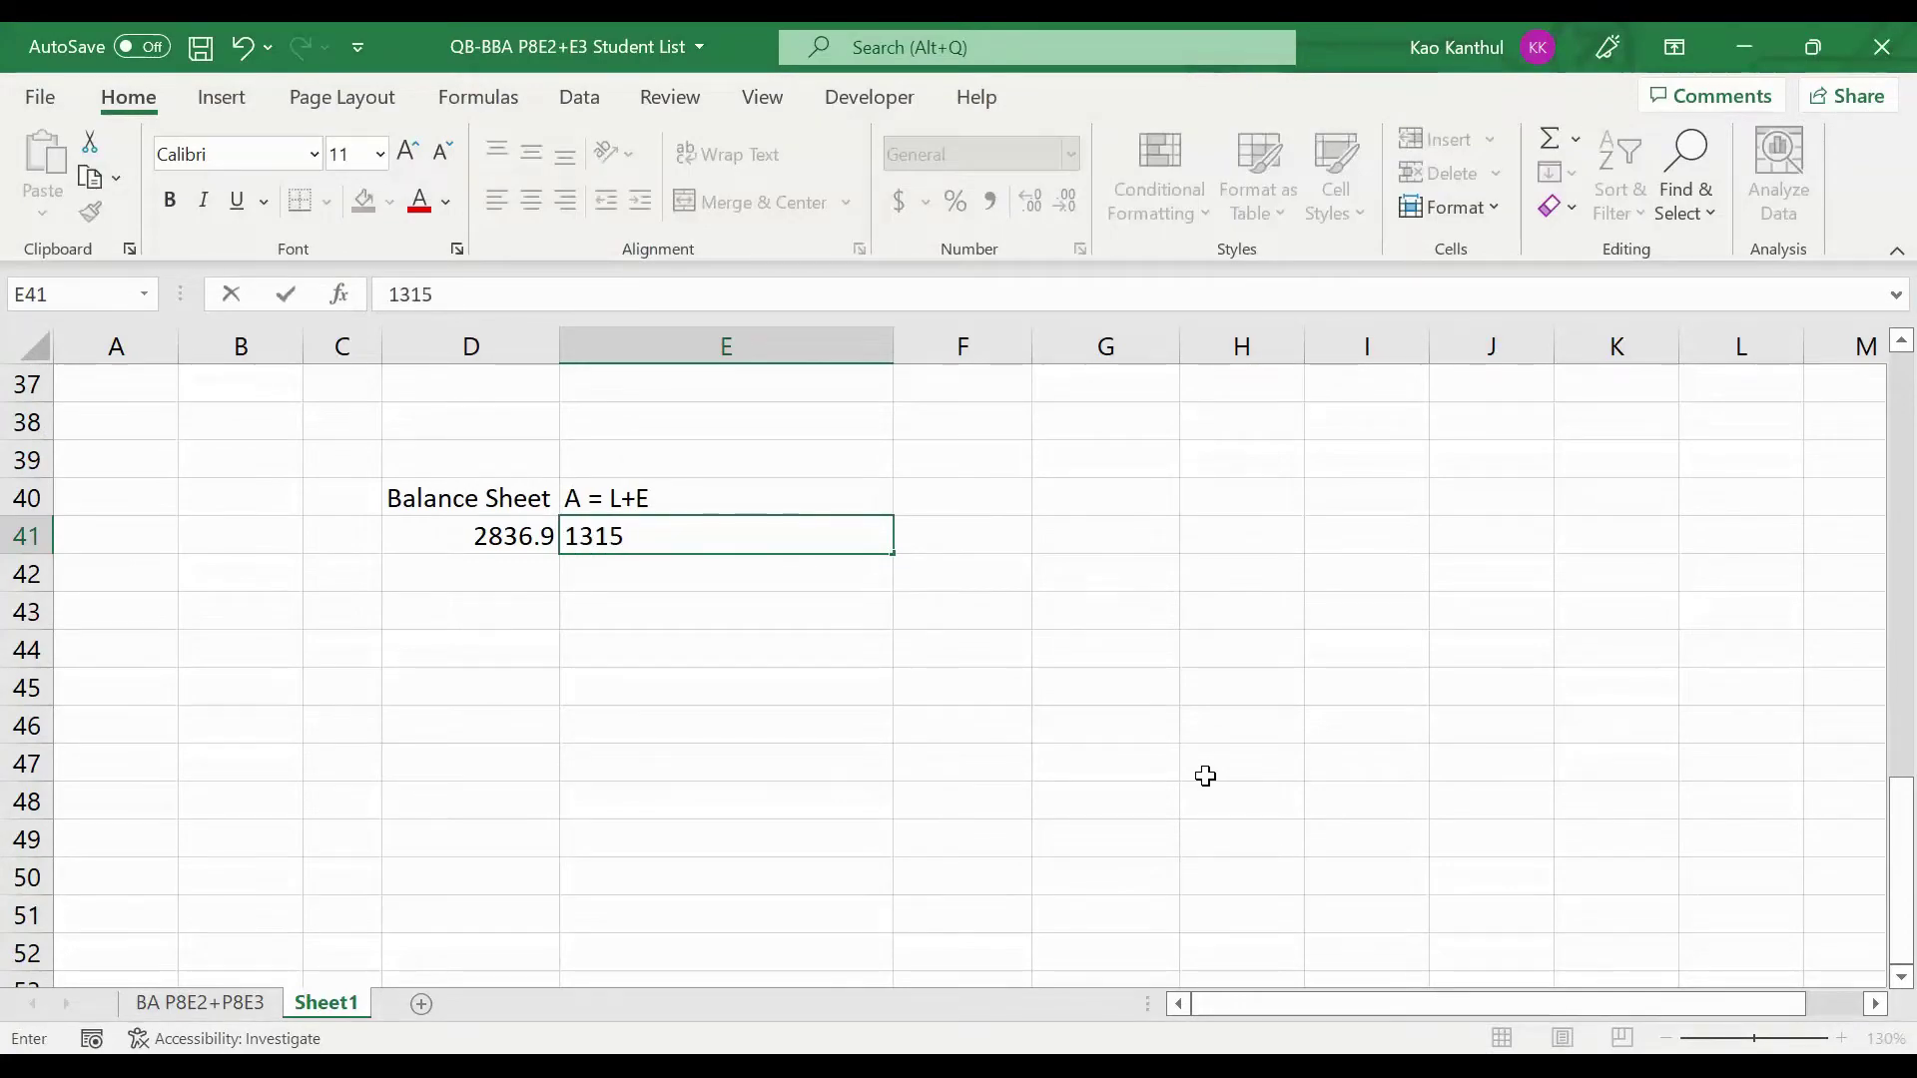
{"action": "key", "text": "alt+Tab"}
{"action": "key", "text": "alt+Tab"}
{"action": "type", "text": "."}
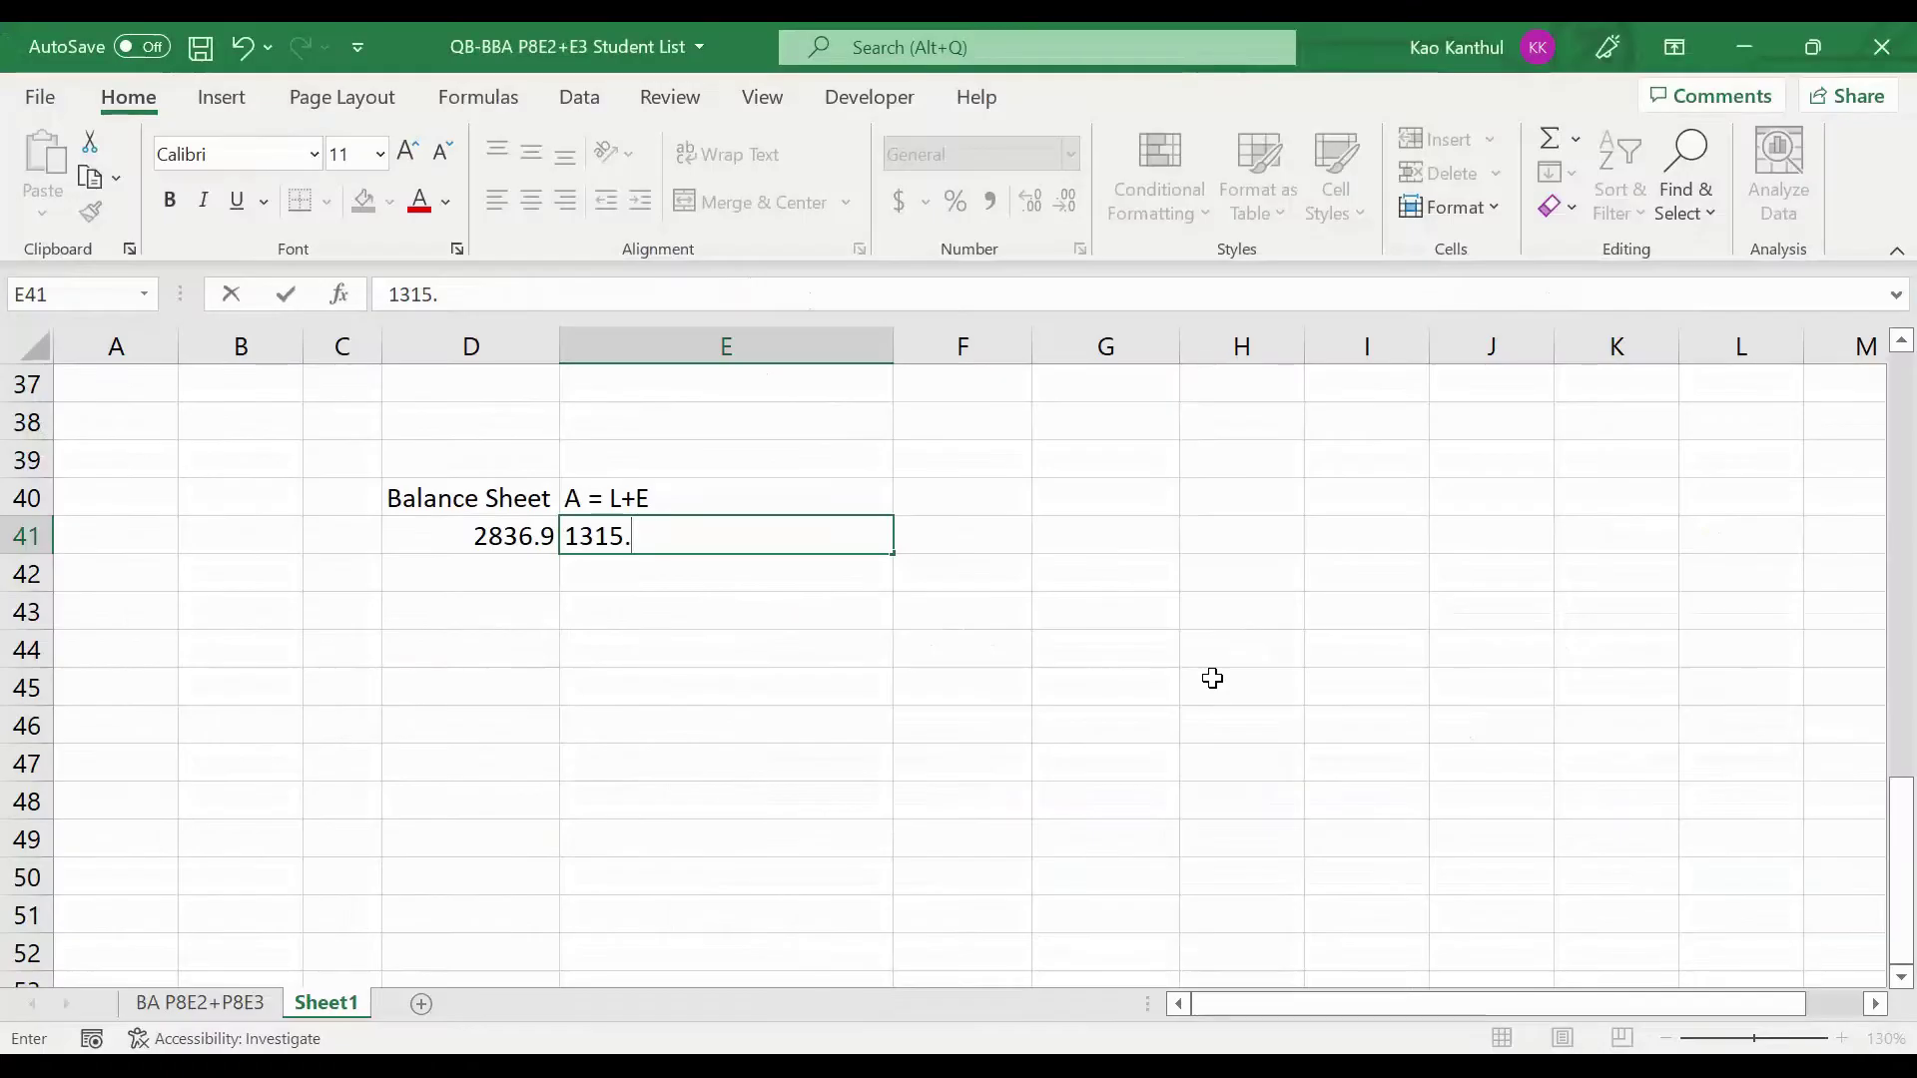
{"action": "type", "text": "6"}
{"action": "key", "text": "Tab"}
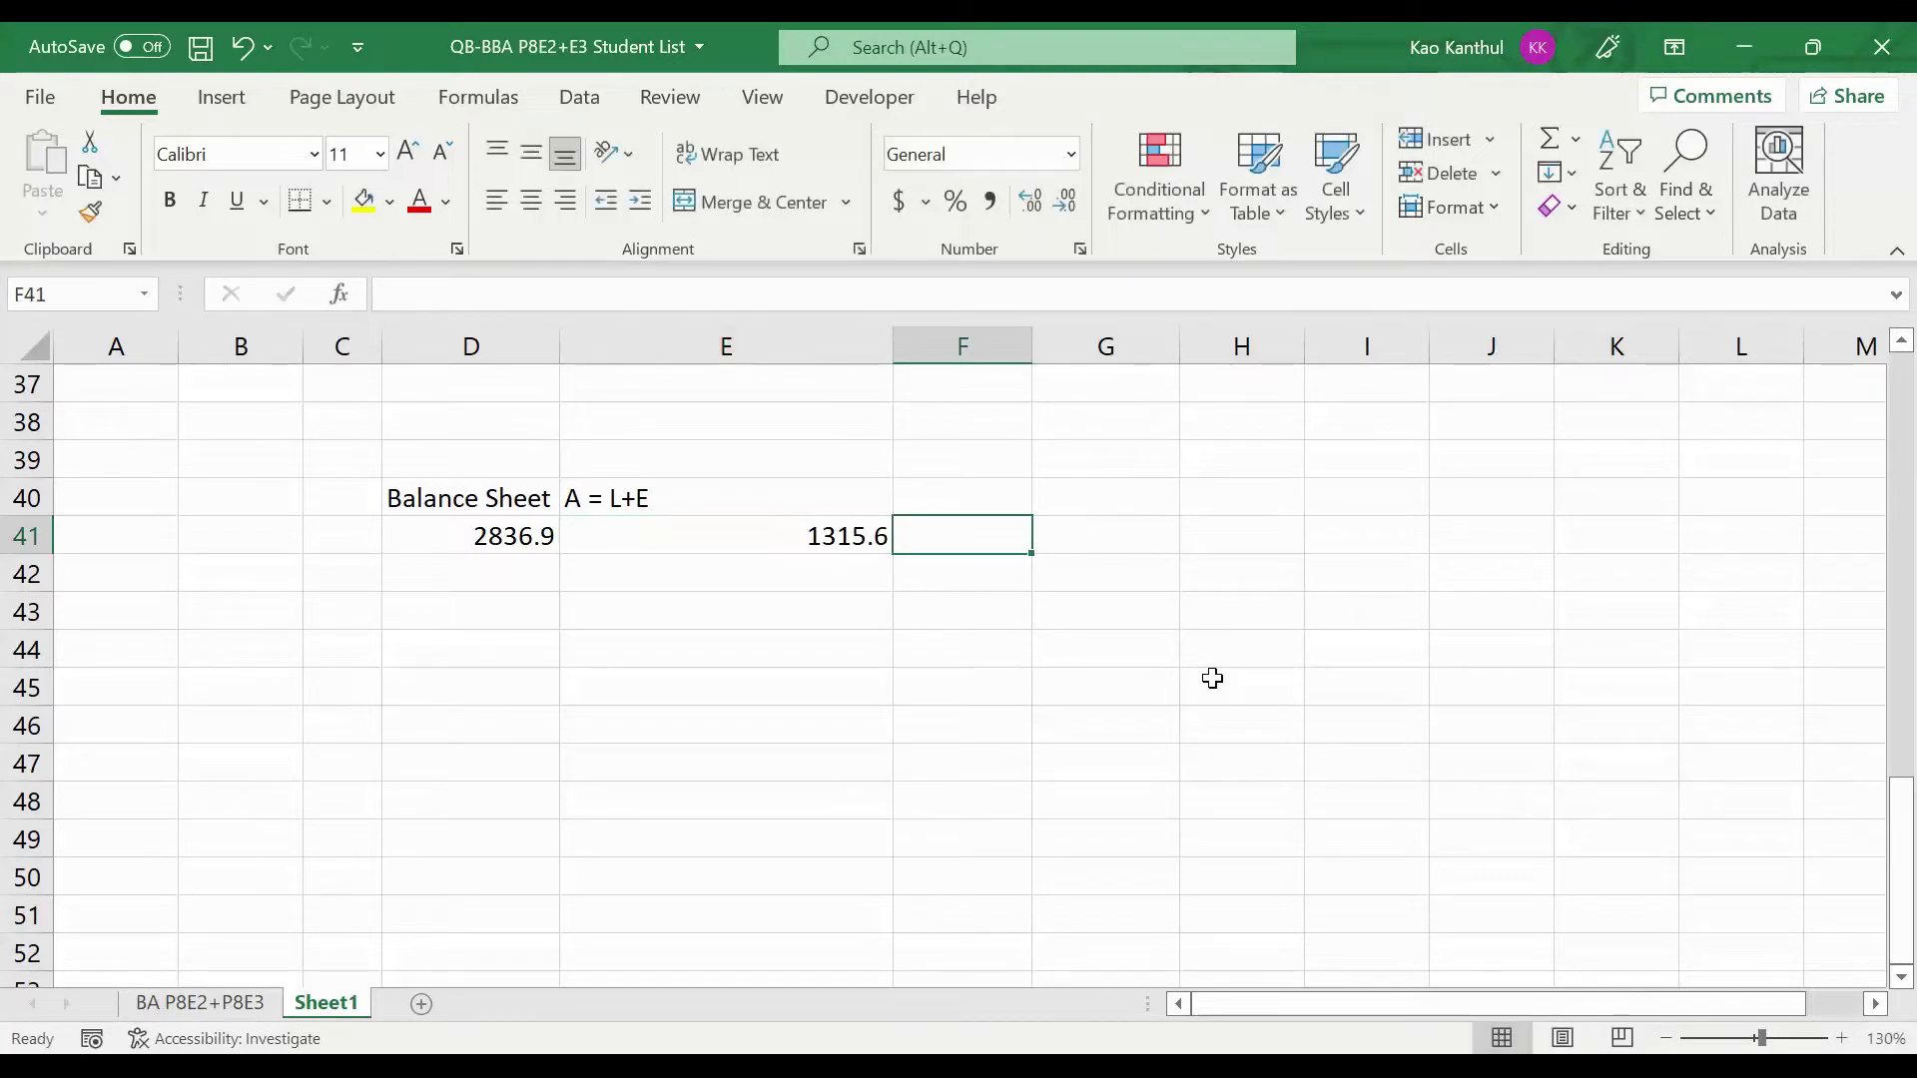
{"action": "left_click_drag", "start_coordinate": [369, 539], "coordinate": [471, 540]}
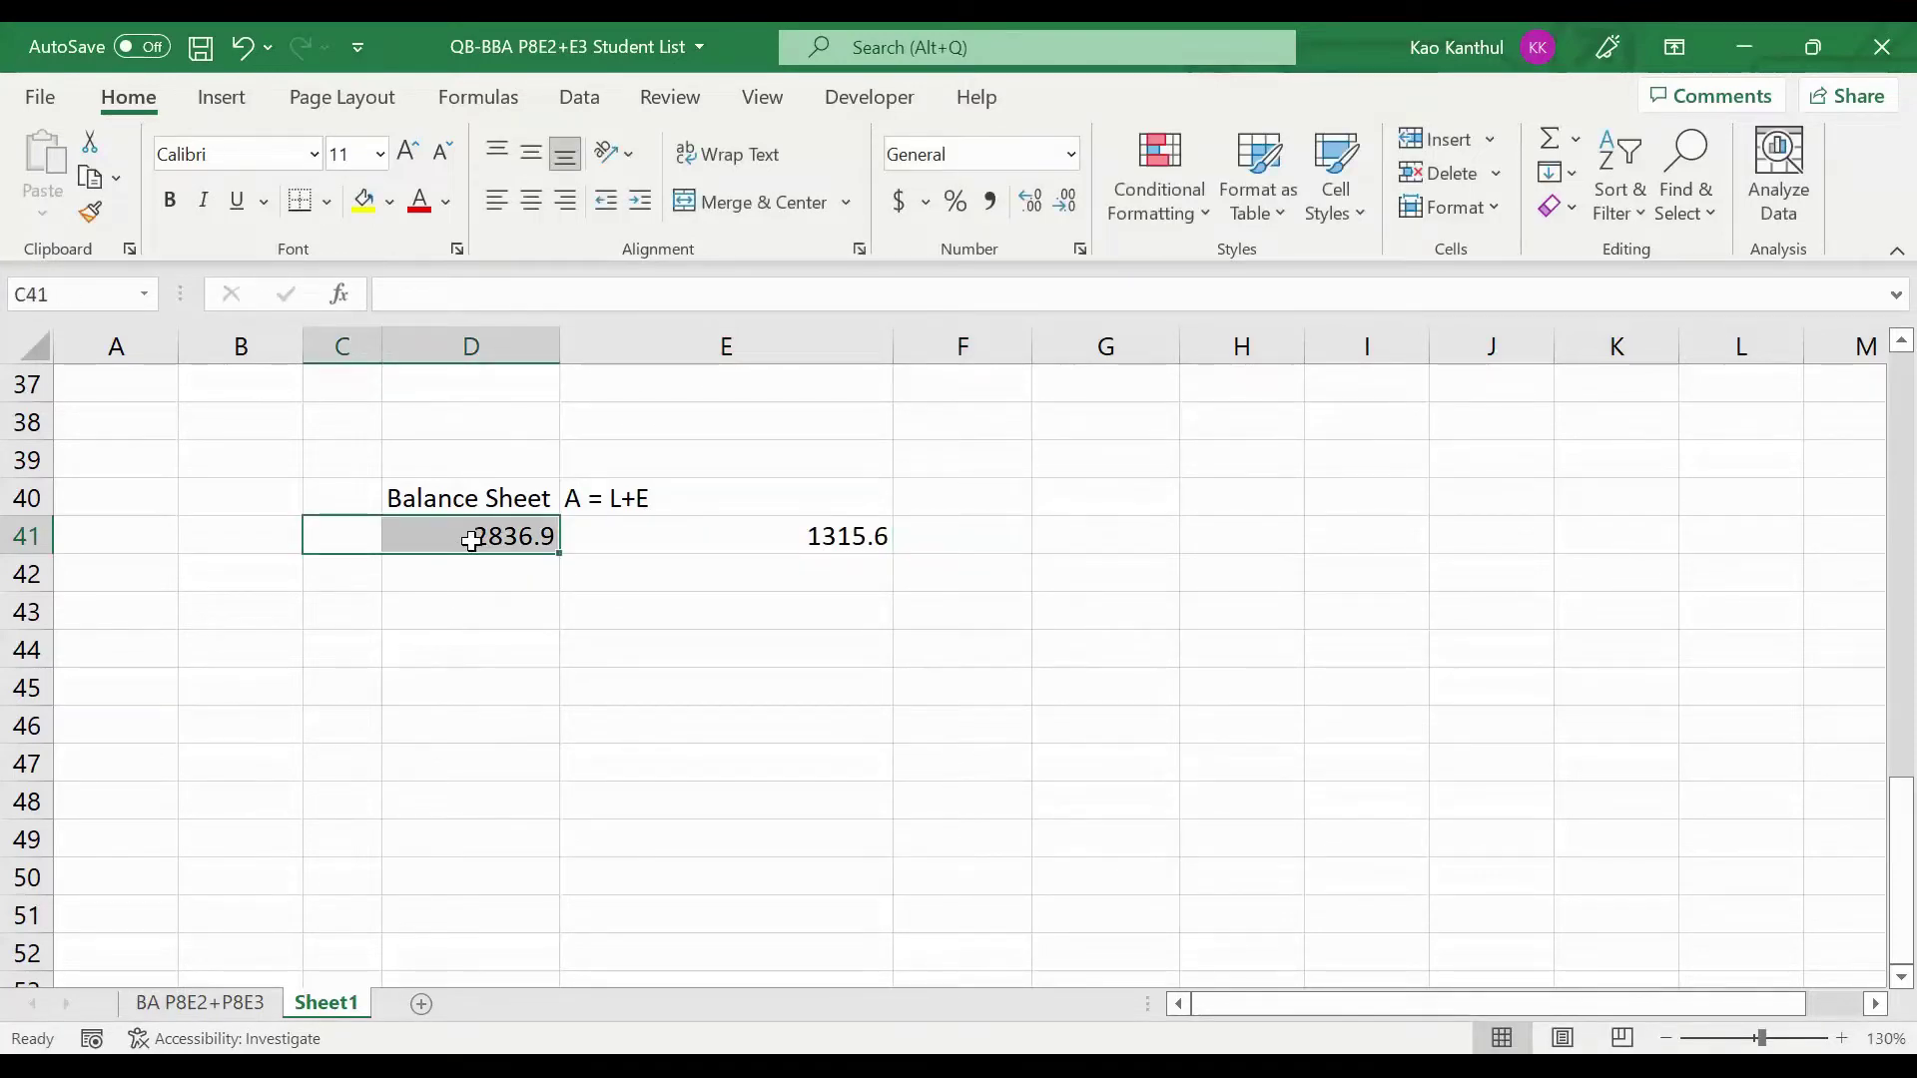
{"action": "left_click", "coordinate": [471, 540]}
{"action": "left_click", "coordinate": [621, 536]}
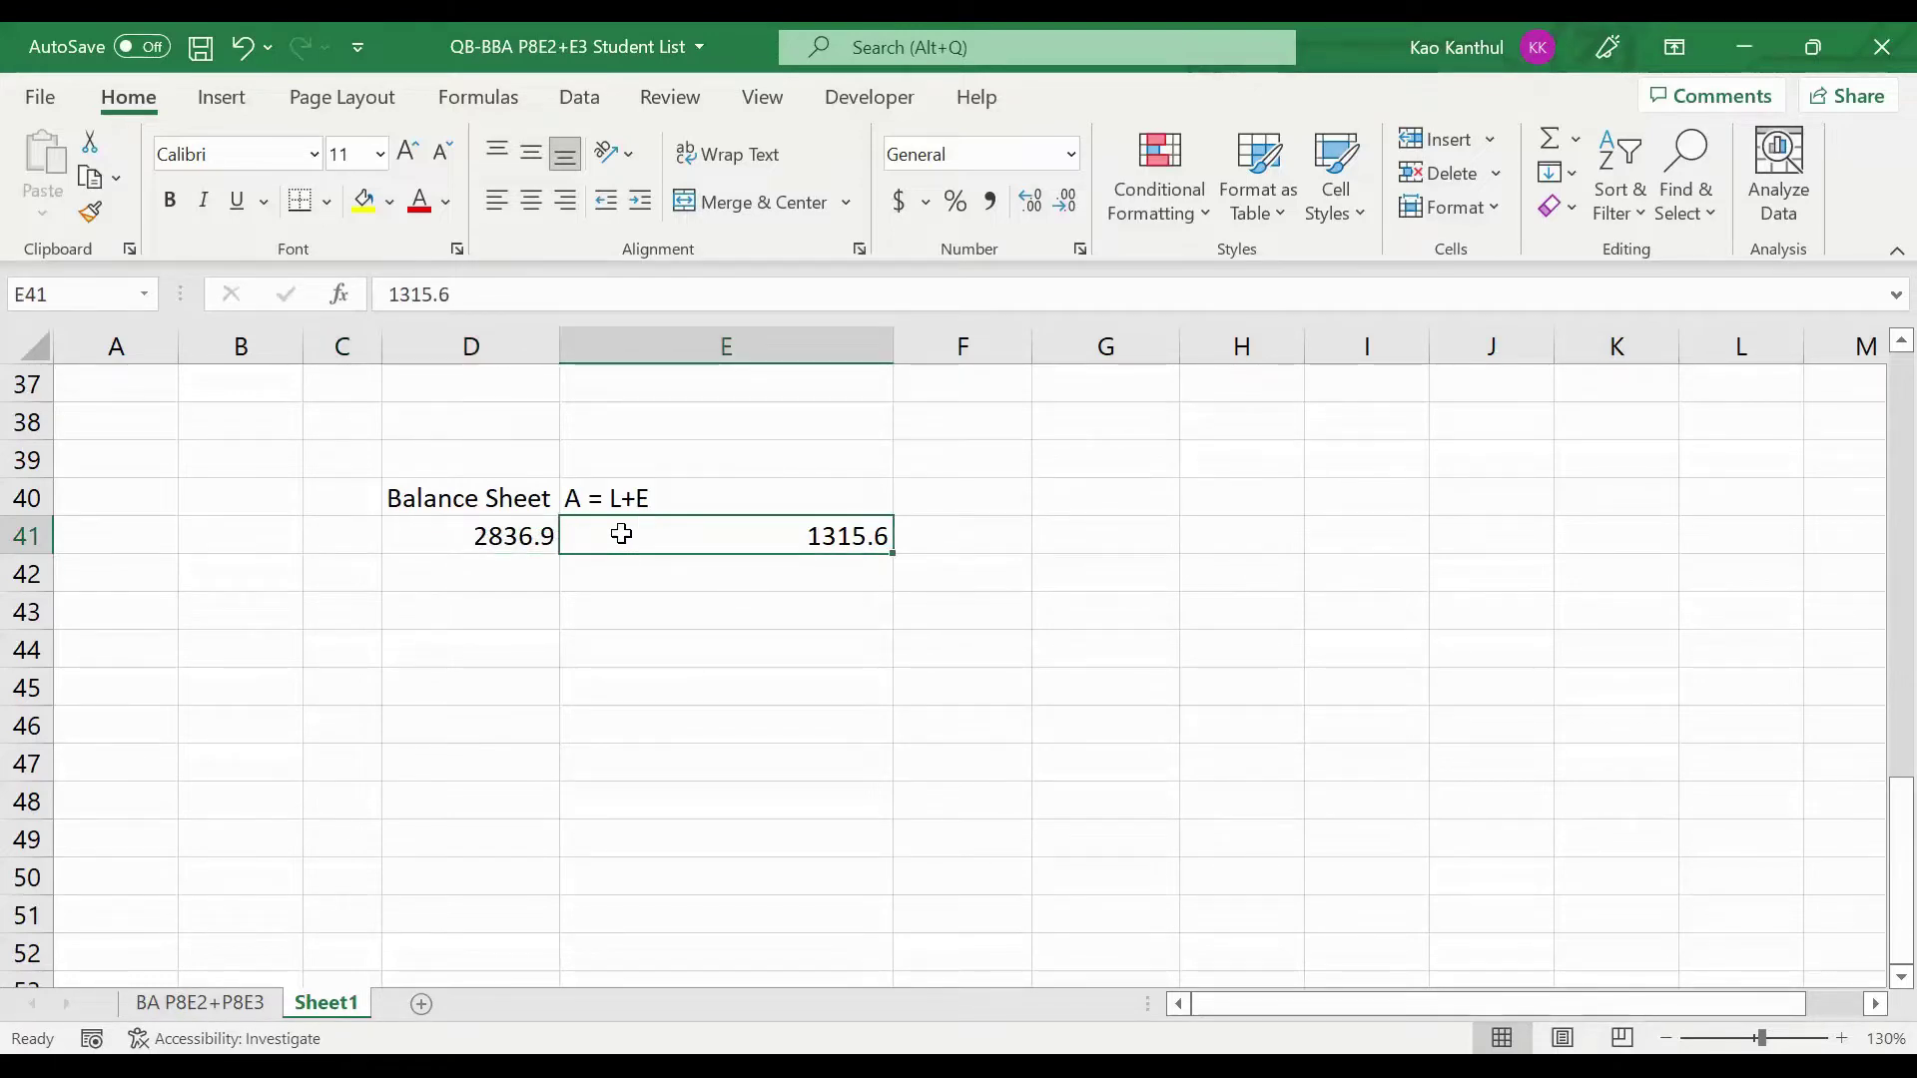
{"action": "left_click", "coordinate": [917, 543]}
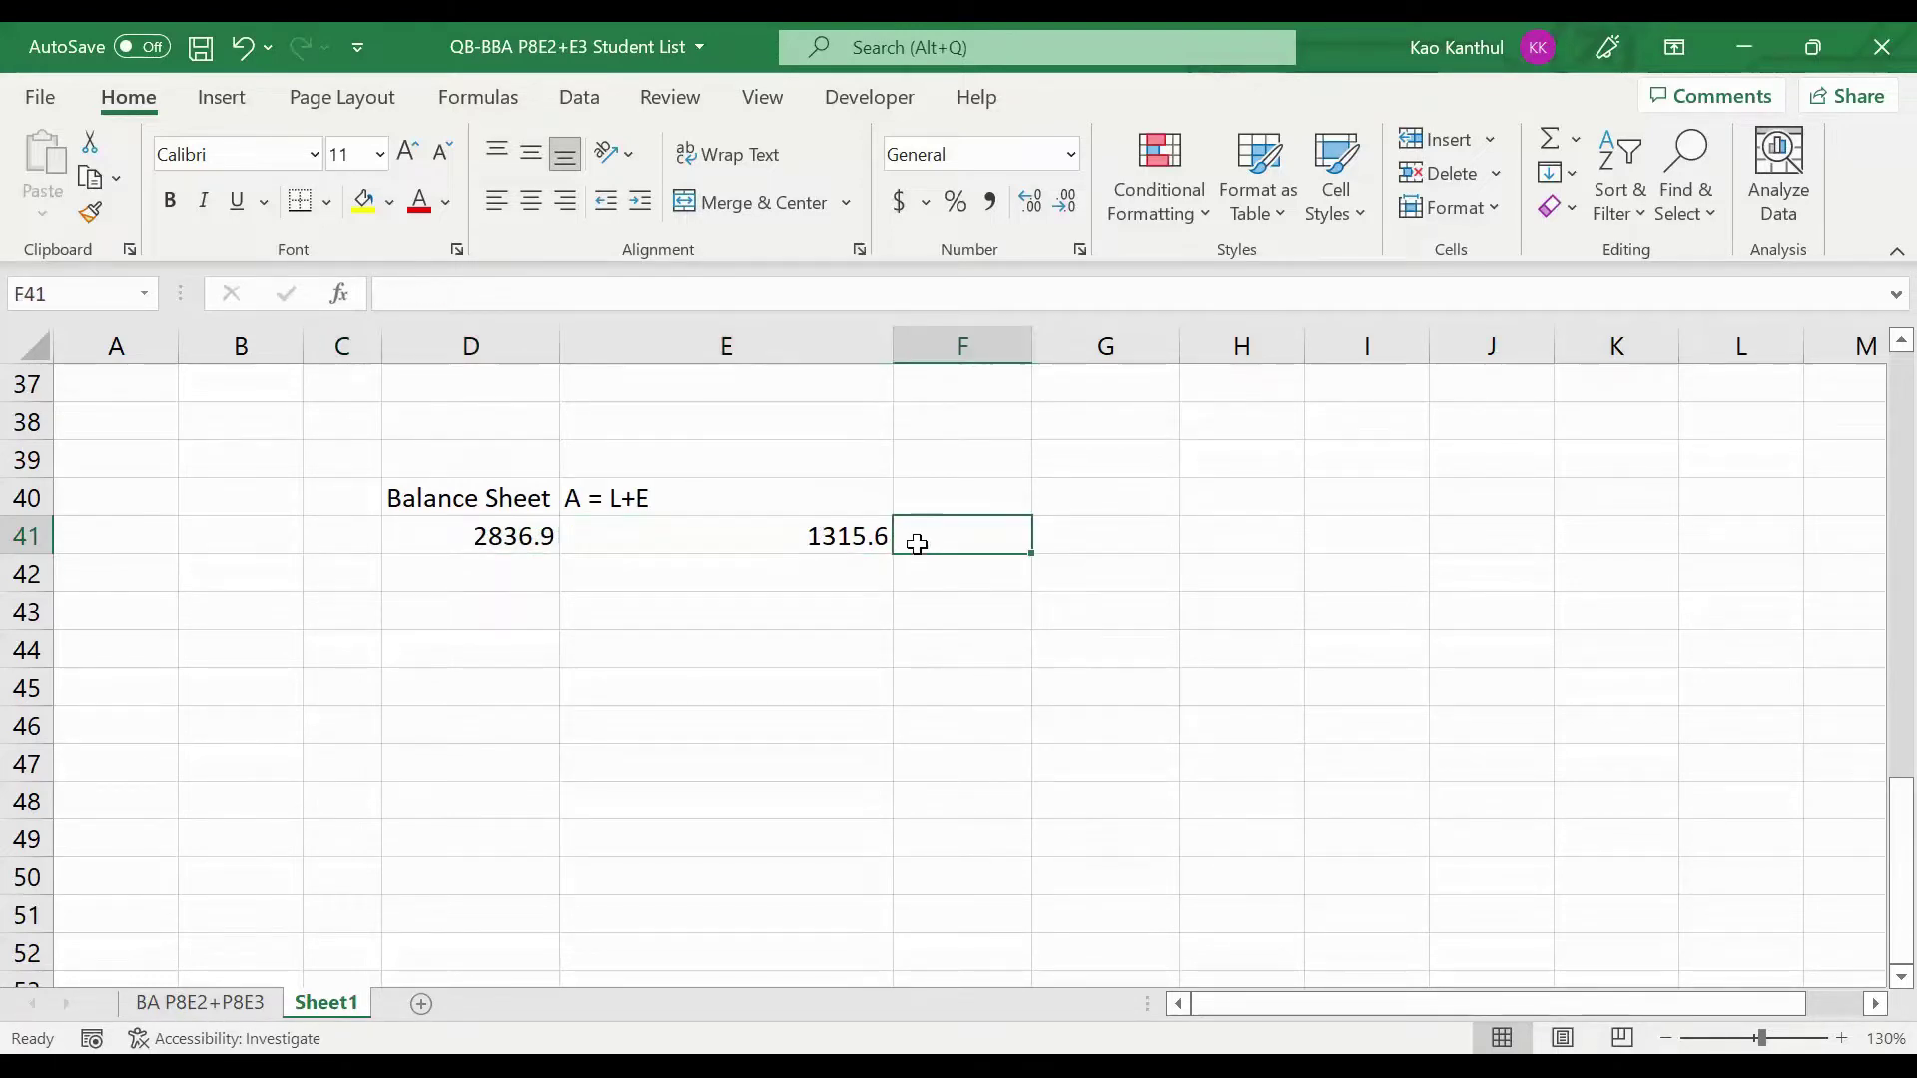
{"action": "left_click", "coordinate": [517, 547]}
{"action": "left_click", "coordinate": [484, 577]}
{"action": "left_click", "coordinate": [513, 547]}
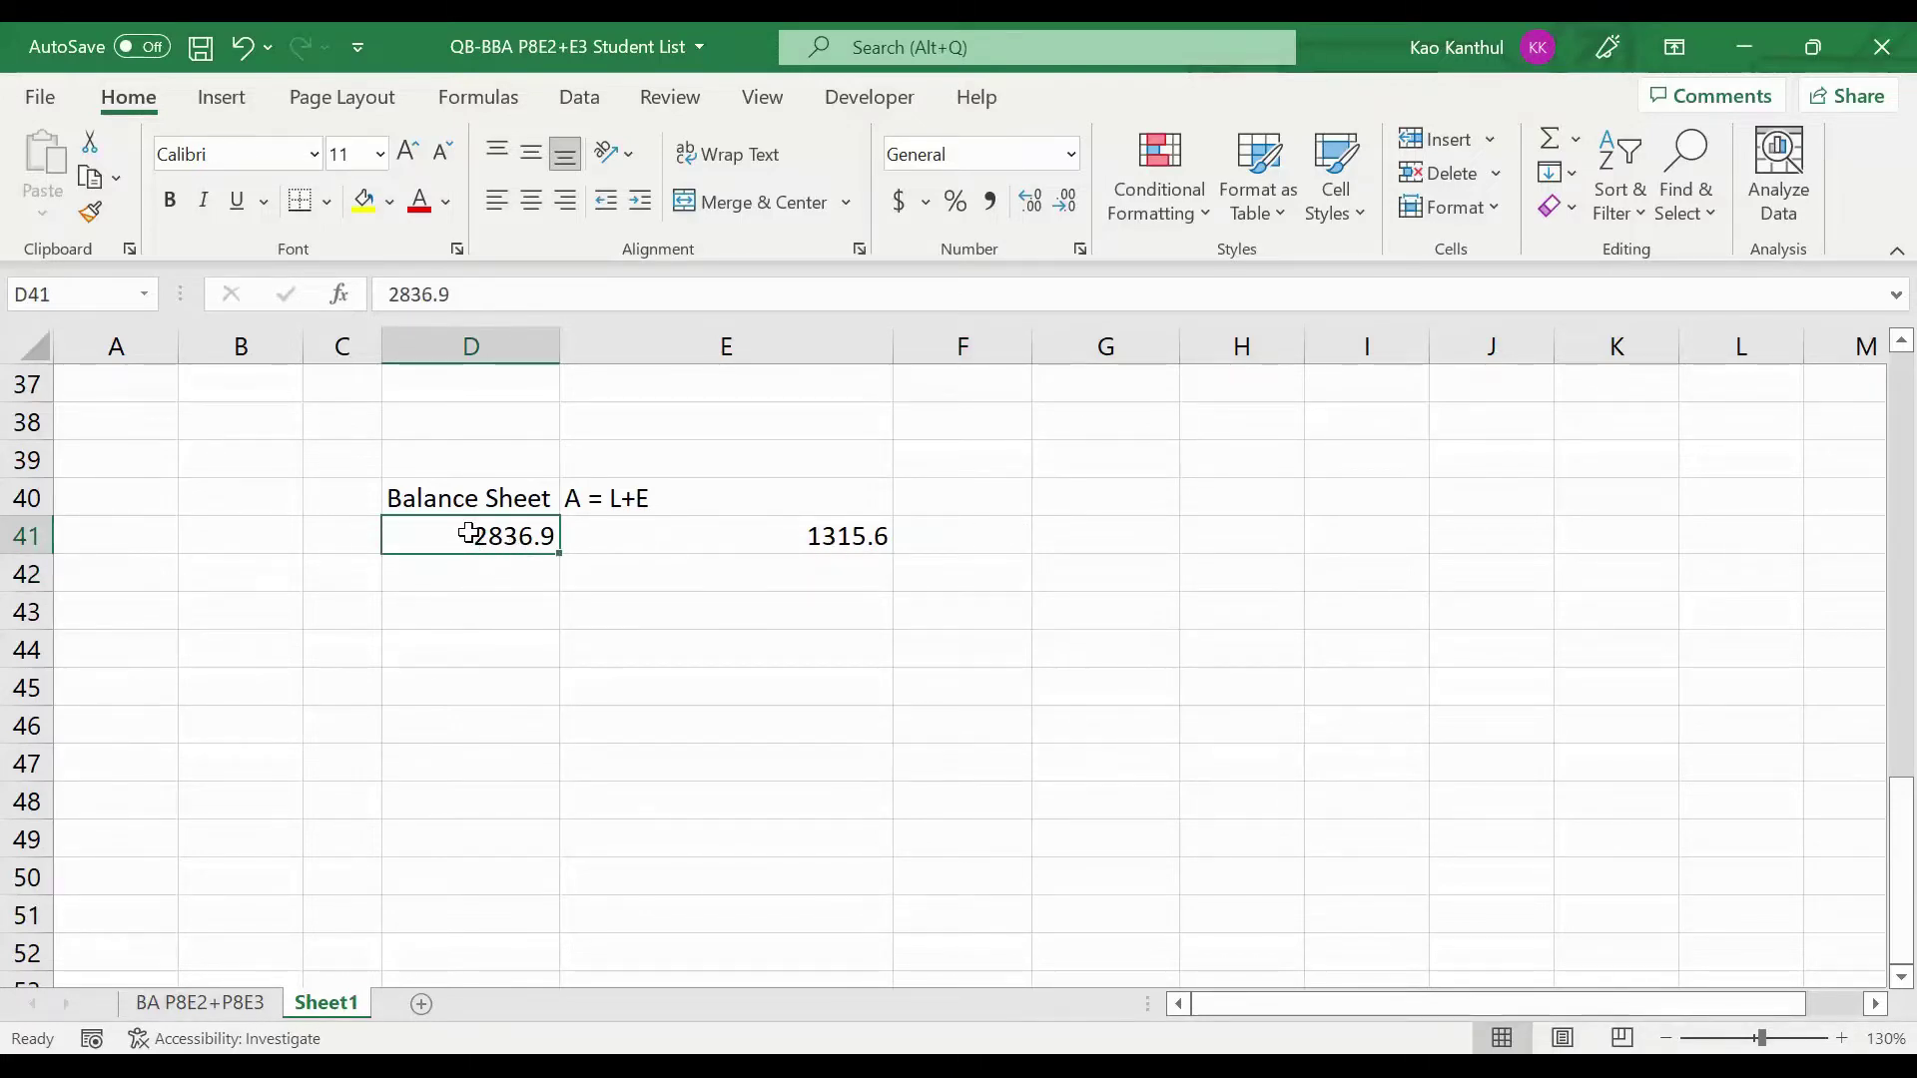
{"action": "left_click_drag", "start_coordinate": [468, 534], "coordinate": [740, 539]}
Subtract the credit memo amount from the sales order amount in cell F41 with the formula =D41-E41.
{"action": "left_click", "coordinate": [959, 540]}
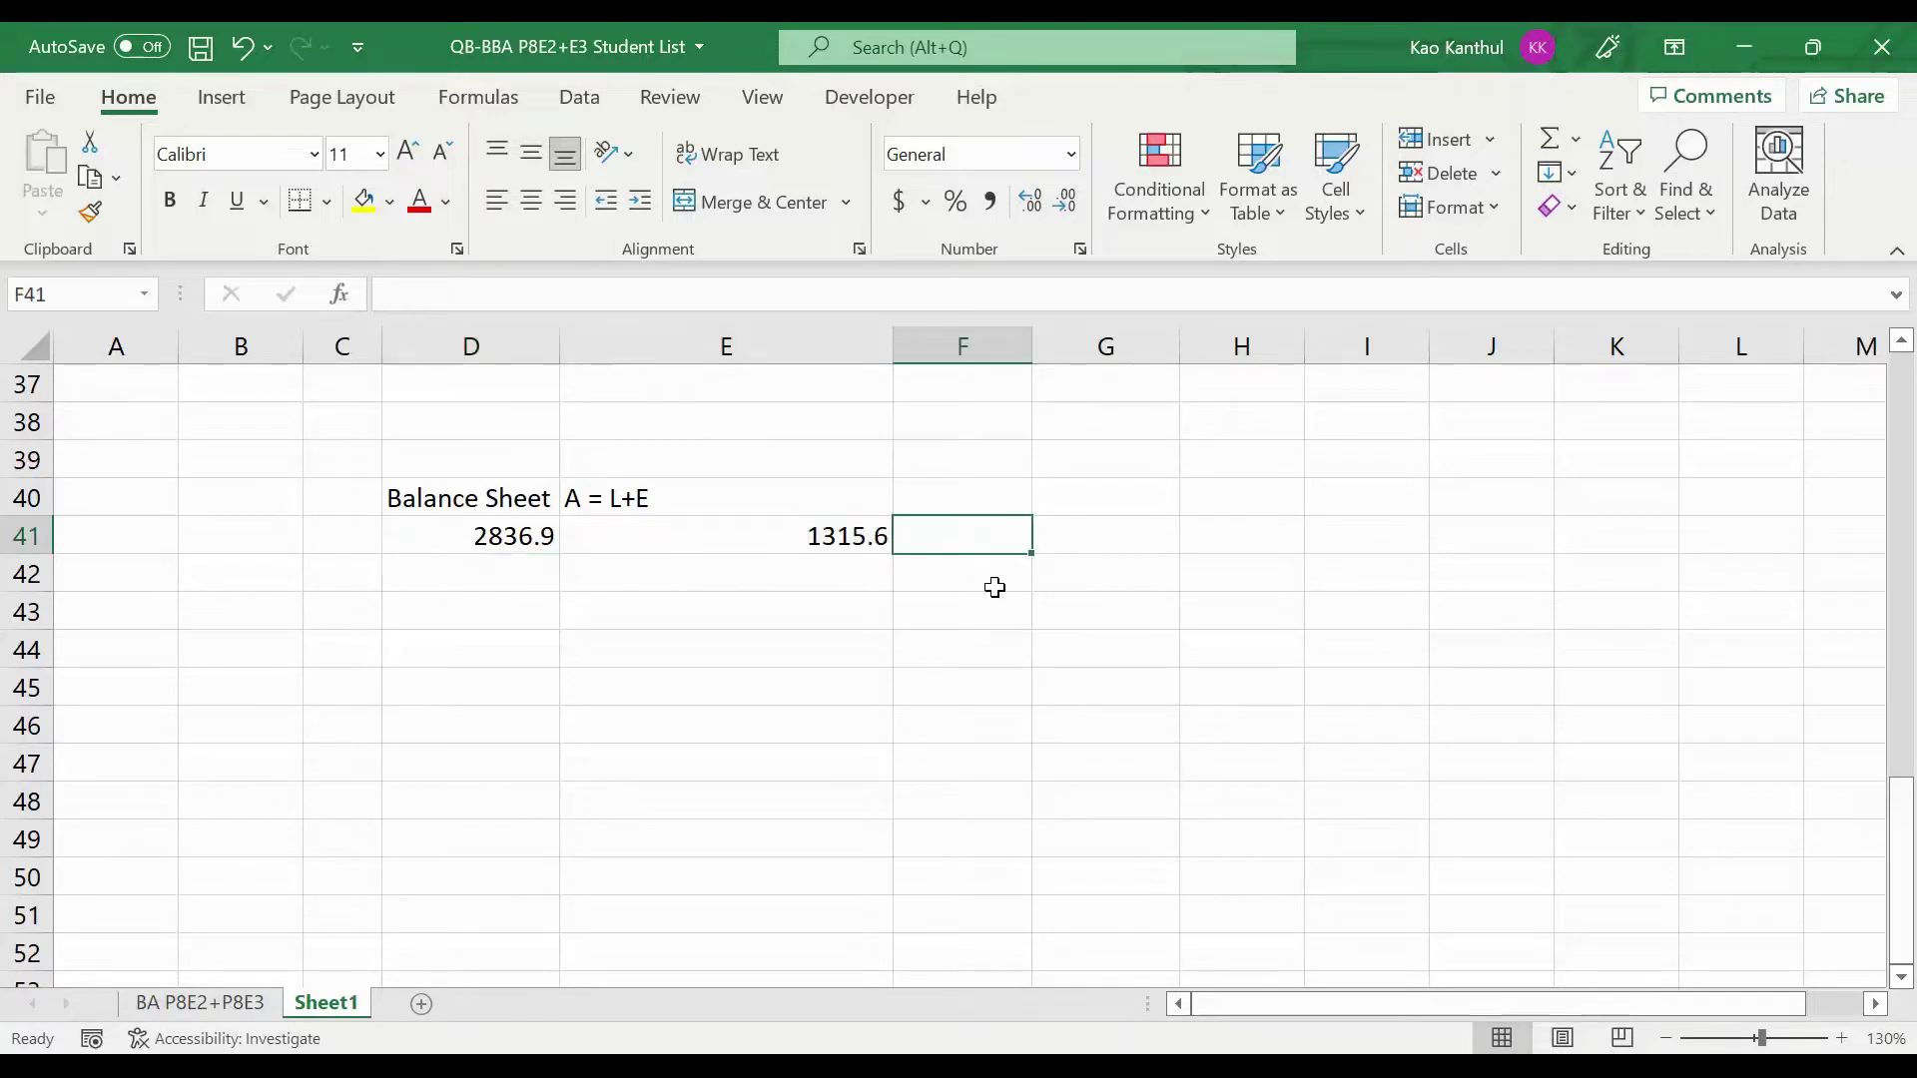
{"action": "type", "text": "="}
{"action": "key", "text": "Left"}
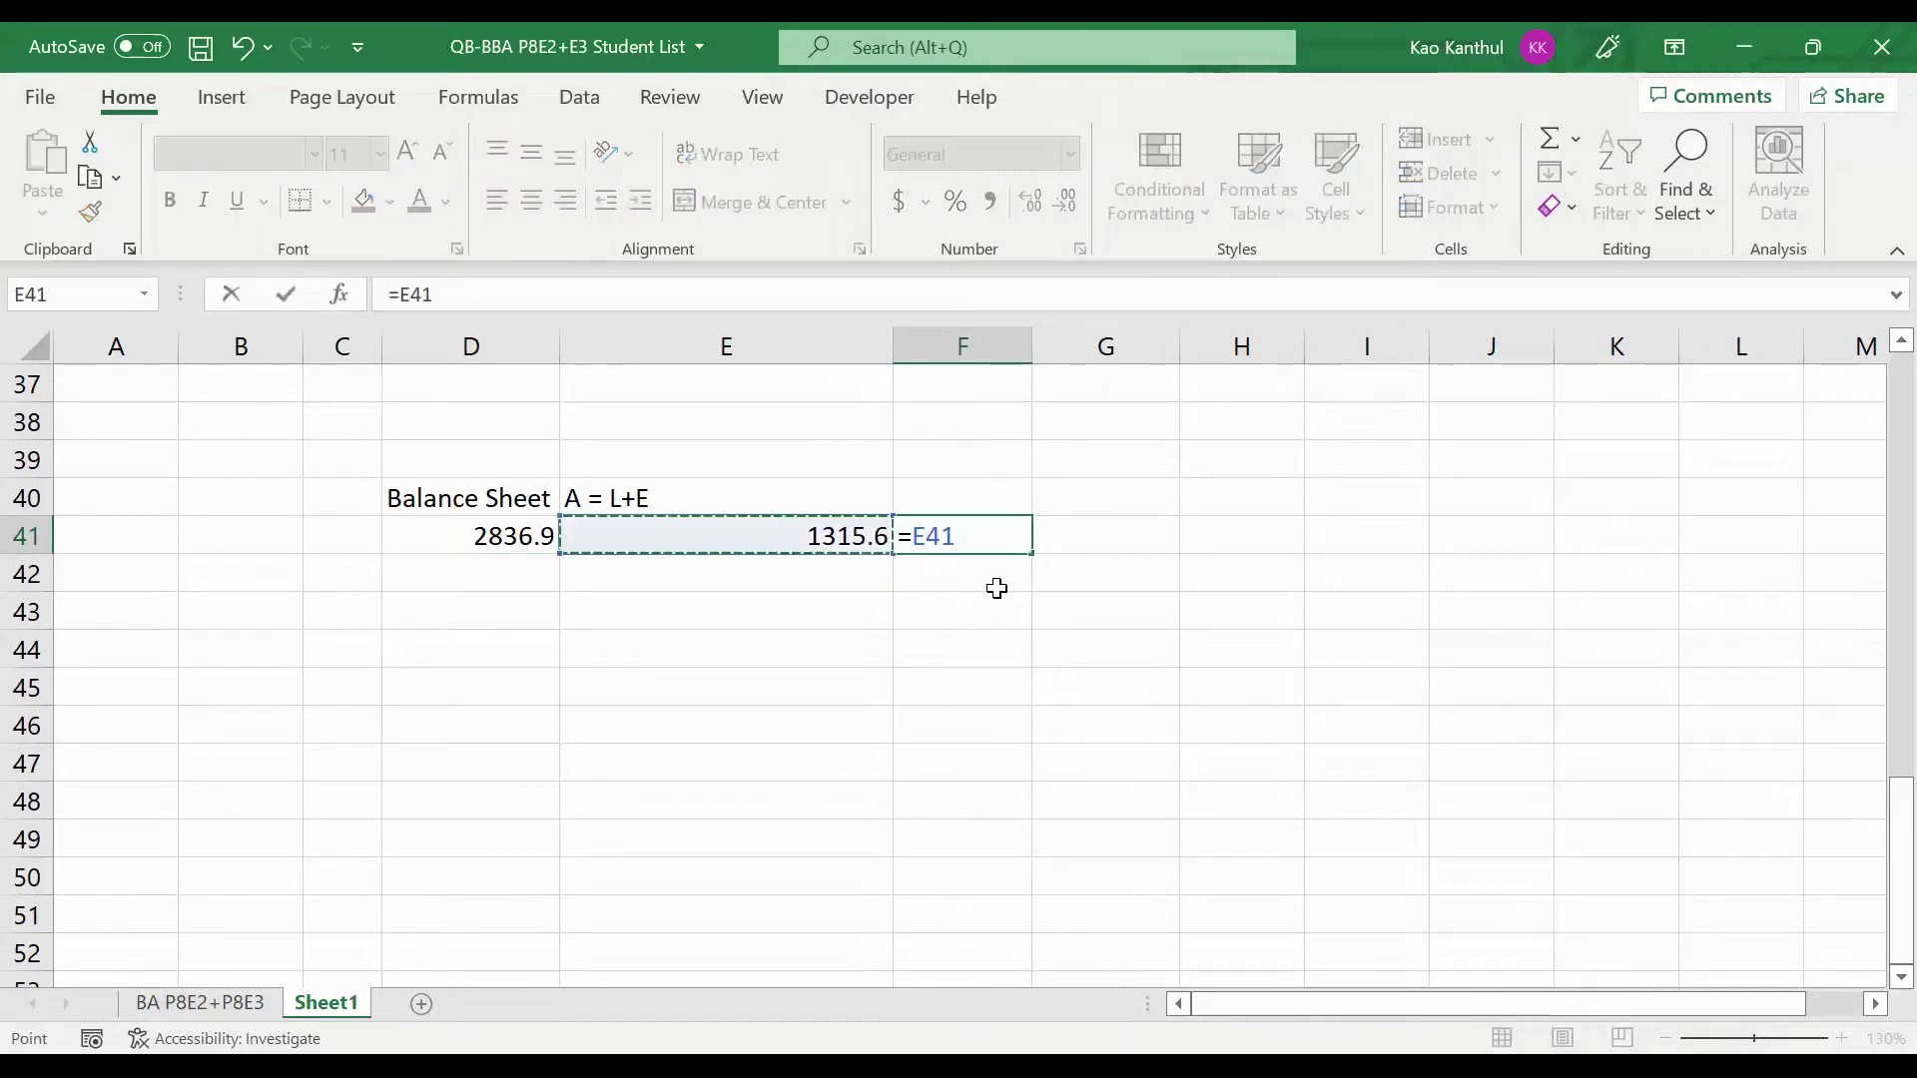
{"action": "key", "text": "Left"}
{"action": "type", "text": "-"}
{"action": "key", "text": "Left"}
{"action": "key", "text": "Return"}
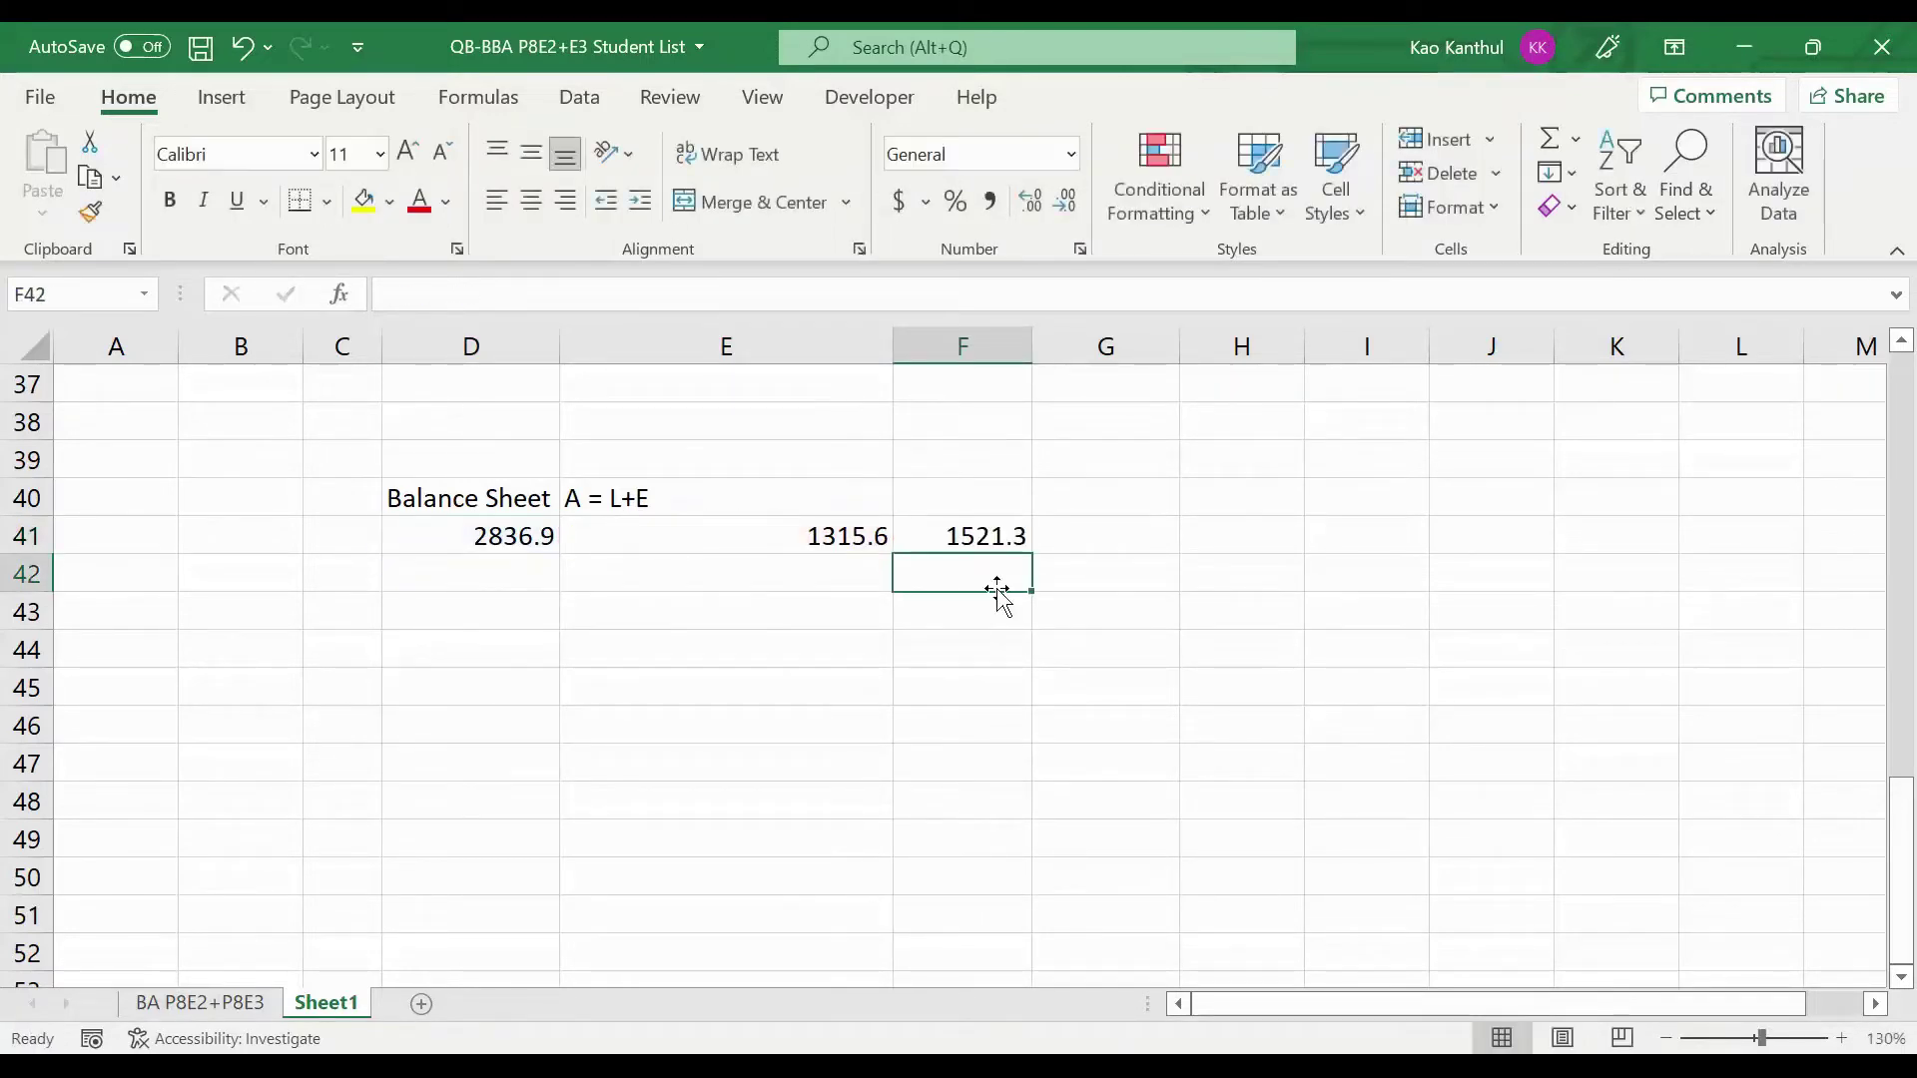
{"action": "left_click_drag", "start_coordinate": [503, 539], "coordinate": [844, 540]}
{"action": "left_click", "coordinate": [962, 536]}
{"action": "left_click", "coordinate": [856, 536]}
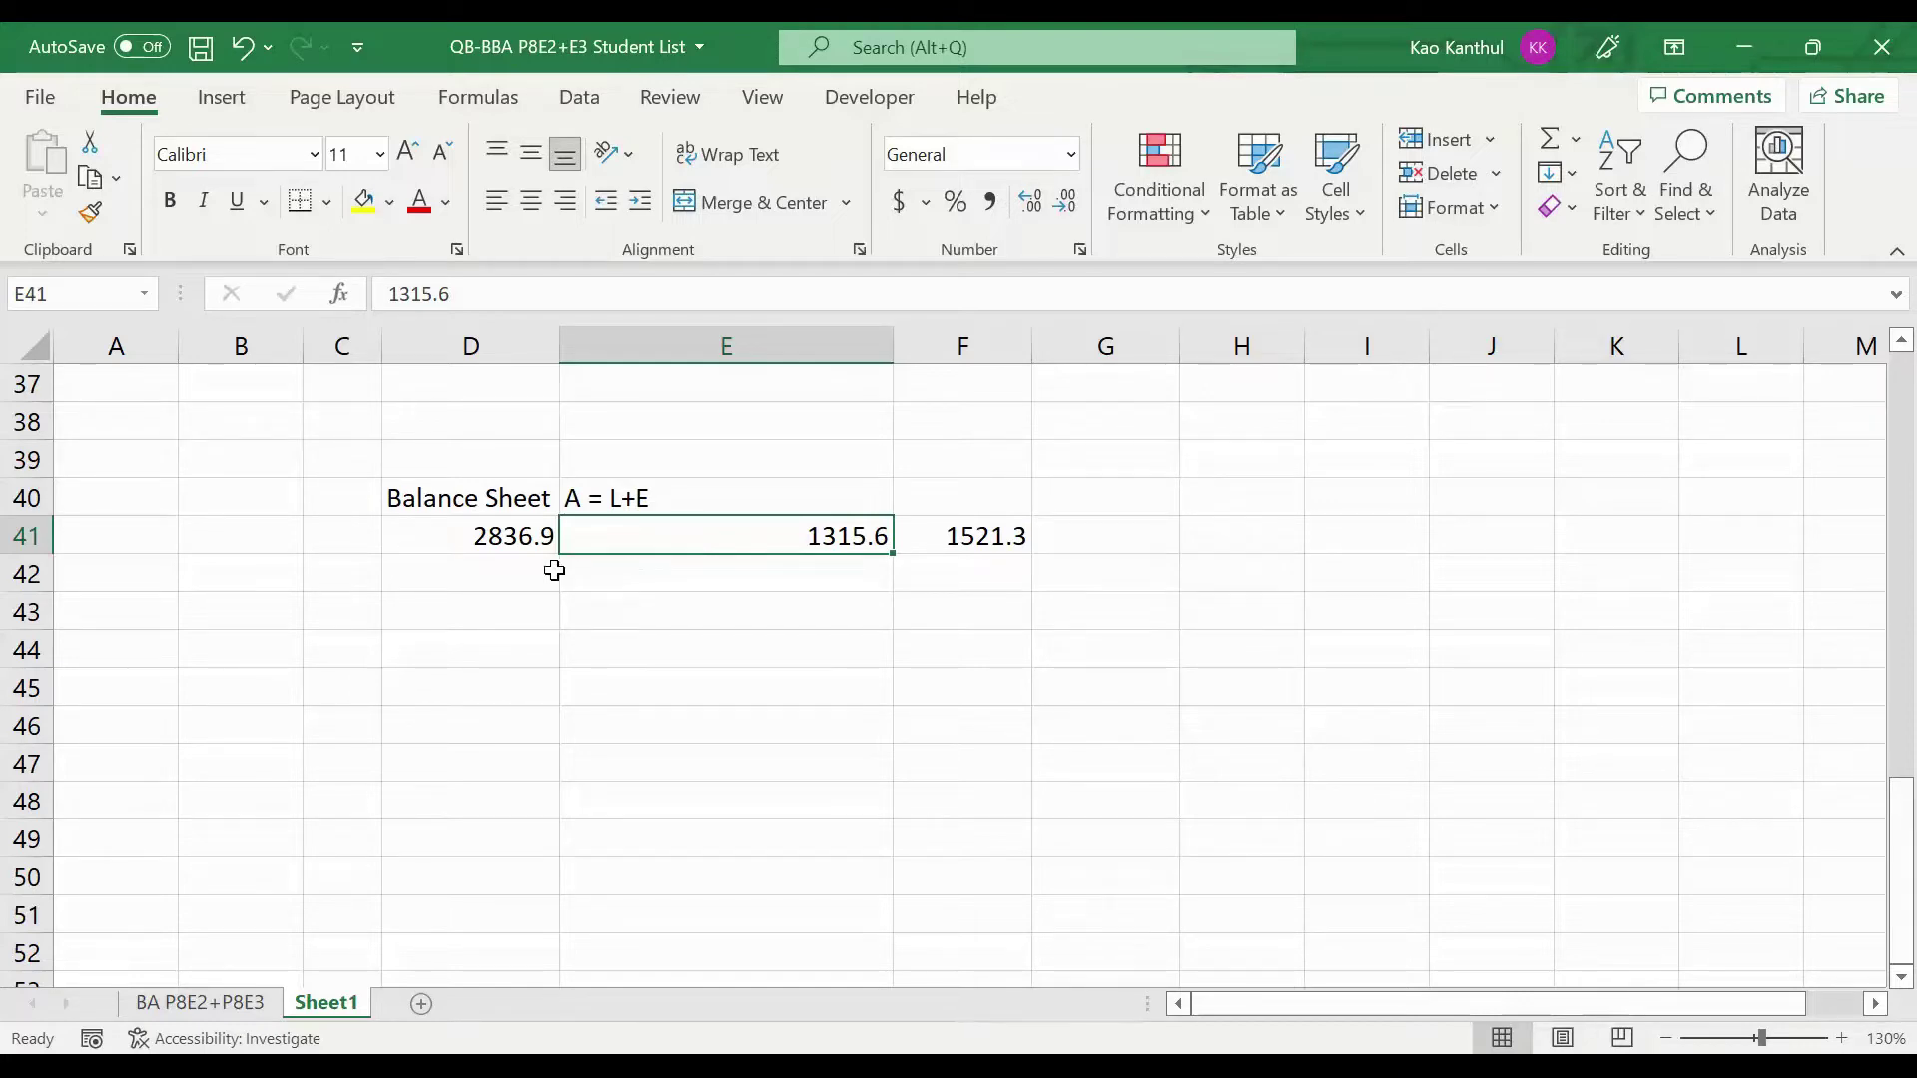
Enter the formula =D41-E41 in cell D42, below the sales order amount.
{"action": "left_click", "coordinate": [500, 578]}
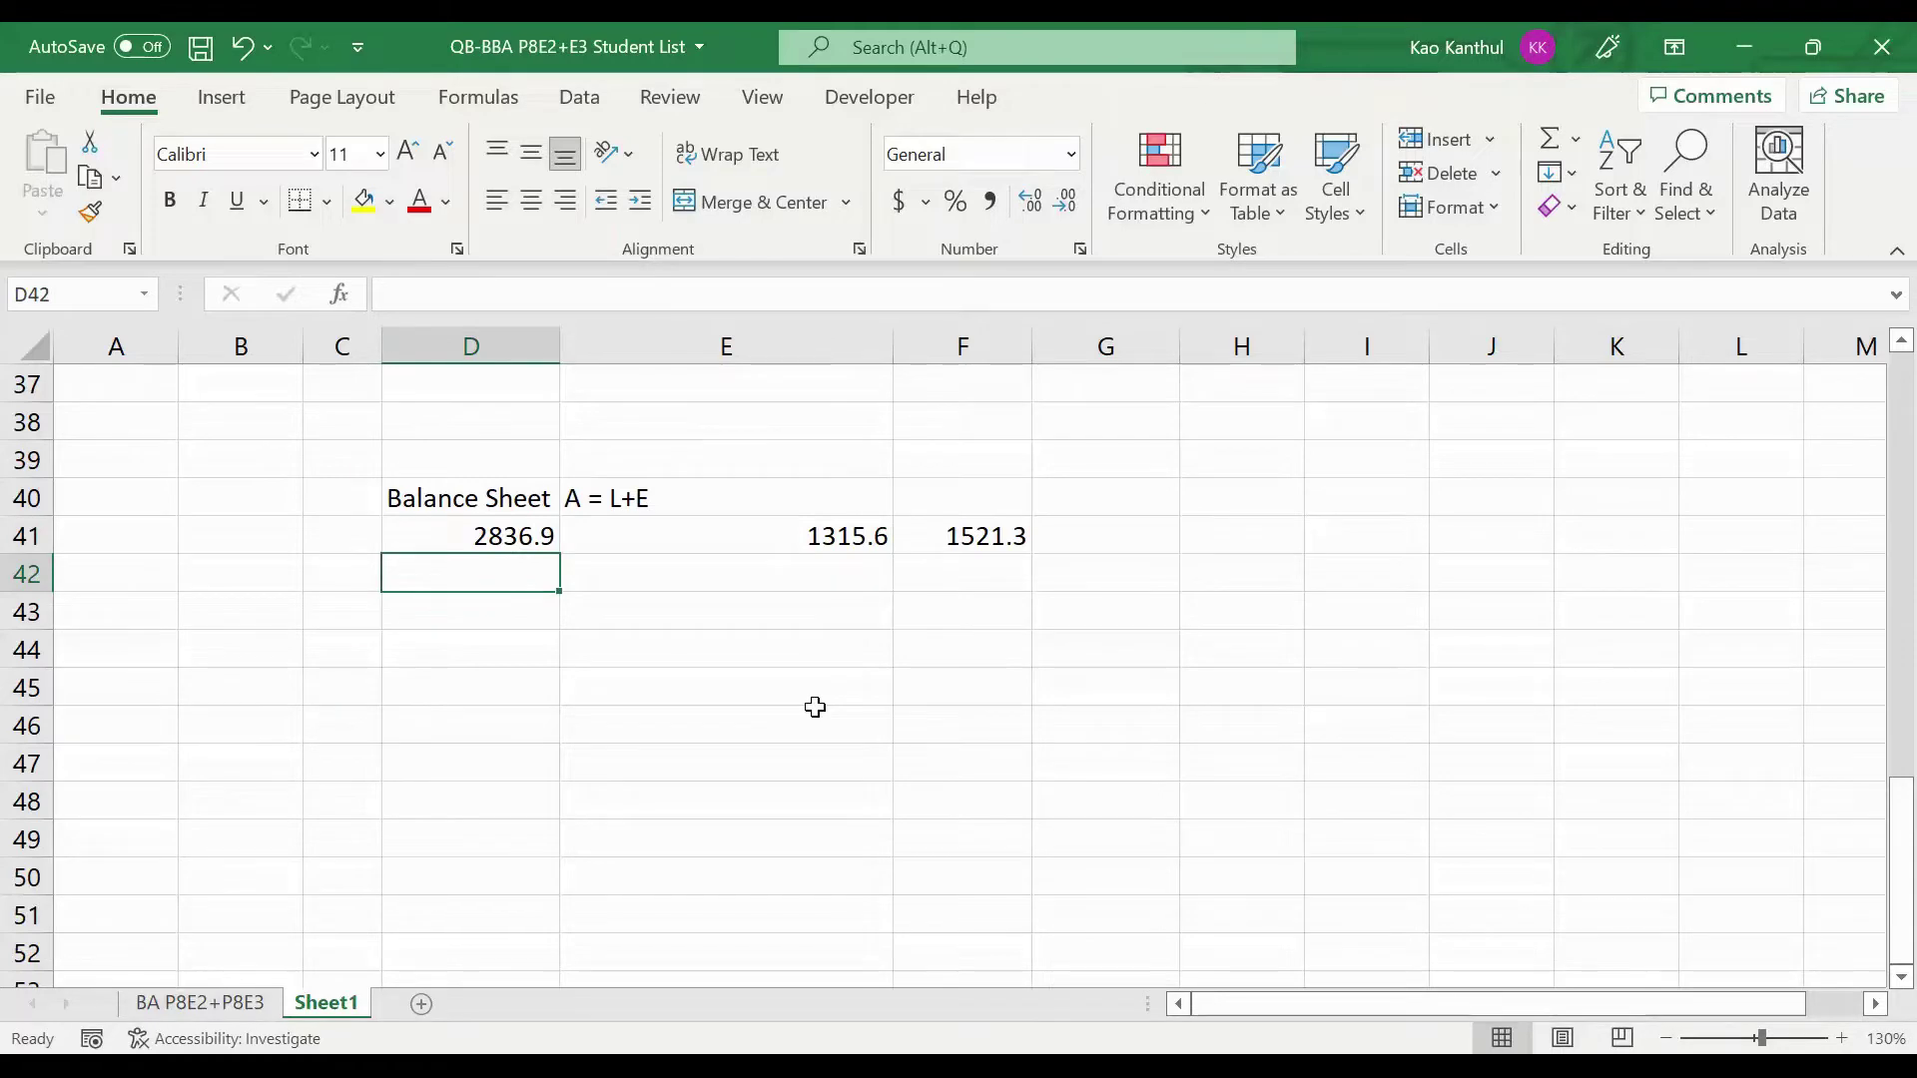
{"action": "type", "text": "="}
{"action": "key", "text": "Up"}
{"action": "type", "text": "-"}
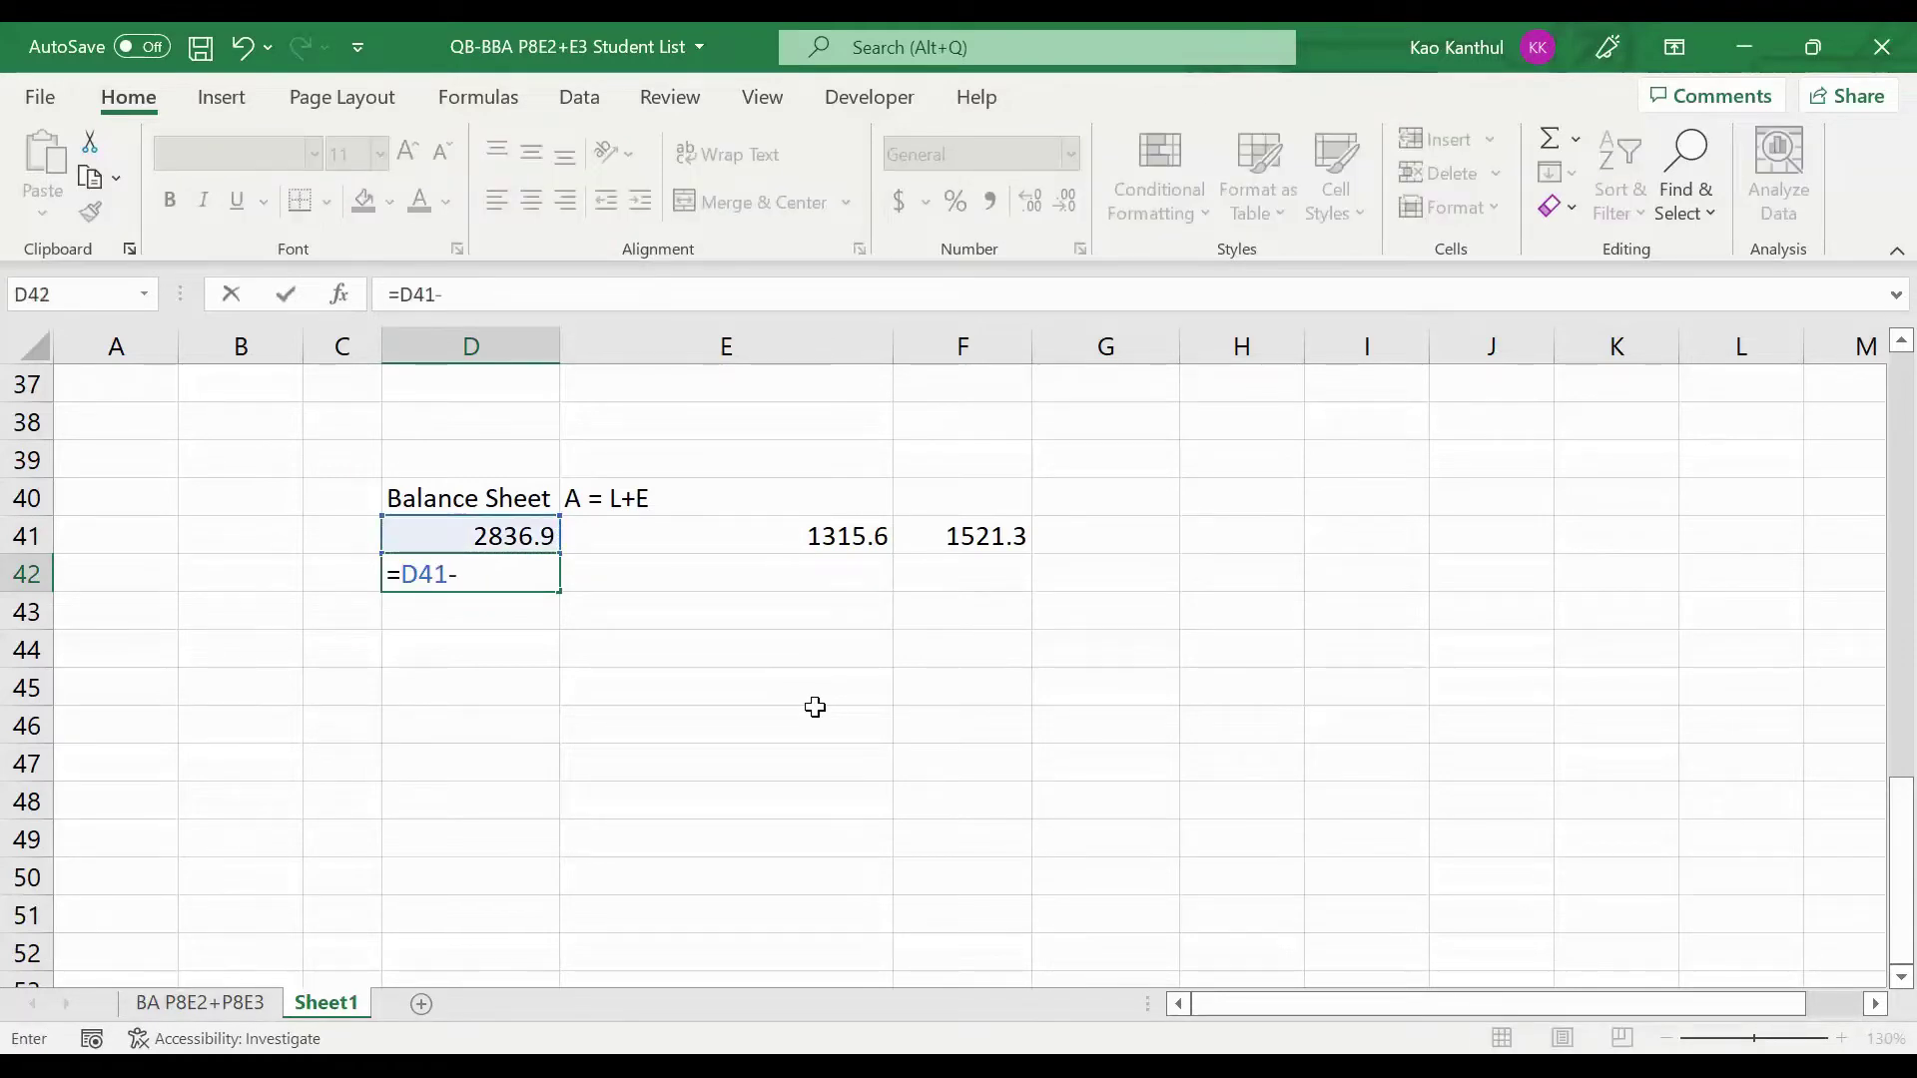
{"action": "left_click", "coordinate": [810, 538]}
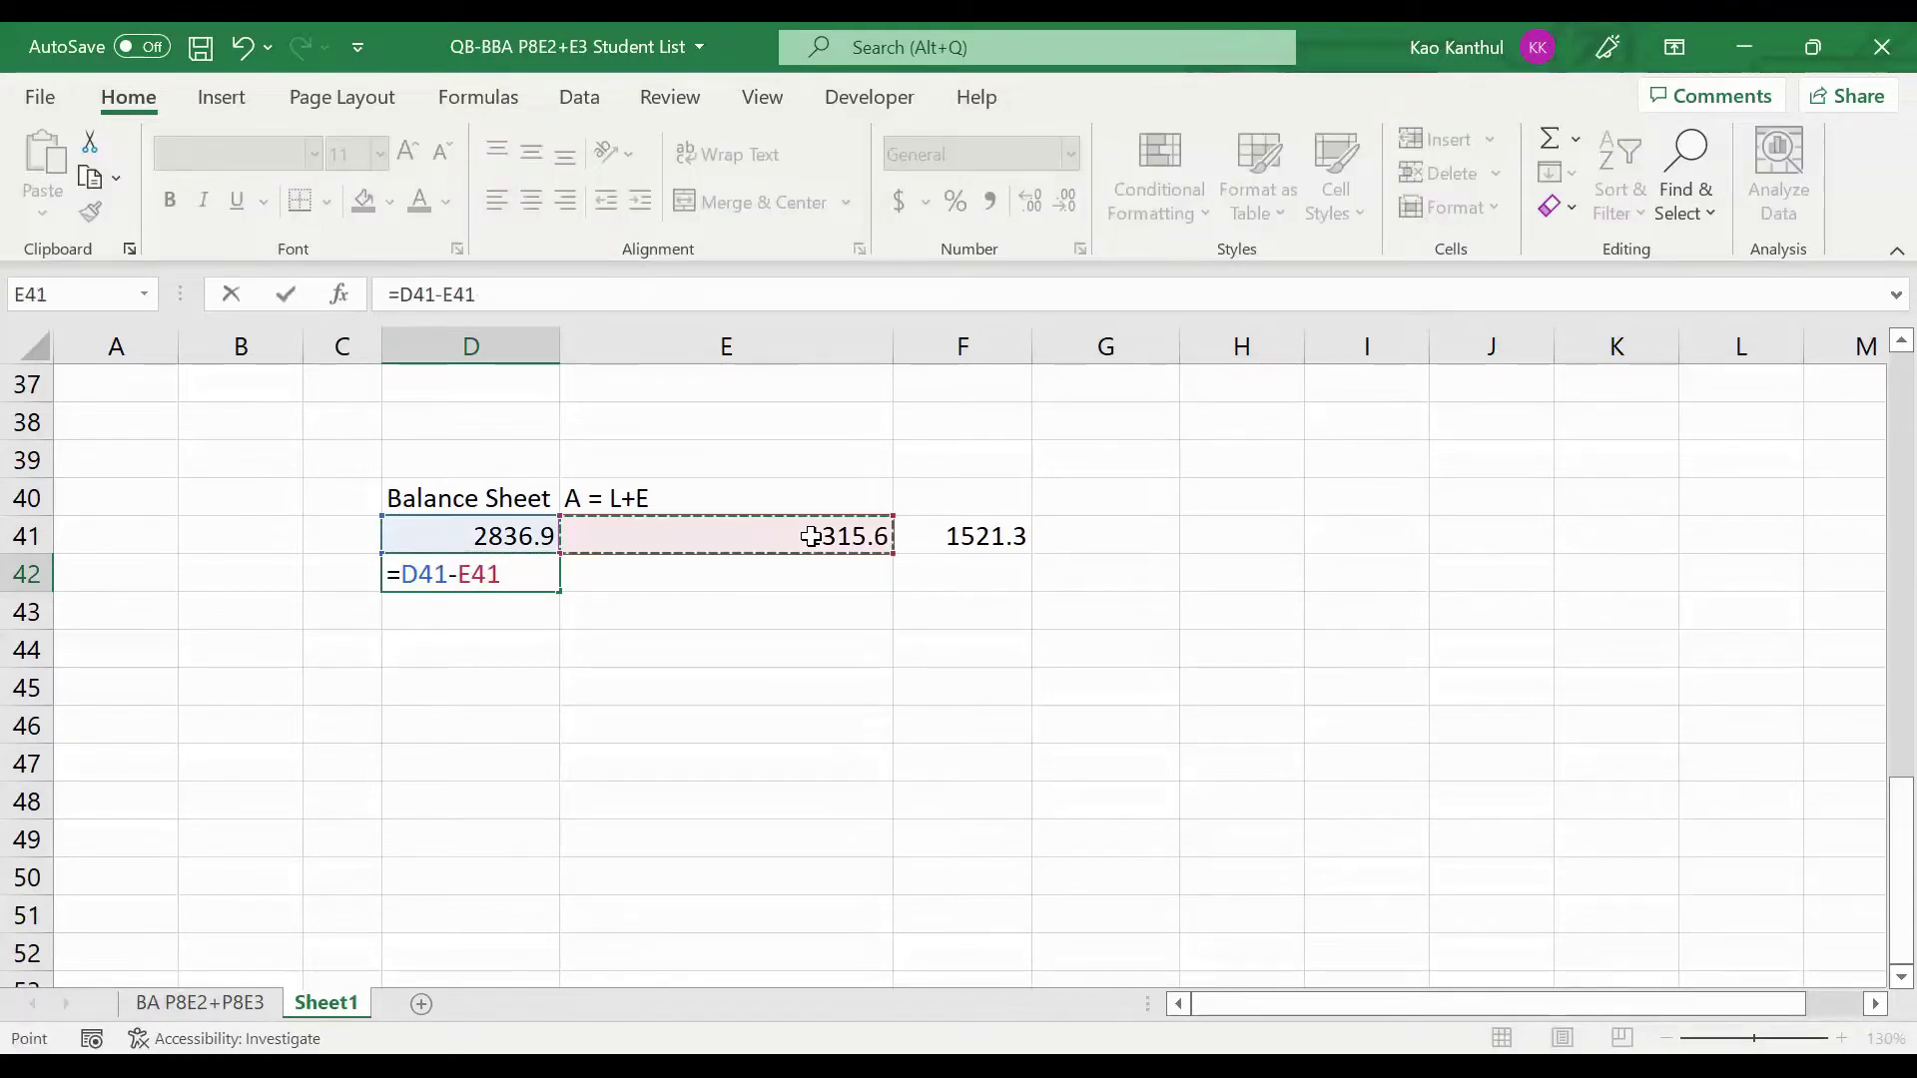
{"action": "key", "text": "Return"}
{"action": "left_click", "coordinate": [483, 541]}
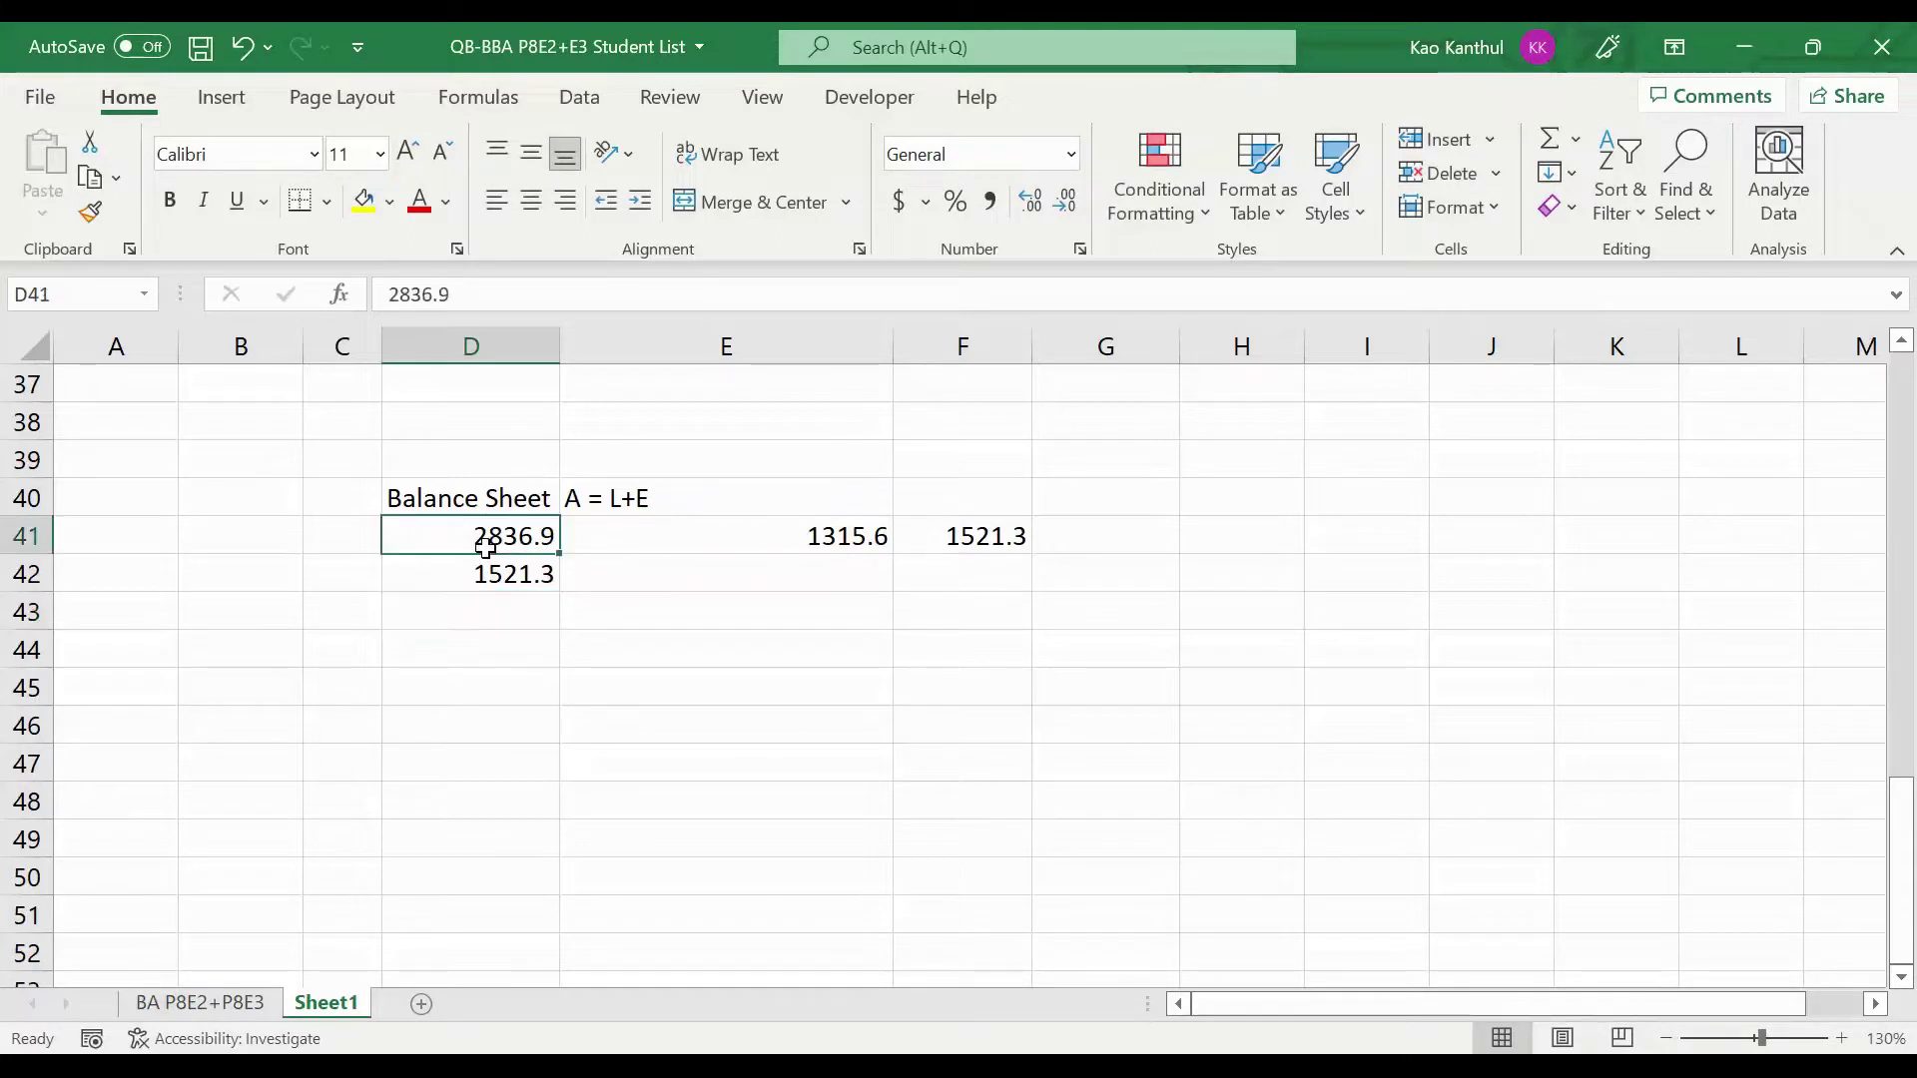
{"action": "left_click_drag", "start_coordinate": [522, 571], "coordinate": [812, 569]}
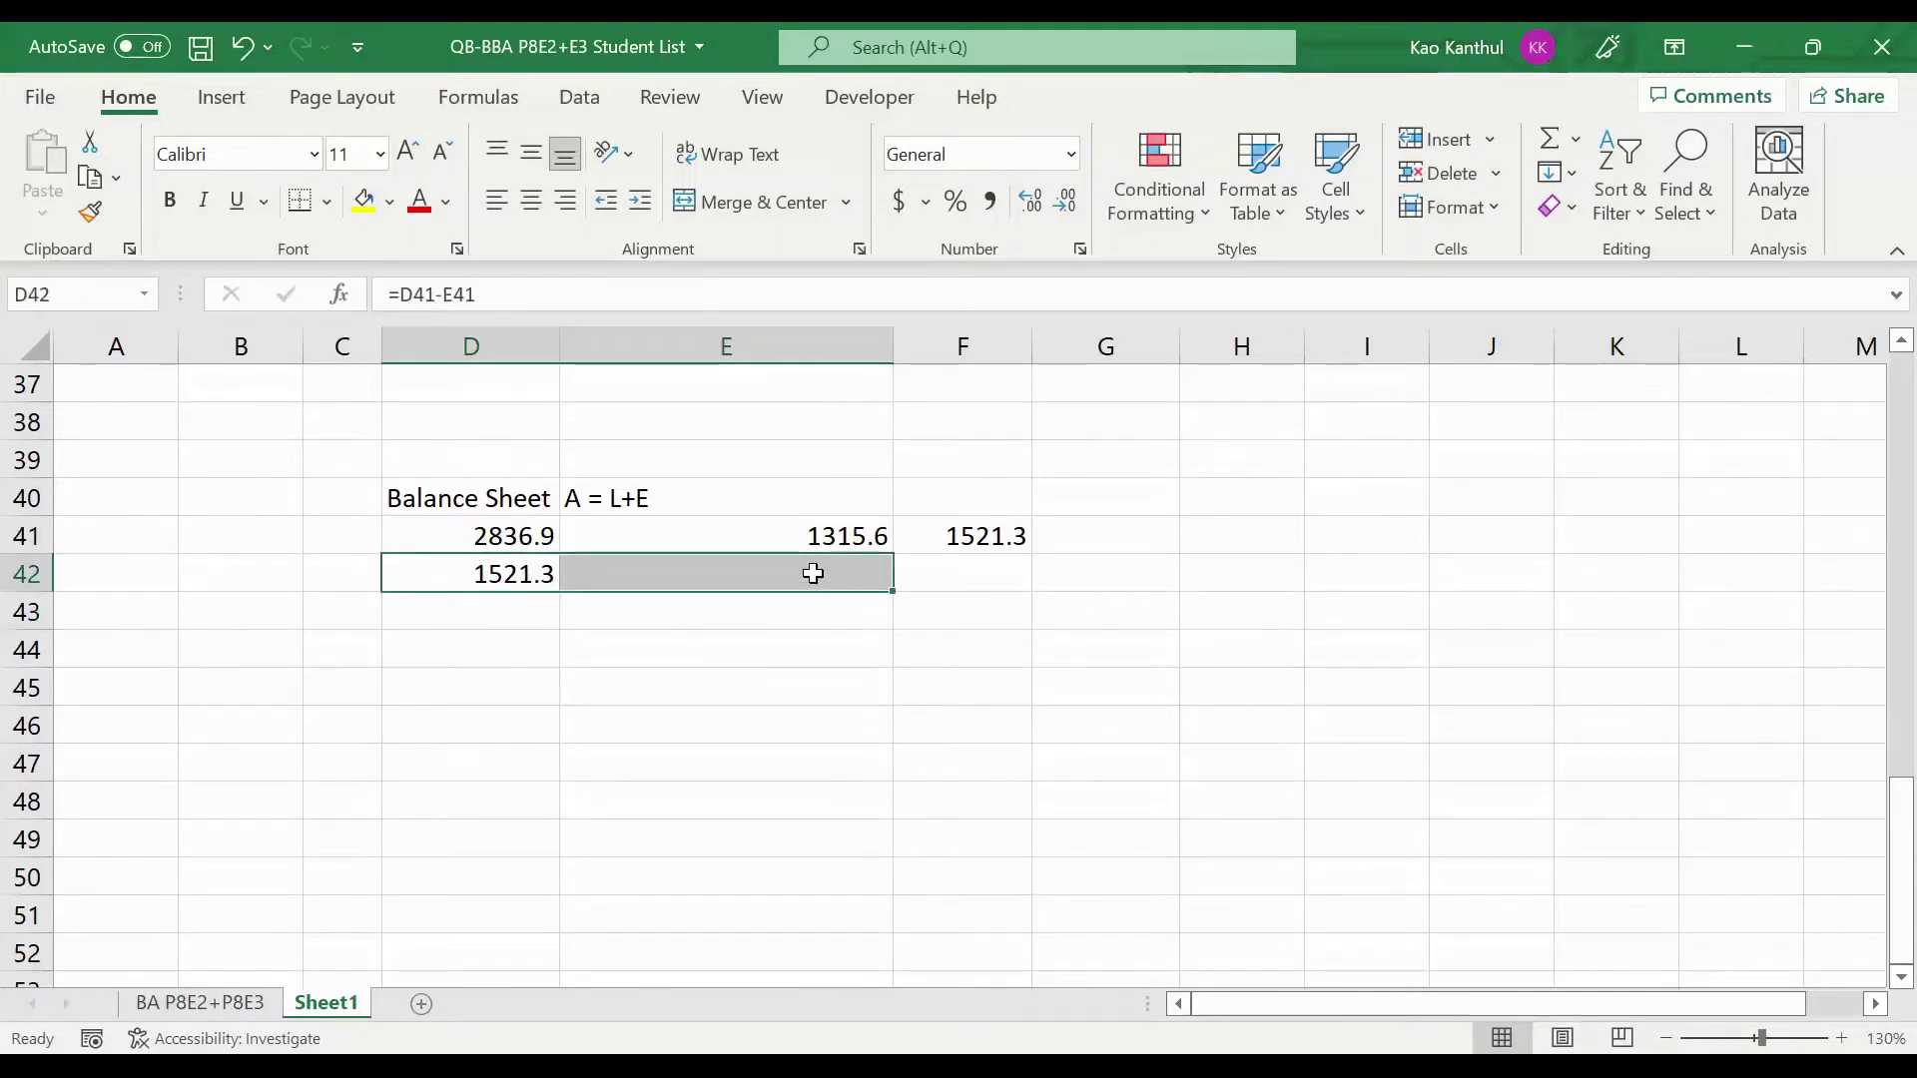
{"action": "left_click", "coordinate": [465, 577]}
Link cell F42 to the difference in D42 with the formula =D42.
{"action": "left_click", "coordinate": [929, 575]}
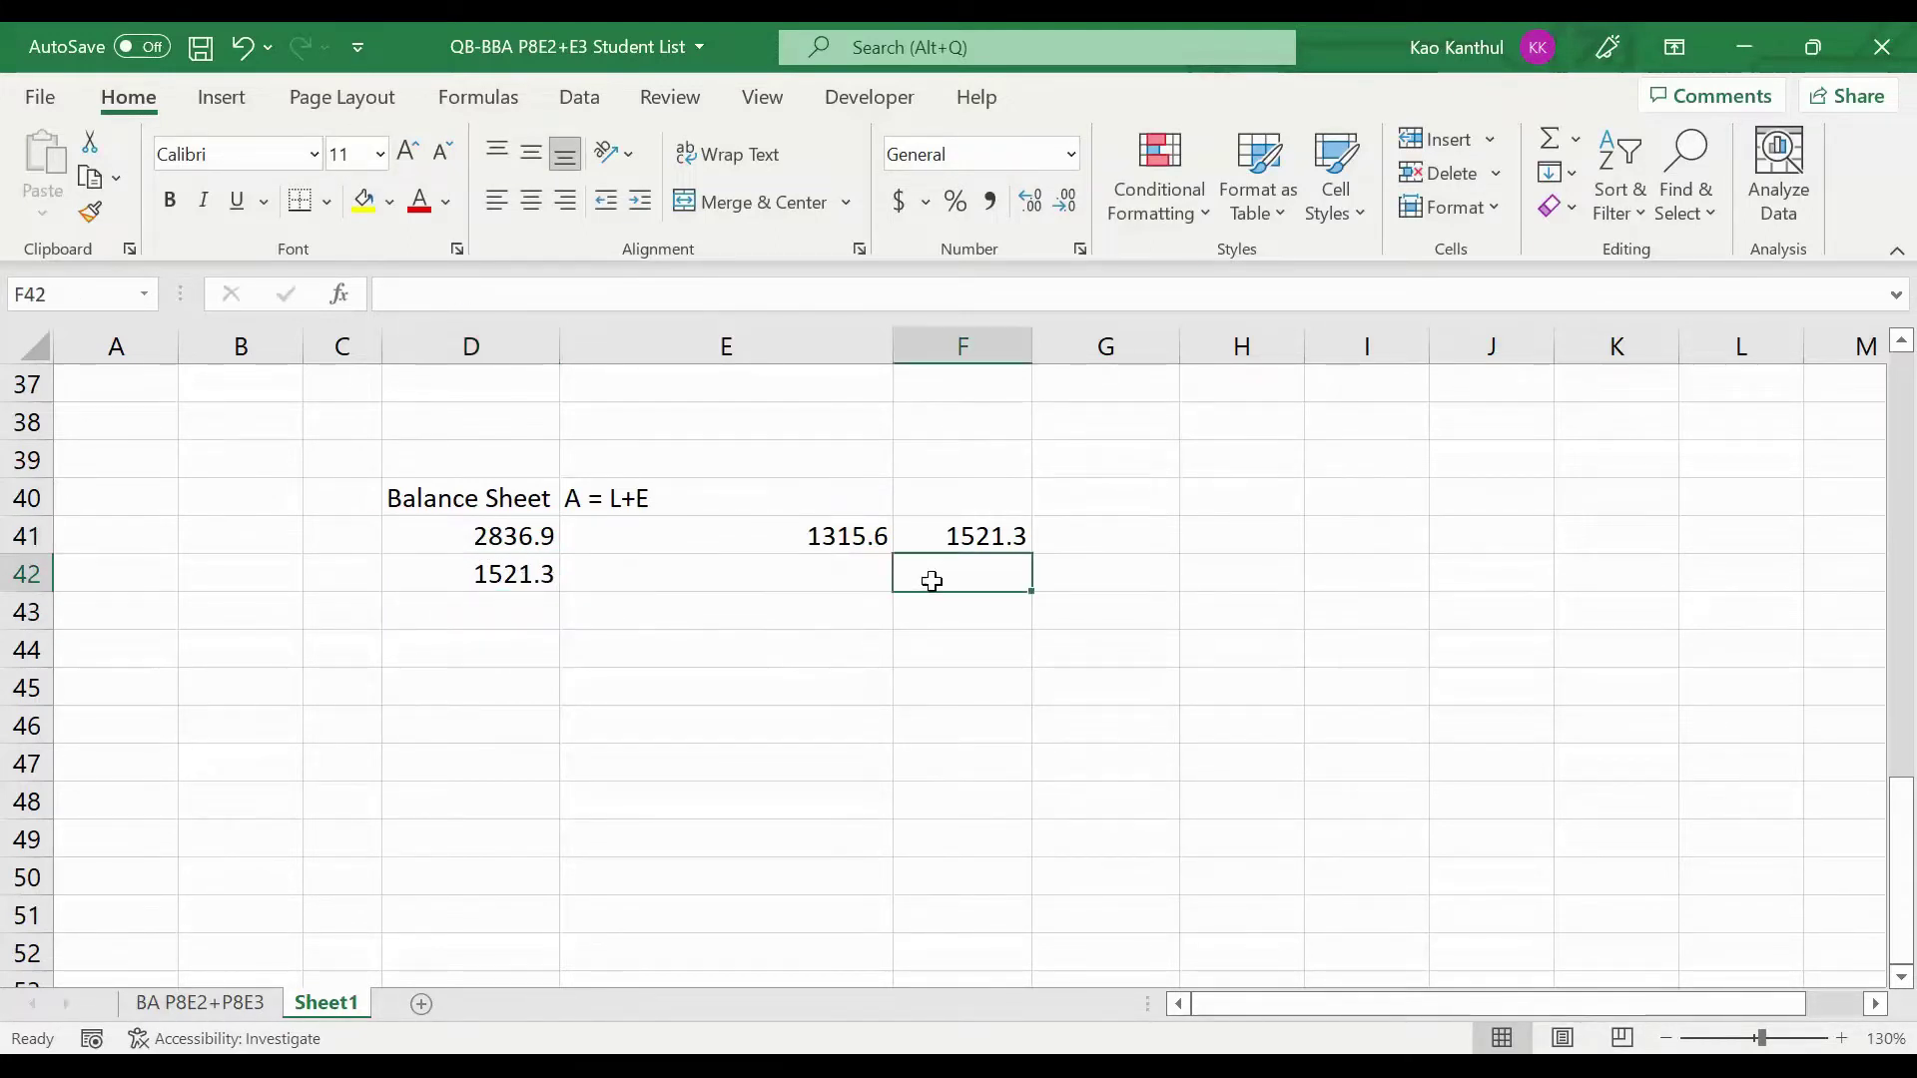
{"action": "type", "text": "="}
{"action": "left_click", "coordinate": [545, 571]}
{"action": "key", "text": "Return"}
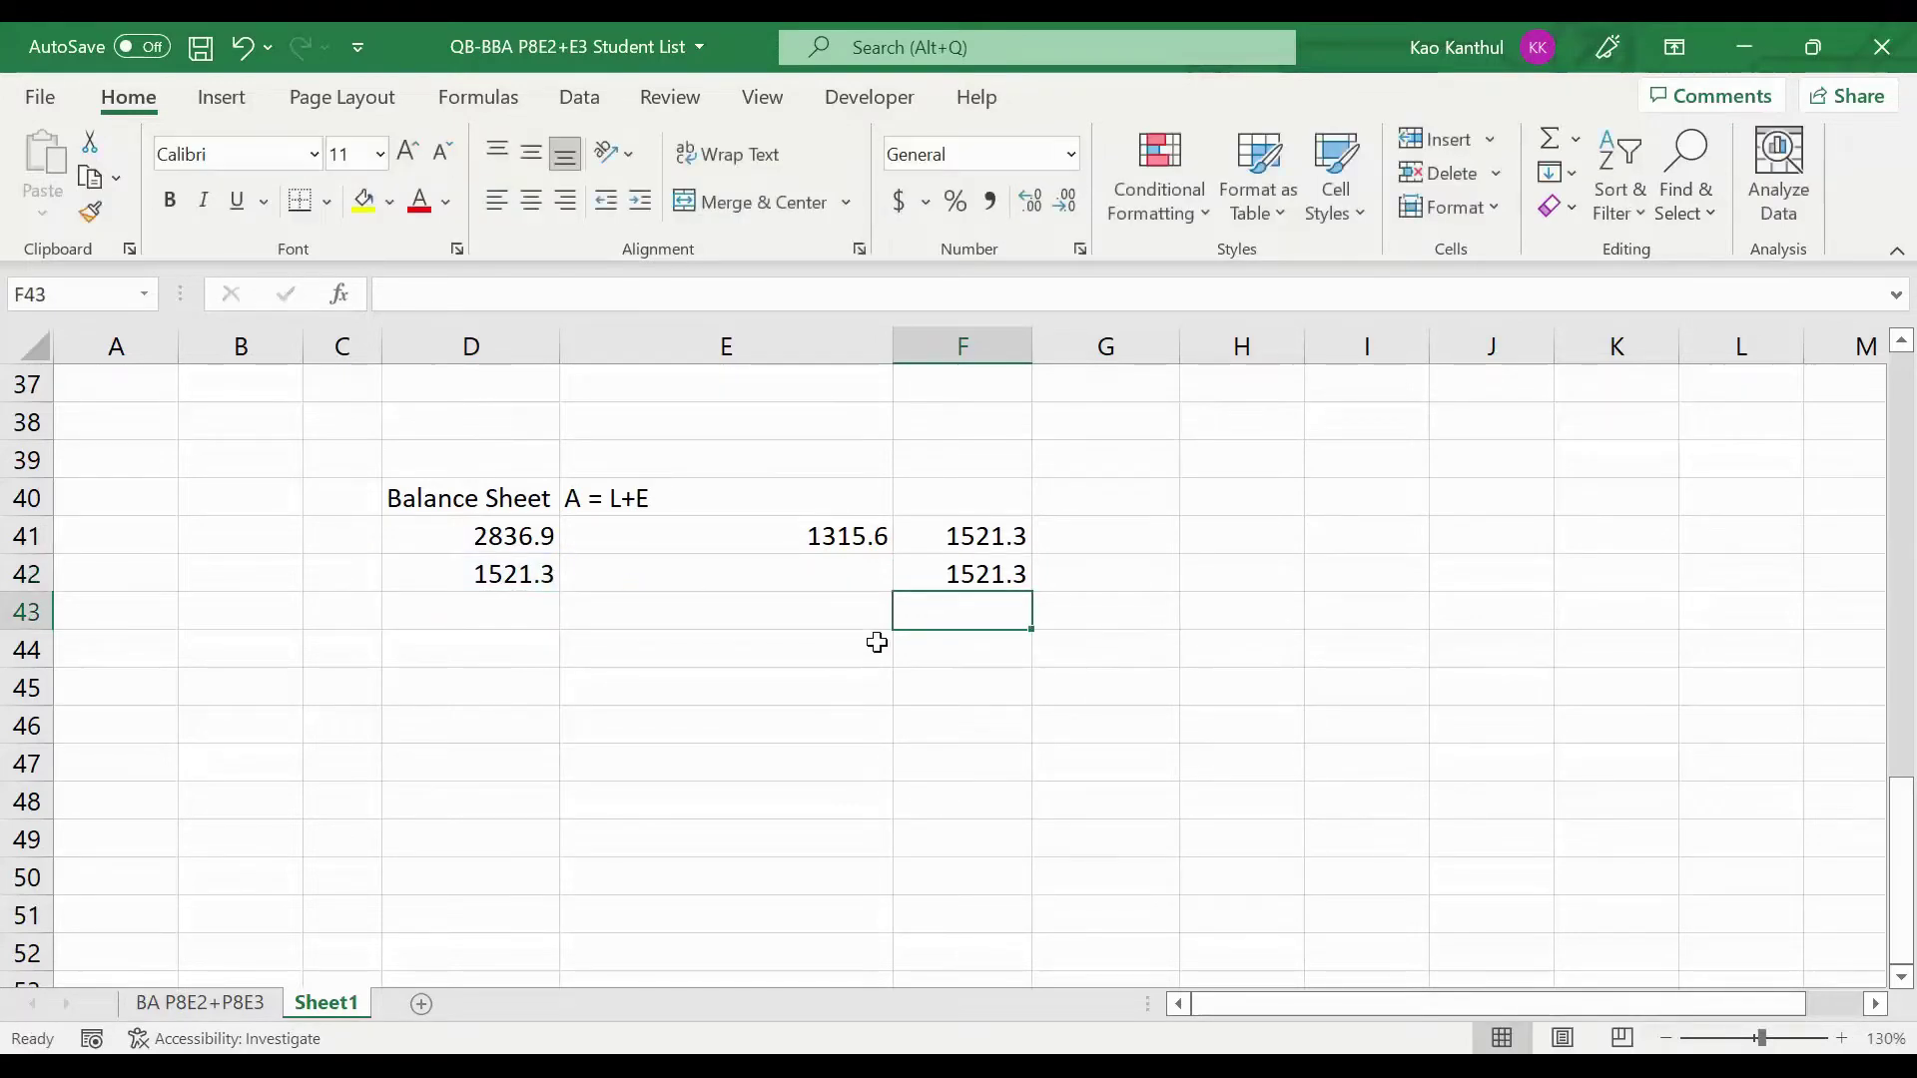
Examine the sales order, credit memo and difference in row 41 against the results in row 42.
{"action": "left_click", "coordinate": [522, 567]}
{"action": "left_click_drag", "start_coordinate": [522, 567], "coordinate": [899, 570]}
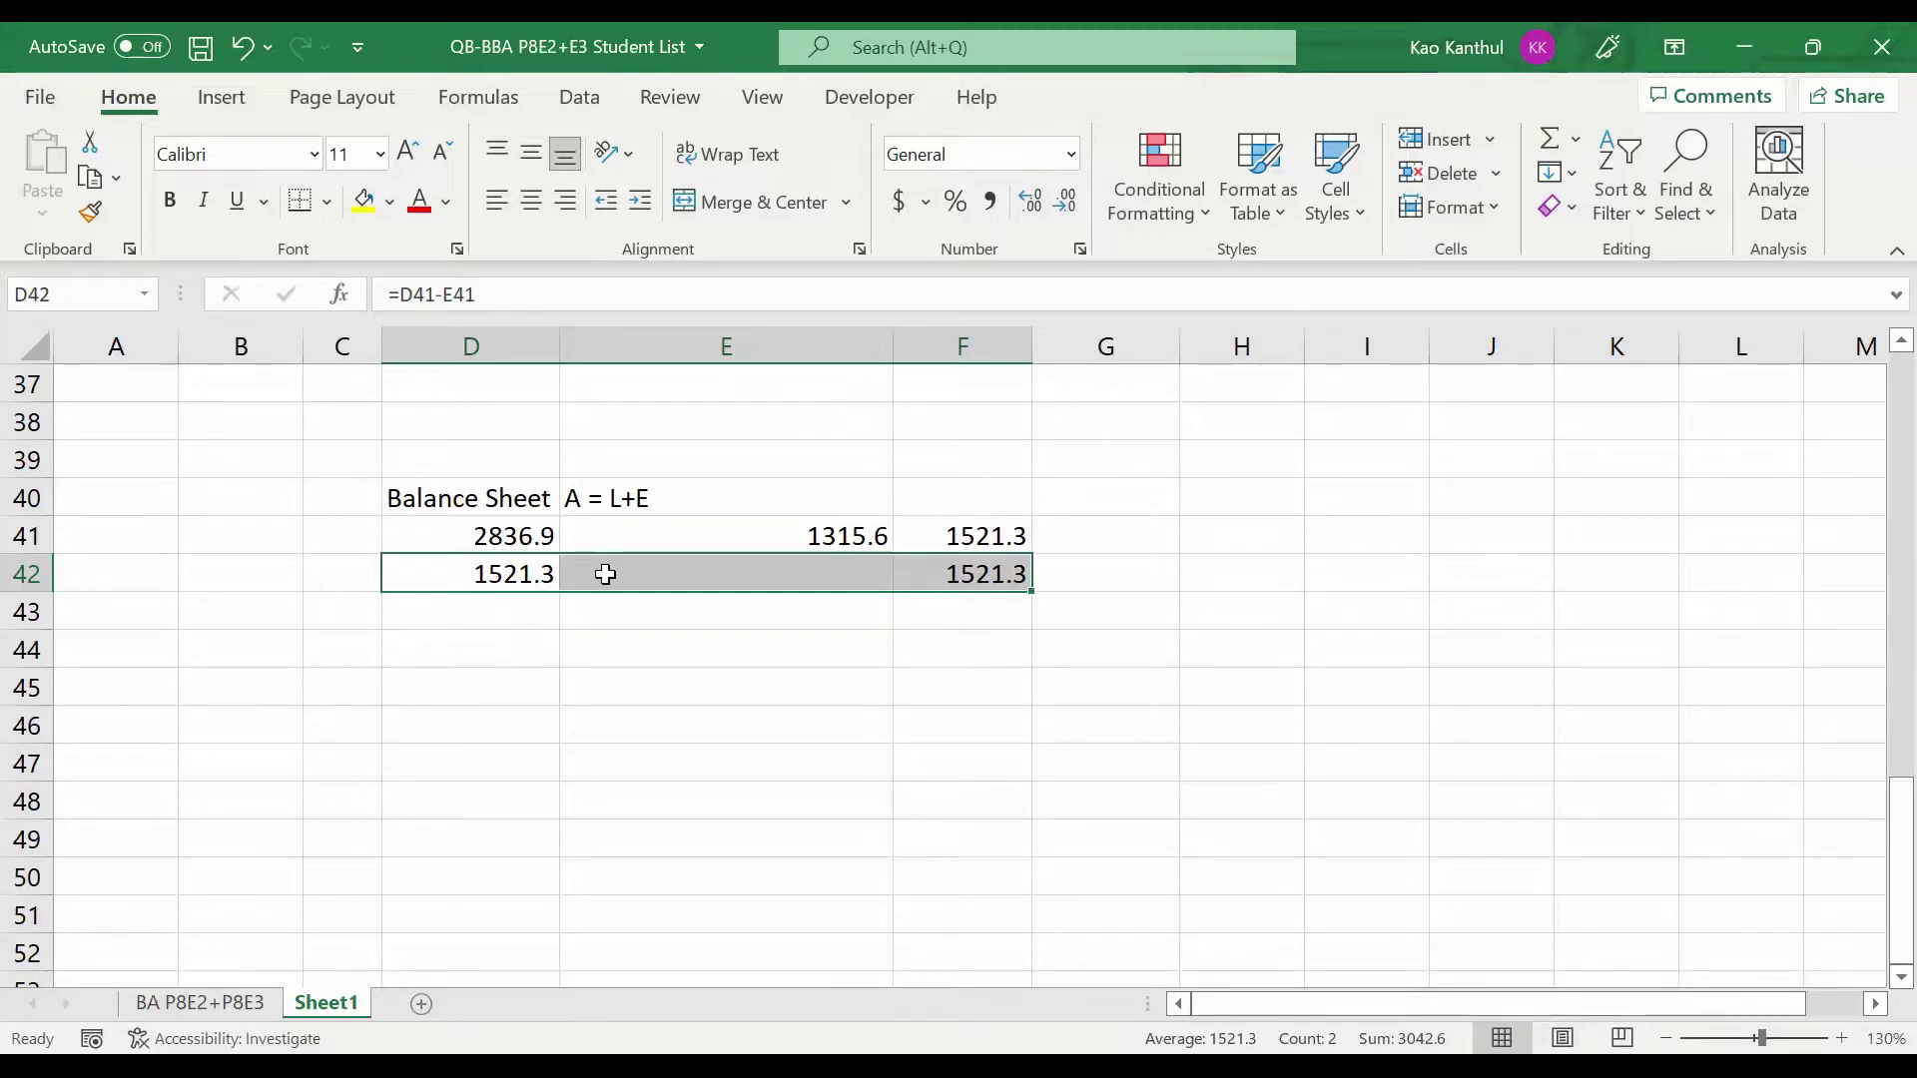
{"action": "left_click_drag", "start_coordinate": [530, 577], "coordinate": [936, 573]}
{"action": "left_click_drag", "start_coordinate": [500, 528], "coordinate": [747, 532]}
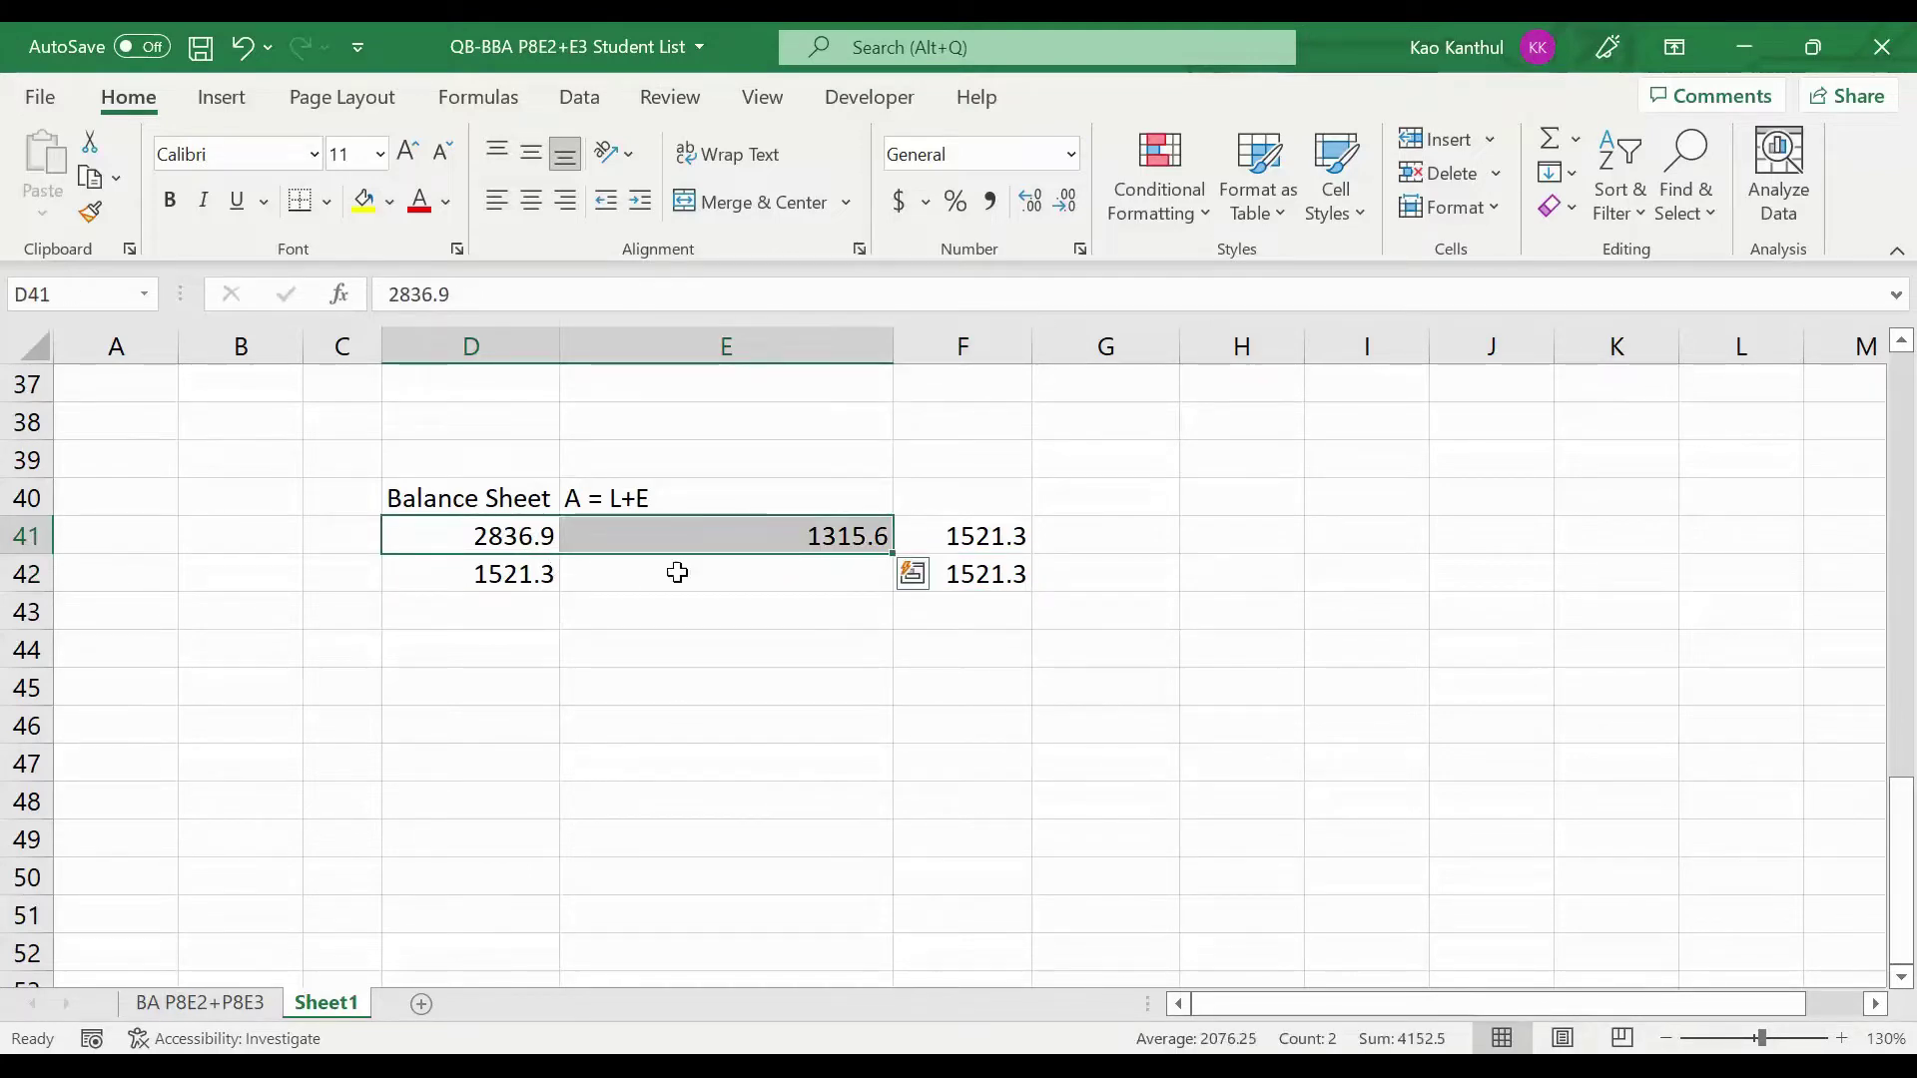
{"action": "left_click_drag", "start_coordinate": [487, 582], "coordinate": [950, 571]}
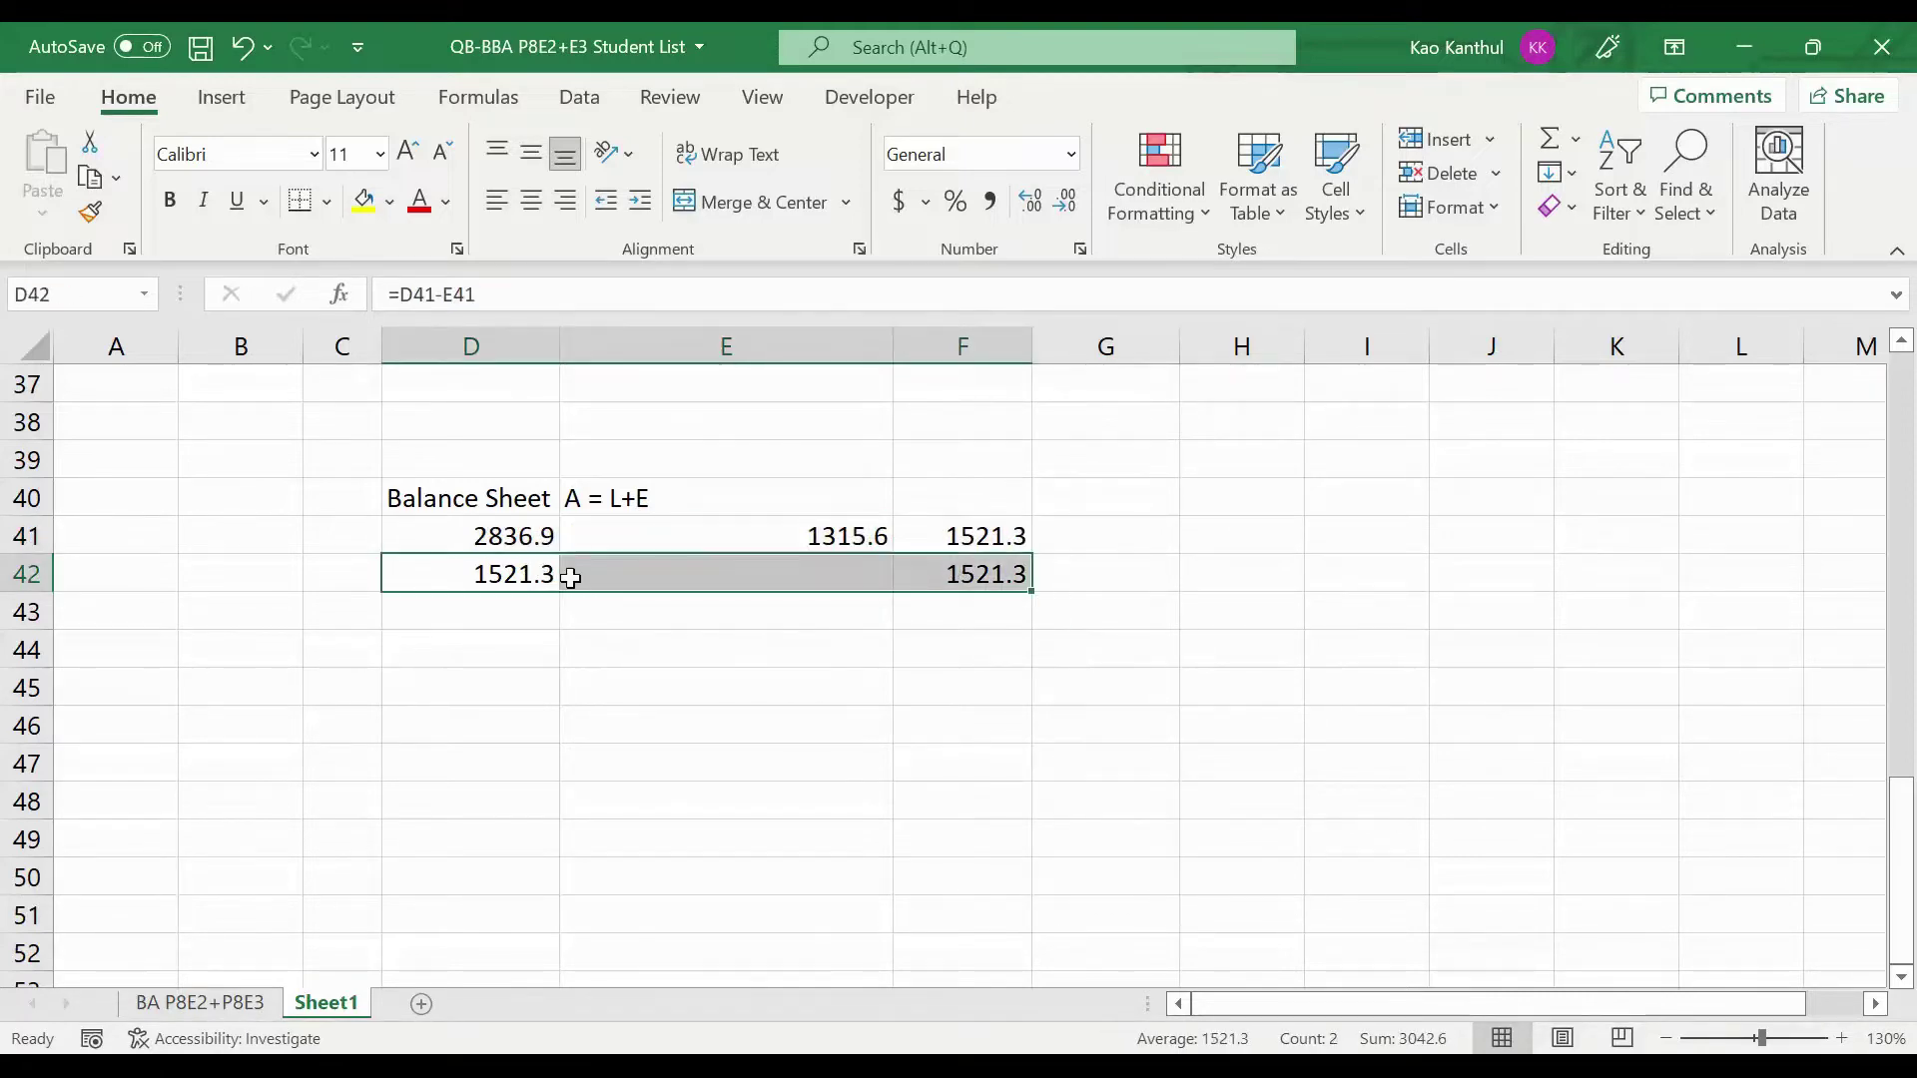
{"action": "left_click", "coordinate": [491, 542]}
{"action": "left_click_drag", "start_coordinate": [521, 531], "coordinate": [964, 579]}
{"action": "left_click_drag", "start_coordinate": [521, 567], "coordinate": [912, 569]}
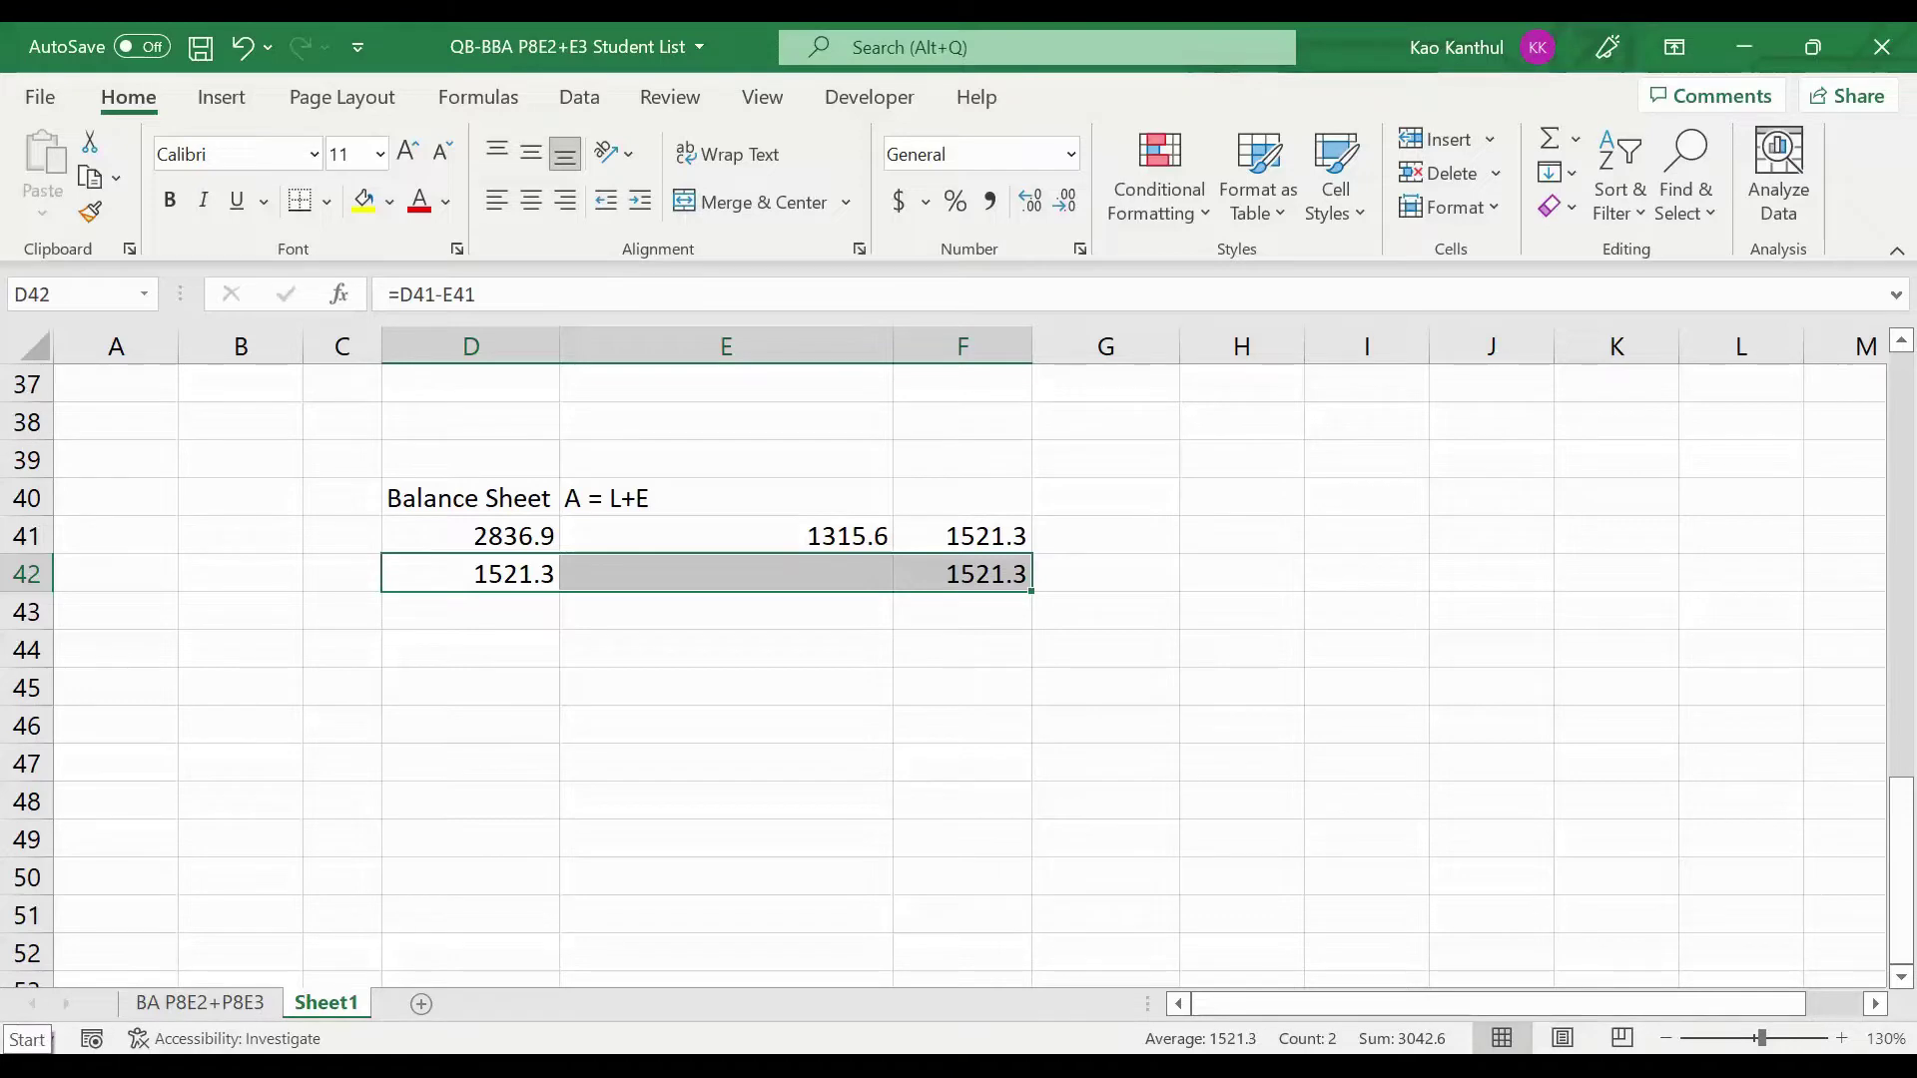
Switch to QuickBooks, close the Customer Center and start a new Receive Payments form.
{"action": "left_click", "coordinate": [445, 575]}
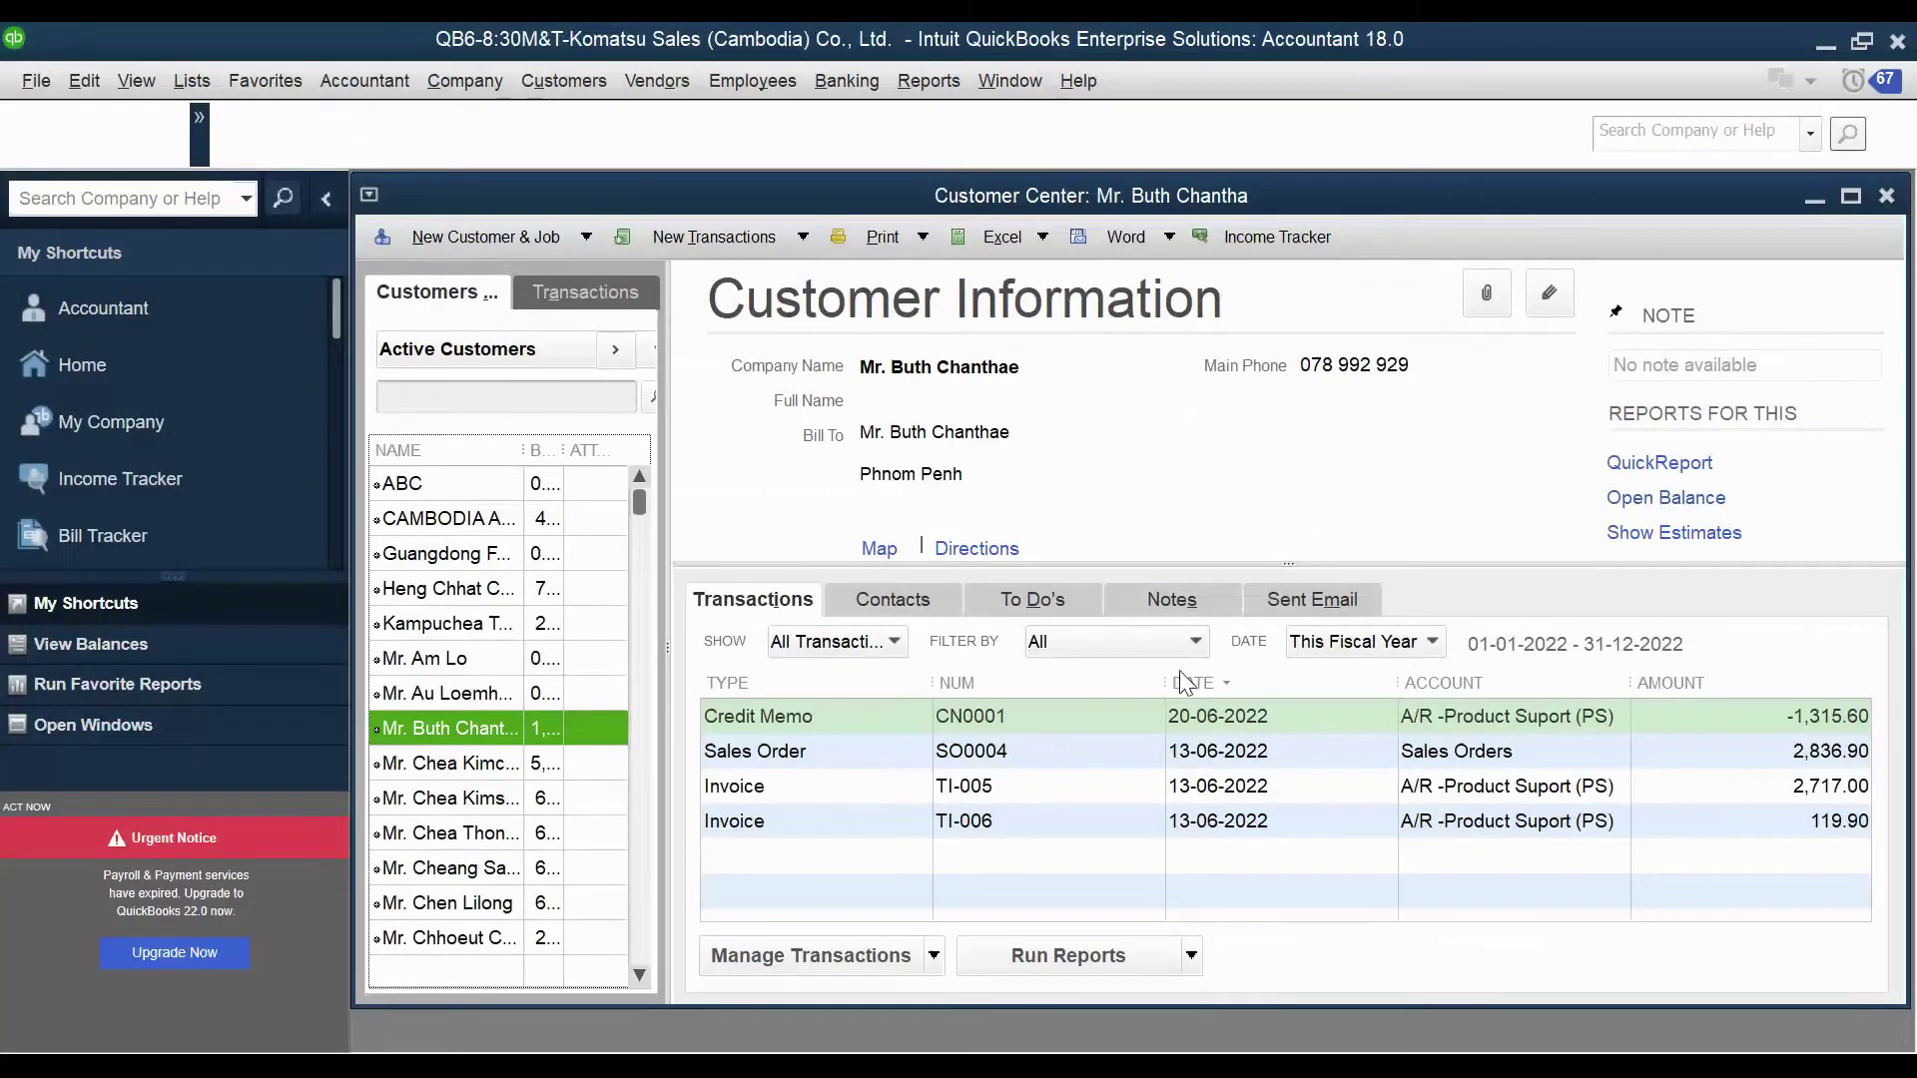
{"action": "left_click", "coordinate": [1884, 198]}
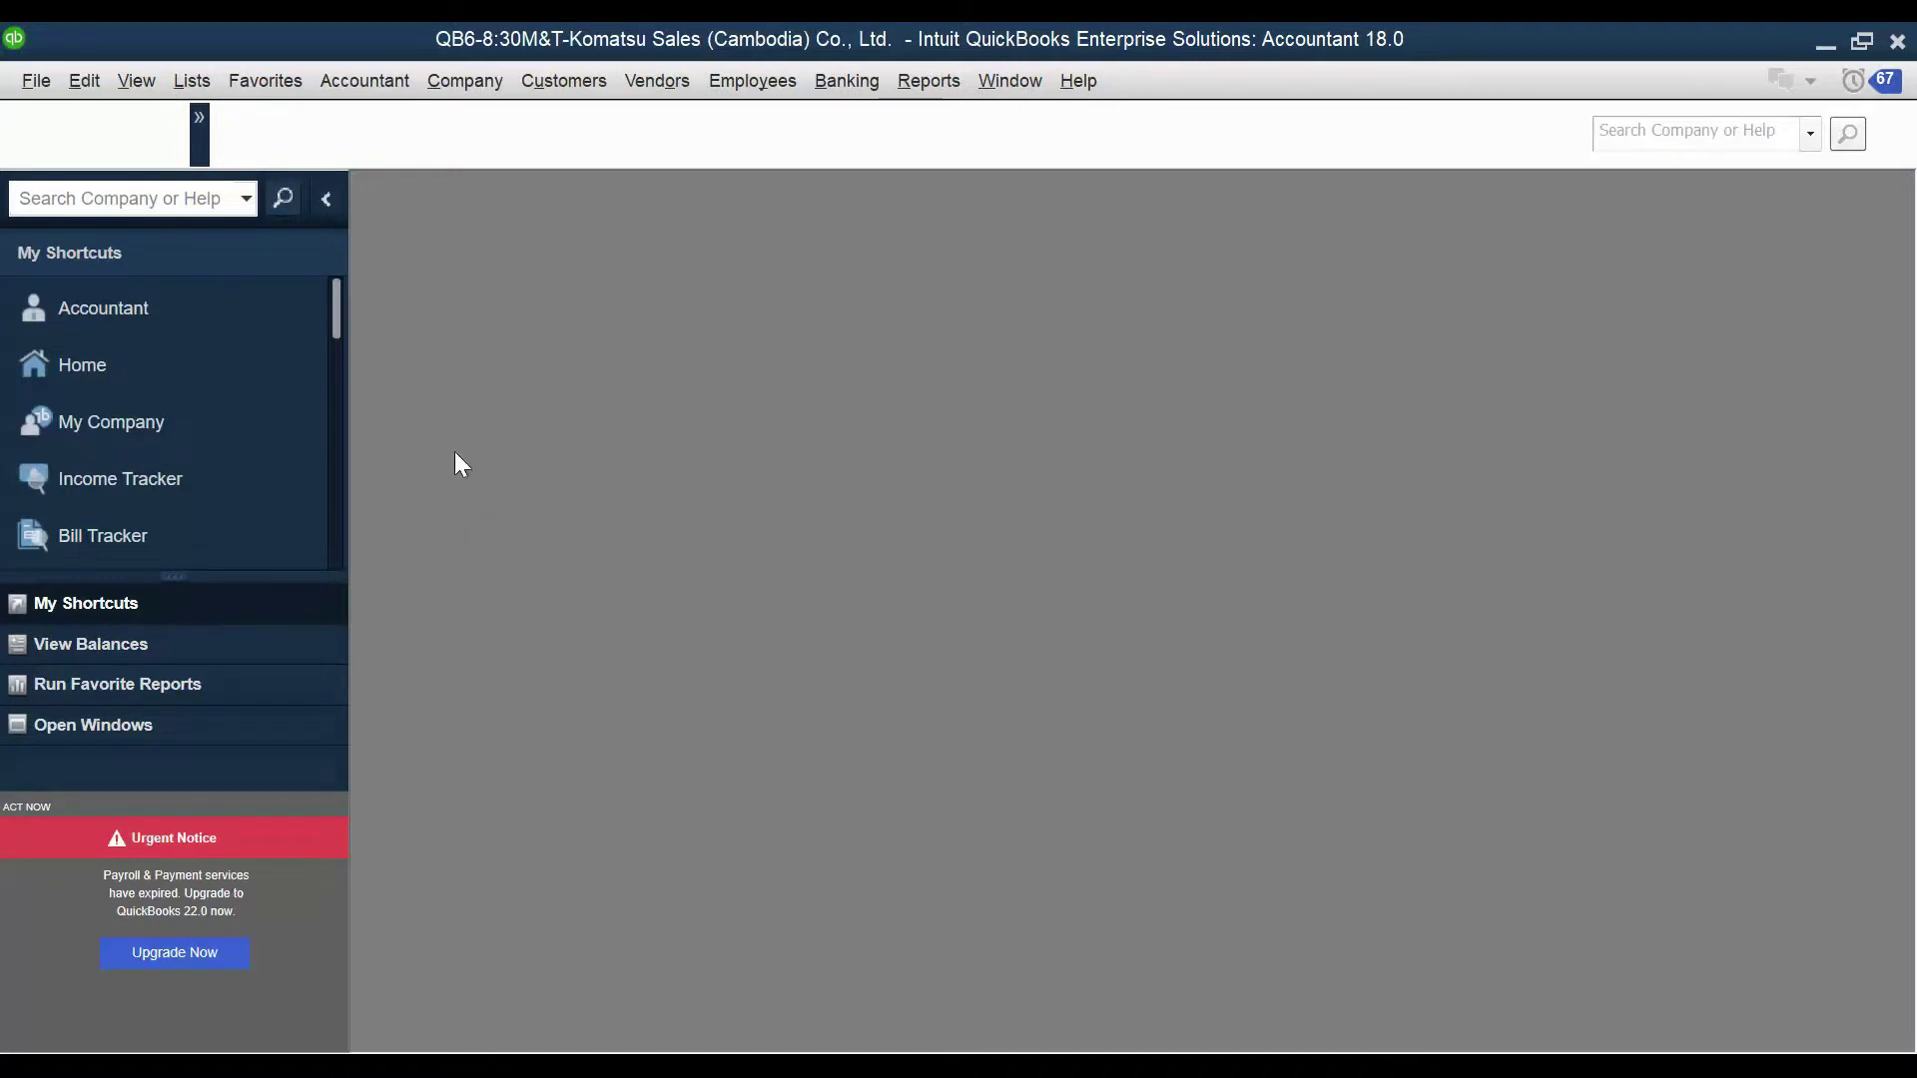
{"action": "left_click", "coordinate": [565, 82]}
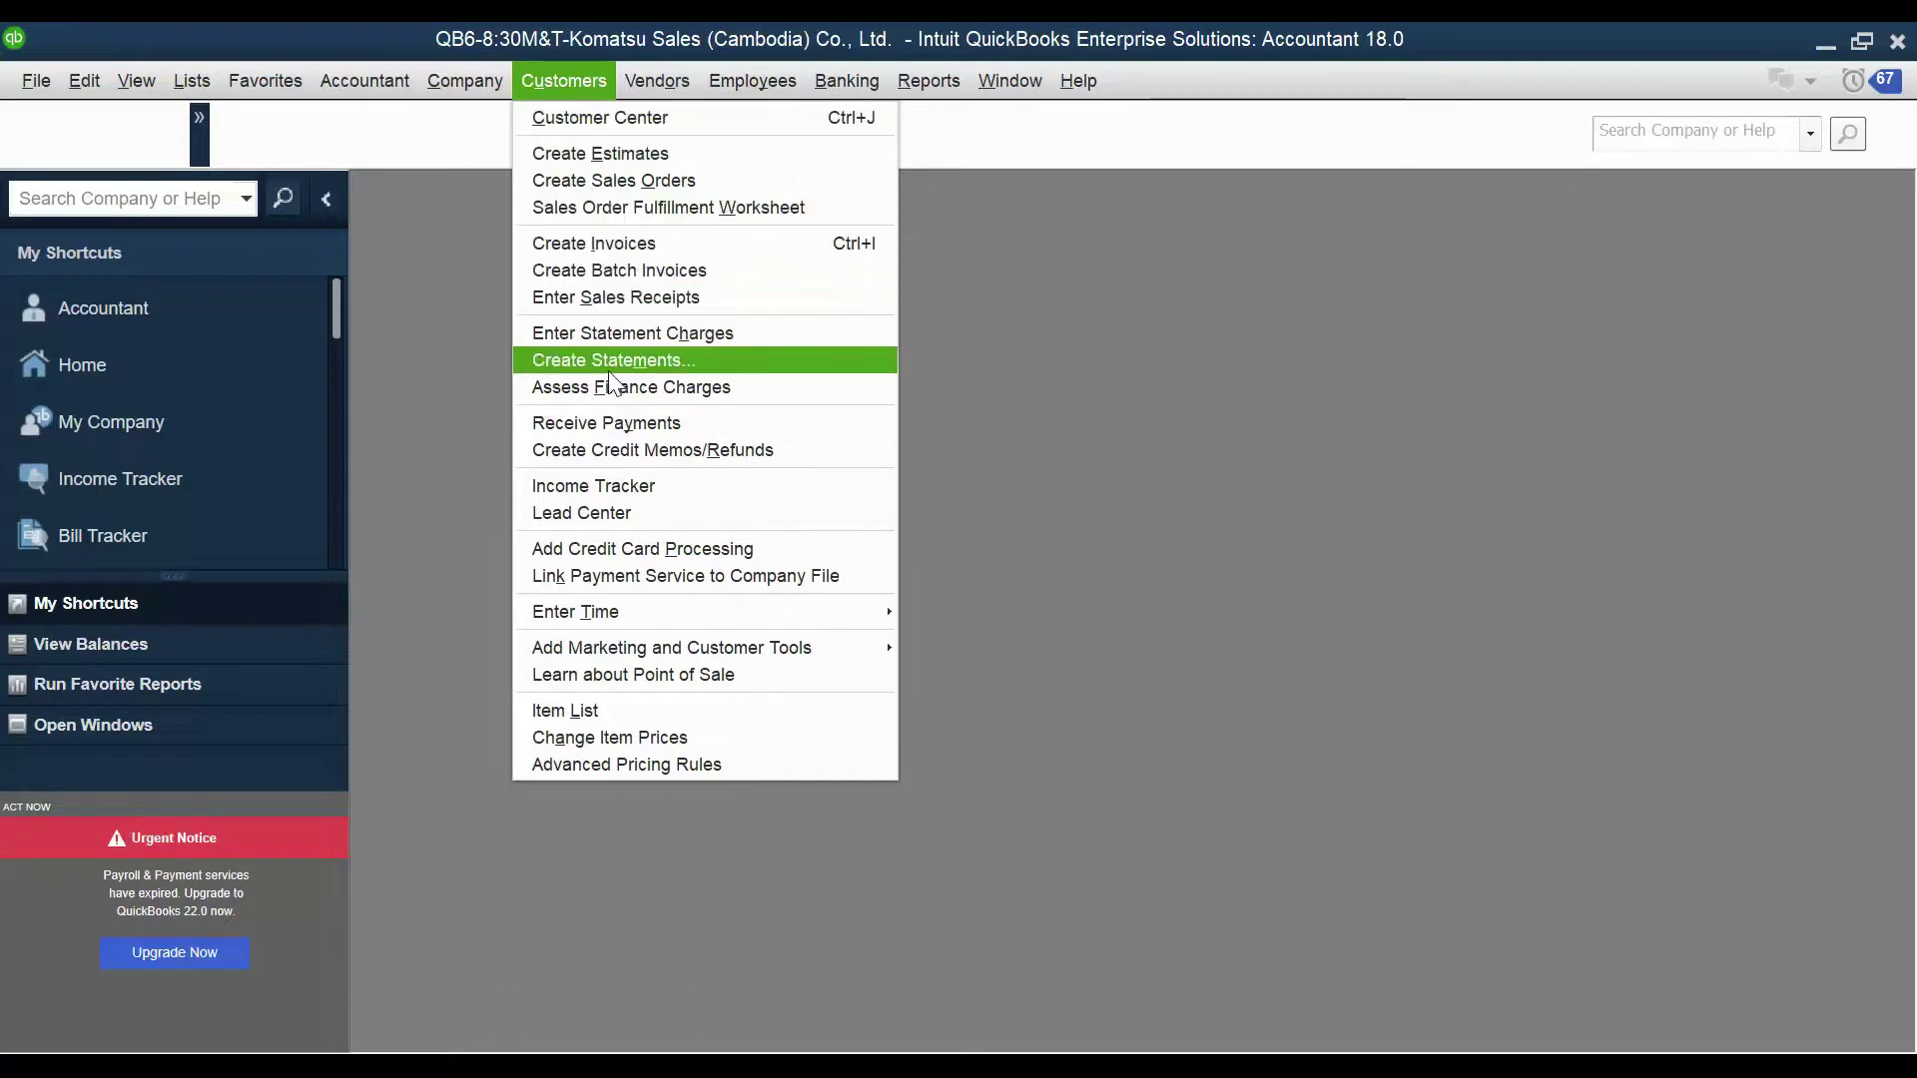
{"action": "left_click", "coordinate": [613, 423]}
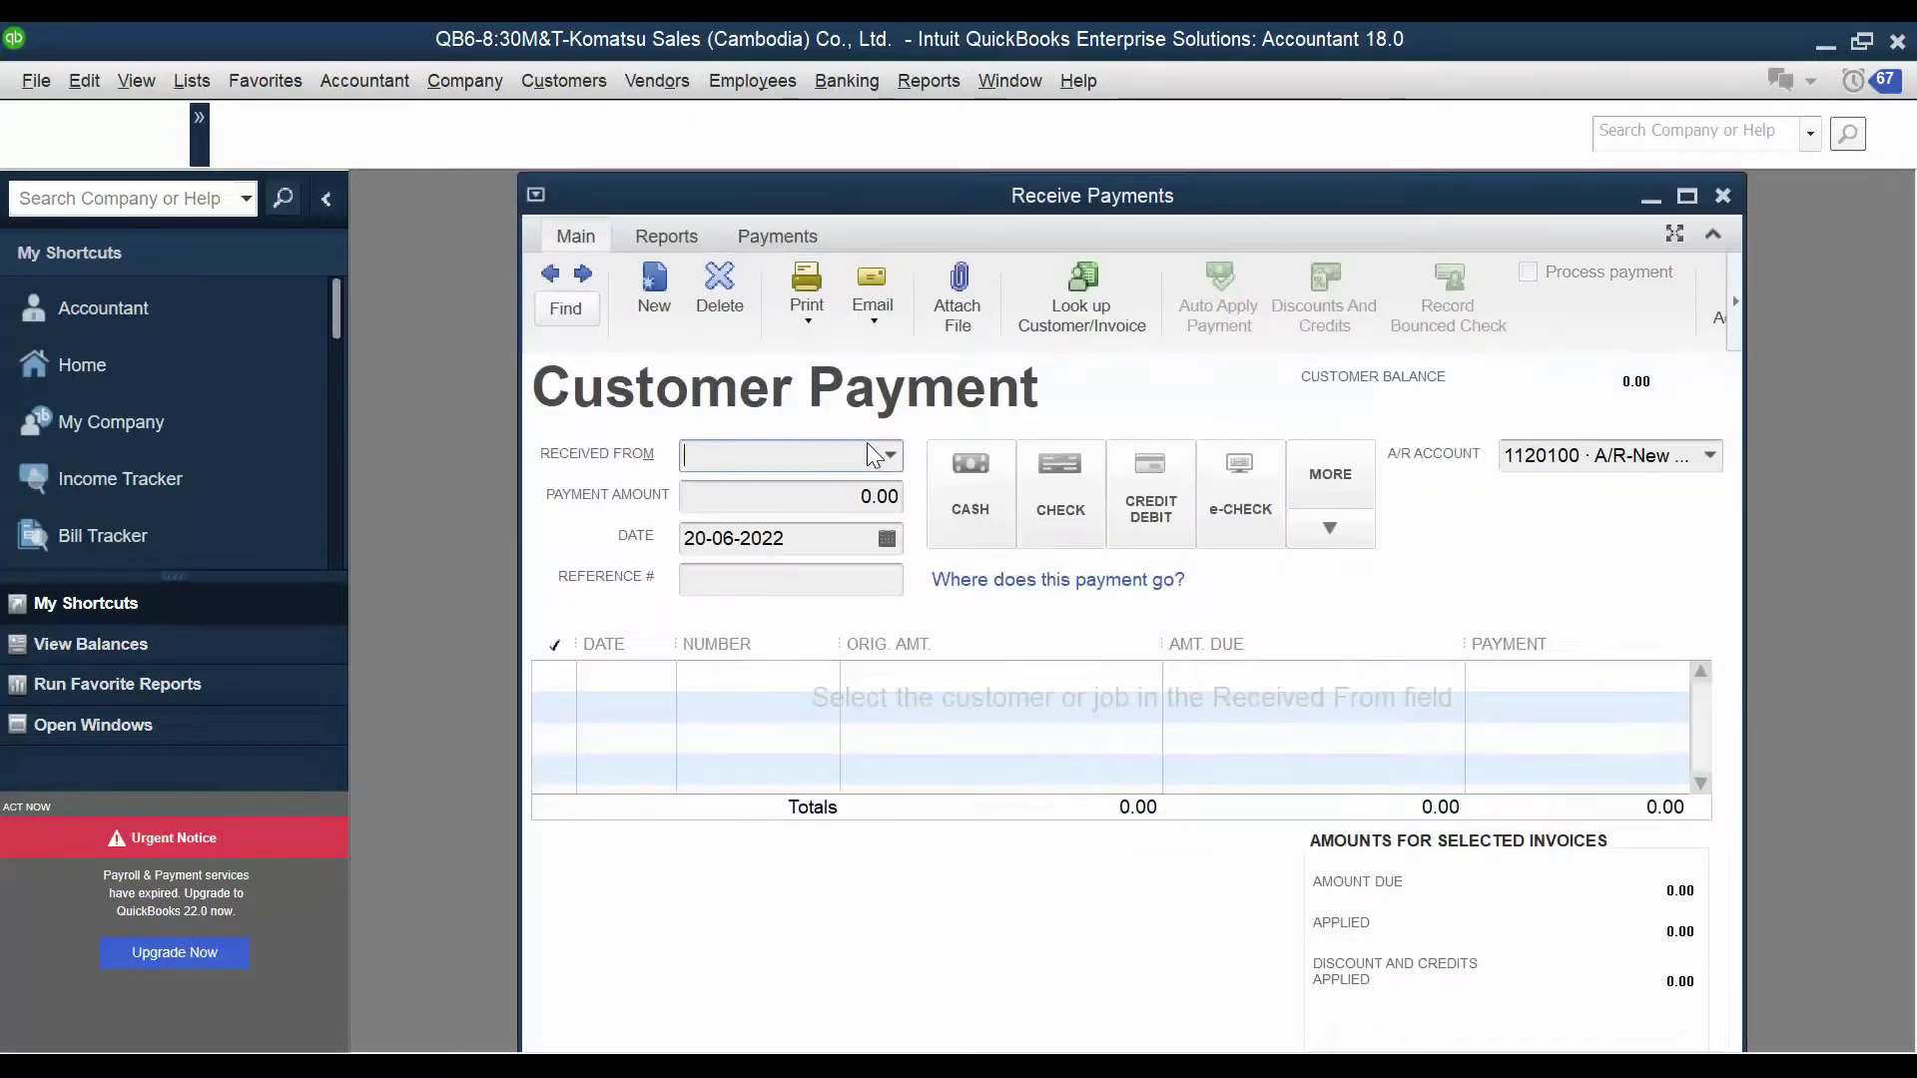
Choose the customer as payer and set the payment's A/R account to 1120300 · A/R -Product Suport (PS).
{"action": "left_click", "coordinate": [890, 456]}
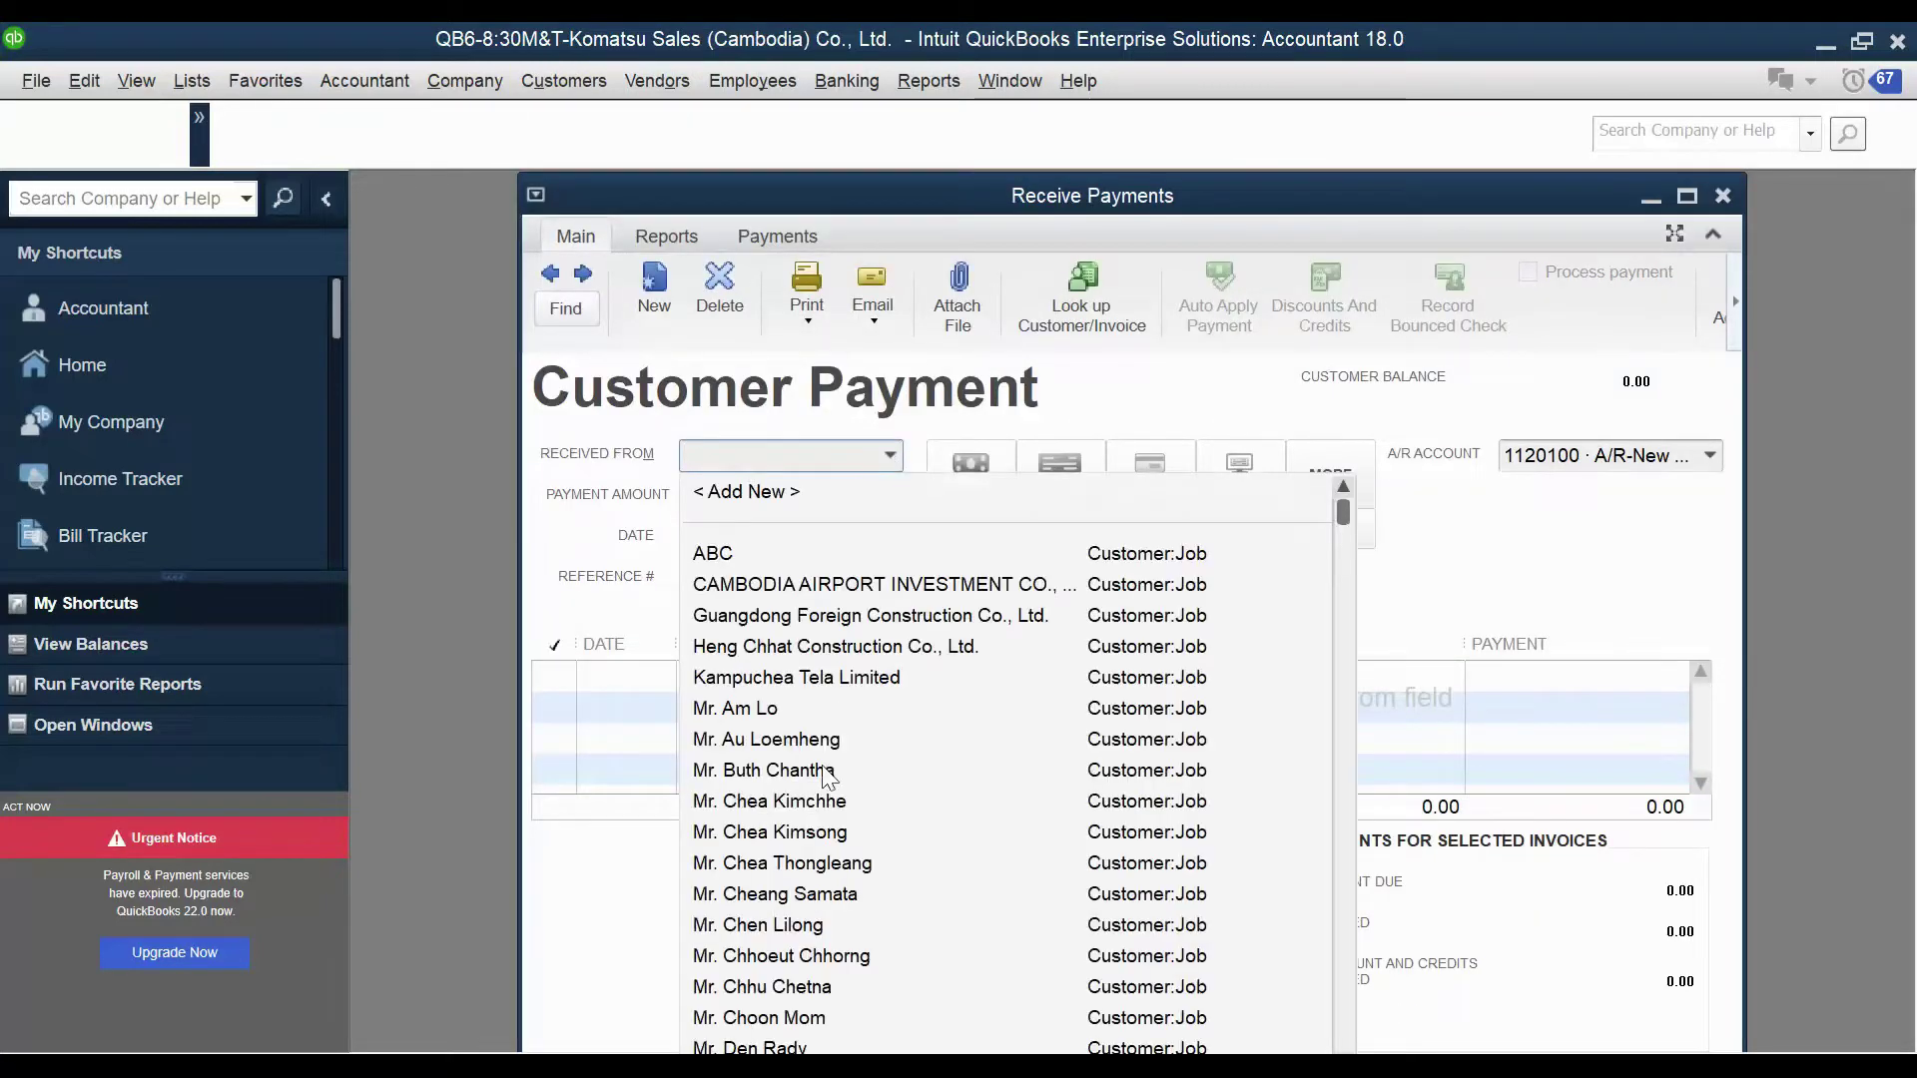
{"action": "left_click", "coordinate": [789, 770]}
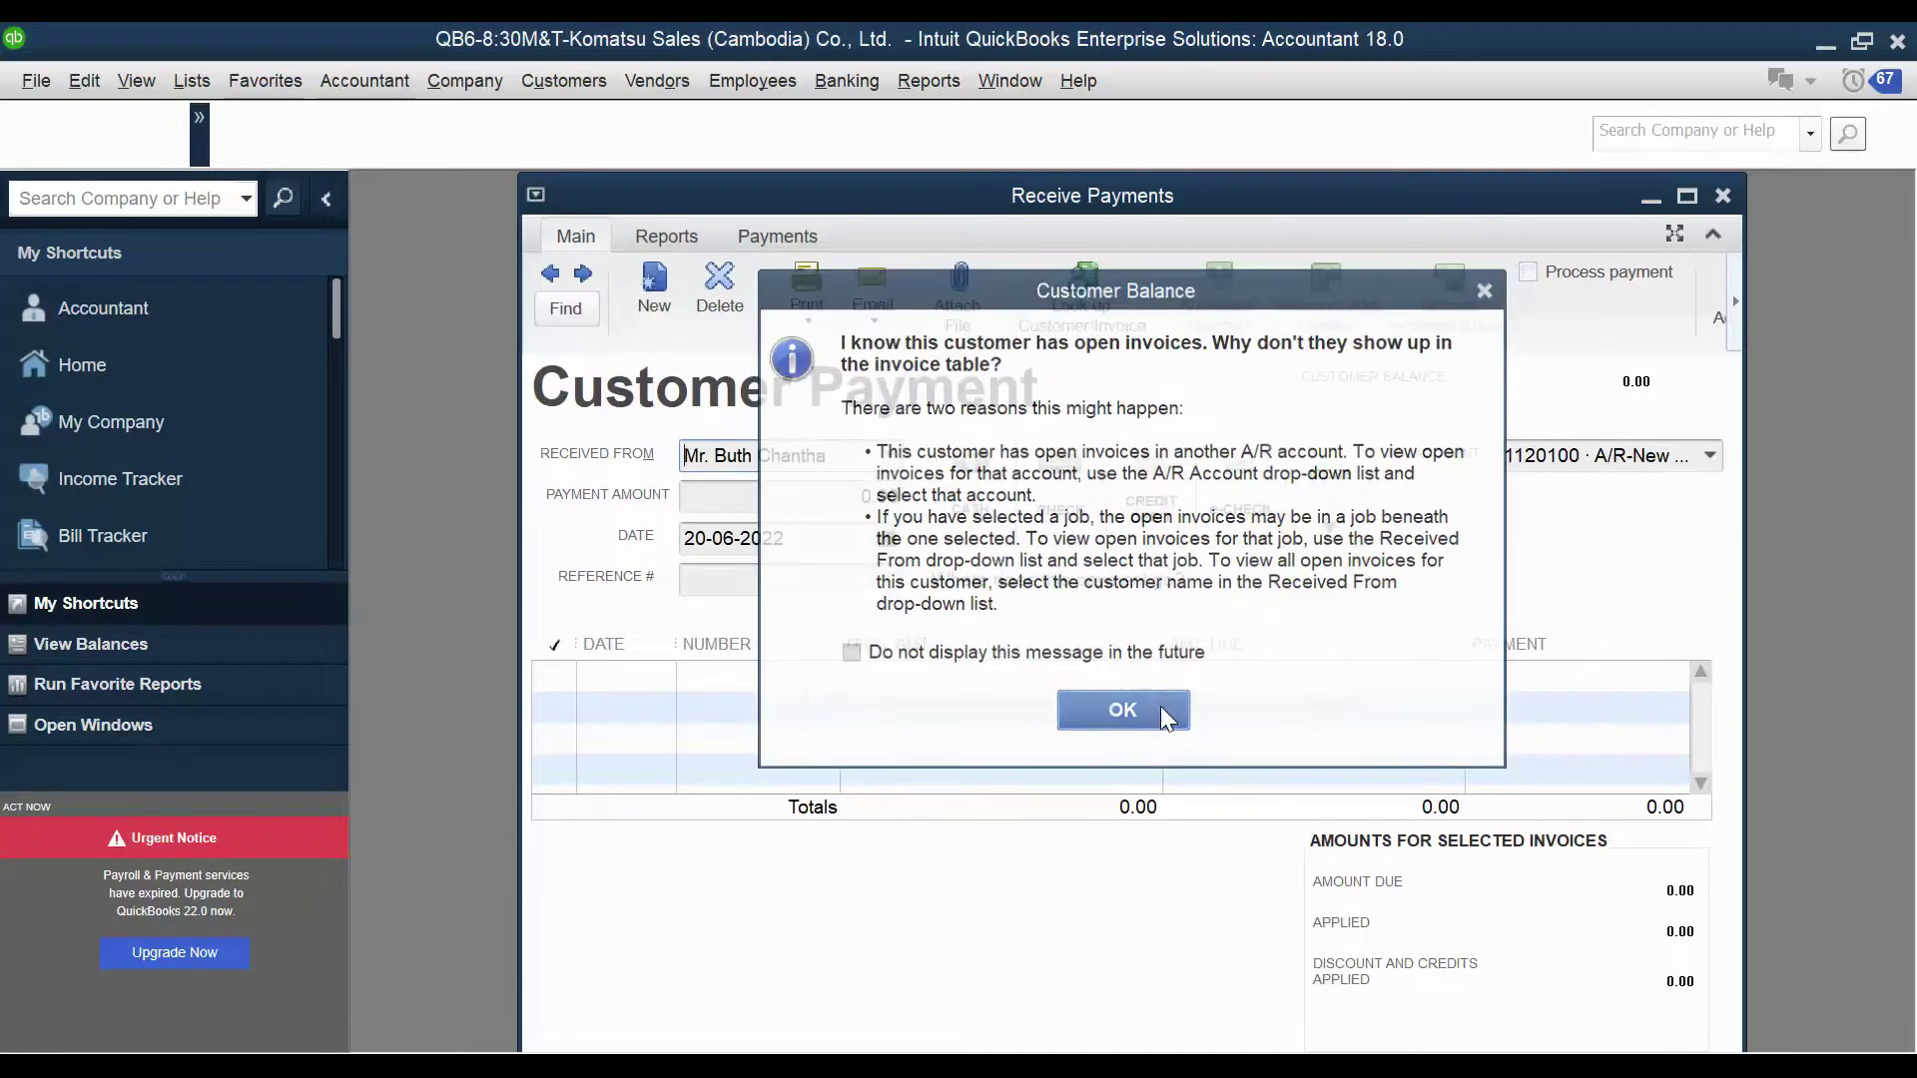
{"action": "left_click", "coordinate": [1161, 707]}
{"action": "left_click", "coordinate": [1709, 457]}
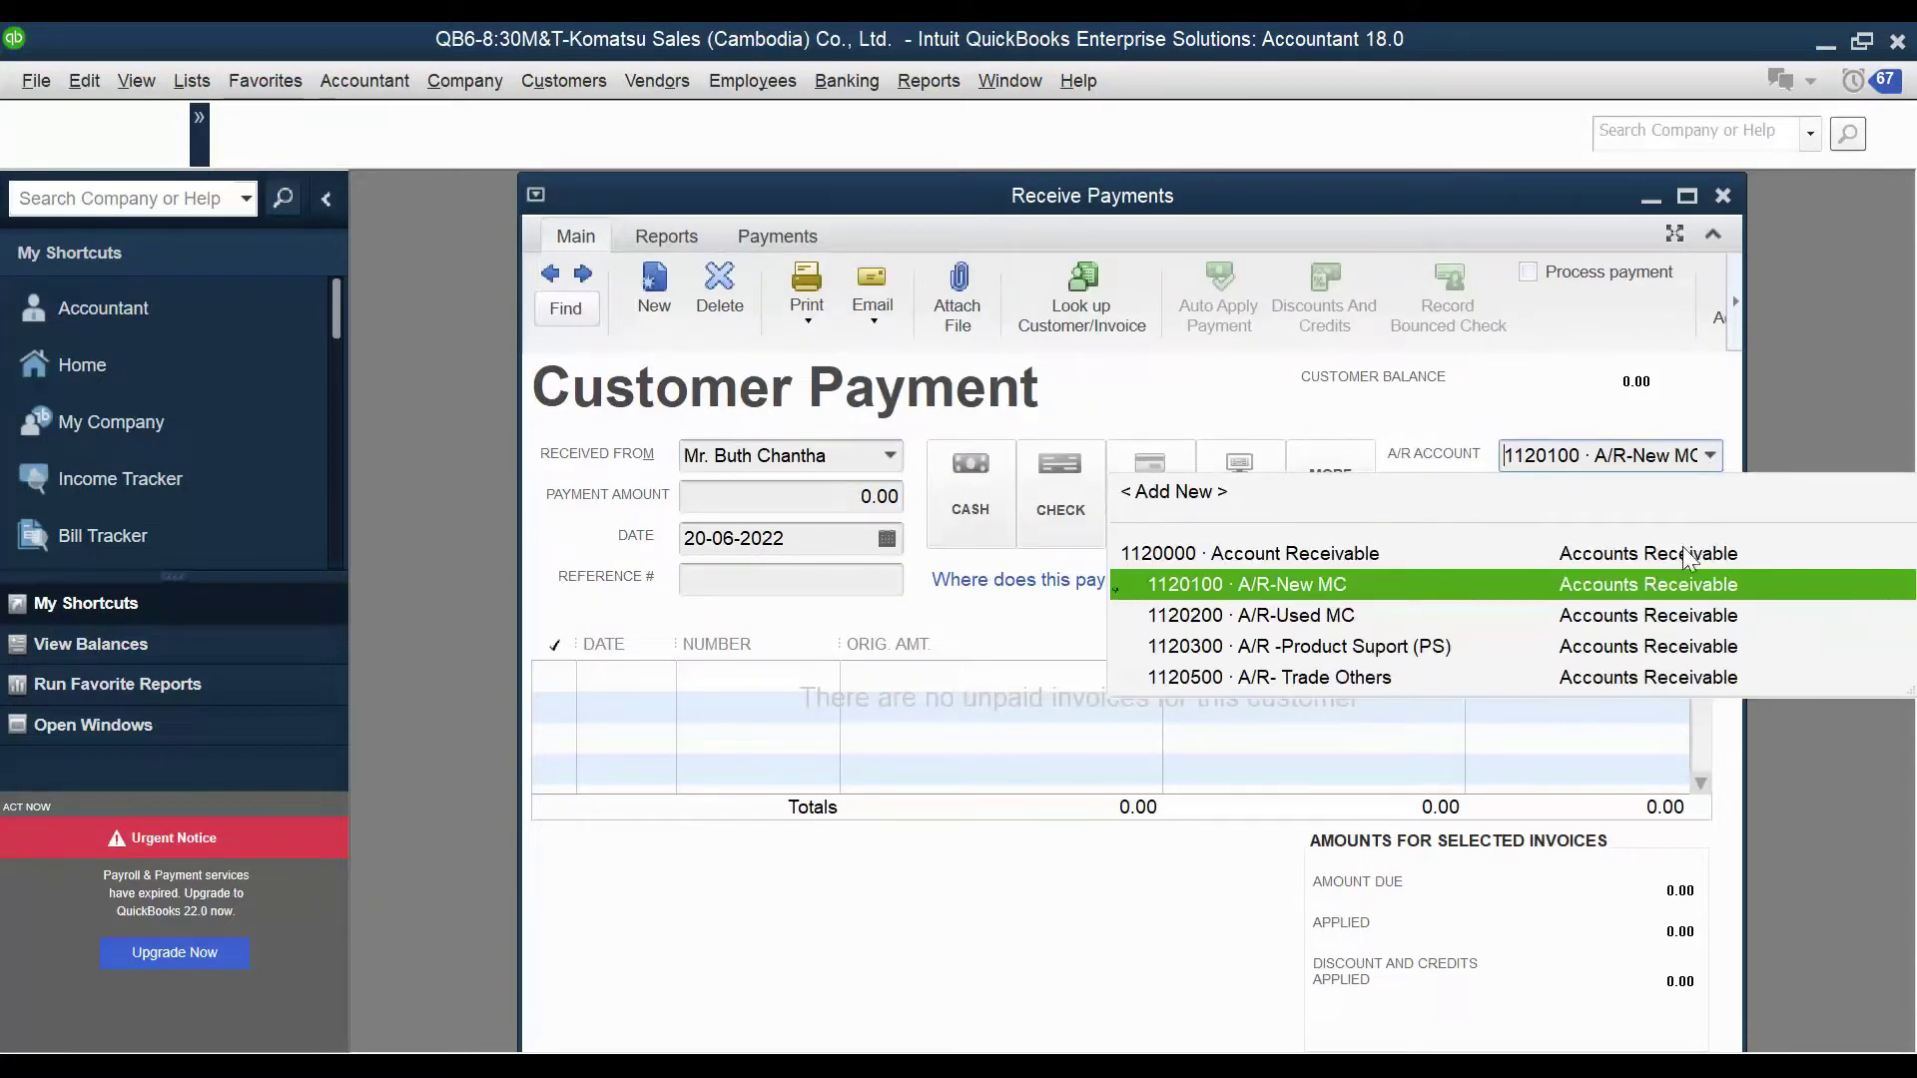
{"action": "left_click", "coordinate": [1666, 646]}
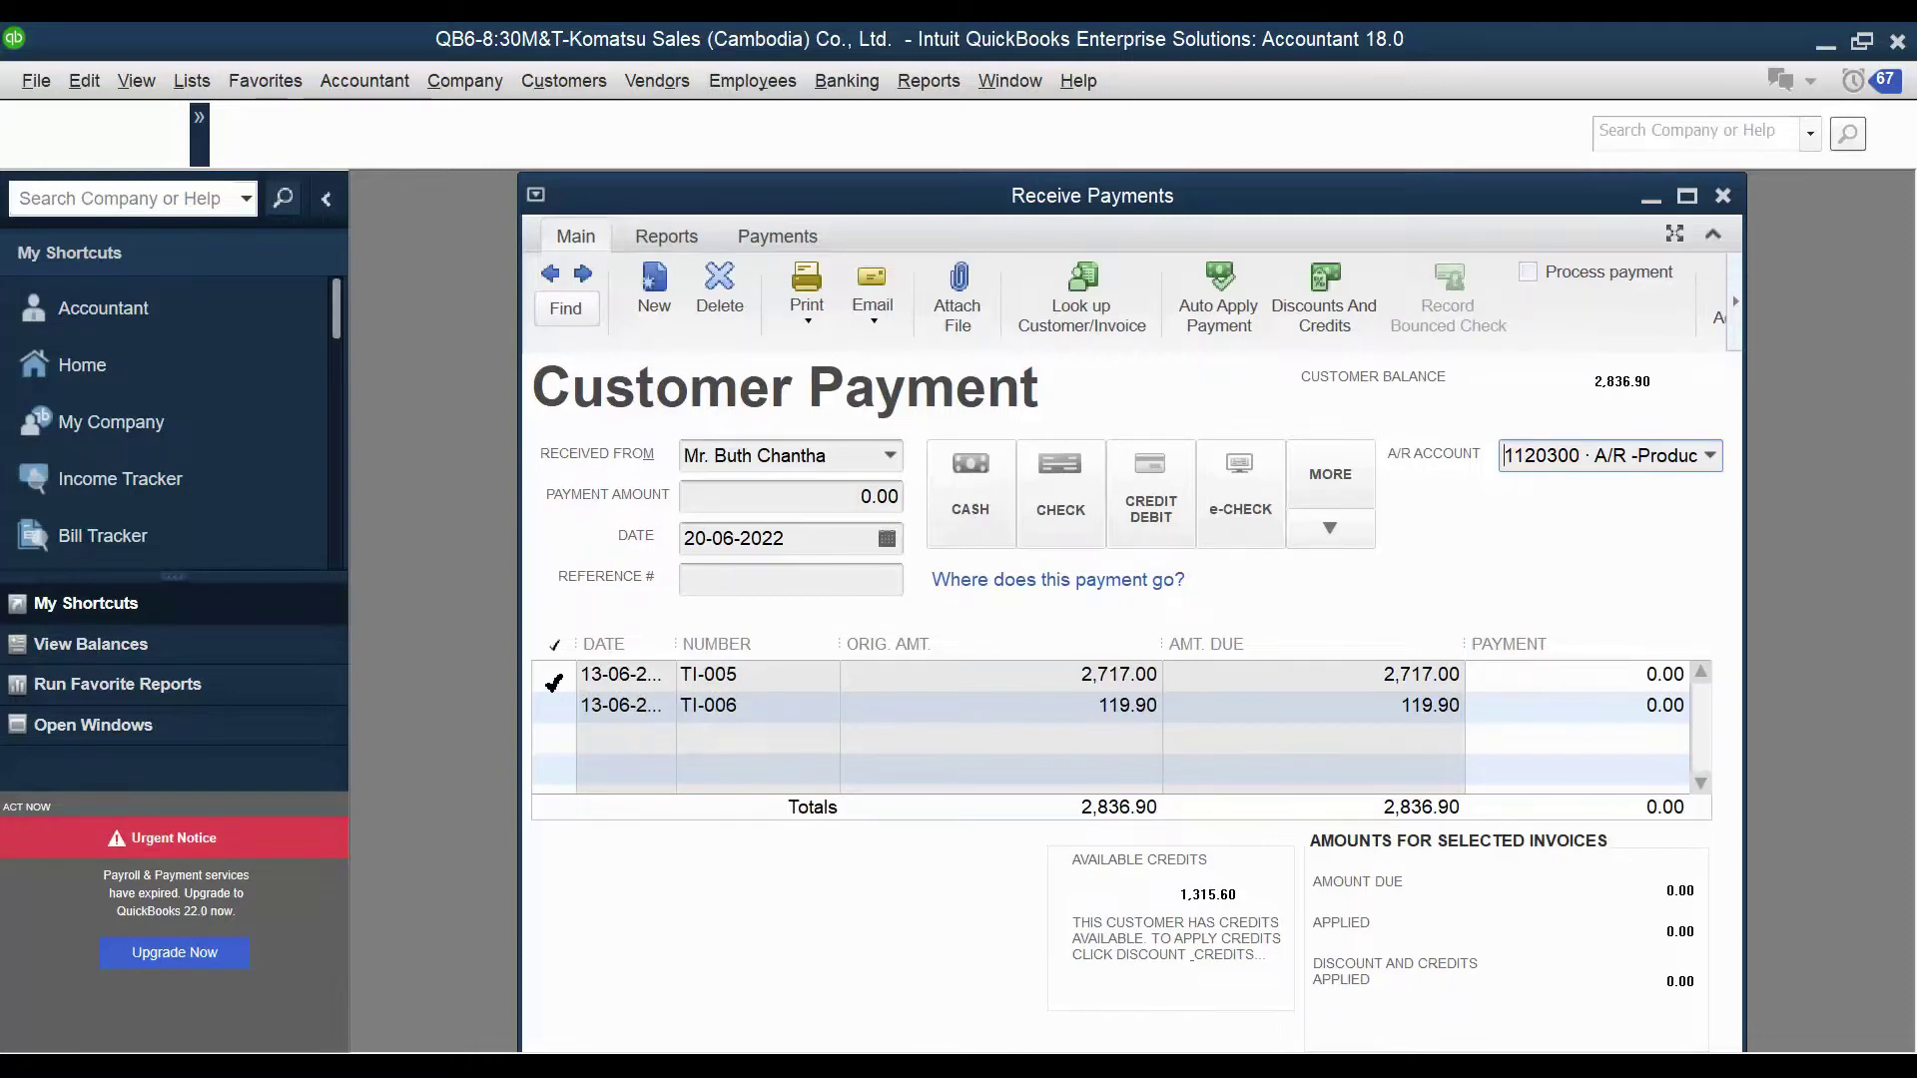
Mark invoices TI-005 and TI-006 for payment, keeping automatic payment calculation on.
{"action": "left_click", "coordinate": [554, 683]}
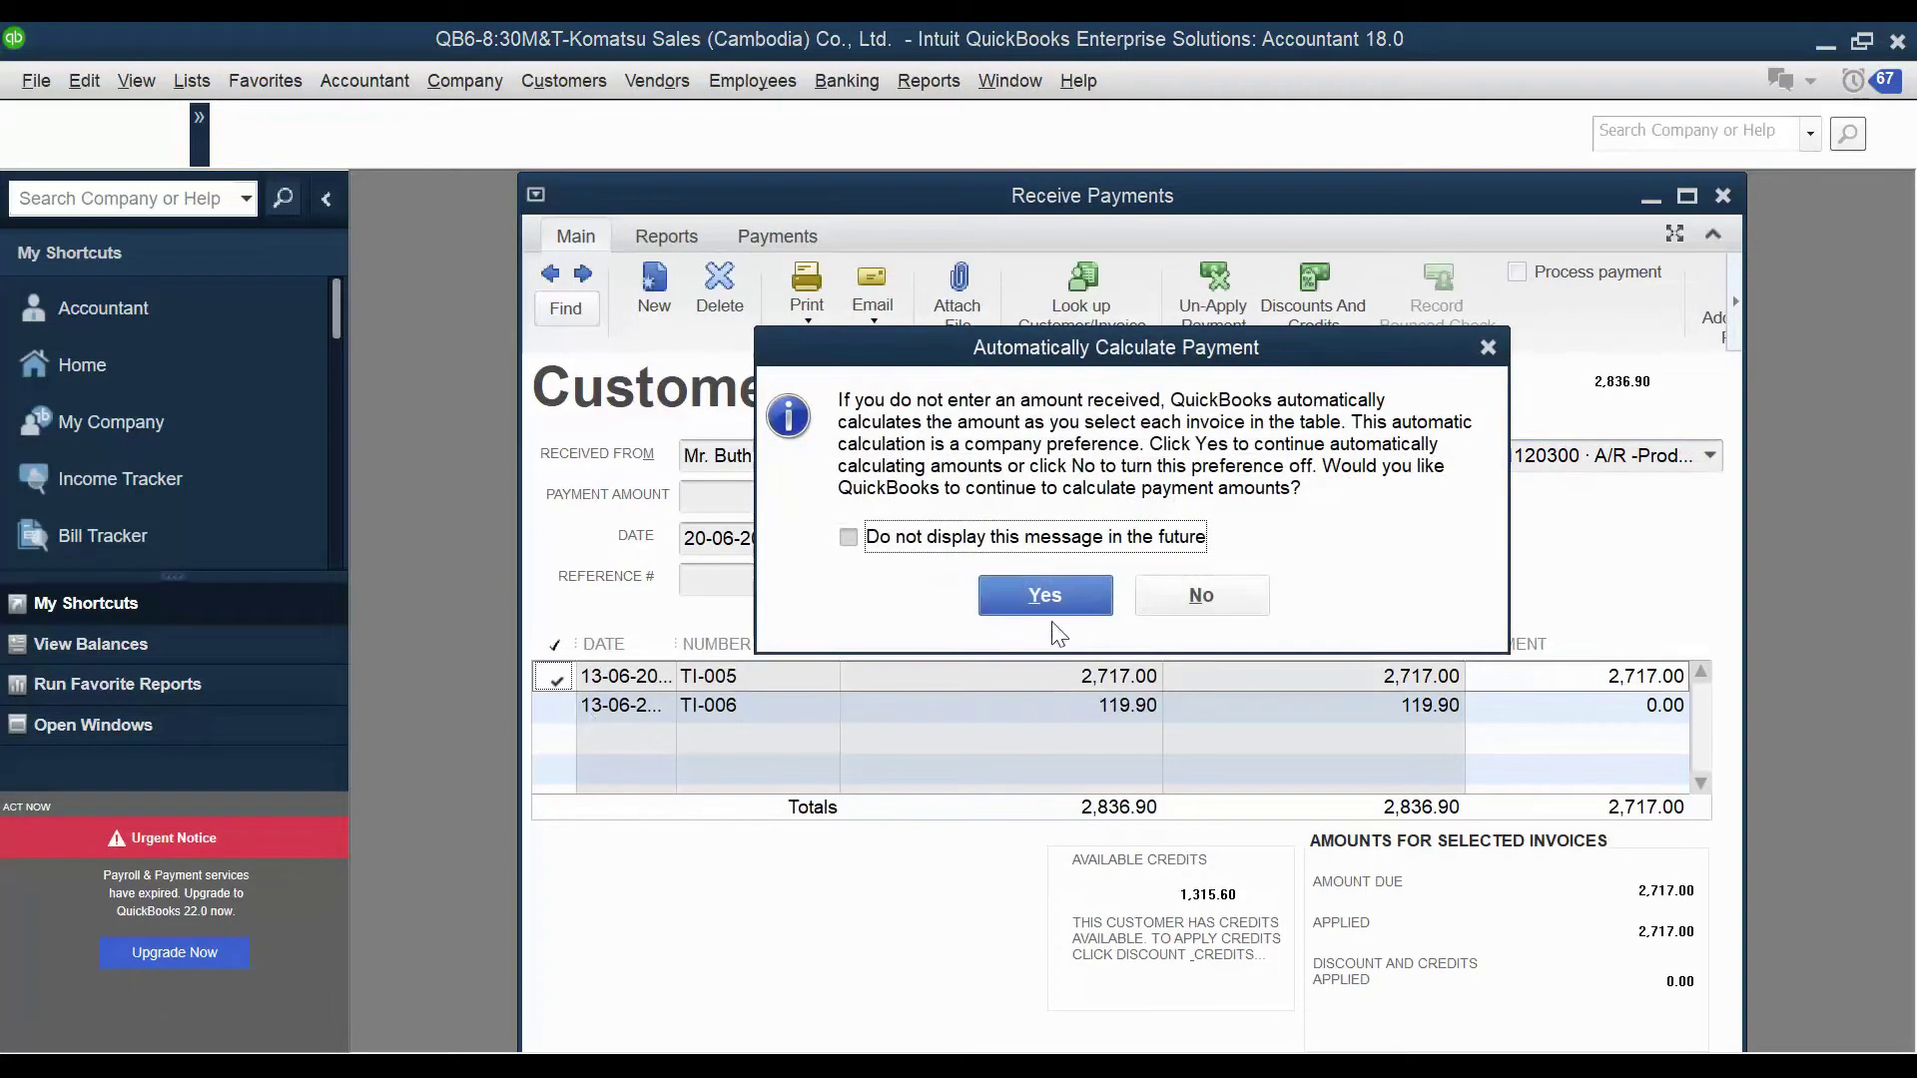
{"action": "left_click", "coordinate": [1201, 596]}
{"action": "left_click", "coordinate": [555, 708]}
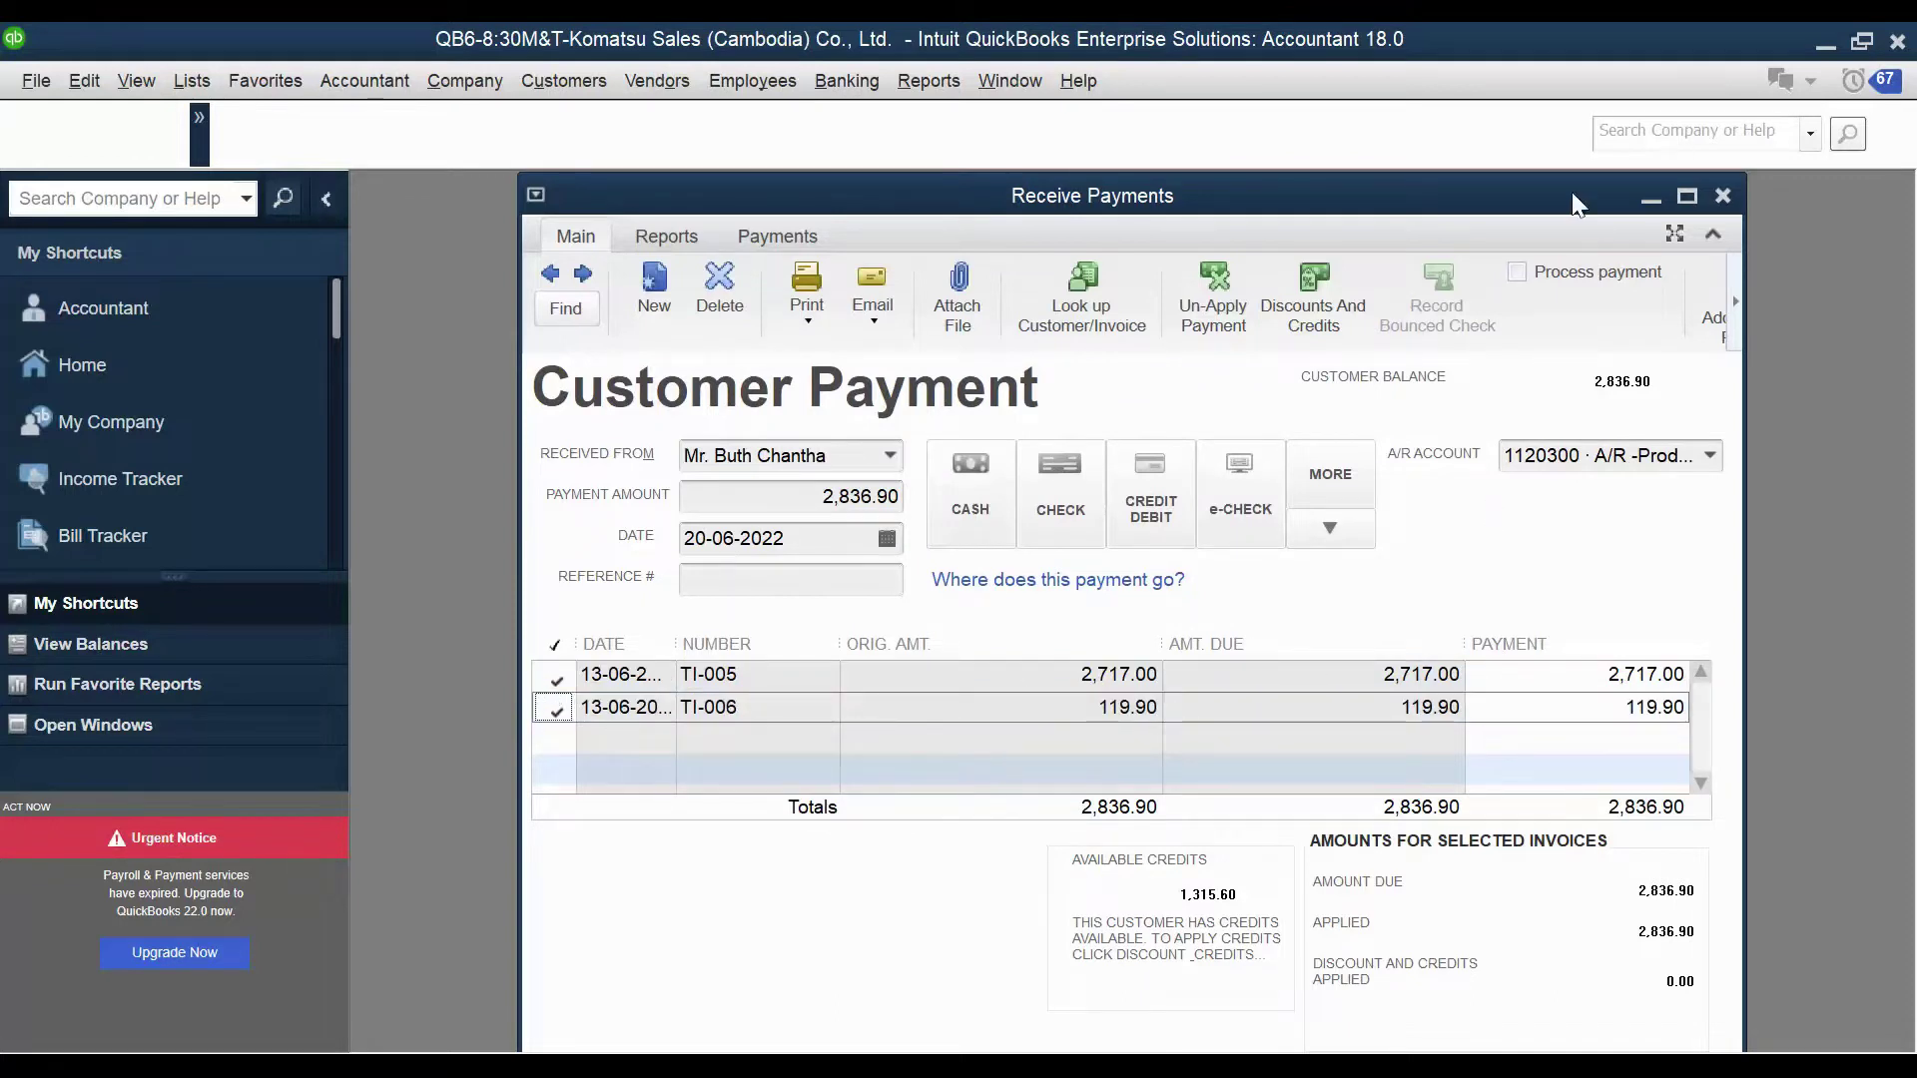
{"action": "left_click_drag", "start_coordinate": [1505, 193], "coordinate": [1501, 175]}
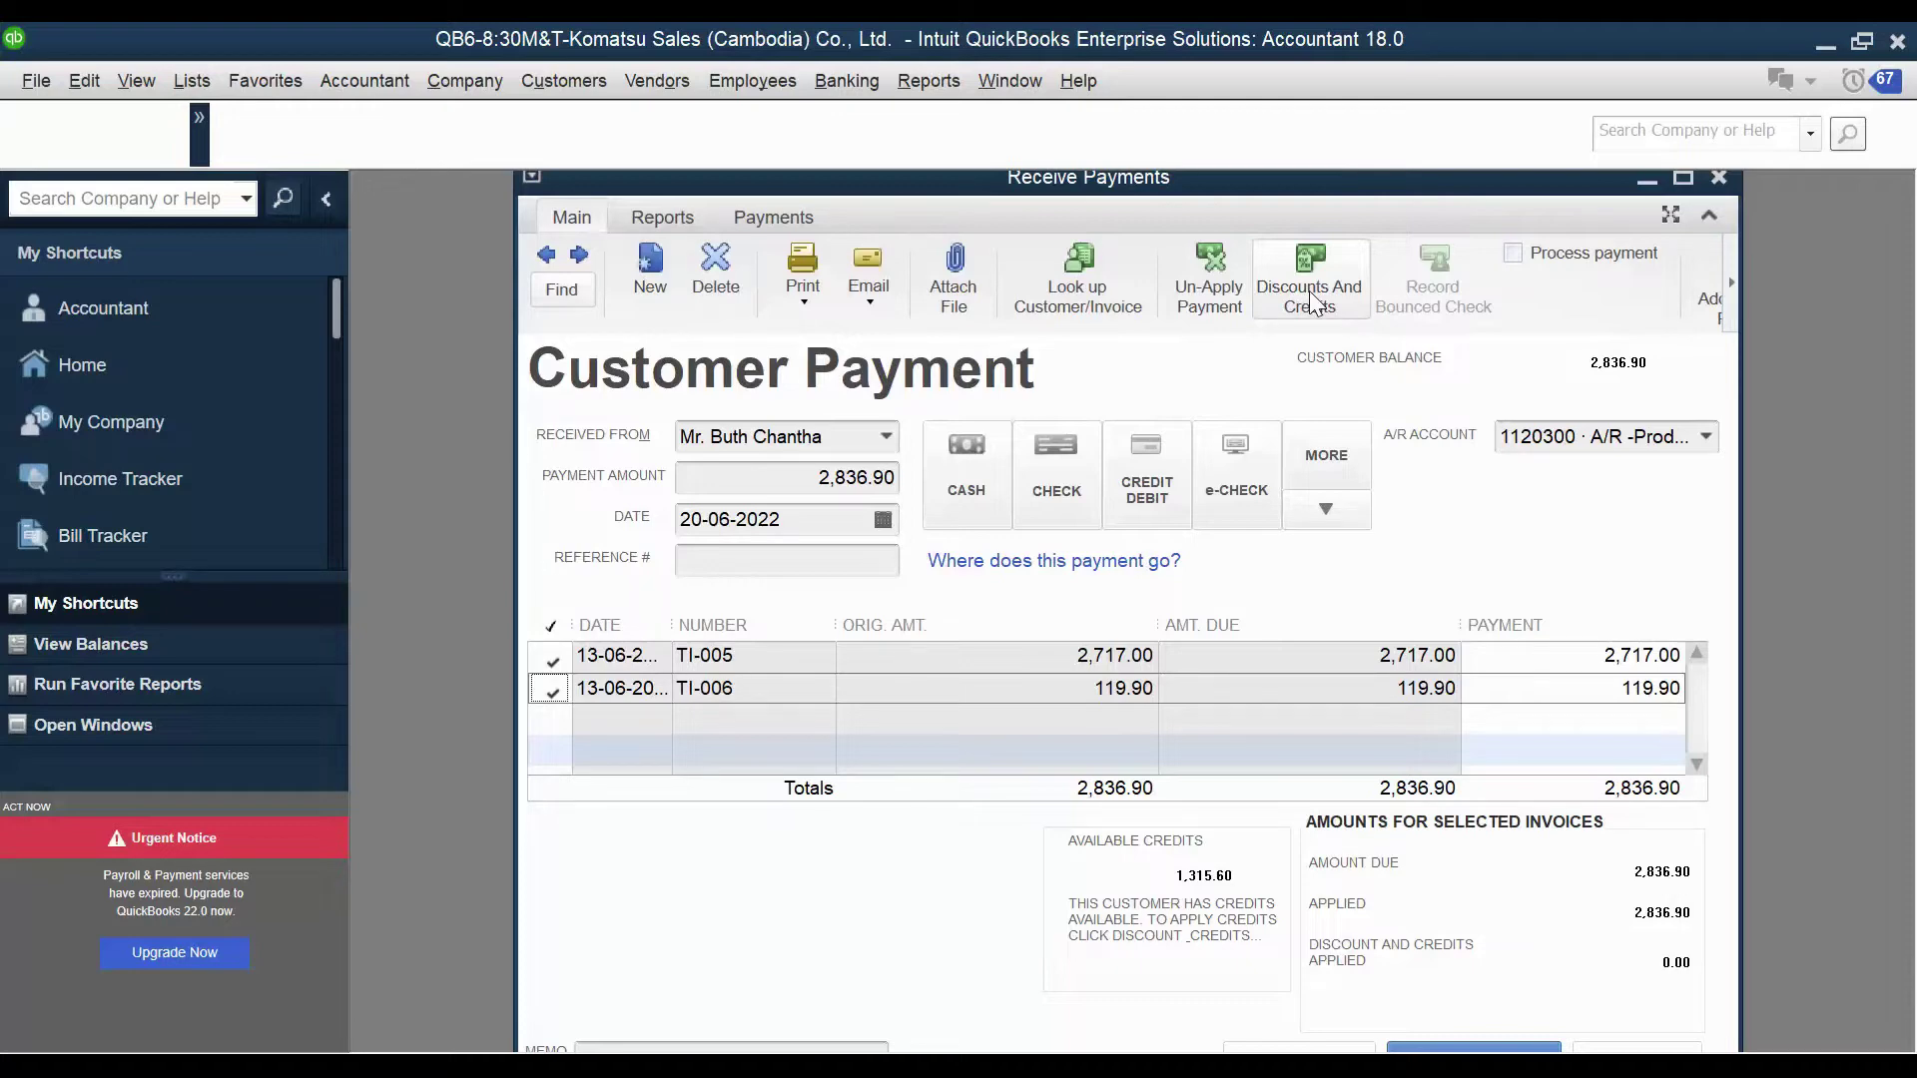
Try applying credit CN0001 to invoice TI-006, clear it again and cancel the discounts and credits.
{"action": "left_click", "coordinate": [1311, 303]}
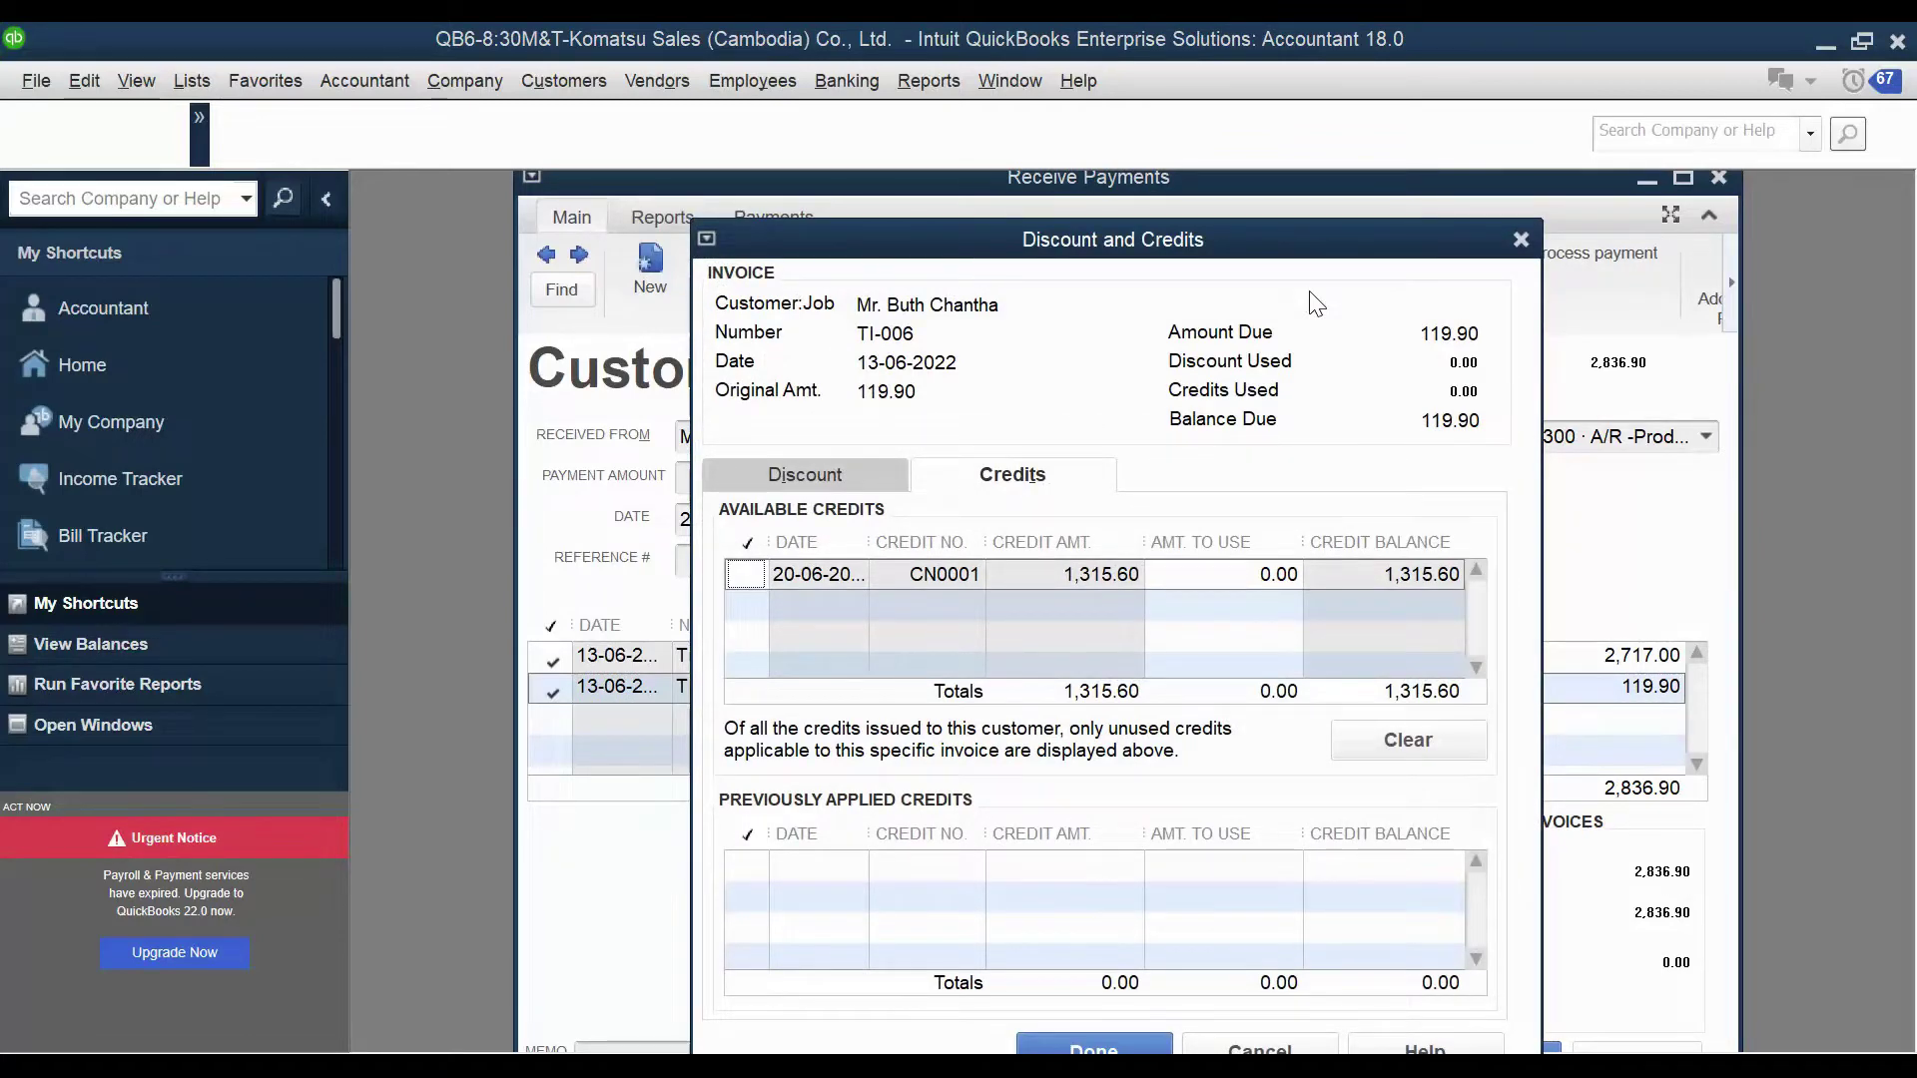
{"action": "left_click_drag", "start_coordinate": [1171, 249], "coordinate": [1122, 195]}
{"action": "left_click", "coordinate": [696, 519]}
{"action": "left_click", "coordinate": [699, 518]}
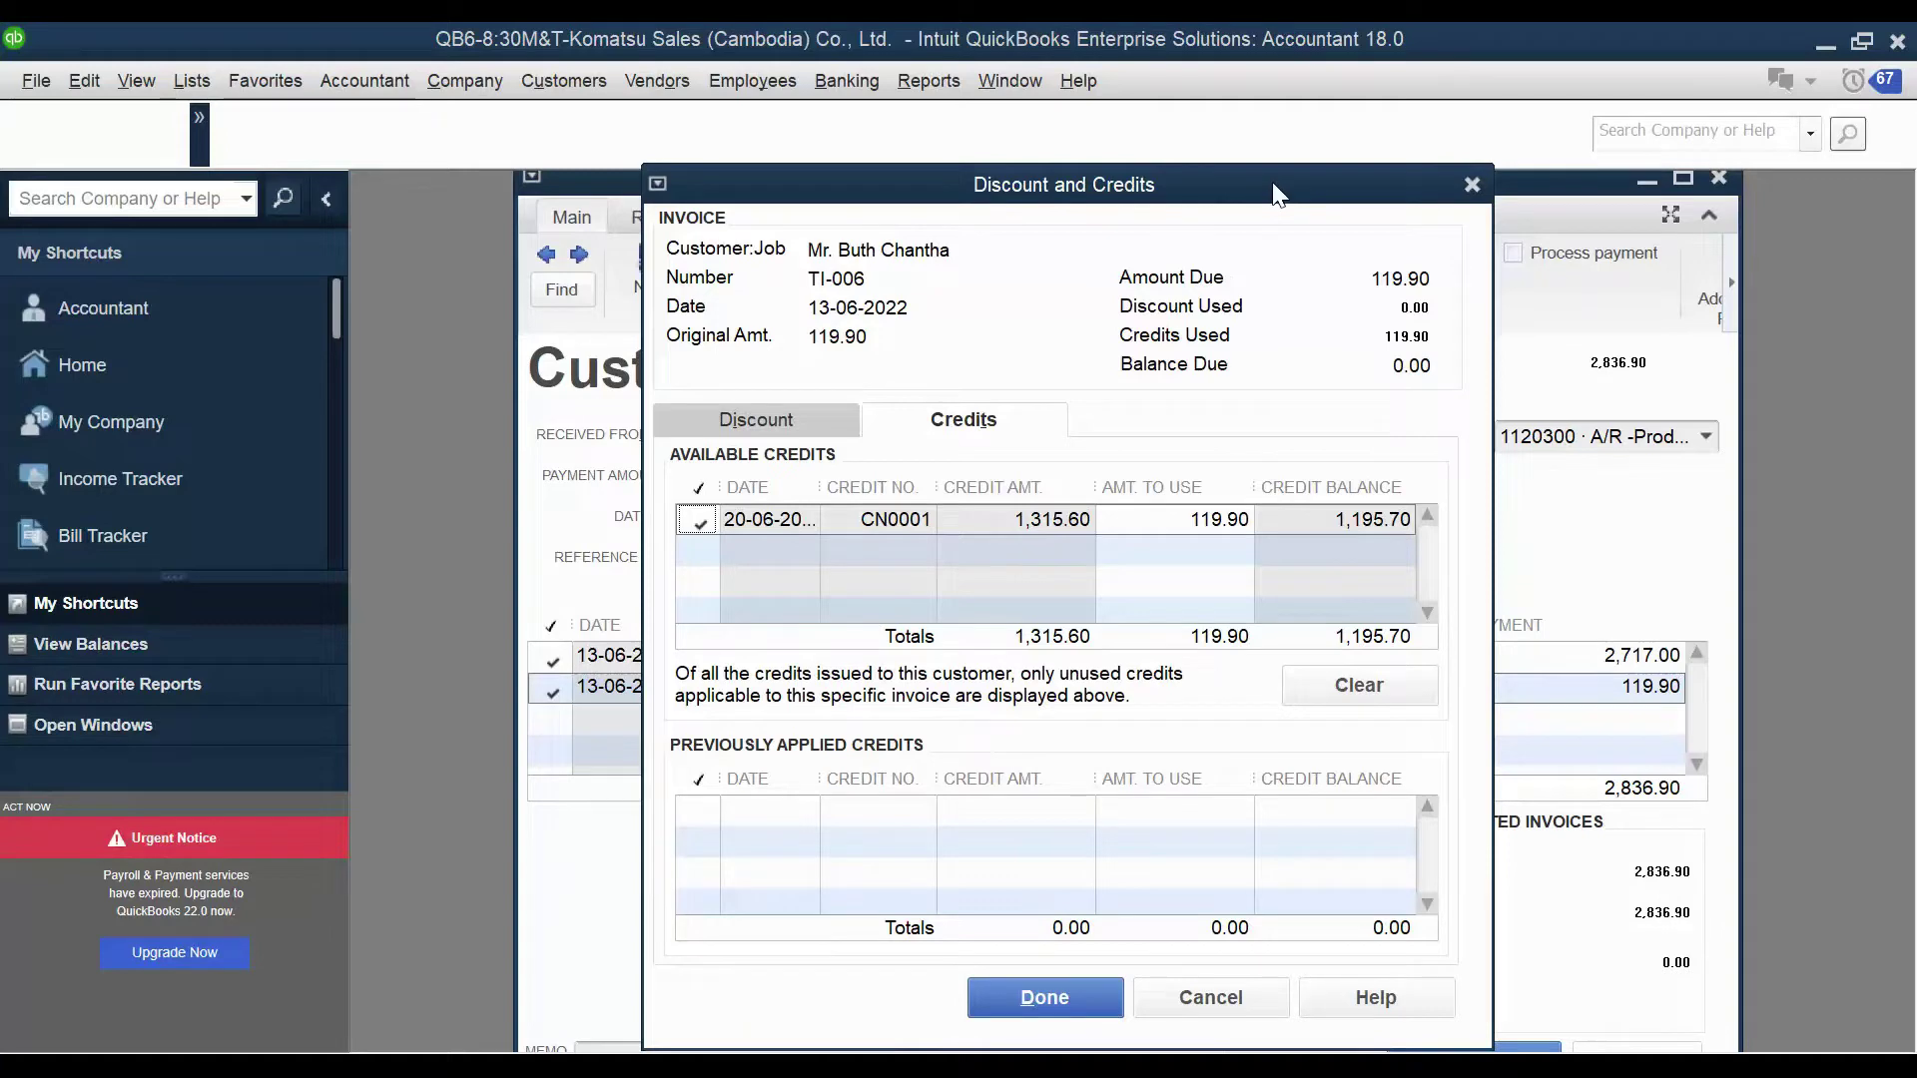
{"action": "left_click_drag", "start_coordinate": [1263, 193], "coordinate": [1331, 223]}
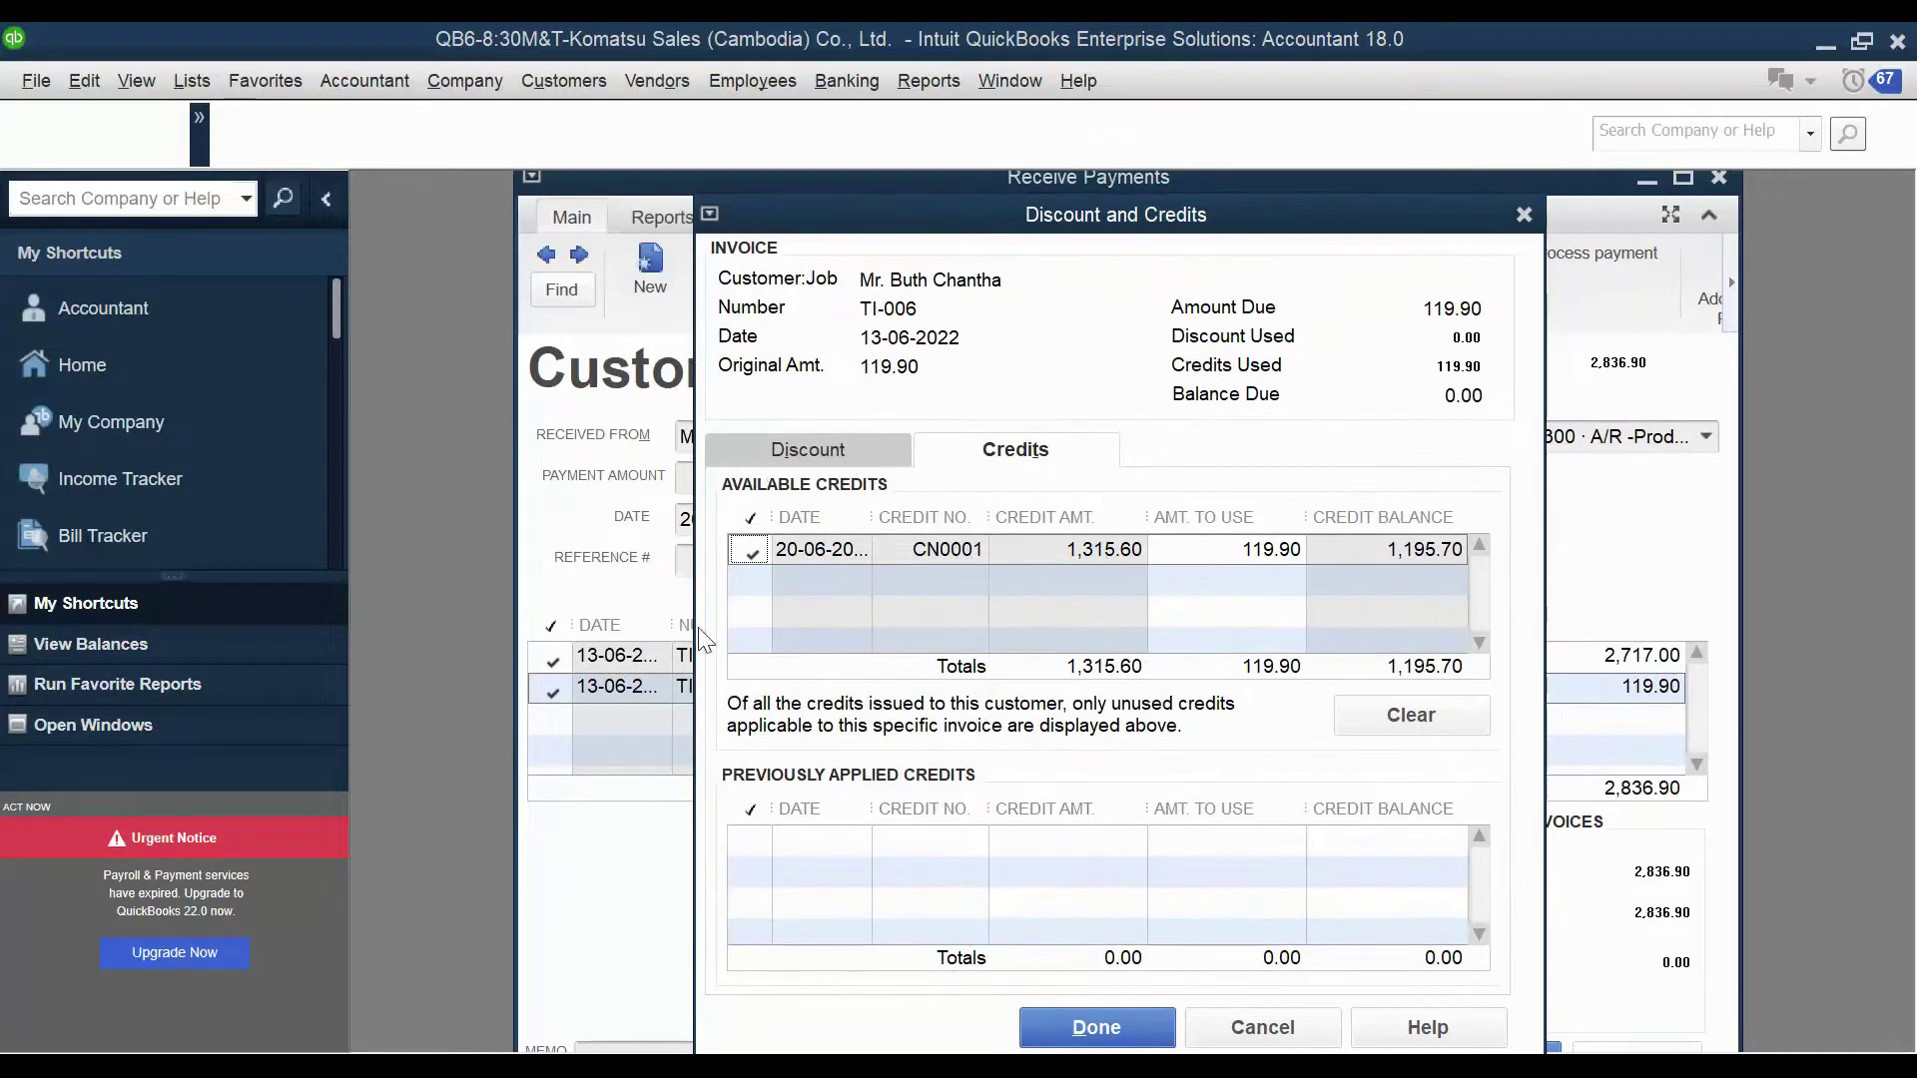
{"action": "left_click", "coordinate": [751, 550]}
{"action": "left_click", "coordinate": [1262, 1024]}
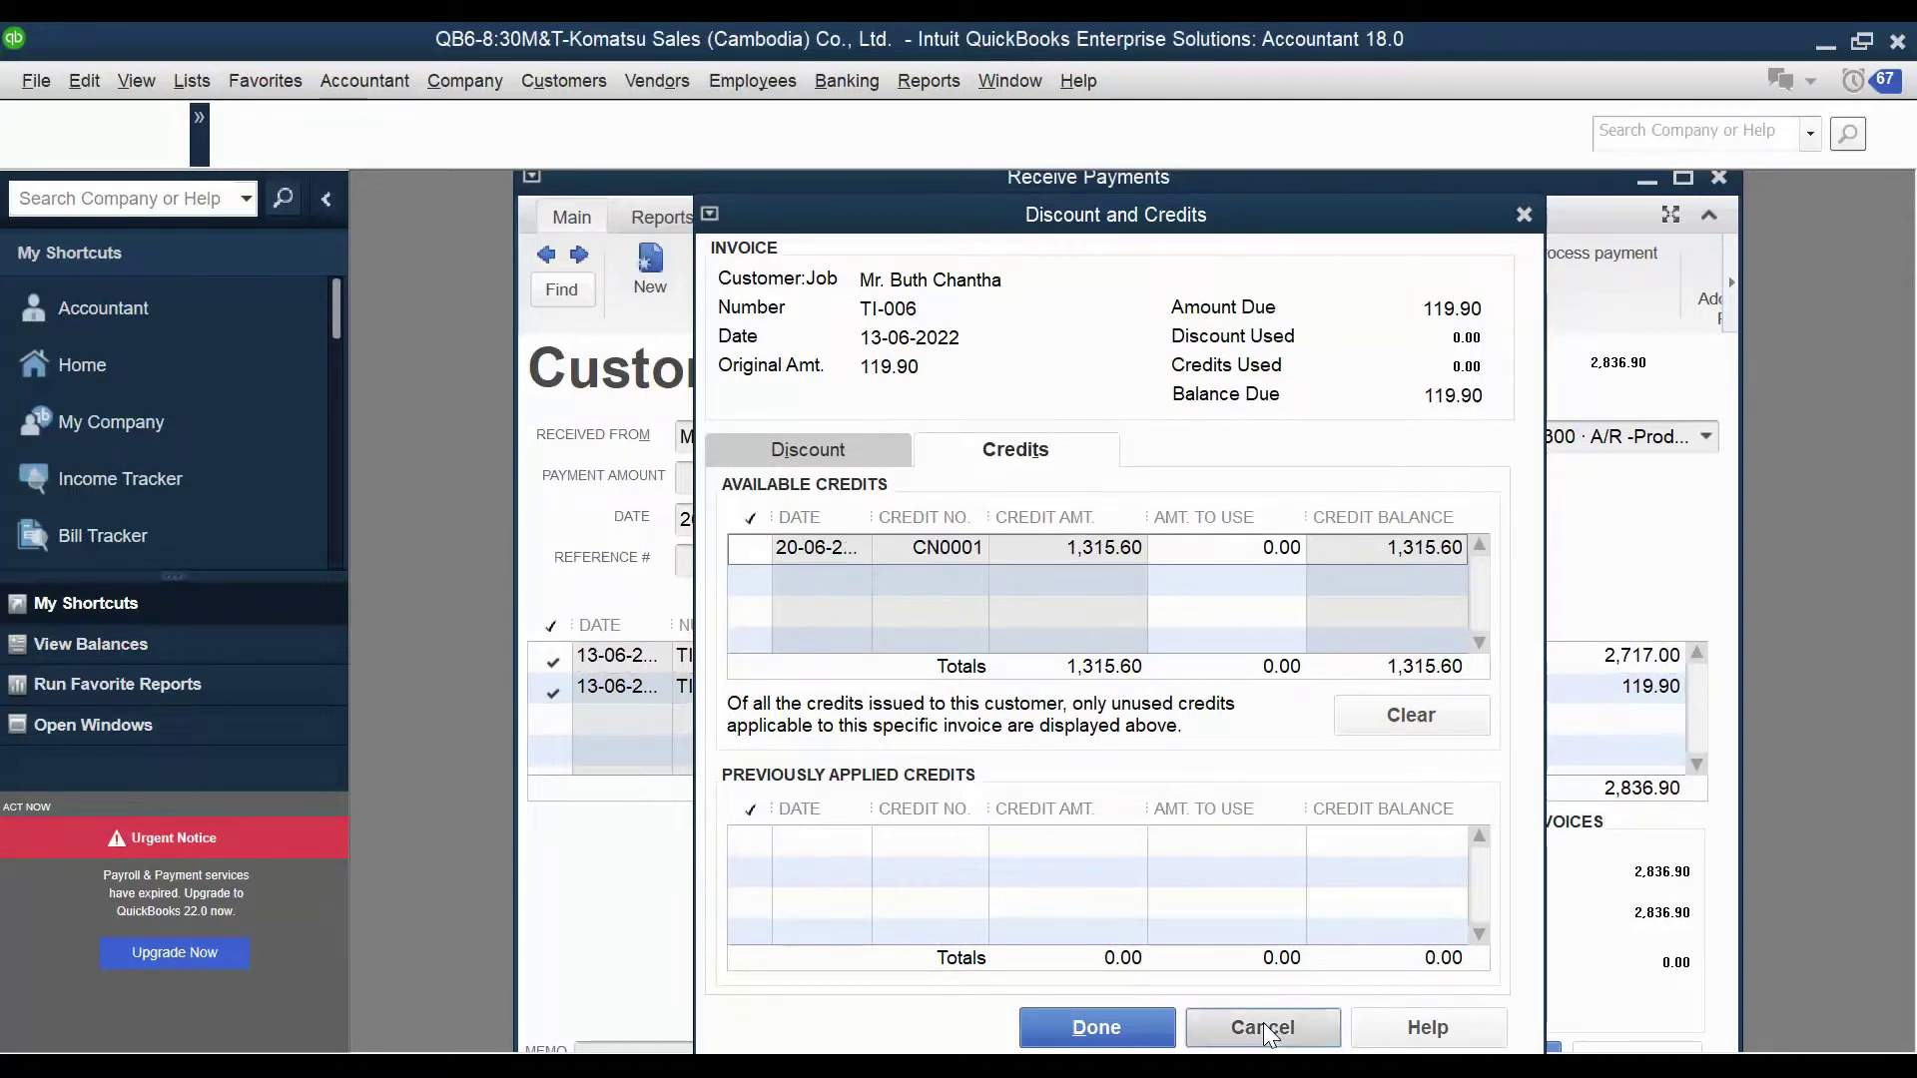
Unmark invoice TI-006, try applying credit CN0001 to it, and dismiss the discounts and credits without saving.
{"action": "left_click", "coordinate": [551, 686]}
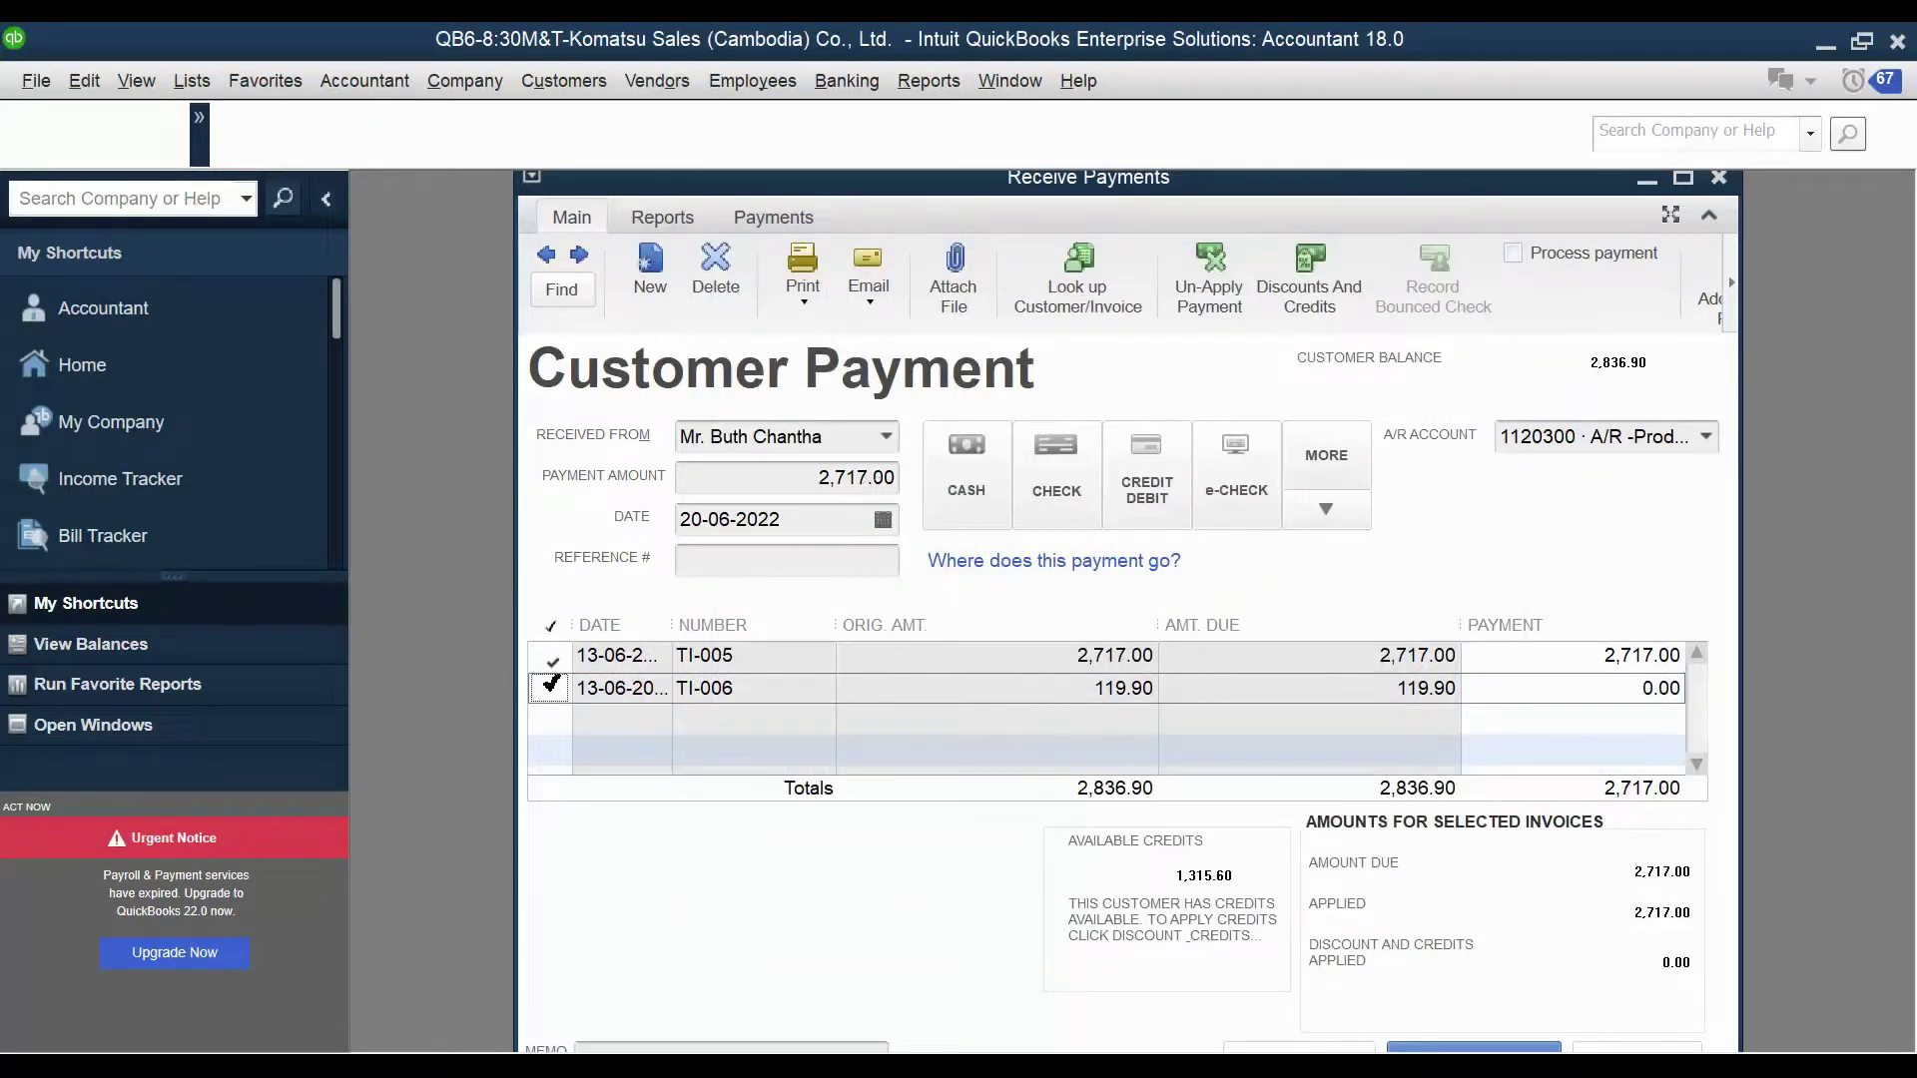
{"action": "left_click", "coordinate": [1307, 285]}
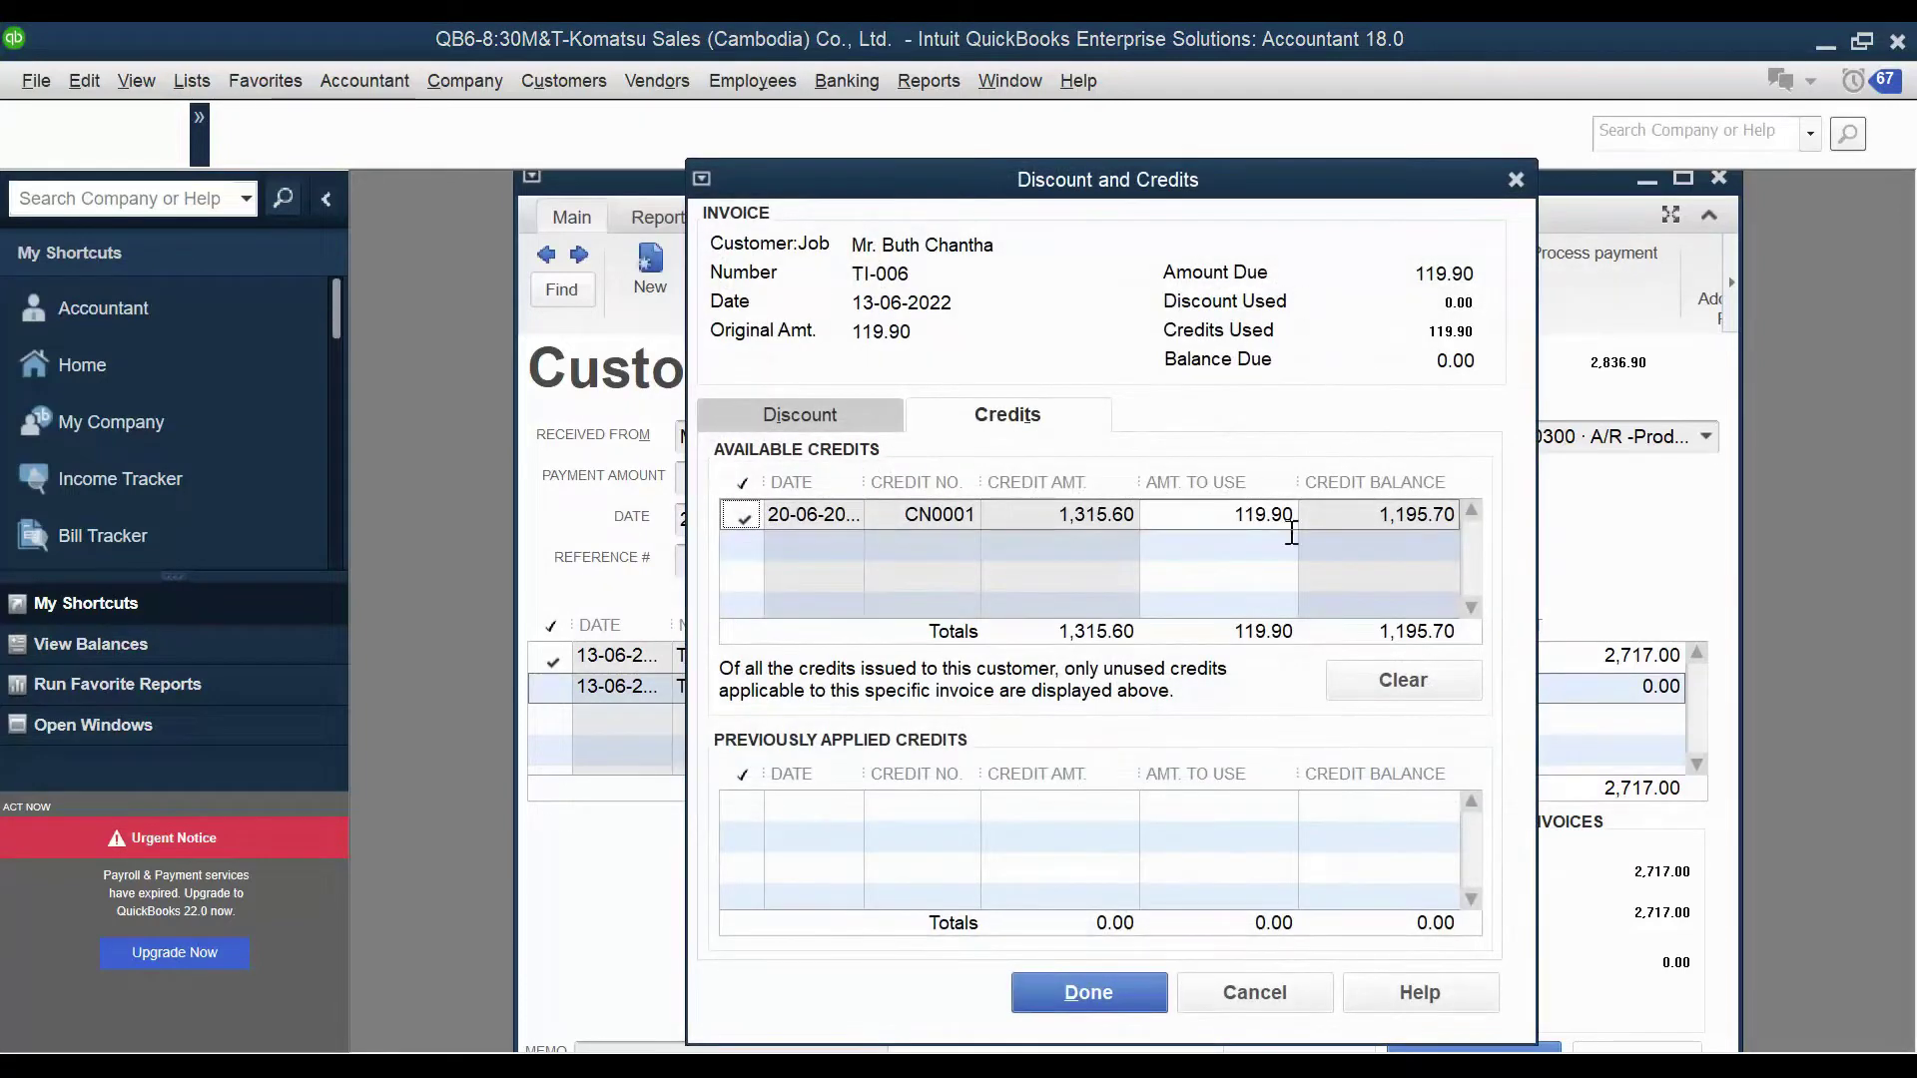
{"action": "left_click_drag", "start_coordinate": [1261, 196], "coordinate": [1360, 286]}
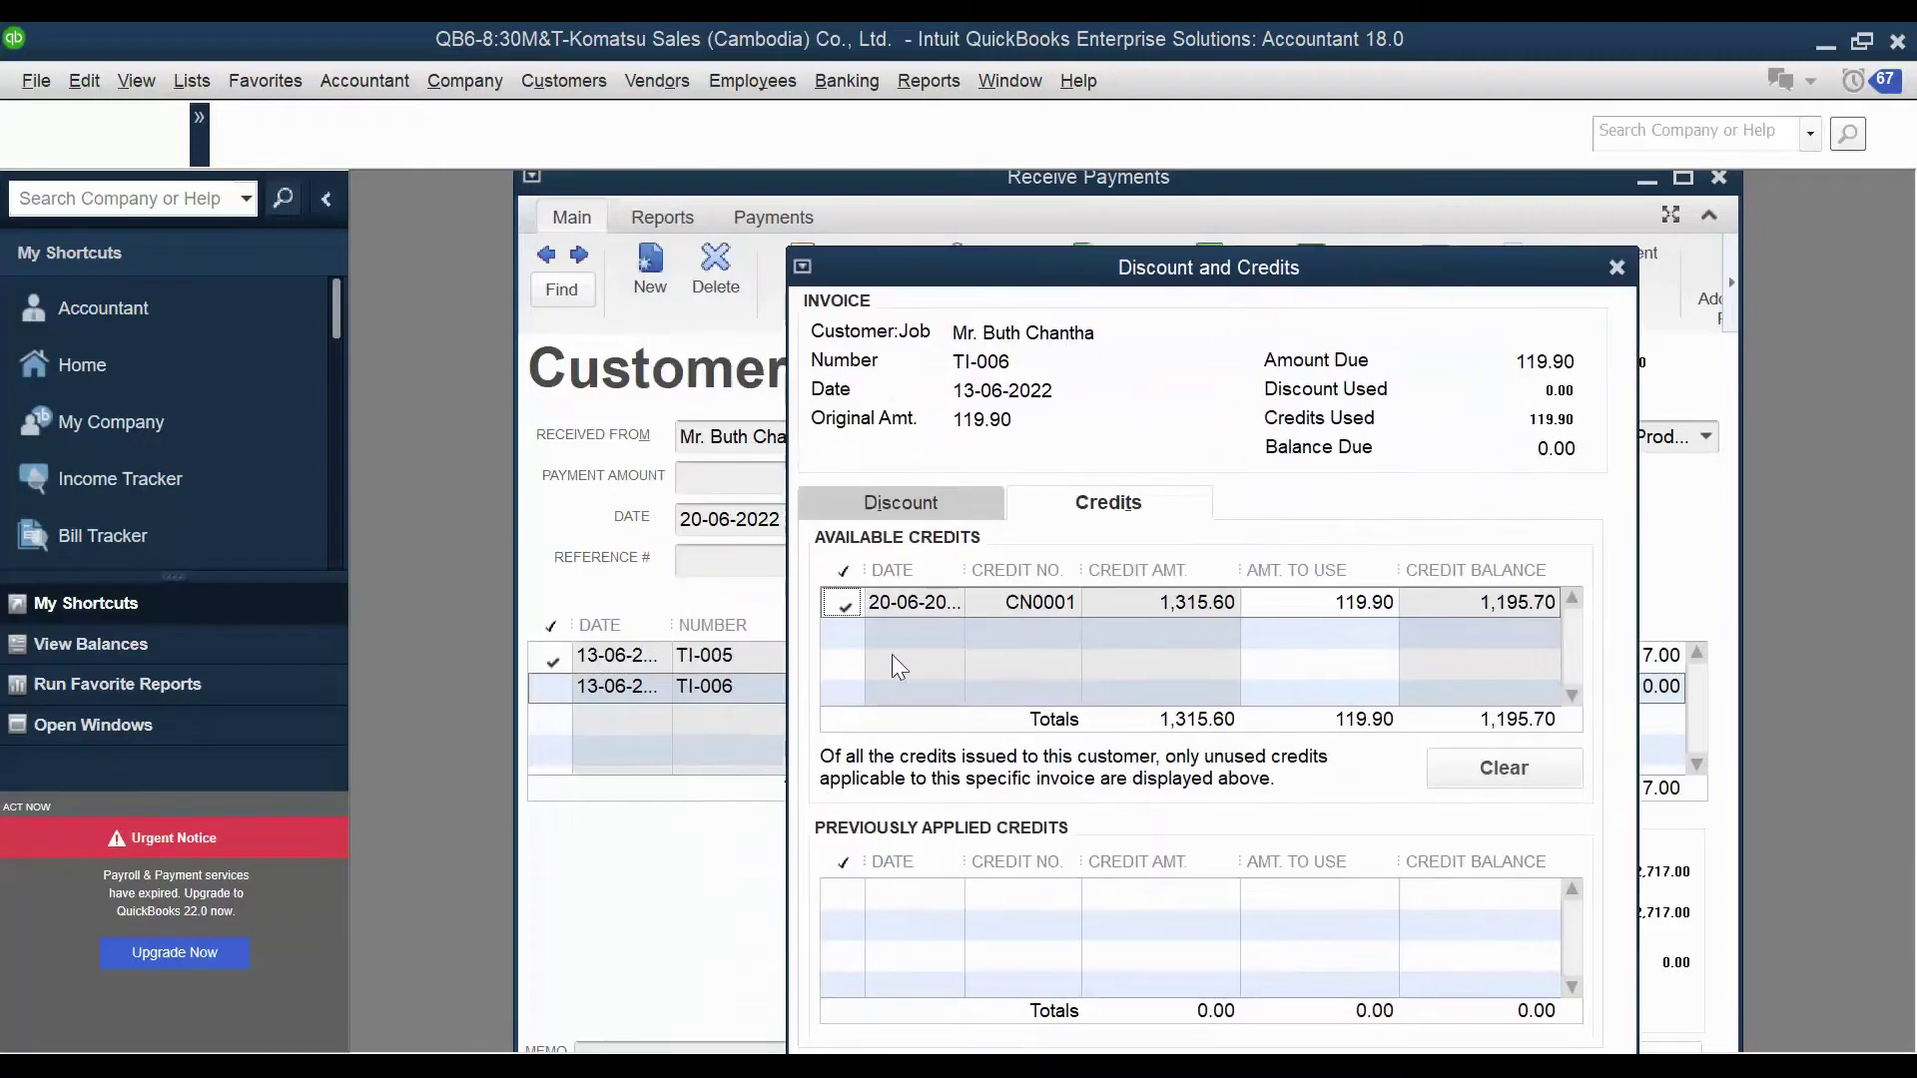
{"action": "left_click", "coordinate": [849, 604]}
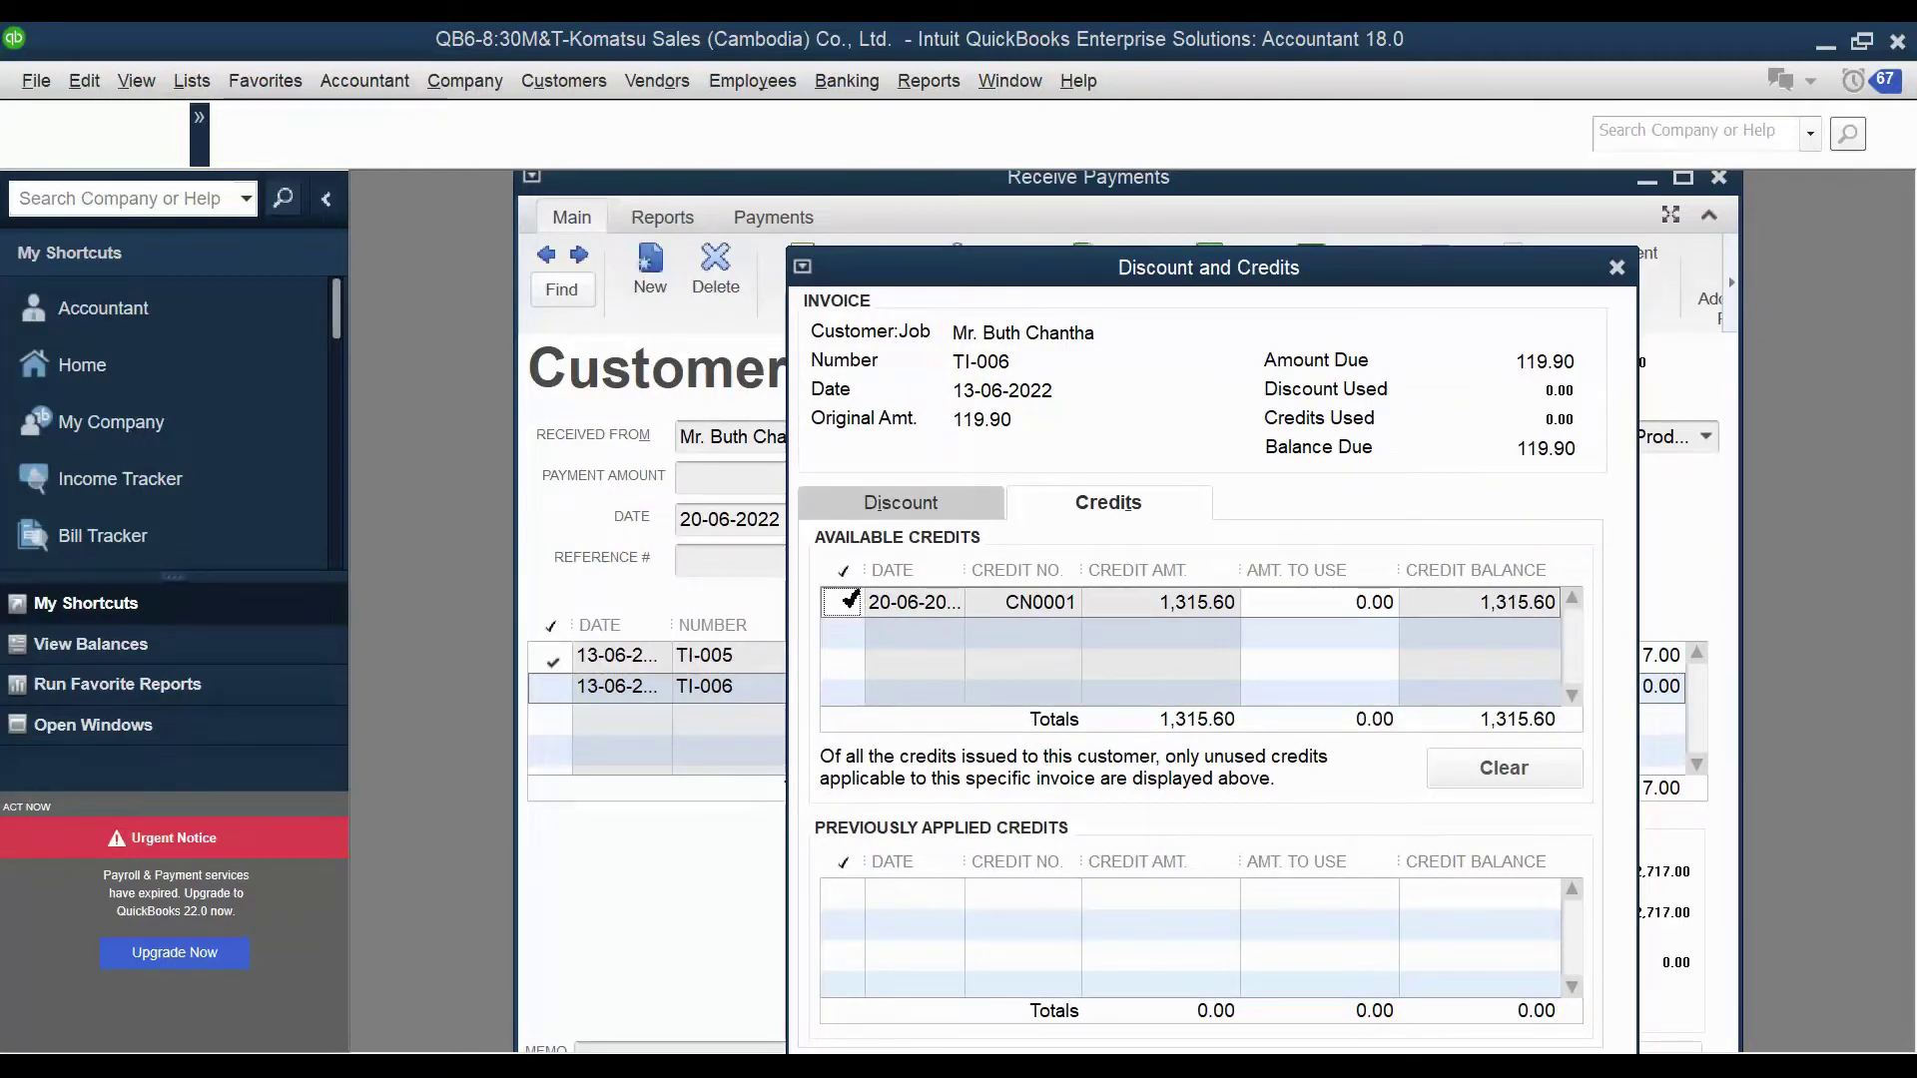
{"action": "left_click_drag", "start_coordinate": [1303, 272], "coordinate": [1232, 244]}
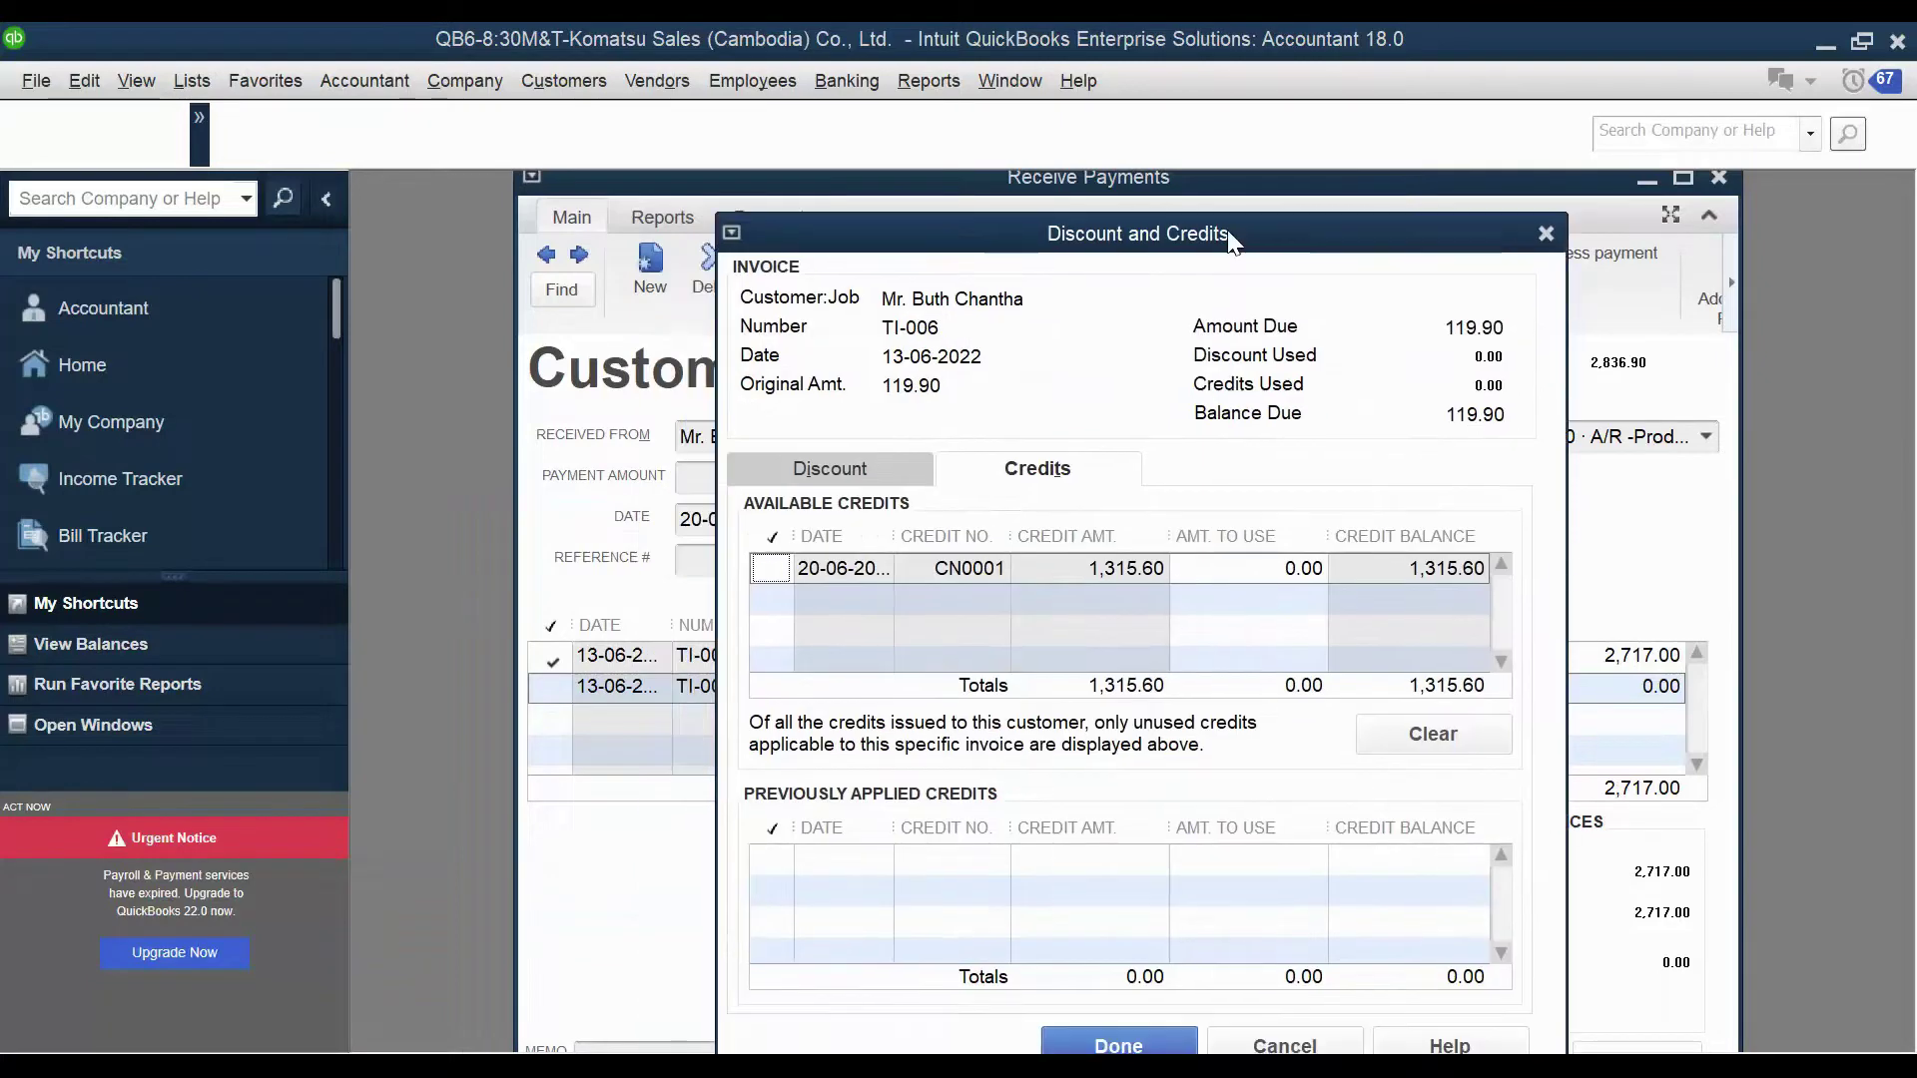
{"action": "left_click", "coordinate": [775, 571]}
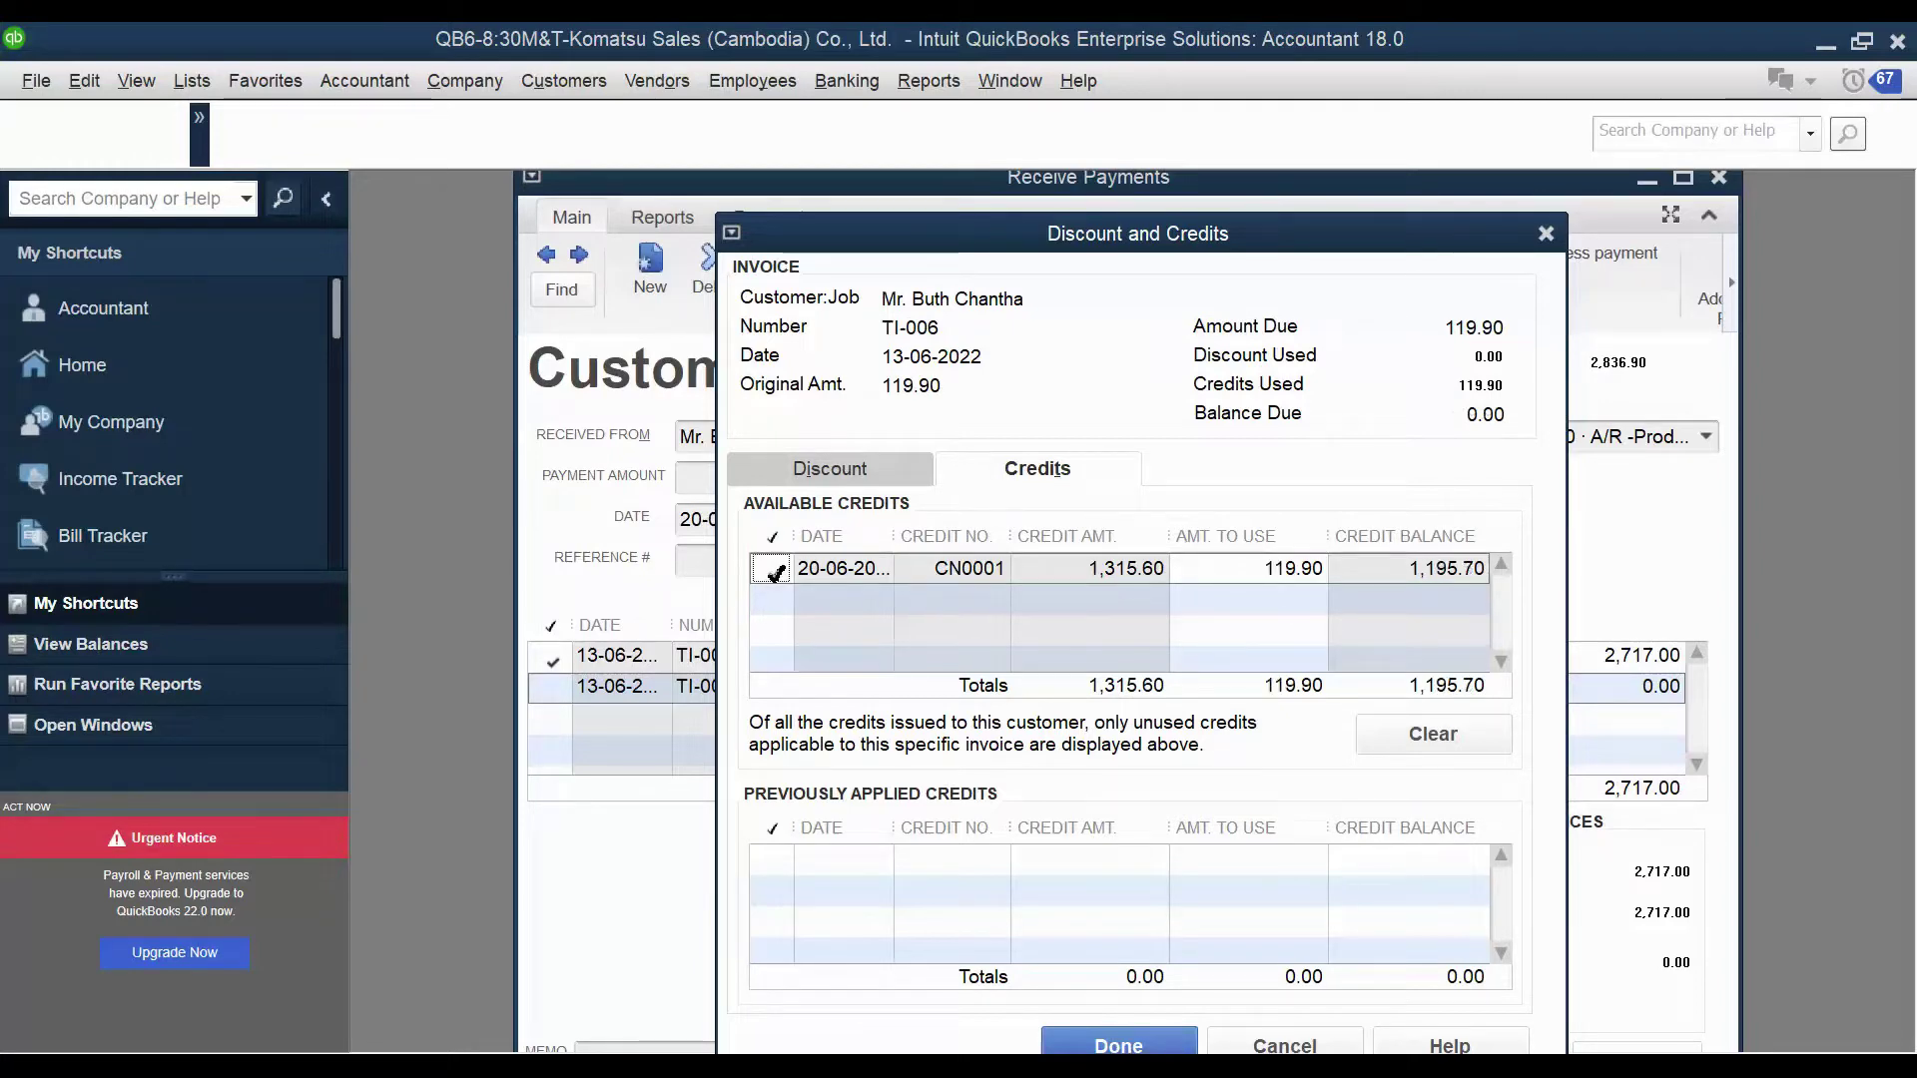
{"action": "left_click", "coordinate": [776, 571]}
{"action": "left_click", "coordinate": [866, 458]}
{"action": "left_click", "coordinate": [1052, 465]}
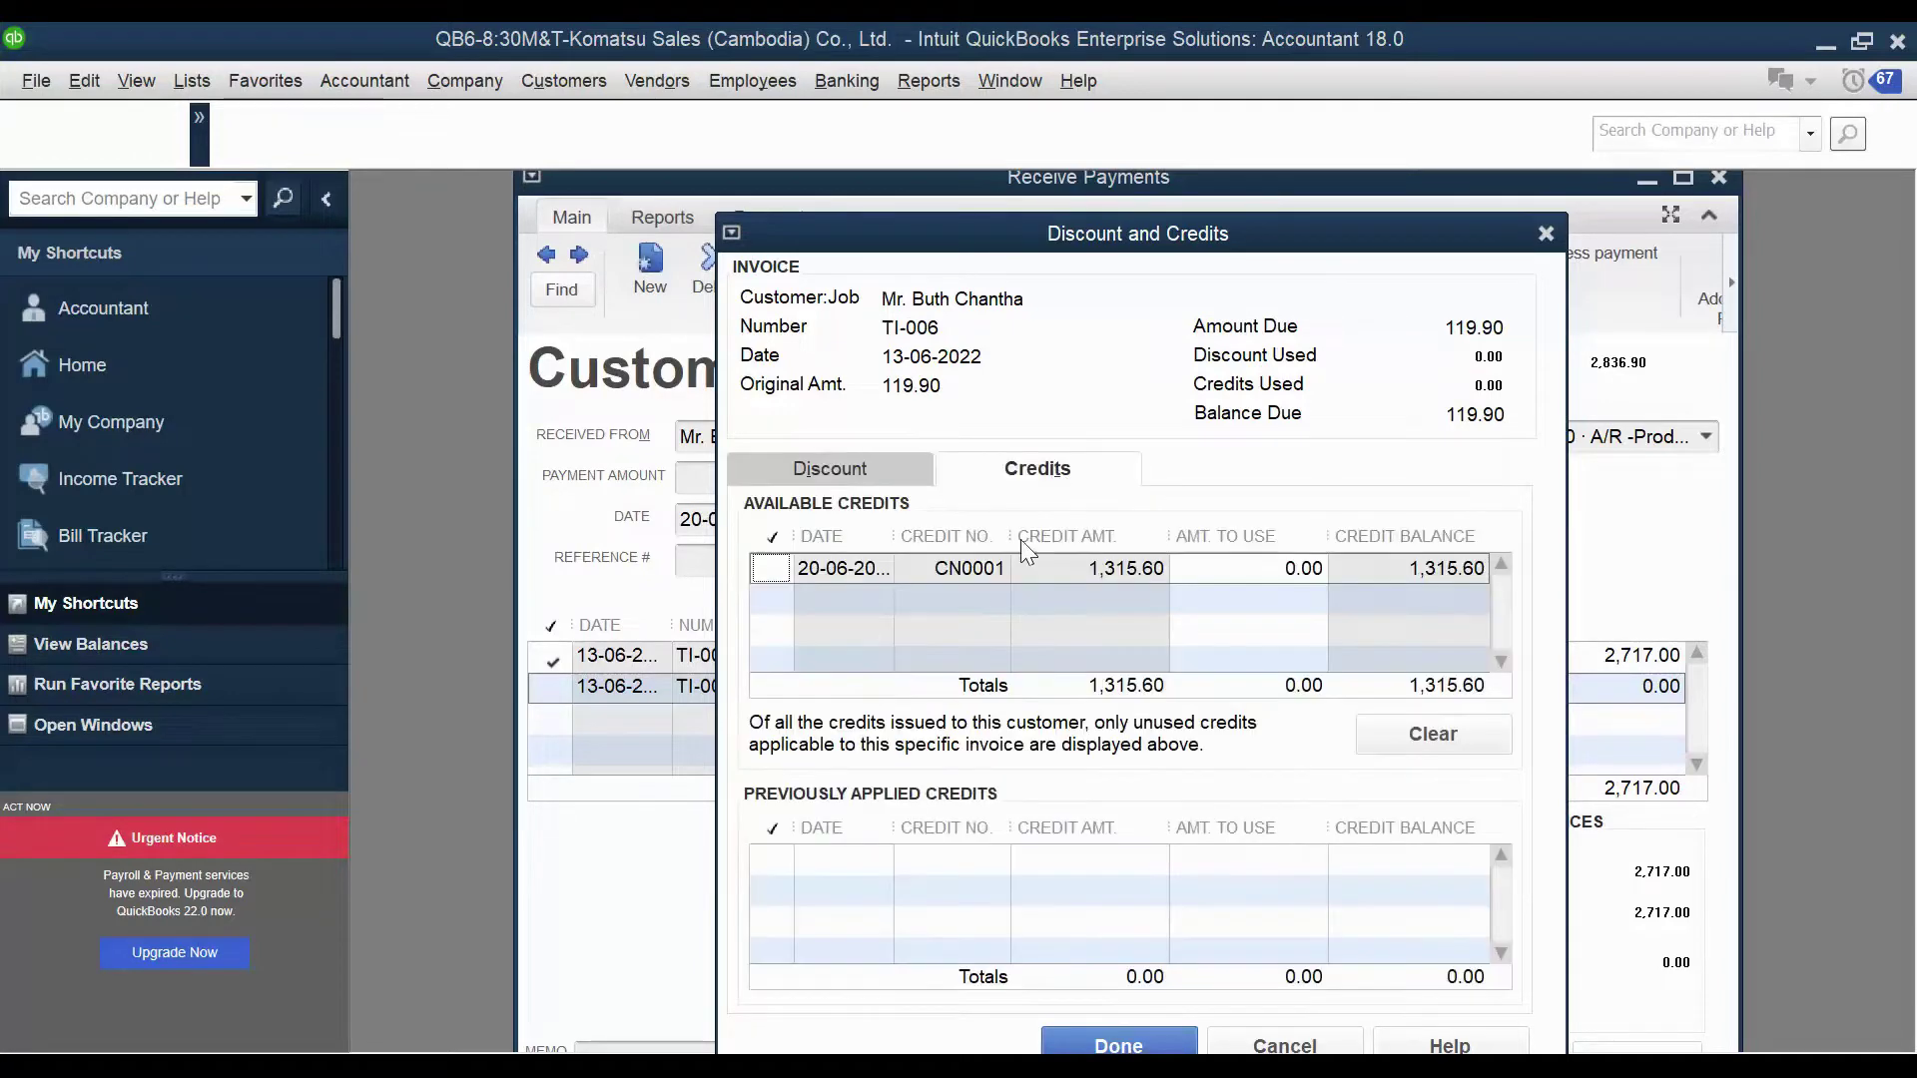
{"action": "left_click", "coordinate": [772, 569]}
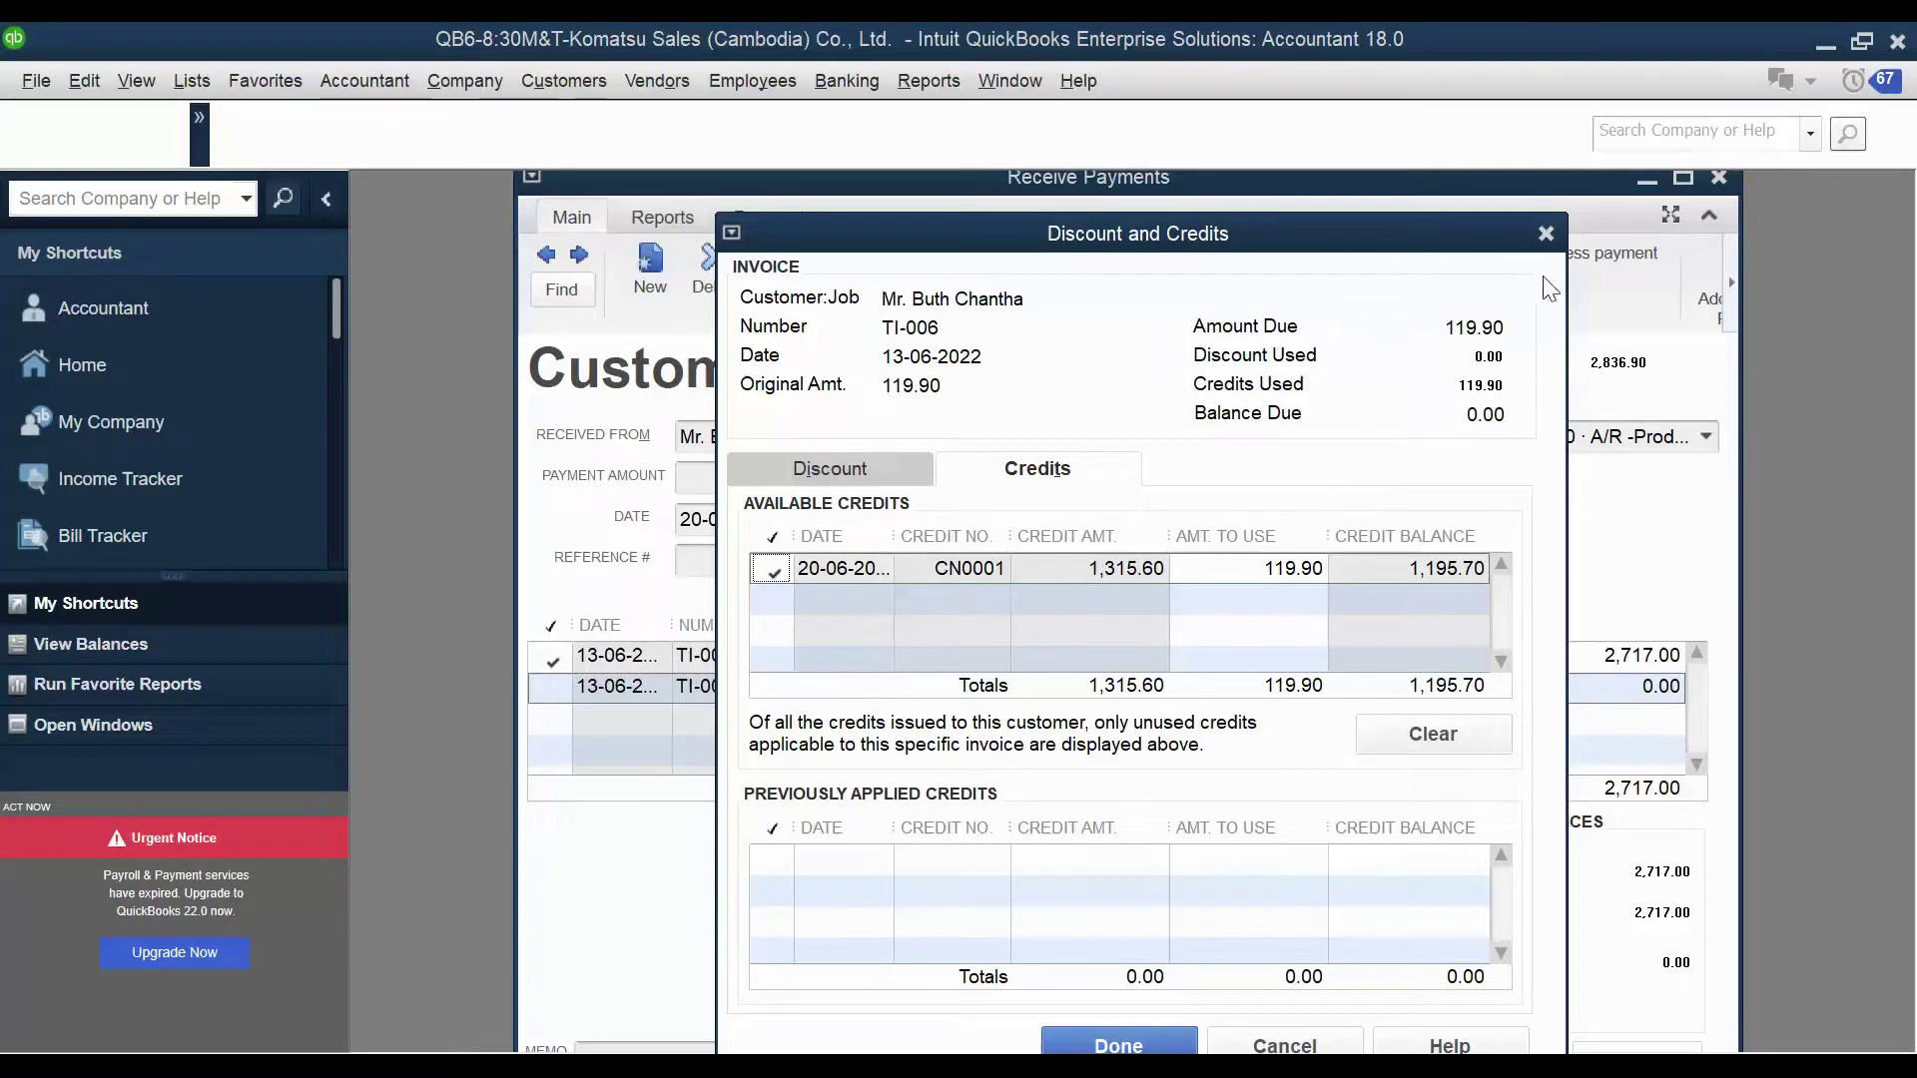
{"action": "left_click", "coordinate": [1548, 235]}
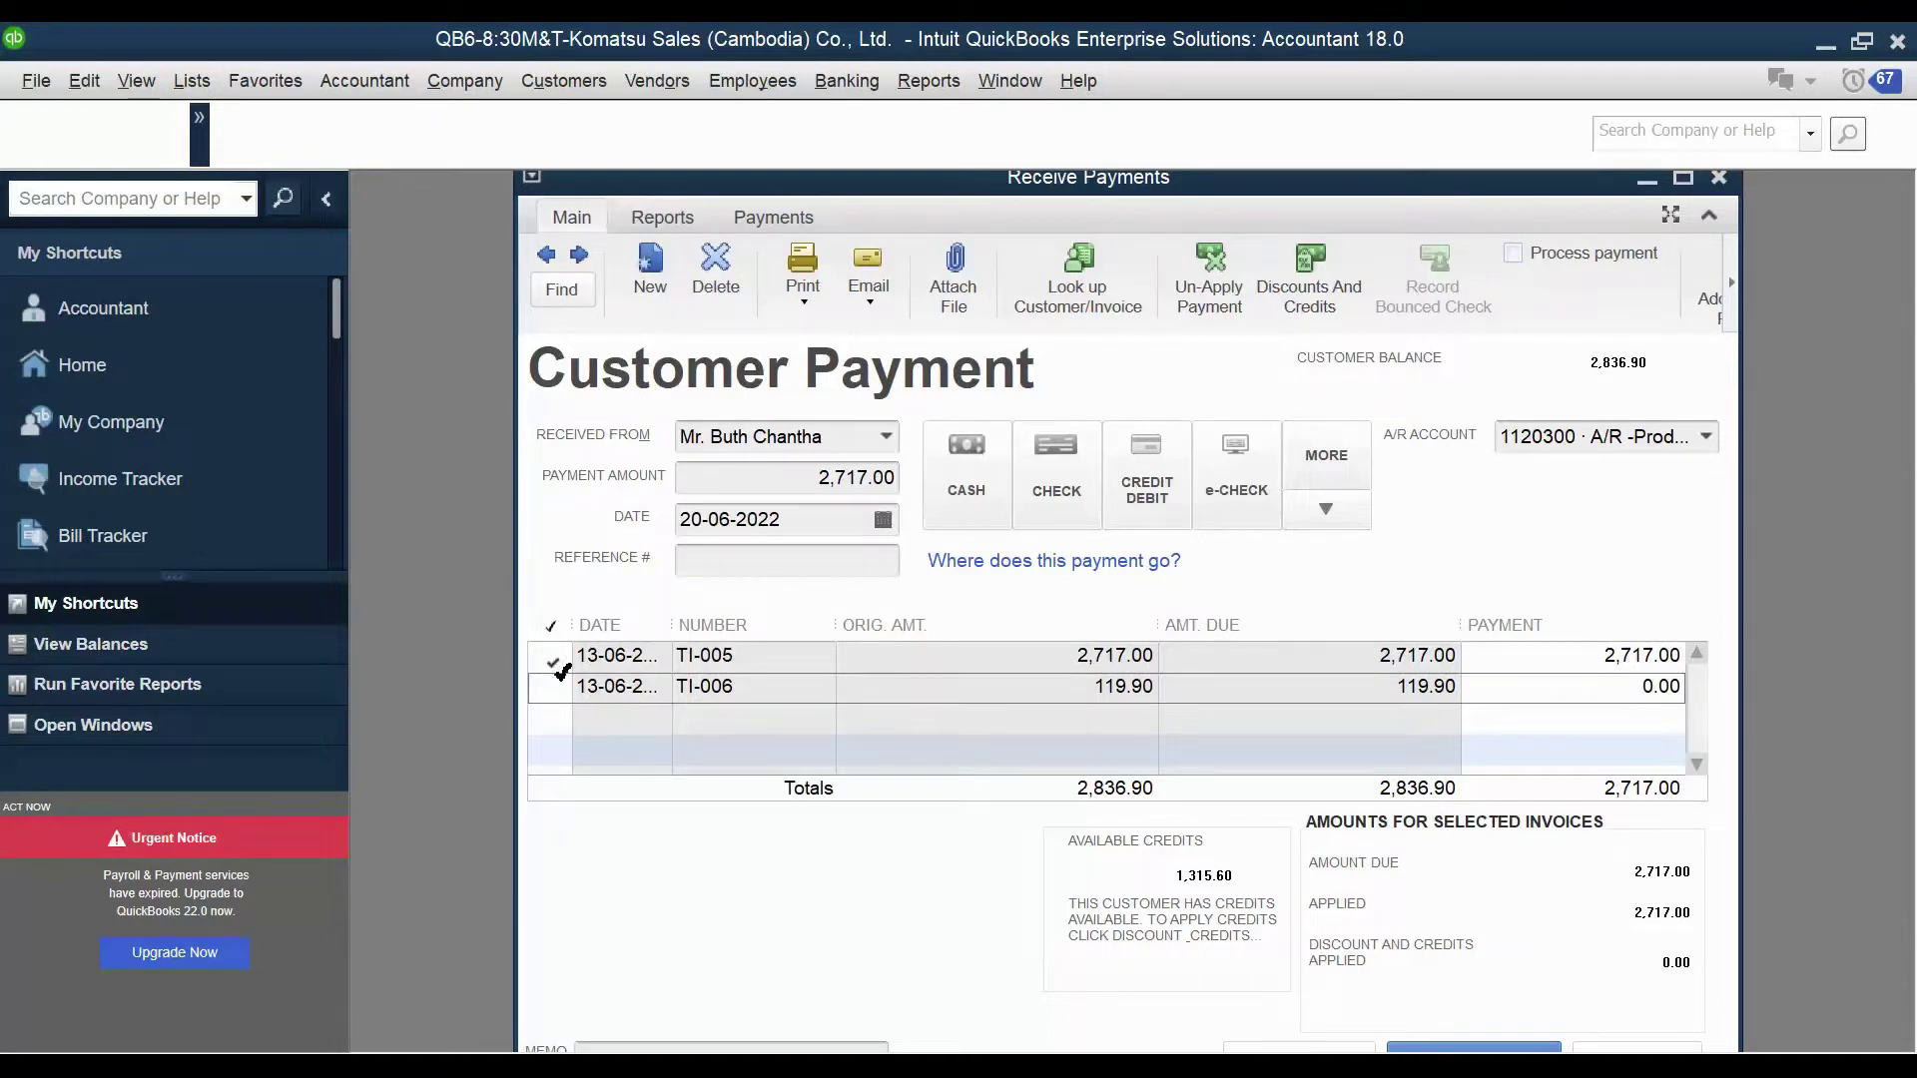
Toggle the payment marks on both invoices so that only TI-005 is selected for payment.
{"action": "left_click", "coordinate": [555, 689]}
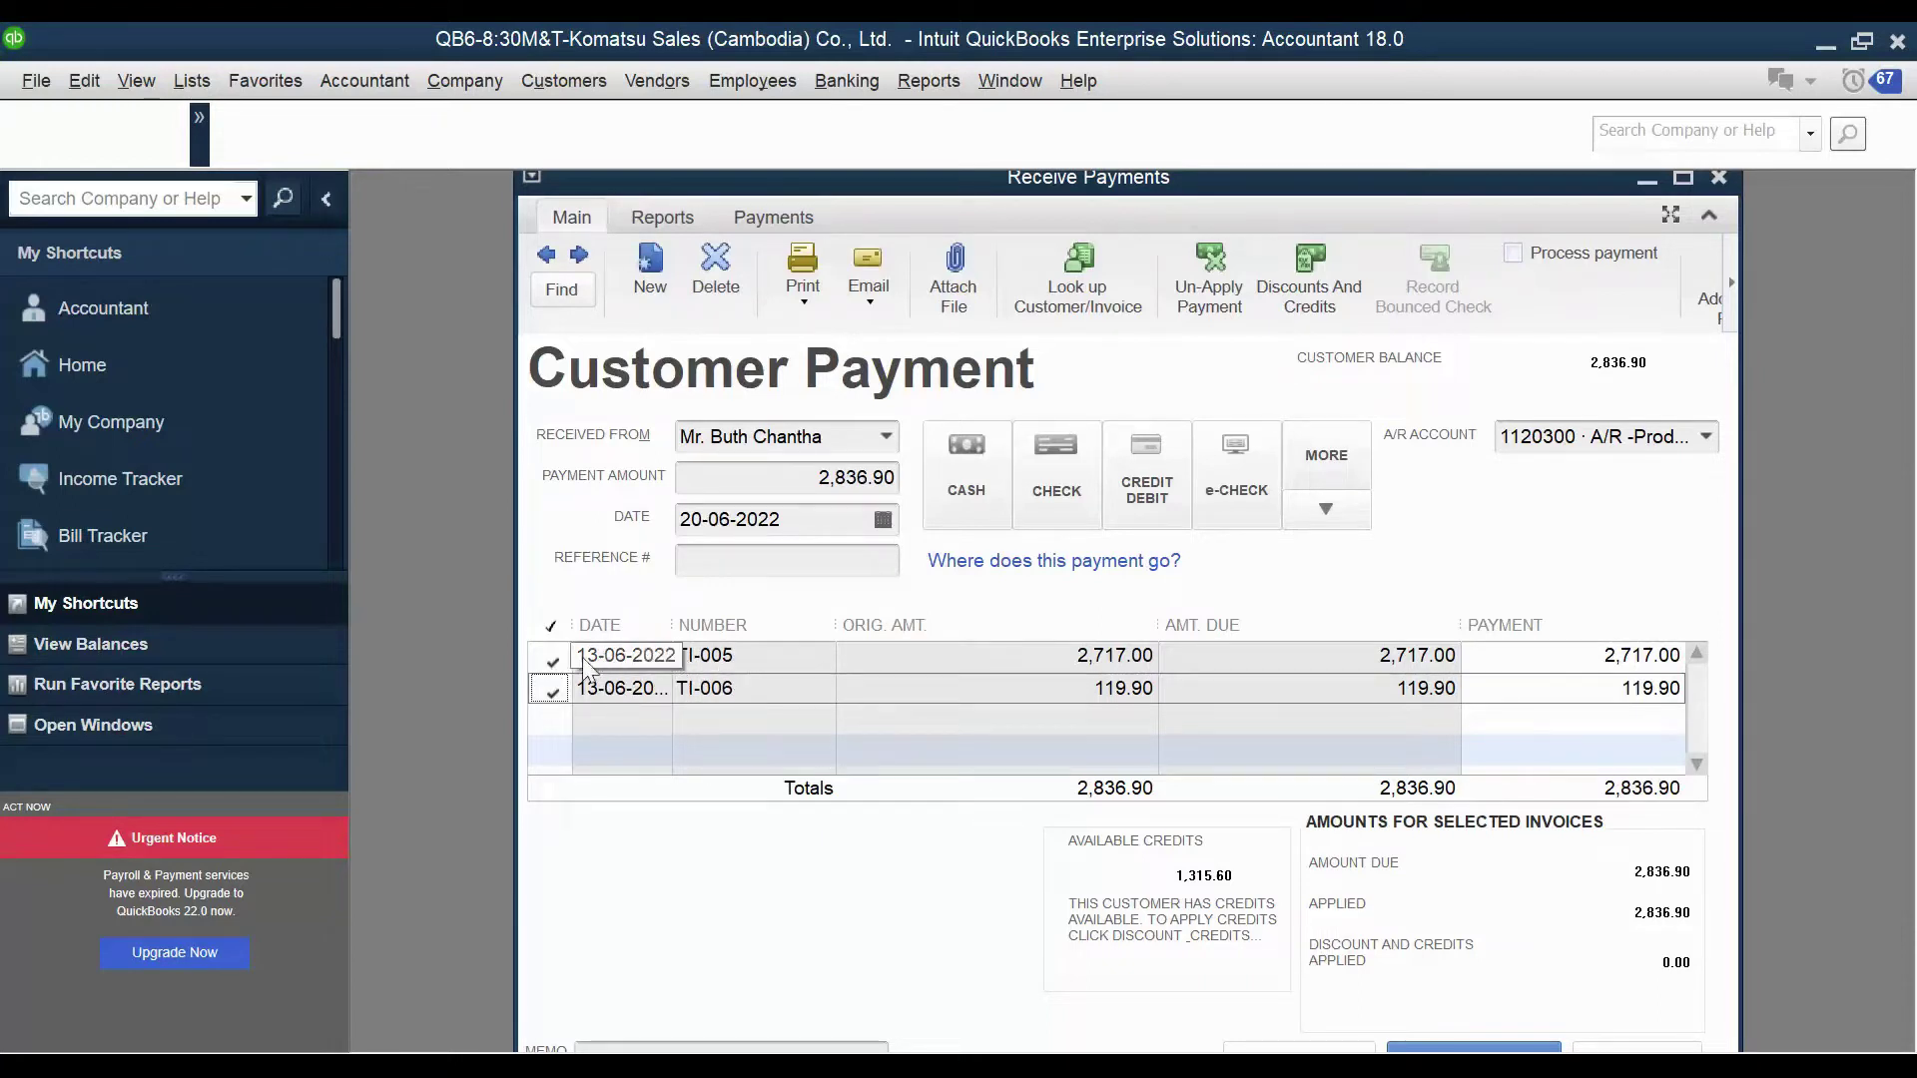
{"action": "left_click", "coordinate": [553, 657]}
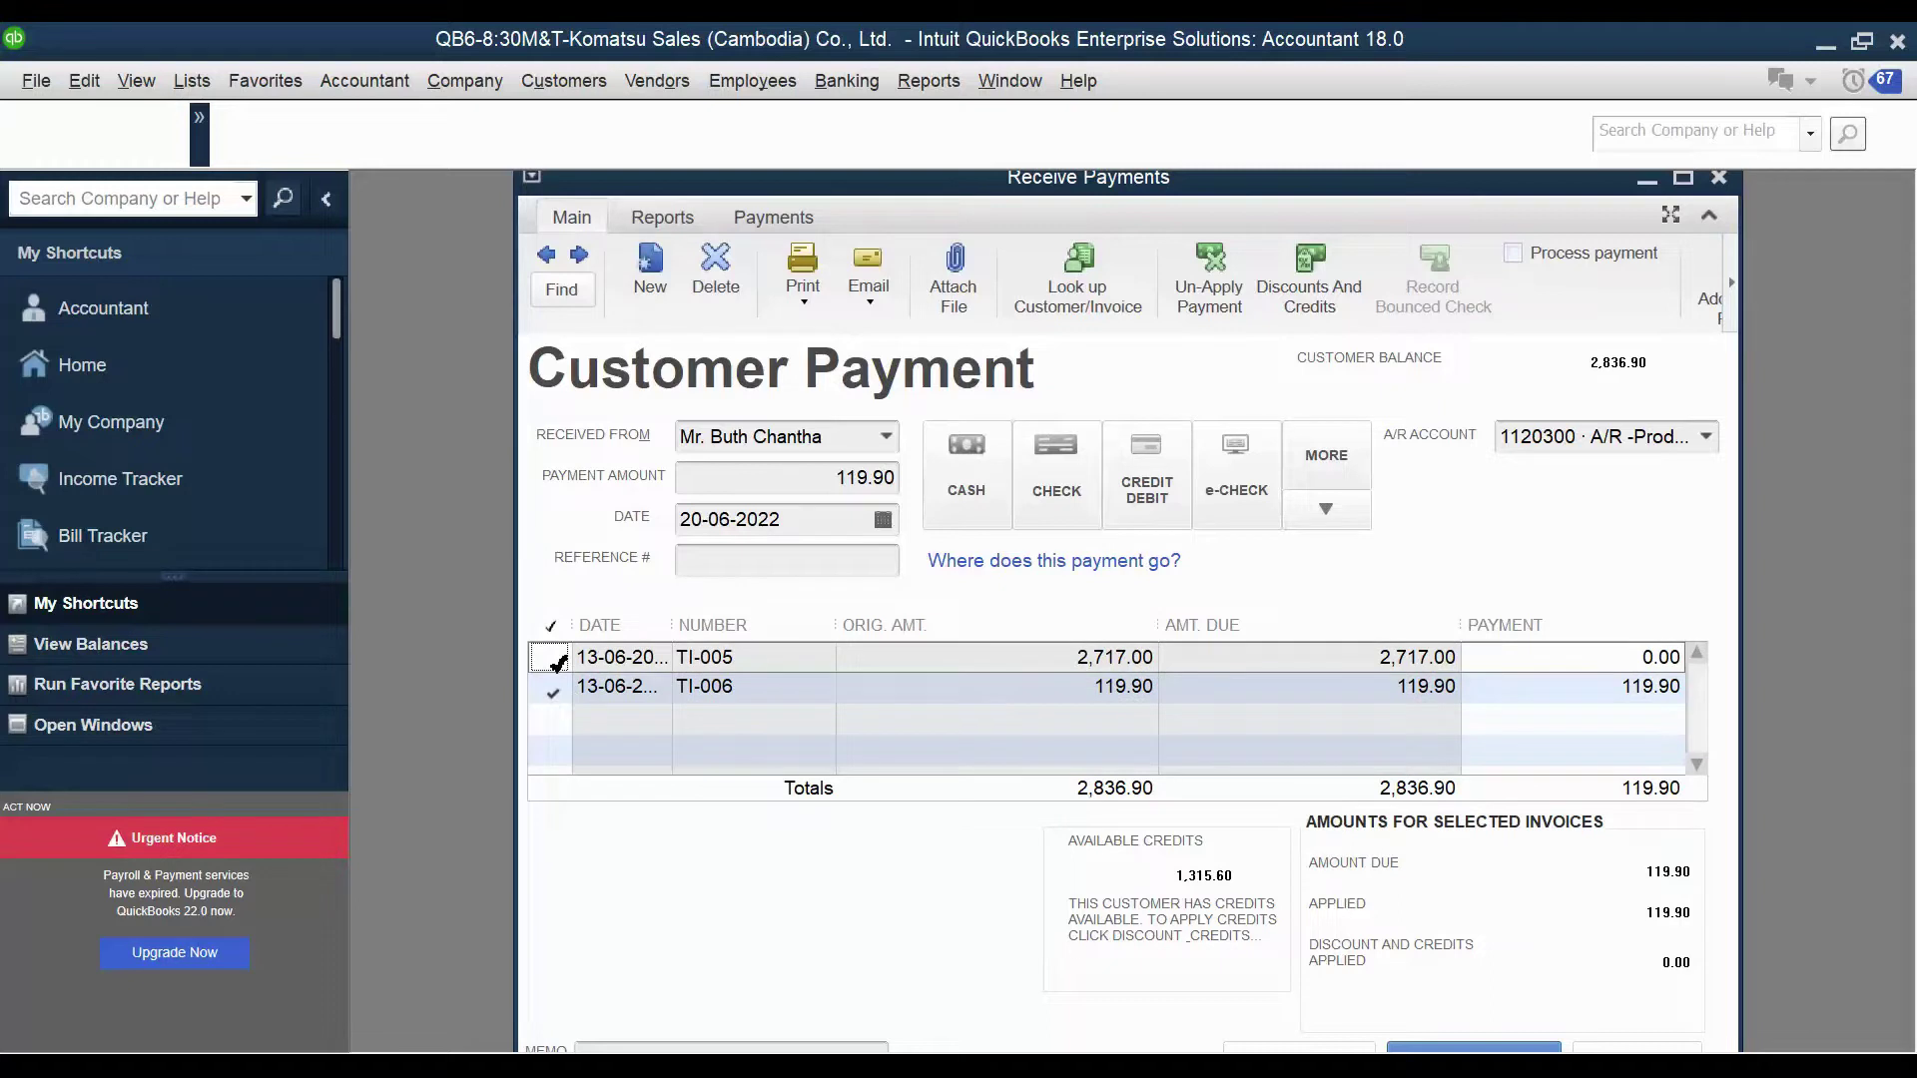
{"action": "left_click", "coordinate": [554, 657]}
{"action": "left_click", "coordinate": [563, 694]}
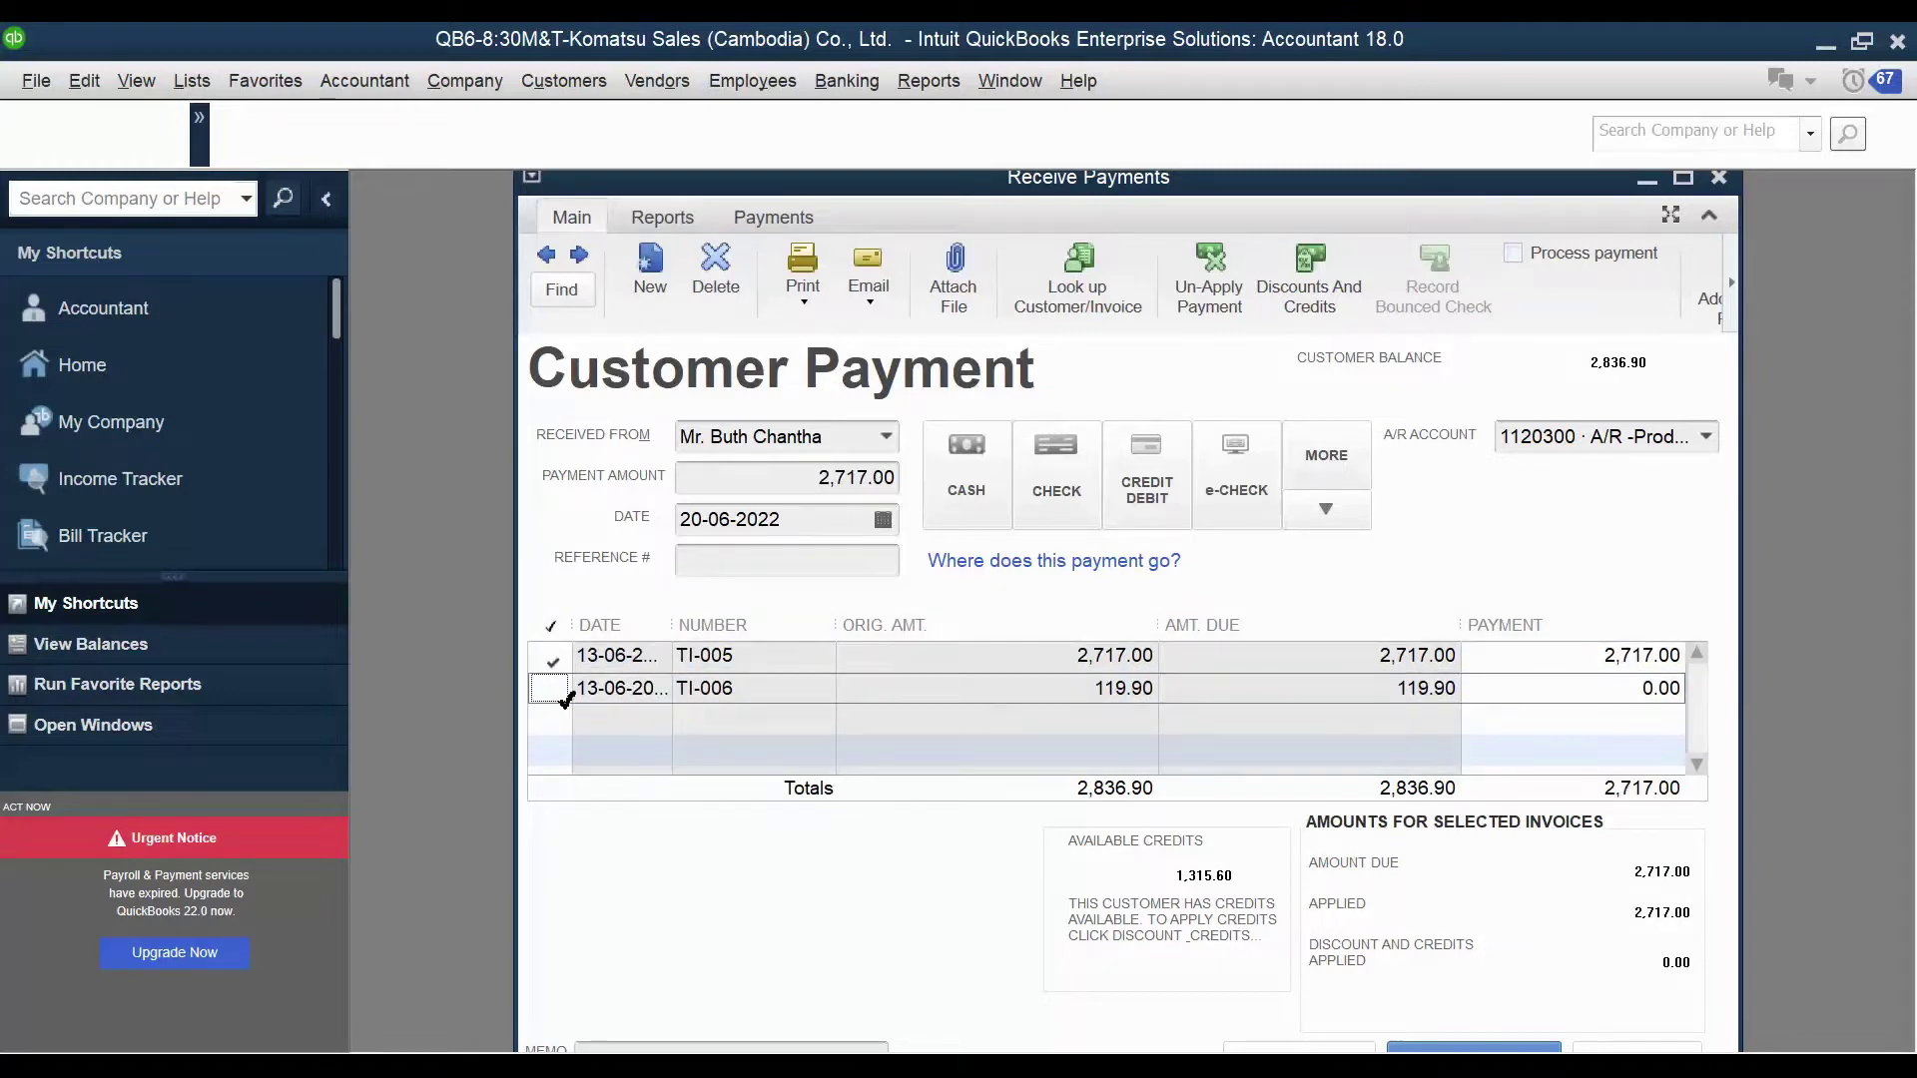
Check the customer's unpaid invoices under the other A/R accounts (A/R-Used MC, Account Receivable, A/R-New MC) and return to 1120300 A/R -Product Suport (PS).
{"action": "left_click", "coordinate": [1705, 437]}
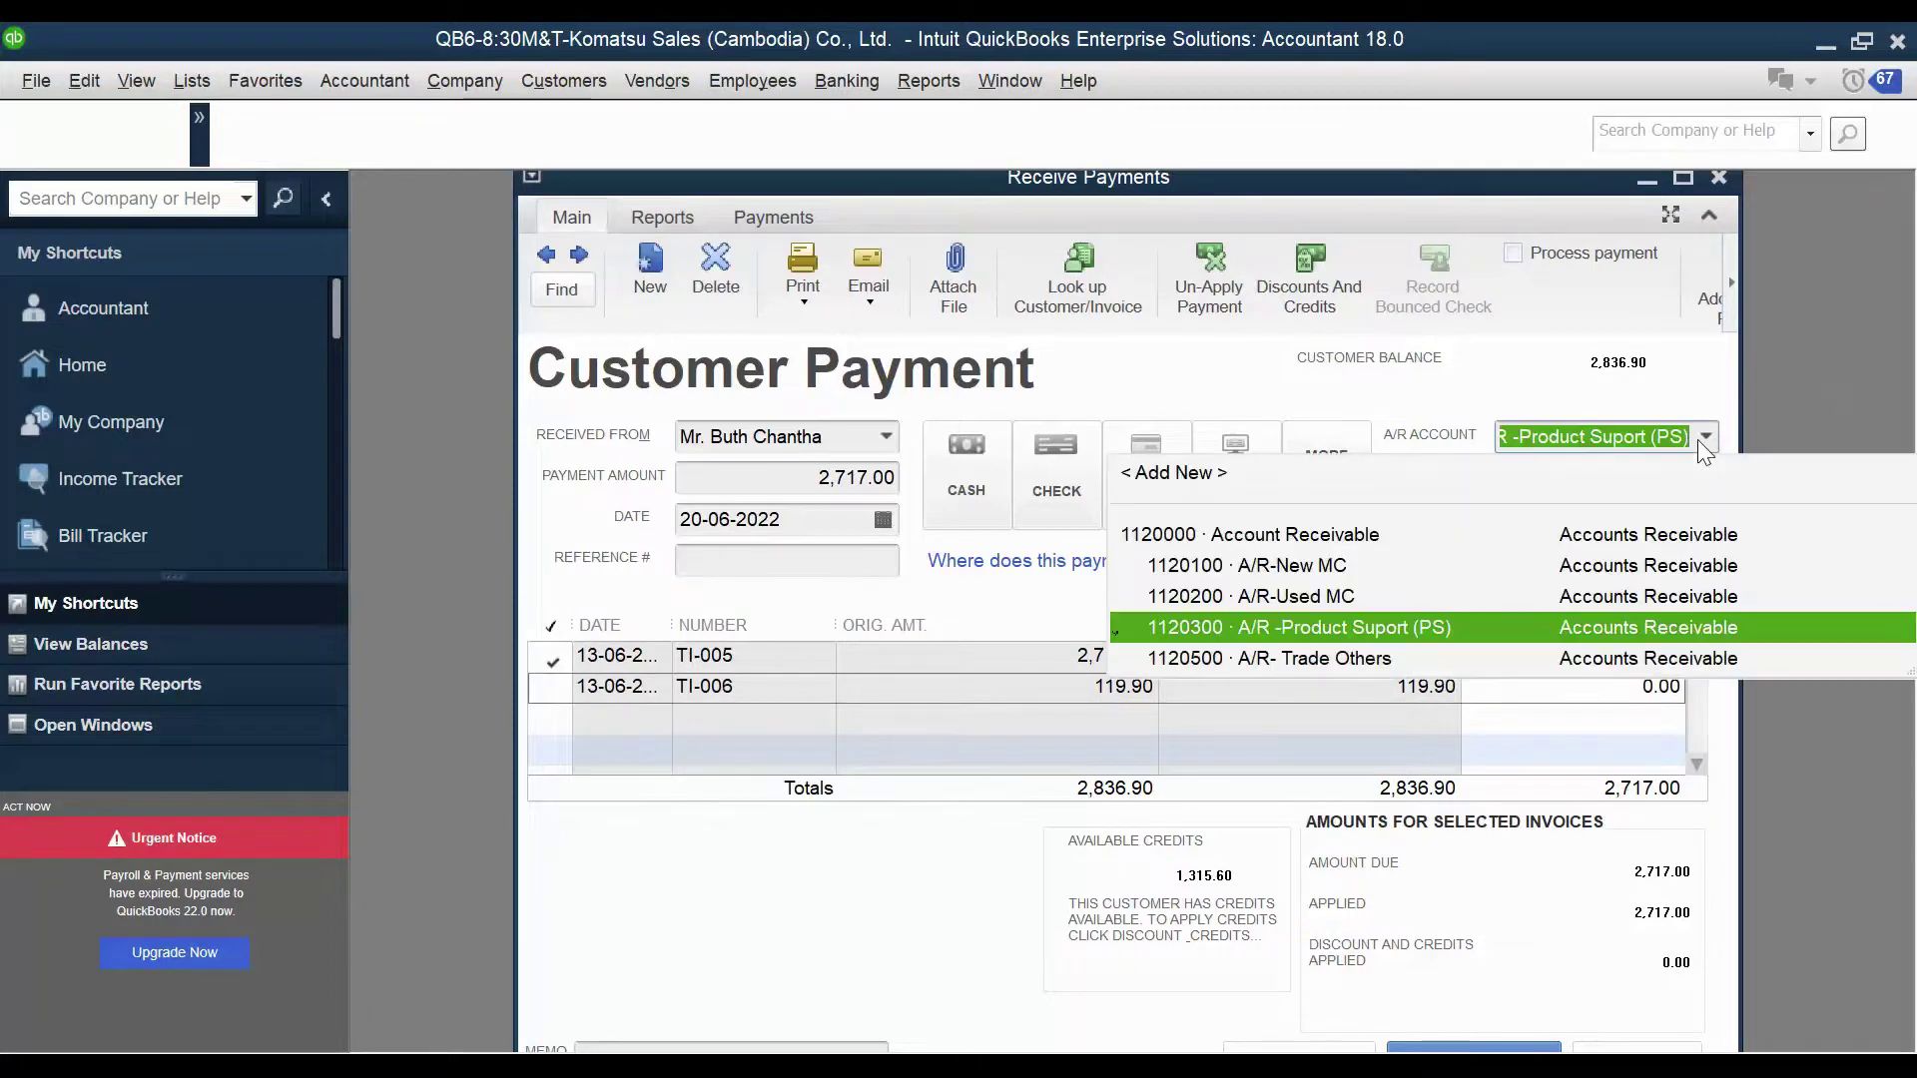
{"action": "left_click", "coordinate": [1673, 596]}
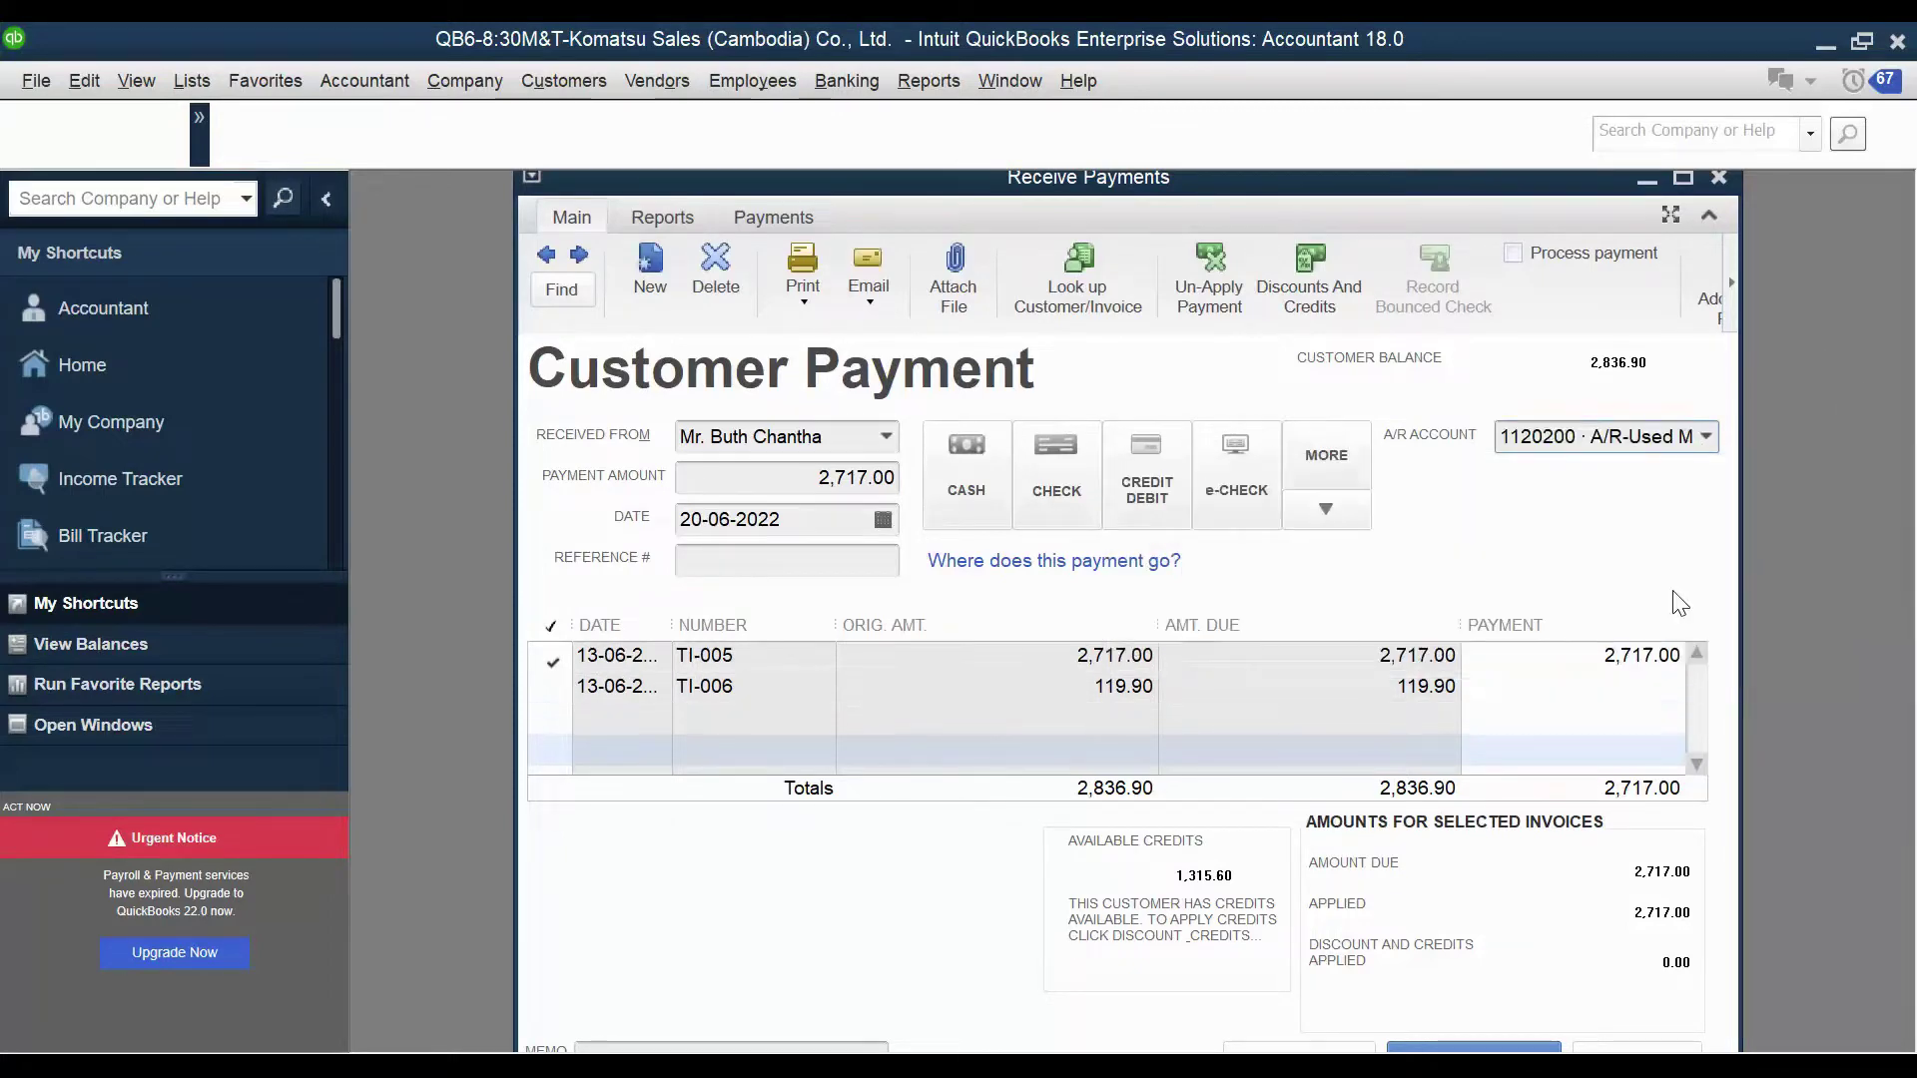
{"action": "left_click", "coordinate": [1705, 437]}
{"action": "left_click", "coordinate": [1670, 559]}
{"action": "left_click", "coordinate": [1710, 439]}
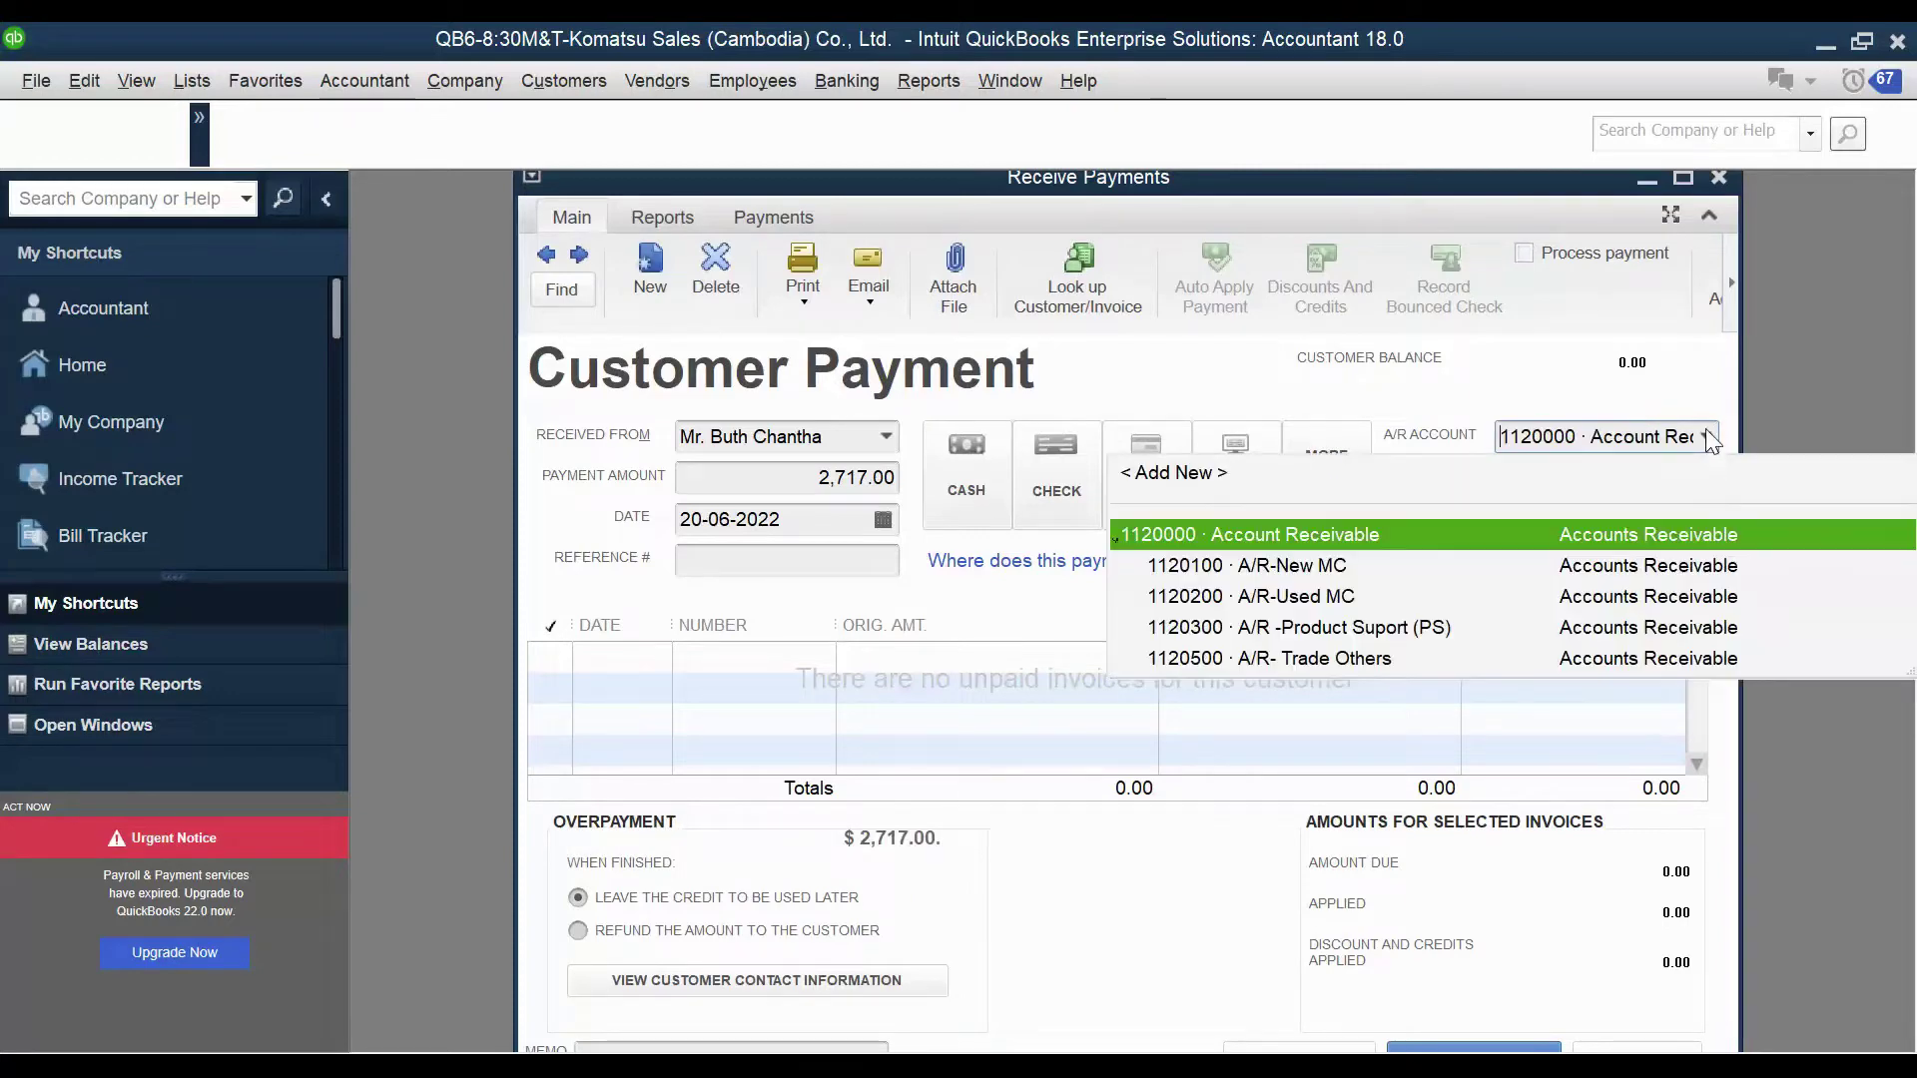
{"action": "left_click", "coordinate": [1693, 569]}
{"action": "left_click", "coordinate": [1708, 438]}
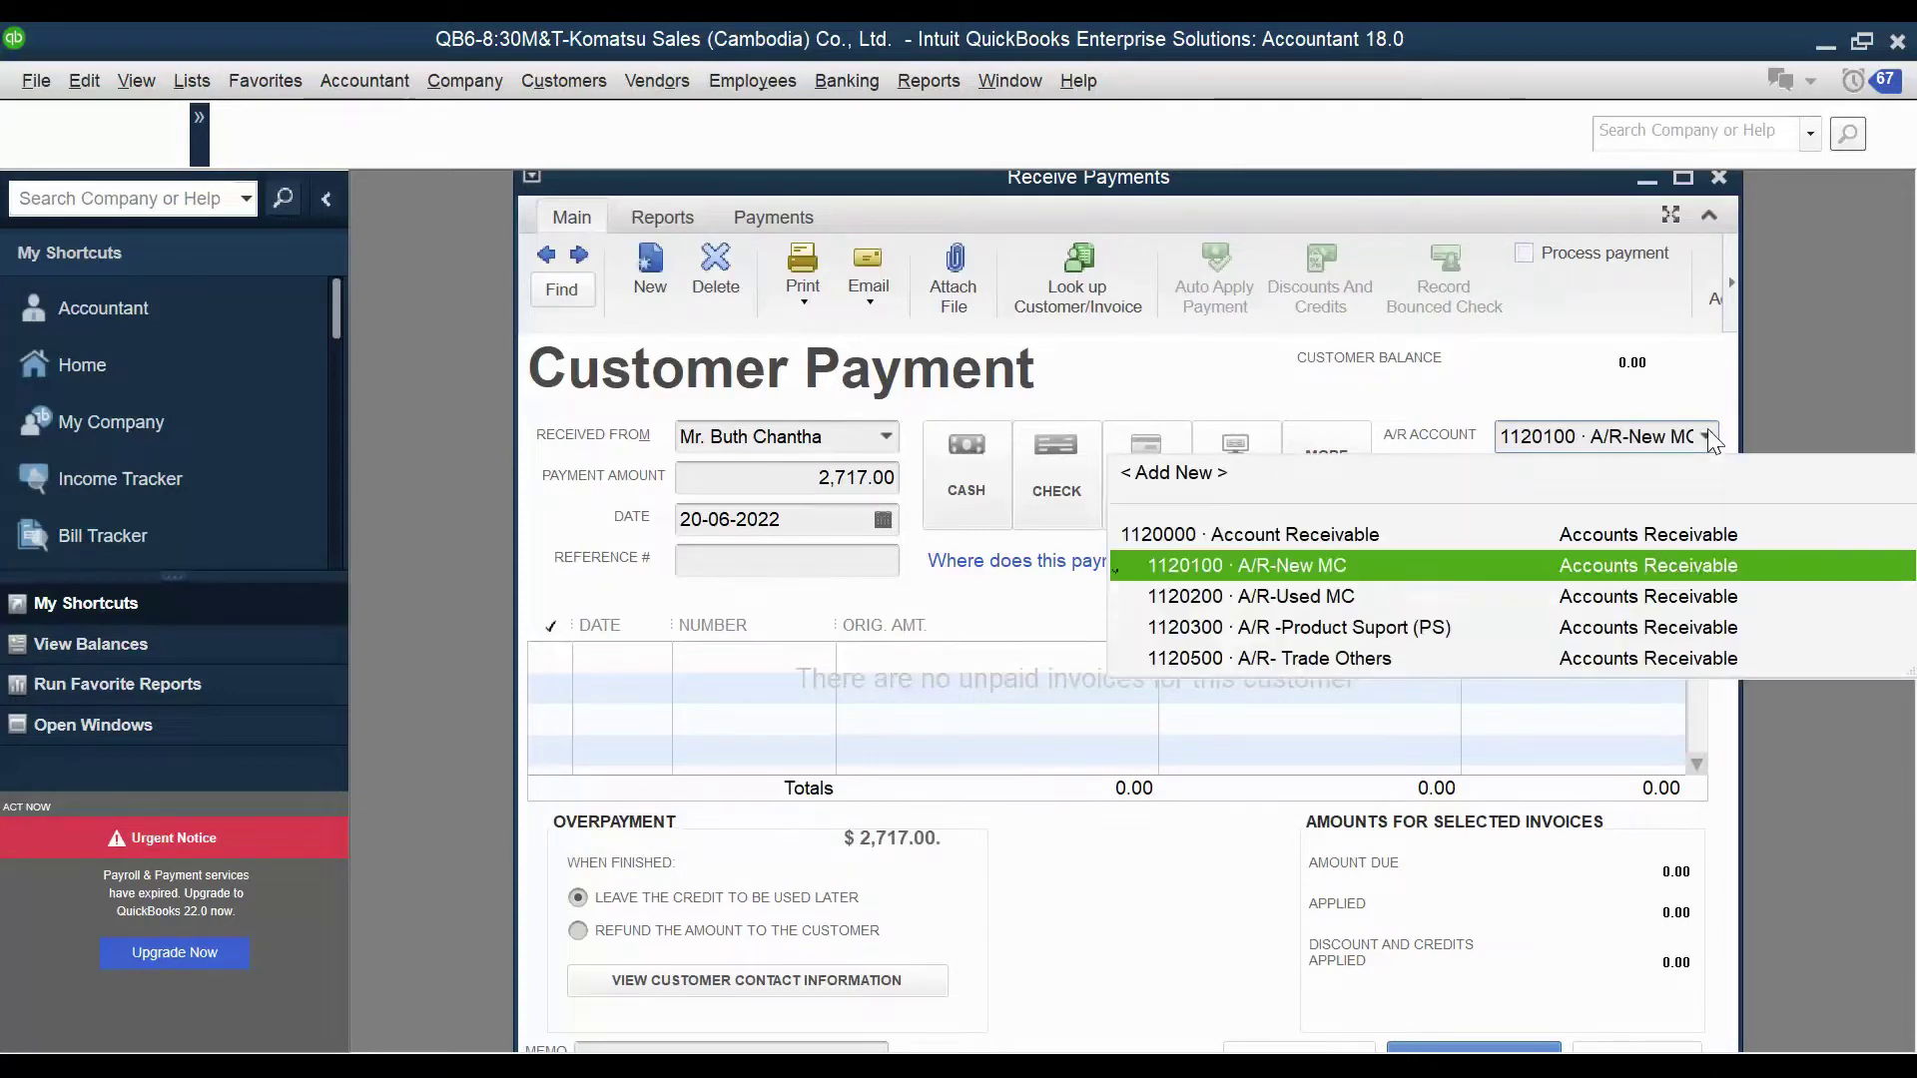
{"action": "left_click", "coordinate": [1683, 625]}
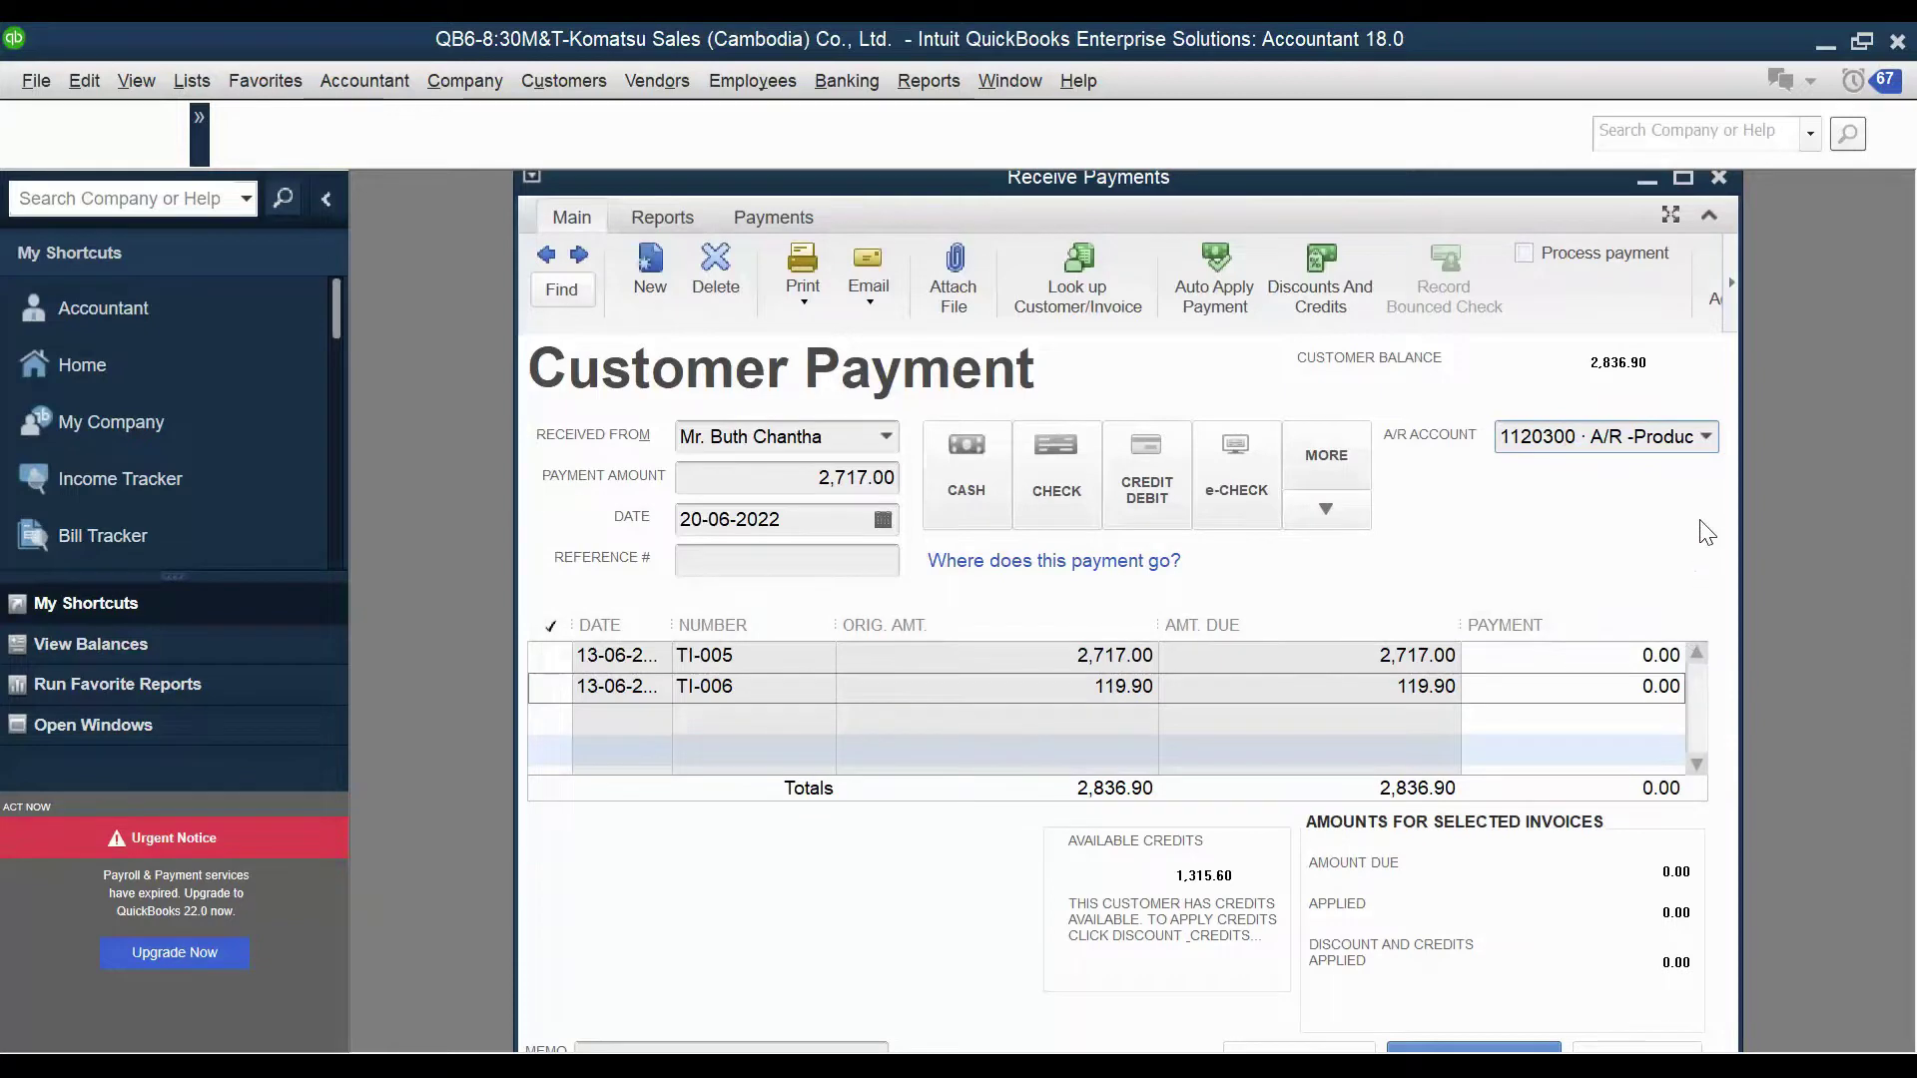
{"action": "left_click", "coordinate": [1708, 438]}
{"action": "left_click", "coordinate": [1693, 596]}
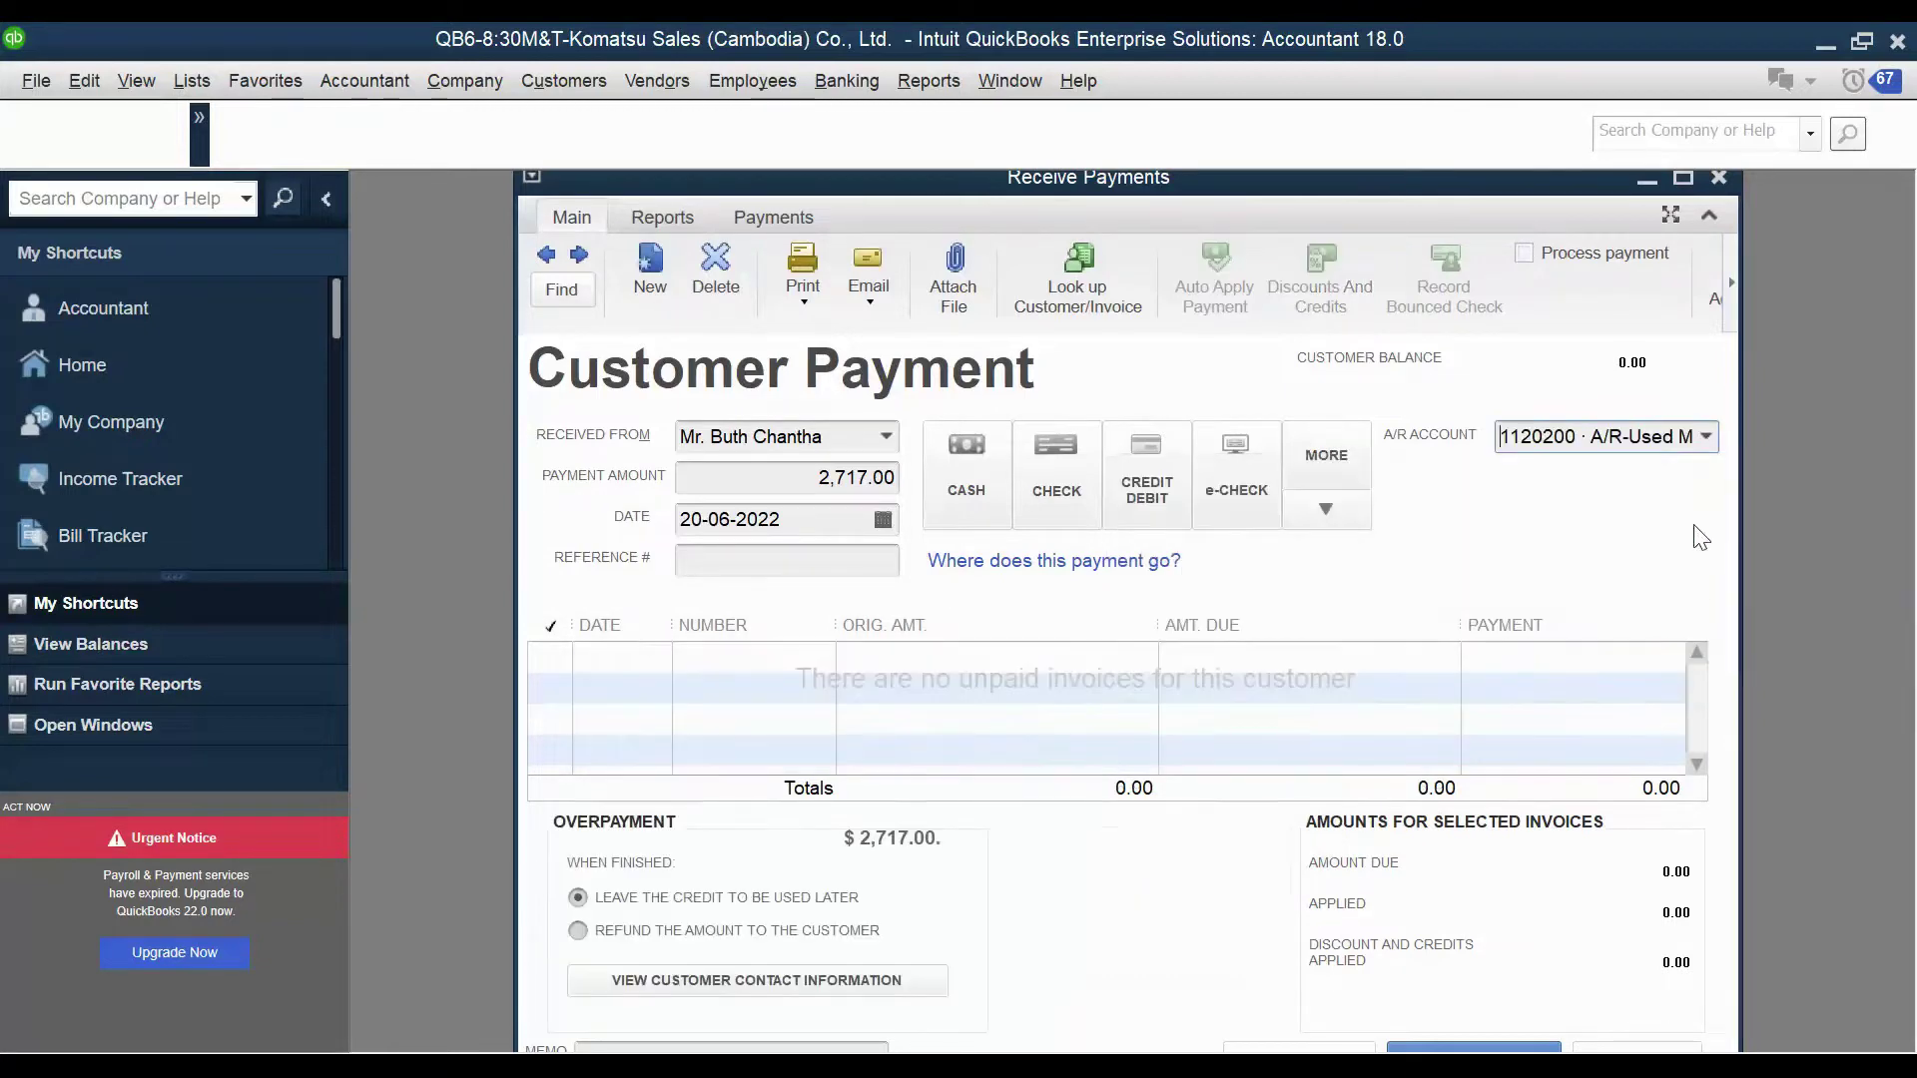
{"action": "left_click", "coordinate": [1707, 439]}
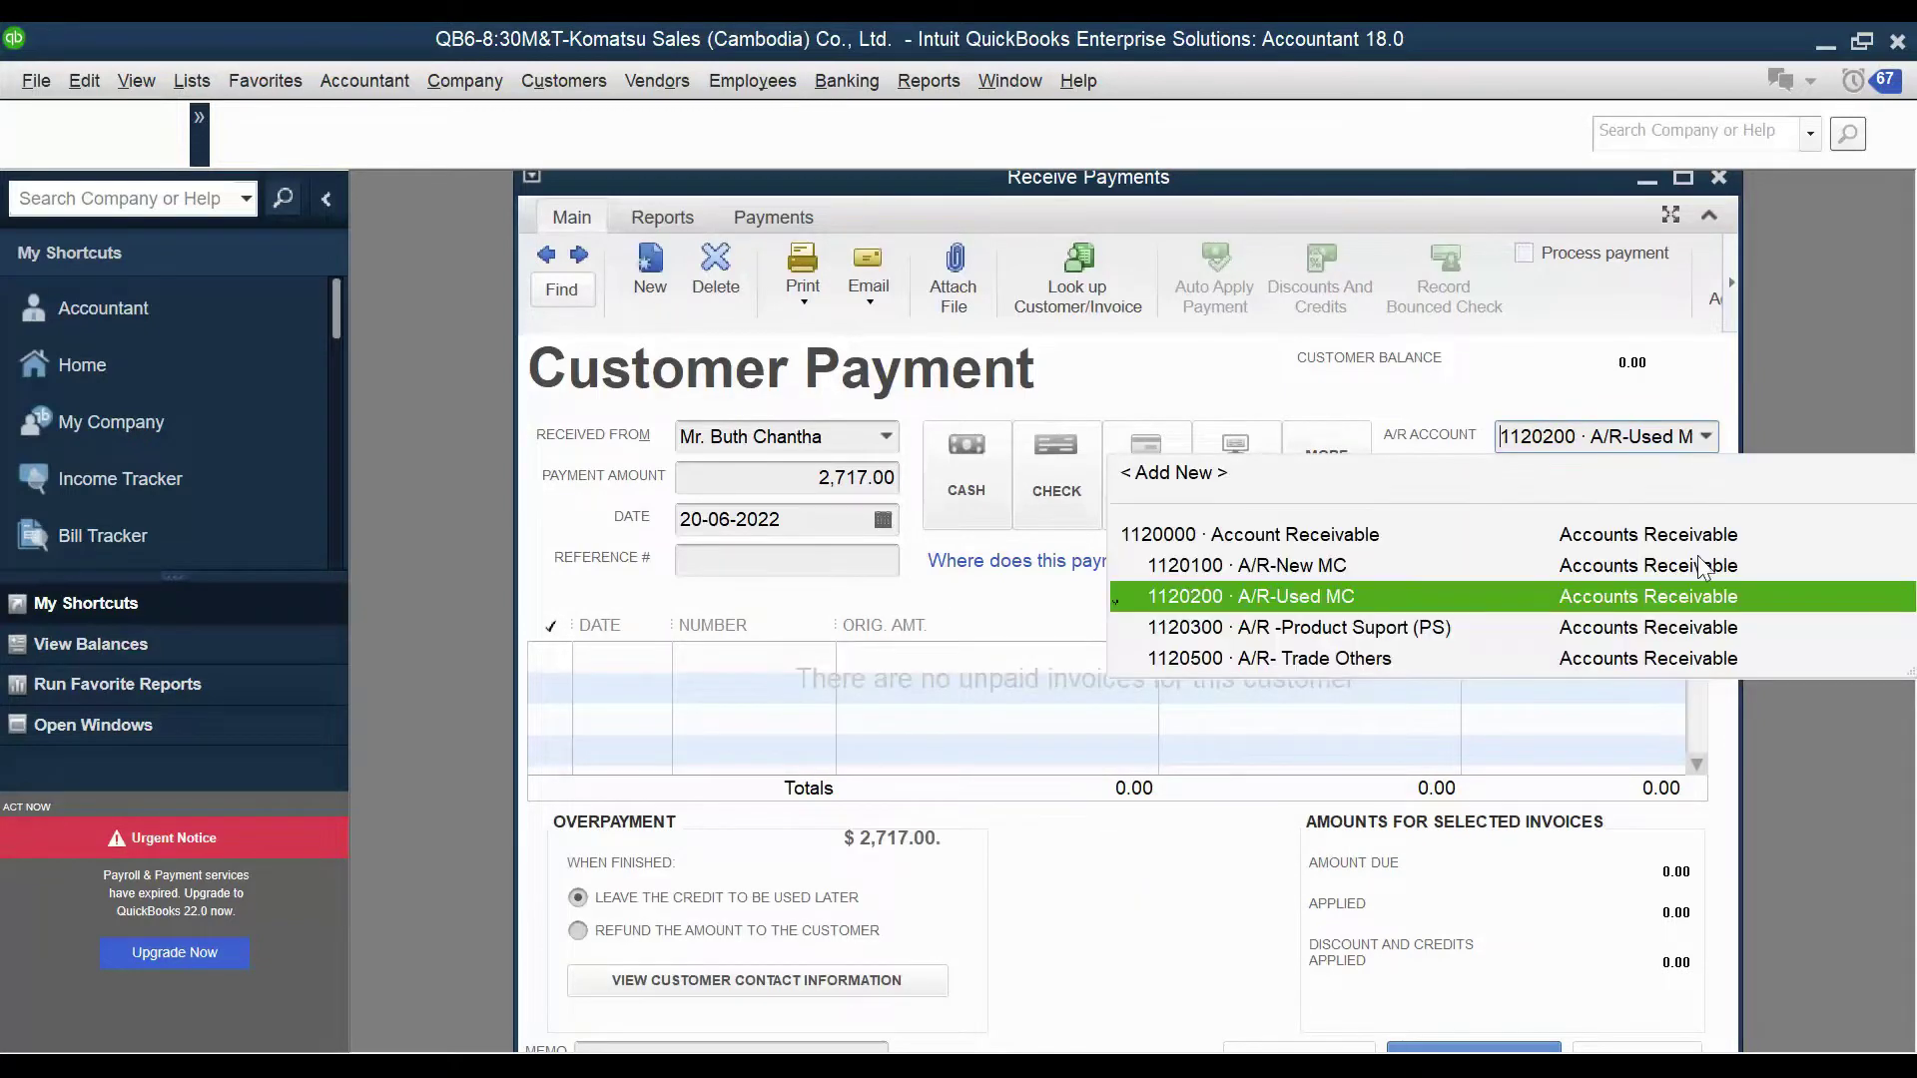
{"action": "left_click", "coordinate": [1690, 631]}
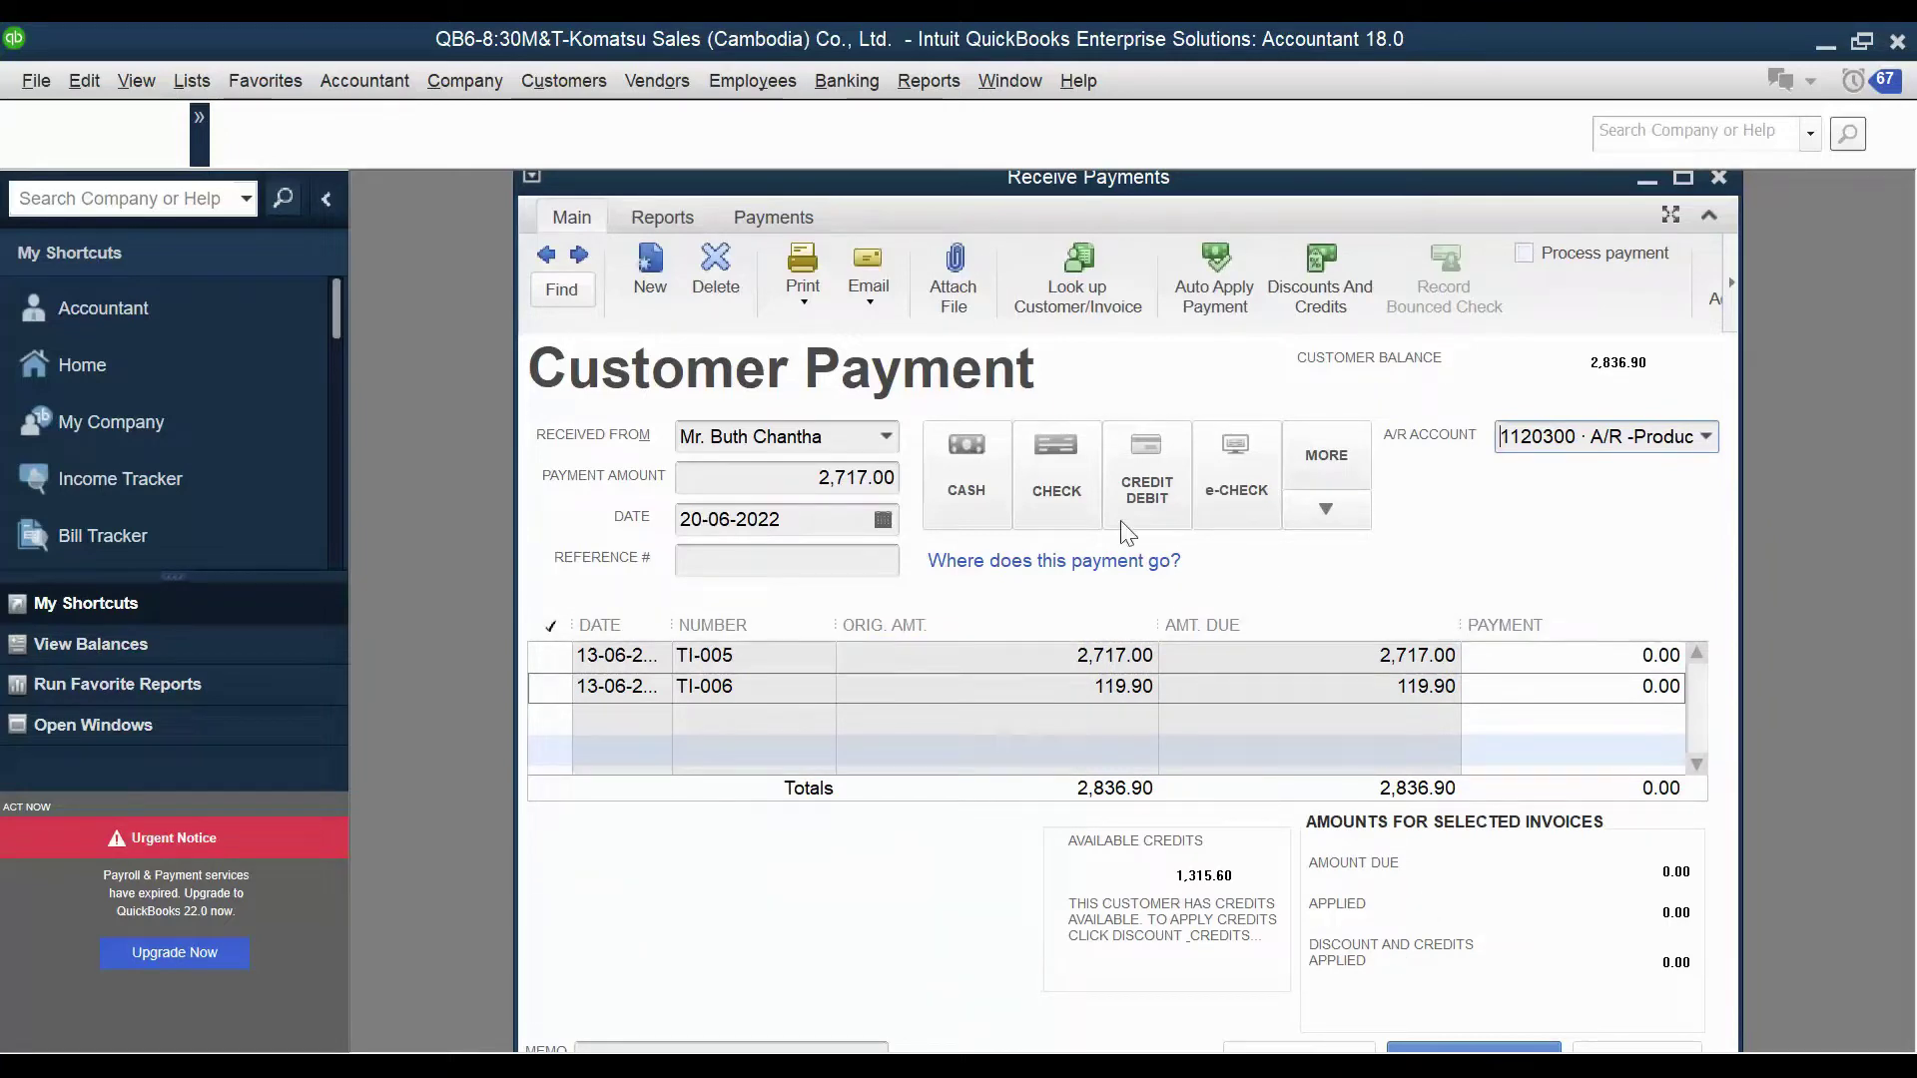
Apply 119.90 of credit CN0001 to invoice TI-006 and mark invoice TI-005 for payment.
{"action": "left_click", "coordinate": [1323, 291]}
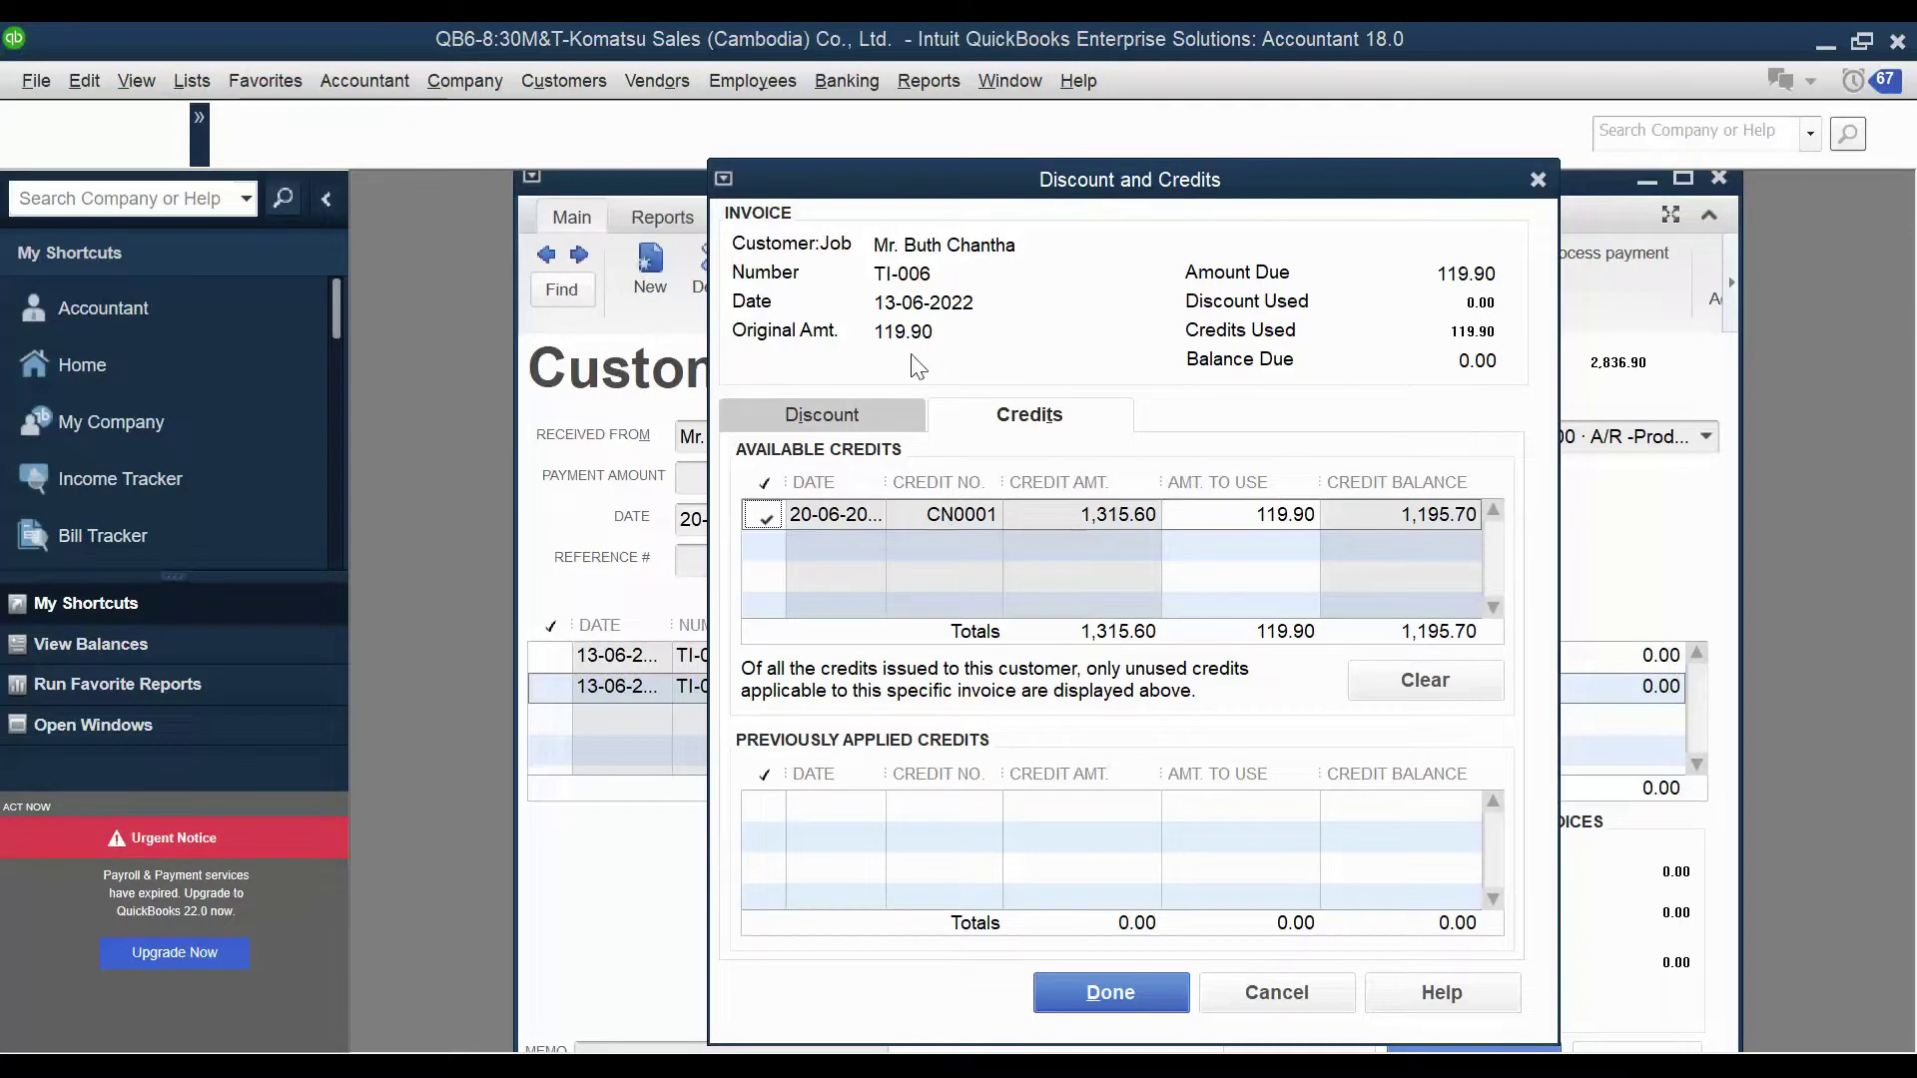
{"action": "left_click", "coordinate": [1088, 994]}
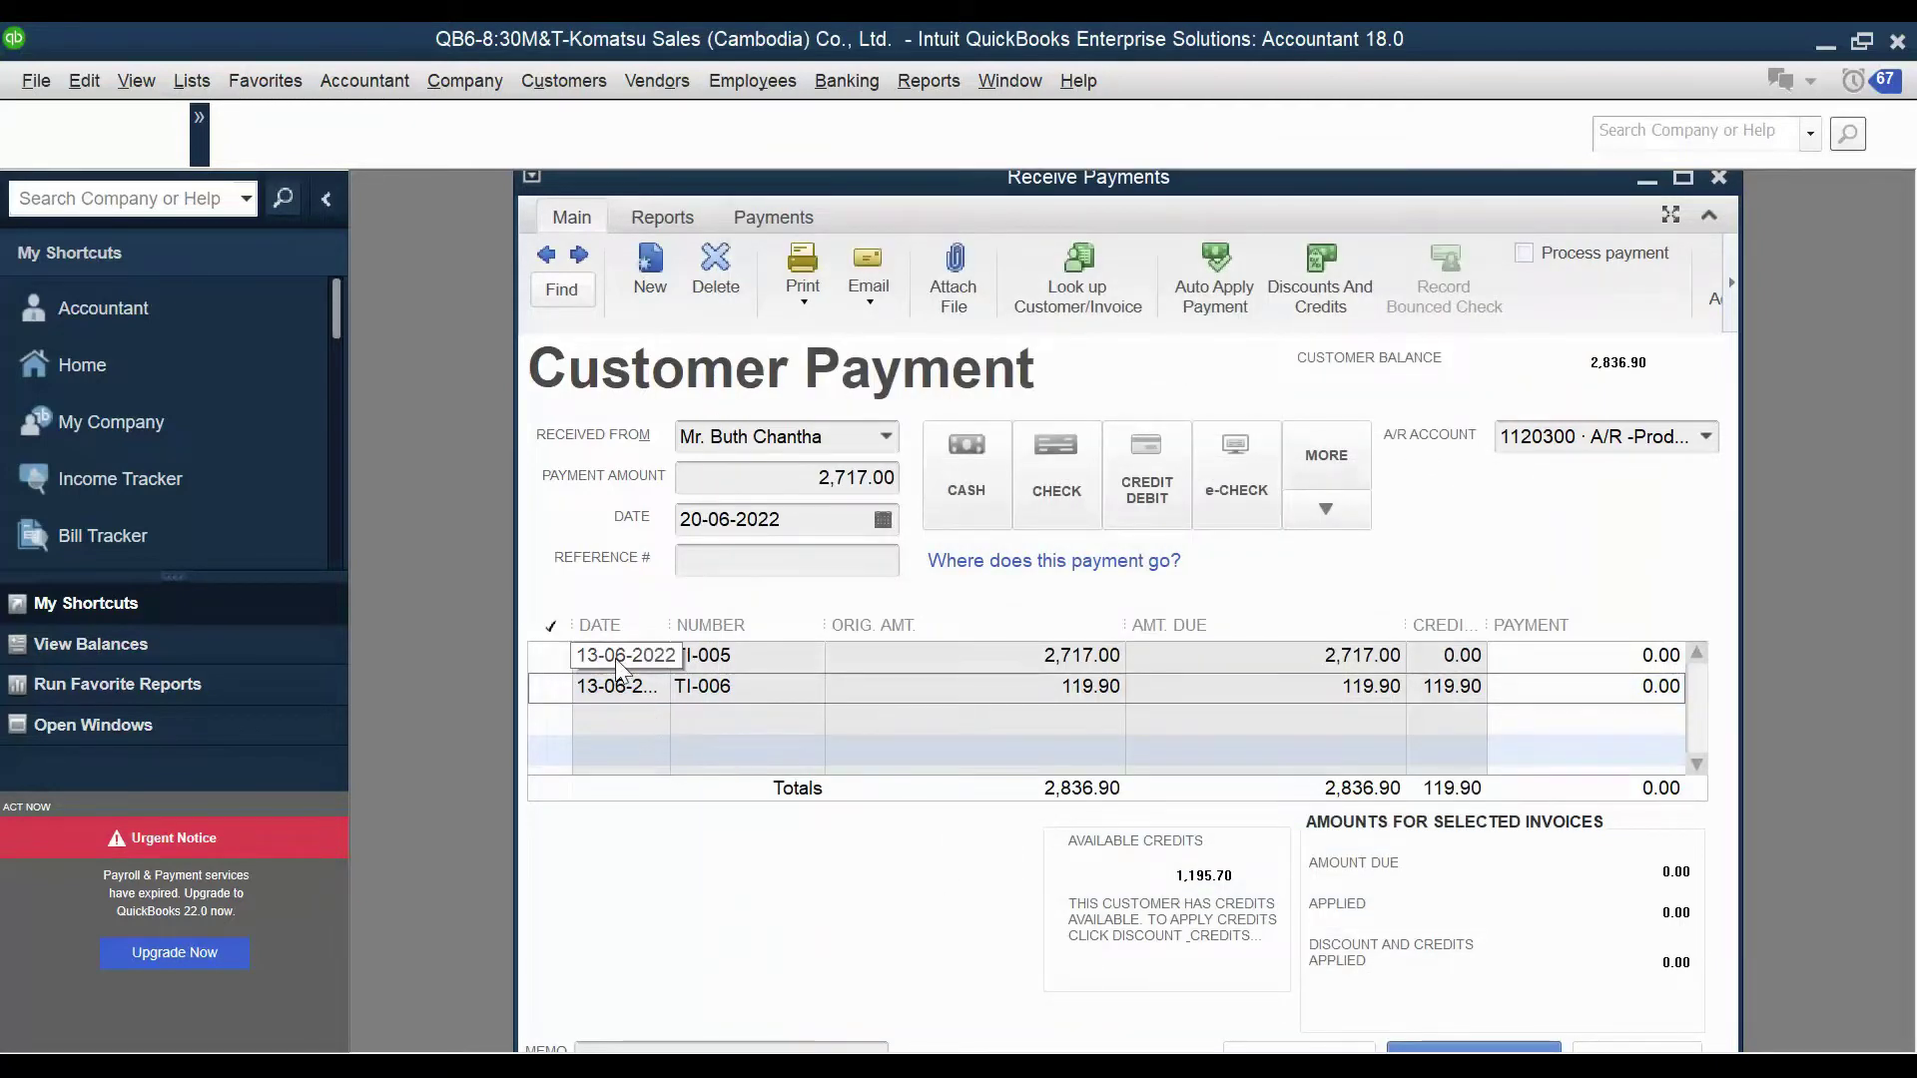
{"action": "left_click", "coordinate": [562, 655]}
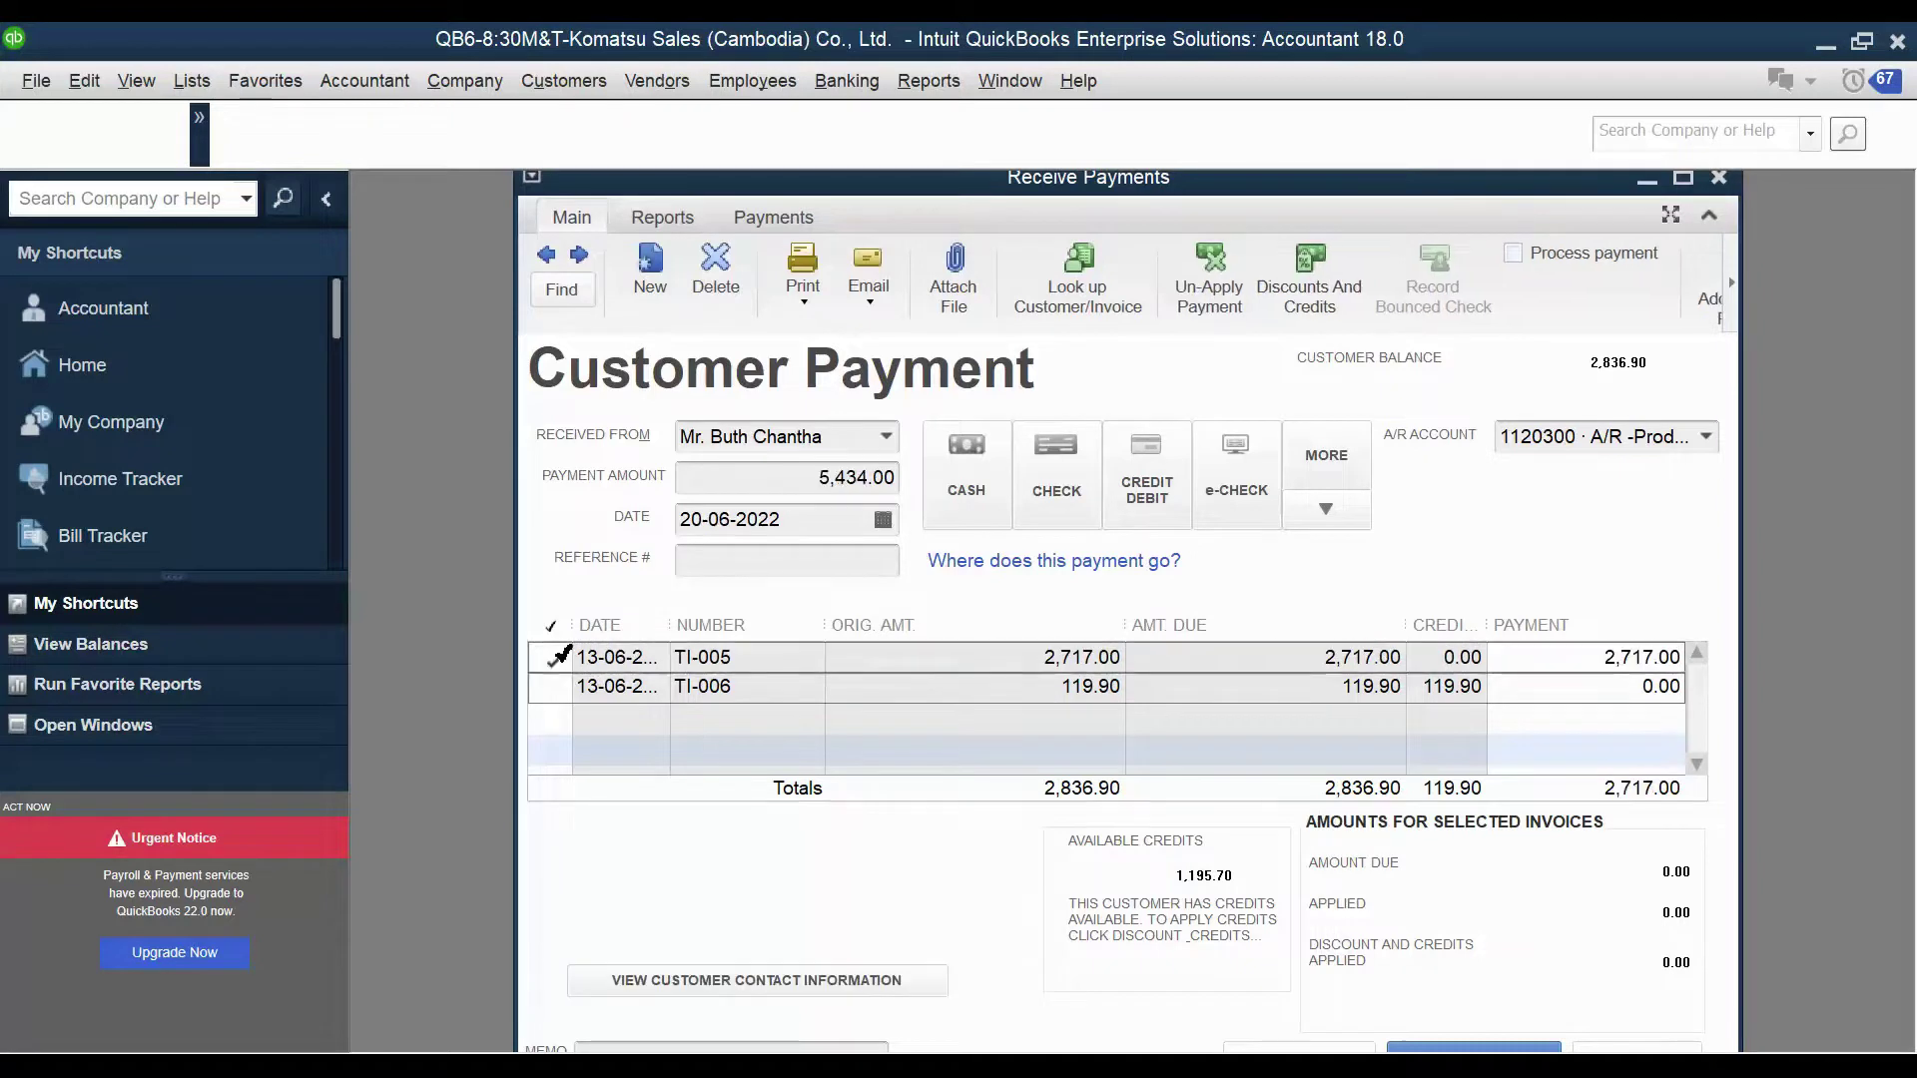
Try twice to mark invoice TI-006 for payment as well, and recheck the credit CN0001 applied to it.
{"action": "left_click", "coordinate": [564, 682]}
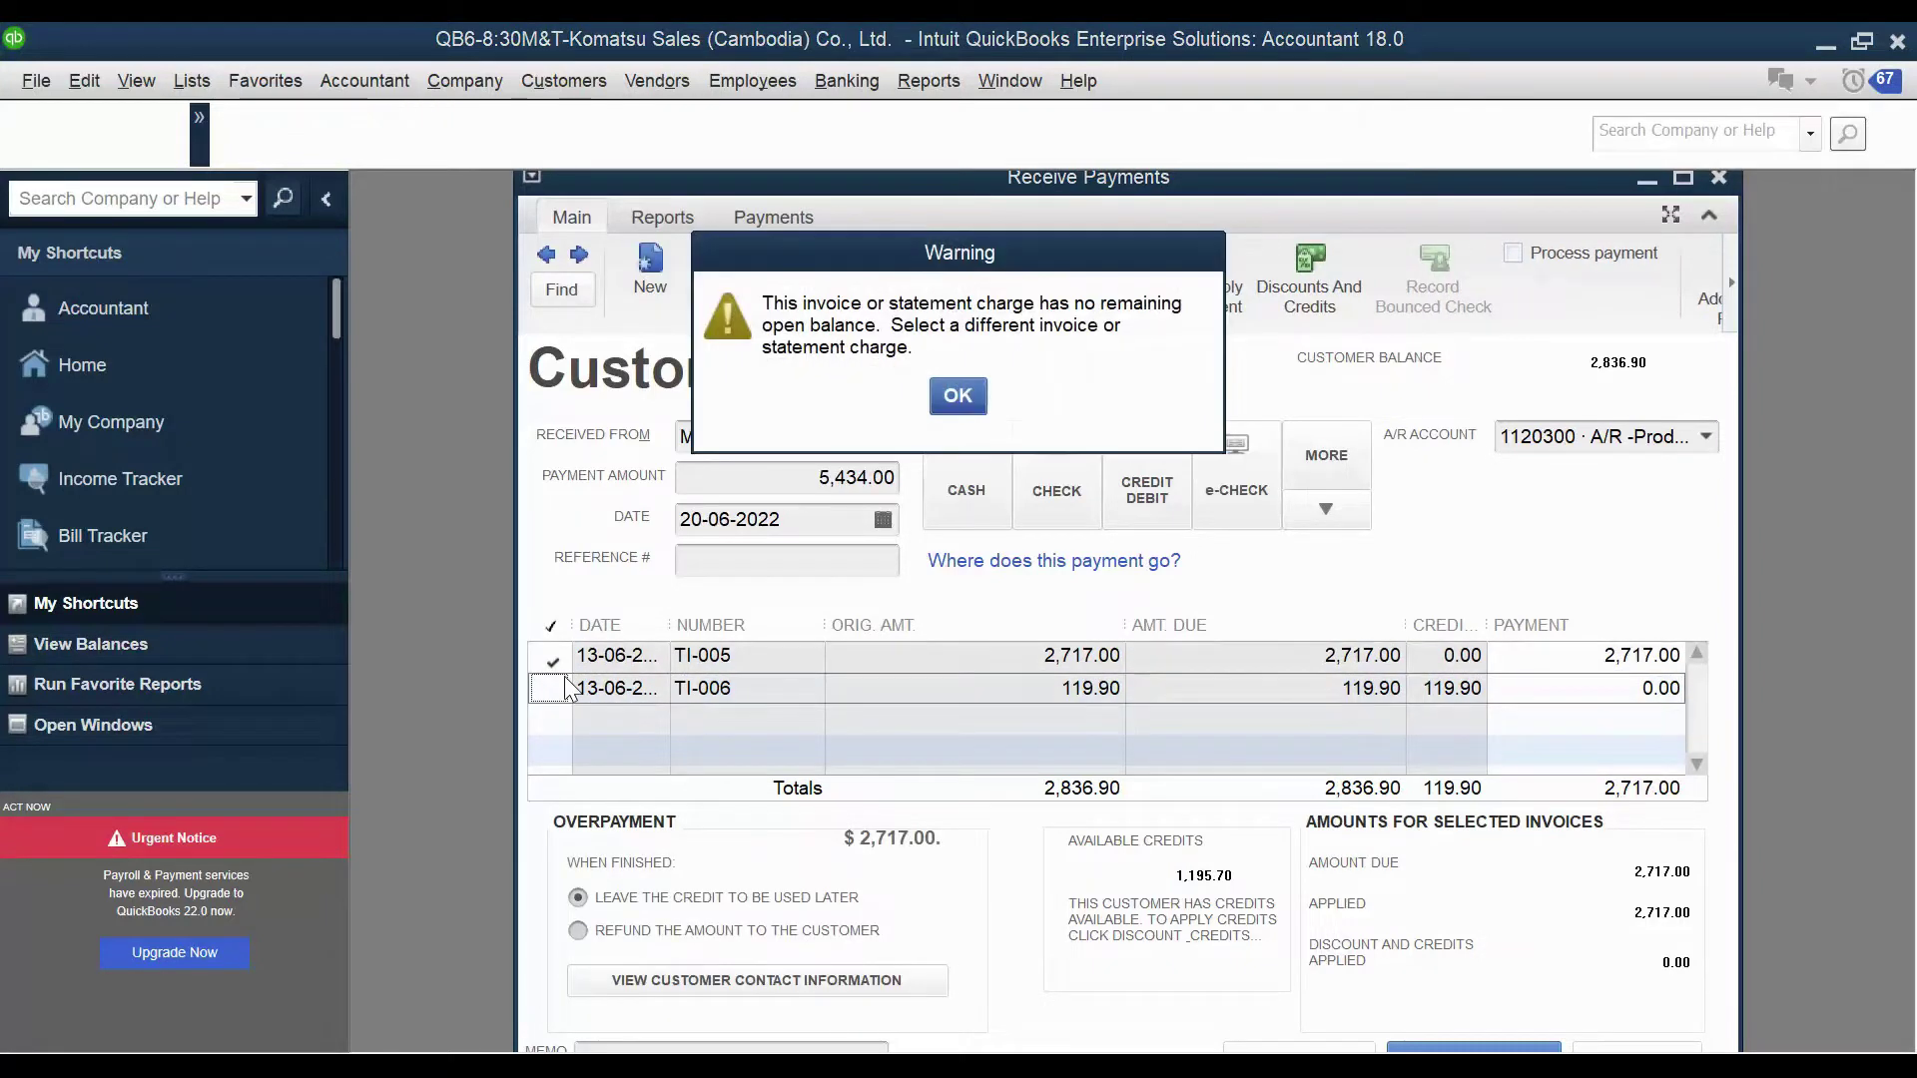
{"action": "left_click", "coordinate": [960, 409]}
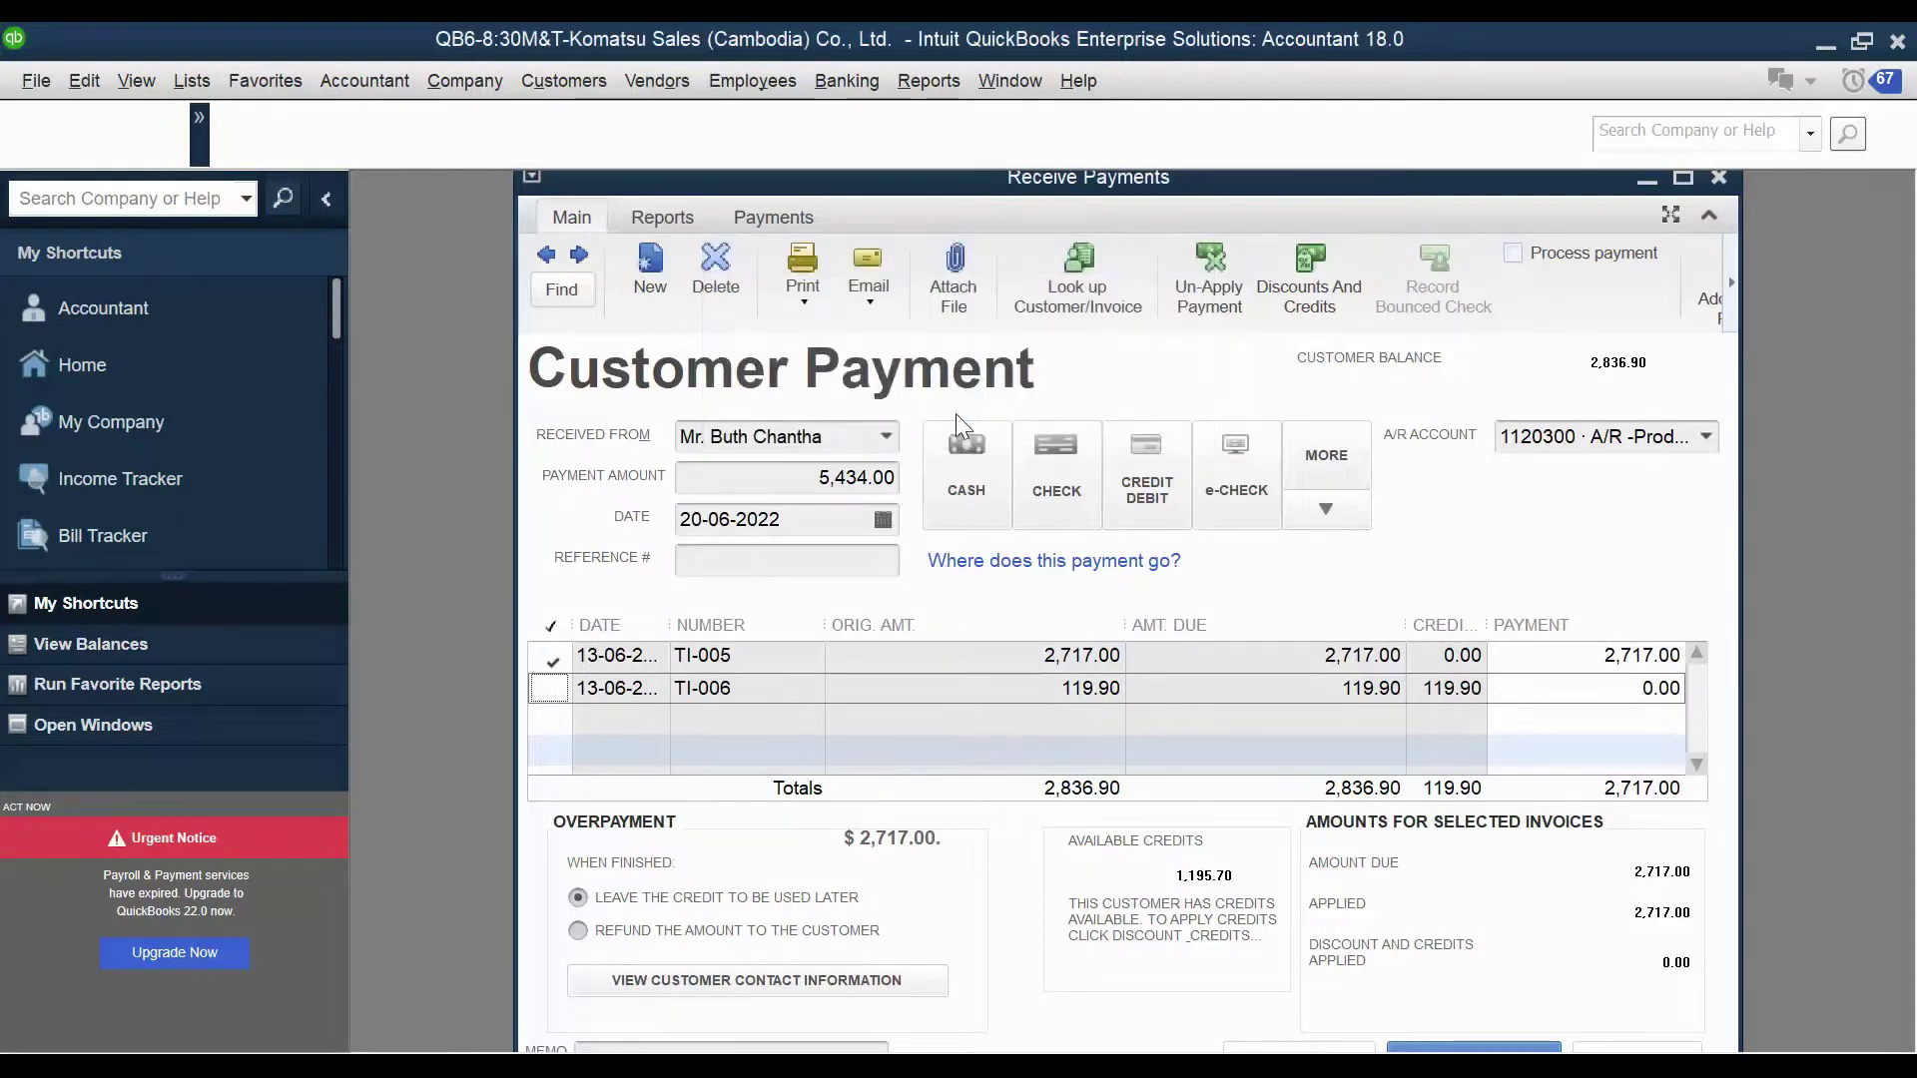
{"action": "left_click", "coordinate": [549, 688]}
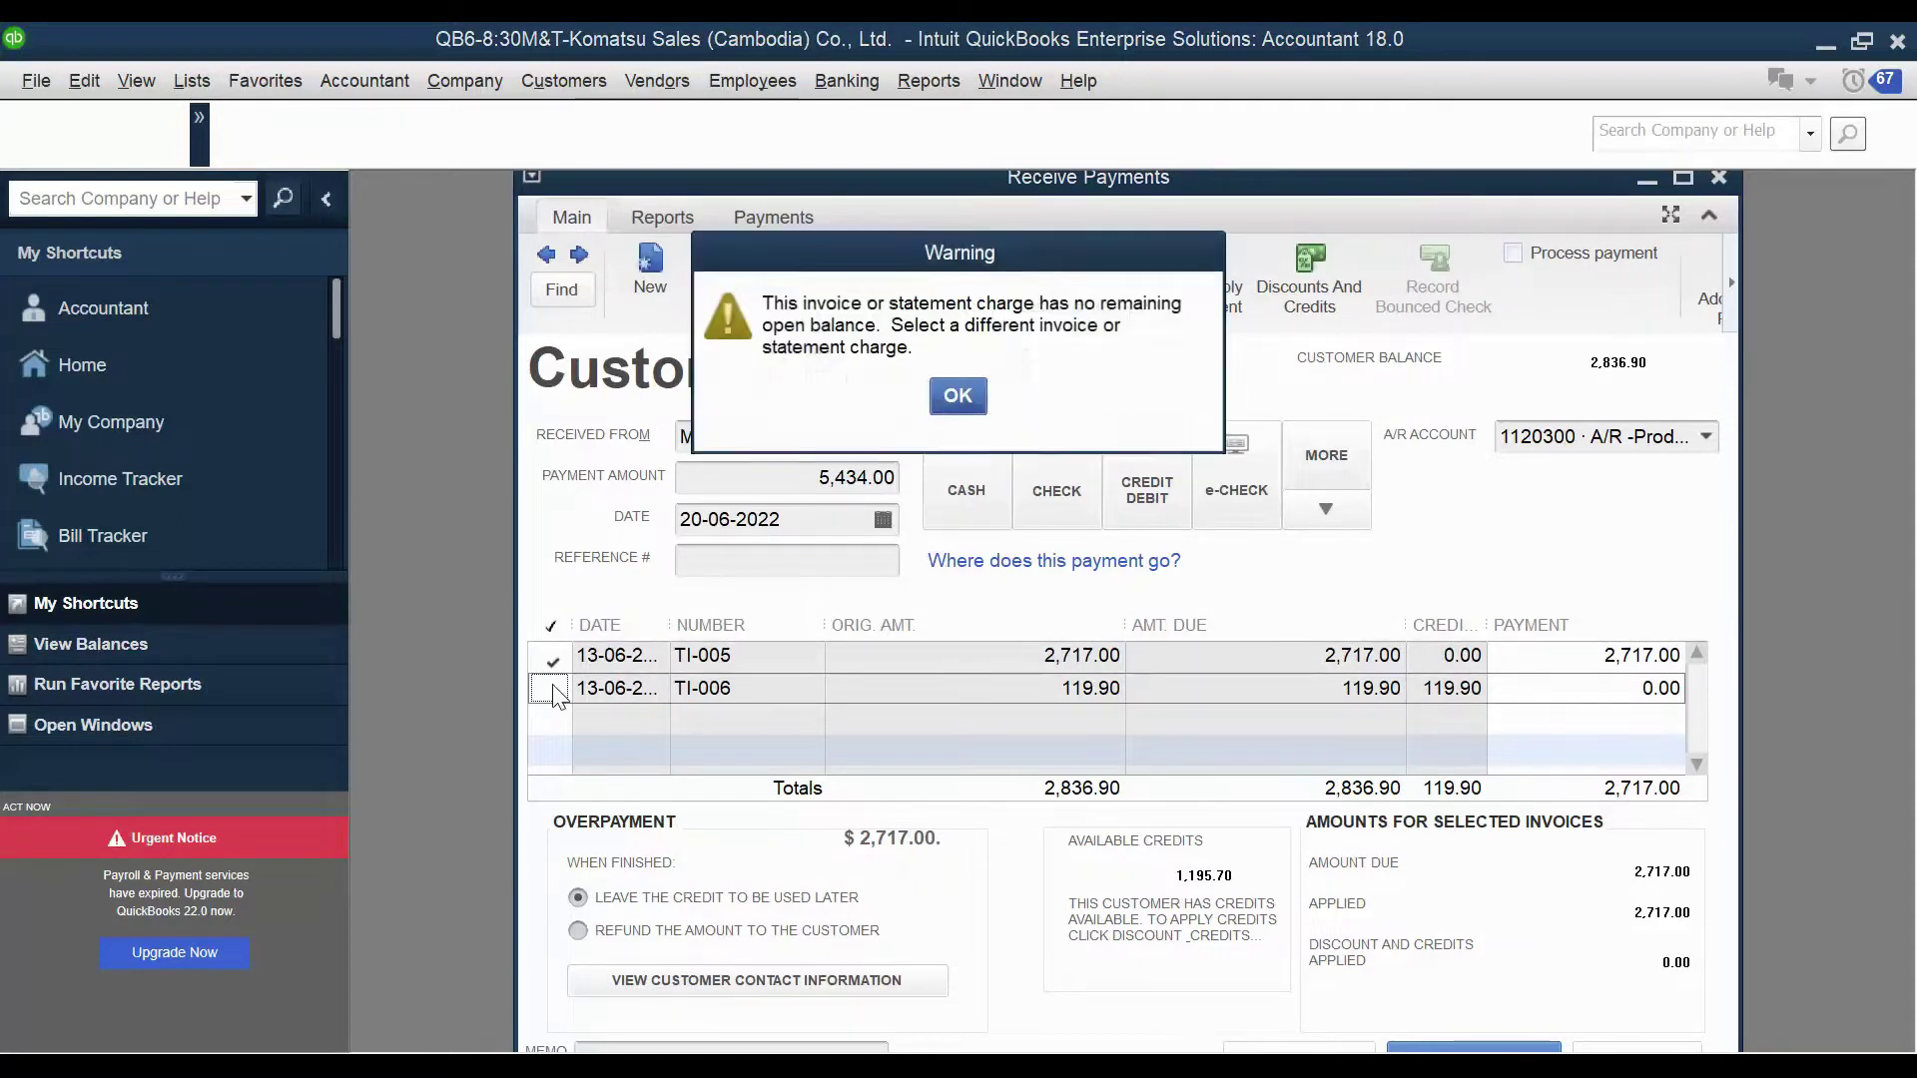
{"action": "left_click", "coordinate": [957, 395]}
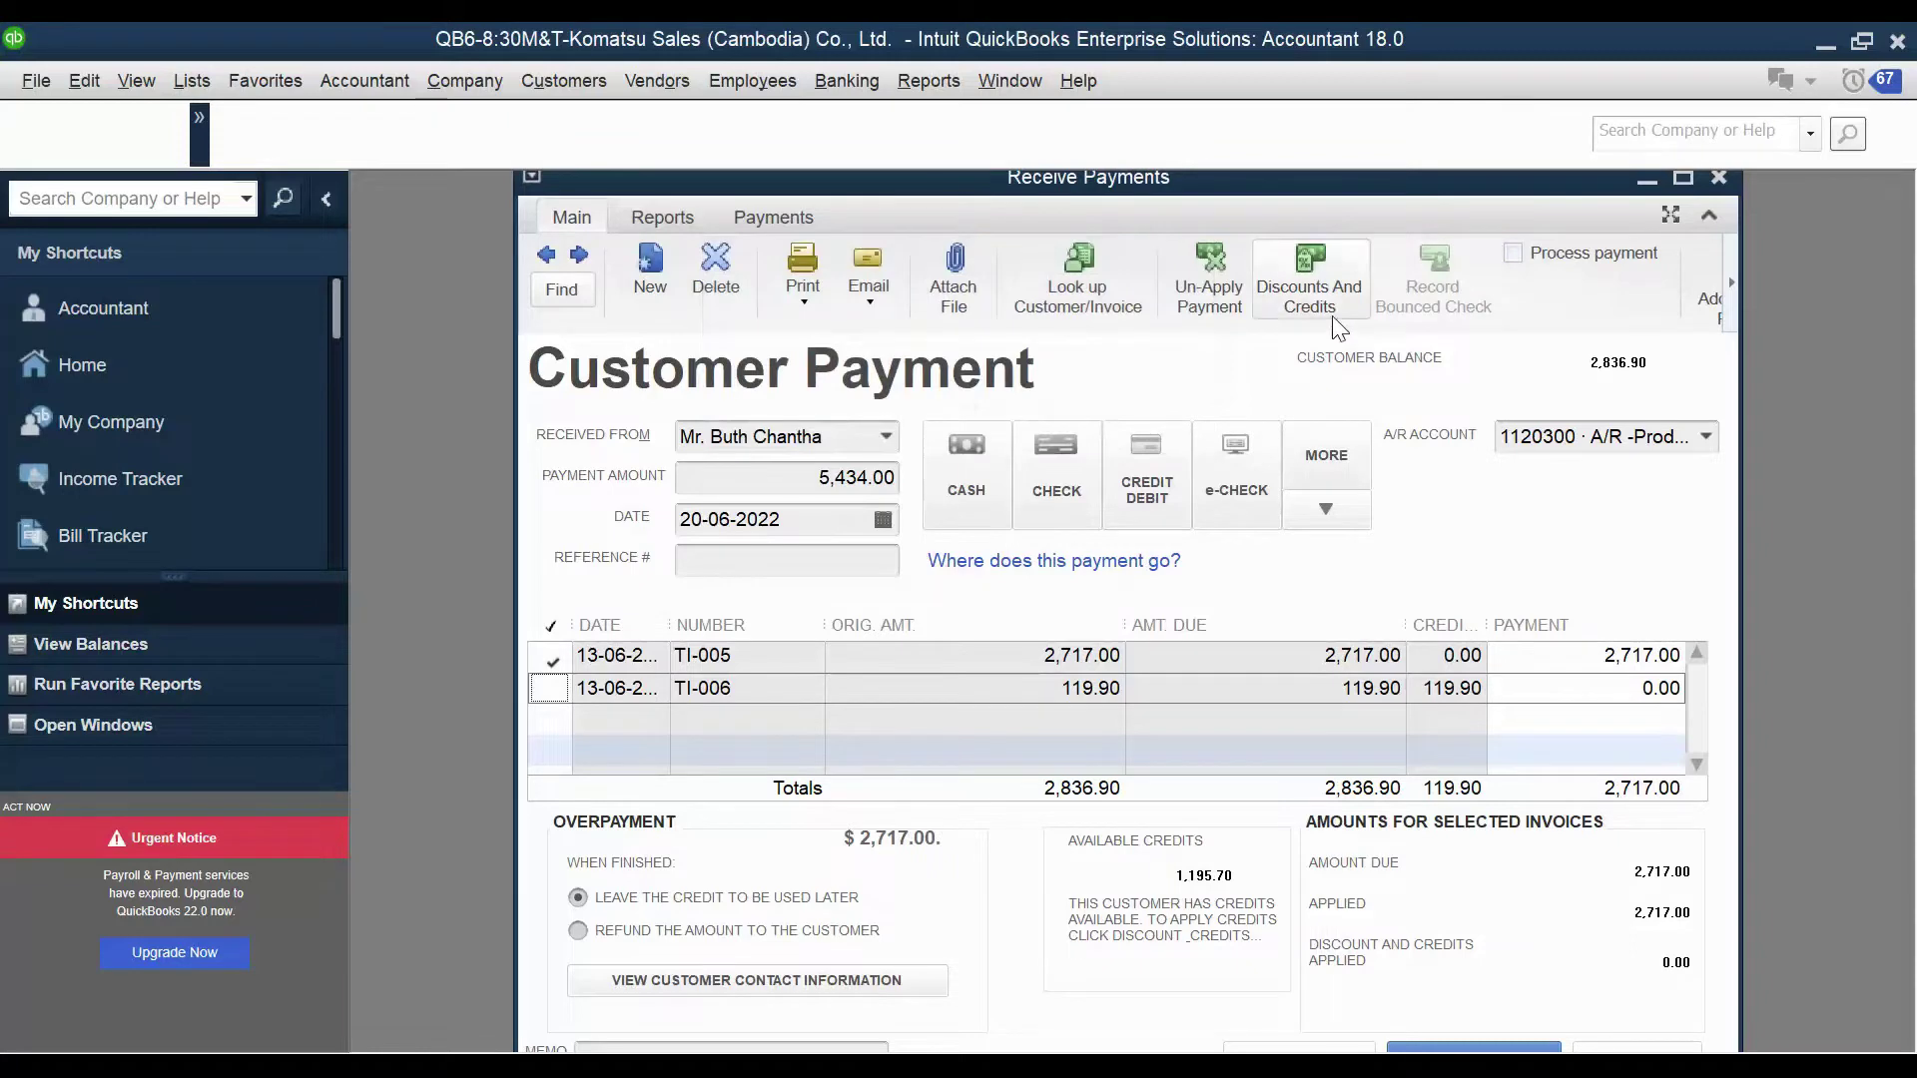
{"action": "left_click", "coordinate": [1328, 317]}
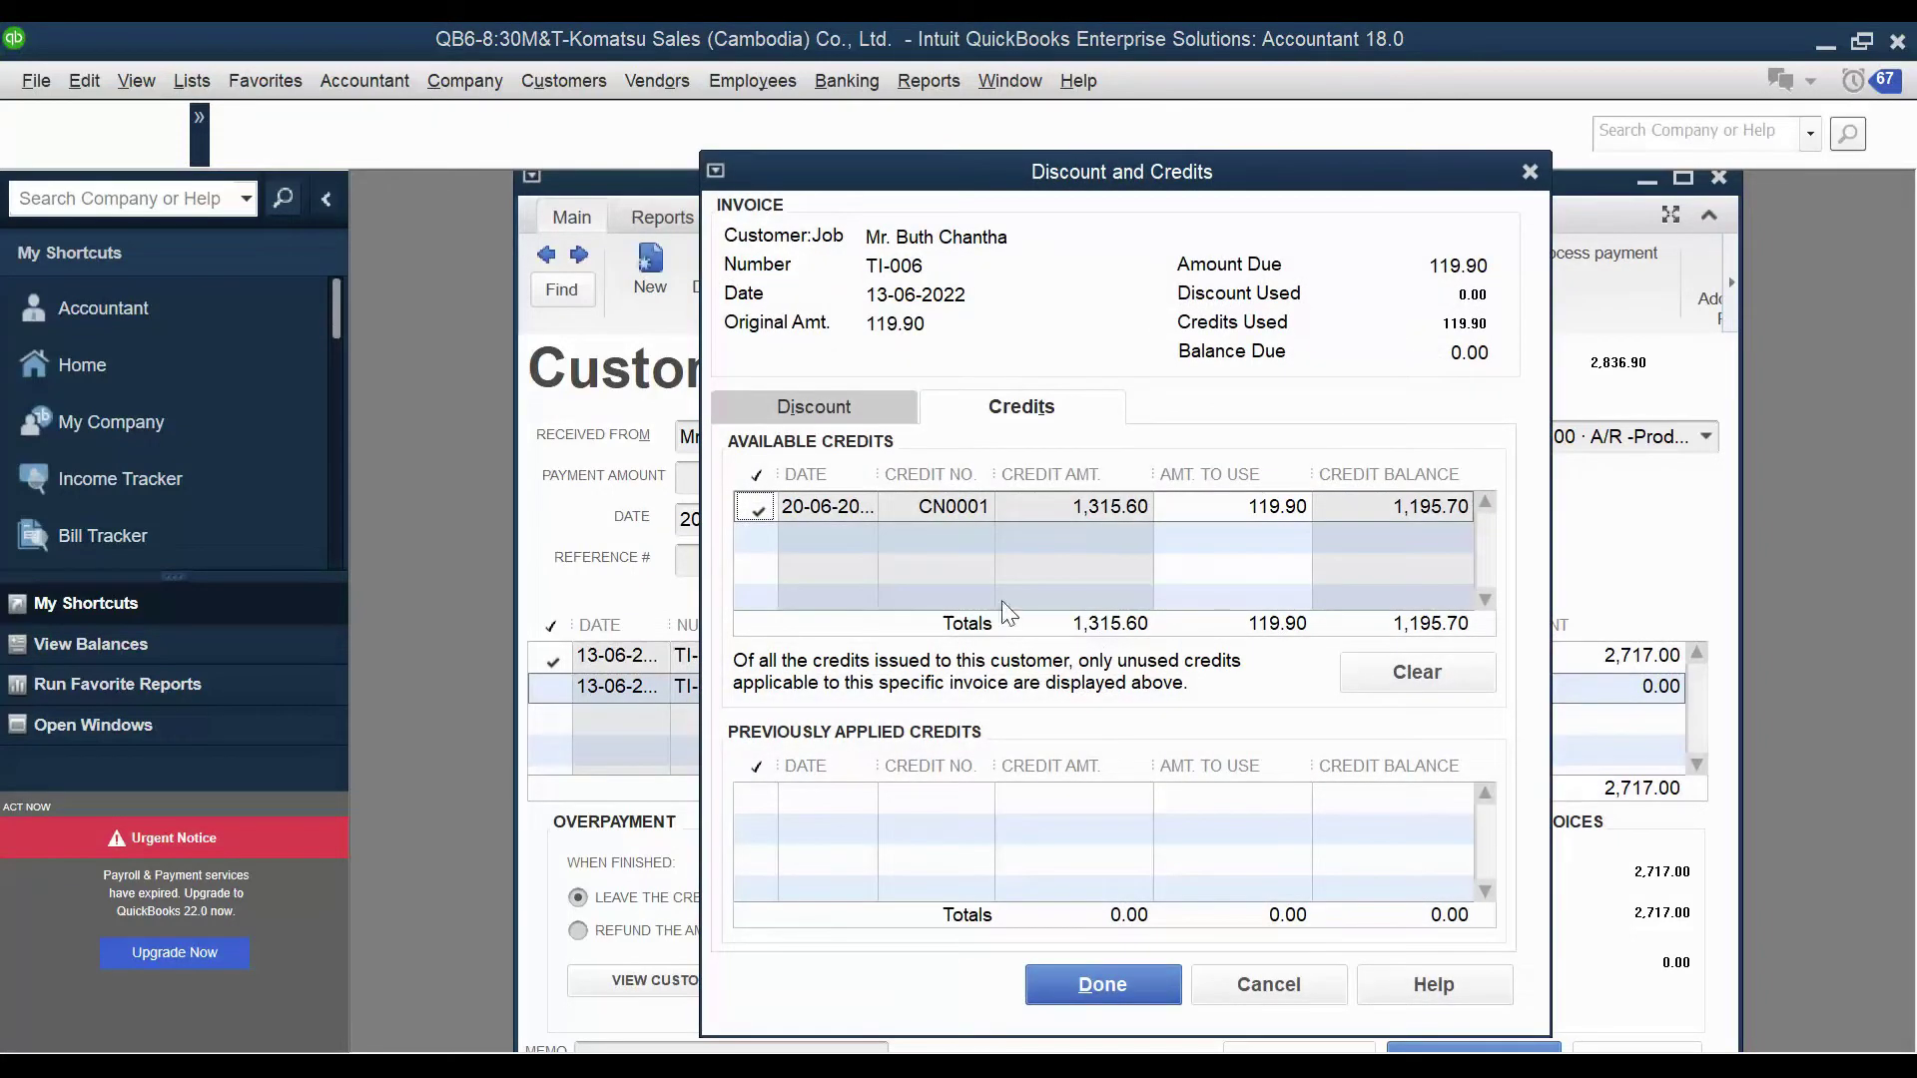
{"action": "left_click", "coordinate": [1112, 989]}
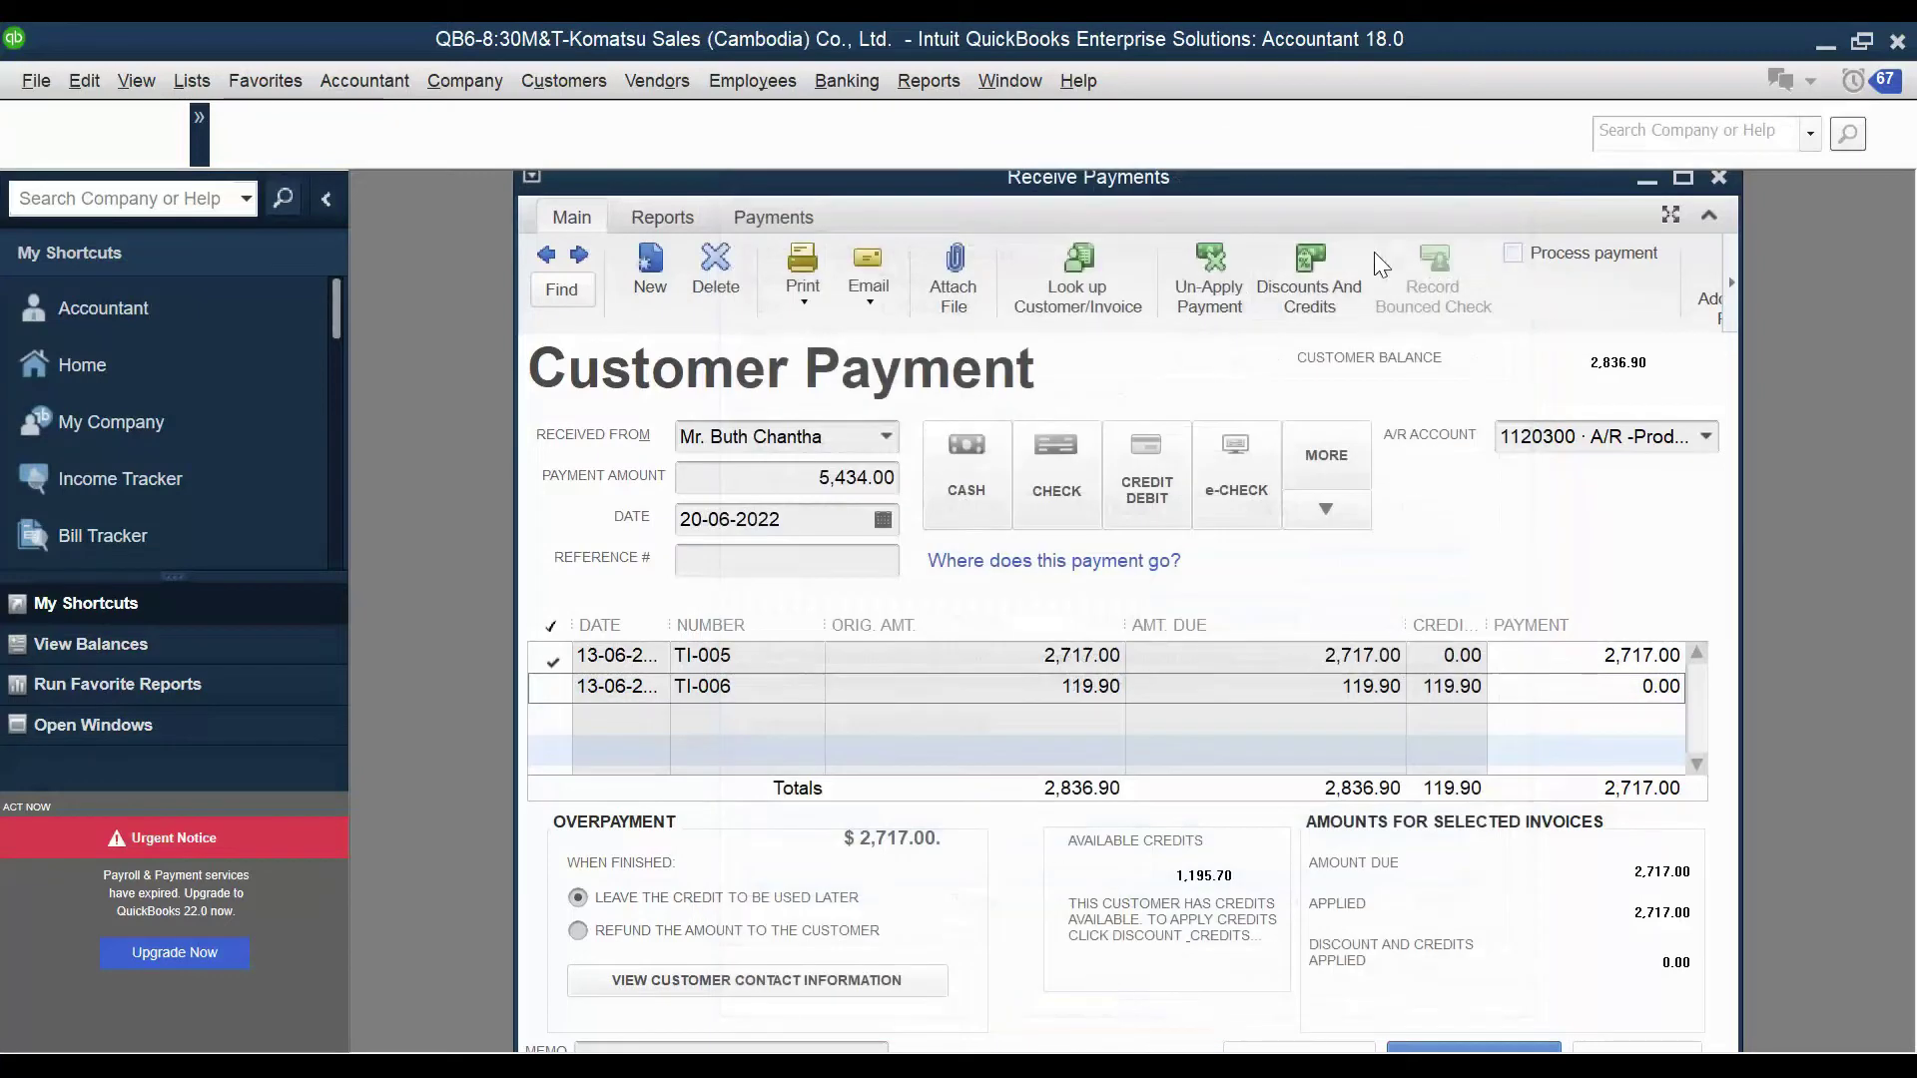
Switch the overpayment handling to refunding the customer and back to leaving the credit to be used later.
{"action": "left_click_drag", "start_coordinate": [1328, 182], "coordinate": [1278, 223]}
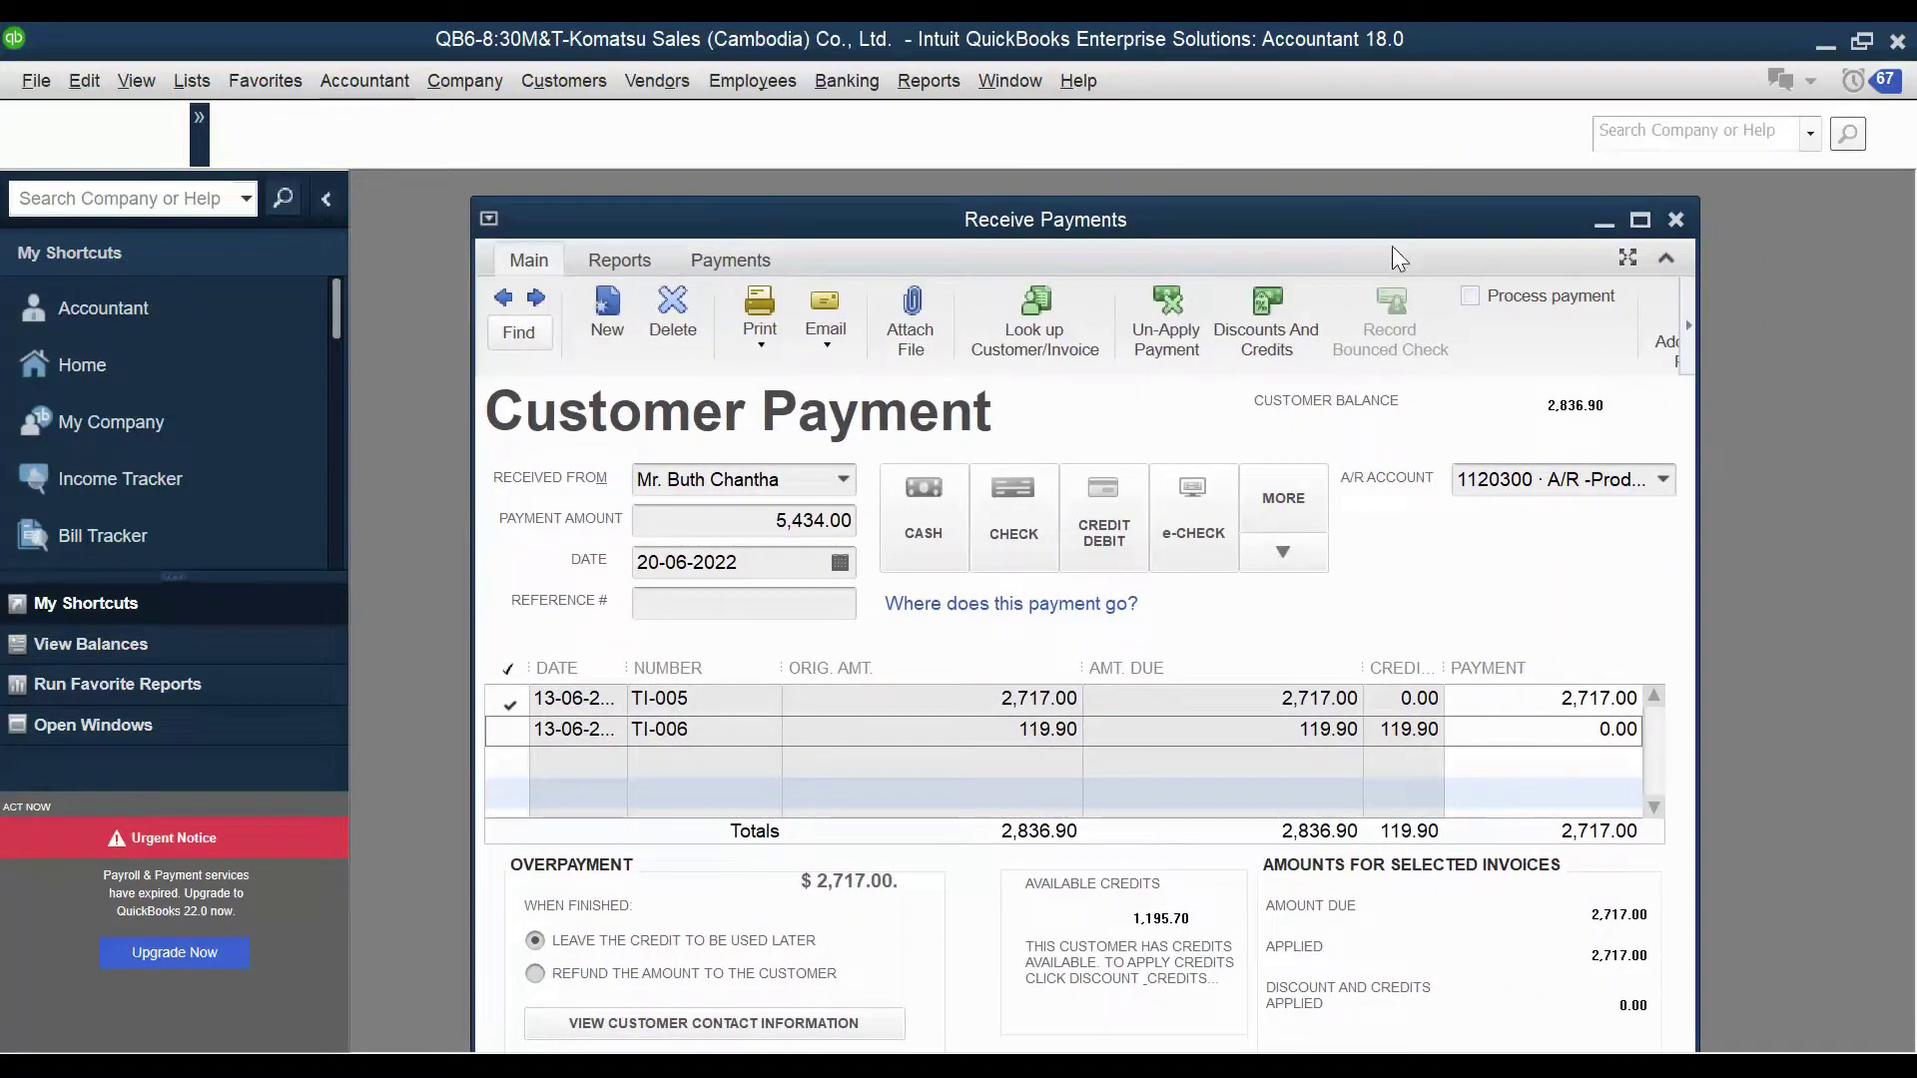
{"action": "left_click_drag", "start_coordinate": [1343, 213], "coordinate": [1256, 189]}
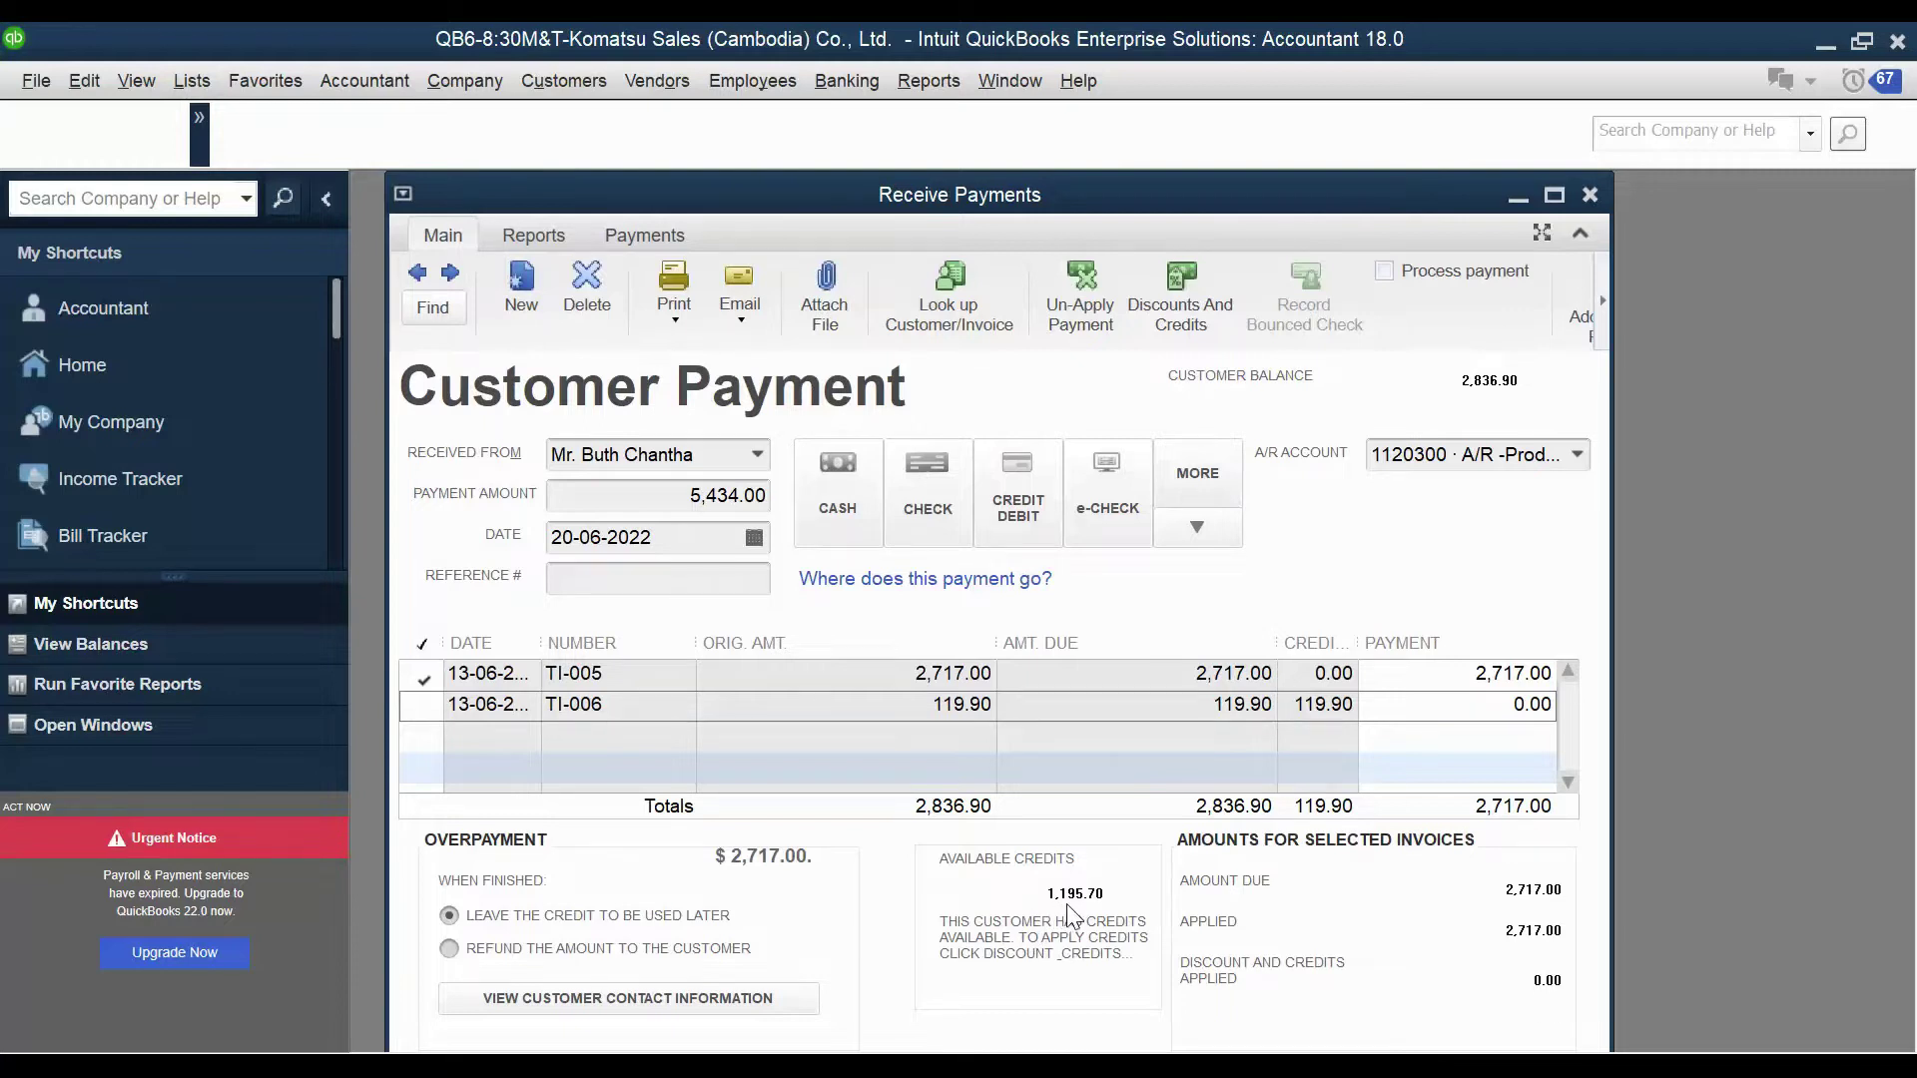
{"action": "left_click_drag", "start_coordinate": [1070, 195], "coordinate": [1032, 184]}
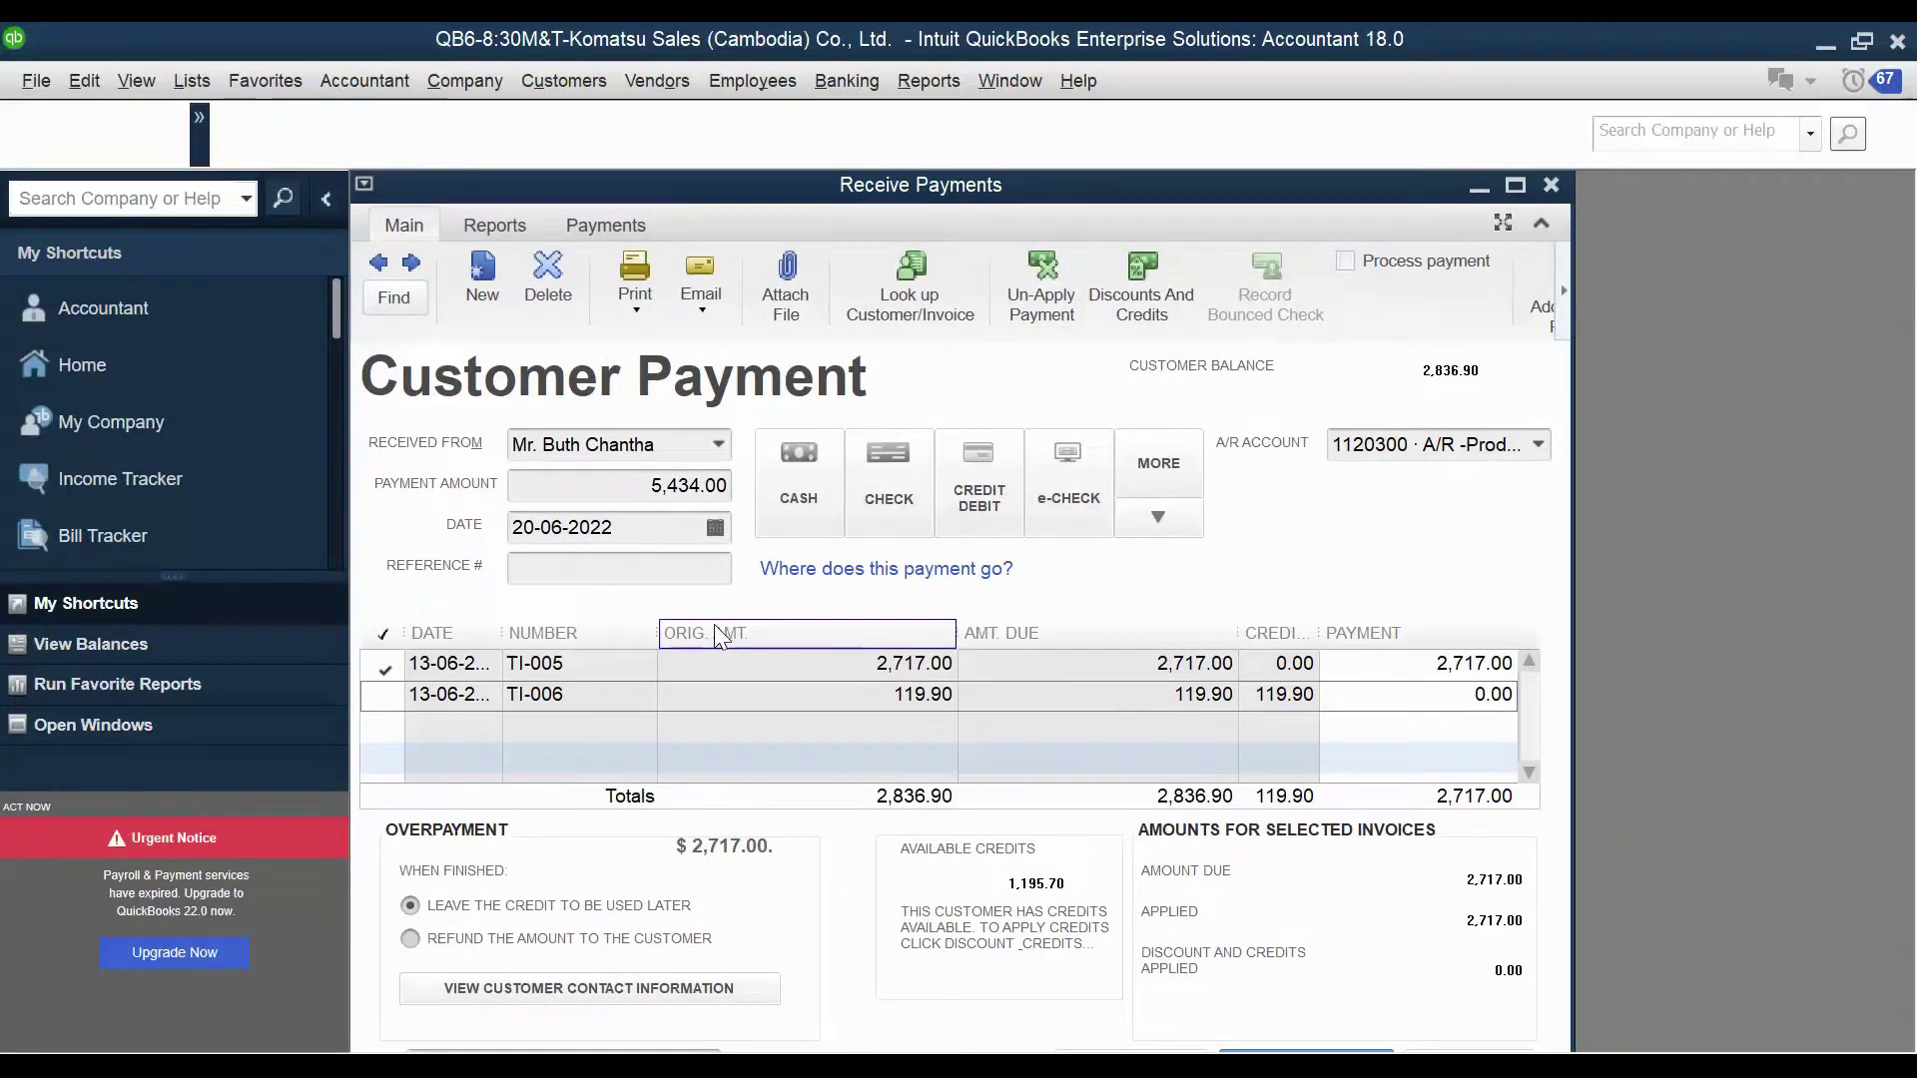
{"action": "left_click_drag", "start_coordinate": [914, 193], "coordinate": [934, 203]}
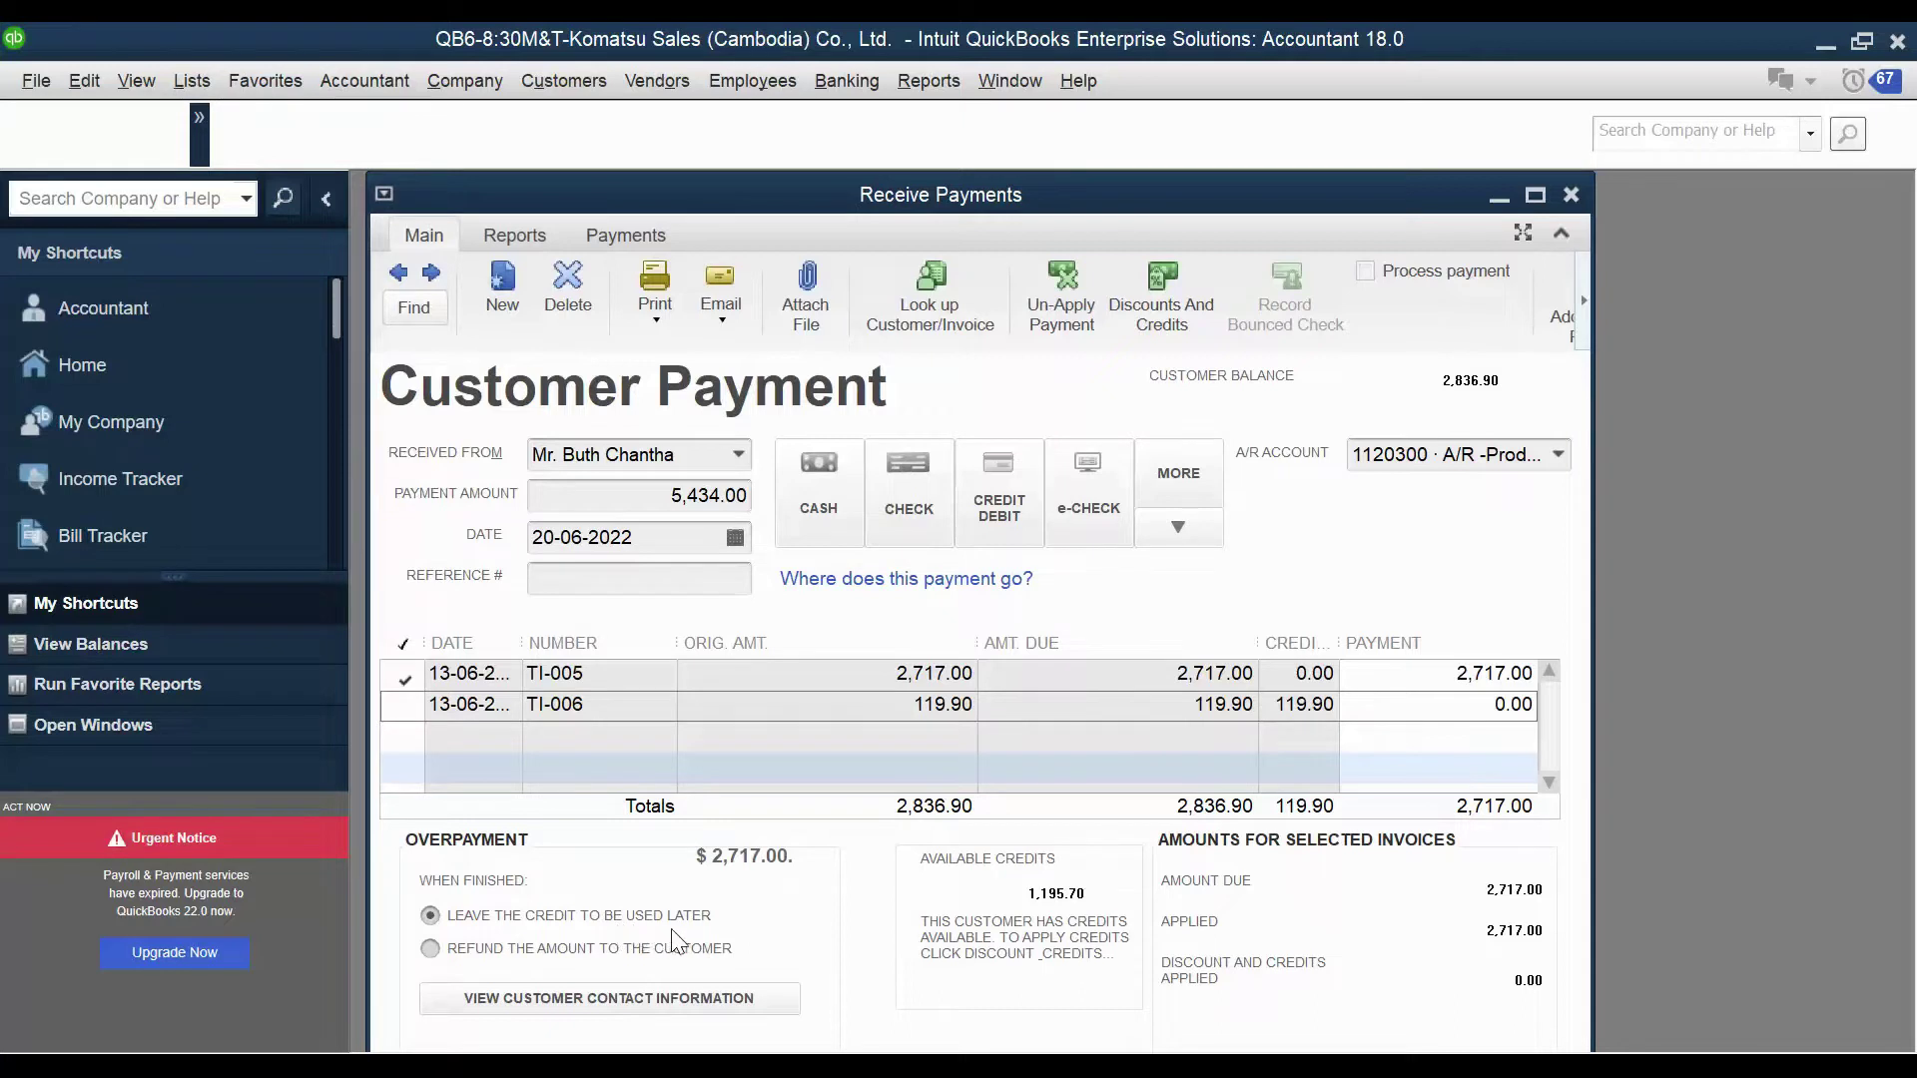
{"action": "left_click", "coordinate": [604, 953]}
{"action": "left_click", "coordinate": [567, 919]}
Save and close the customer payment, accepting that the overpayment remains as a credit on the customer's account.
{"action": "left_click_drag", "start_coordinate": [1158, 185], "coordinate": [1147, 188]}
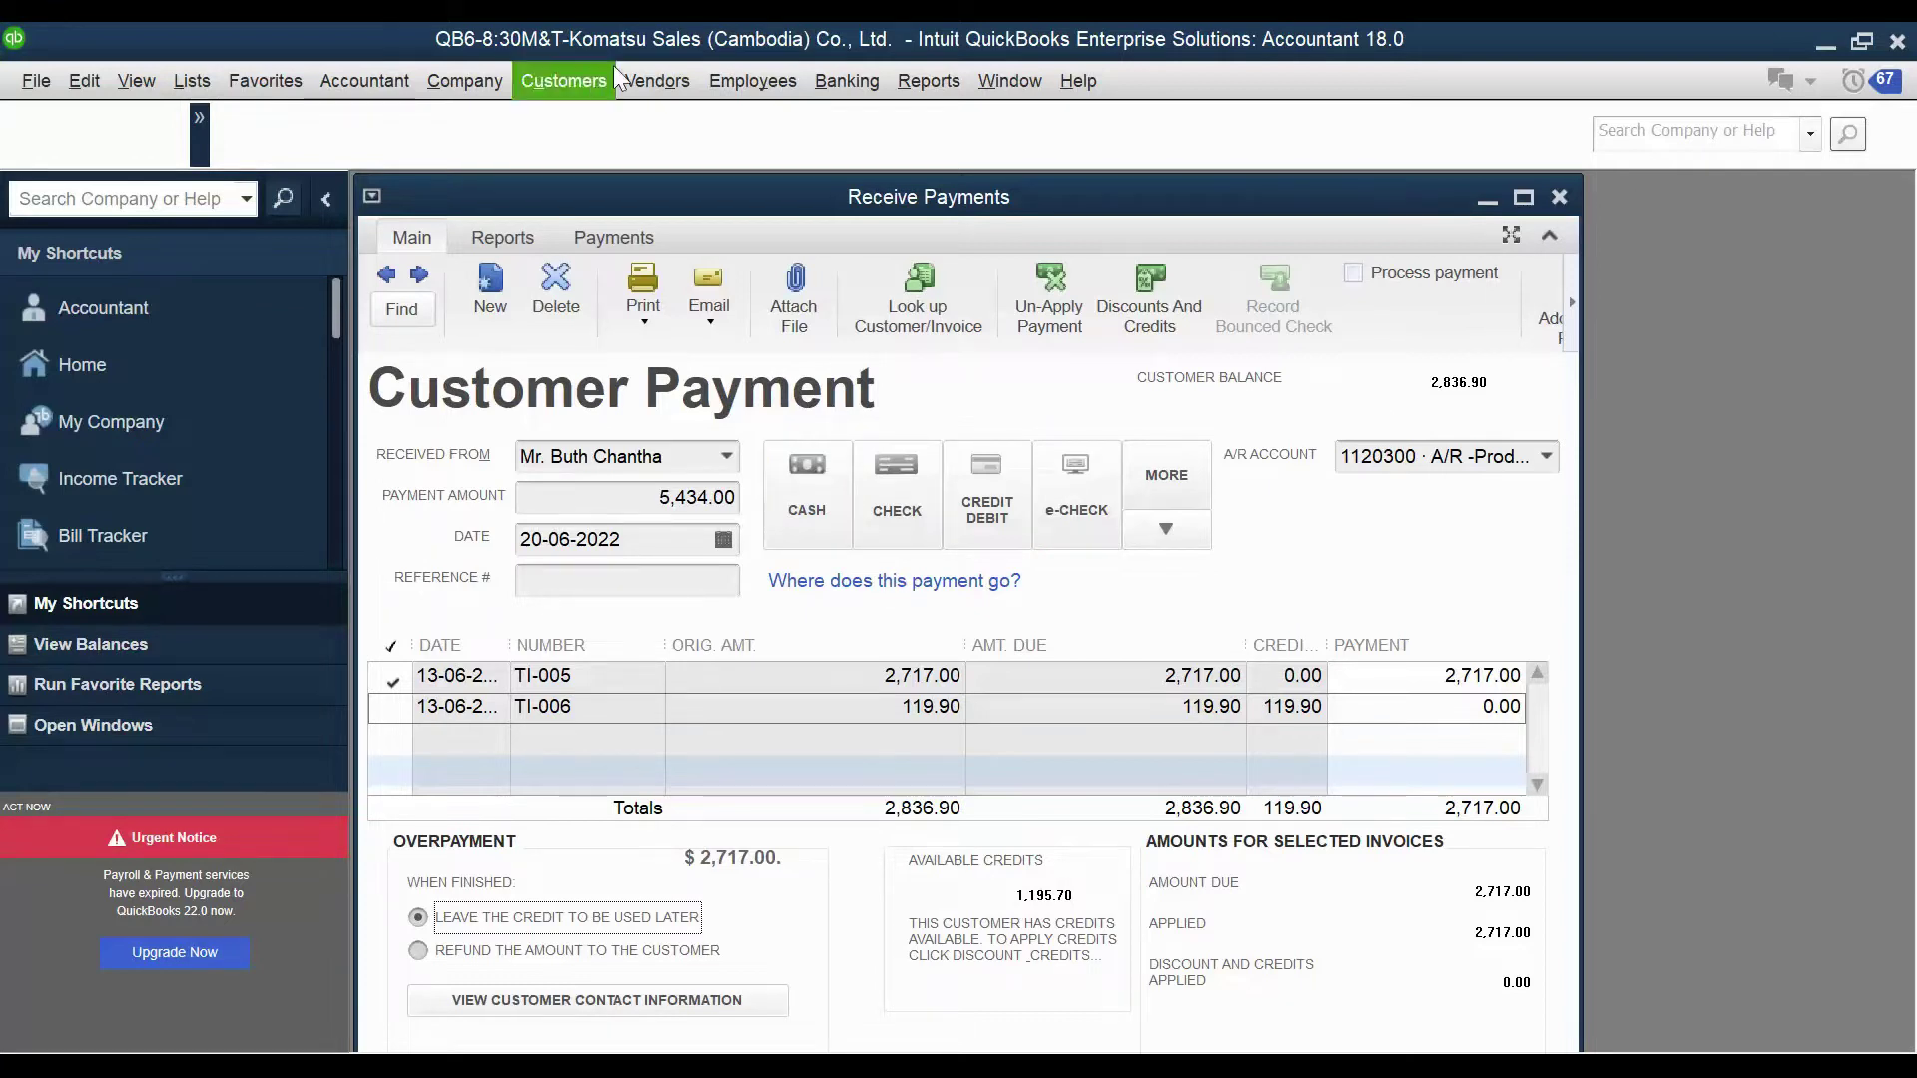
{"action": "left_click_drag", "start_coordinate": [813, 200], "coordinate": [859, 183]}
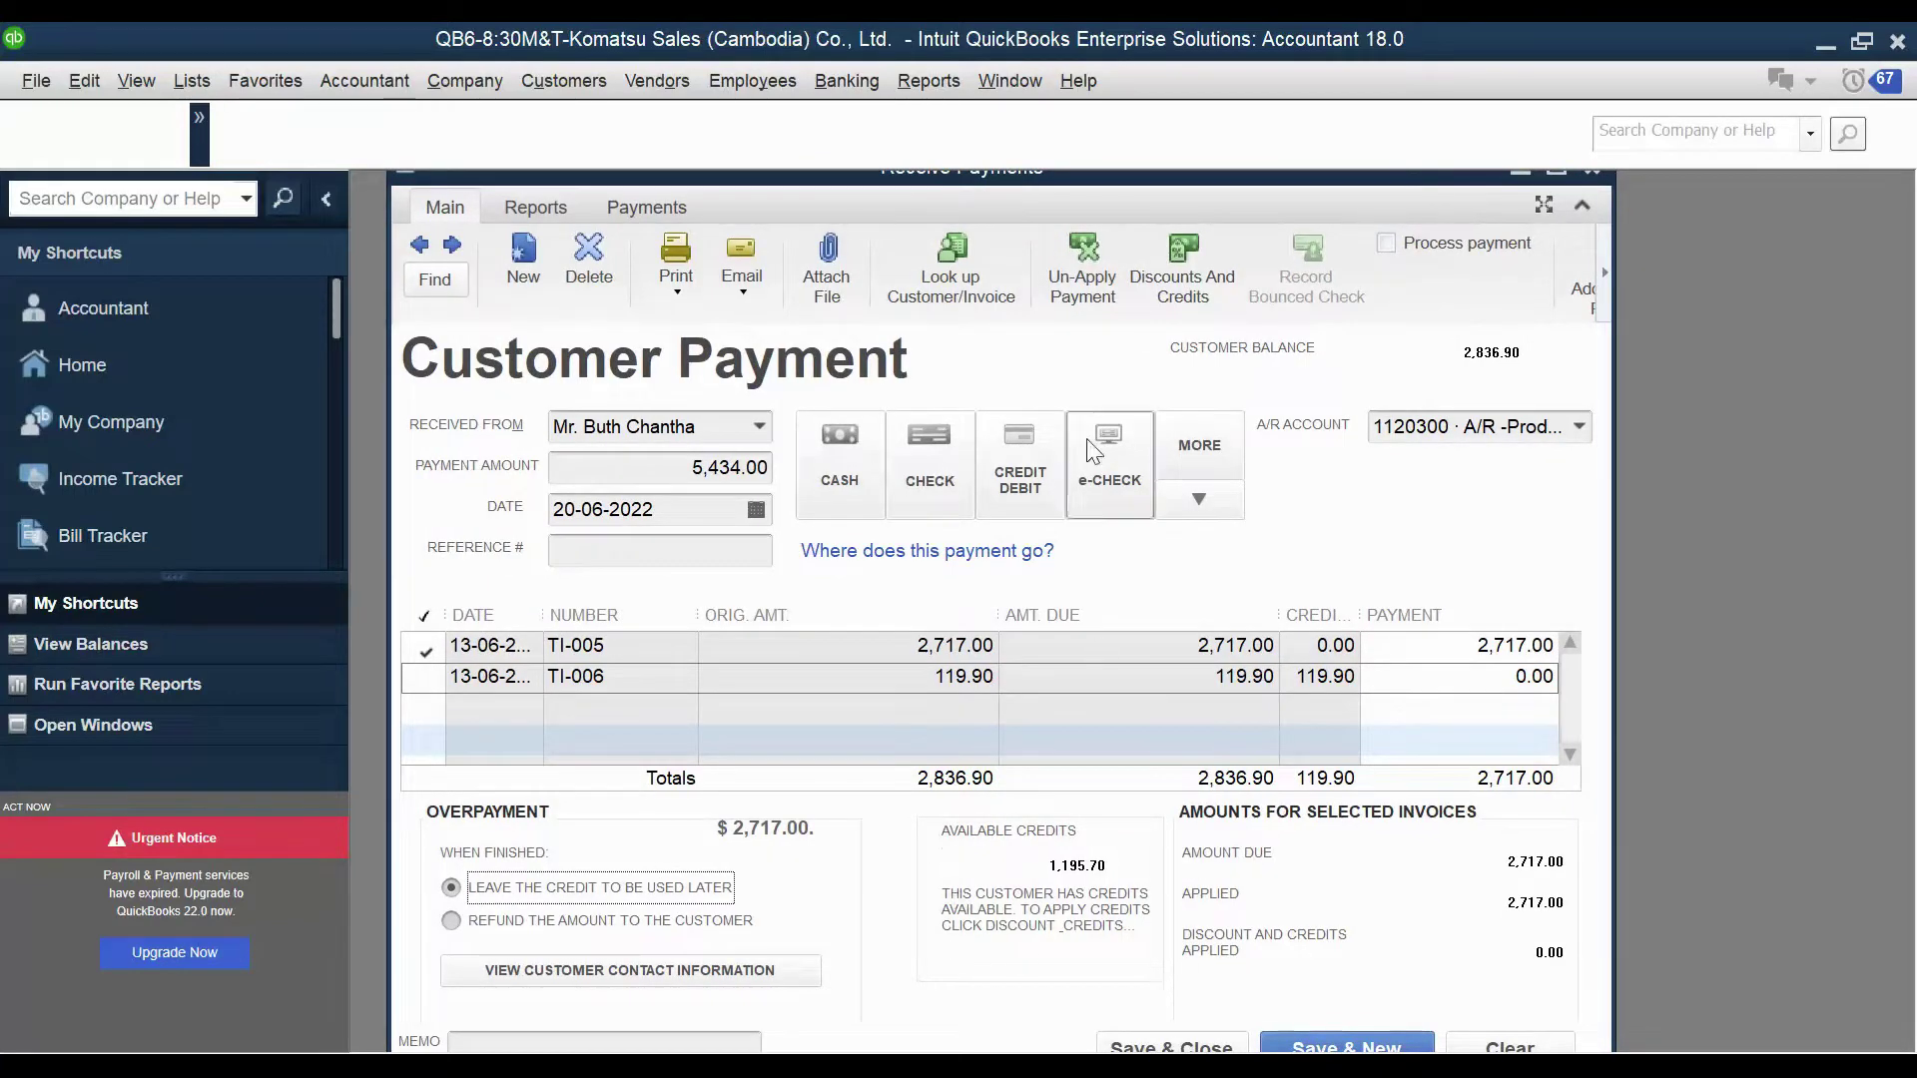
{"action": "left_click_drag", "start_coordinate": [1096, 175], "coordinate": [1062, 206]}
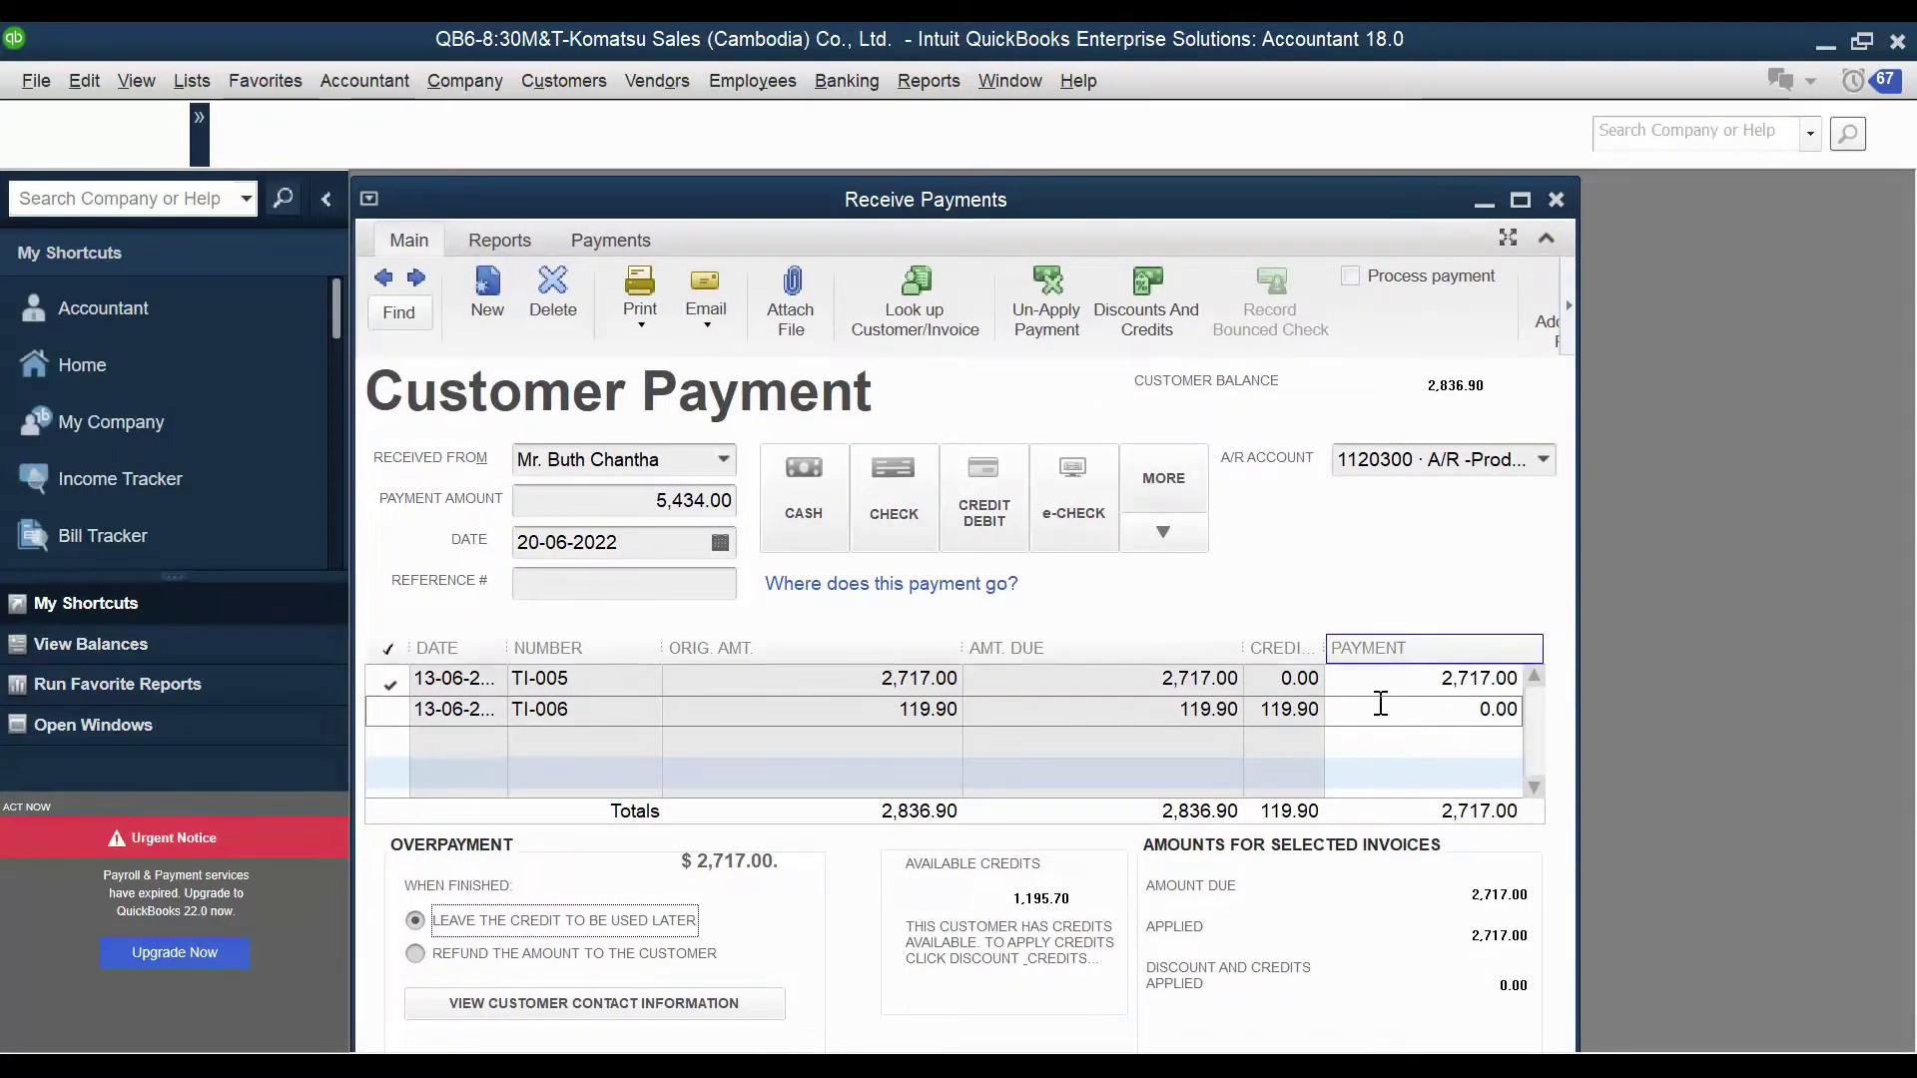
{"action": "left_click_drag", "start_coordinate": [1167, 200], "coordinate": [1158, 171]}
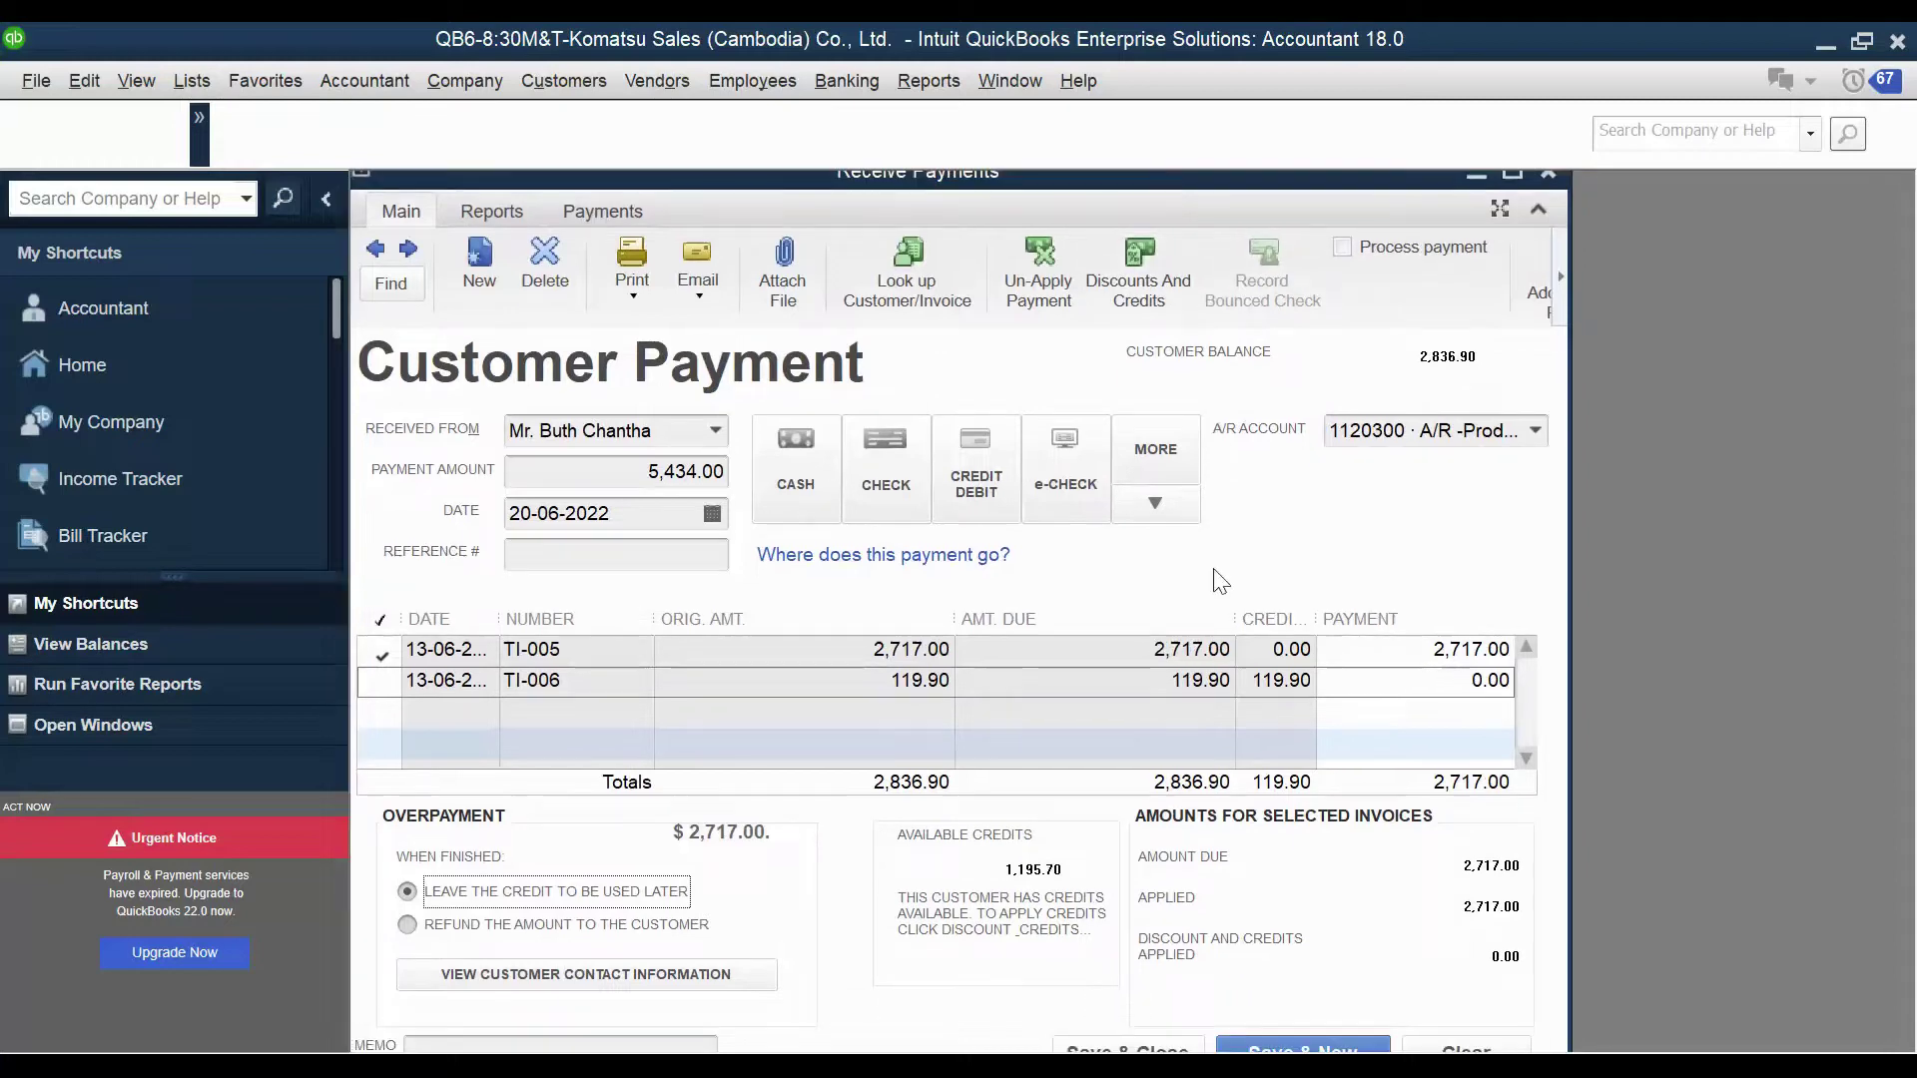
{"action": "left_click", "coordinate": [1165, 1049]}
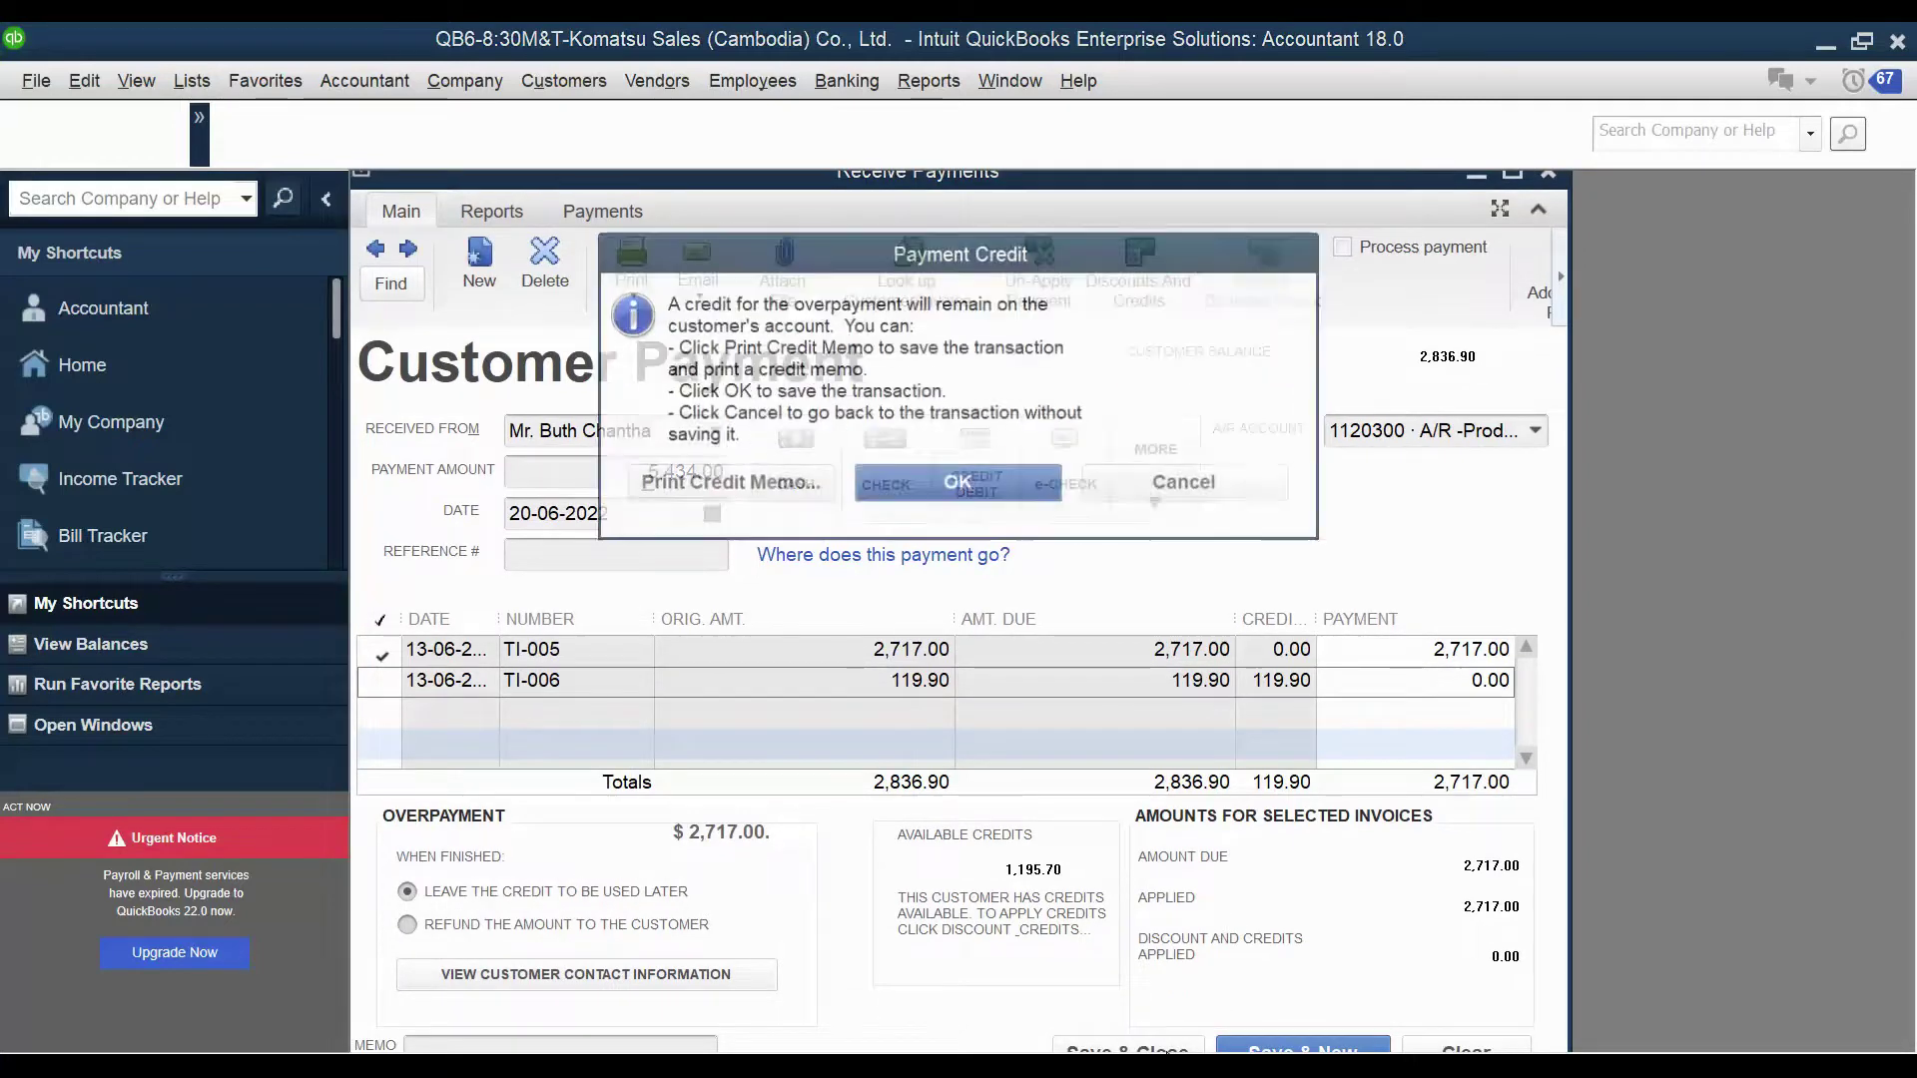
{"action": "left_click", "coordinate": [944, 487]}
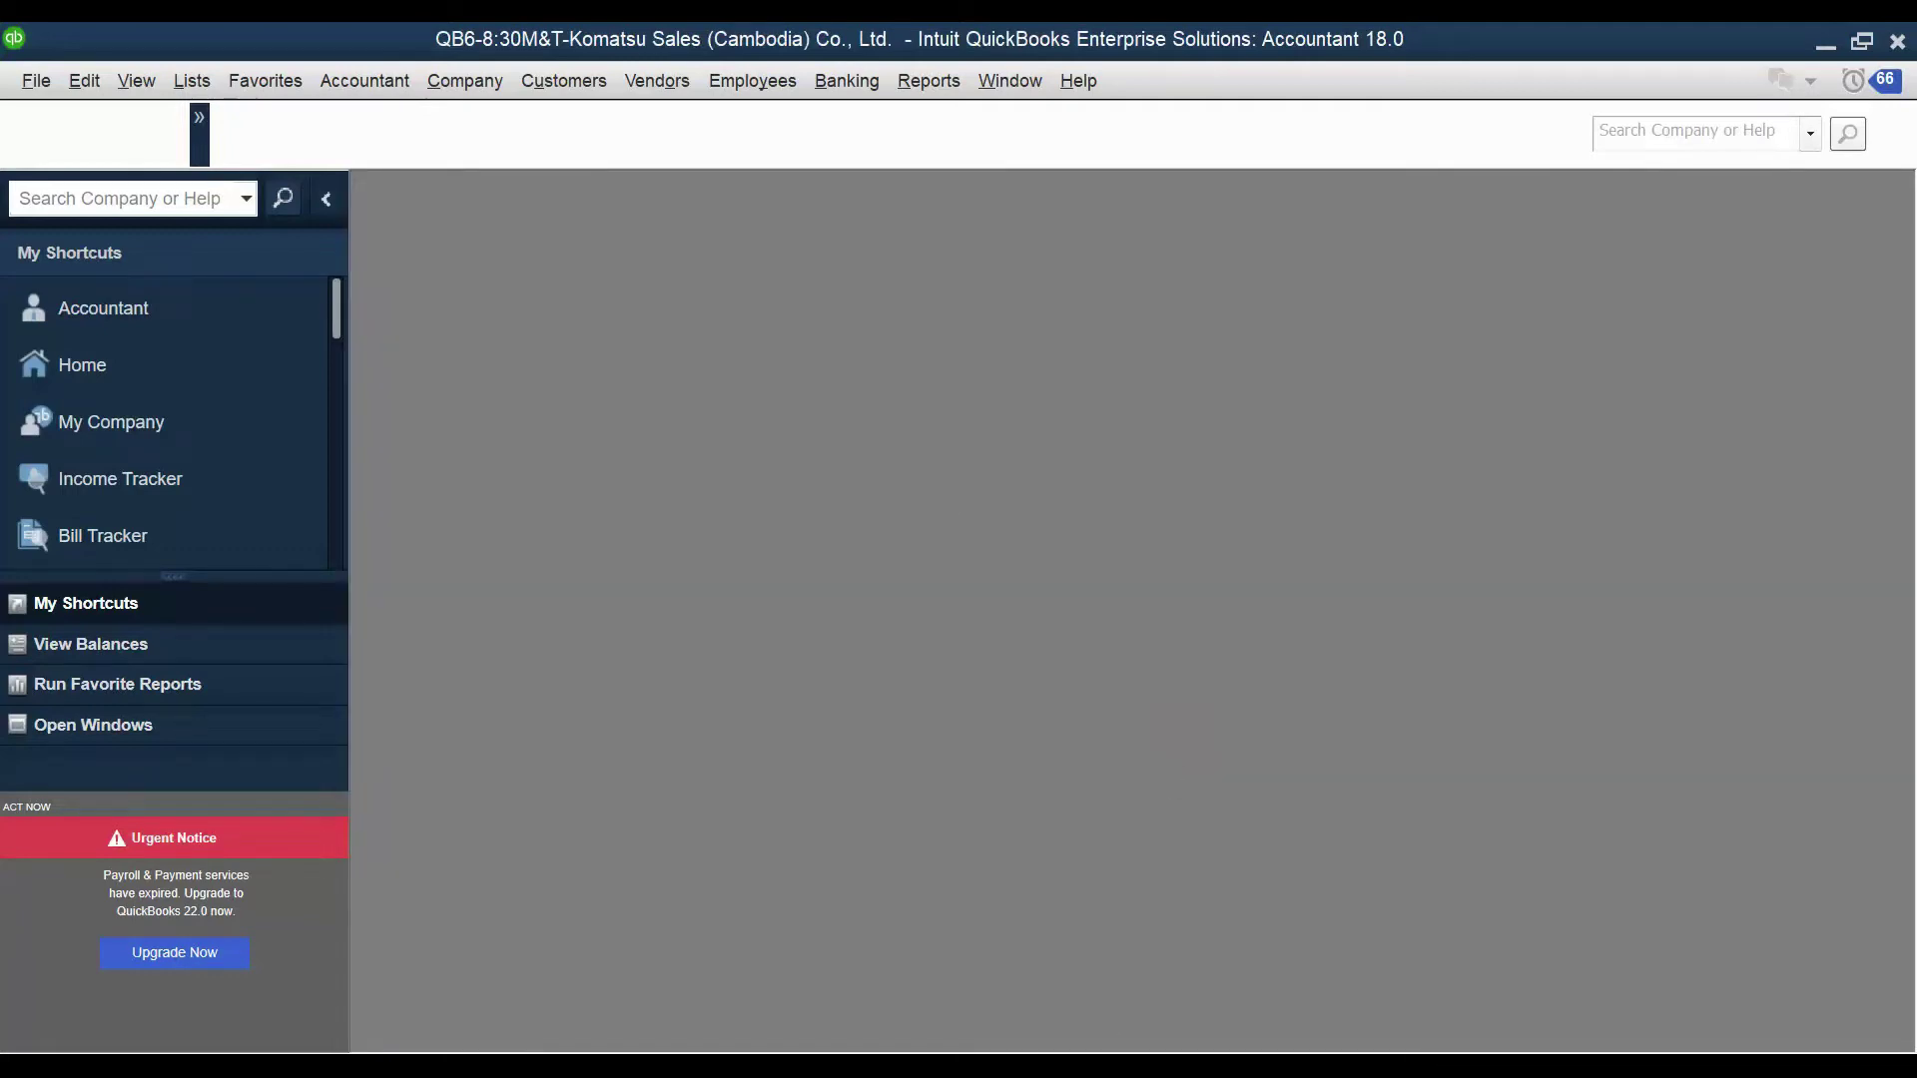
{"action": "key", "text": "alt+Tab"}
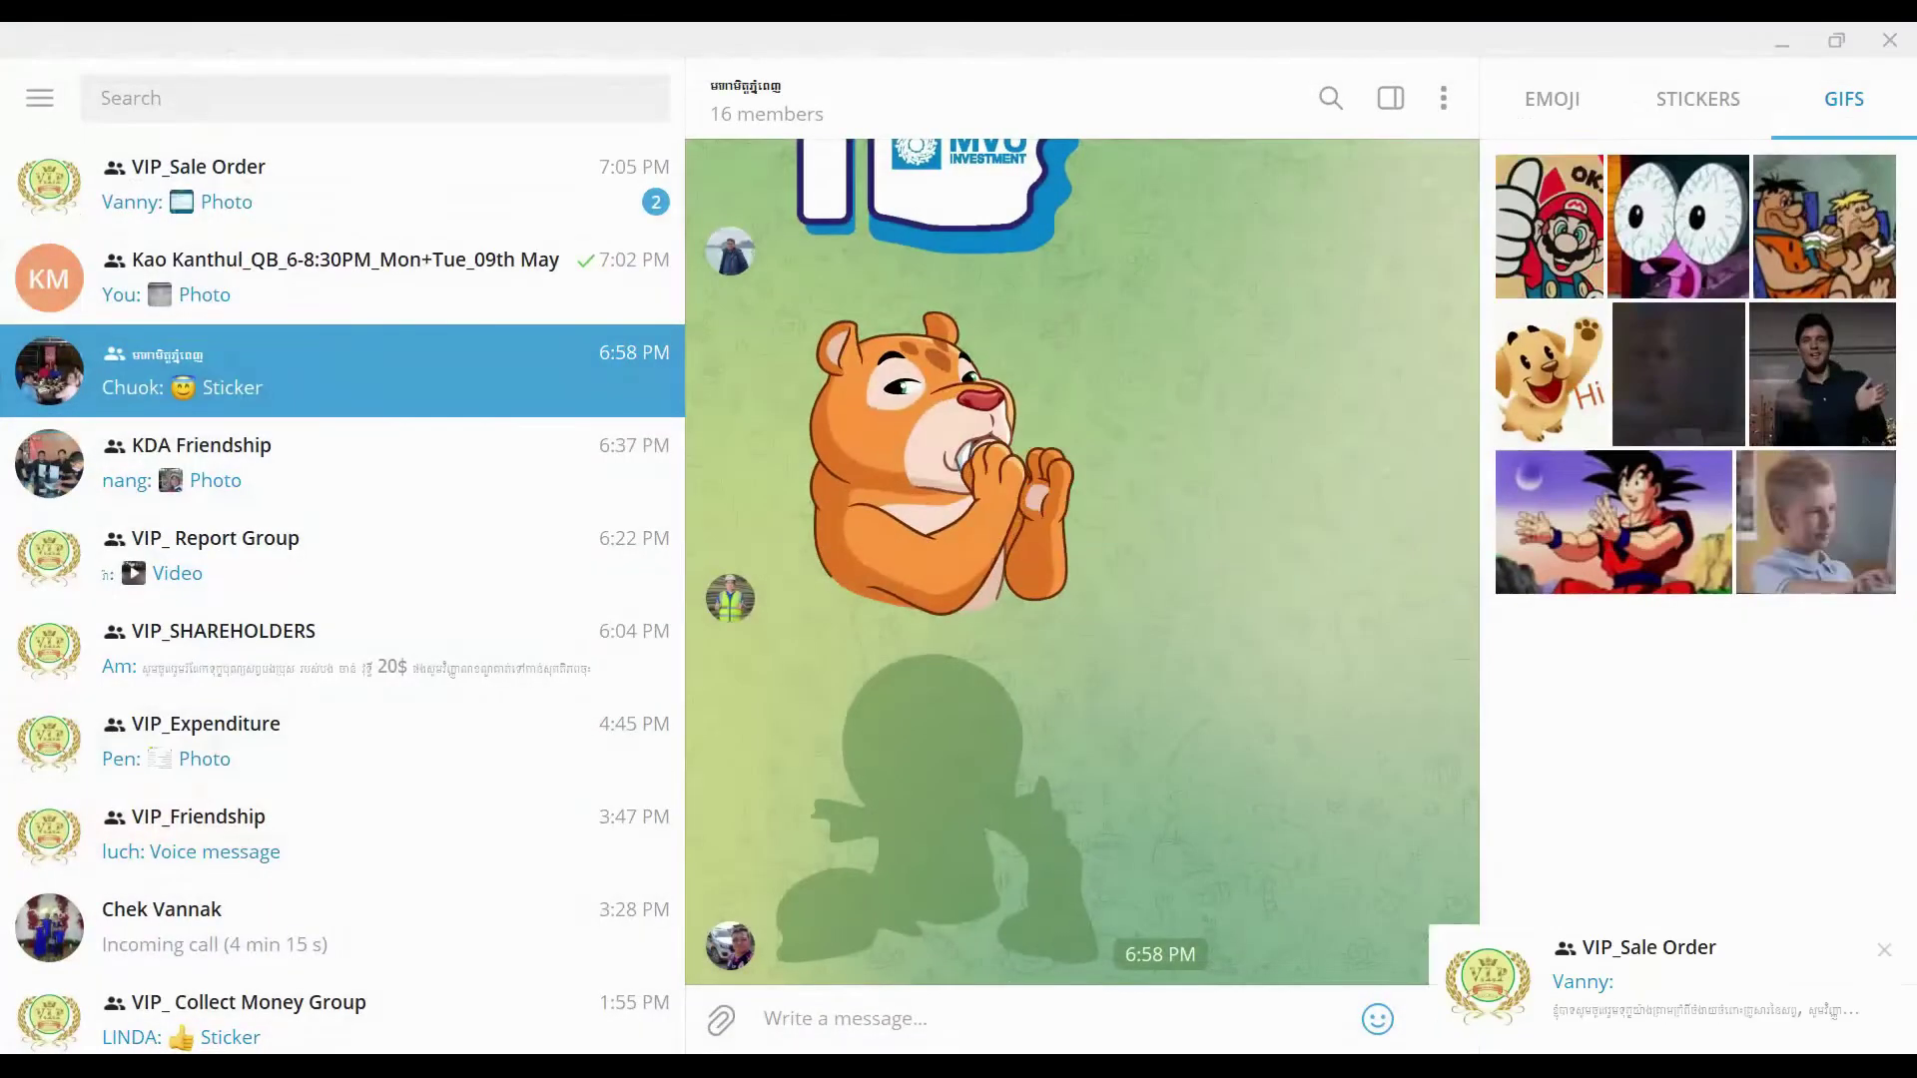
{"action": "key", "text": "alt+Tab"}
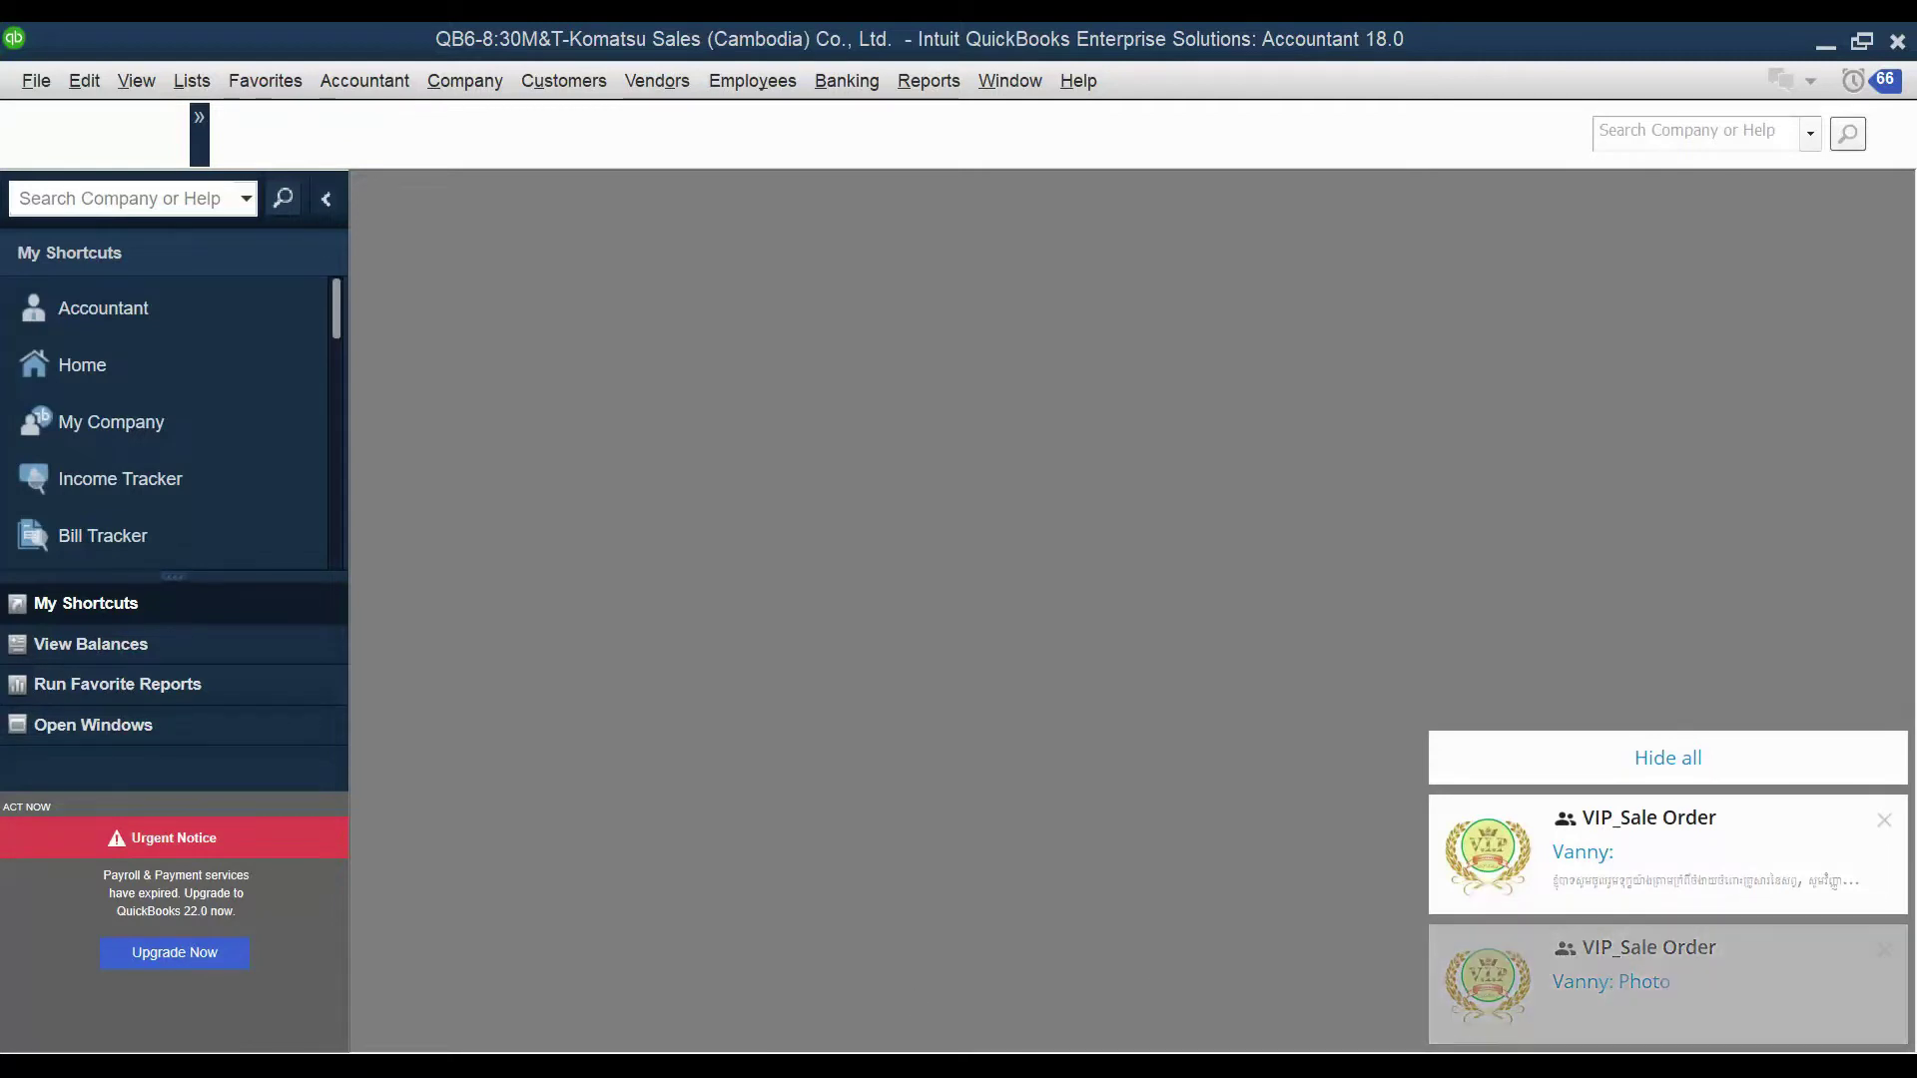
Switch to the QB -Sale Orders workbook in Excel and review the customer and goods details on sheet SO7.
{"action": "mouse_move", "coordinate": [364, 1067]}
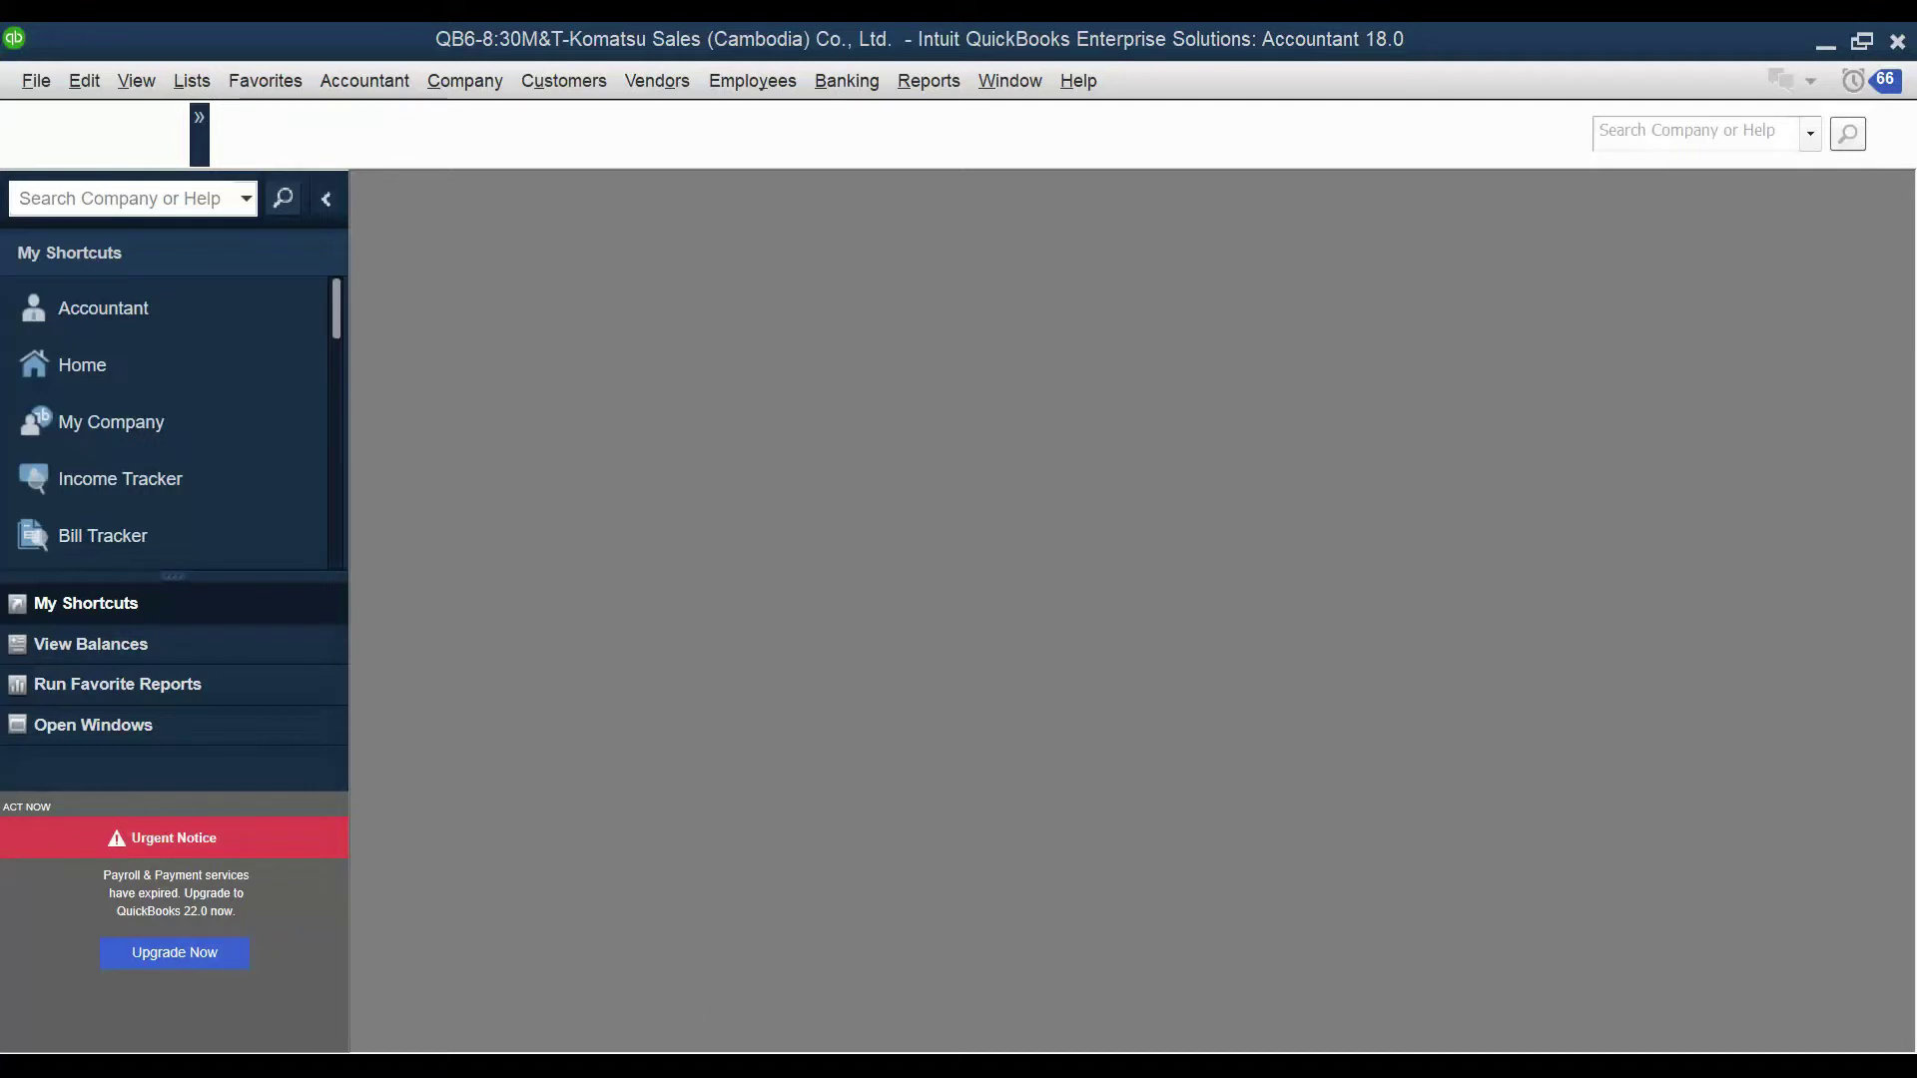
{"action": "mouse_move", "coordinate": [158, 745]}
{"action": "mouse_move", "coordinate": [195, 1066]}
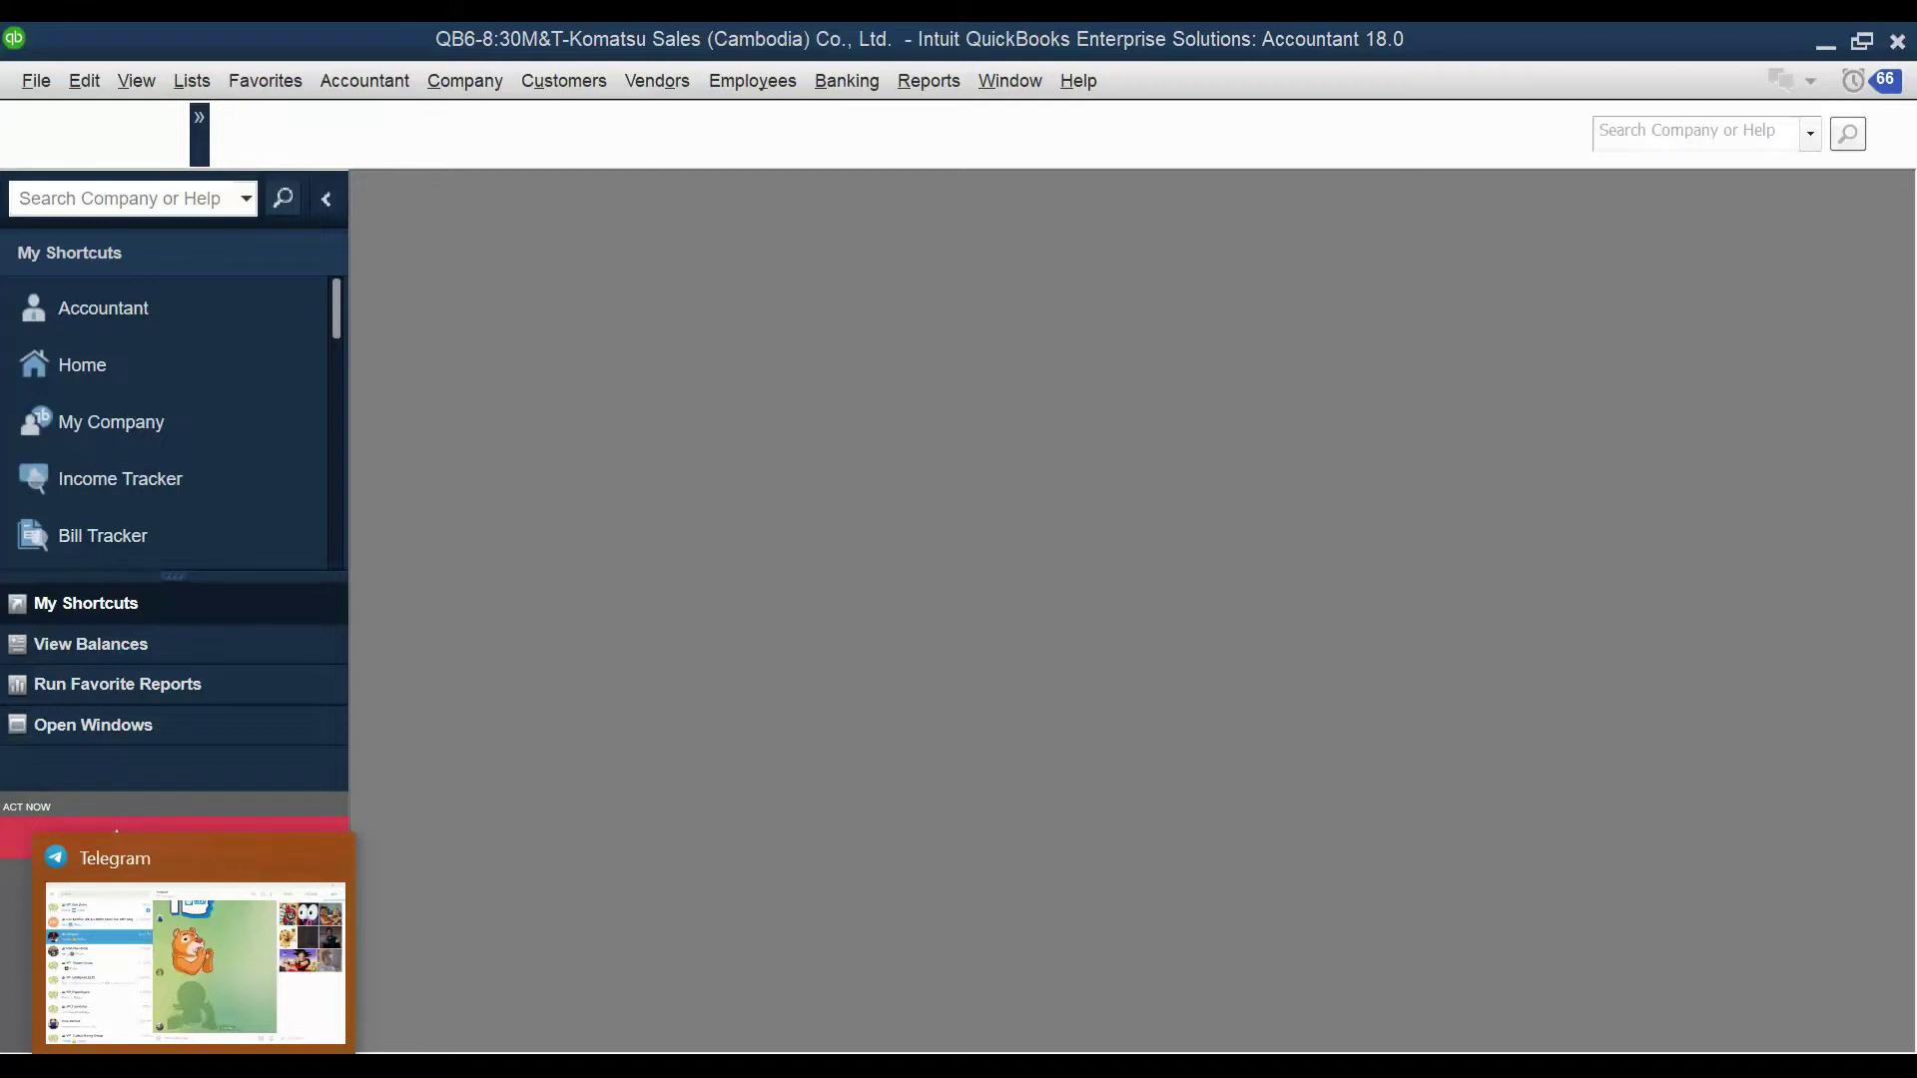
{"action": "left_click", "coordinate": [104, 899]}
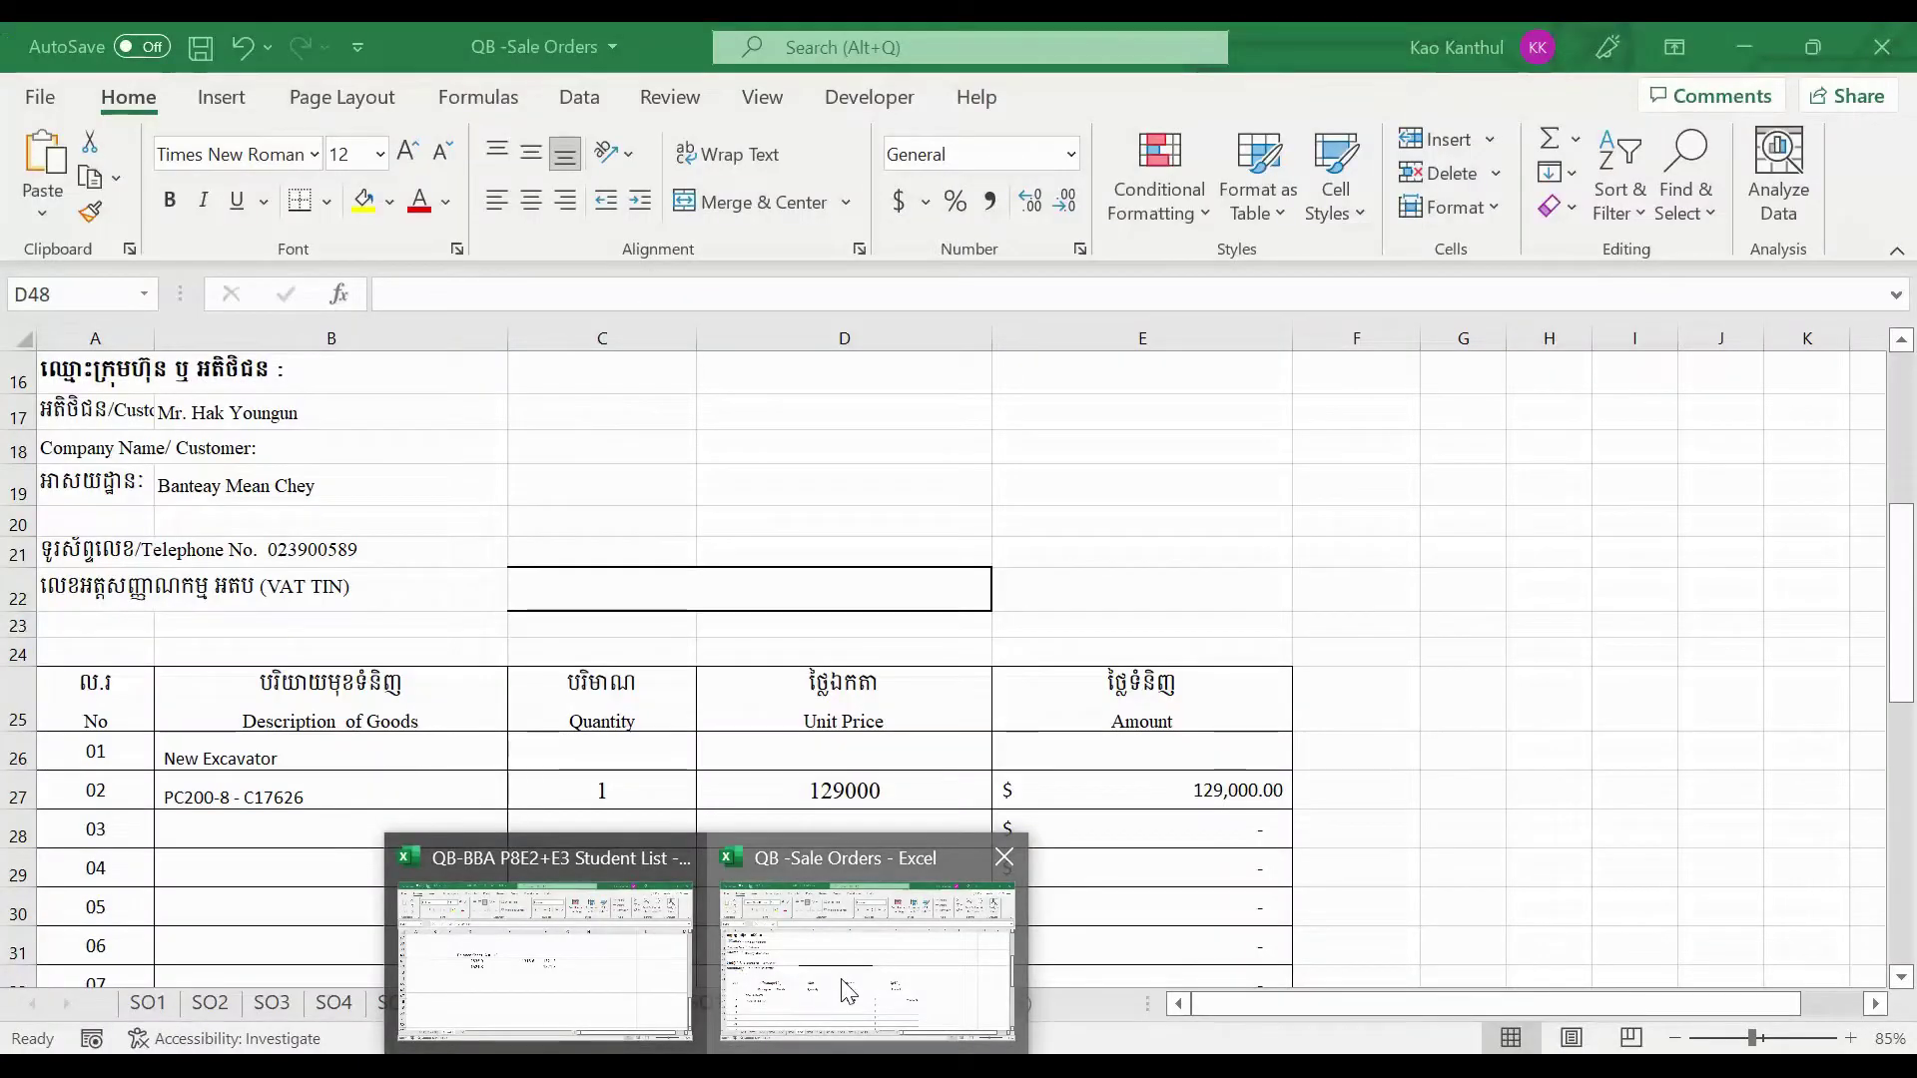
{"action": "left_click", "coordinate": [848, 992]}
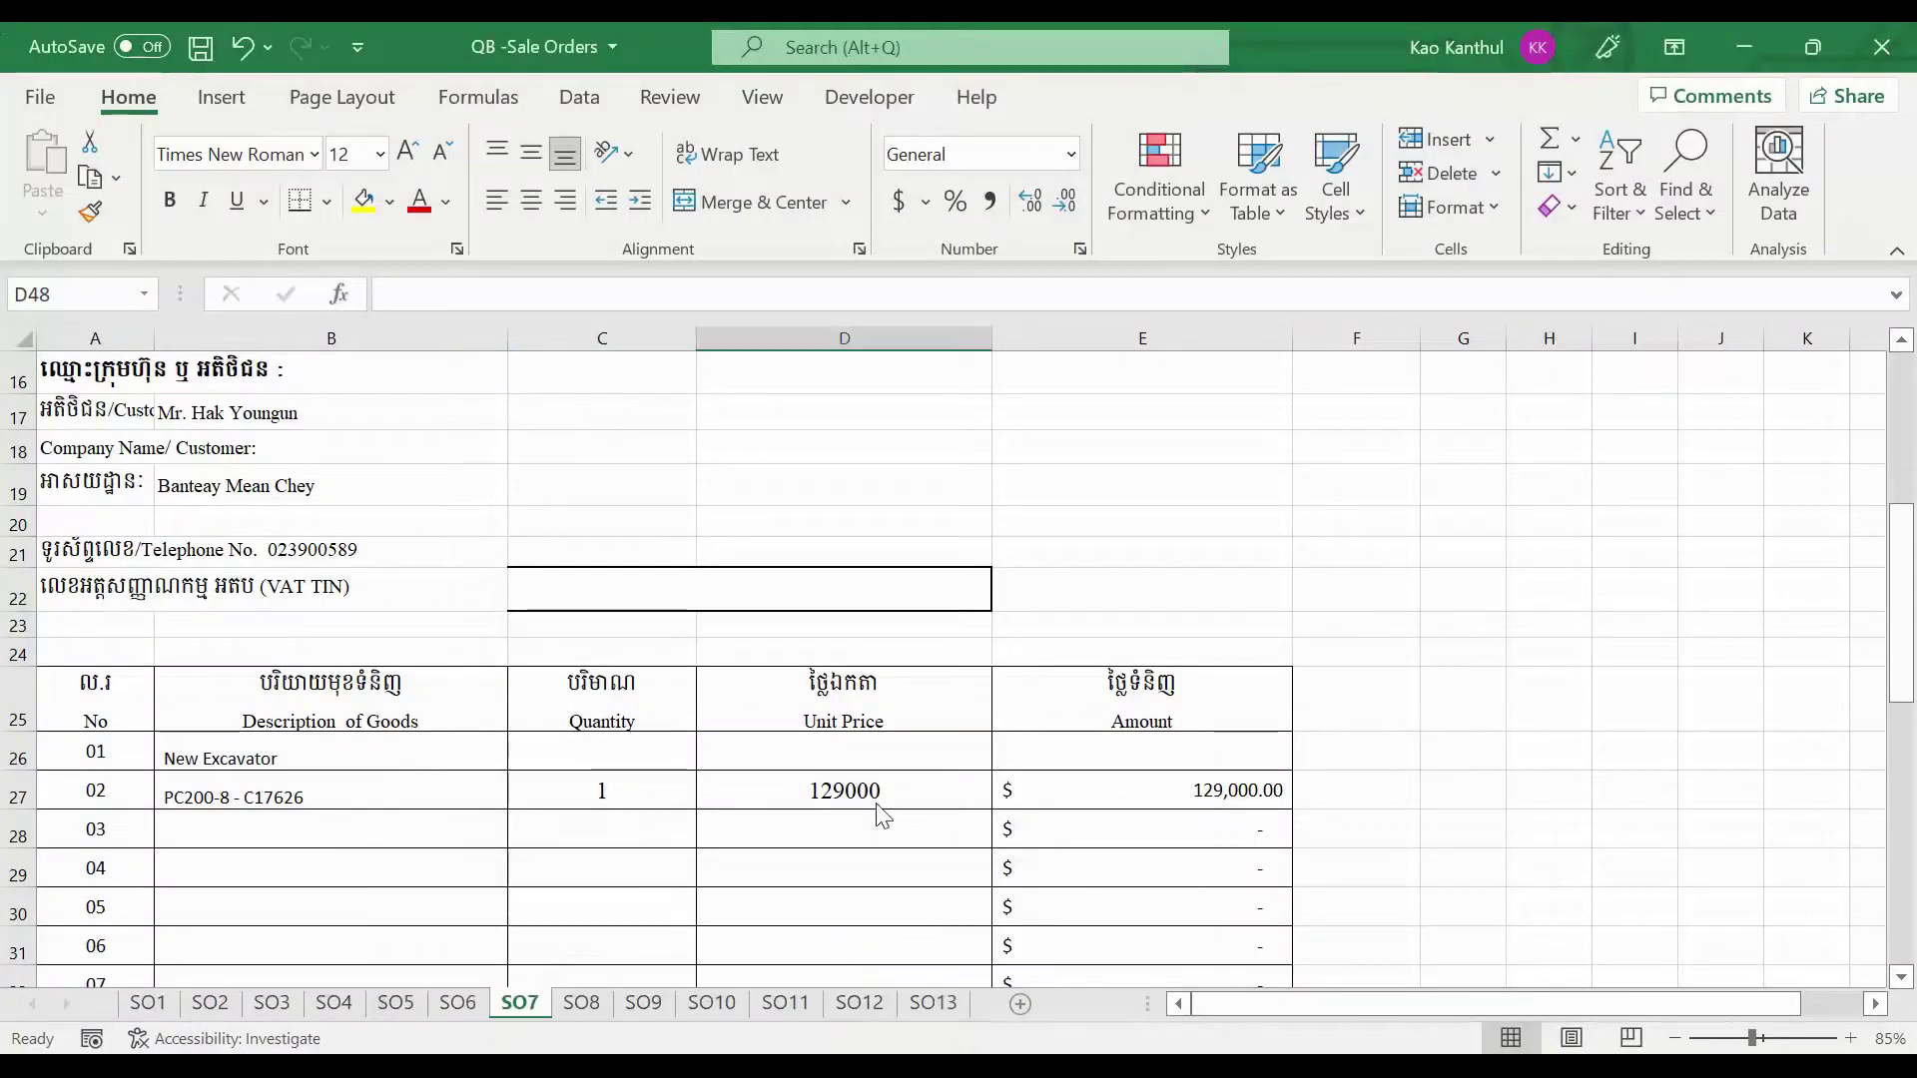
{"action": "scroll", "coordinate": [876, 813], "scroll_direction": "down", "scroll_amount": 3}
{"action": "scroll", "coordinate": [838, 801], "scroll_direction": "up", "scroll_amount": 3}
{"action": "scroll", "coordinate": [787, 828], "scroll_direction": "up", "scroll_amount": 5}
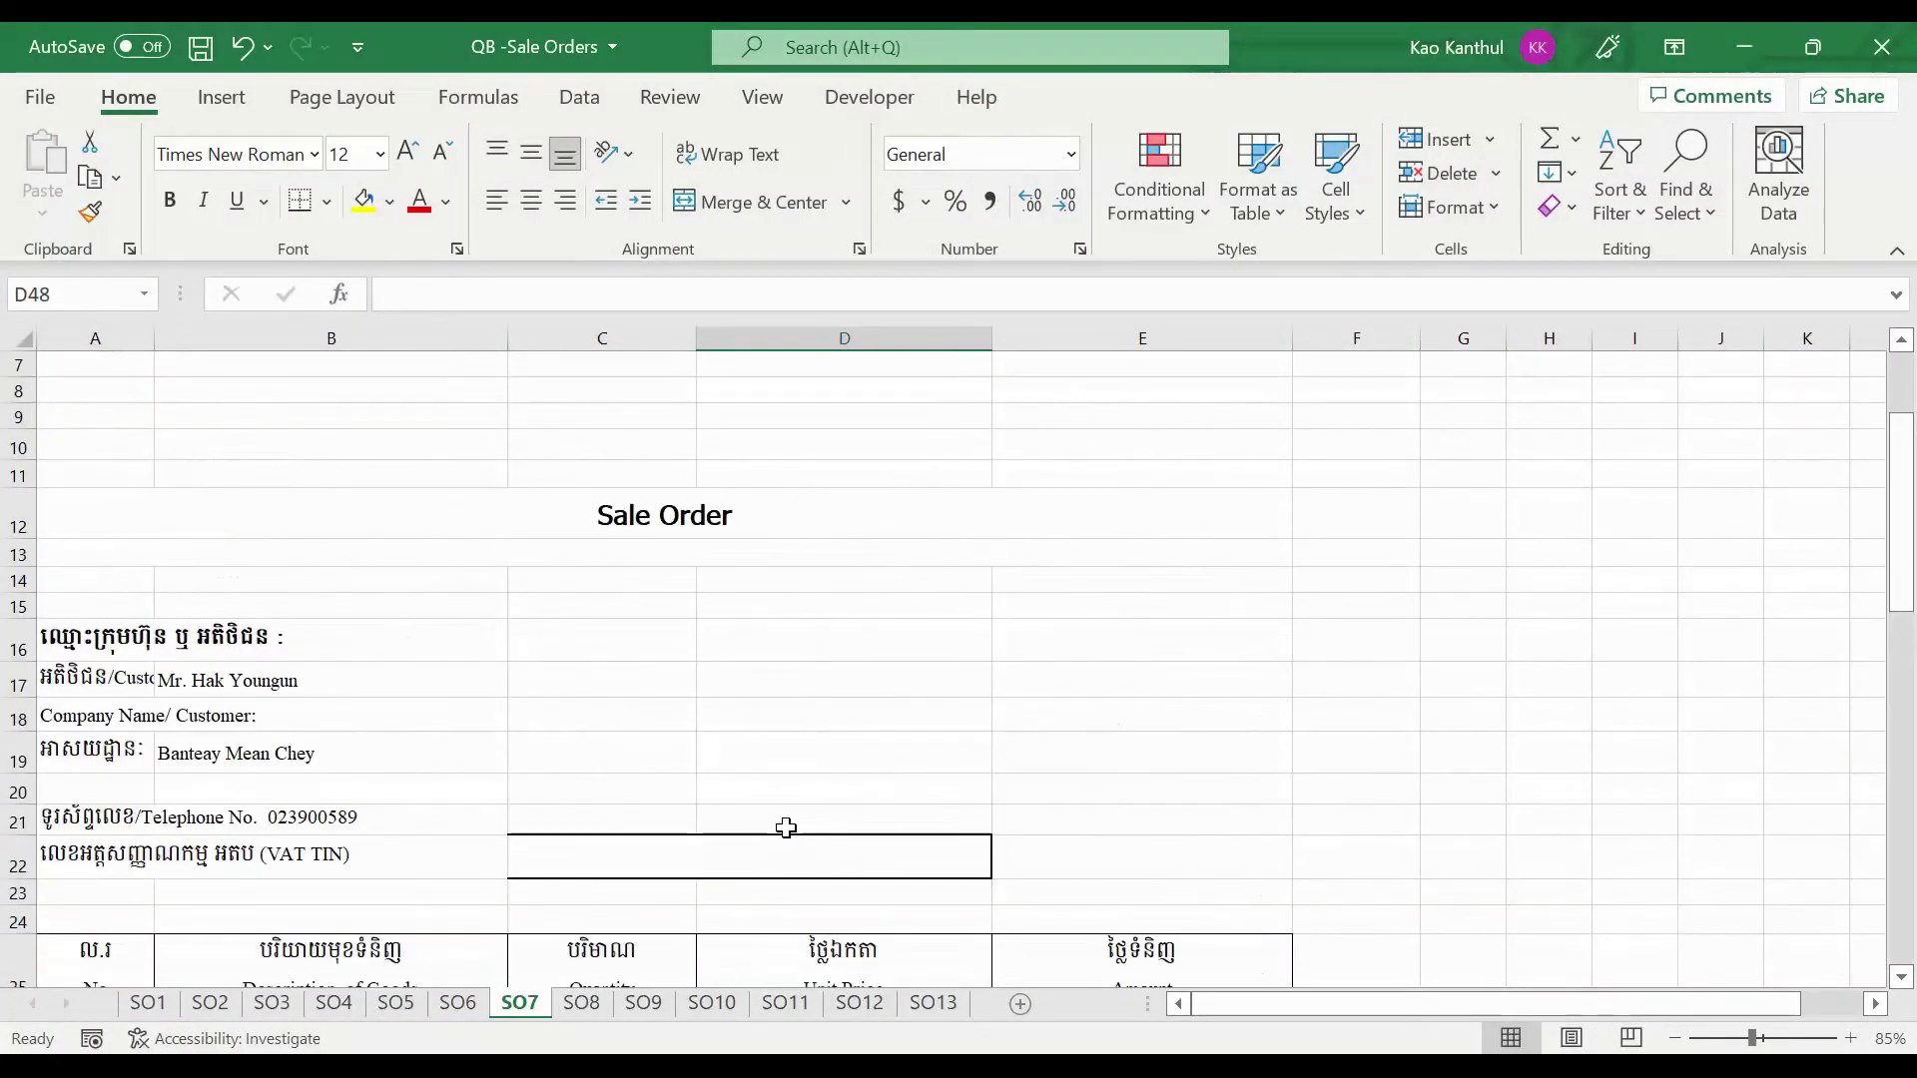
{"action": "scroll", "coordinate": [242, 744], "scroll_direction": "down", "scroll_amount": 5}
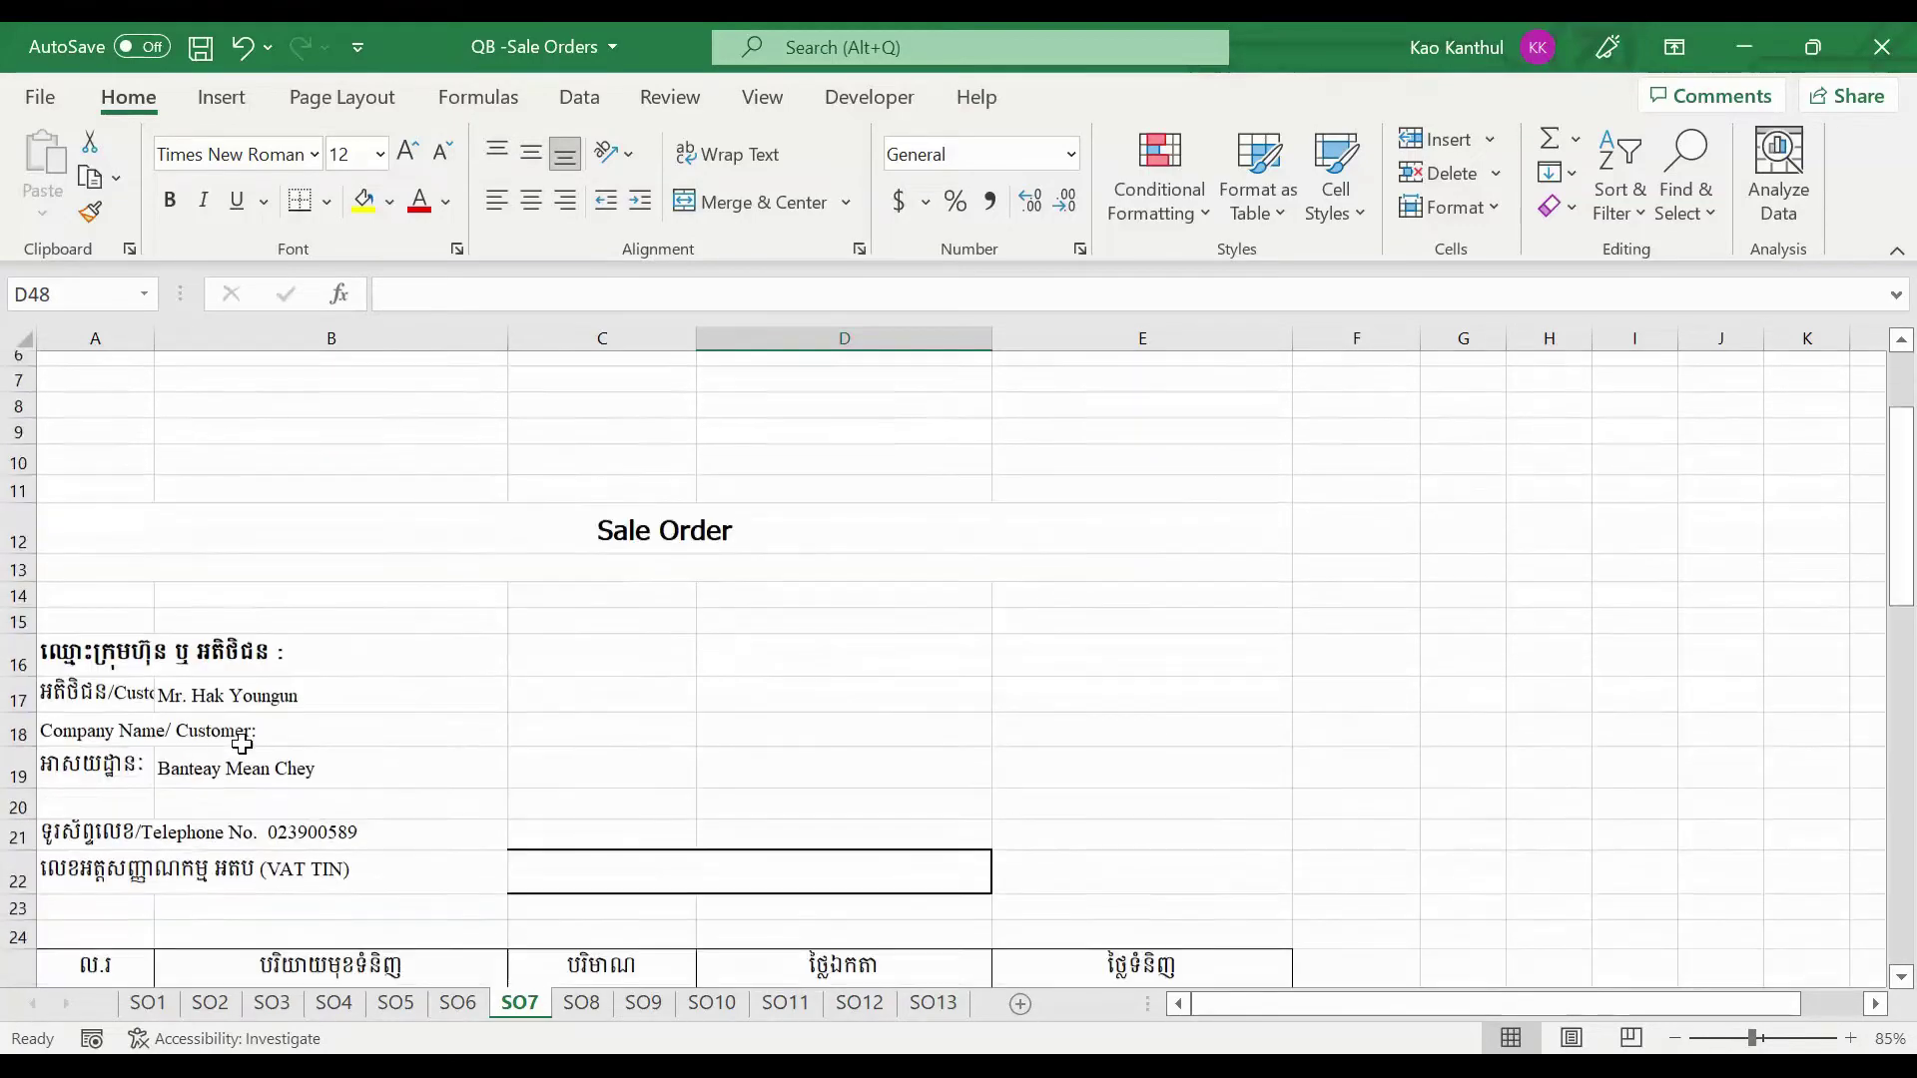
Examine the customer details, goods lines and totals of the sale order on sheet SO7.
{"action": "scroll", "coordinate": [242, 744], "scroll_direction": "down", "scroll_amount": 6}
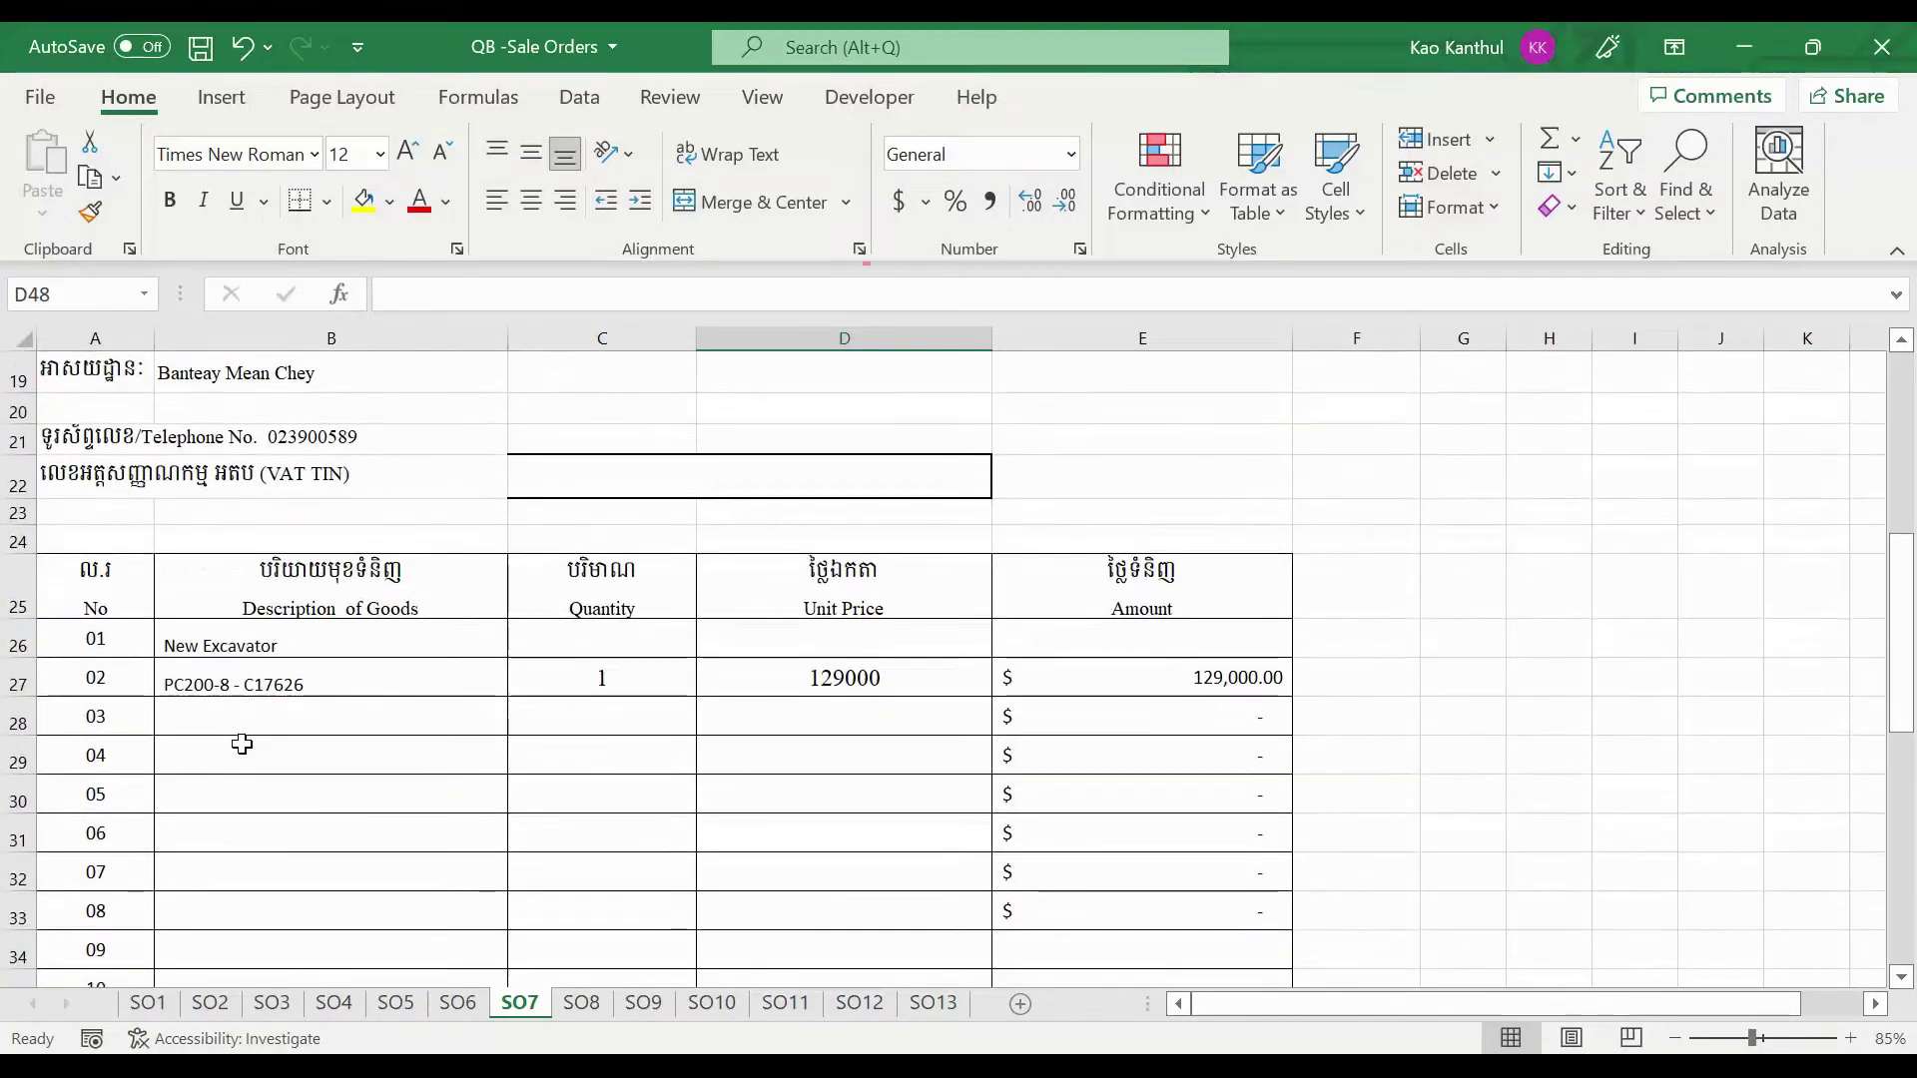
{"action": "scroll", "coordinate": [242, 744], "scroll_direction": "up", "scroll_amount": 11}
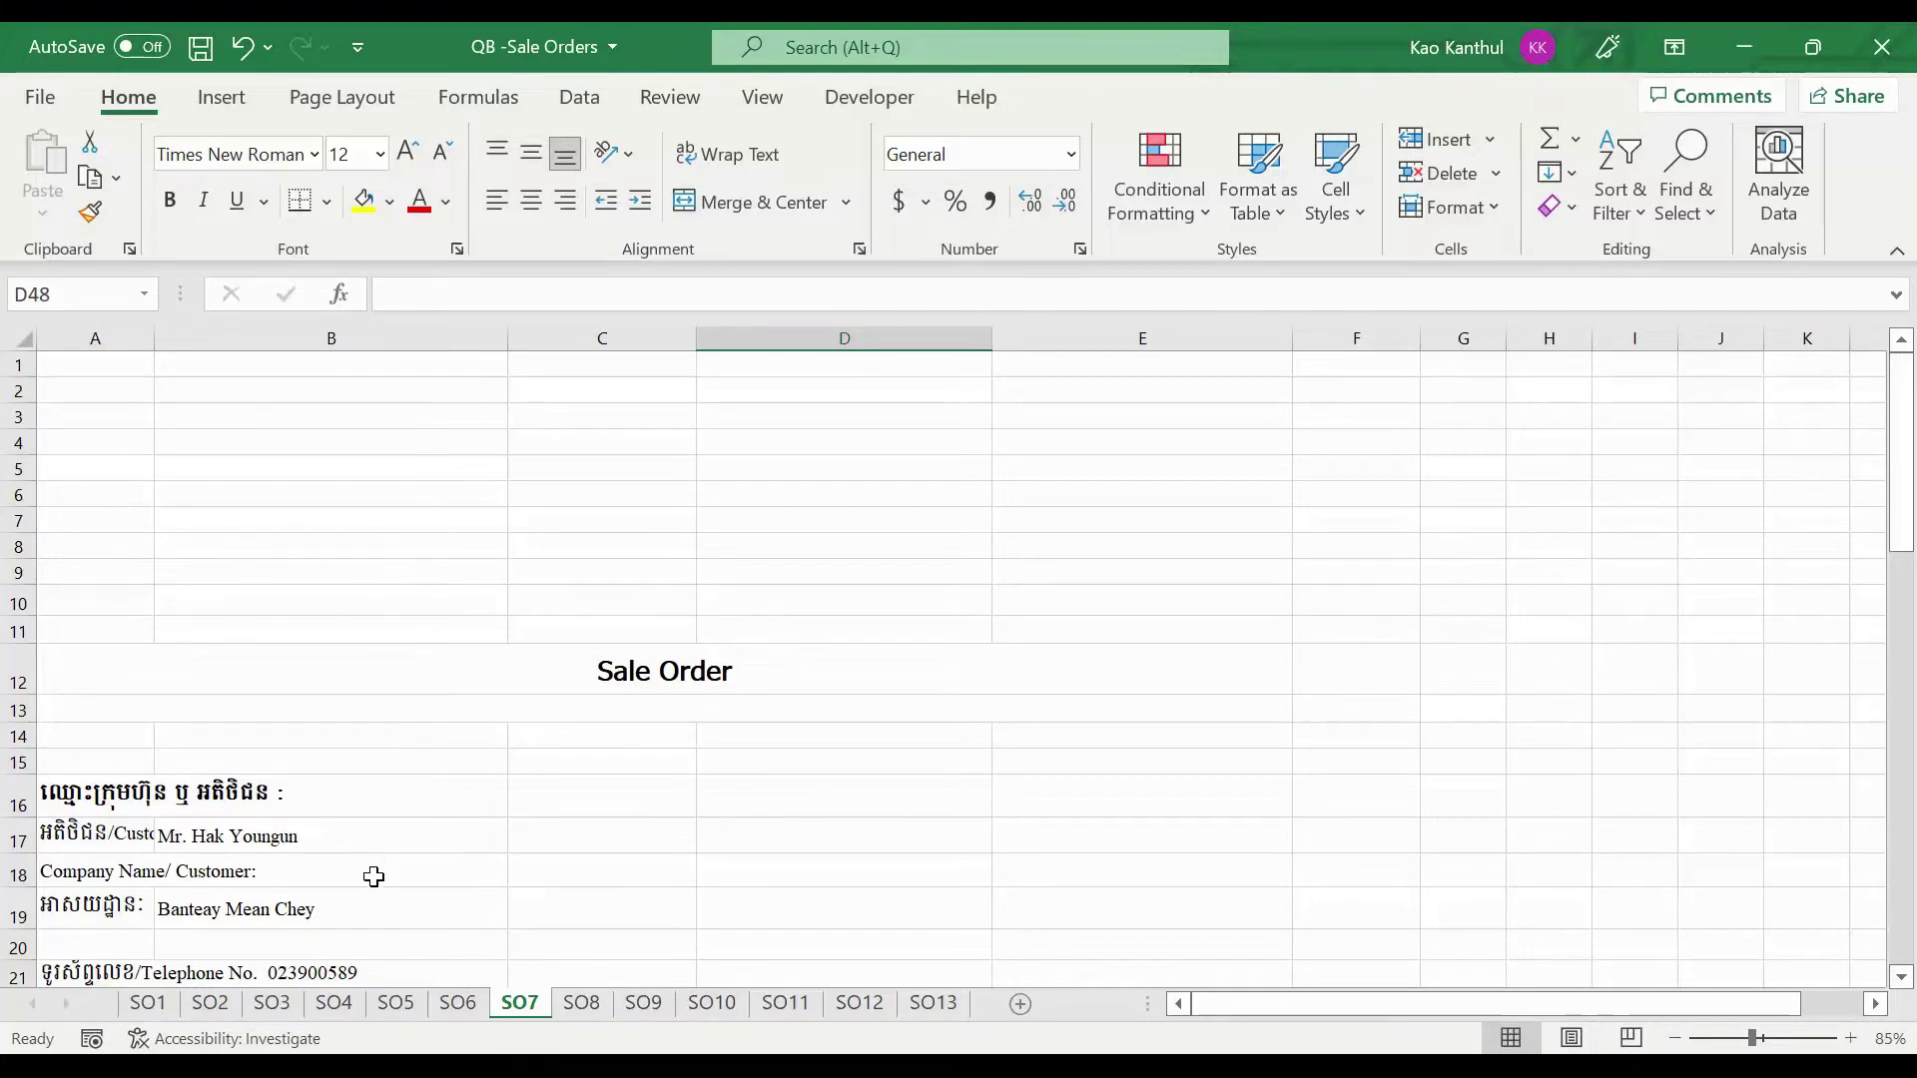
{"action": "scroll", "coordinate": [295, 870], "scroll_direction": "down", "scroll_amount": 1}
{"action": "scroll", "coordinate": [295, 870], "scroll_direction": "down", "scroll_amount": 2}
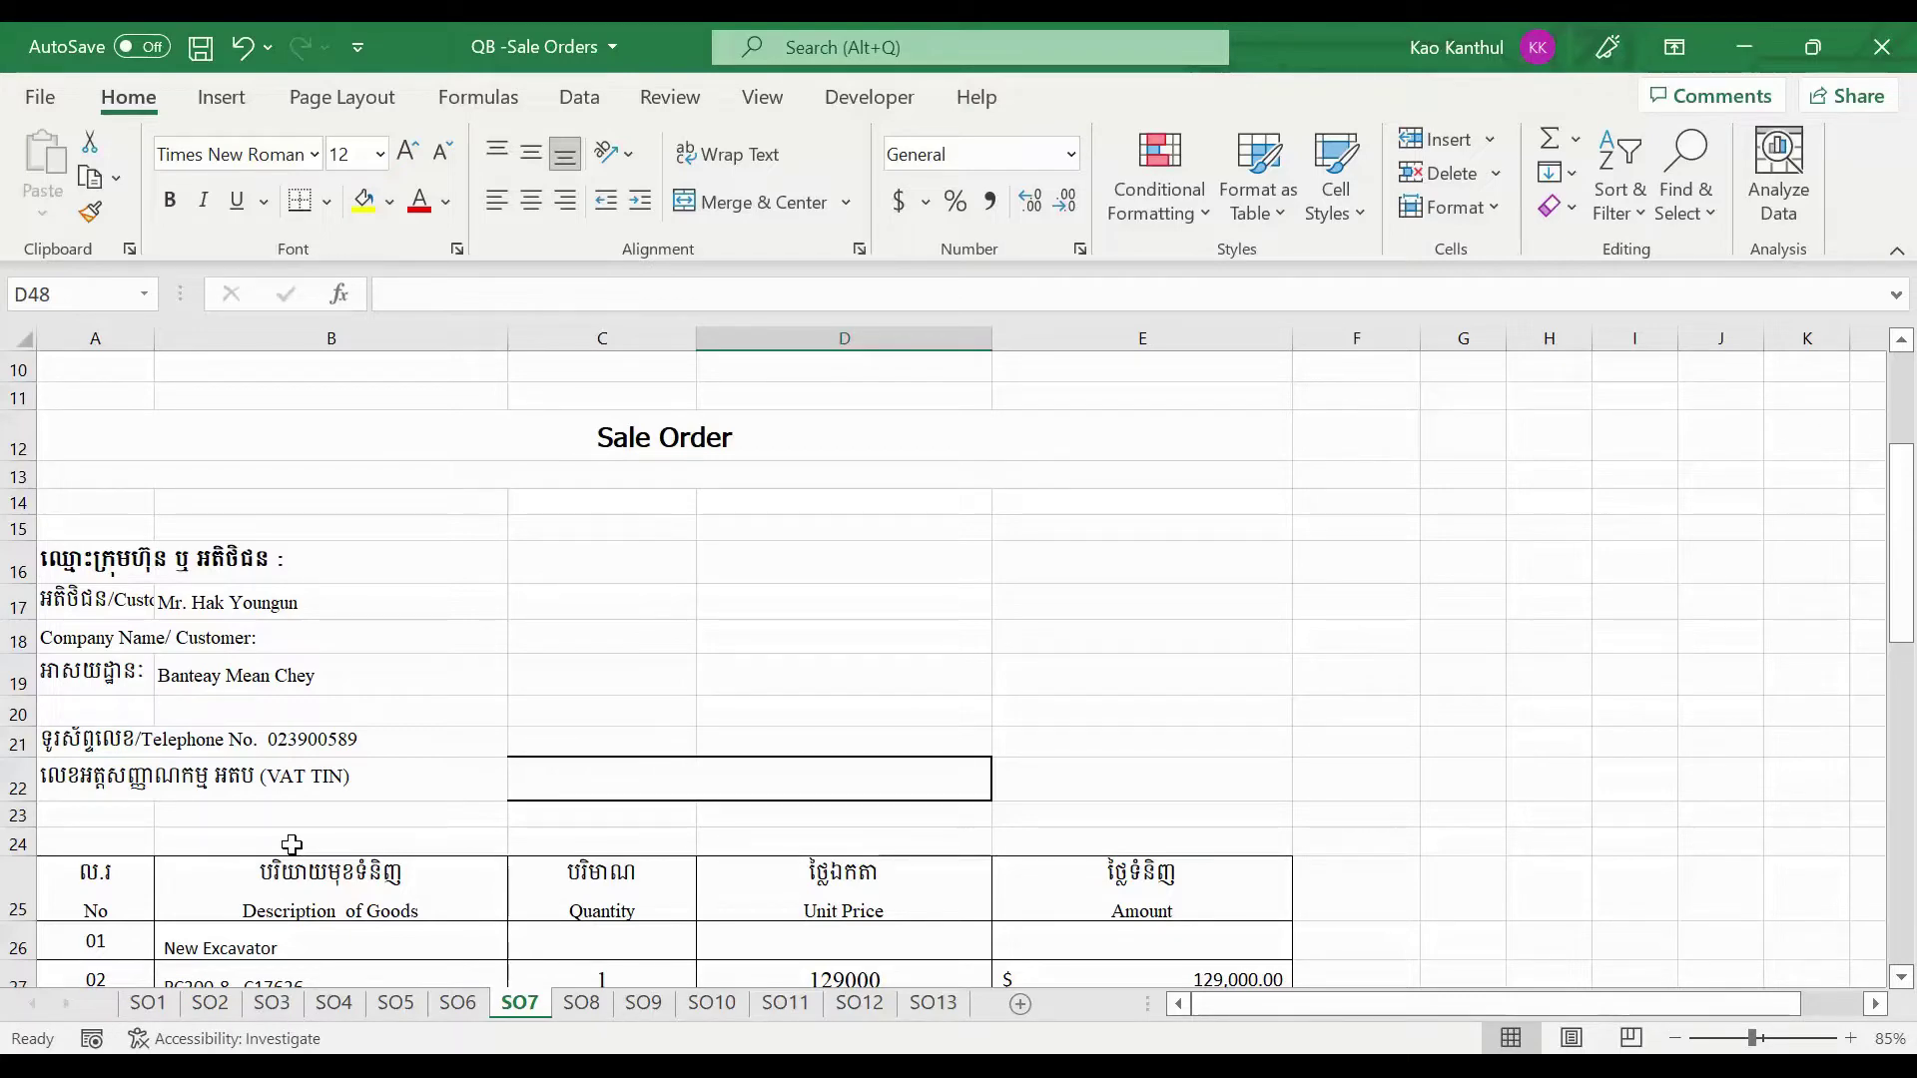
{"action": "scroll", "coordinate": [496, 679], "scroll_direction": "down", "scroll_amount": 3}
{"action": "scroll", "coordinate": [557, 703], "scroll_direction": "down", "scroll_amount": 2}
{"action": "scroll", "coordinate": [639, 692], "scroll_direction": "down", "scroll_amount": 6}
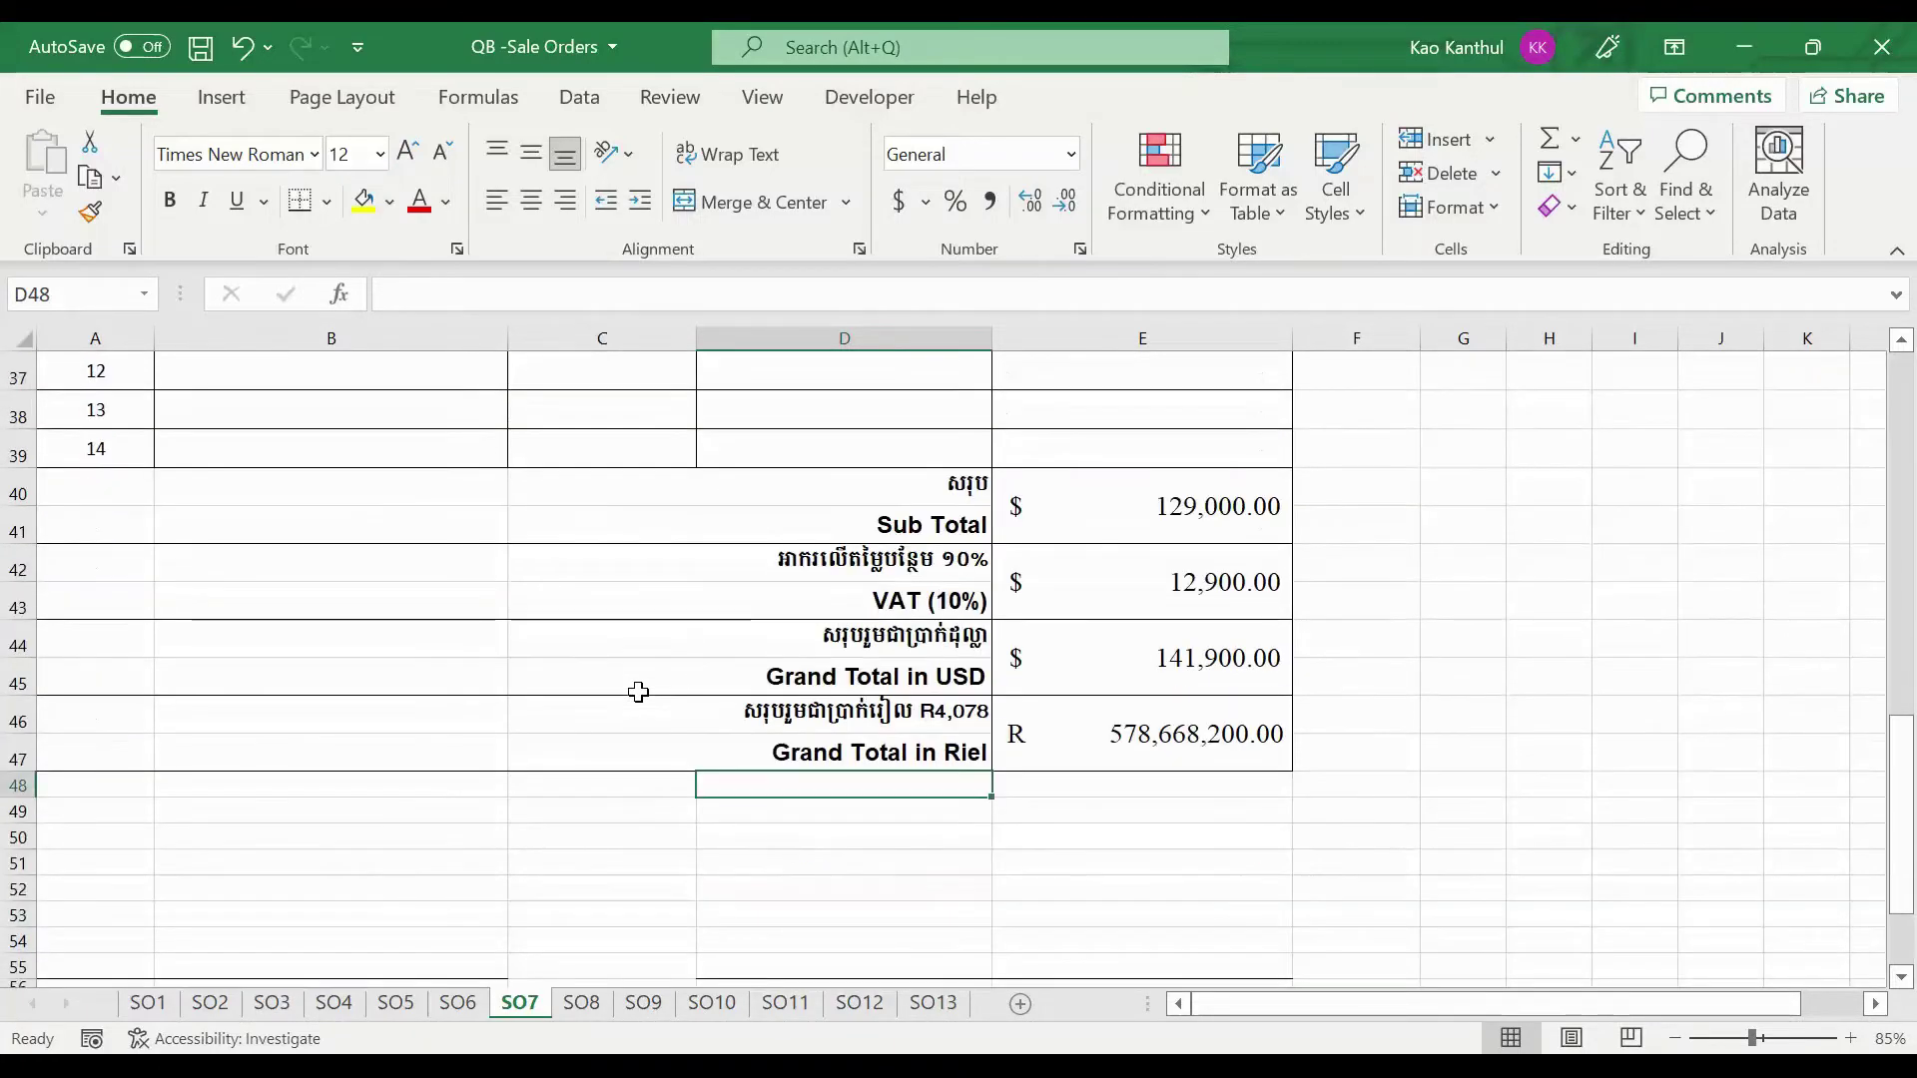
{"action": "scroll", "coordinate": [639, 692], "scroll_direction": "up", "scroll_amount": 10}
{"action": "scroll", "coordinate": [639, 692], "scroll_direction": "up", "scroll_amount": 5}
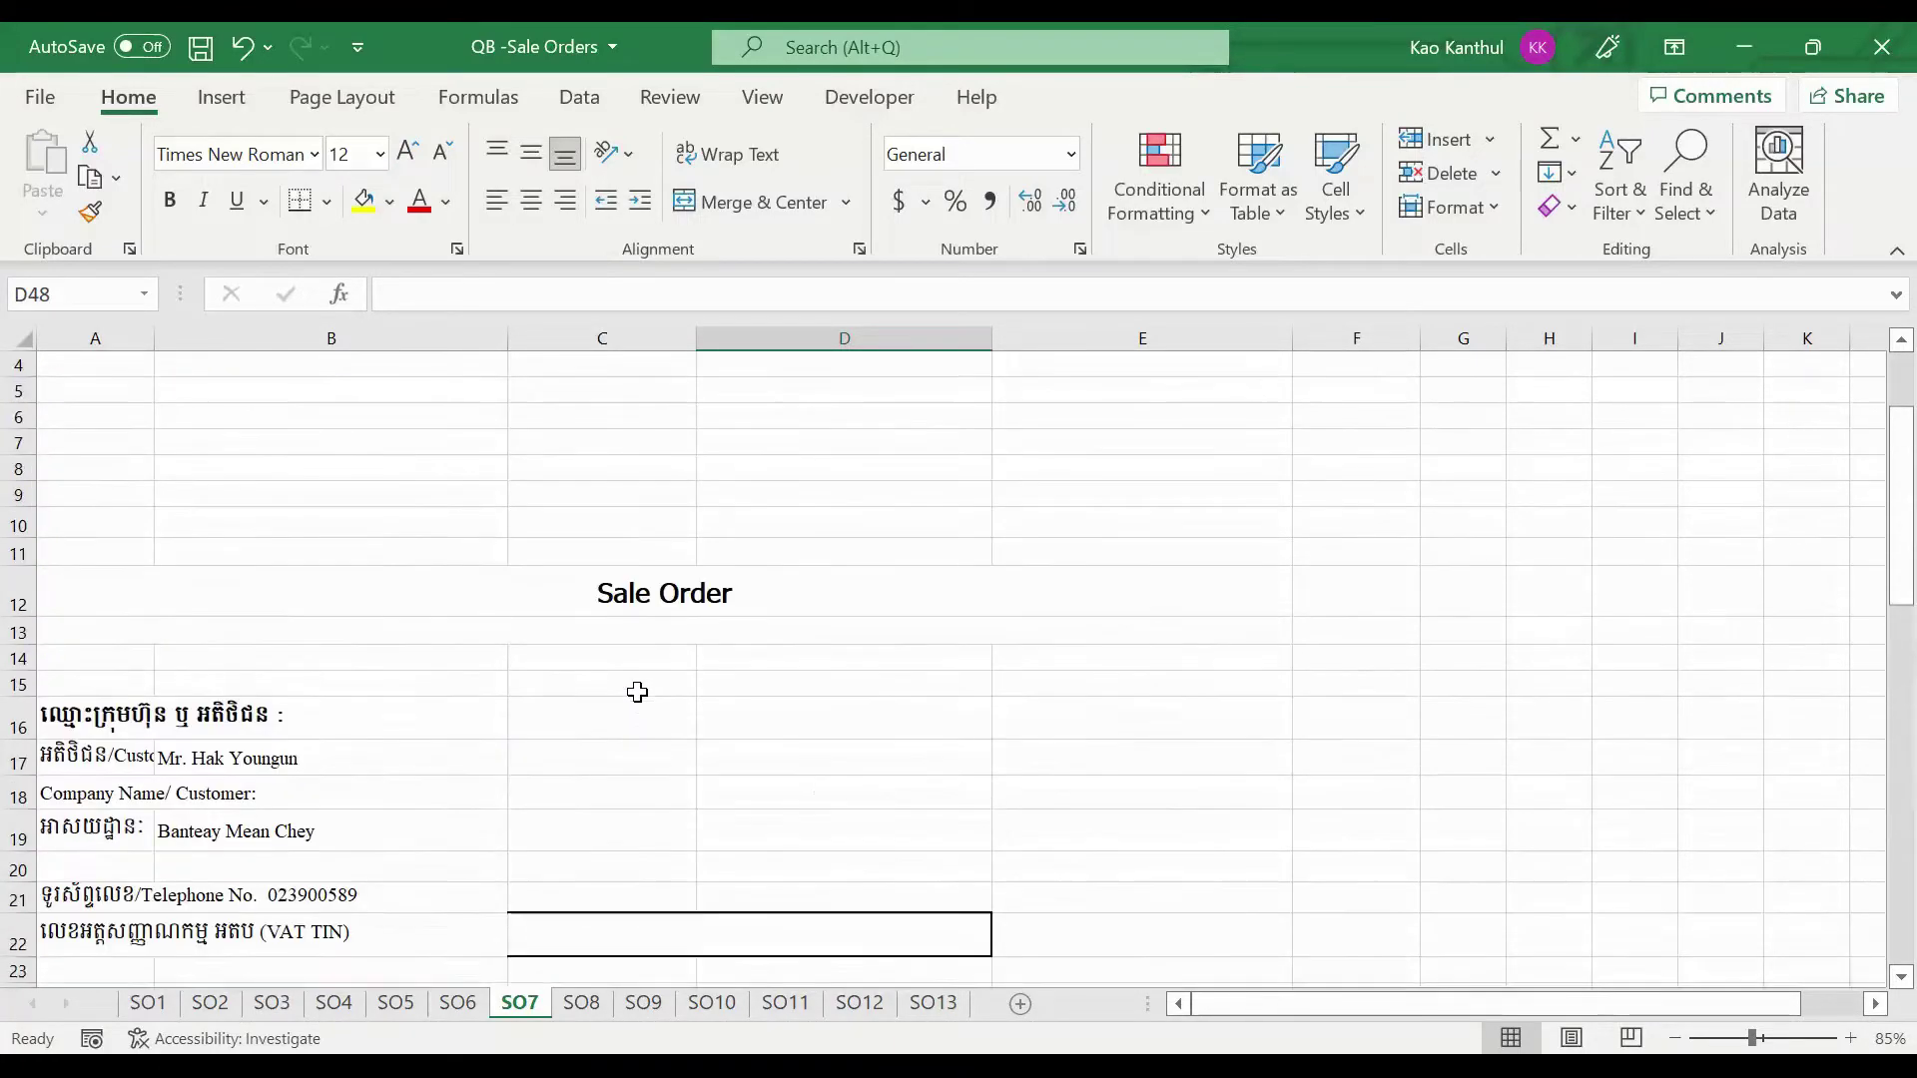
{"action": "left_click", "coordinate": [342, 702]}
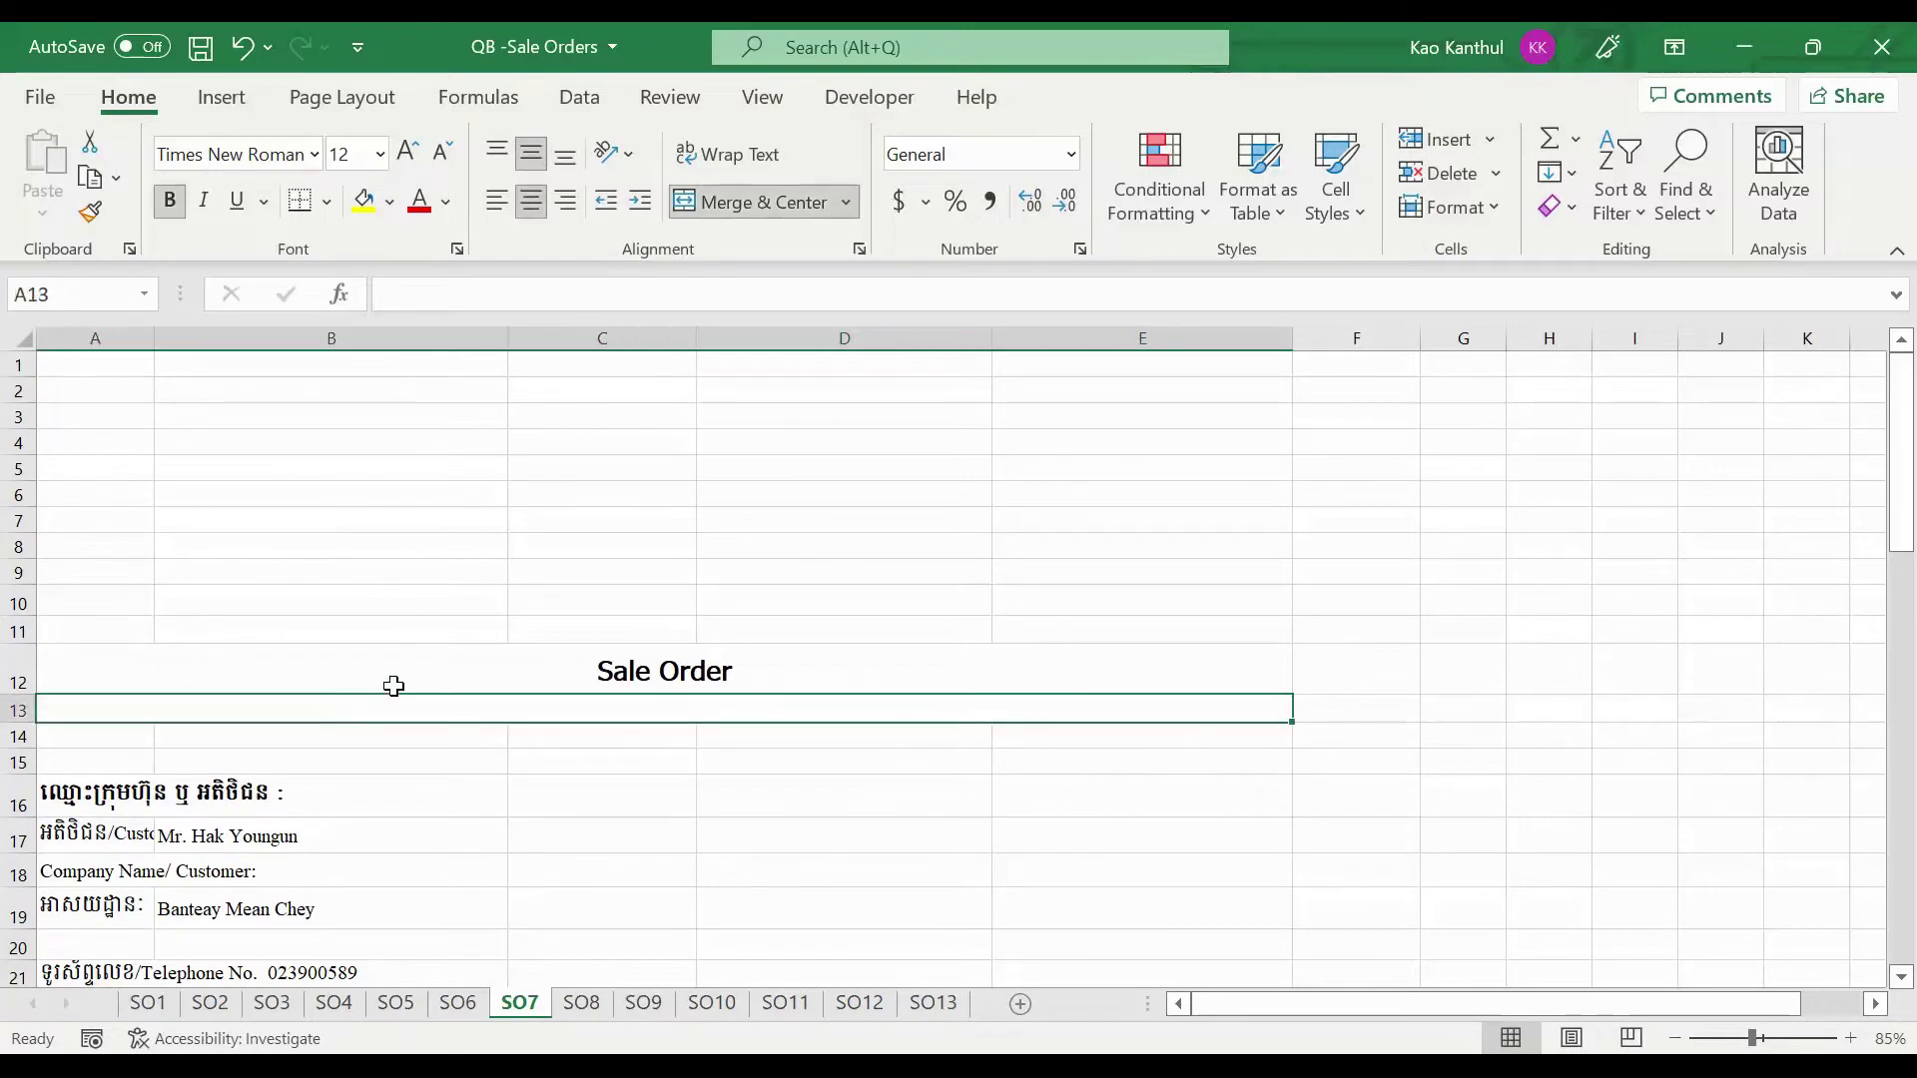
{"action": "left_click", "coordinate": [440, 666]}
{"action": "left_click", "coordinate": [425, 590]}
{"action": "scroll", "coordinate": [462, 620], "scroll_direction": "down", "scroll_amount": 3}
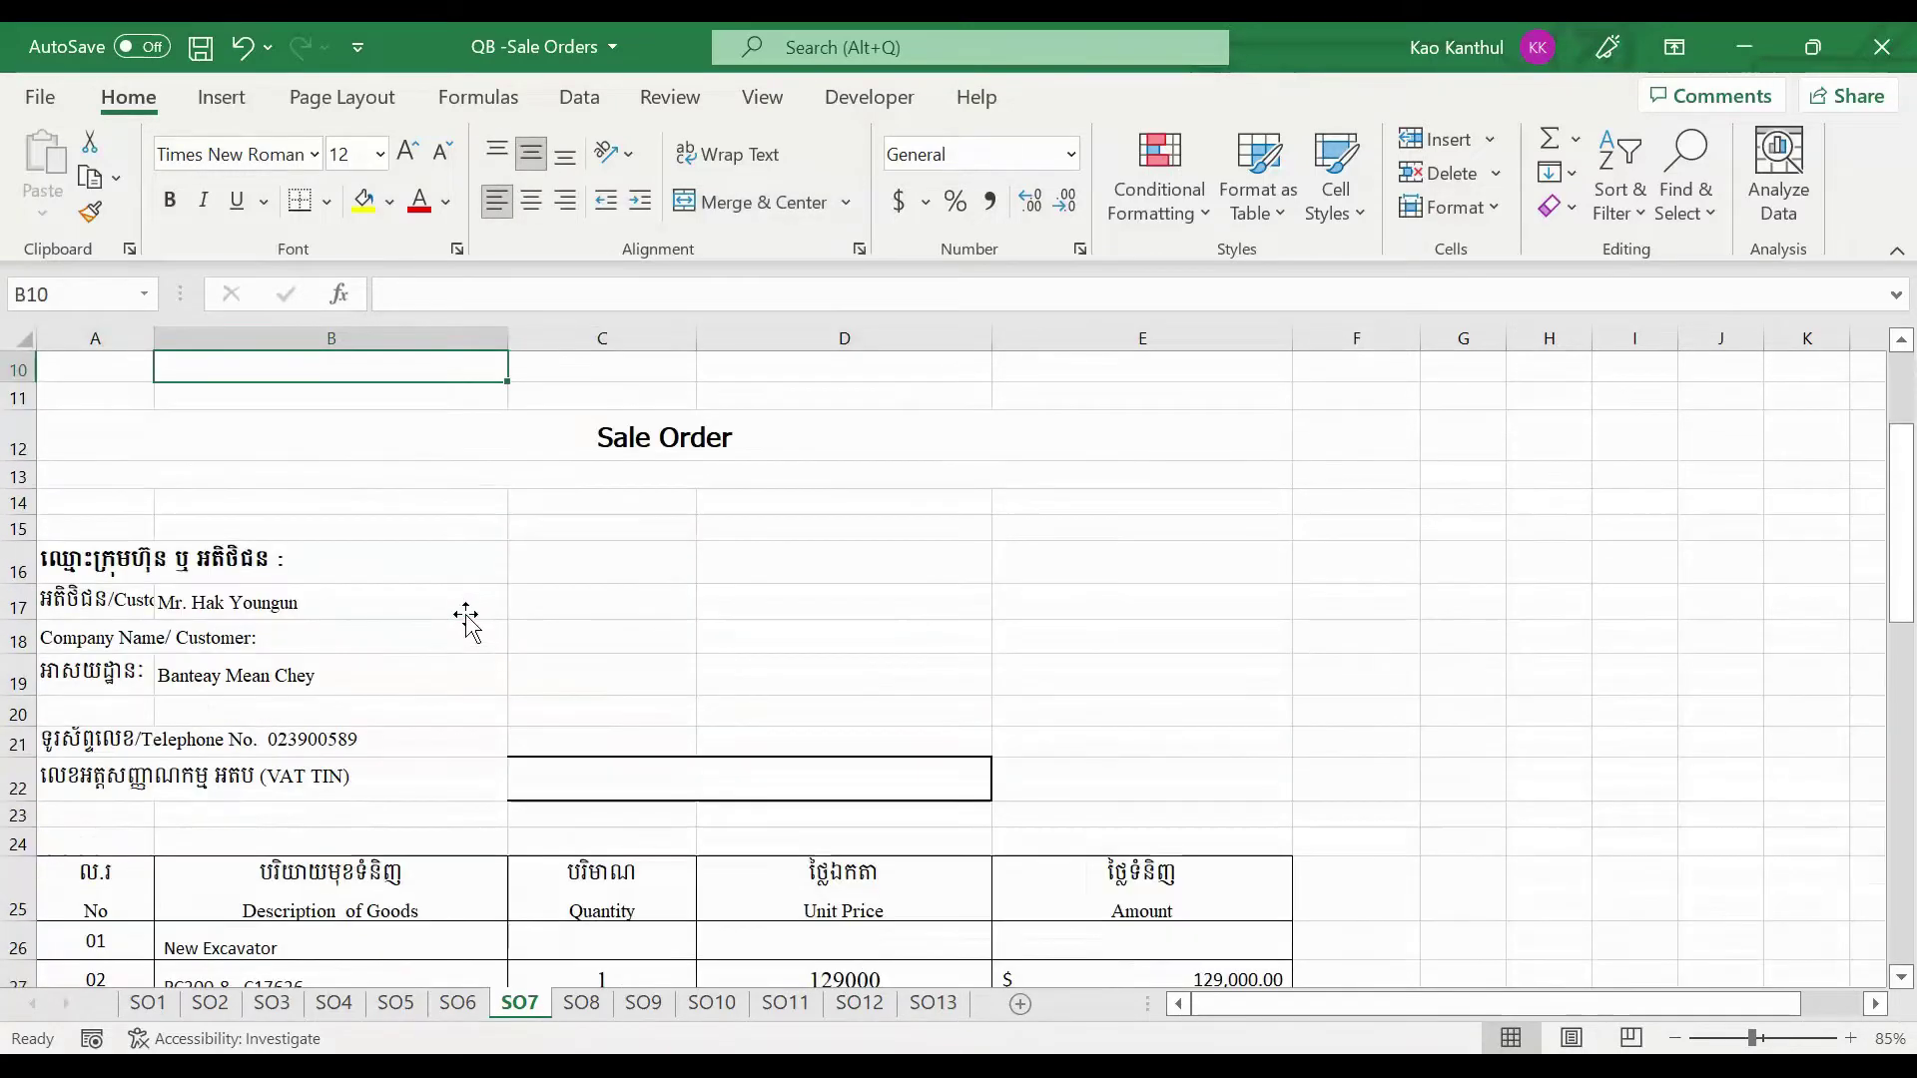
{"action": "scroll", "coordinate": [676, 706], "scroll_direction": "down", "scroll_amount": 1}
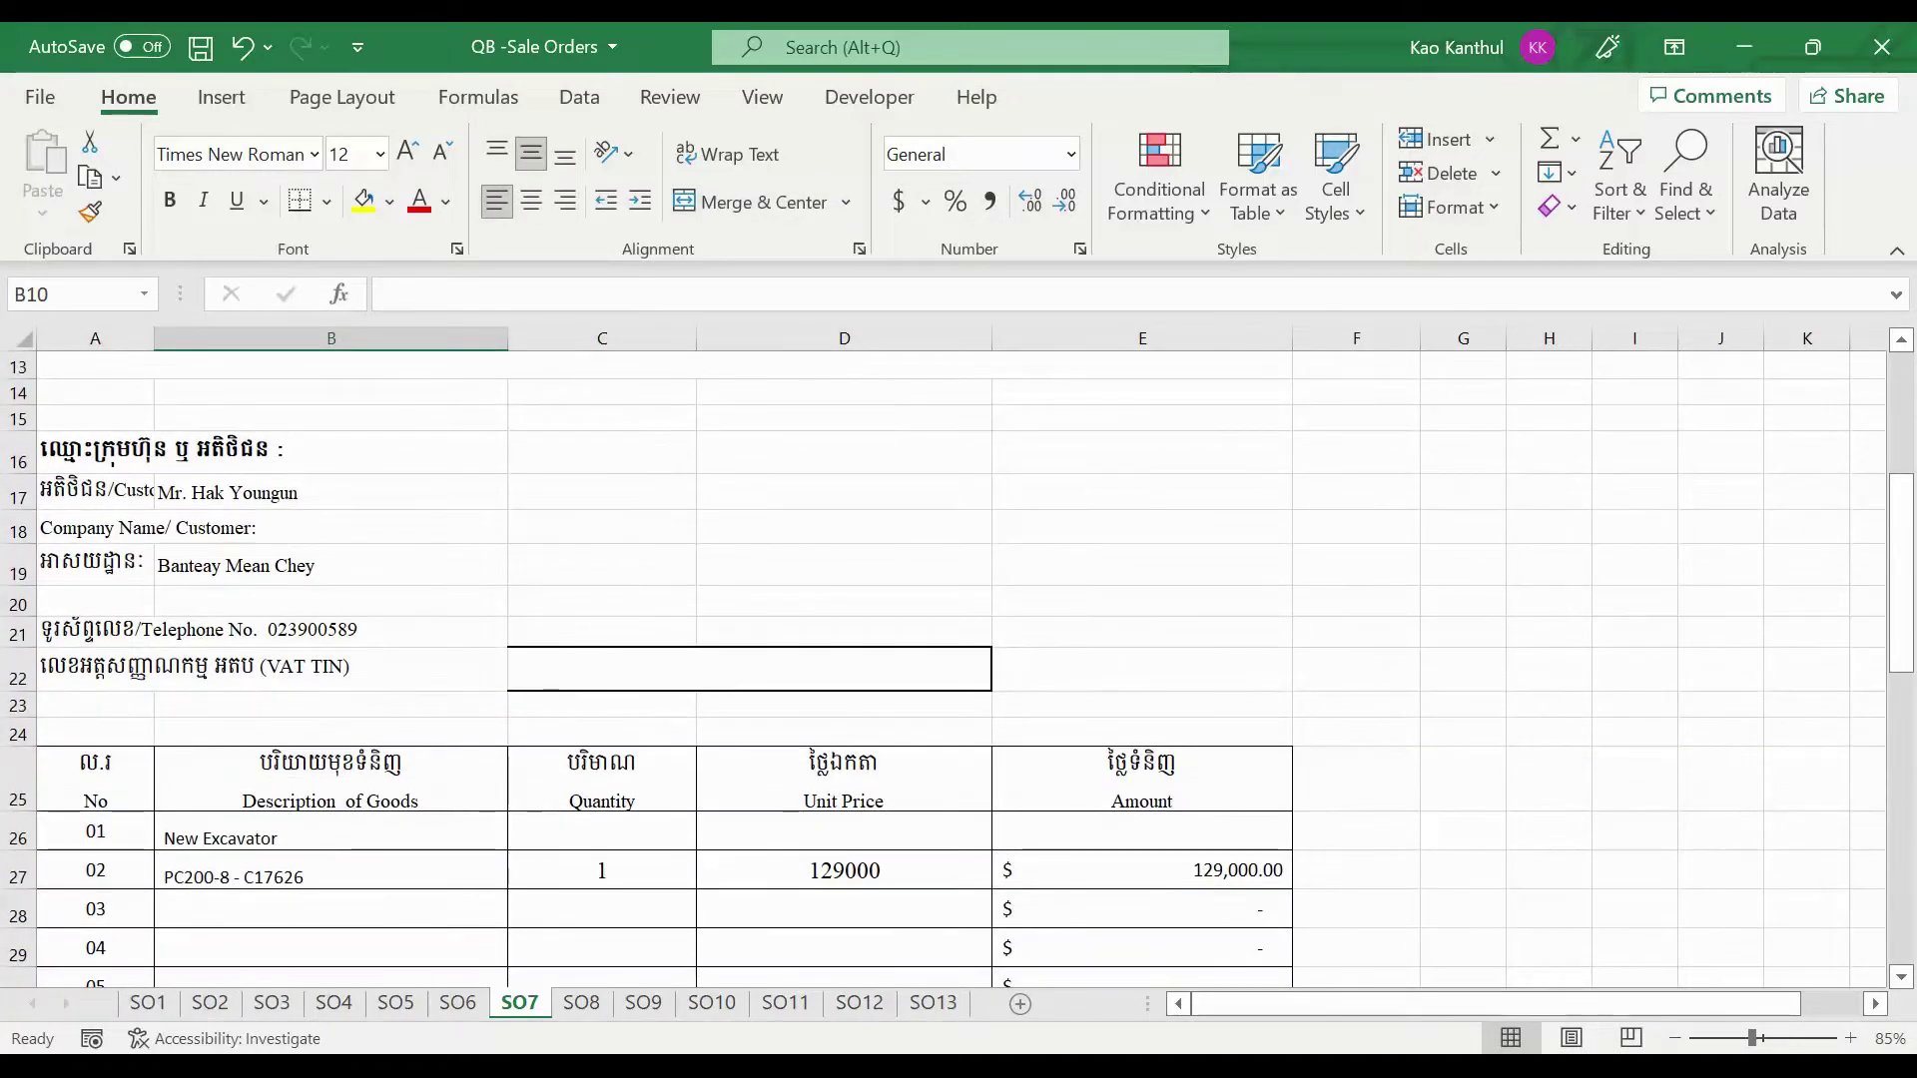
Switch to QuickBooks and start a new customer payment against the 1120300 A/R account.
{"action": "key", "text": "alt+Tab"}
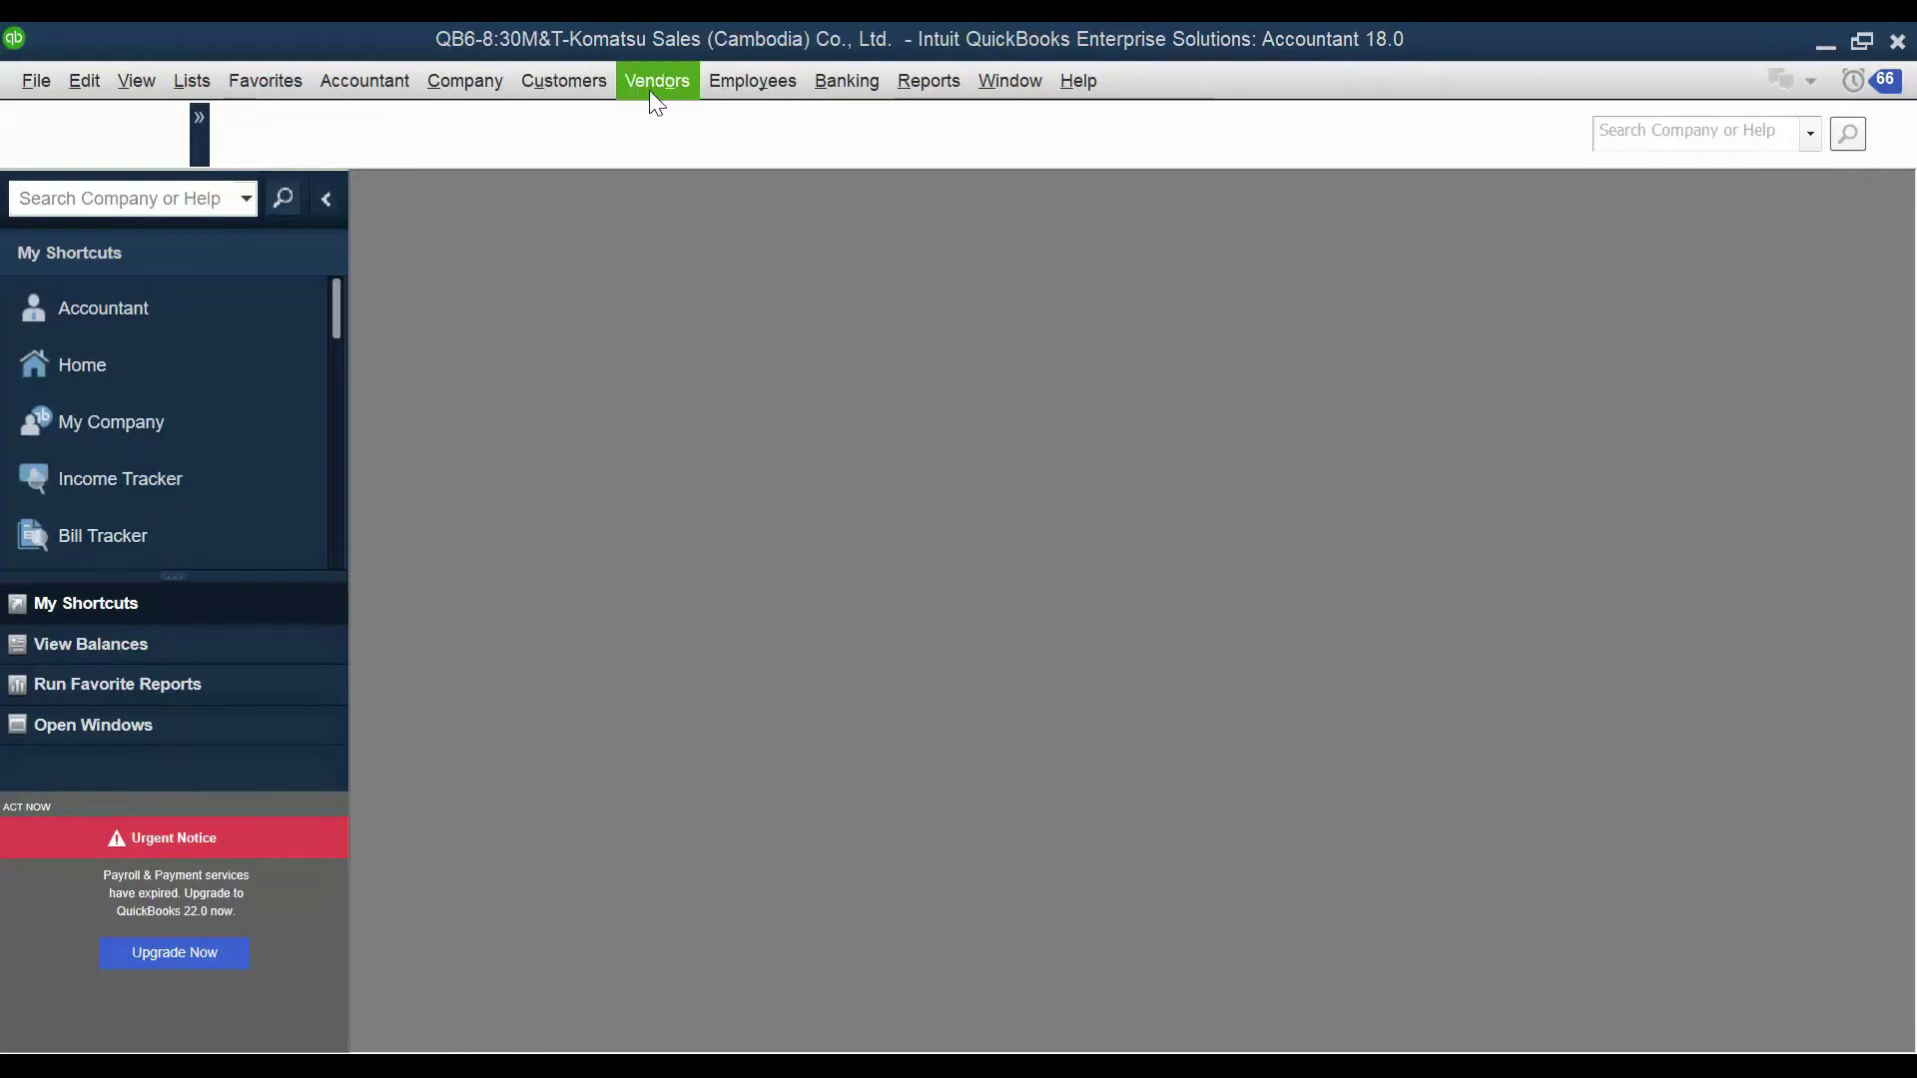
{"action": "left_click", "coordinate": [596, 92]}
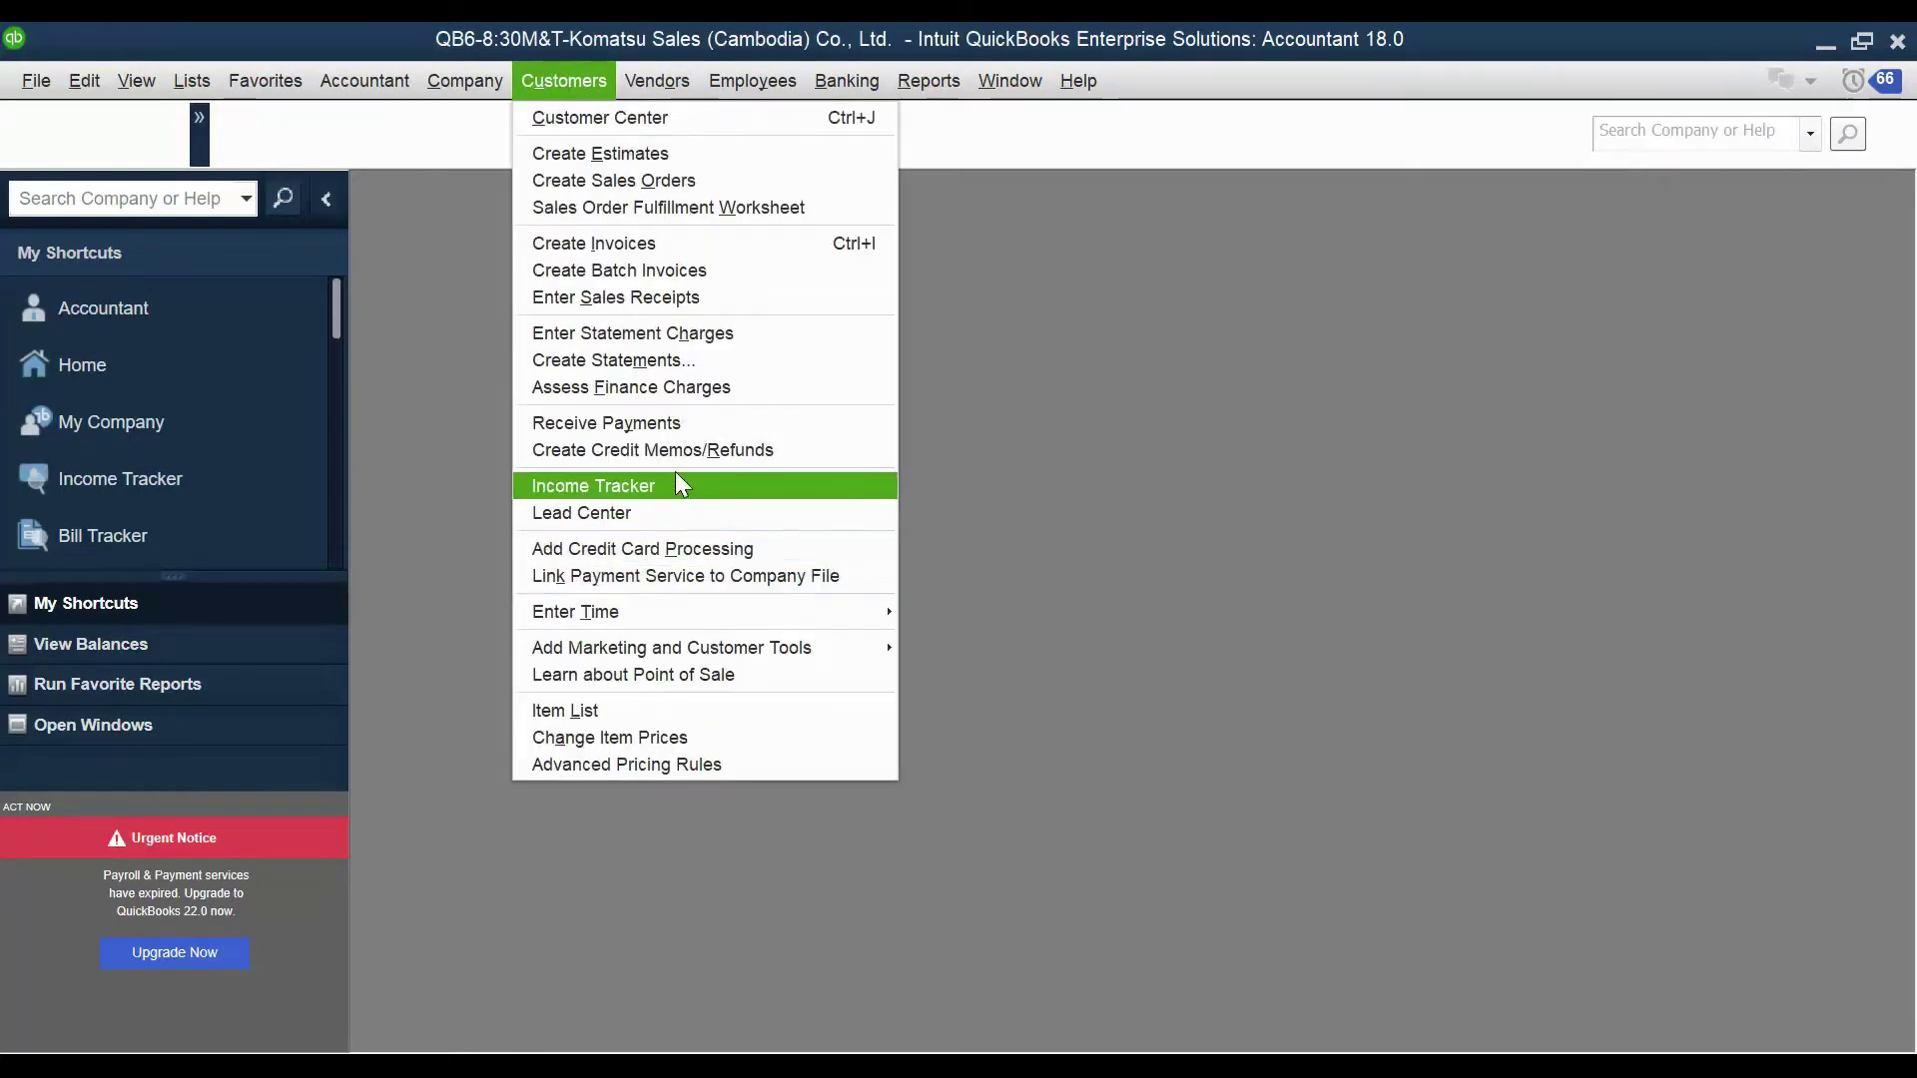
{"action": "left_click", "coordinate": [607, 423]}
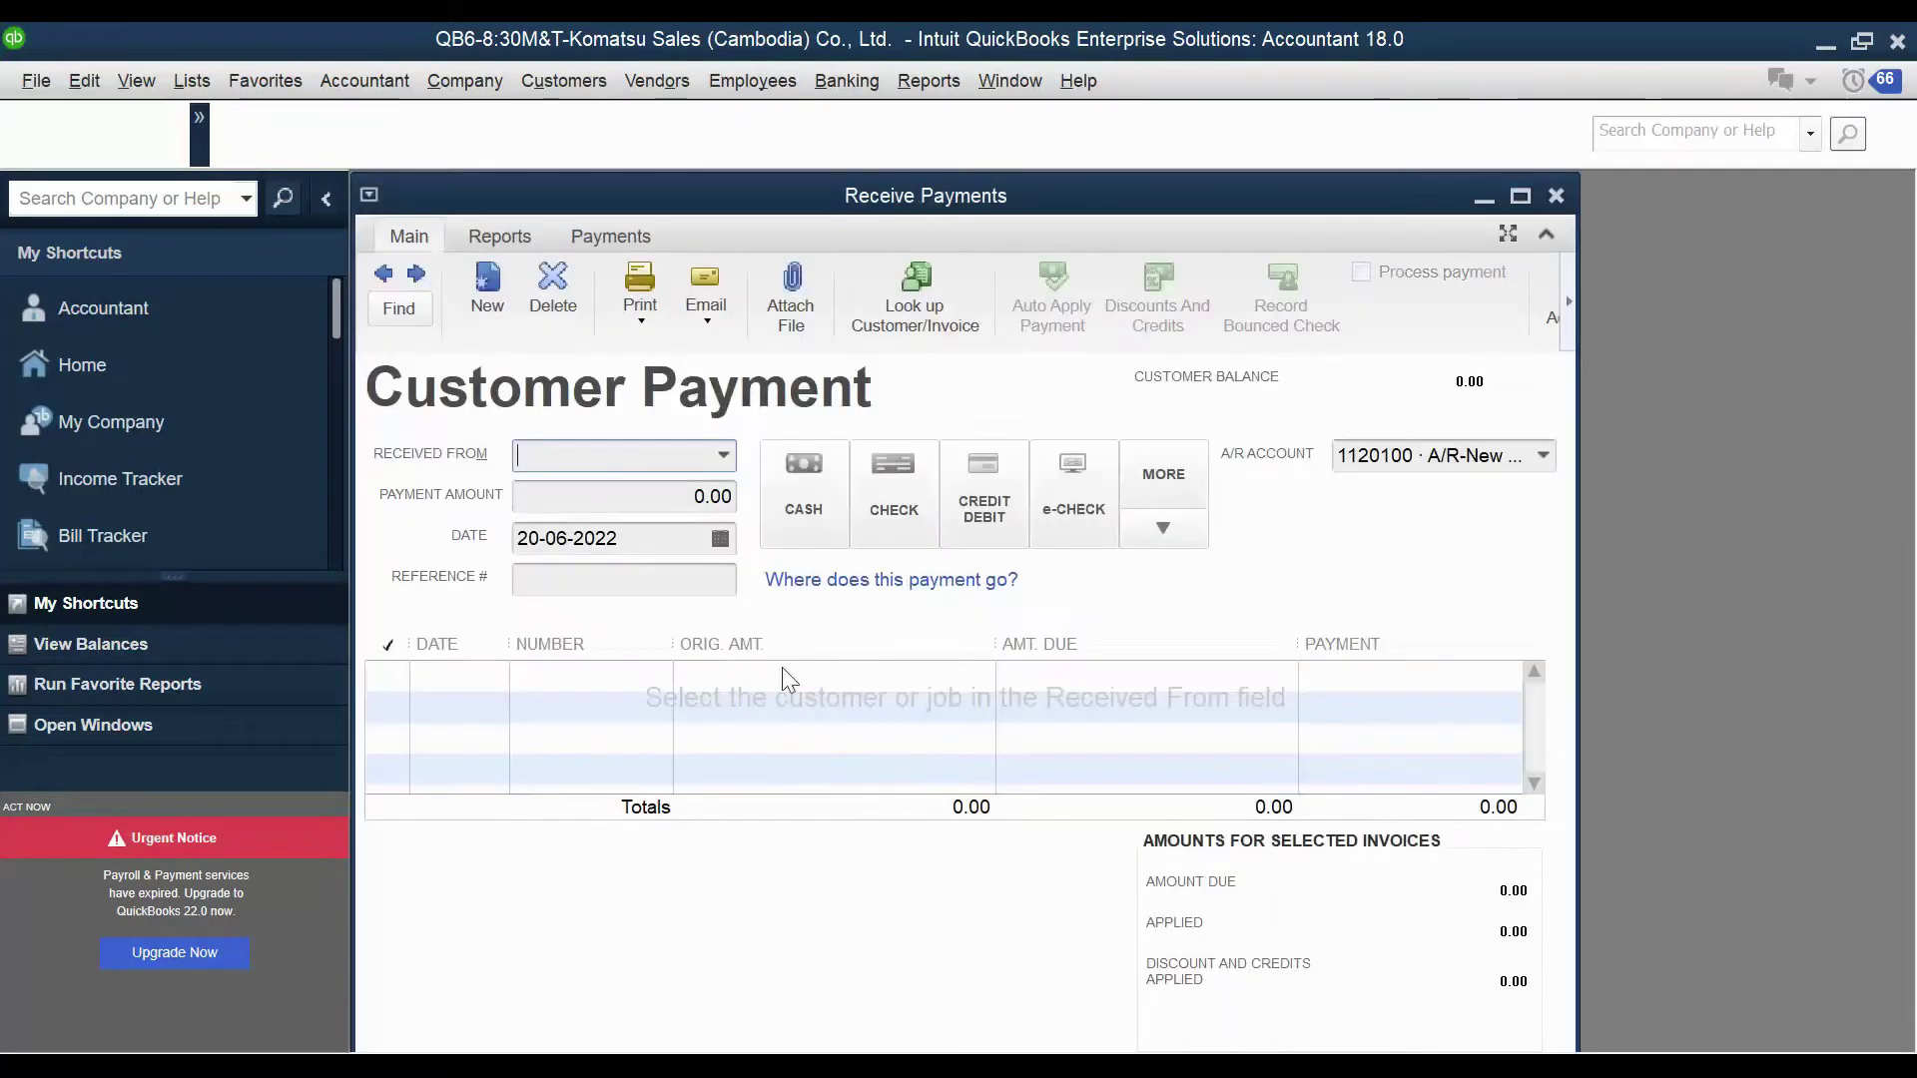
{"action": "left_click", "coordinate": [1523, 457]}
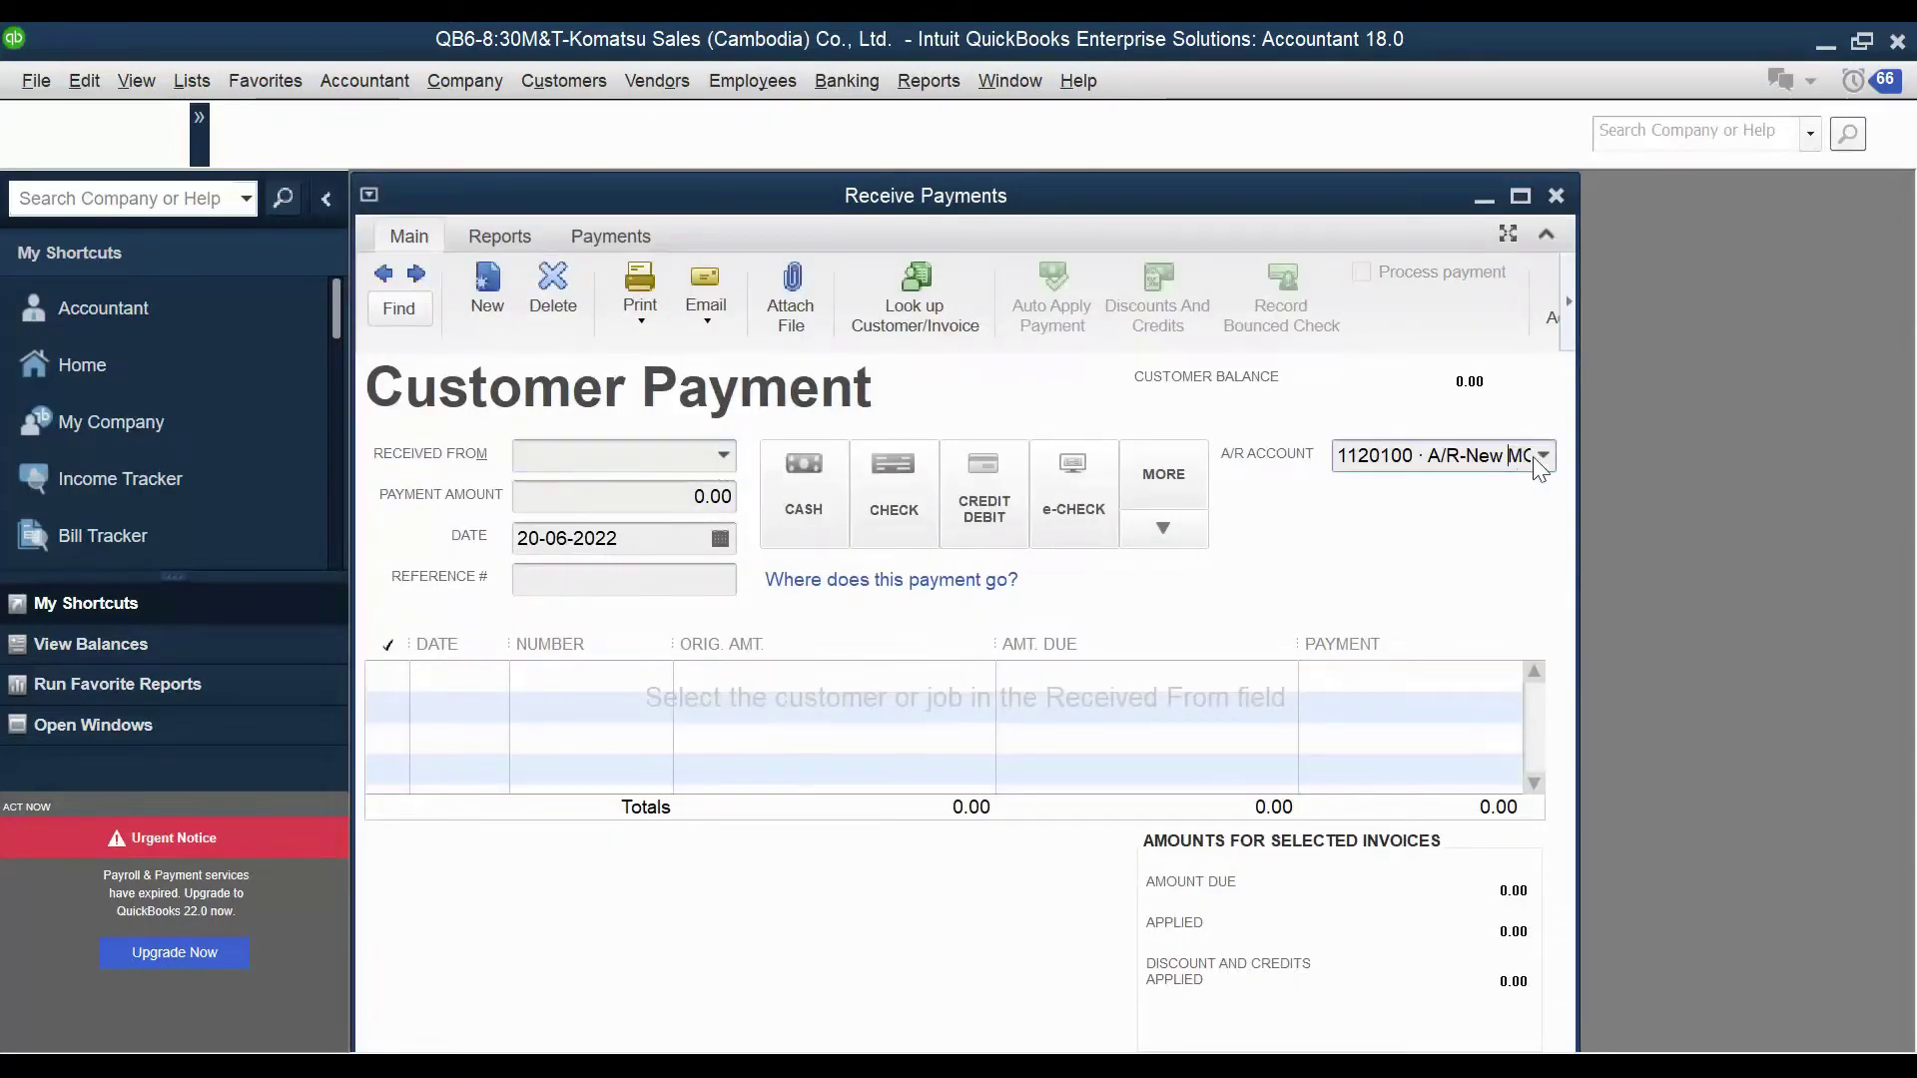
{"action": "left_click", "coordinate": [1536, 457]}
{"action": "left_click", "coordinate": [1524, 647]}
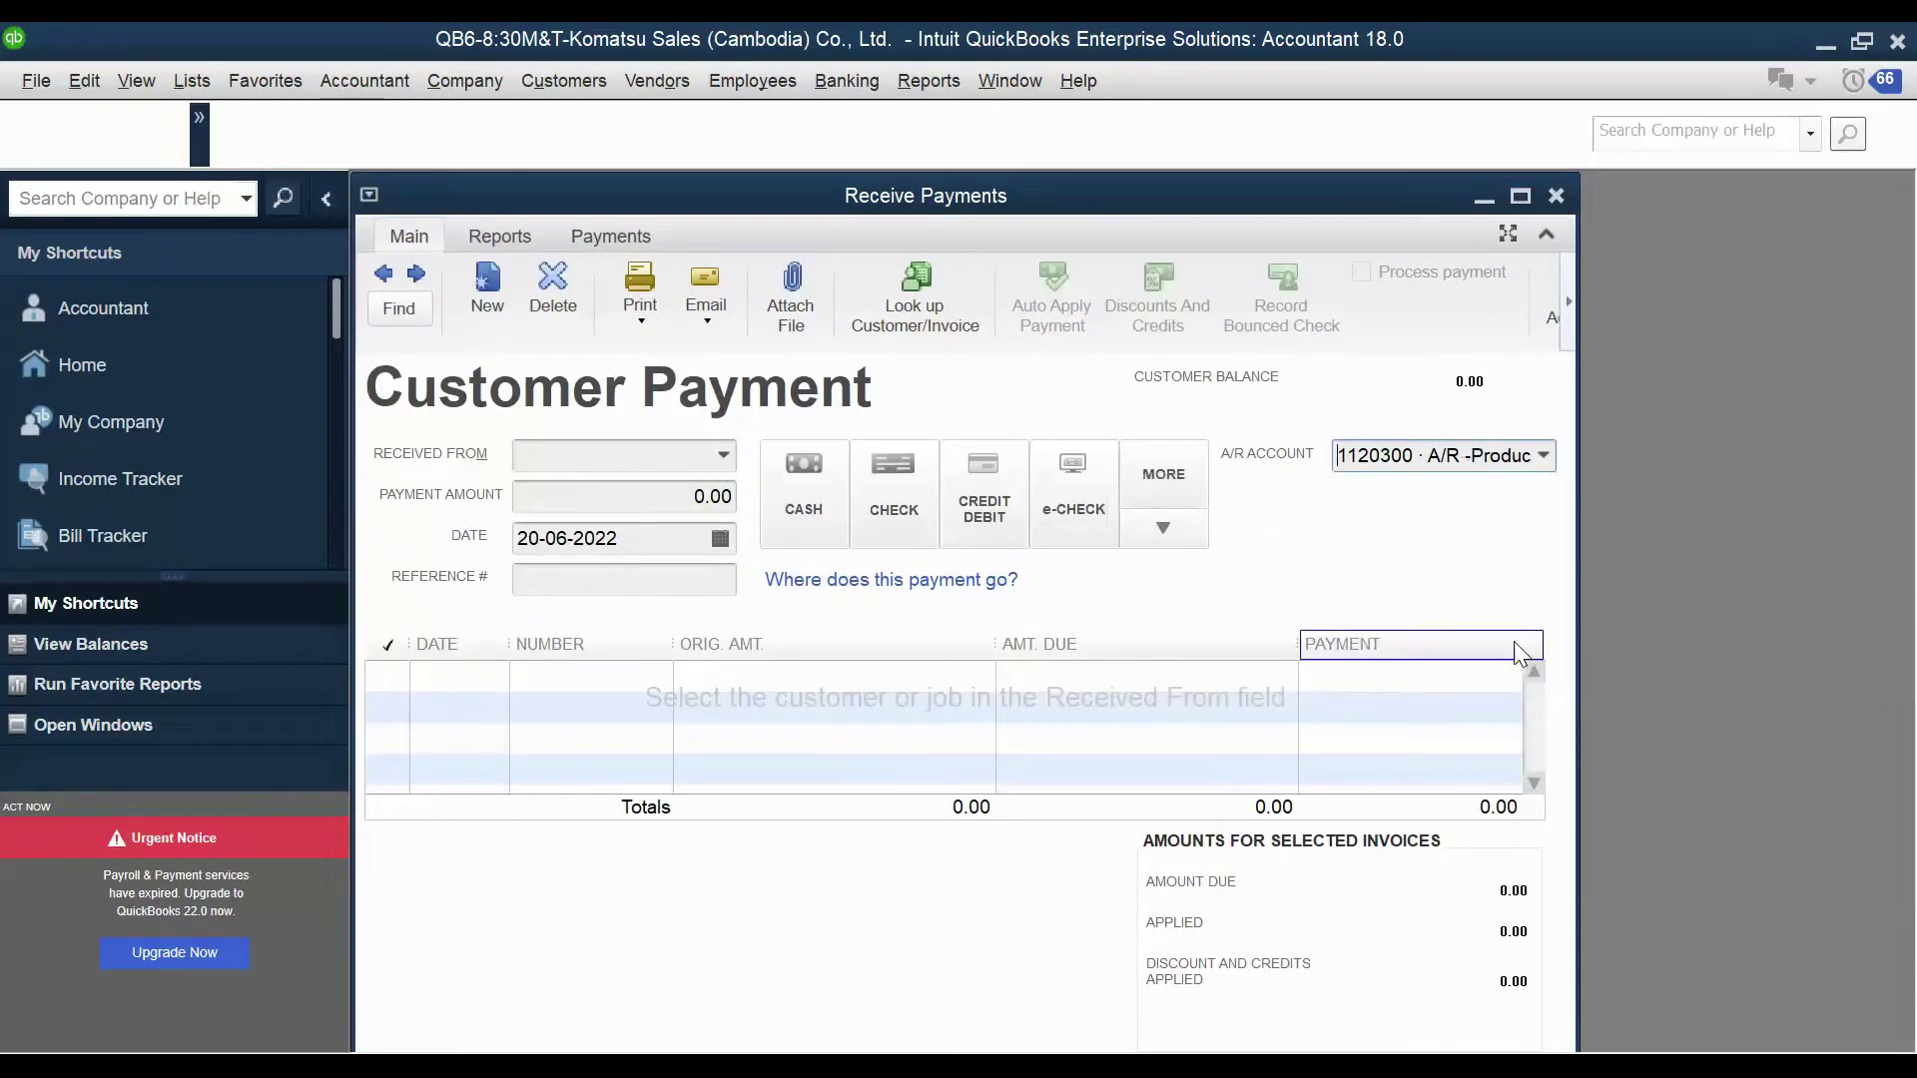
Choose a customer for the payment, and replace it with the customer who owes invoice TI-012.
{"action": "left_click", "coordinate": [725, 465]}
{"action": "left_click", "coordinate": [723, 459]}
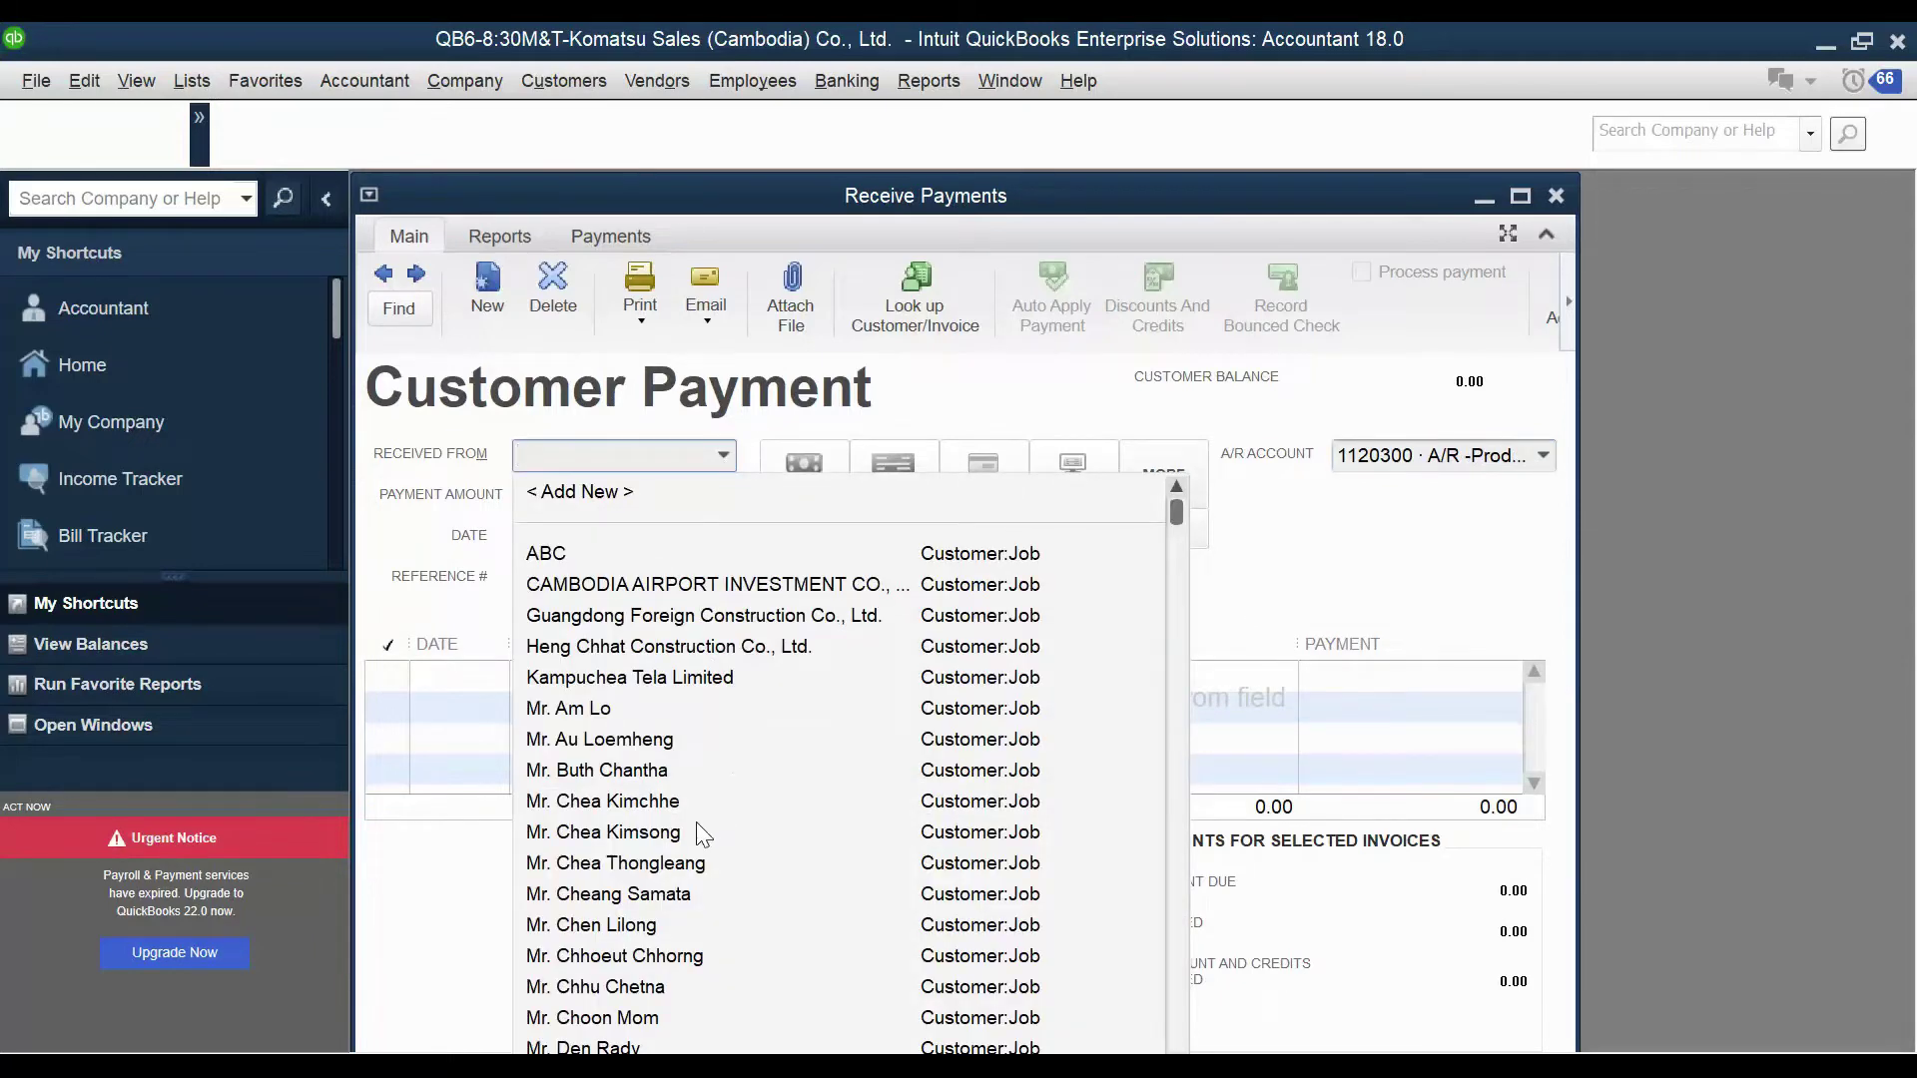
{"action": "left_click", "coordinate": [671, 773]}
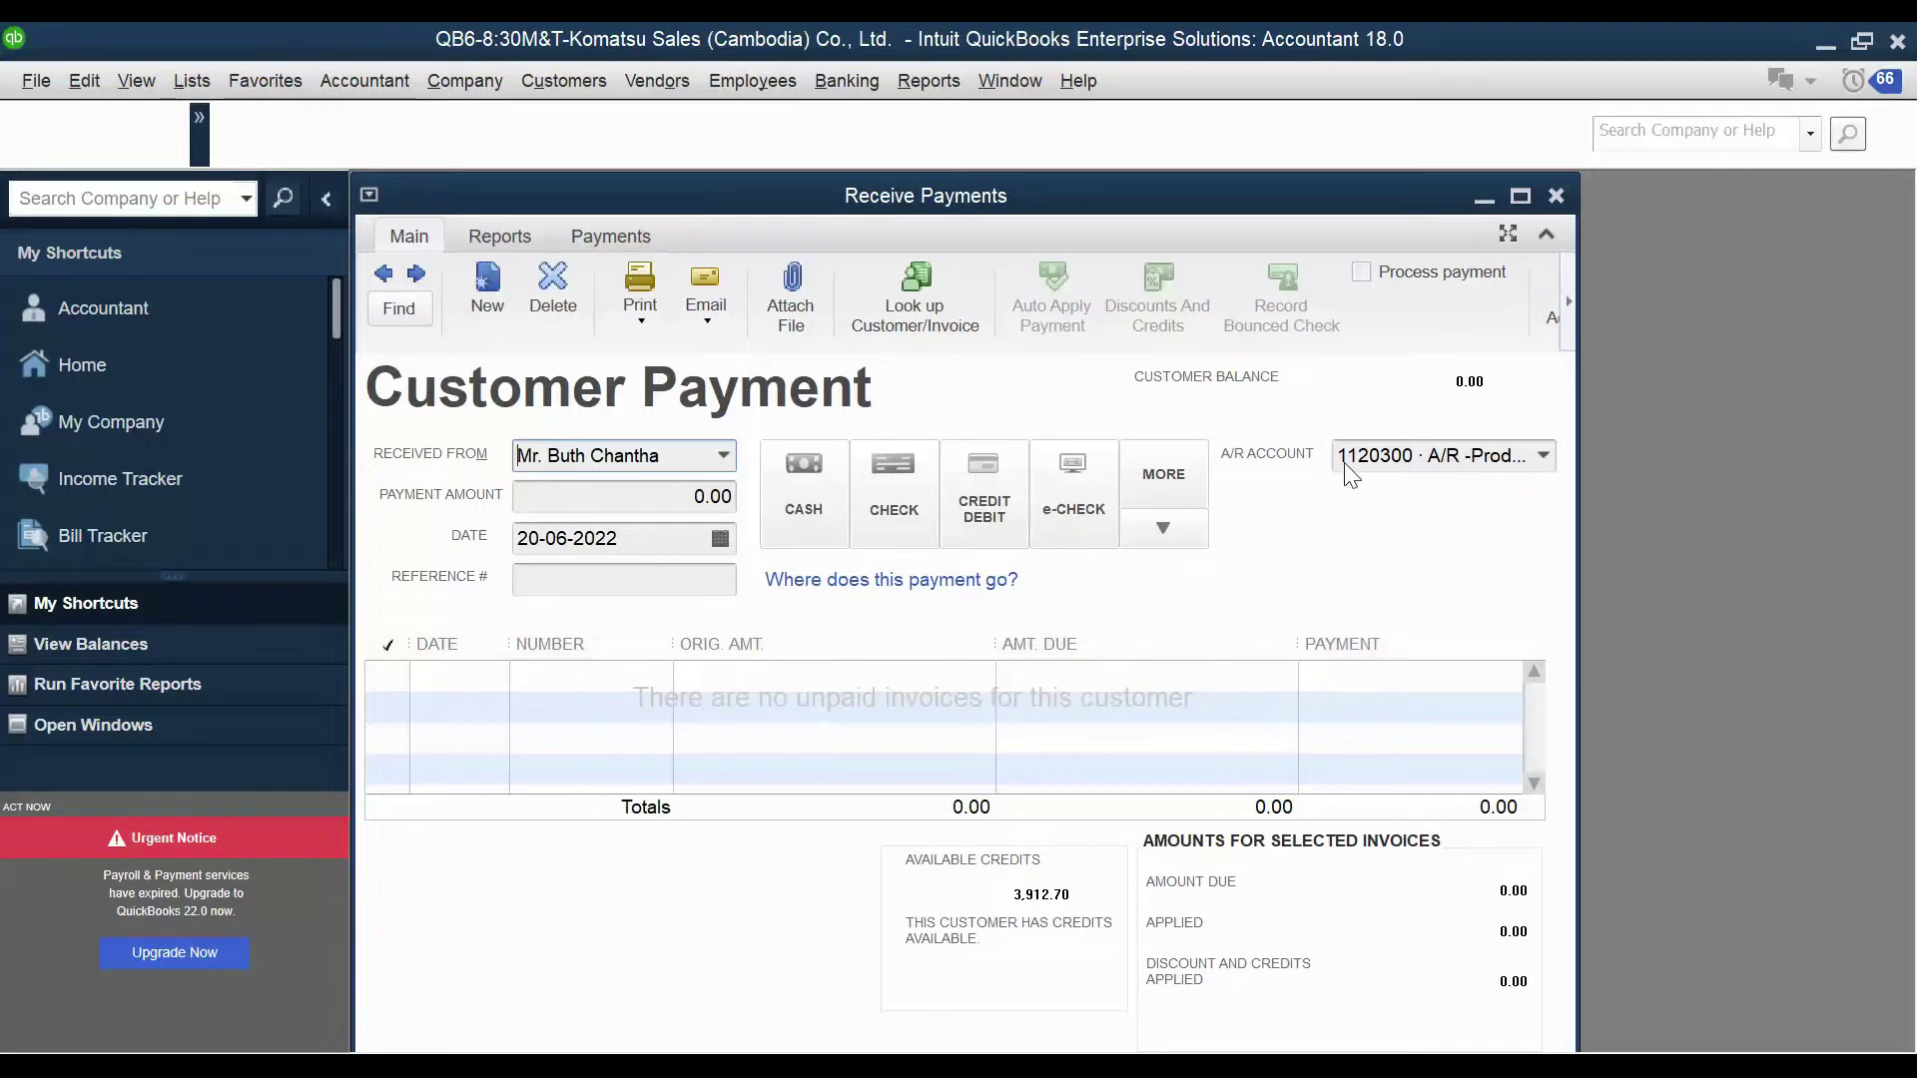
{"action": "left_click", "coordinate": [721, 456]}
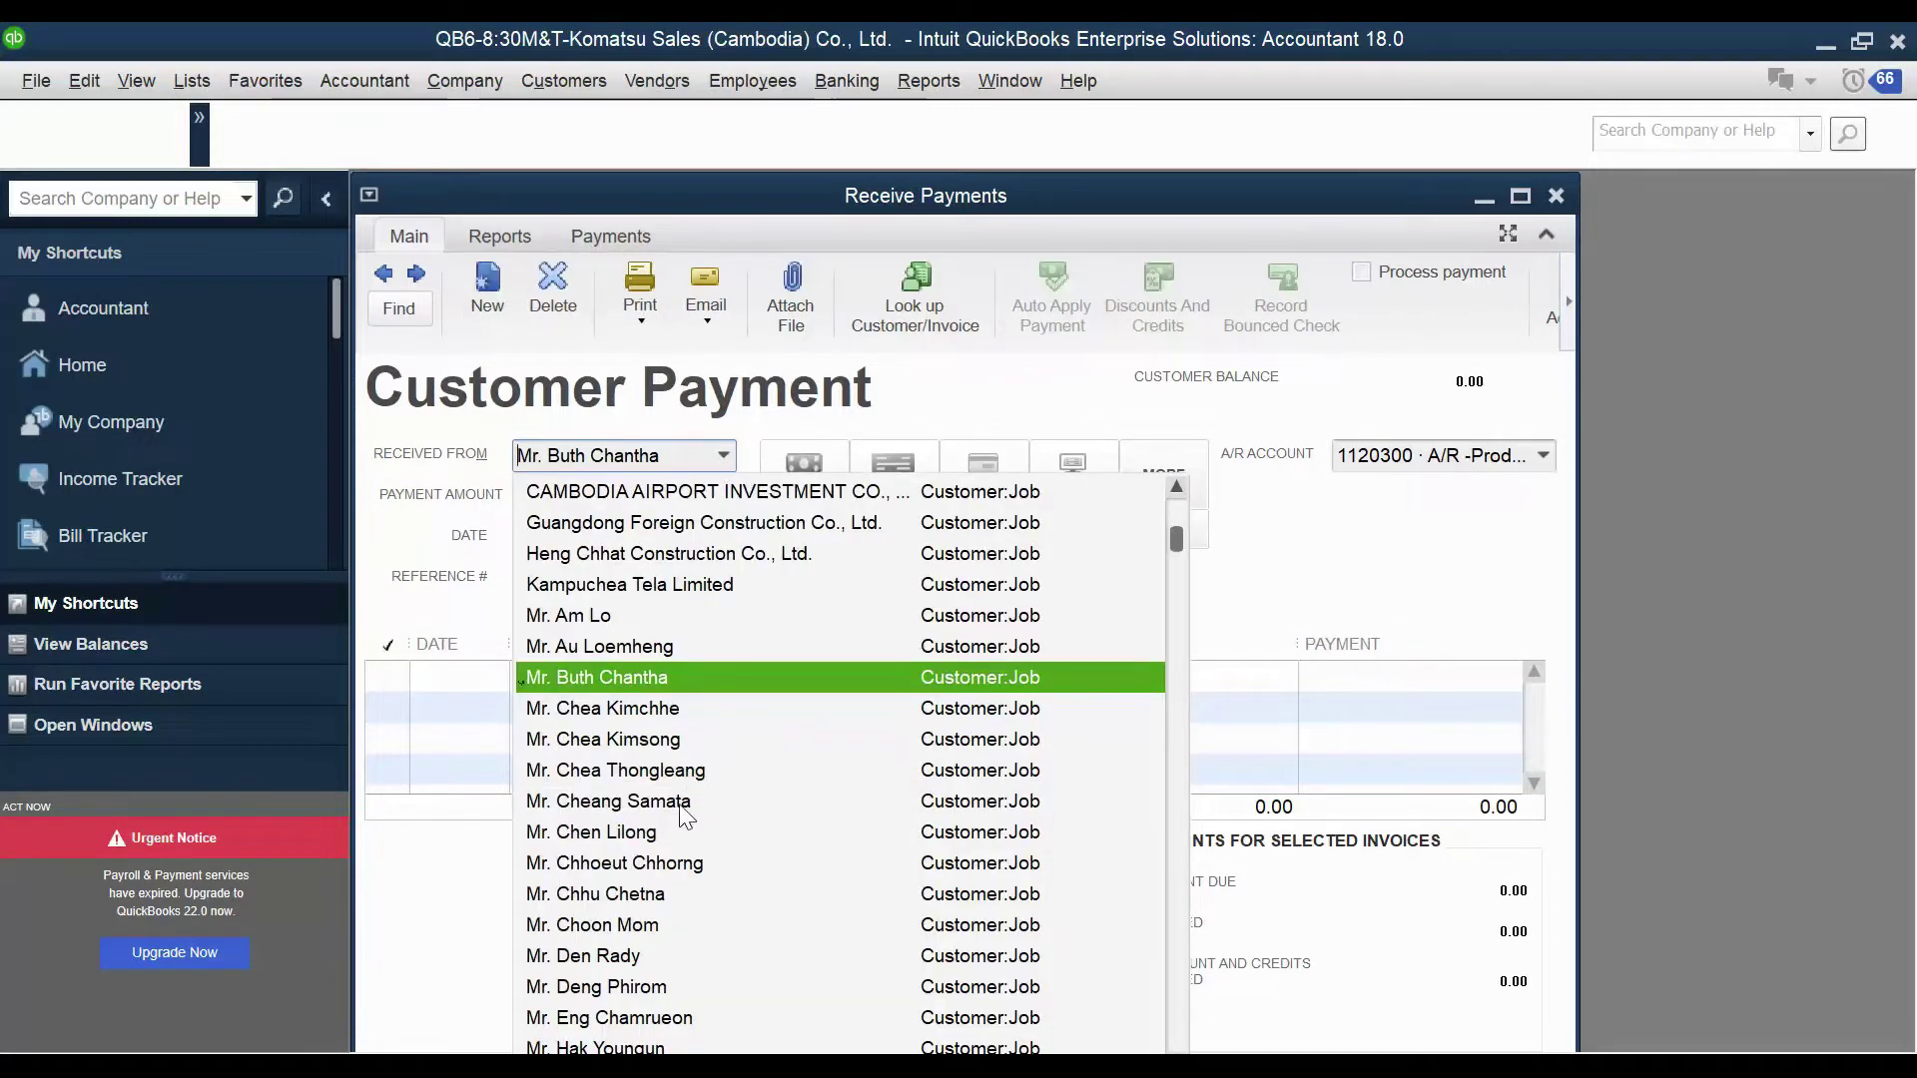
{"action": "left_click", "coordinate": [676, 863]}
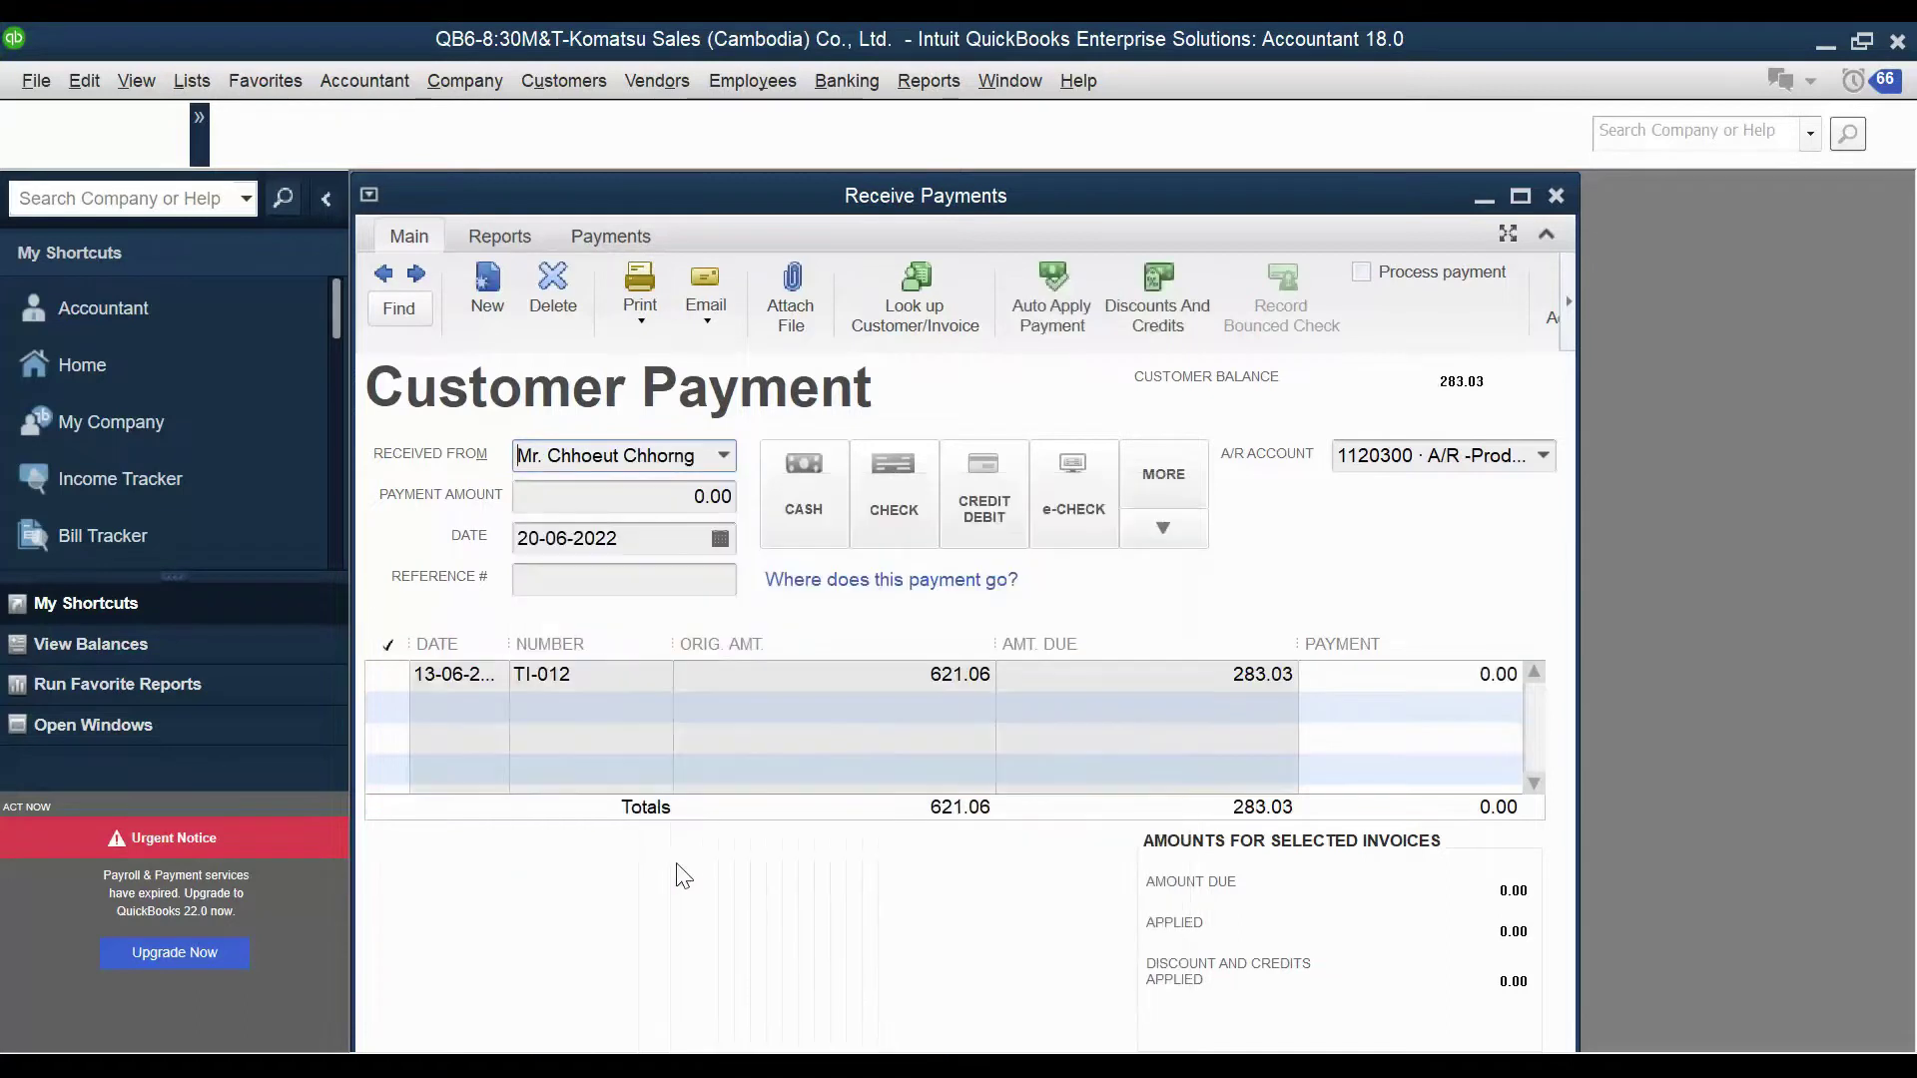
Try to mark invoice TI-012 for payment without entering a payment amount.
{"action": "left_click", "coordinate": [1374, 687]}
{"action": "left_click", "coordinate": [393, 679]}
{"action": "left_click", "coordinate": [973, 461]}
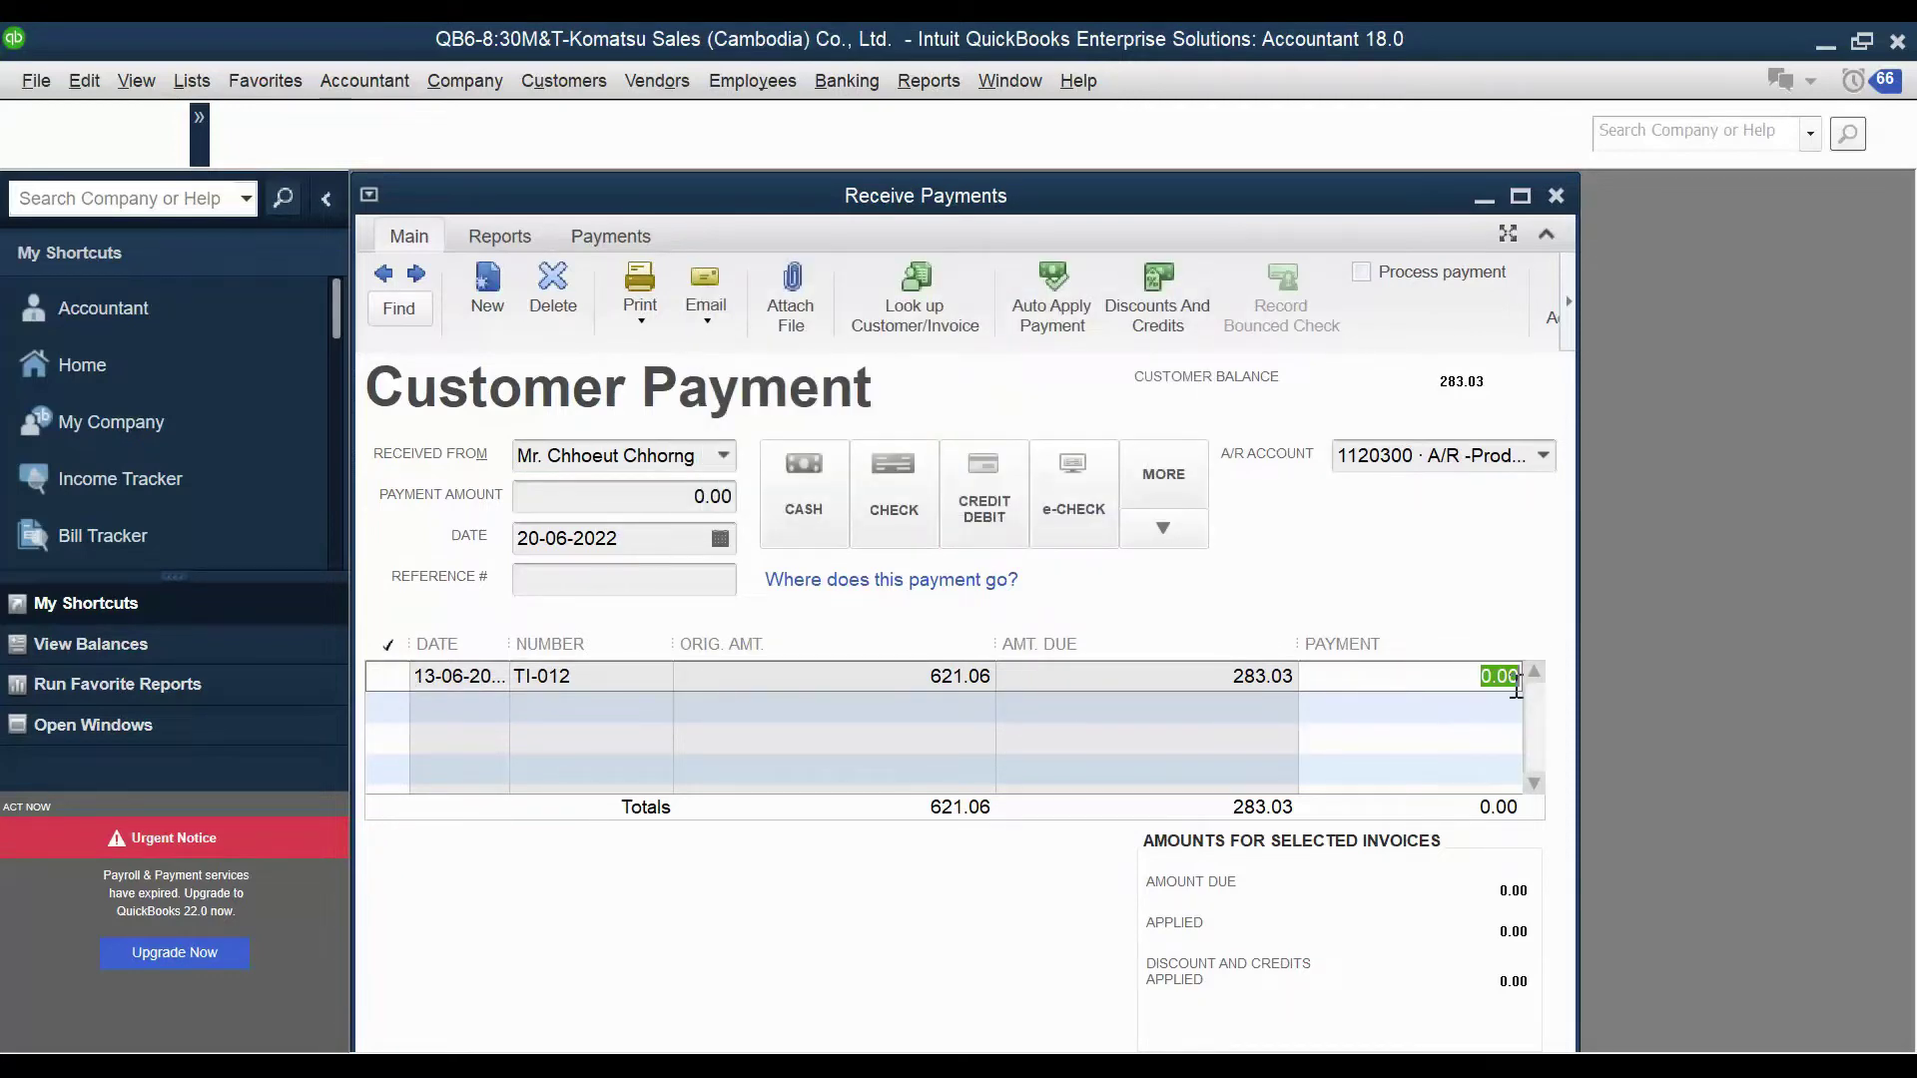
{"action": "left_click", "coordinate": [396, 679]}
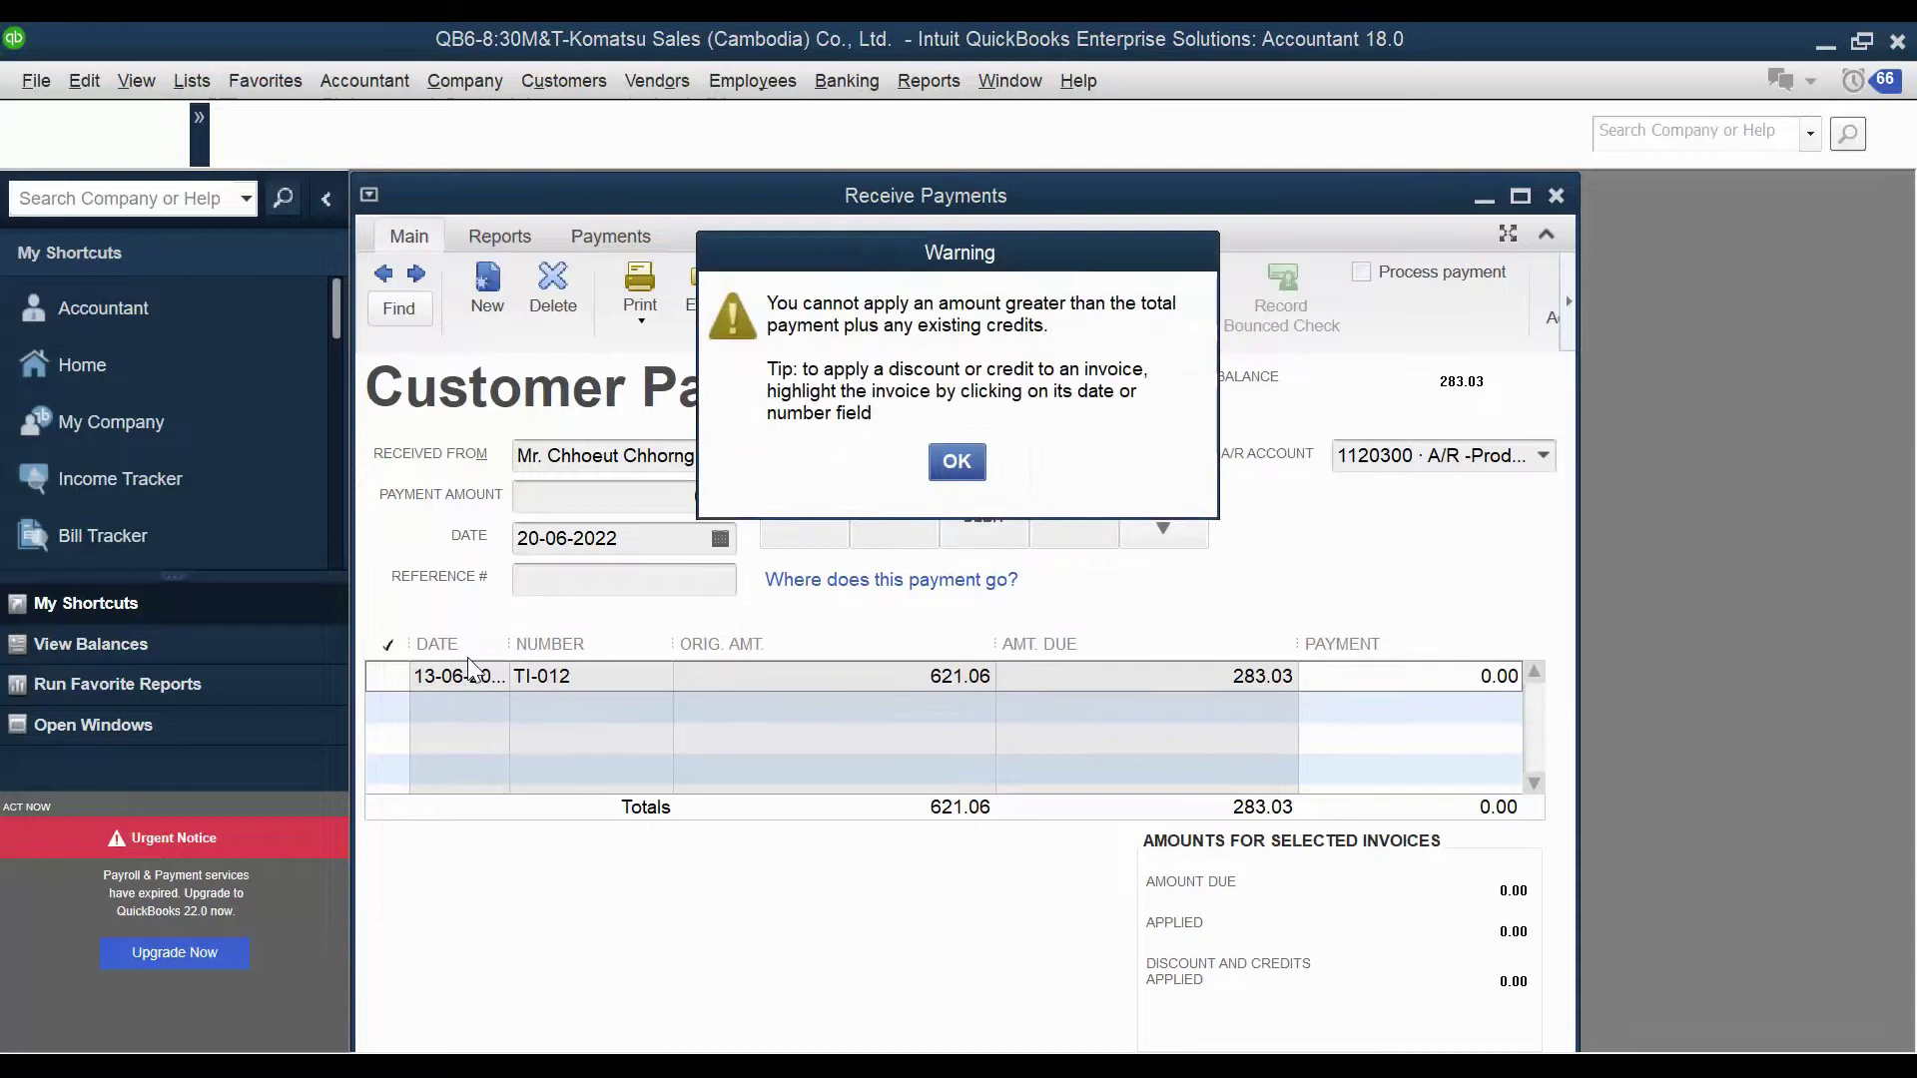
{"action": "left_click", "coordinate": [960, 466]}
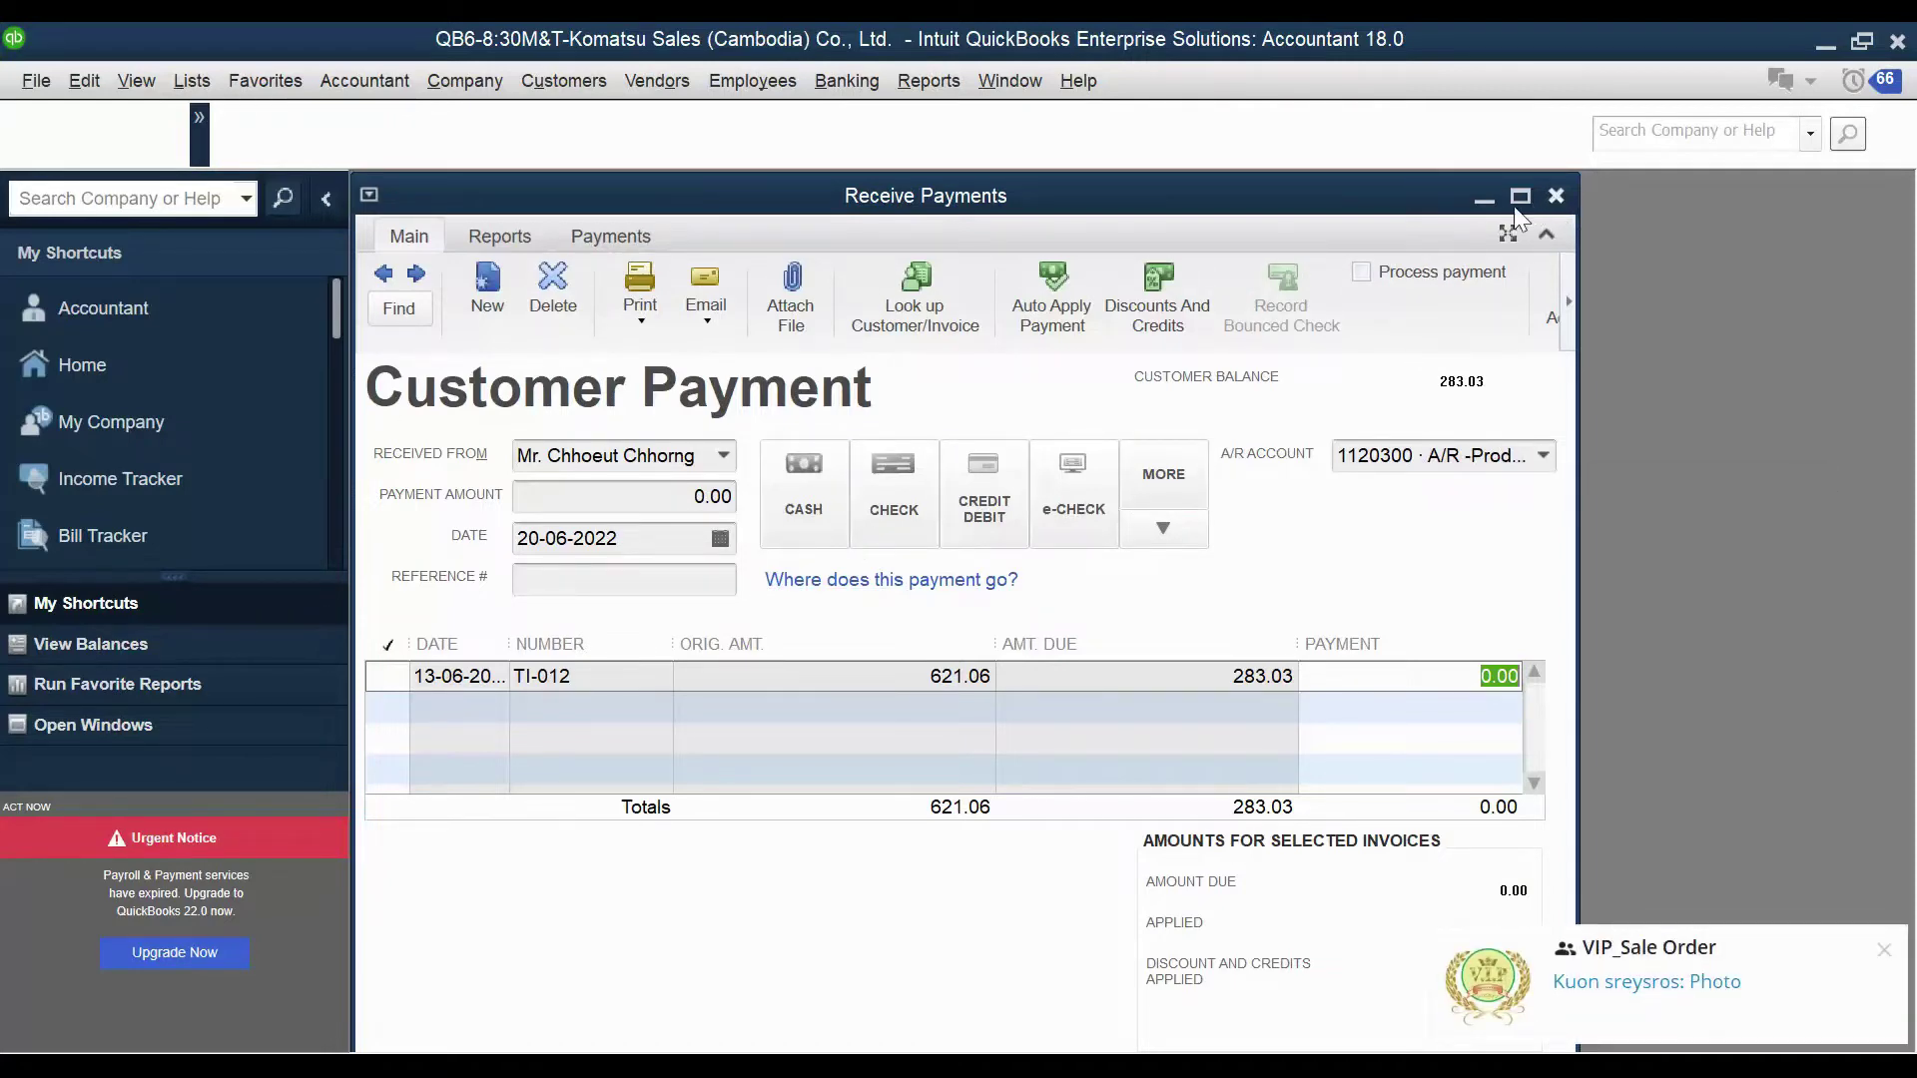
Check the credits previously applied to invoice TI-012, and close the customer payment without recording it.
{"action": "left_click", "coordinate": [1157, 300]}
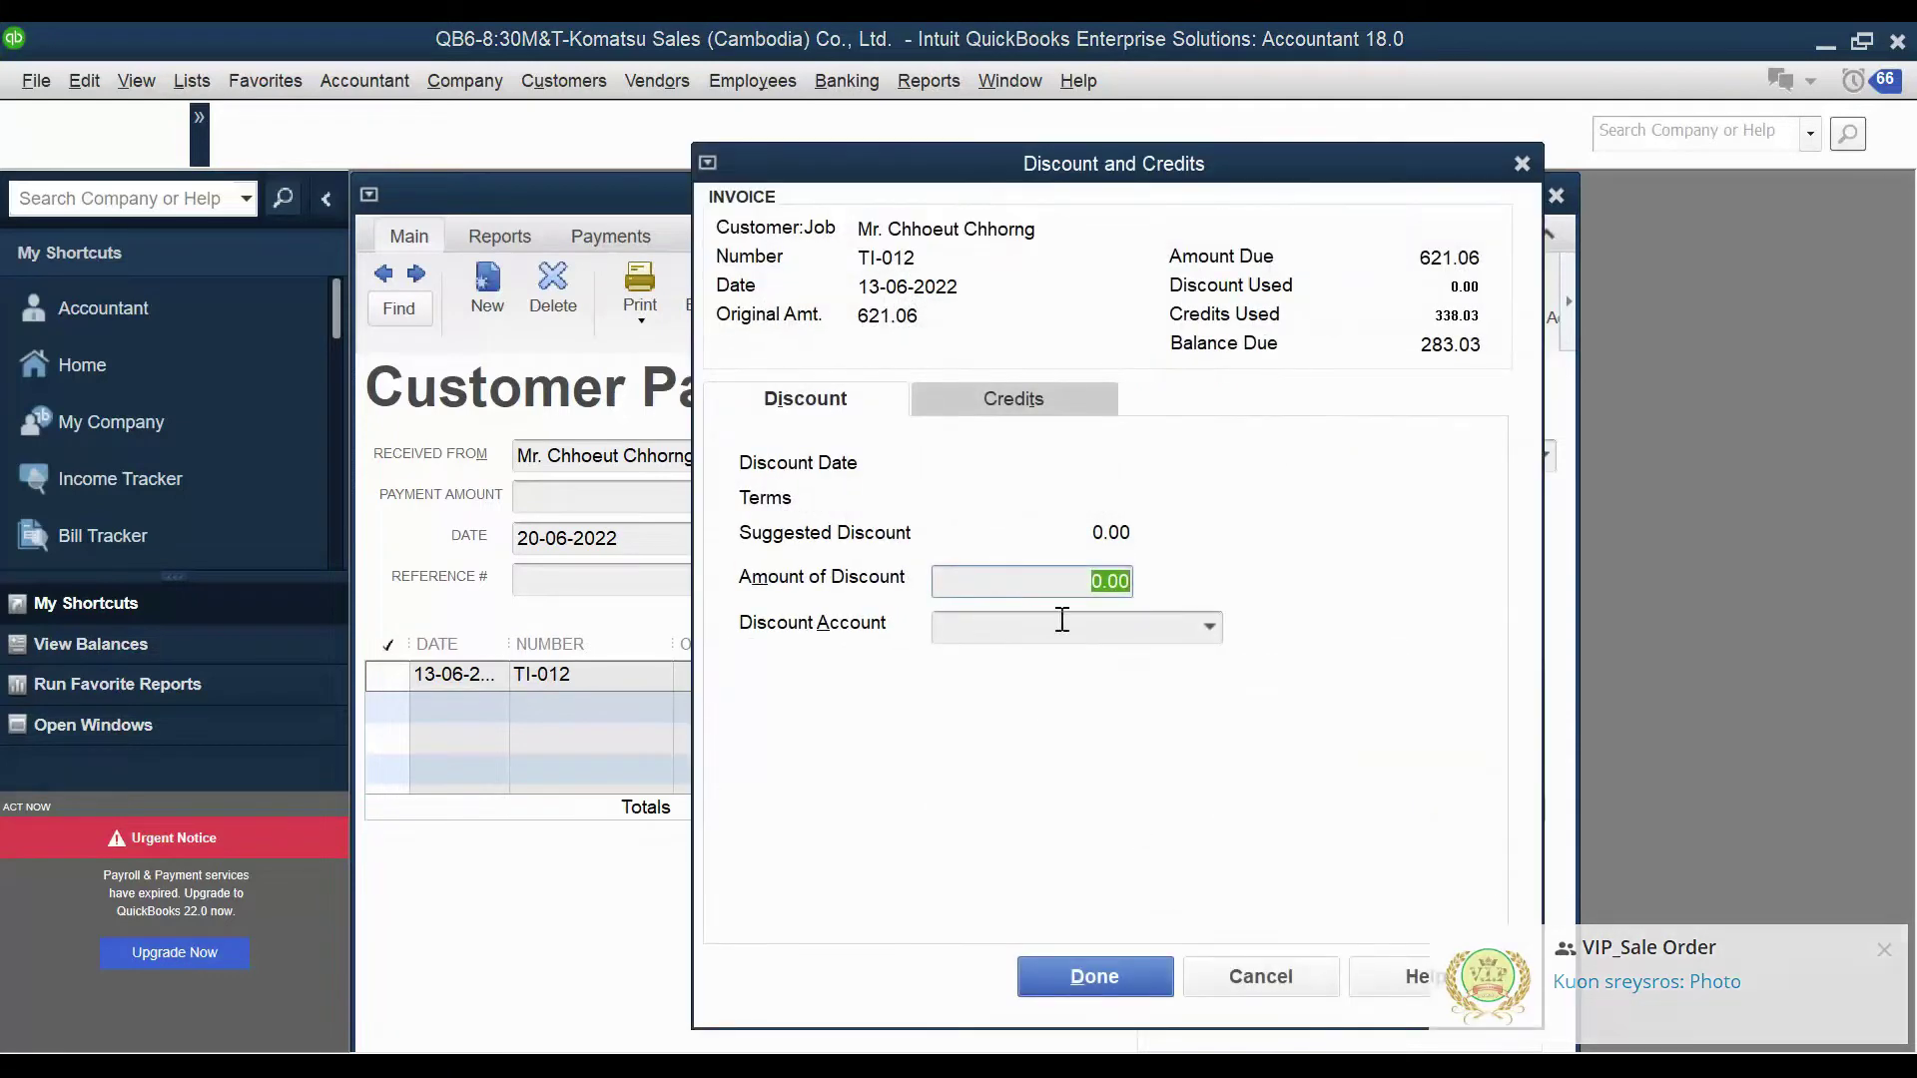
{"action": "left_click", "coordinate": [1013, 398]}
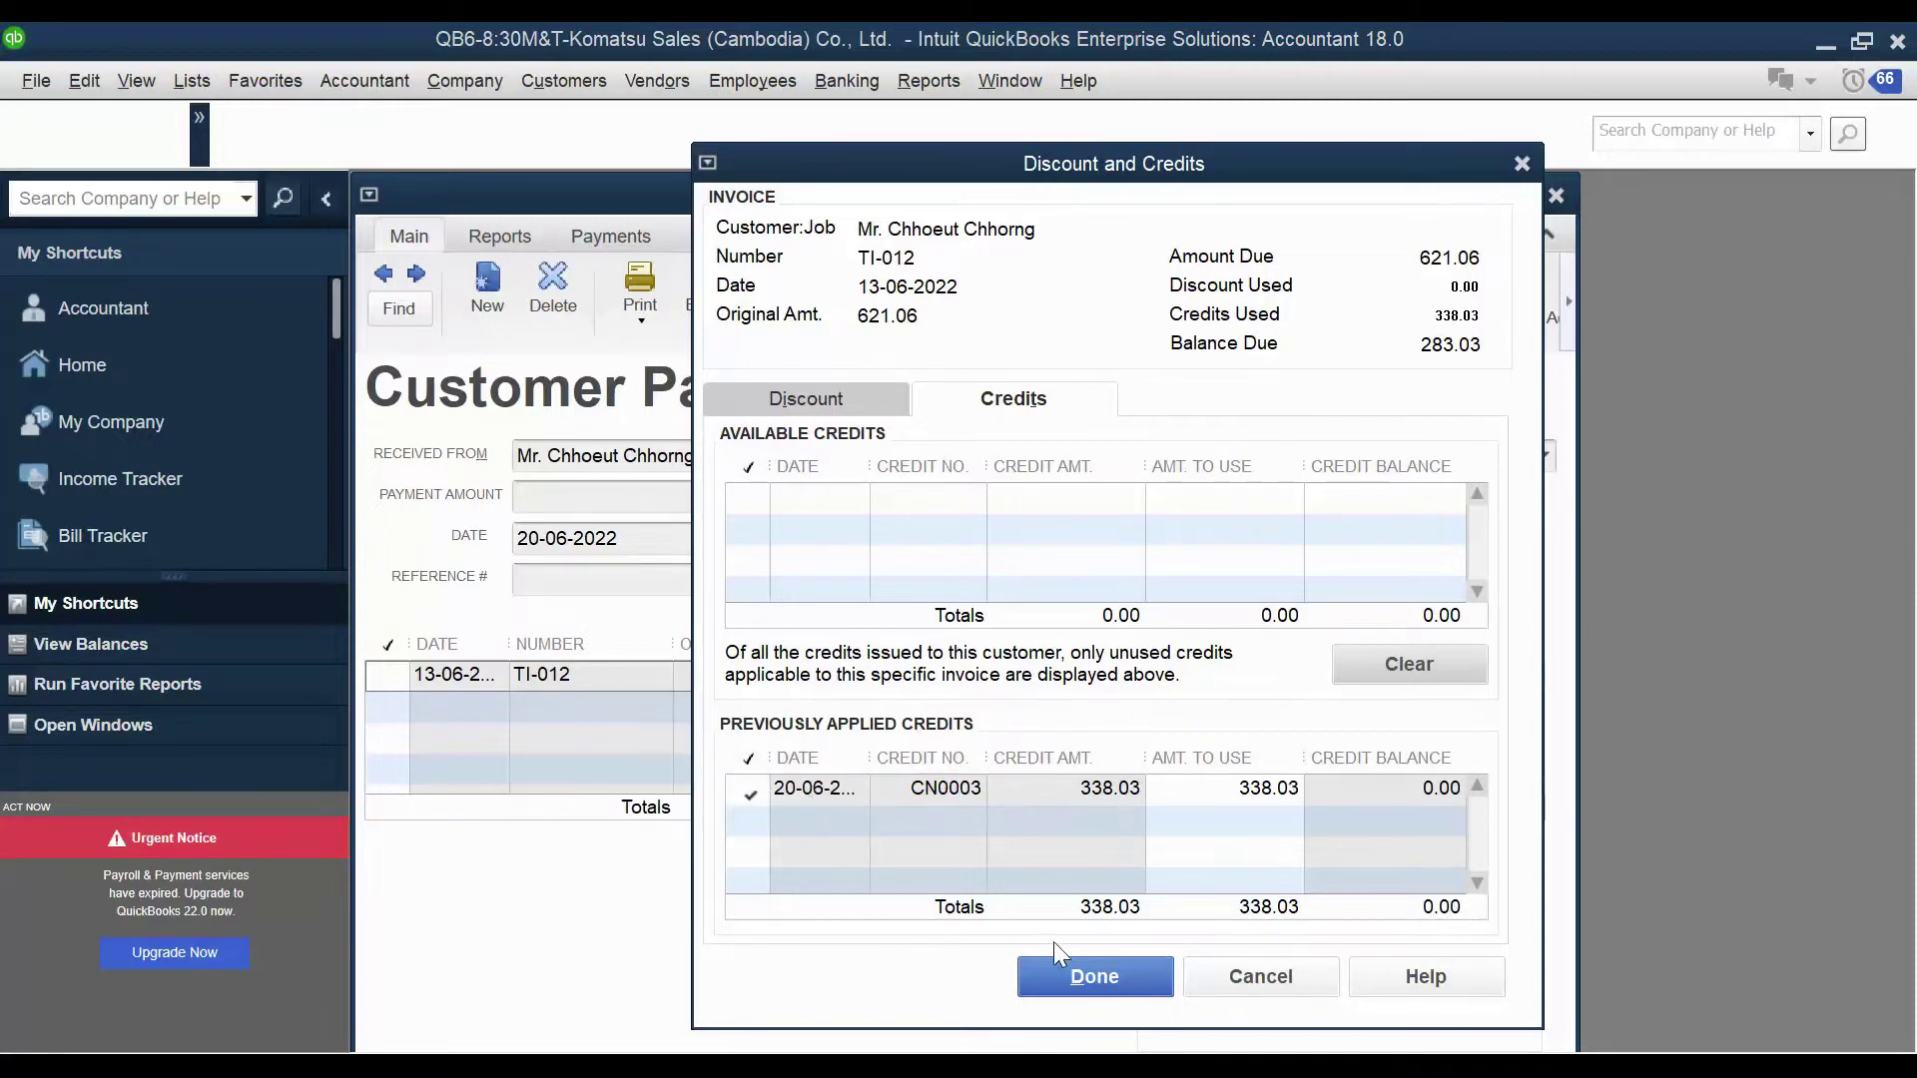
{"action": "left_click", "coordinate": [1140, 979]}
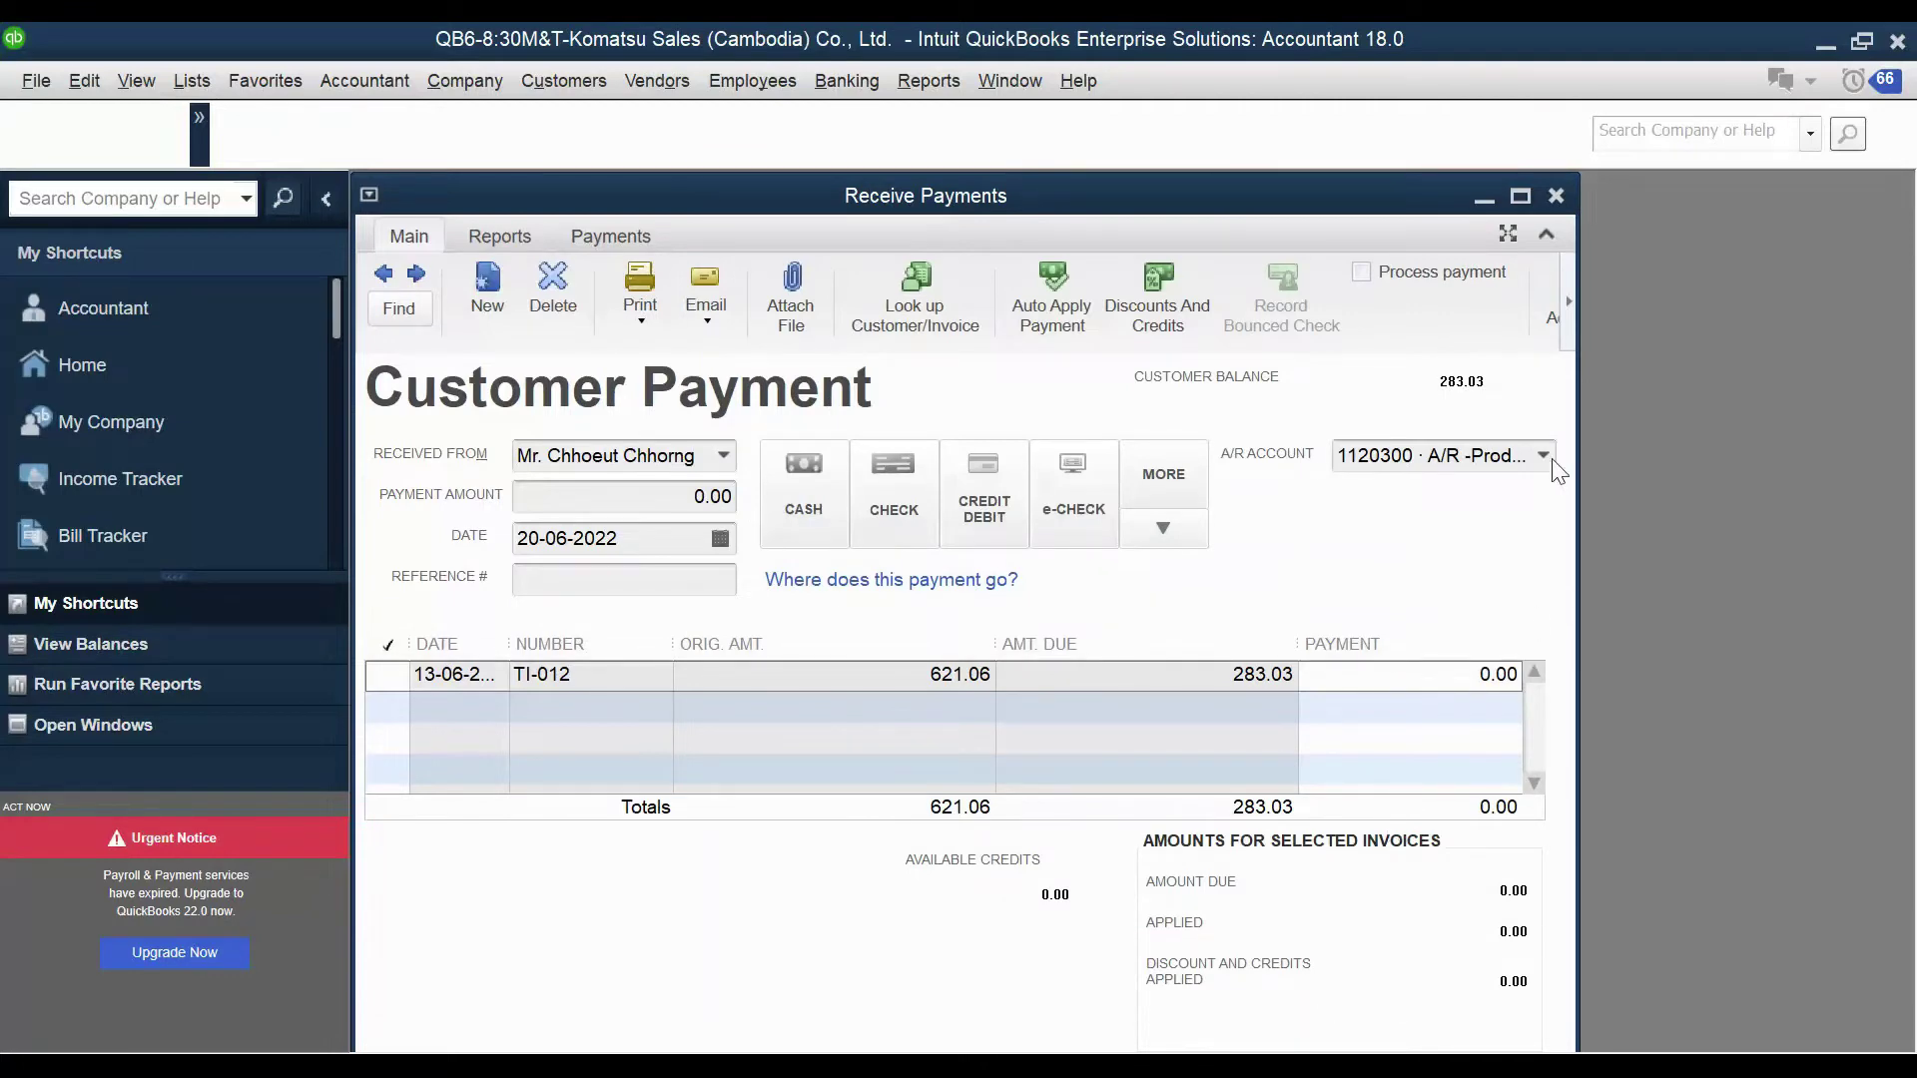
{"action": "left_click", "coordinate": [1556, 196]}
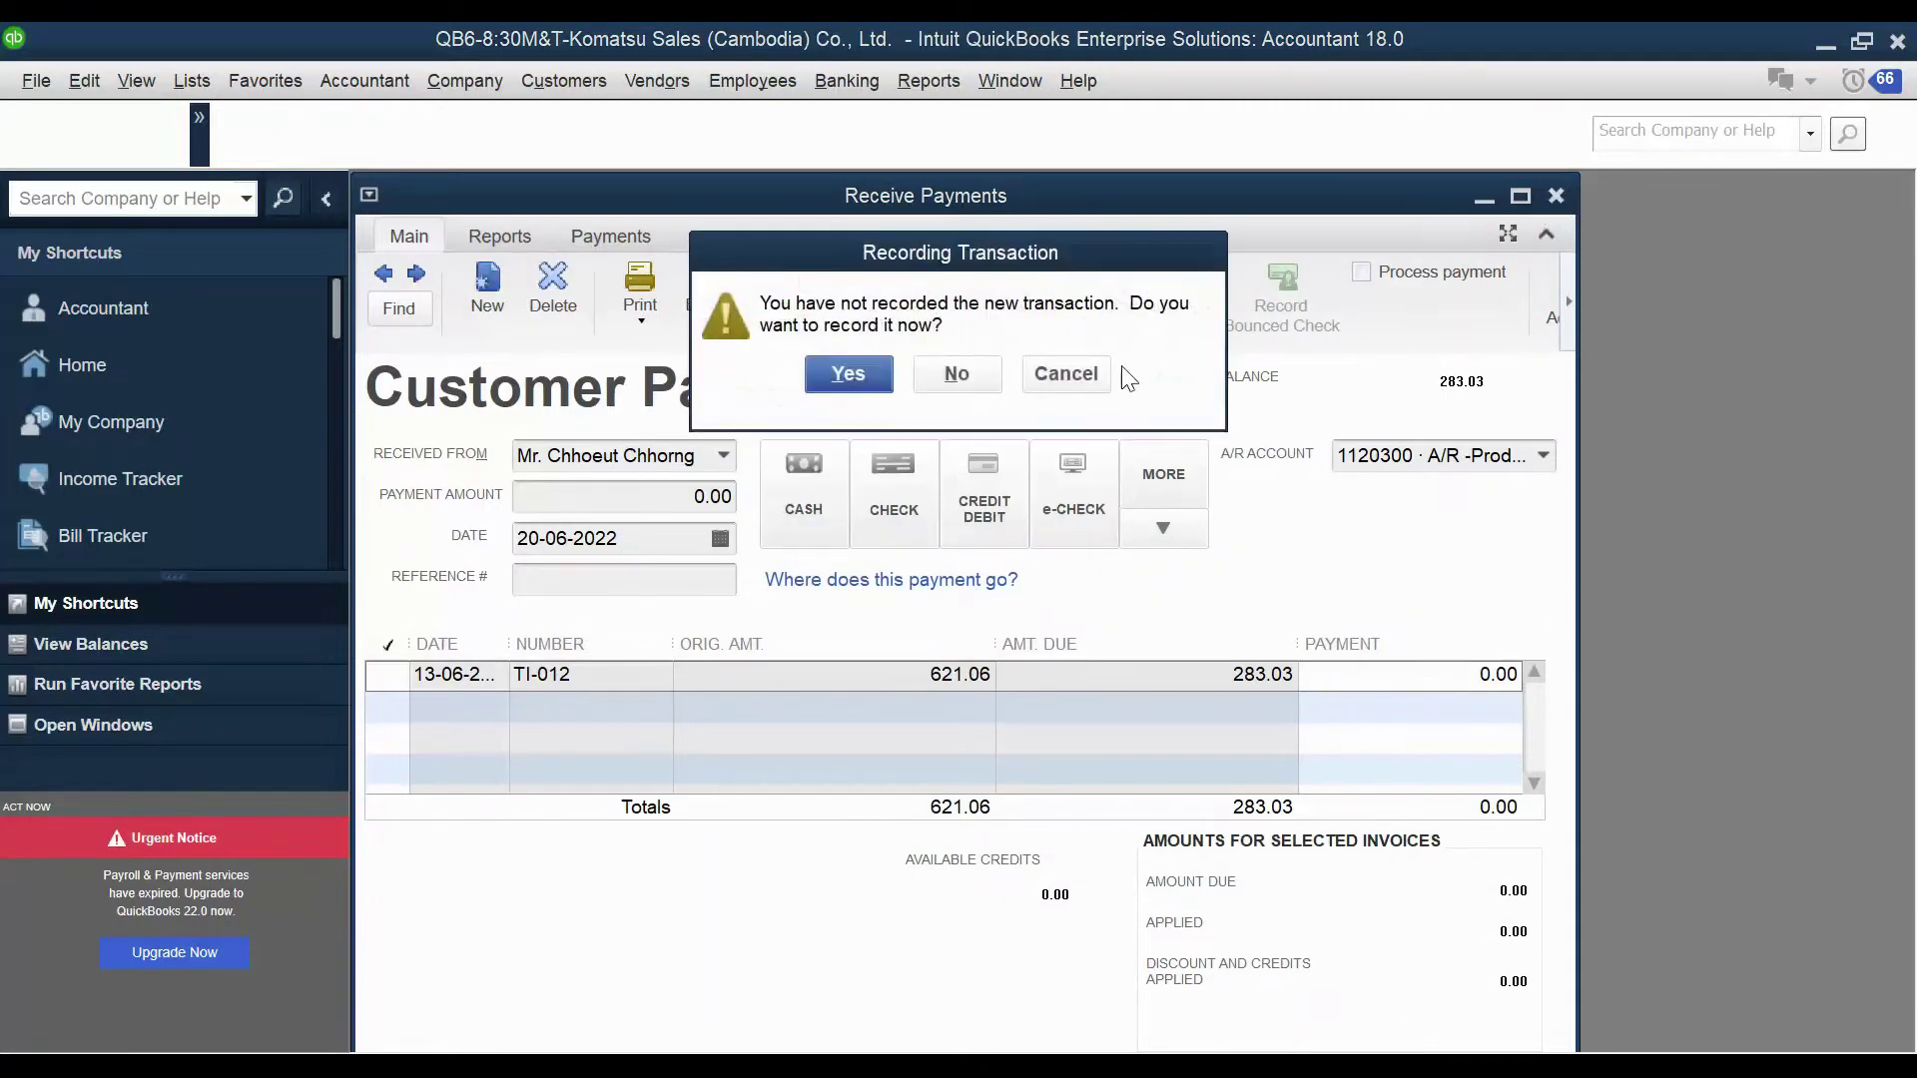
{"action": "left_click", "coordinate": [954, 386]}
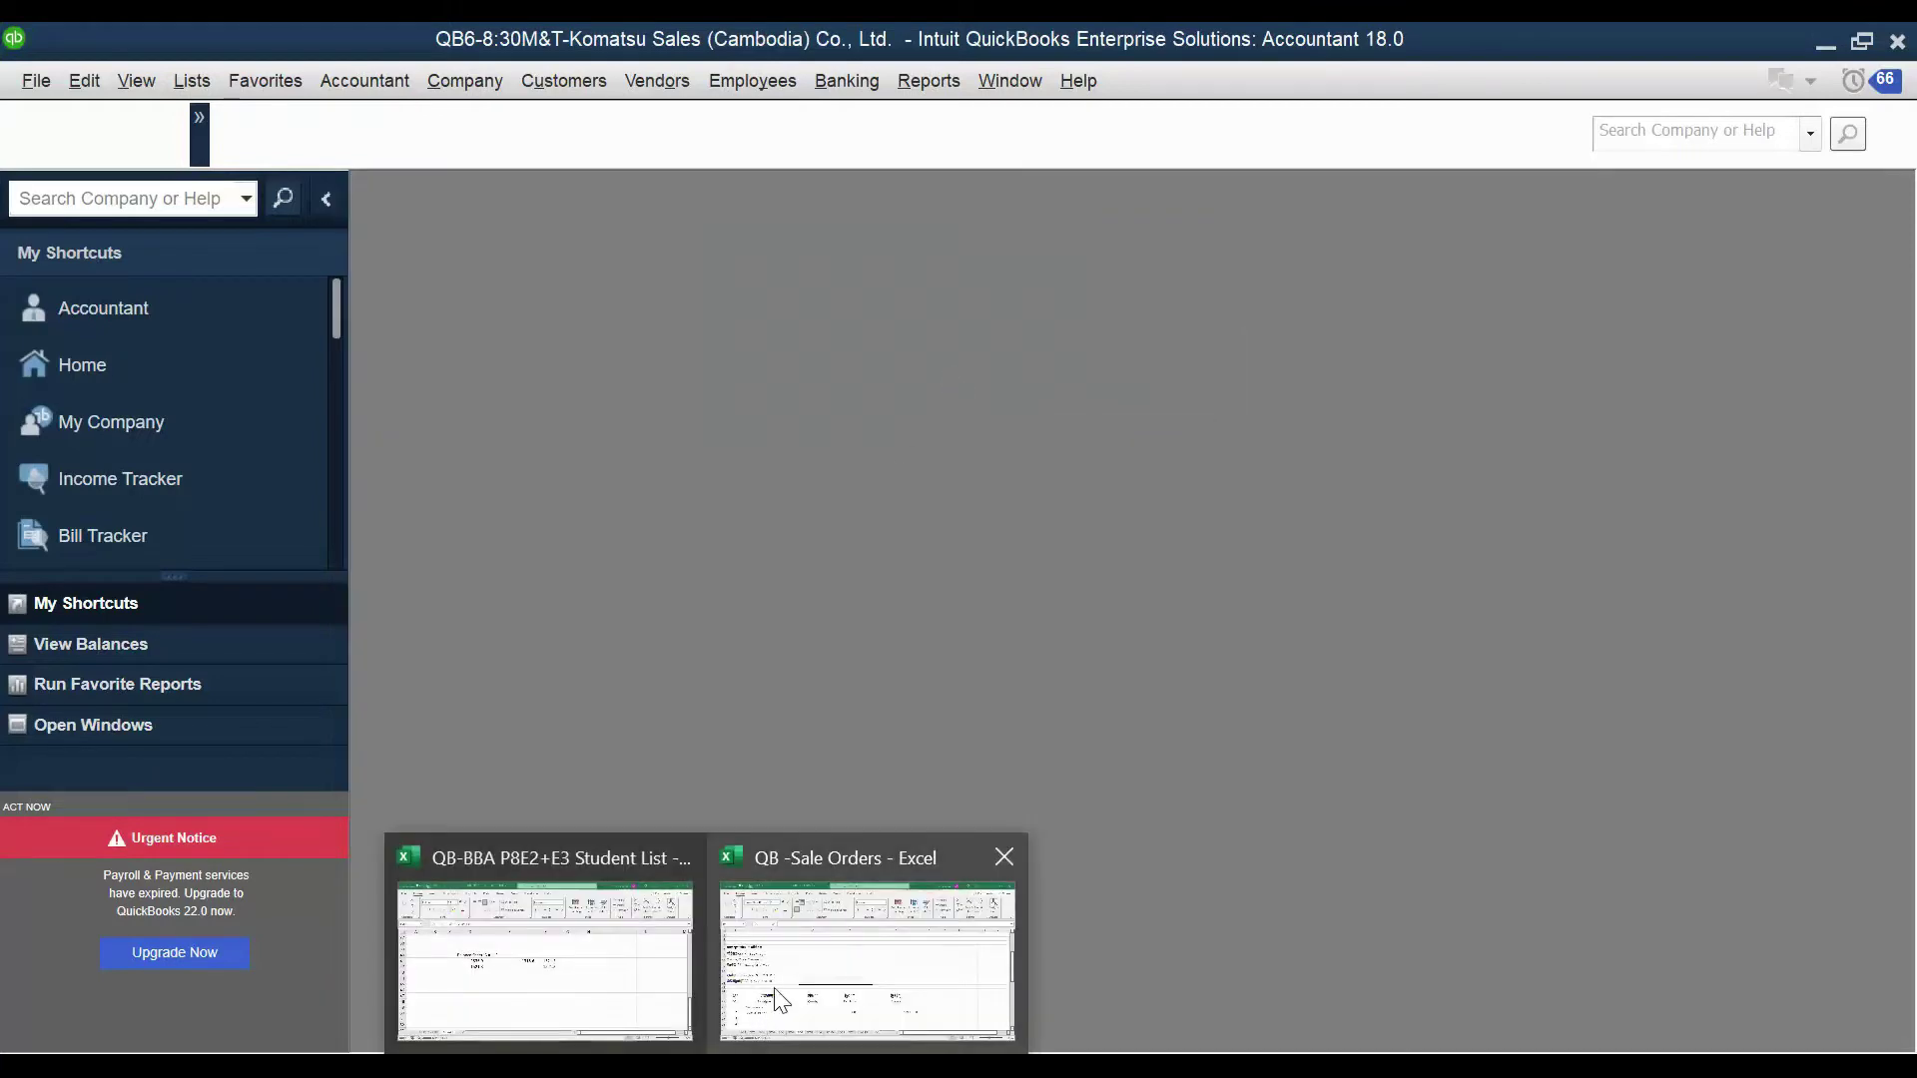
Switch to the QB -Sale Orders workbook in Excel and close it without saving the changes.
{"action": "left_click", "coordinate": [871, 939]}
{"action": "left_click", "coordinate": [871, 537]}
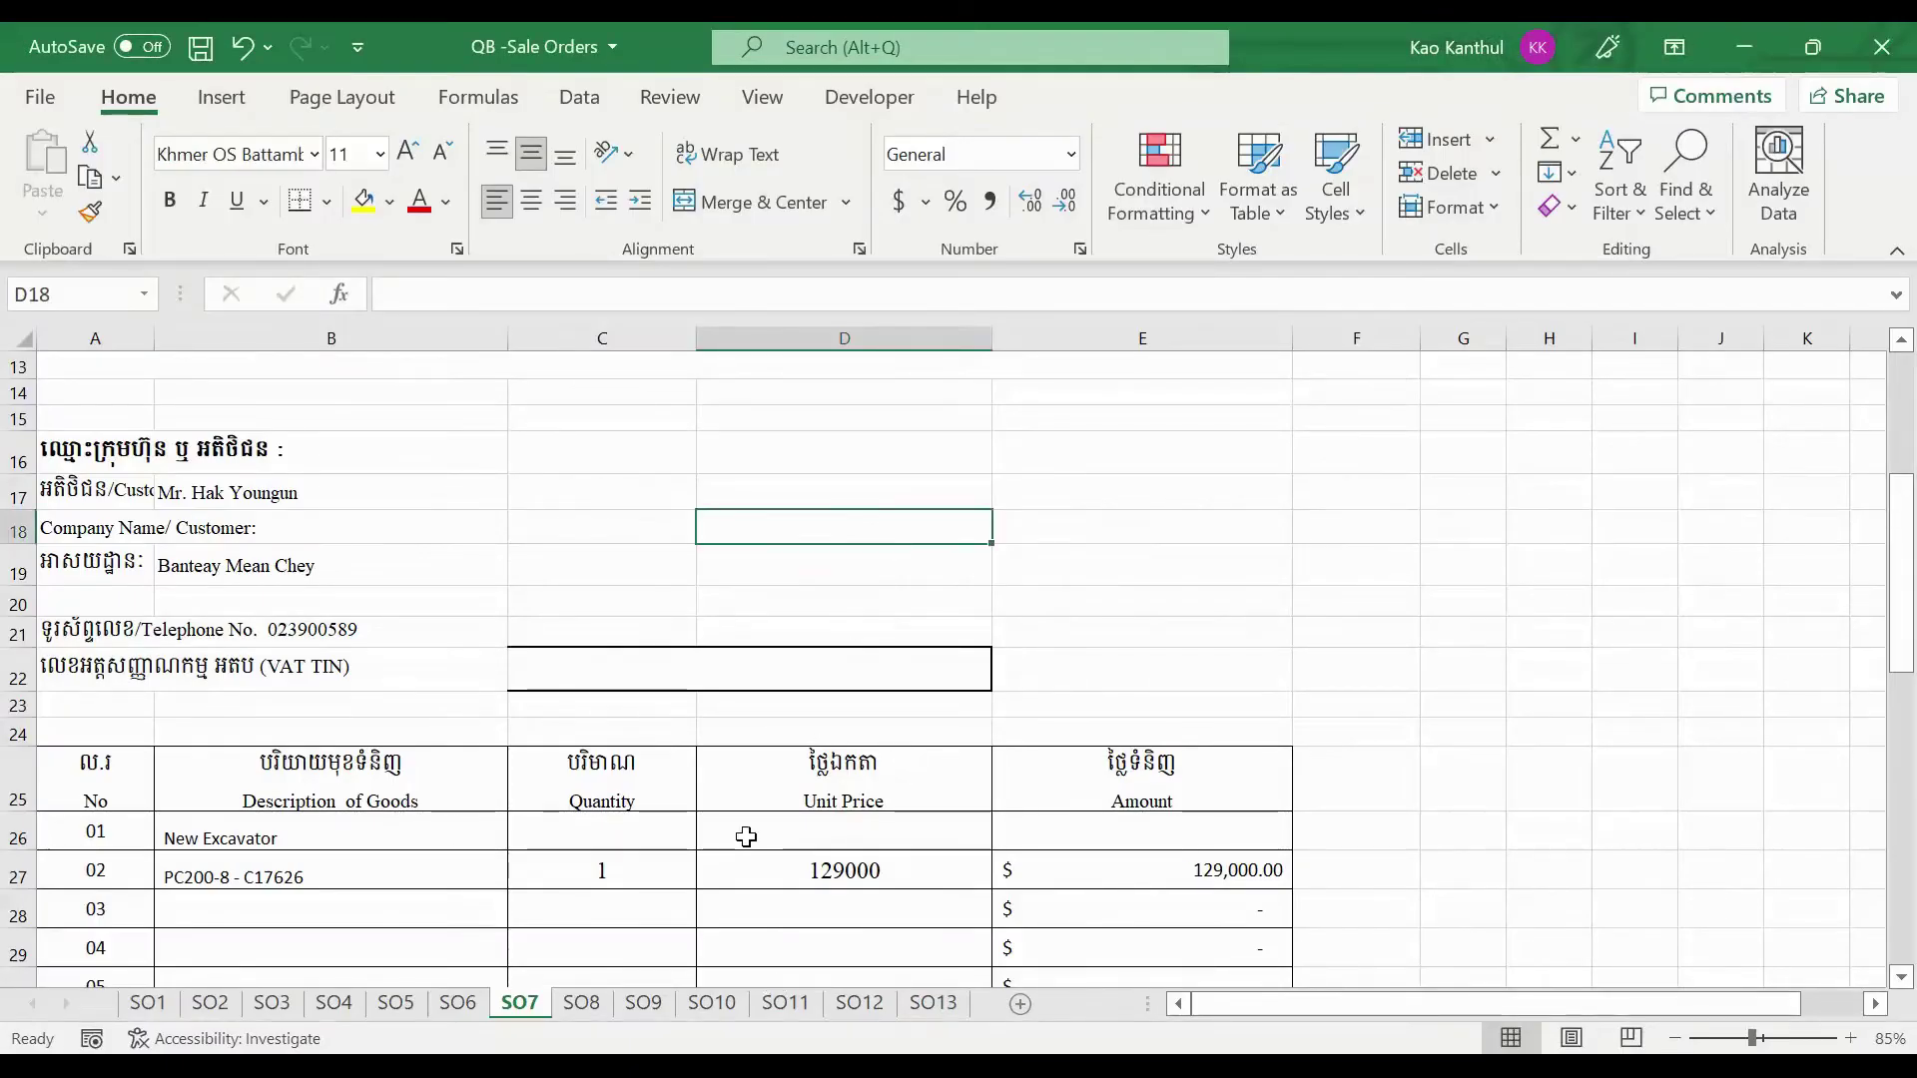
{"action": "left_click", "coordinate": [1904, 55]}
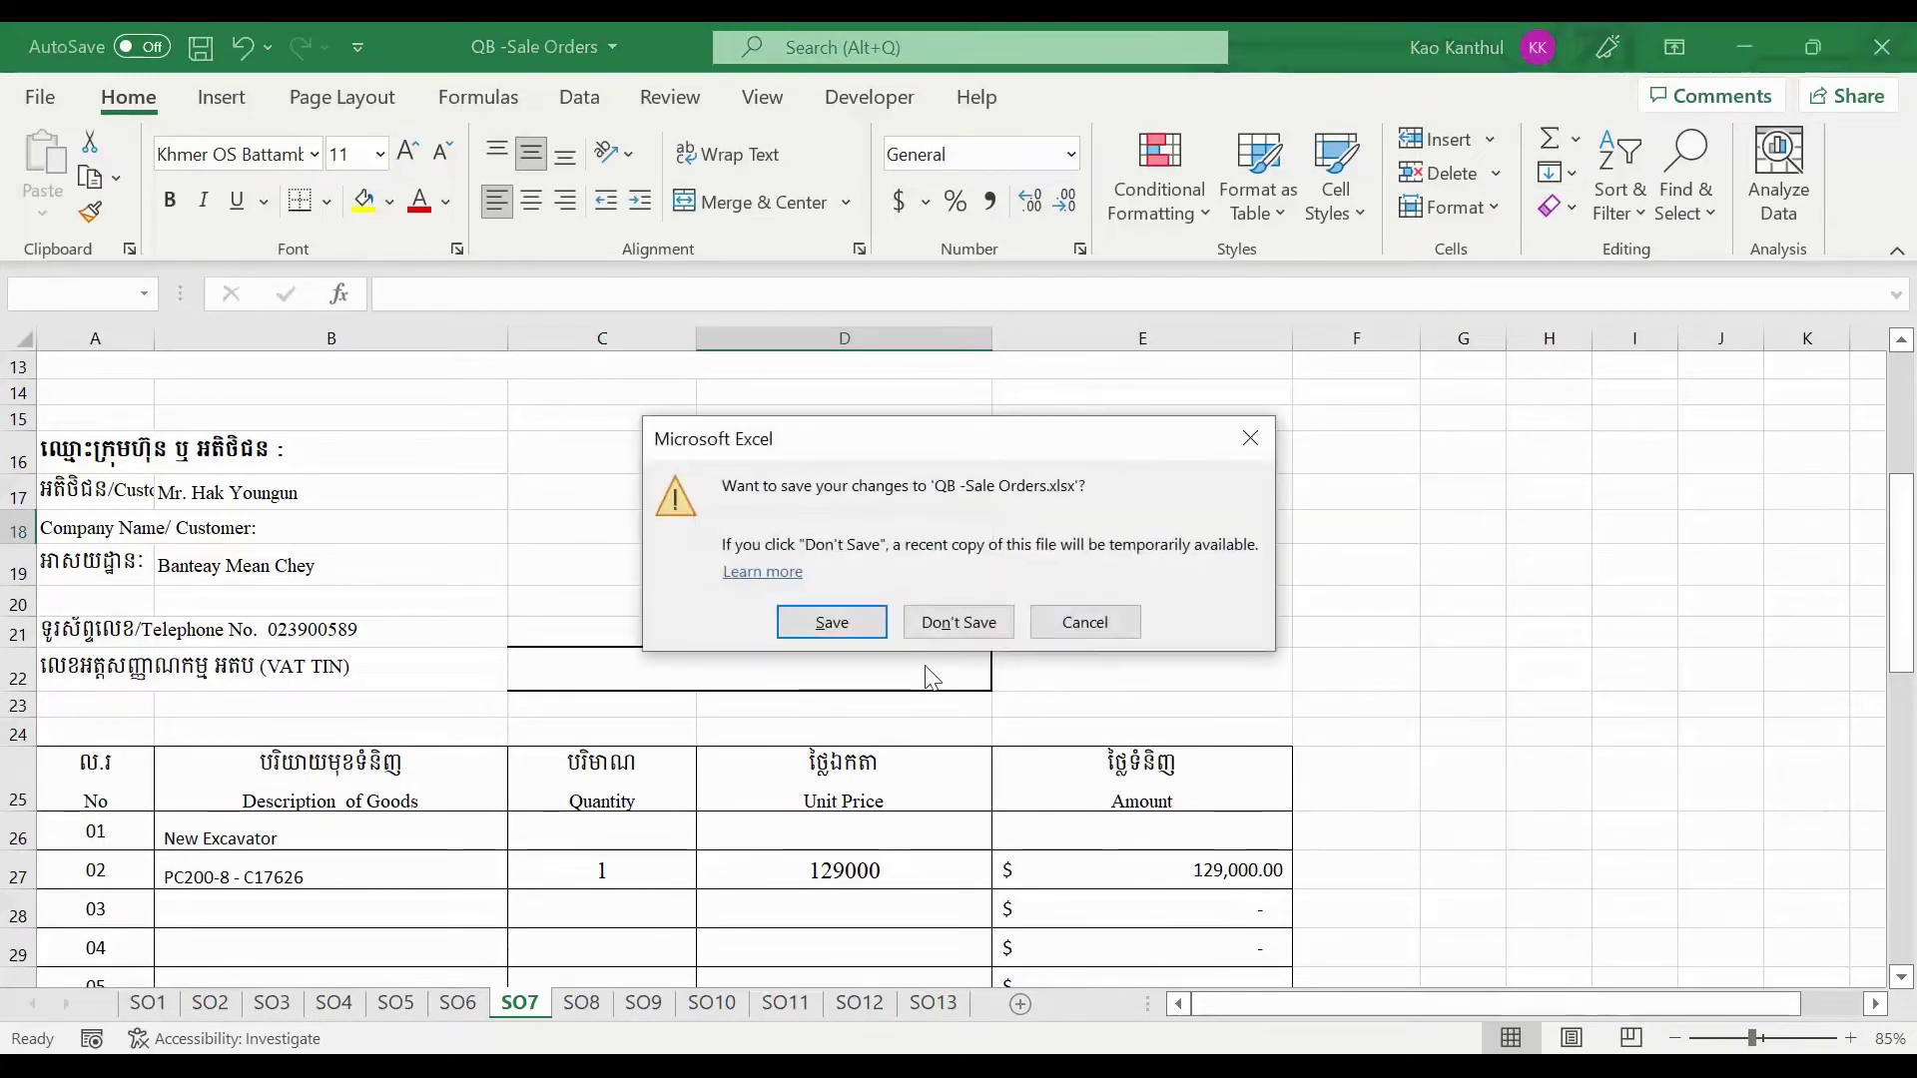
{"action": "left_click", "coordinate": [926, 624]}
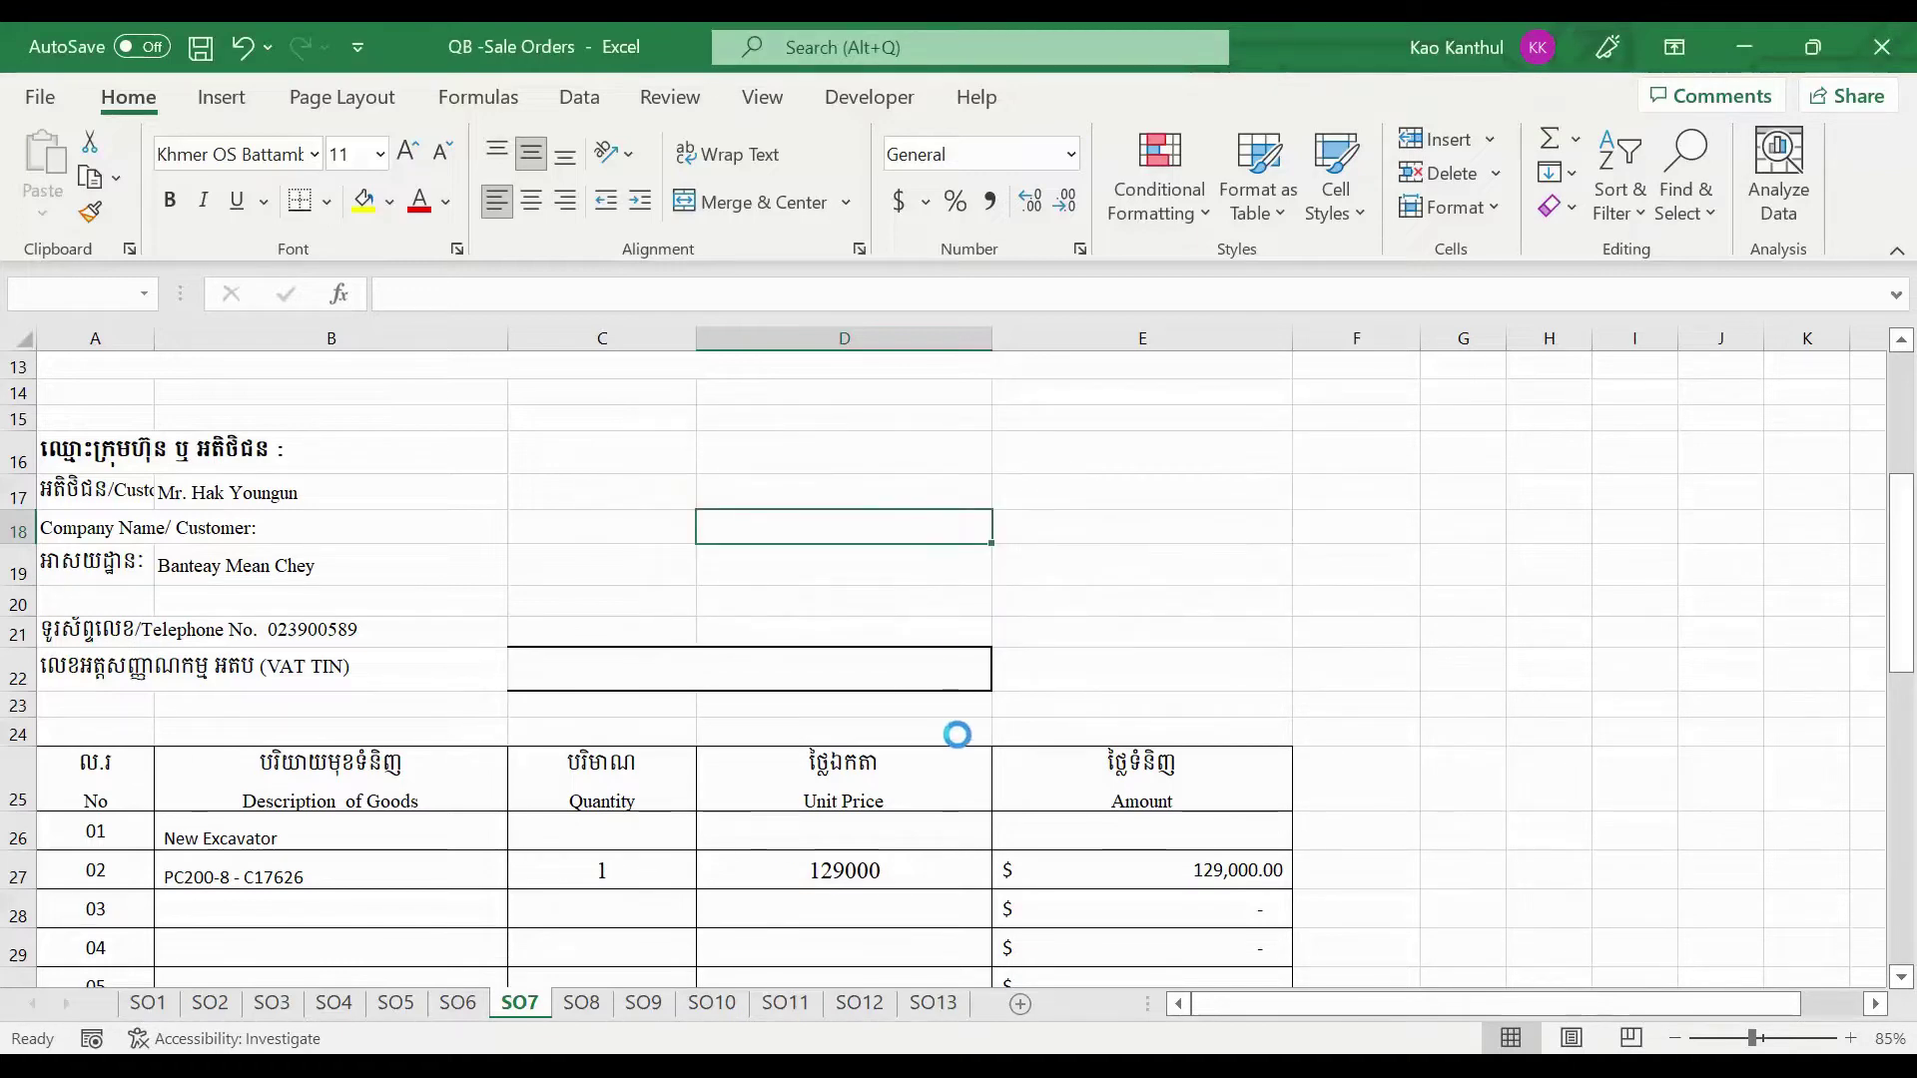
Look through the accounting notes on Sheet1 of the QB-BBA P8E2+E3 Student List workbook, and glance at the Telegram chats.
{"action": "scroll", "coordinate": [804, 732], "scroll_direction": "up", "scroll_amount": 9}
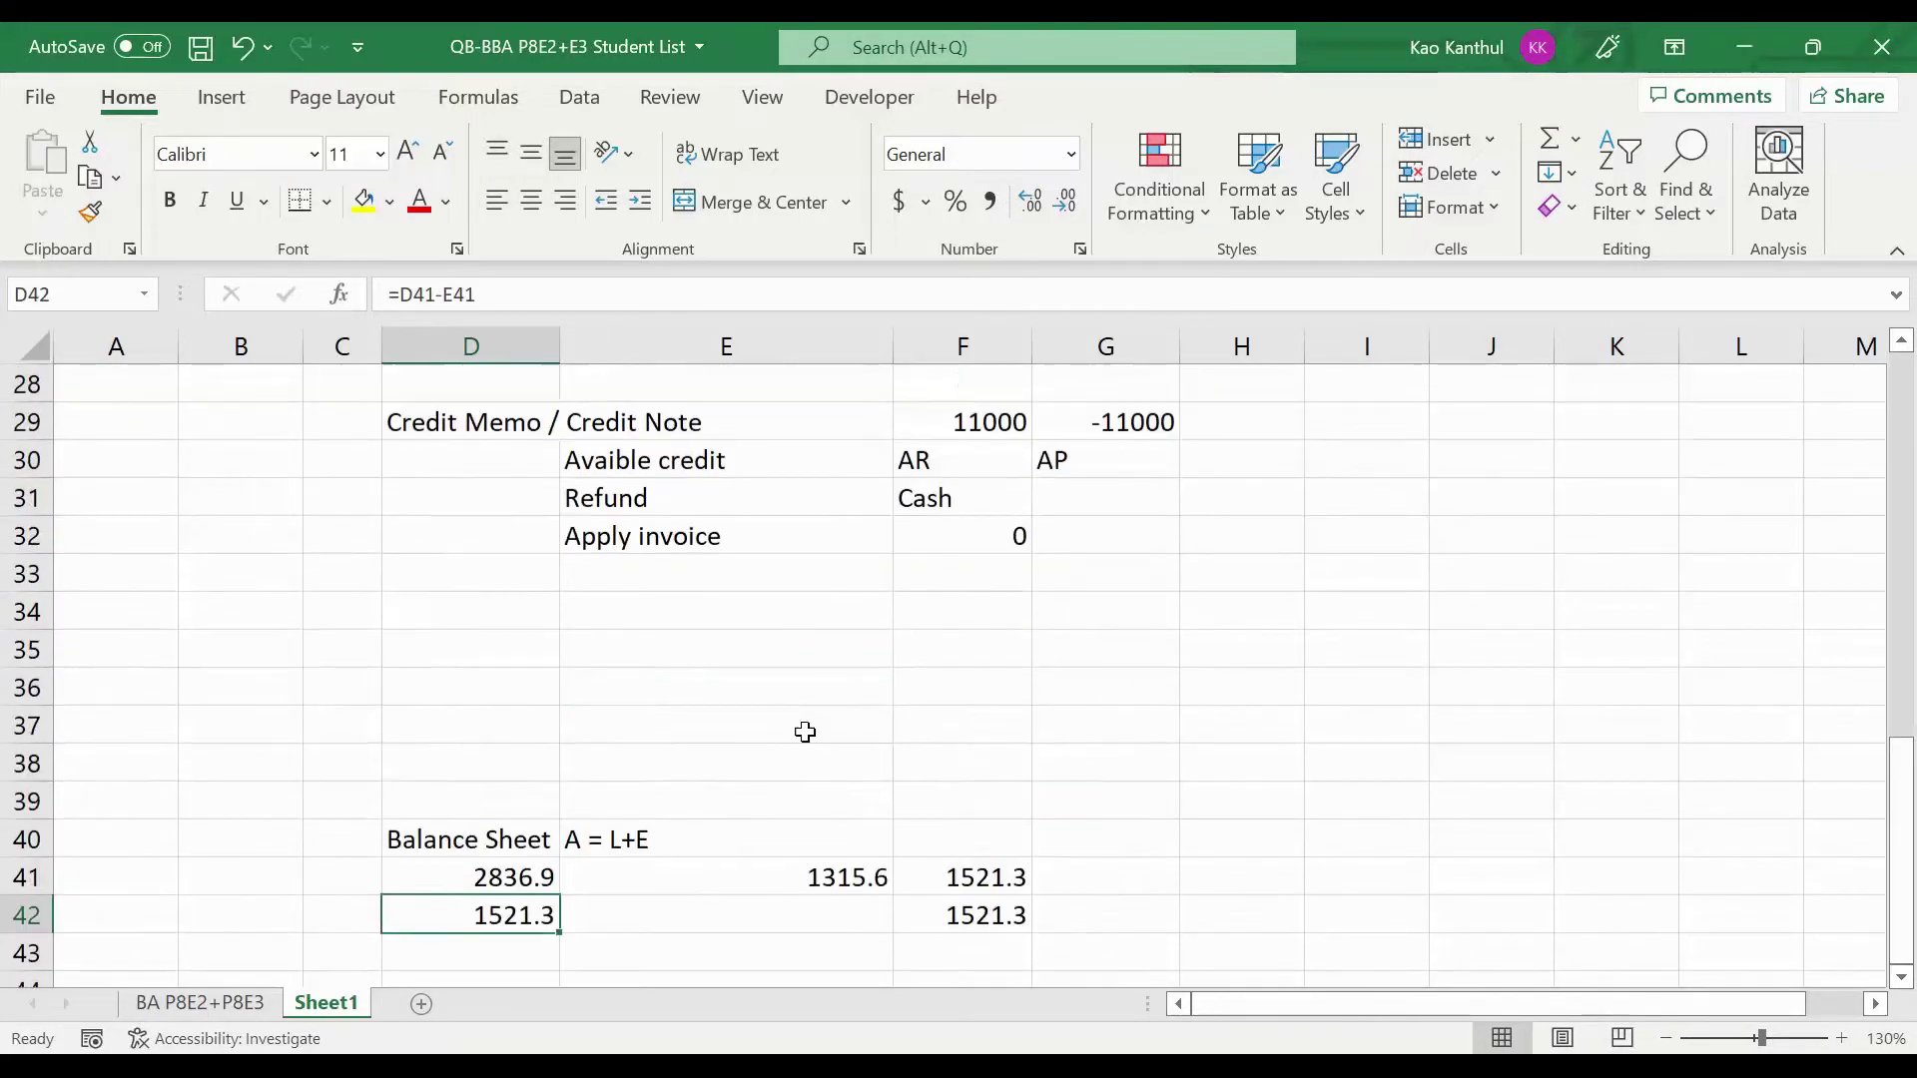
{"action": "scroll", "coordinate": [740, 739], "scroll_direction": "up", "scroll_amount": 2}
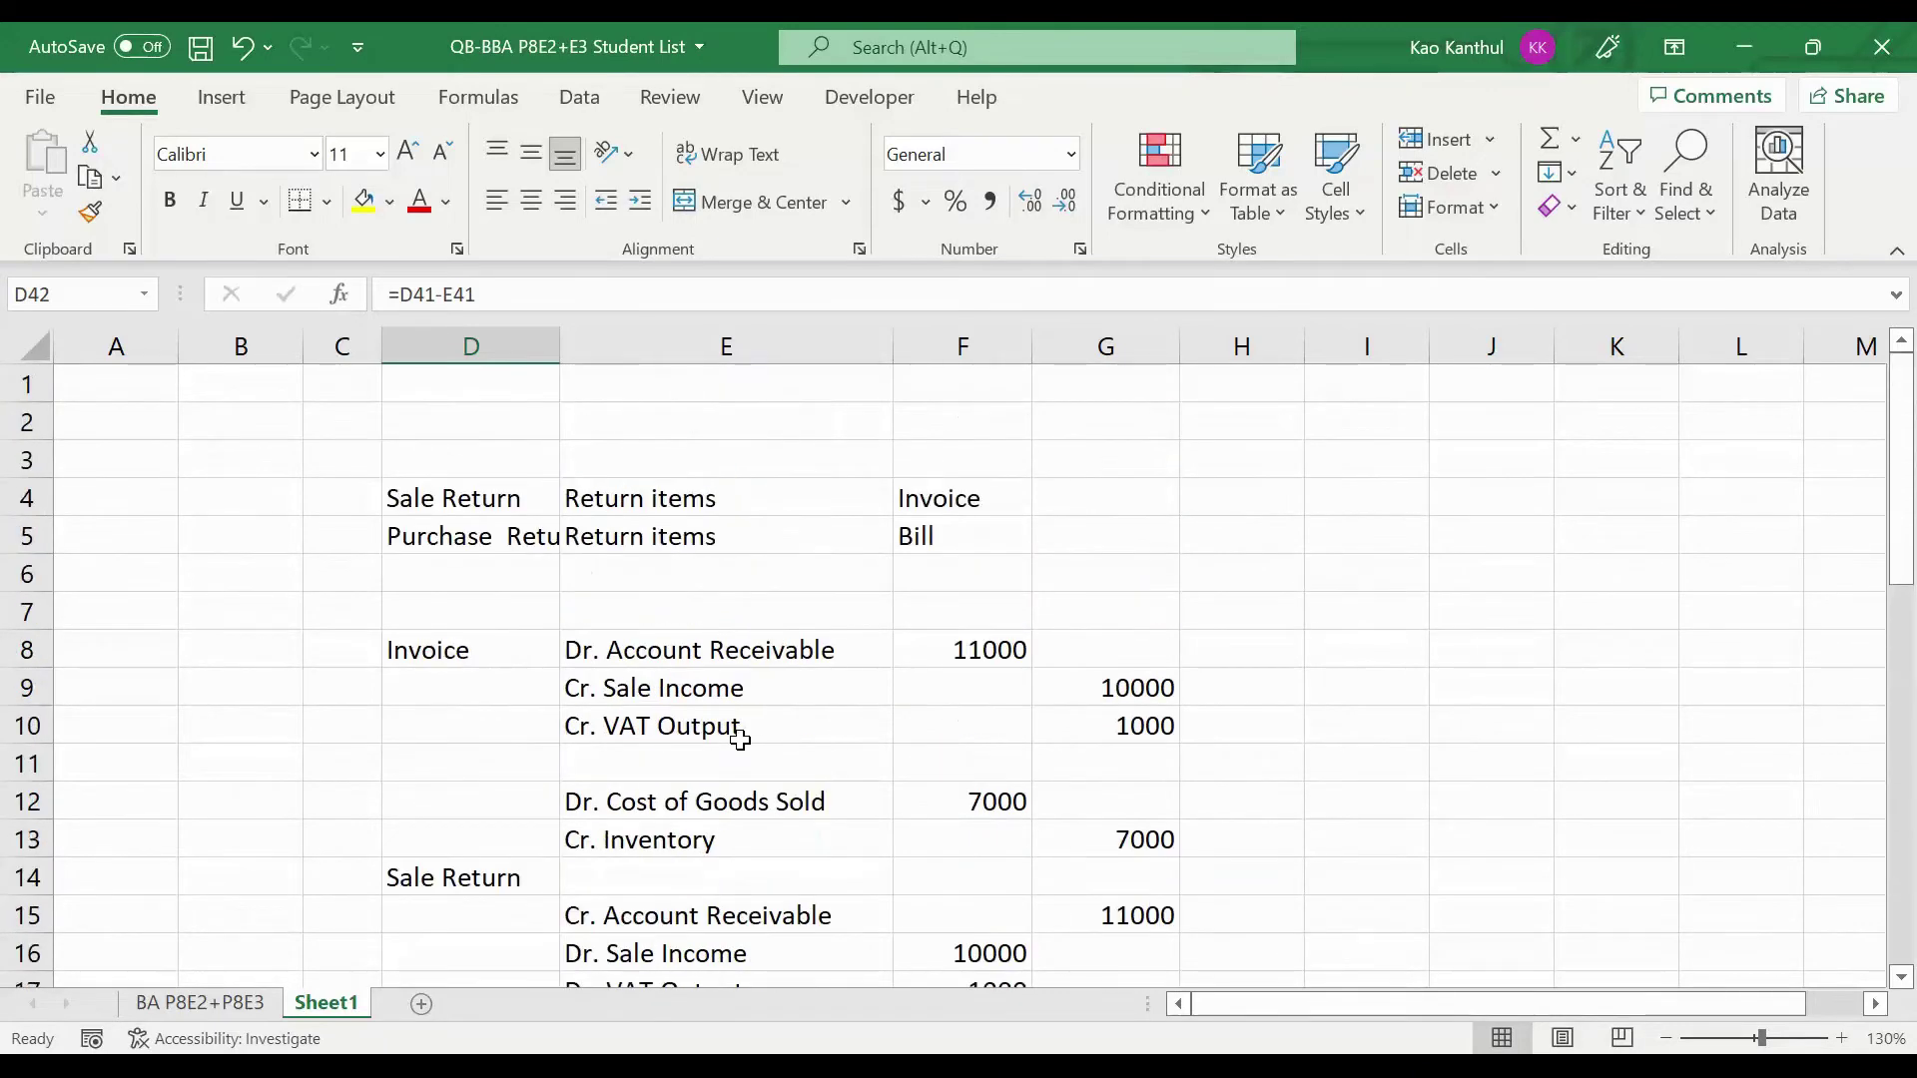
{"action": "scroll", "coordinate": [740, 739], "scroll_direction": "down", "scroll_amount": 13}
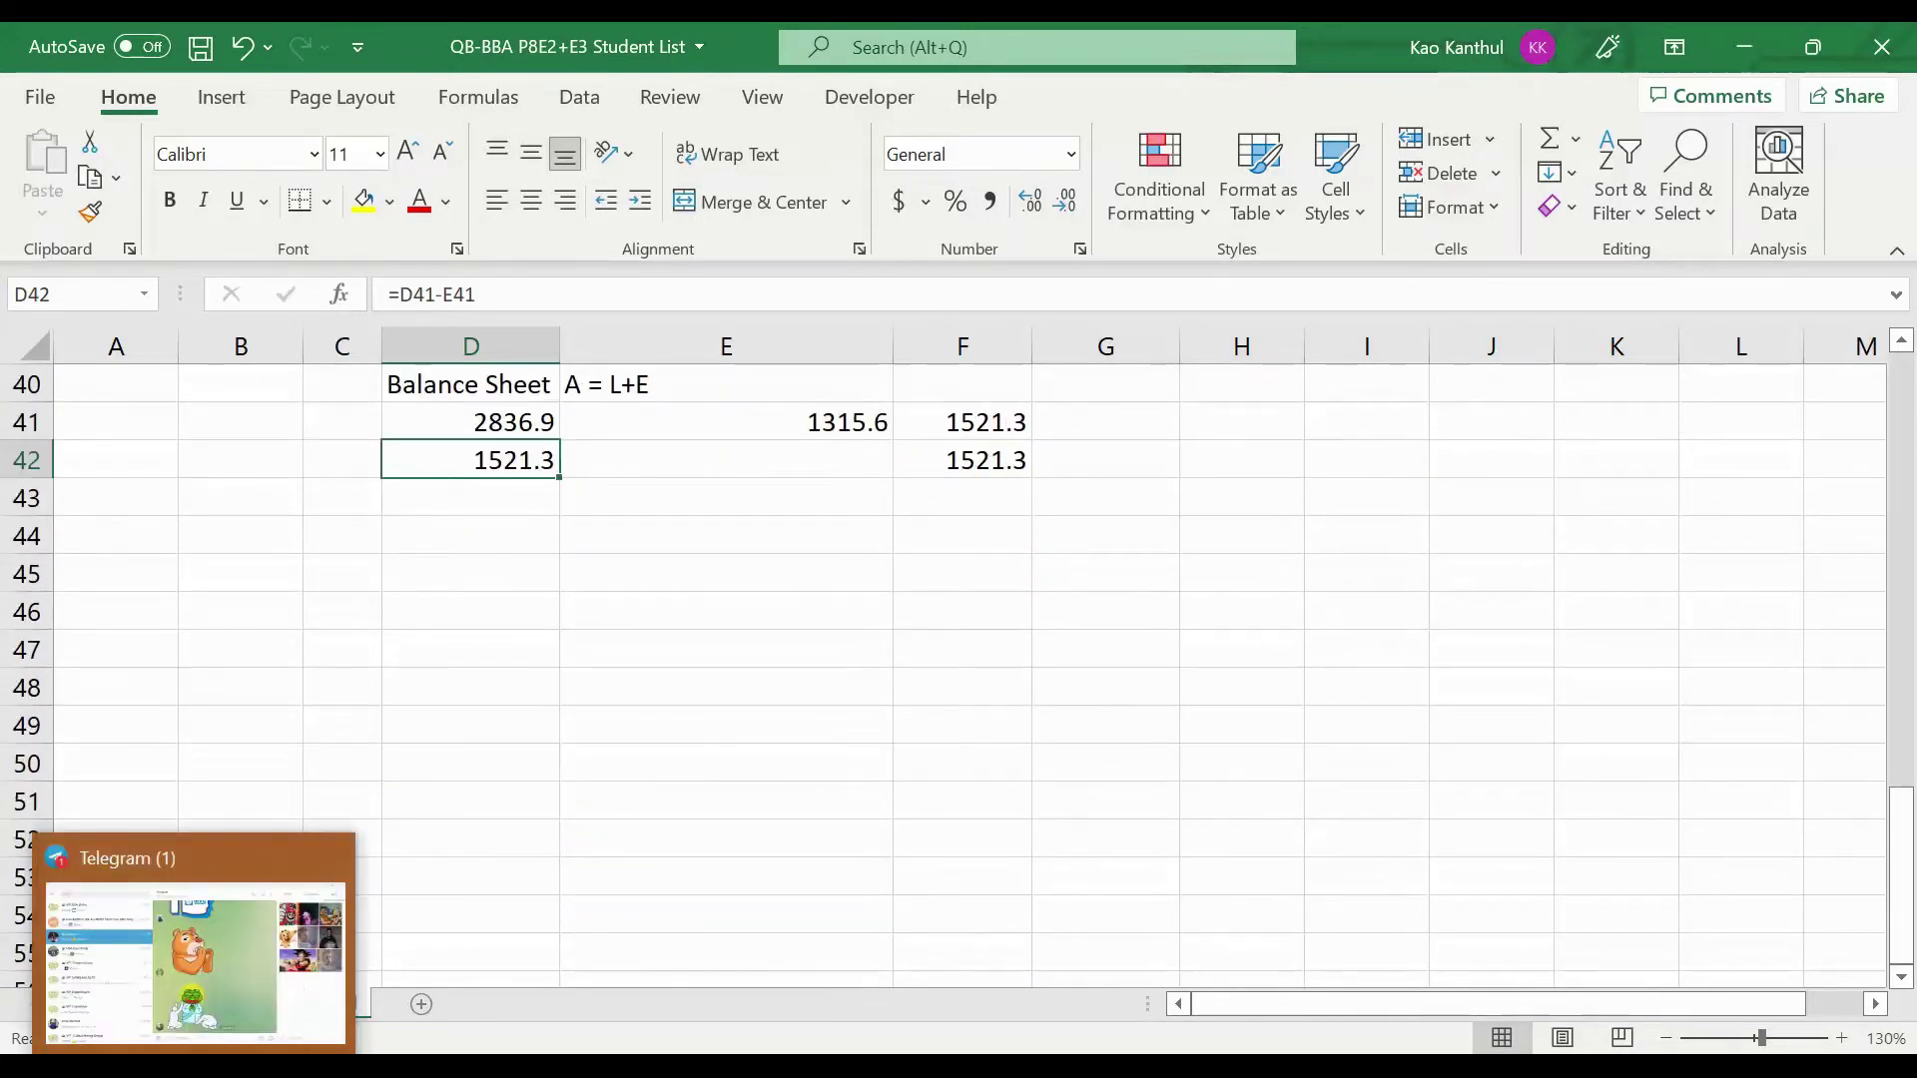
{"action": "left_click", "coordinate": [200, 1008]}
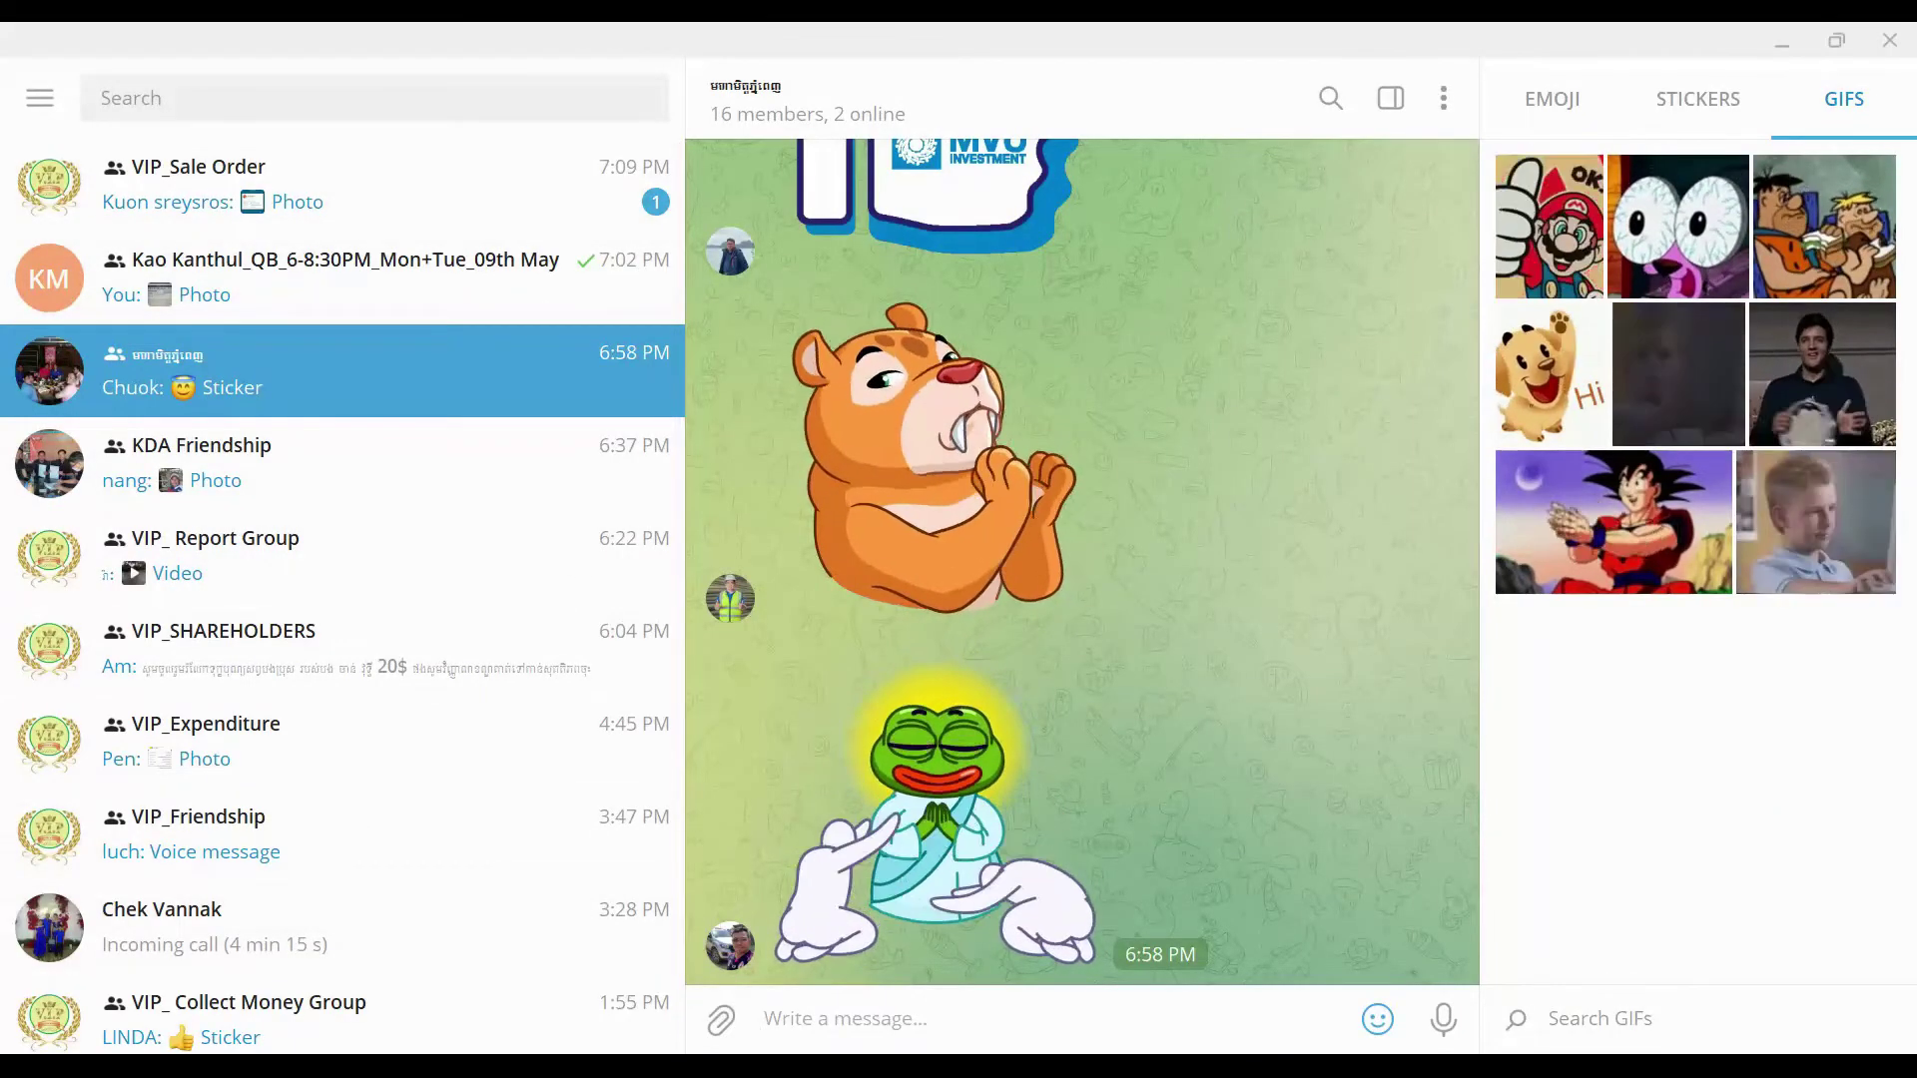
Switch back to QuickBooks and open a new vendor bill.
{"action": "key", "text": "alt+Tab"}
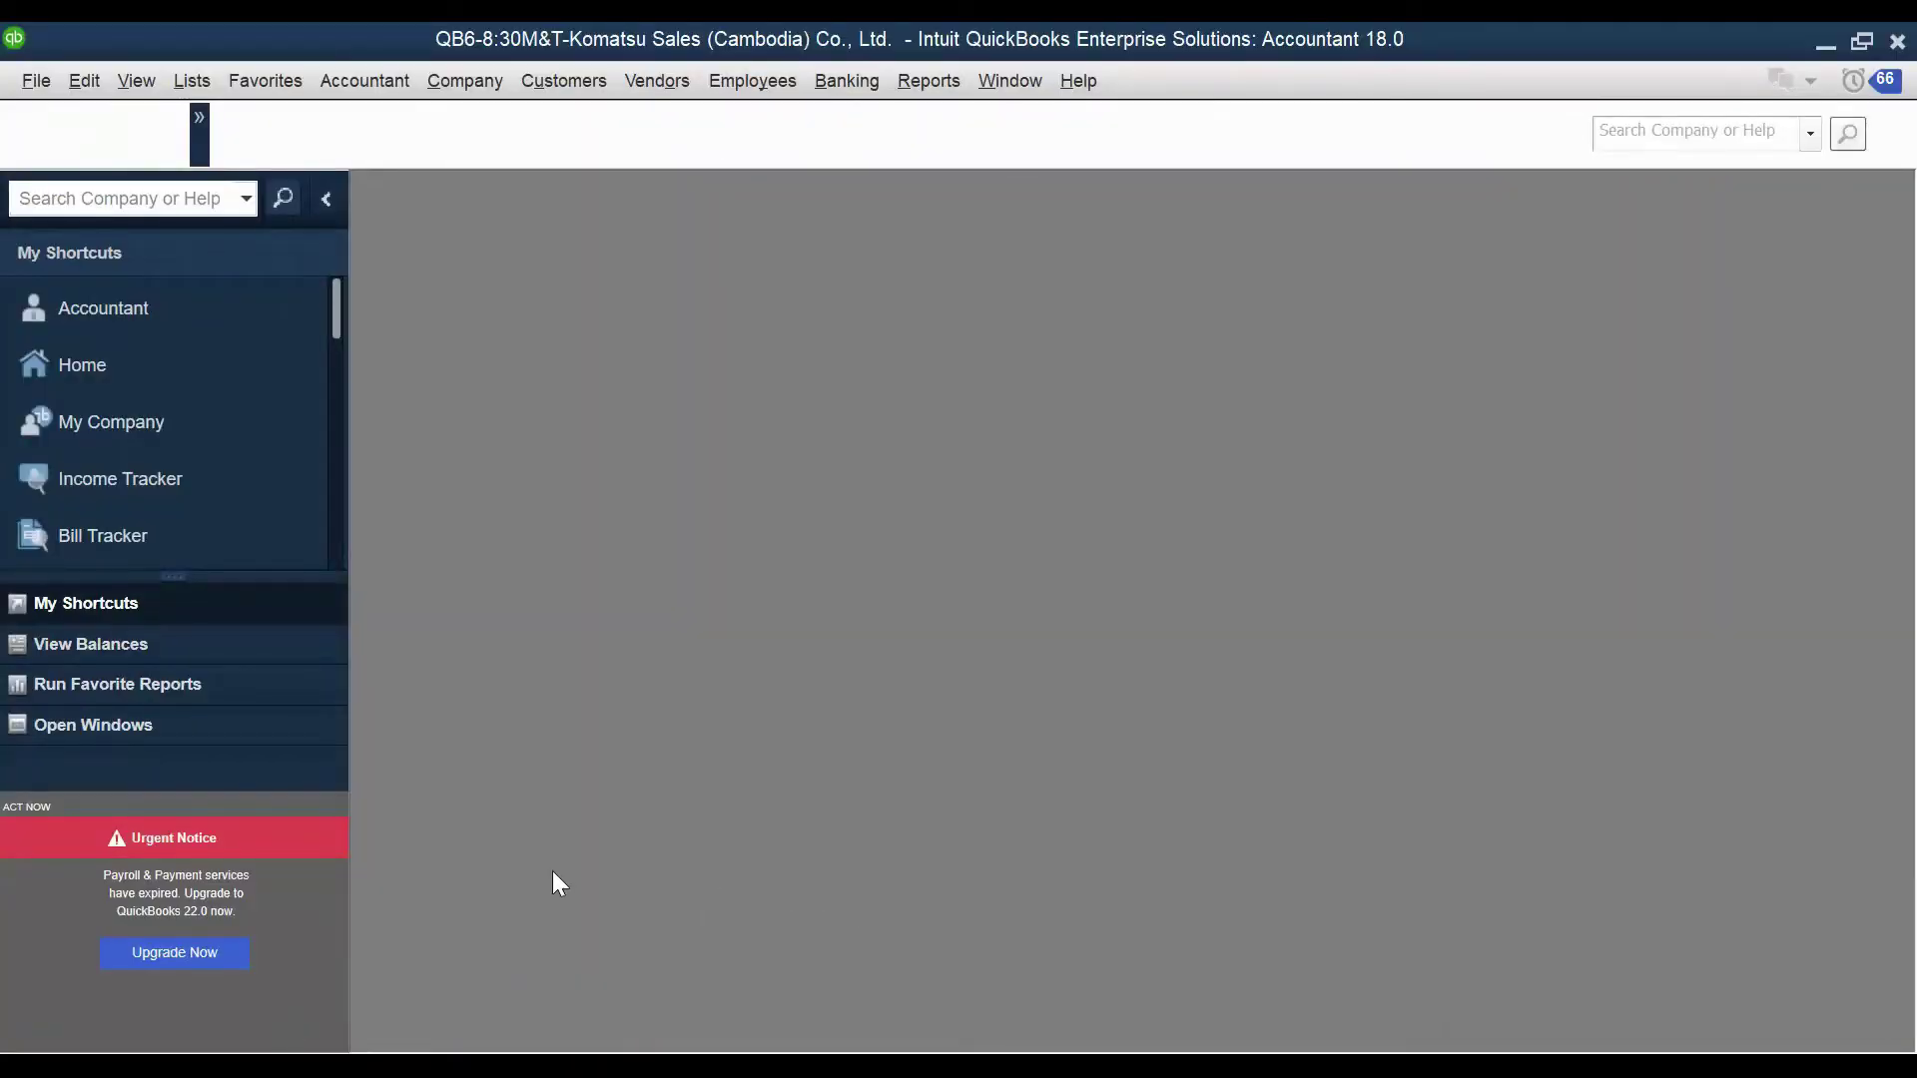
{"action": "mouse_move", "coordinate": [706, 1066]}
{"action": "left_click", "coordinate": [655, 90]}
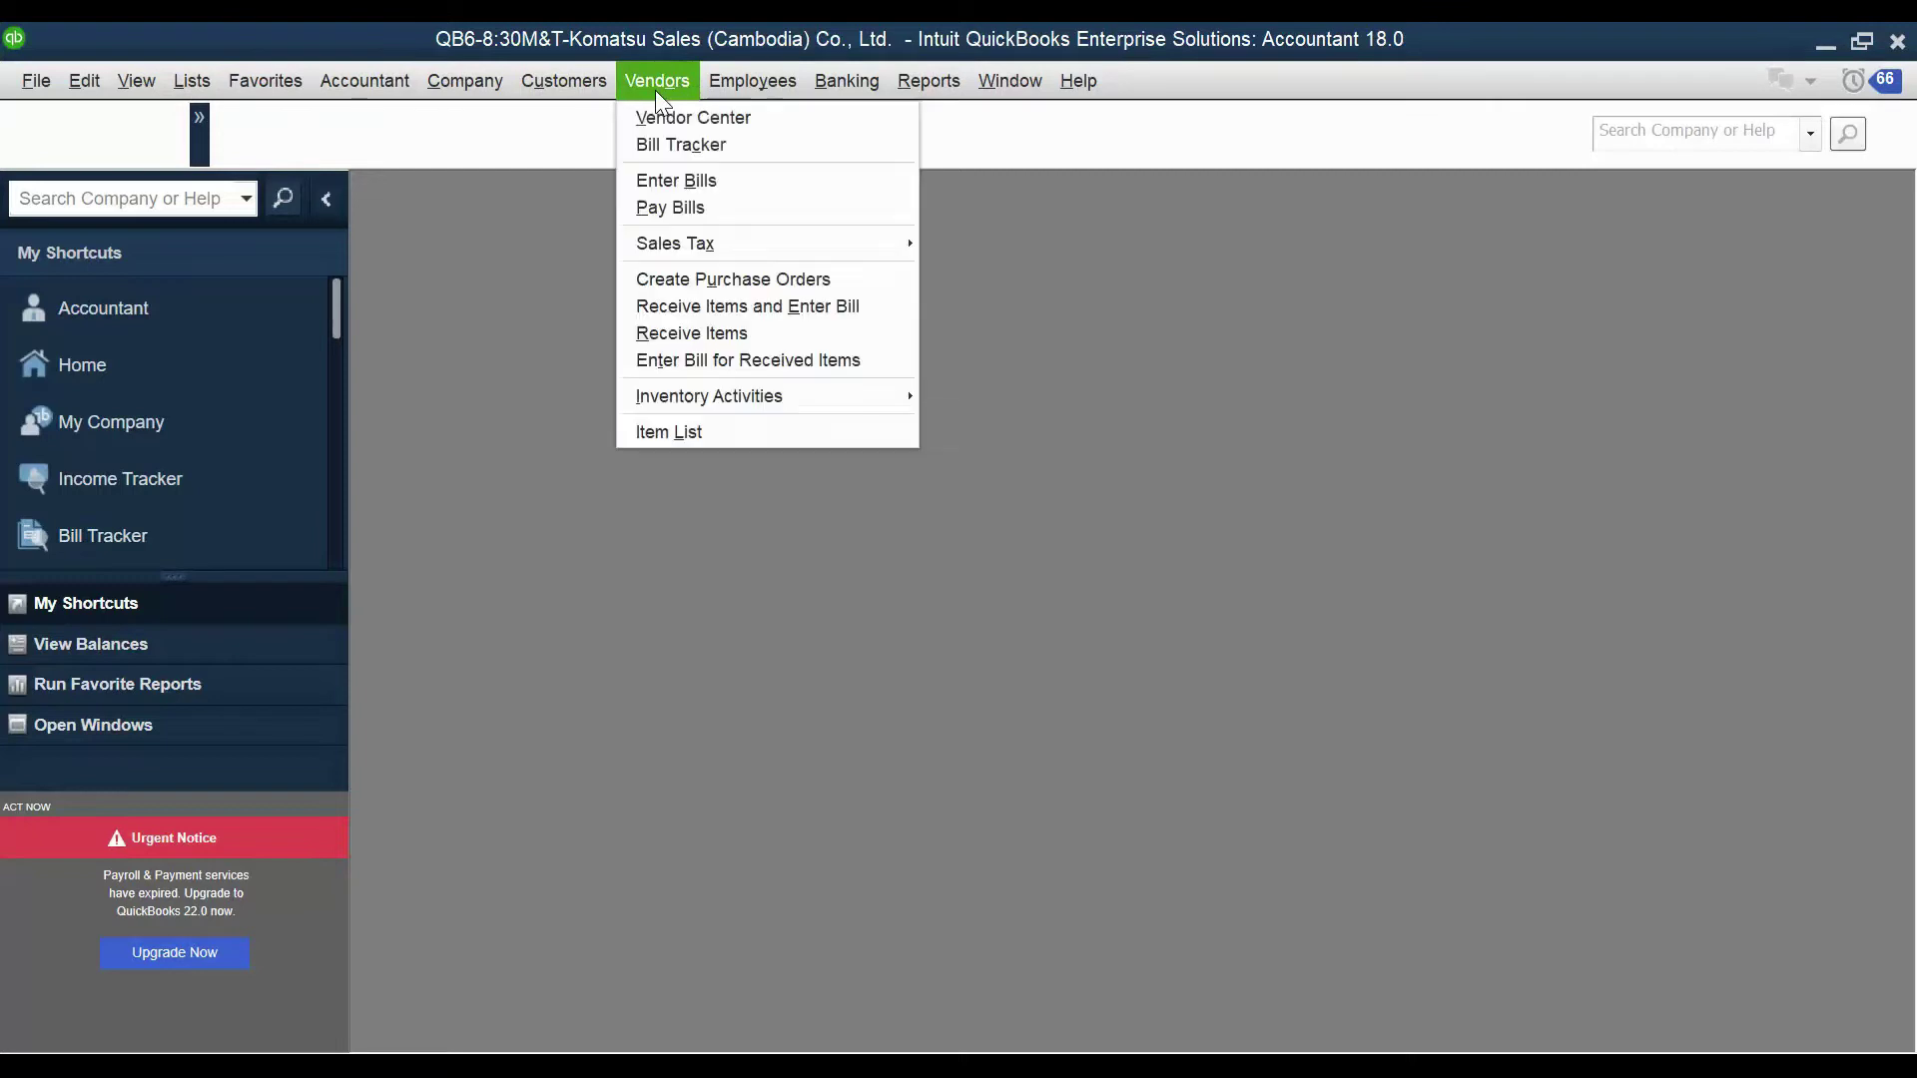
{"action": "left_click", "coordinate": [693, 183]}
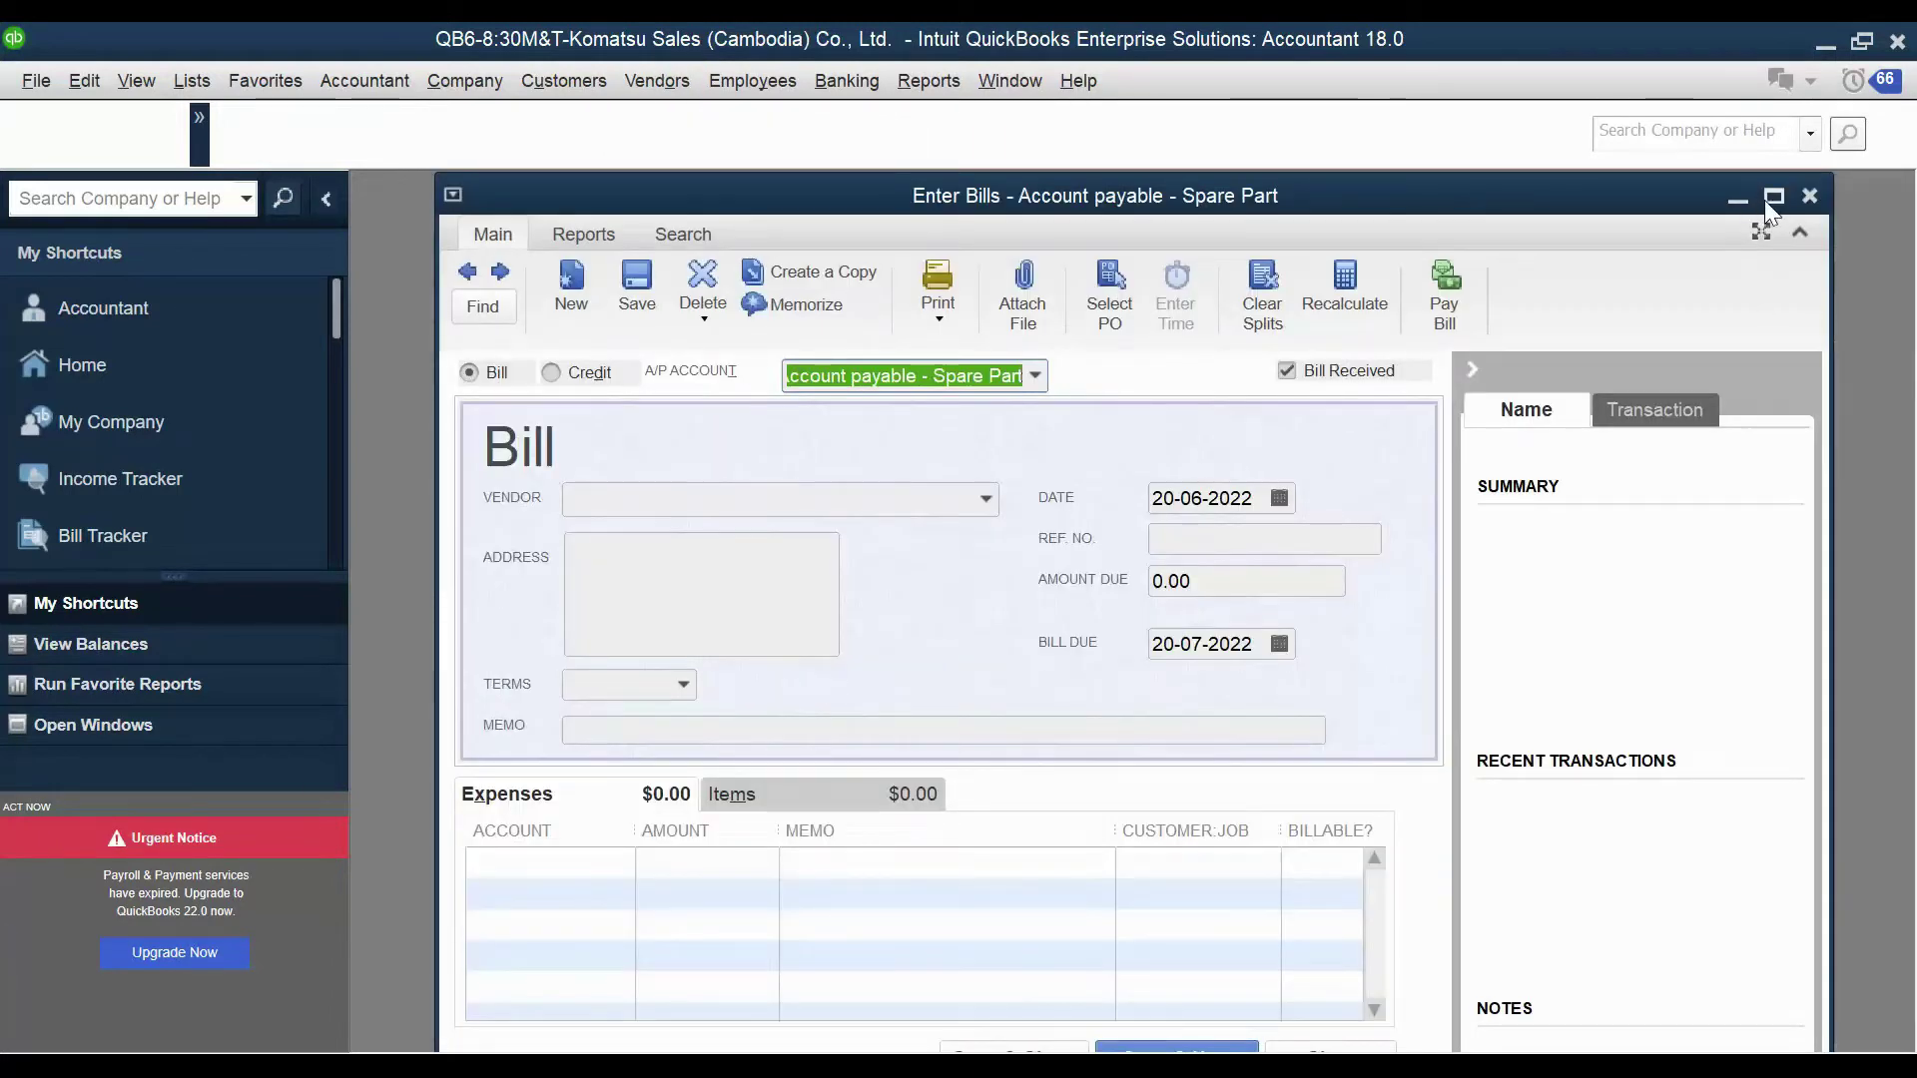
Maximize the bill entry form and compare its Bill and Credit versions, ending on the vendor credit form.
{"action": "left_click", "coordinate": [1764, 200]}
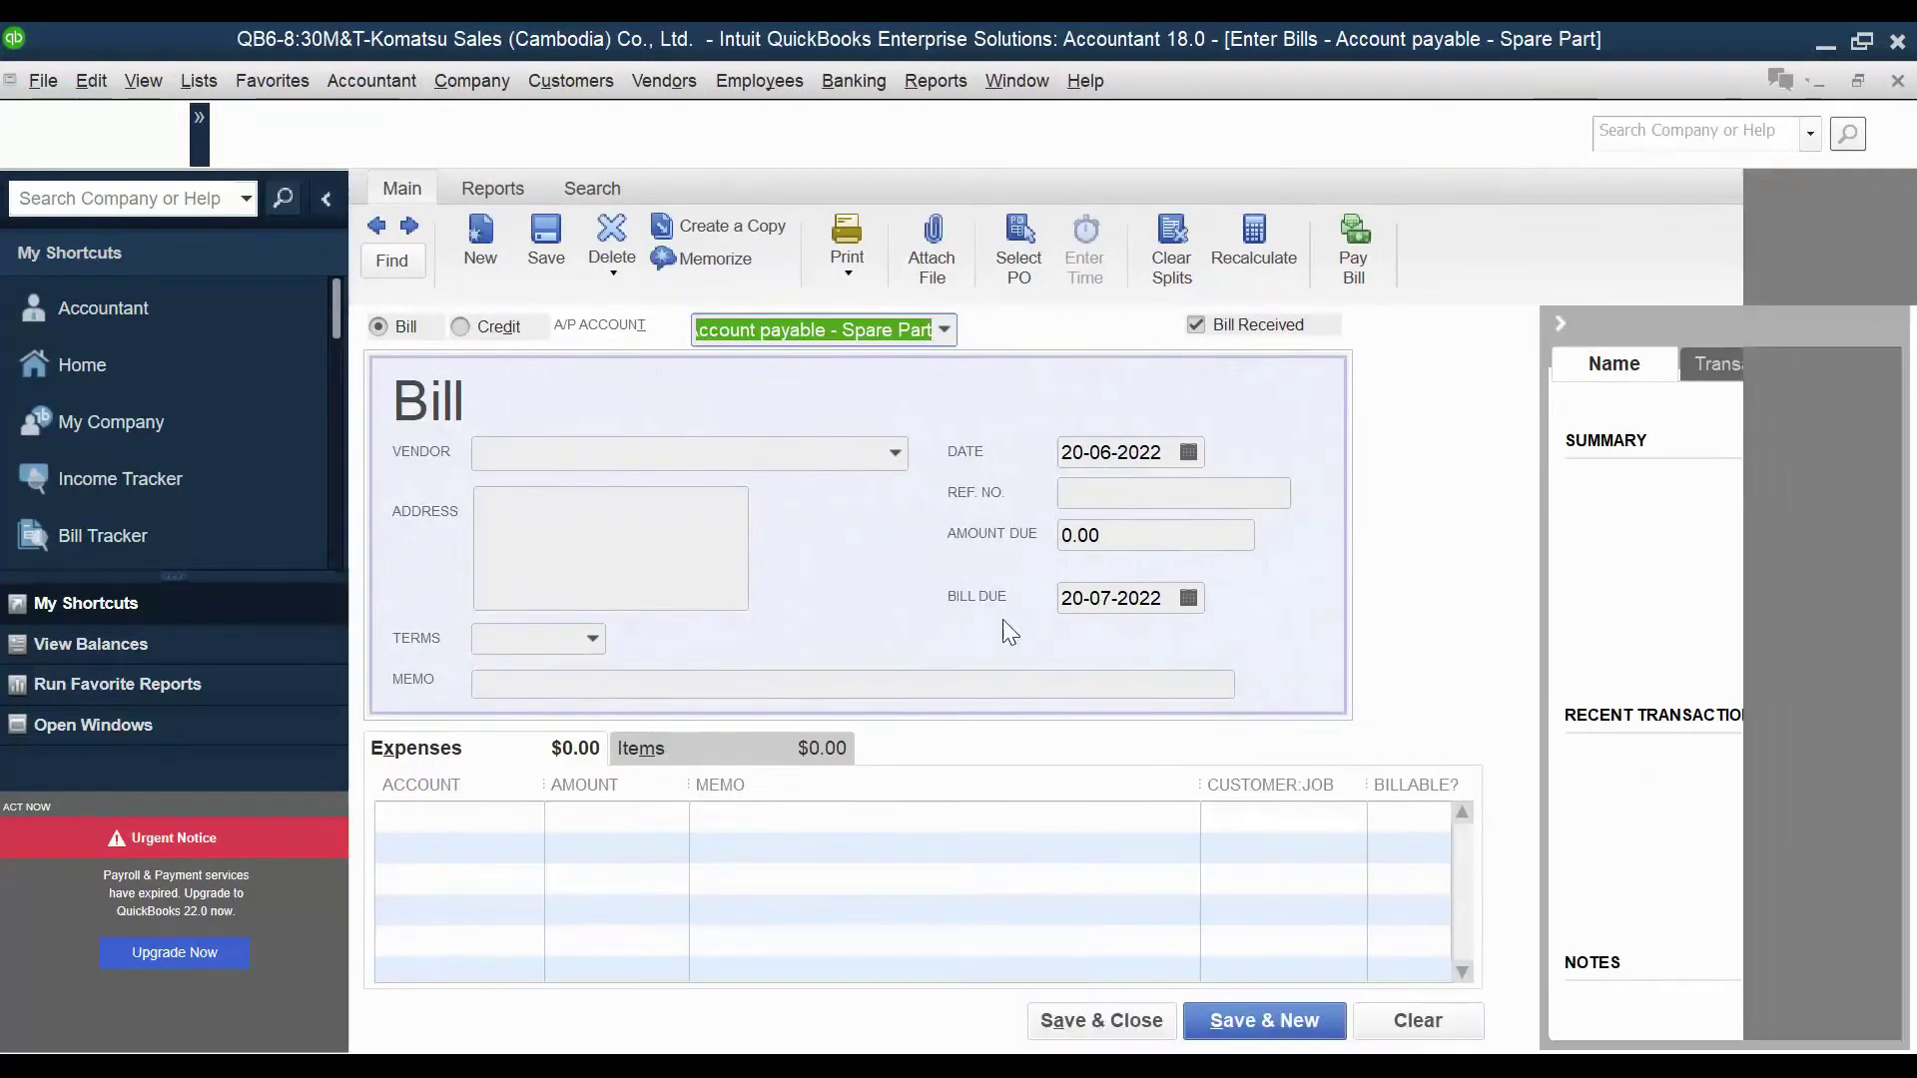
{"action": "left_click", "coordinate": [461, 328]}
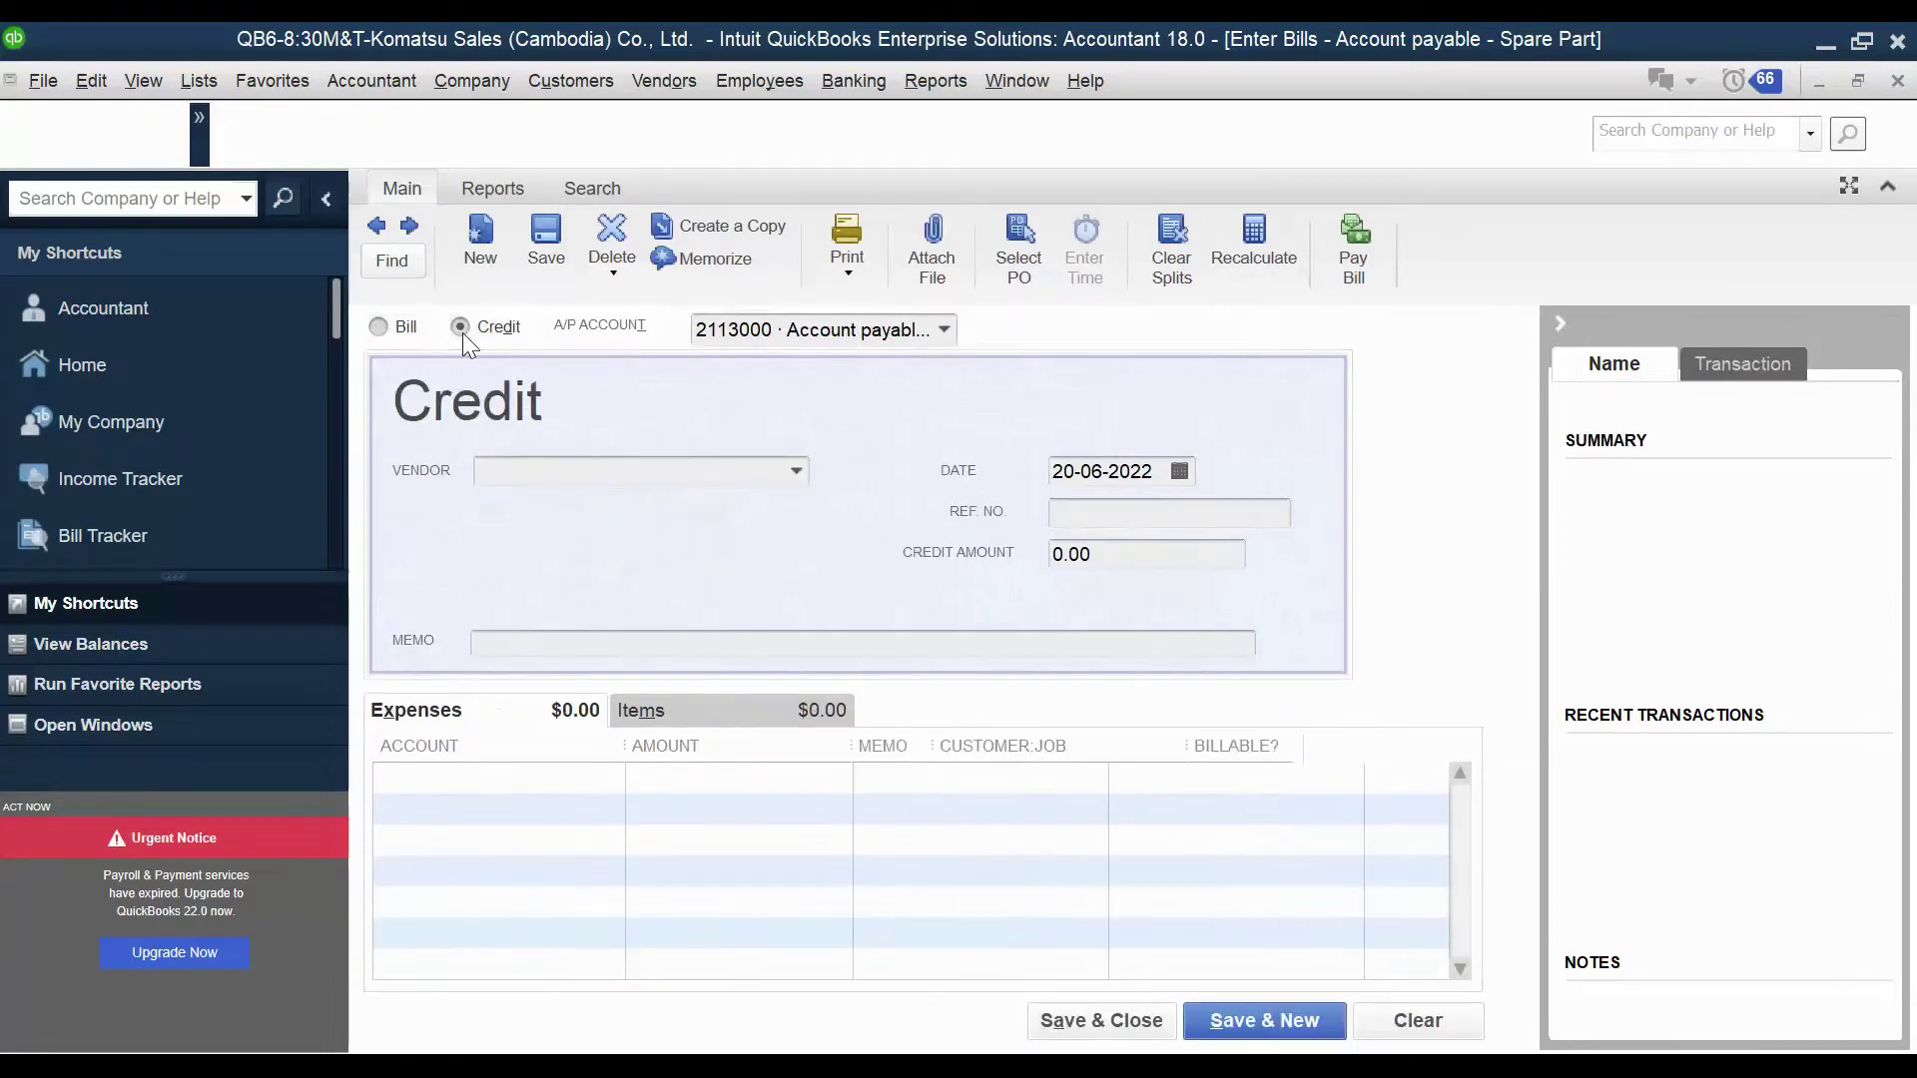
{"action": "left_click", "coordinate": [379, 327]}
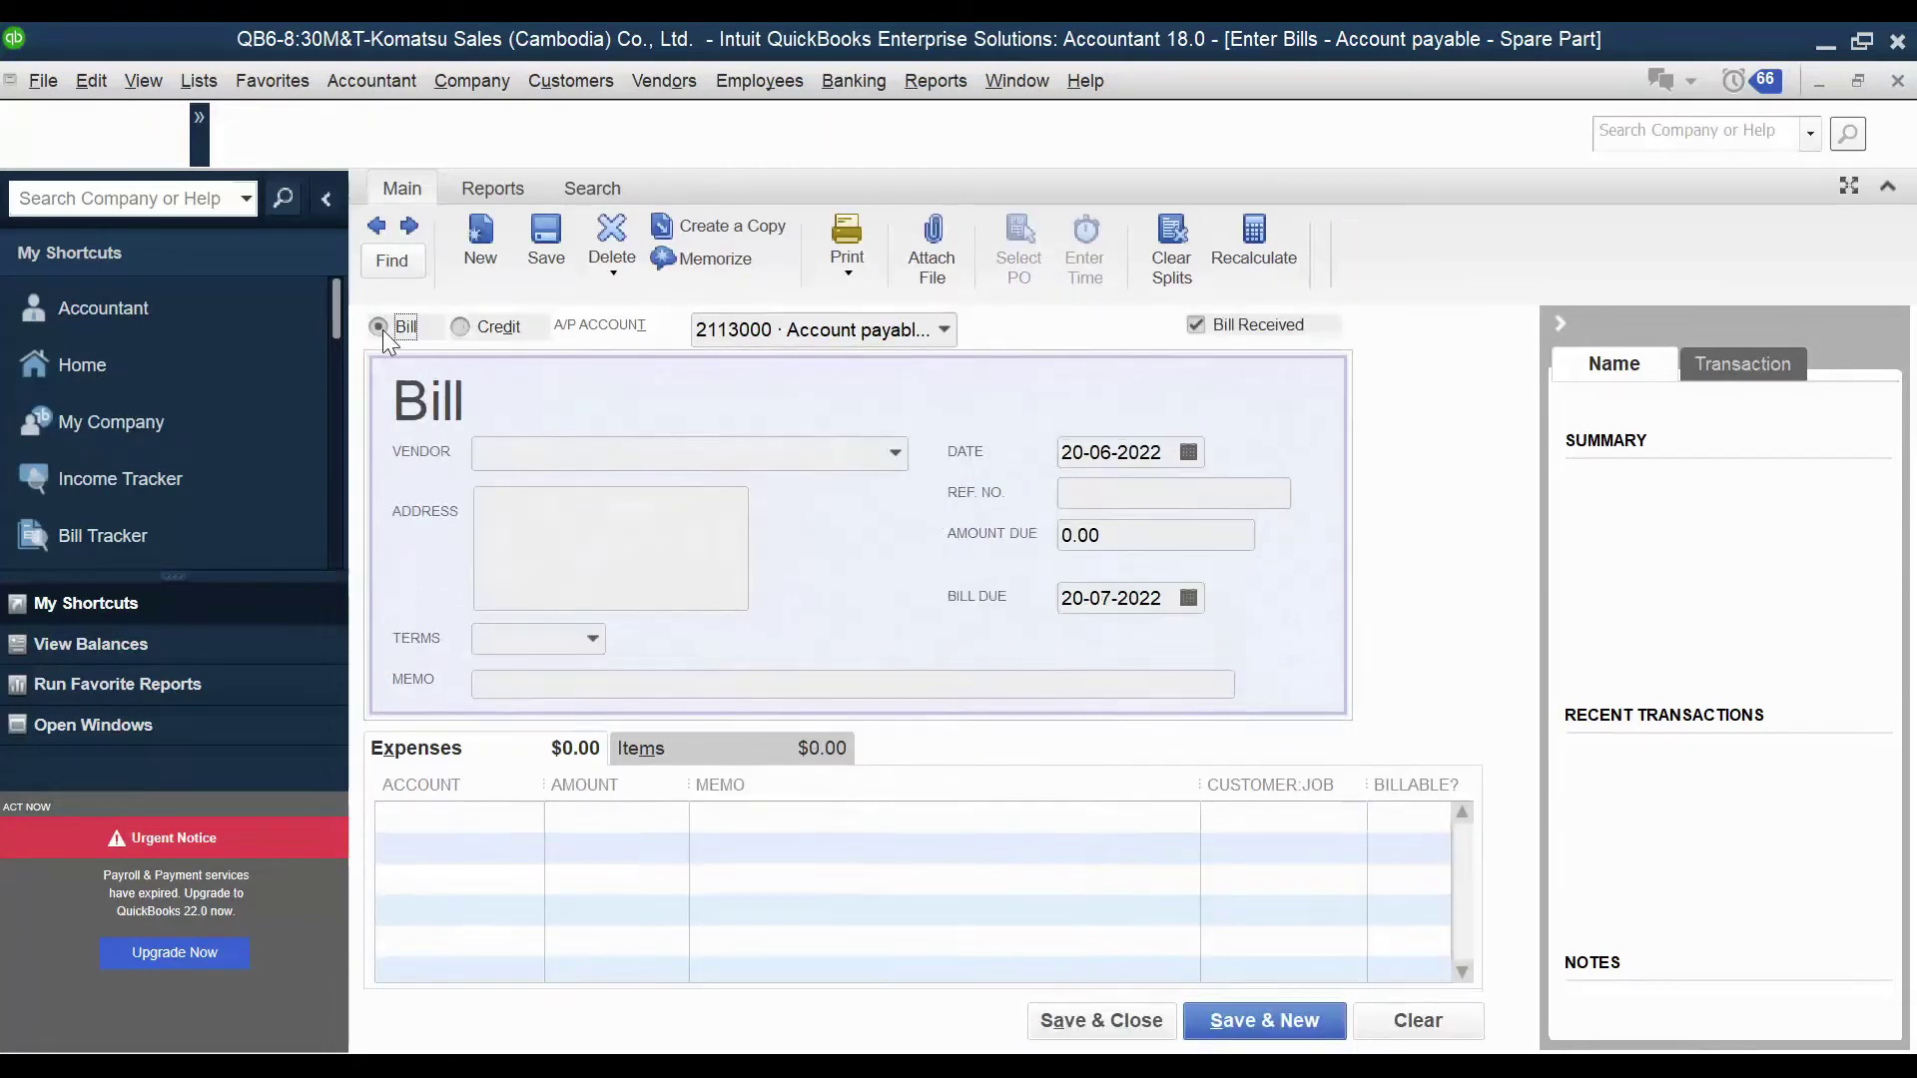
{"action": "left_click", "coordinate": [459, 330]}
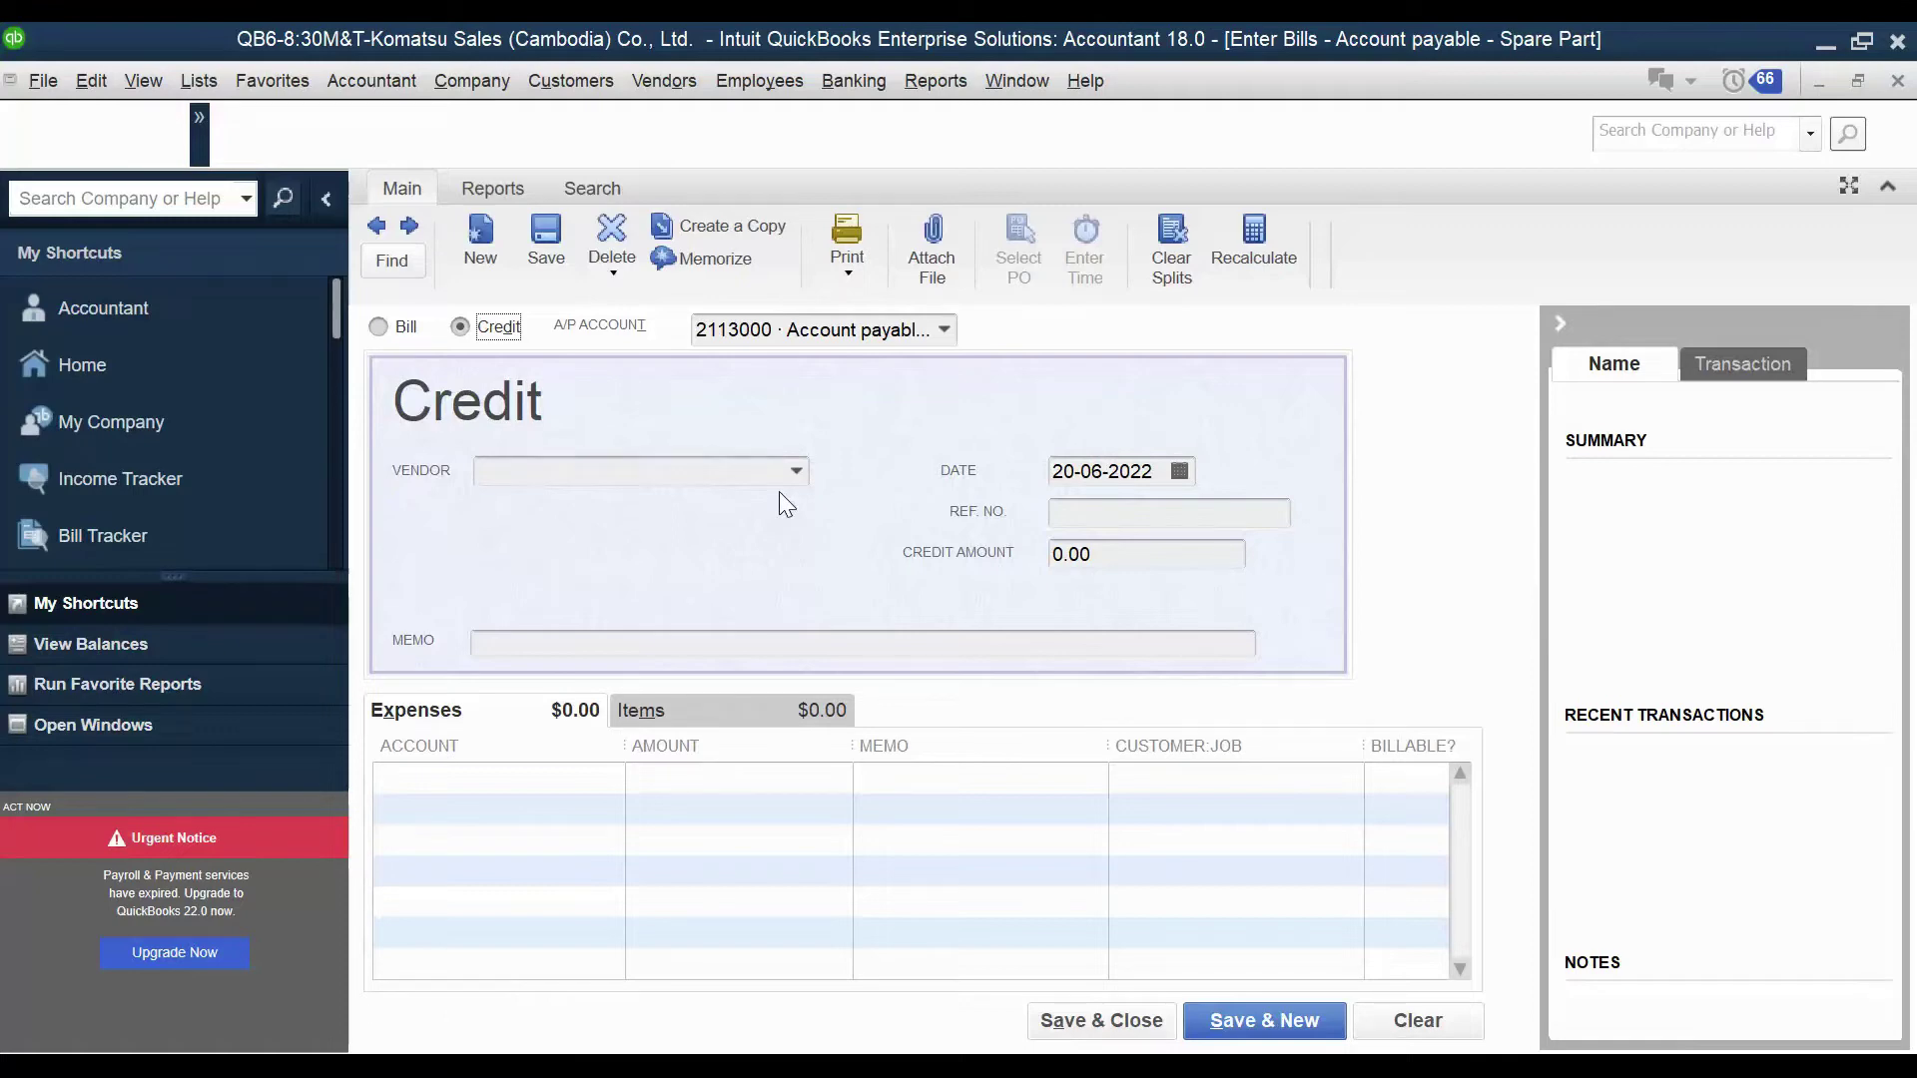
{"action": "left_click", "coordinate": [389, 338]}
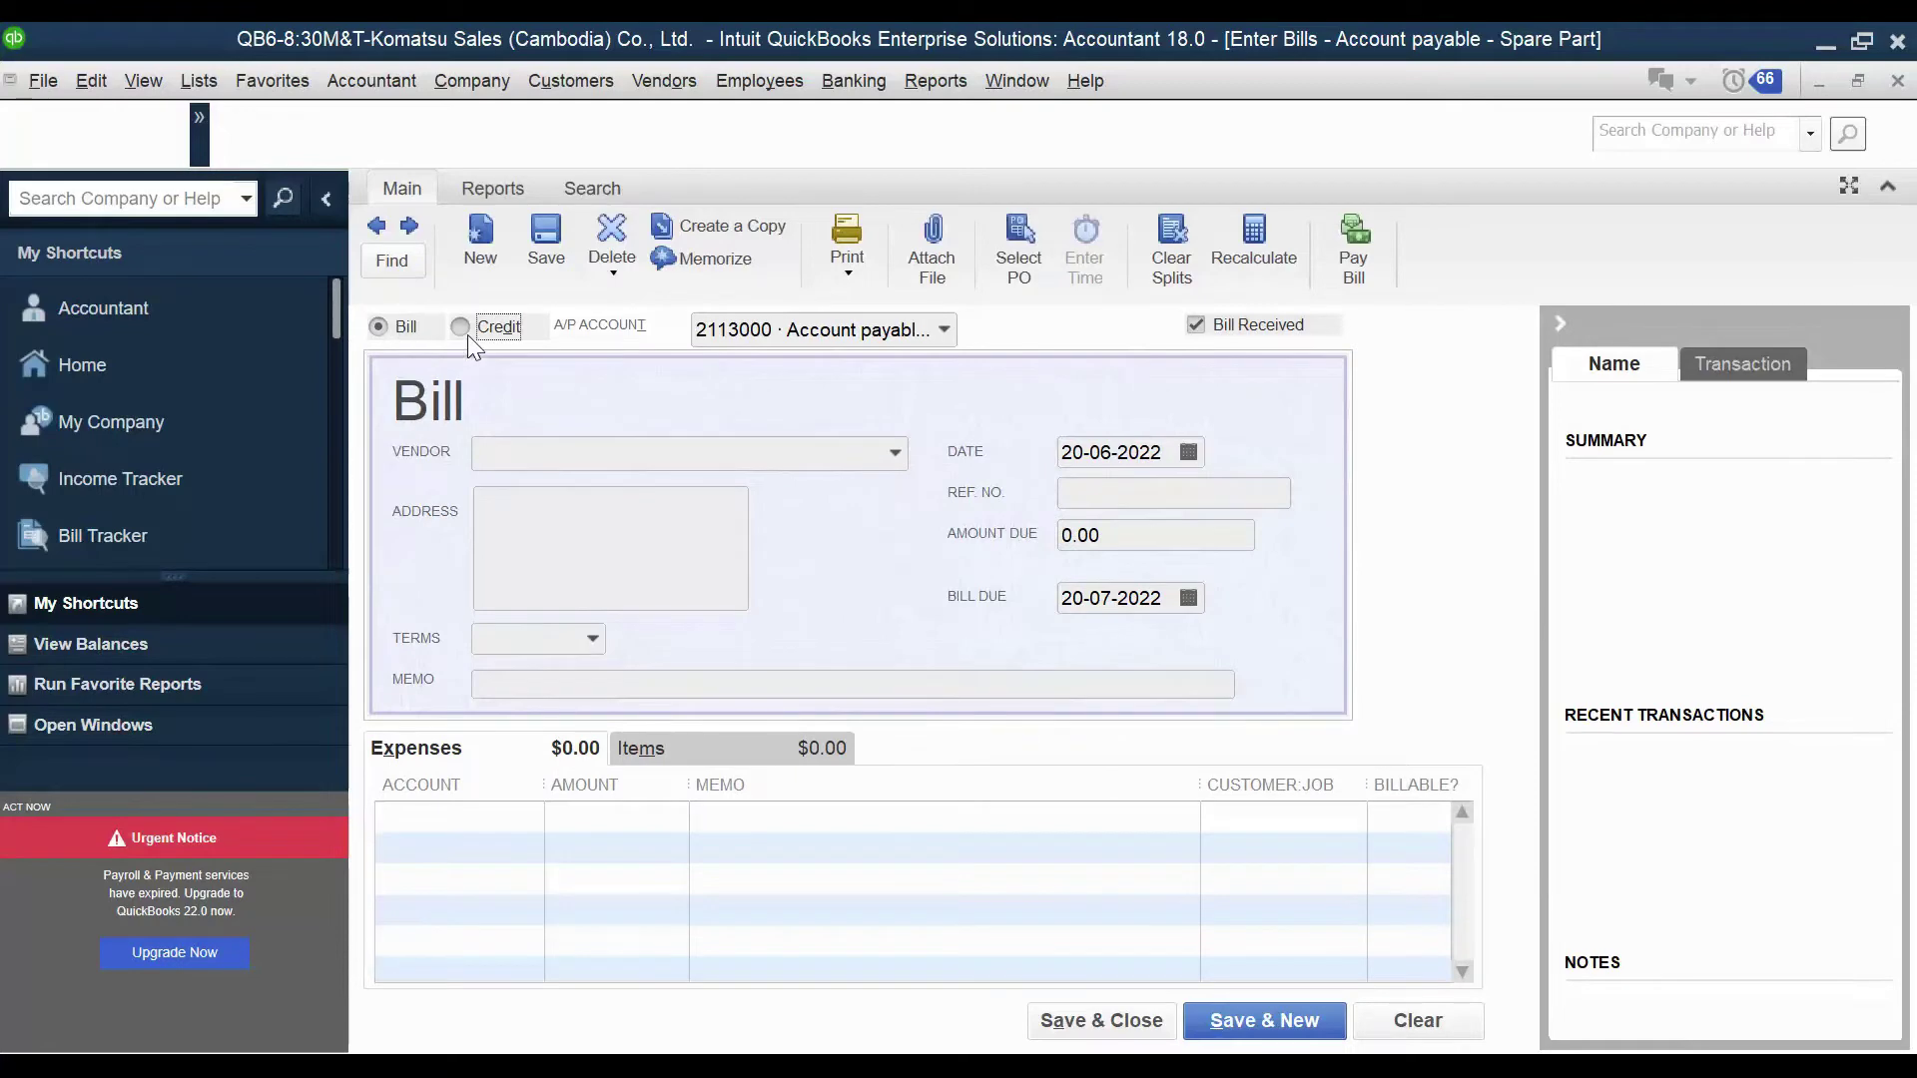
{"action": "left_click", "coordinate": [467, 334]}
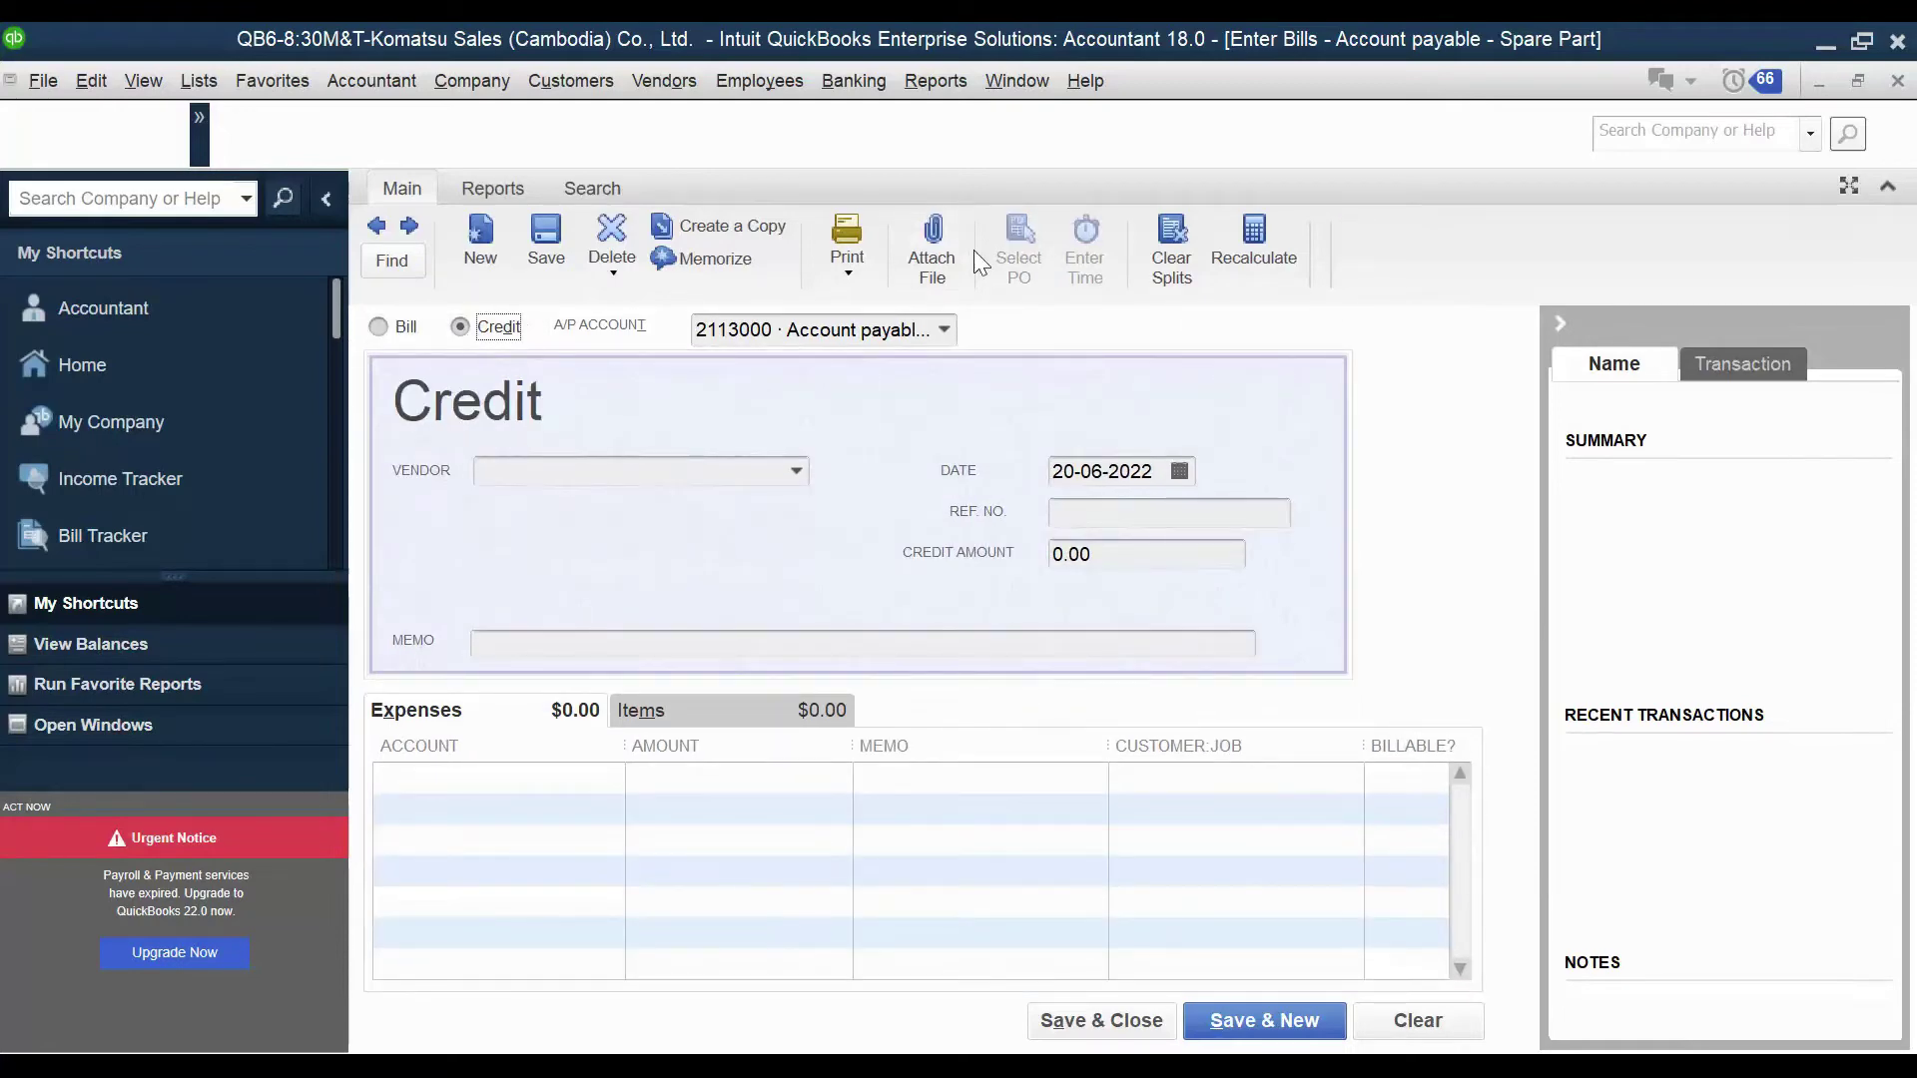
Set the A/P account to 2114000 Account payable - Others and go back through the bills to Linna Shop's Rental printer bill.
{"action": "left_click", "coordinate": [943, 330]}
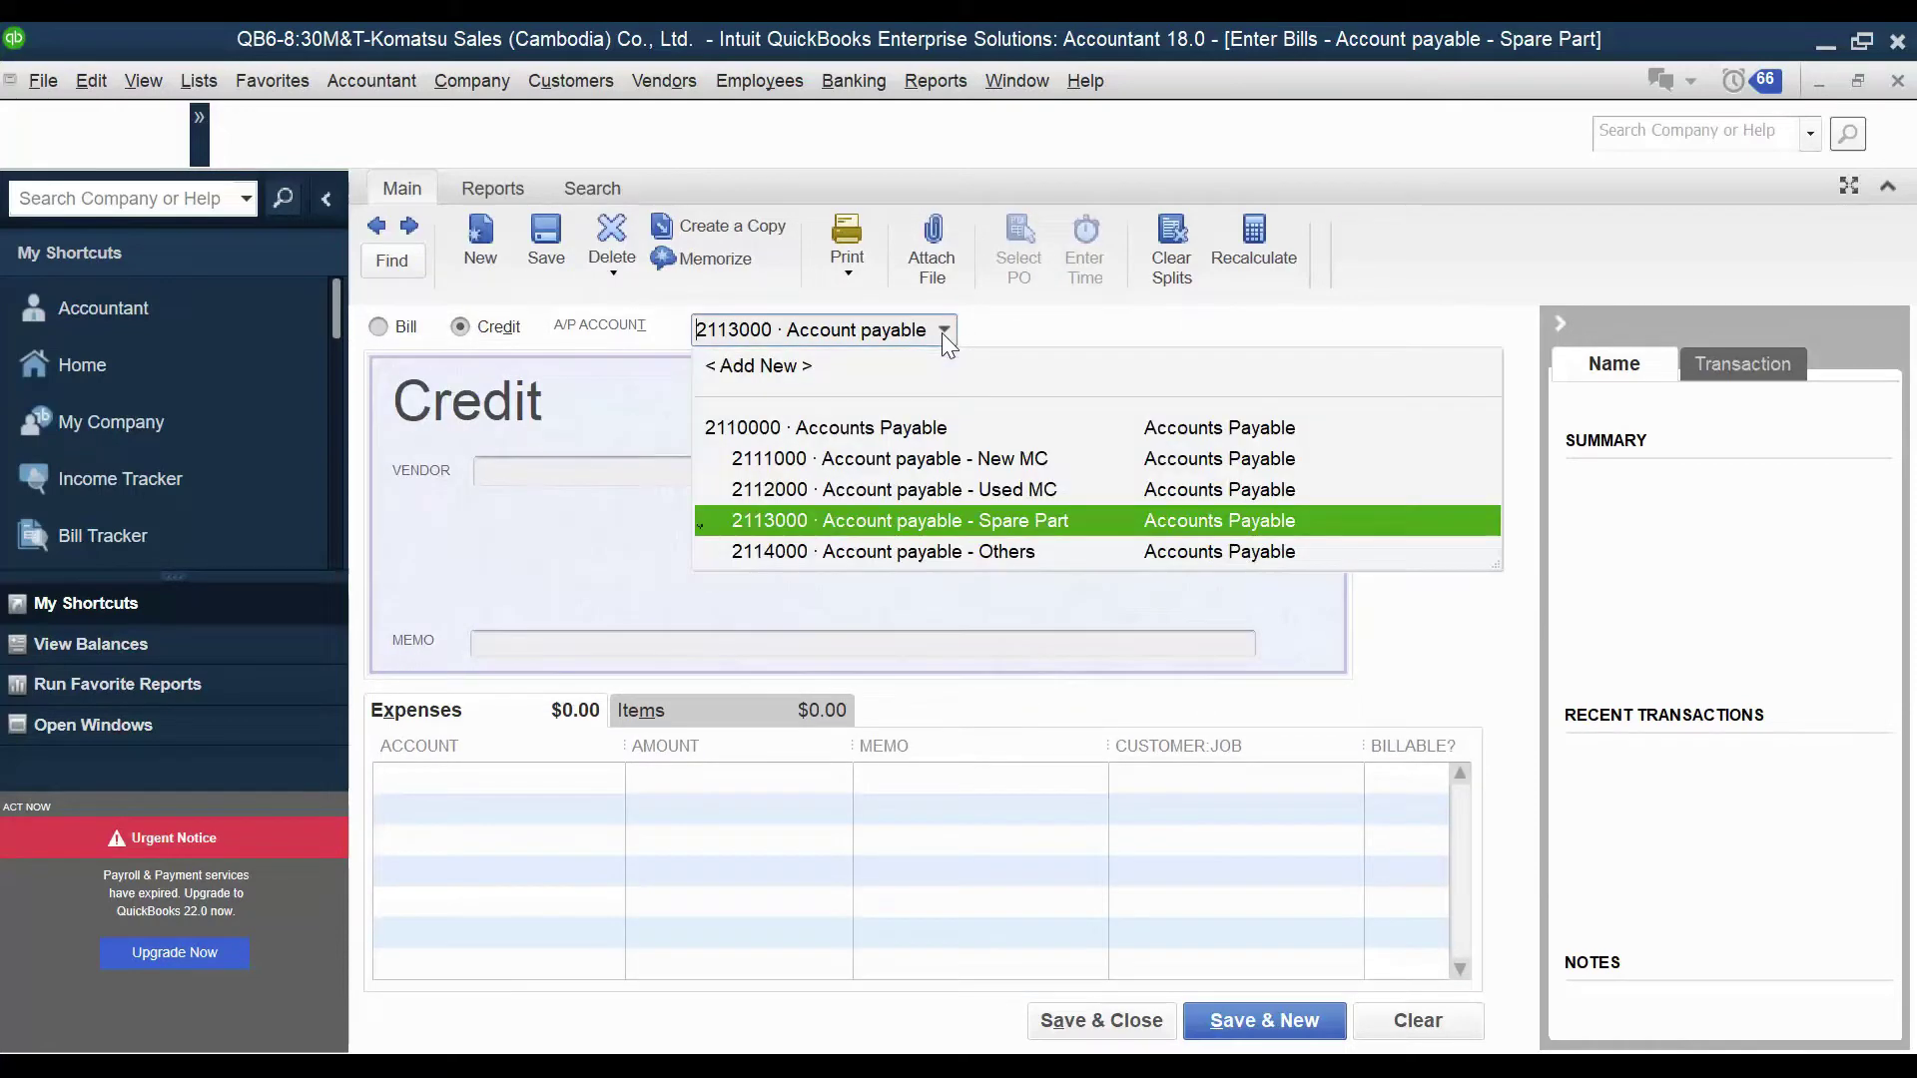
{"action": "left_click", "coordinate": [998, 551]}
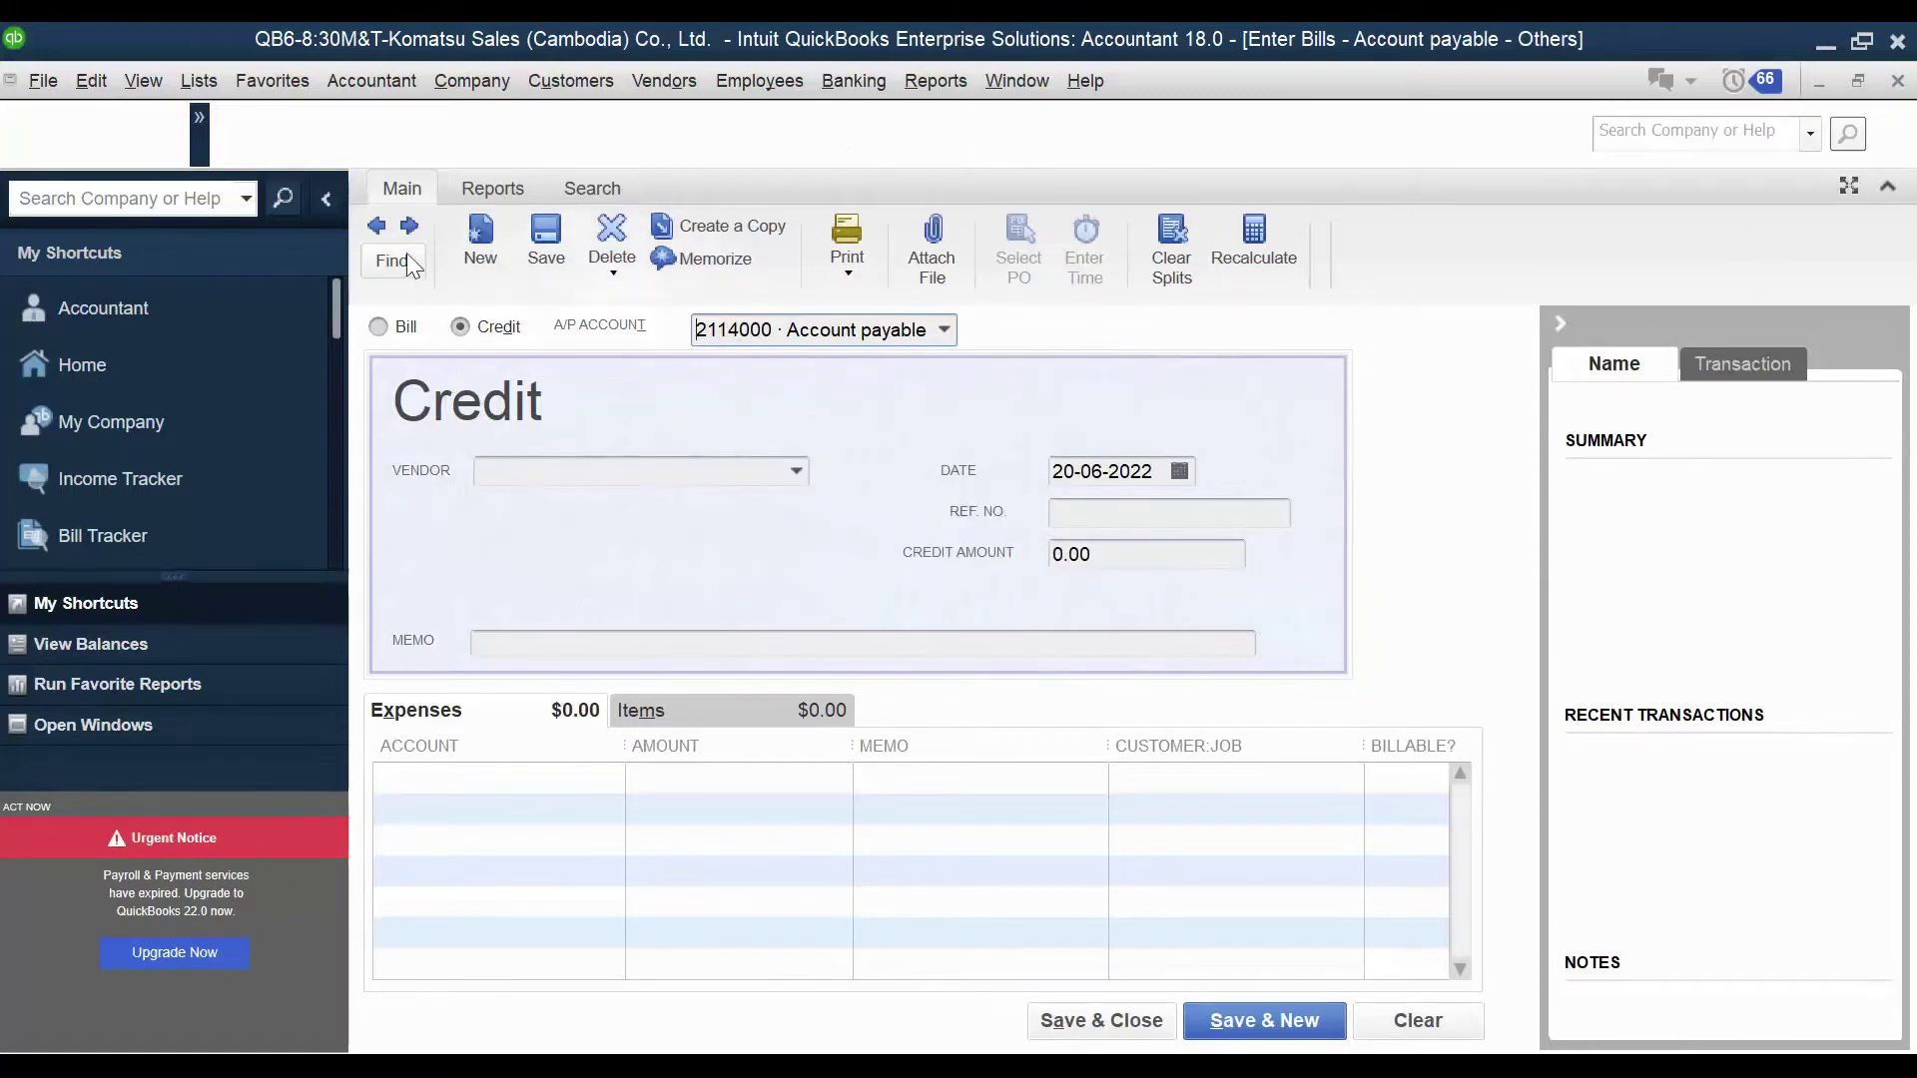
{"action": "left_click", "coordinate": [375, 230]}
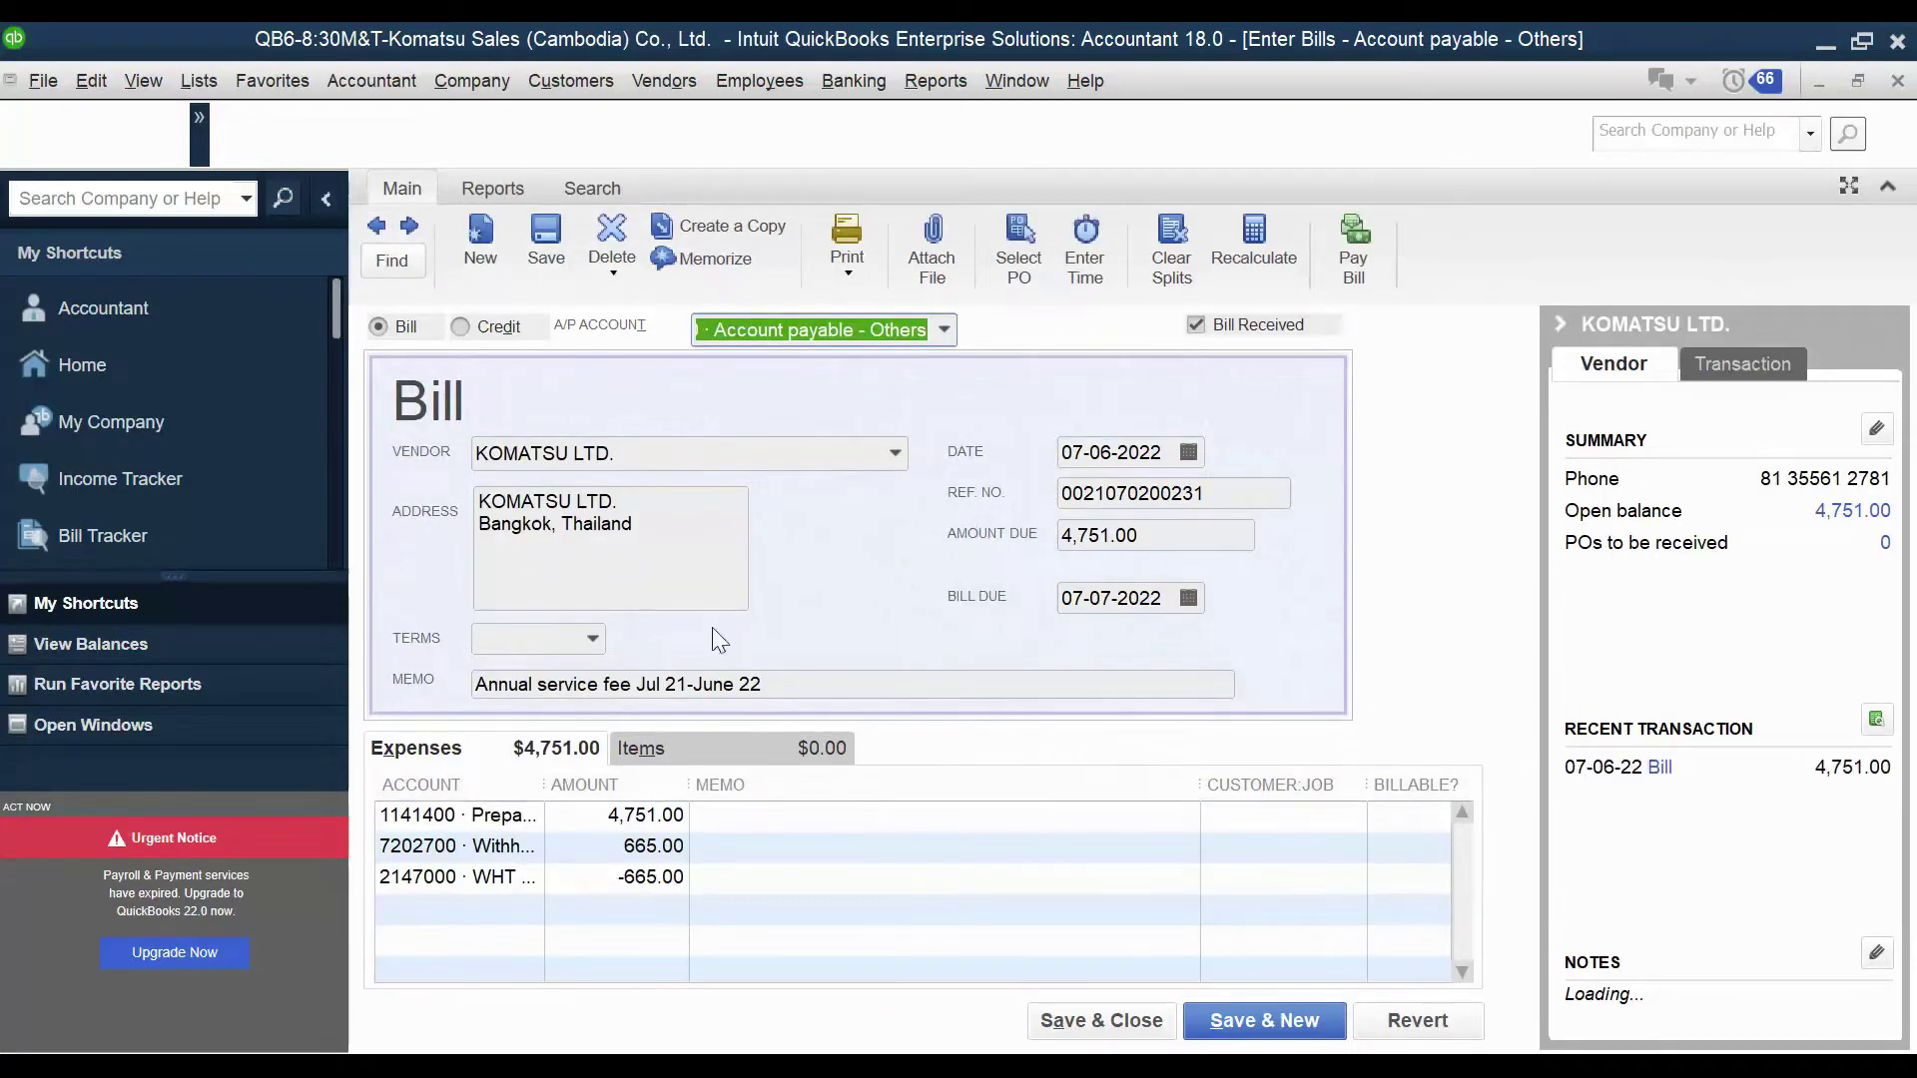
{"action": "left_click", "coordinate": [376, 227]}
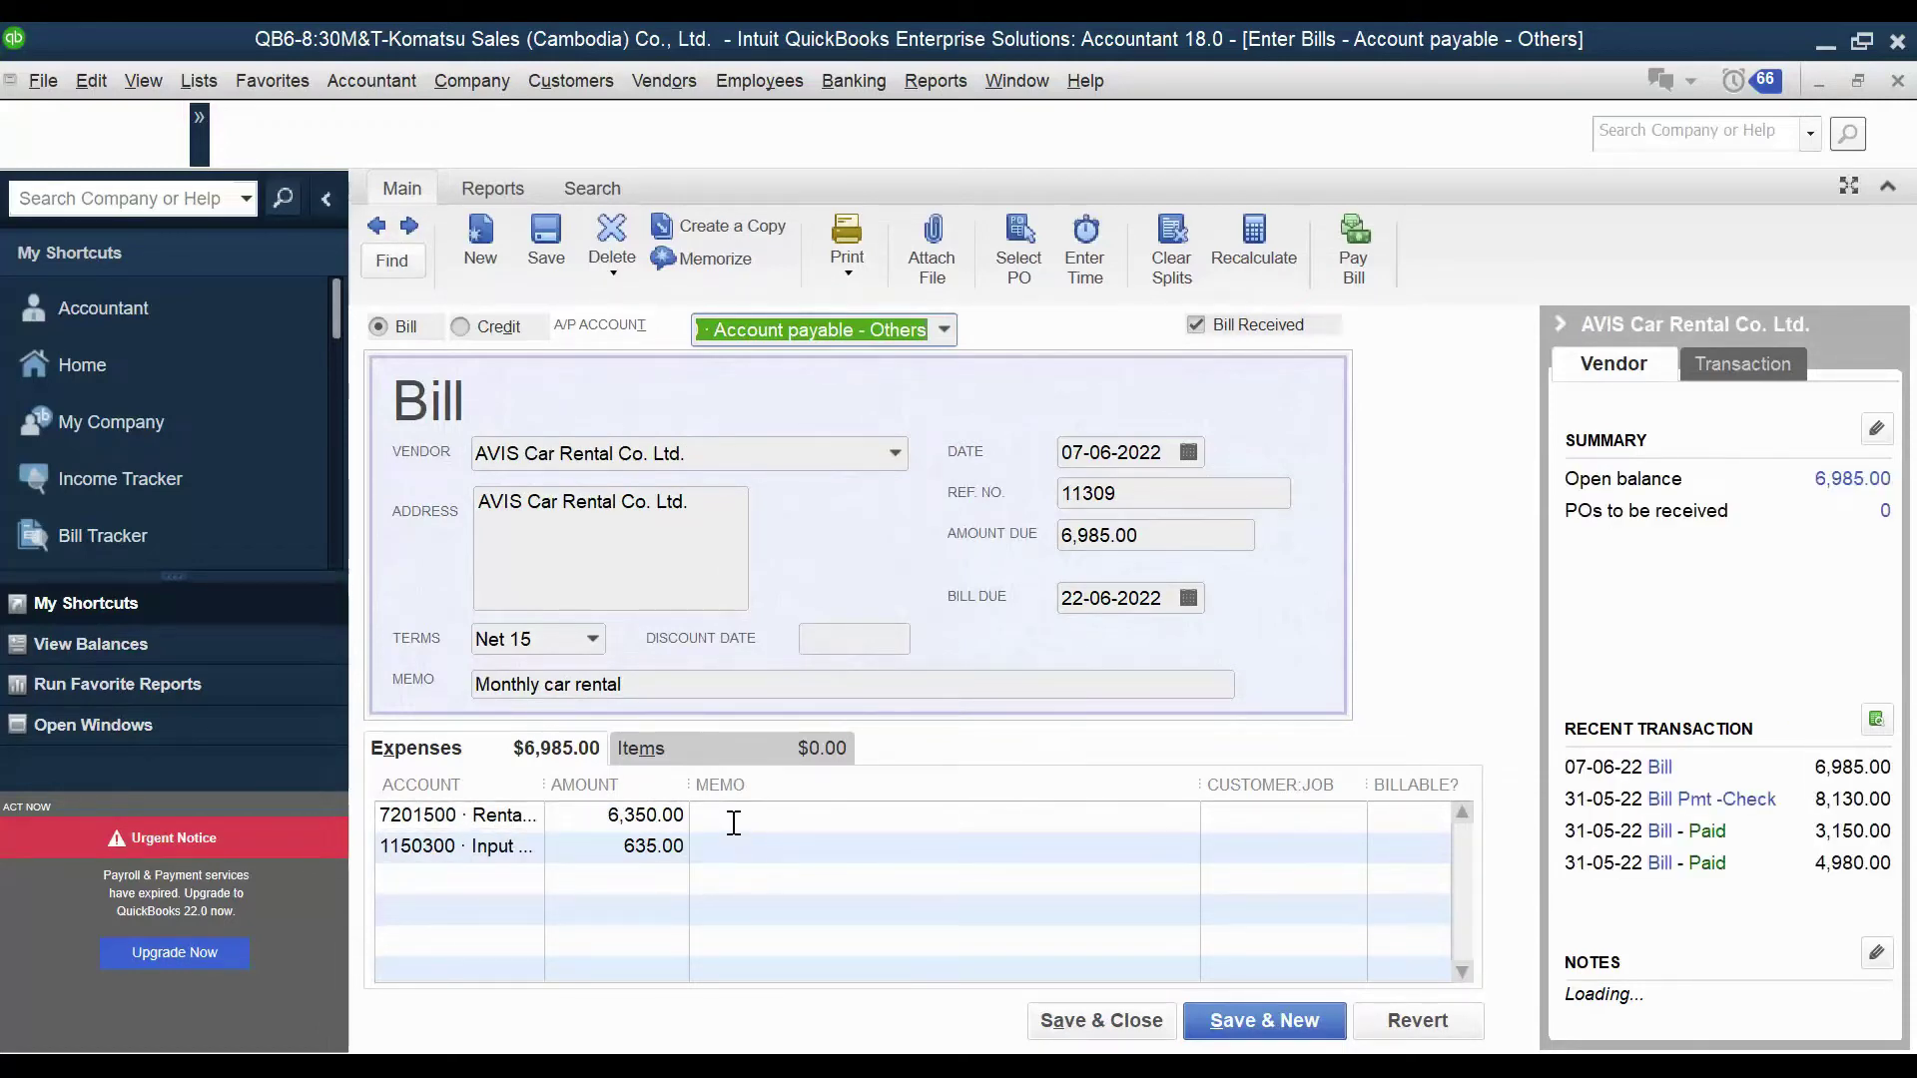
{"action": "left_click", "coordinate": [376, 226]}
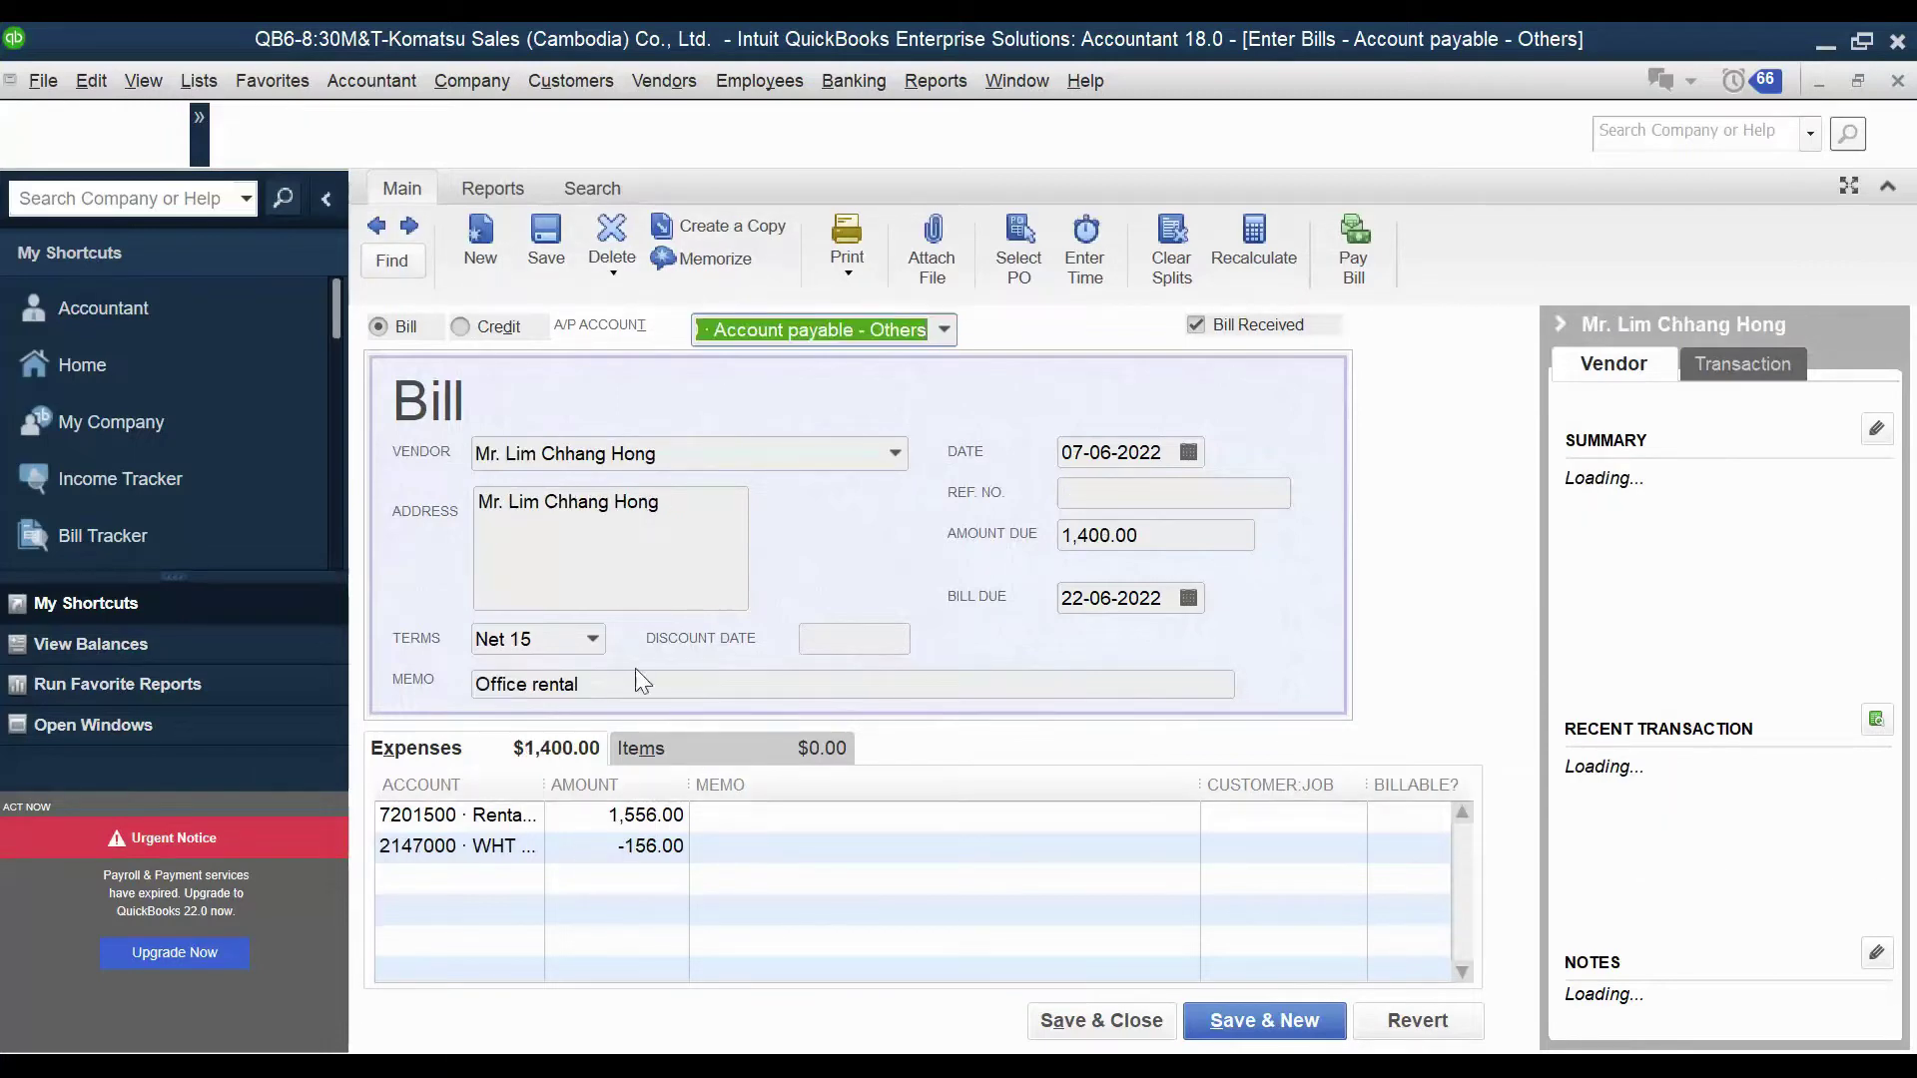
{"action": "left_click", "coordinate": [376, 230]}
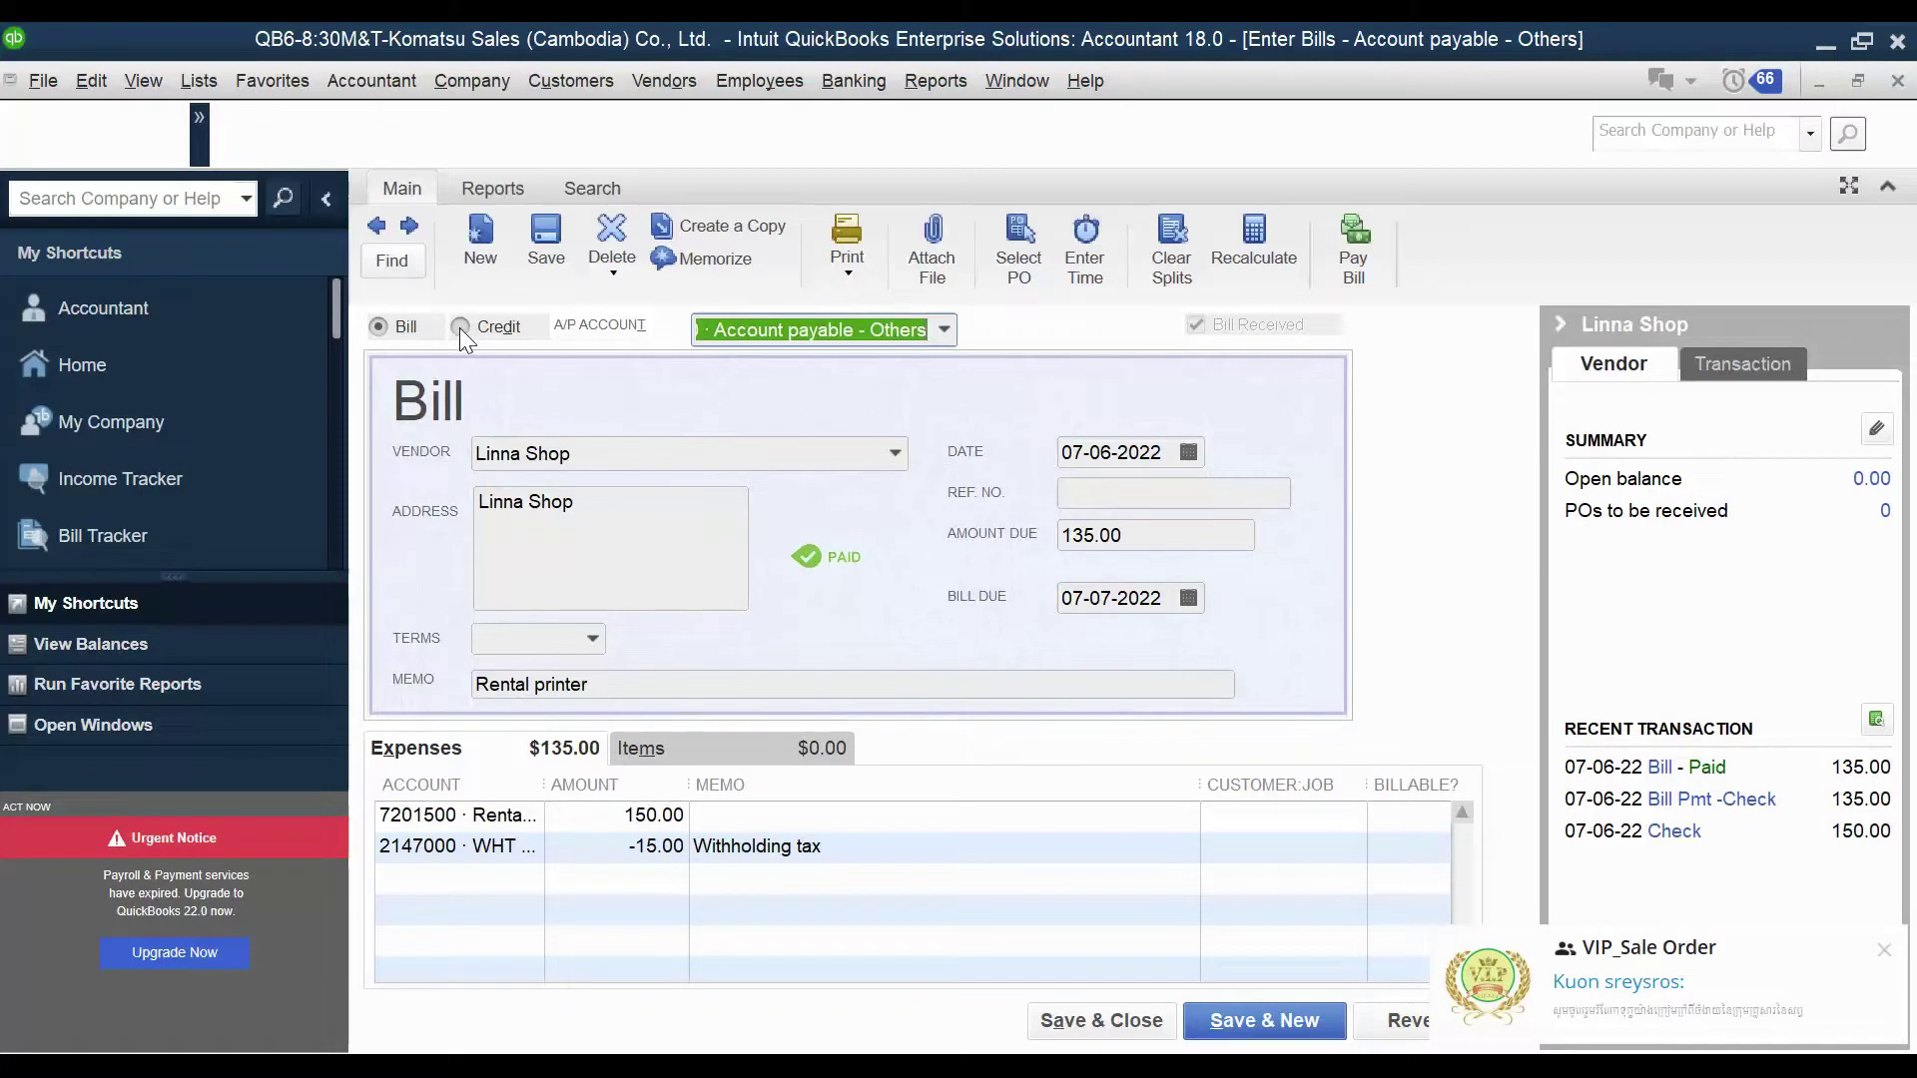
Convert Linna Shop's Rental printer bill into a vendor credit and save it, accepting the disconnection from its linked transactions.
{"action": "left_click", "coordinate": [459, 328]}
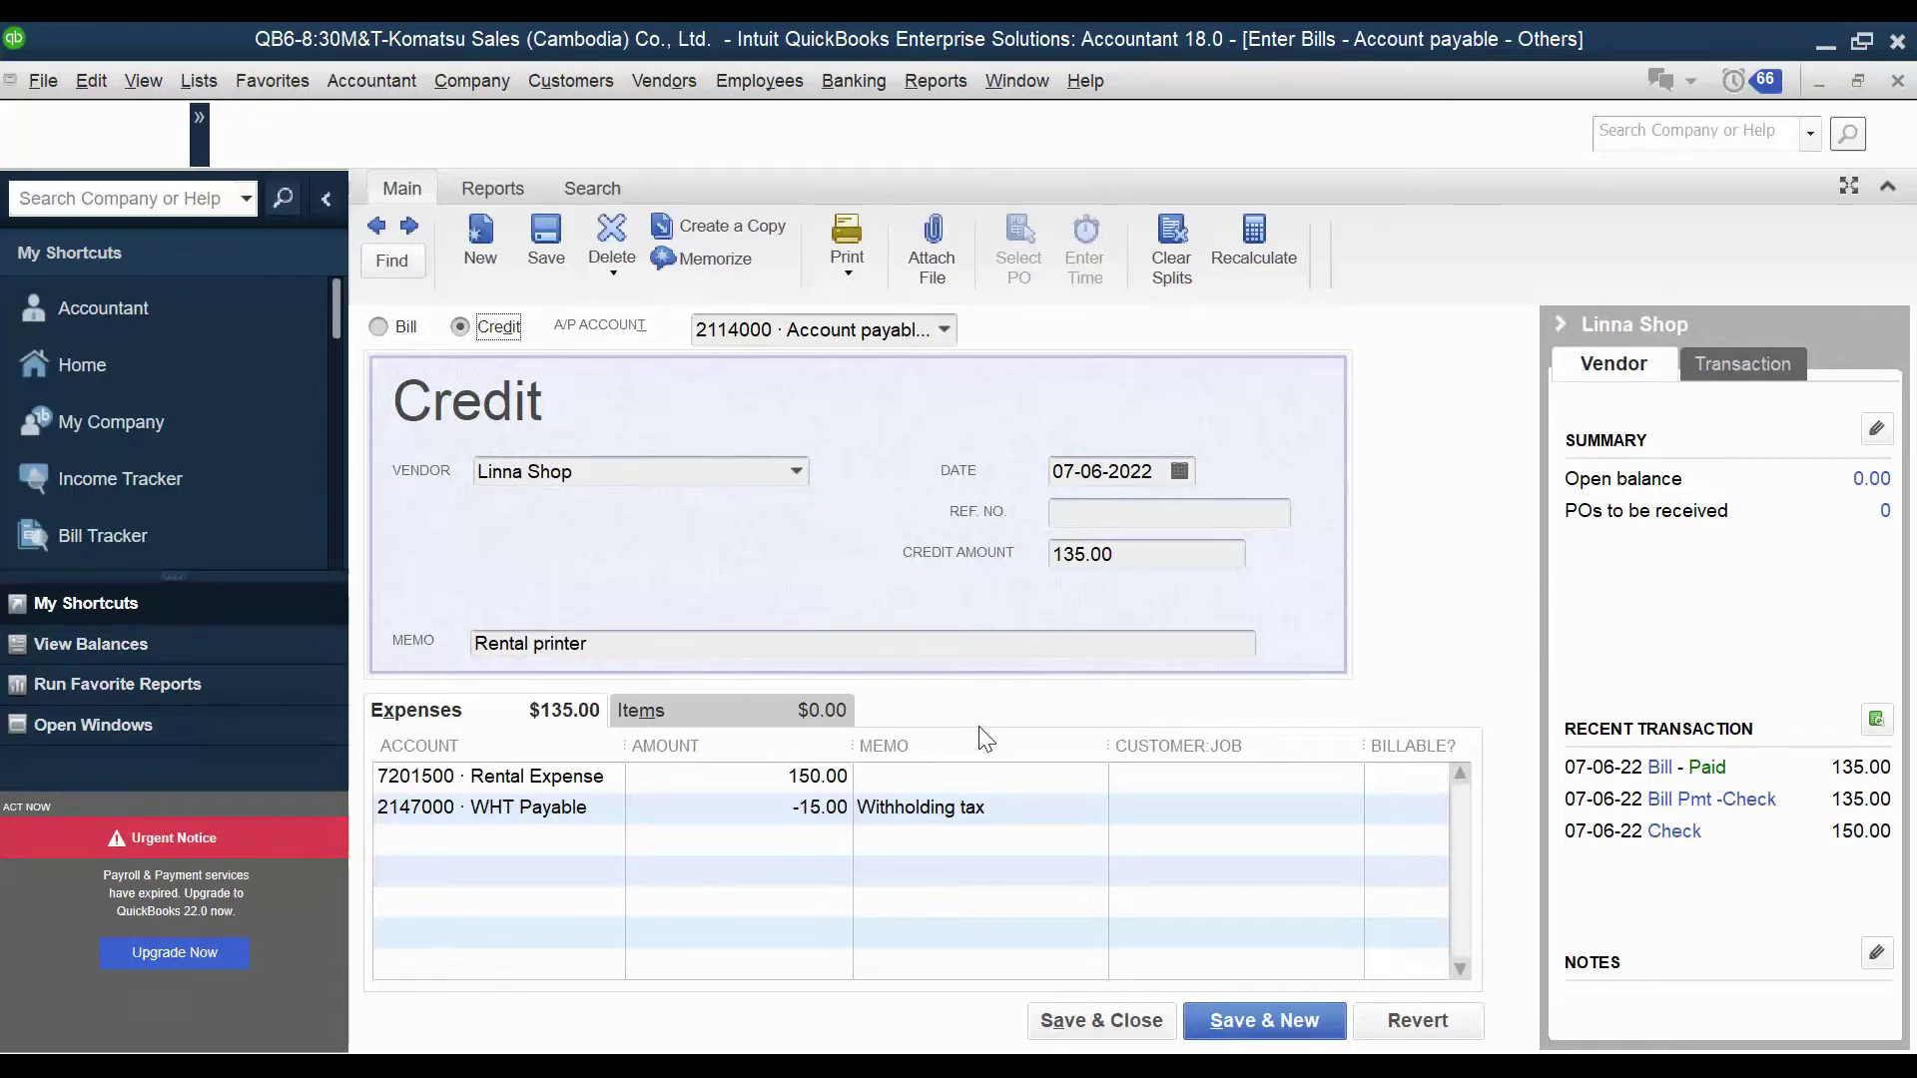
{"action": "left_click", "coordinate": [1102, 513]}
{"action": "left_click", "coordinate": [1141, 1016]}
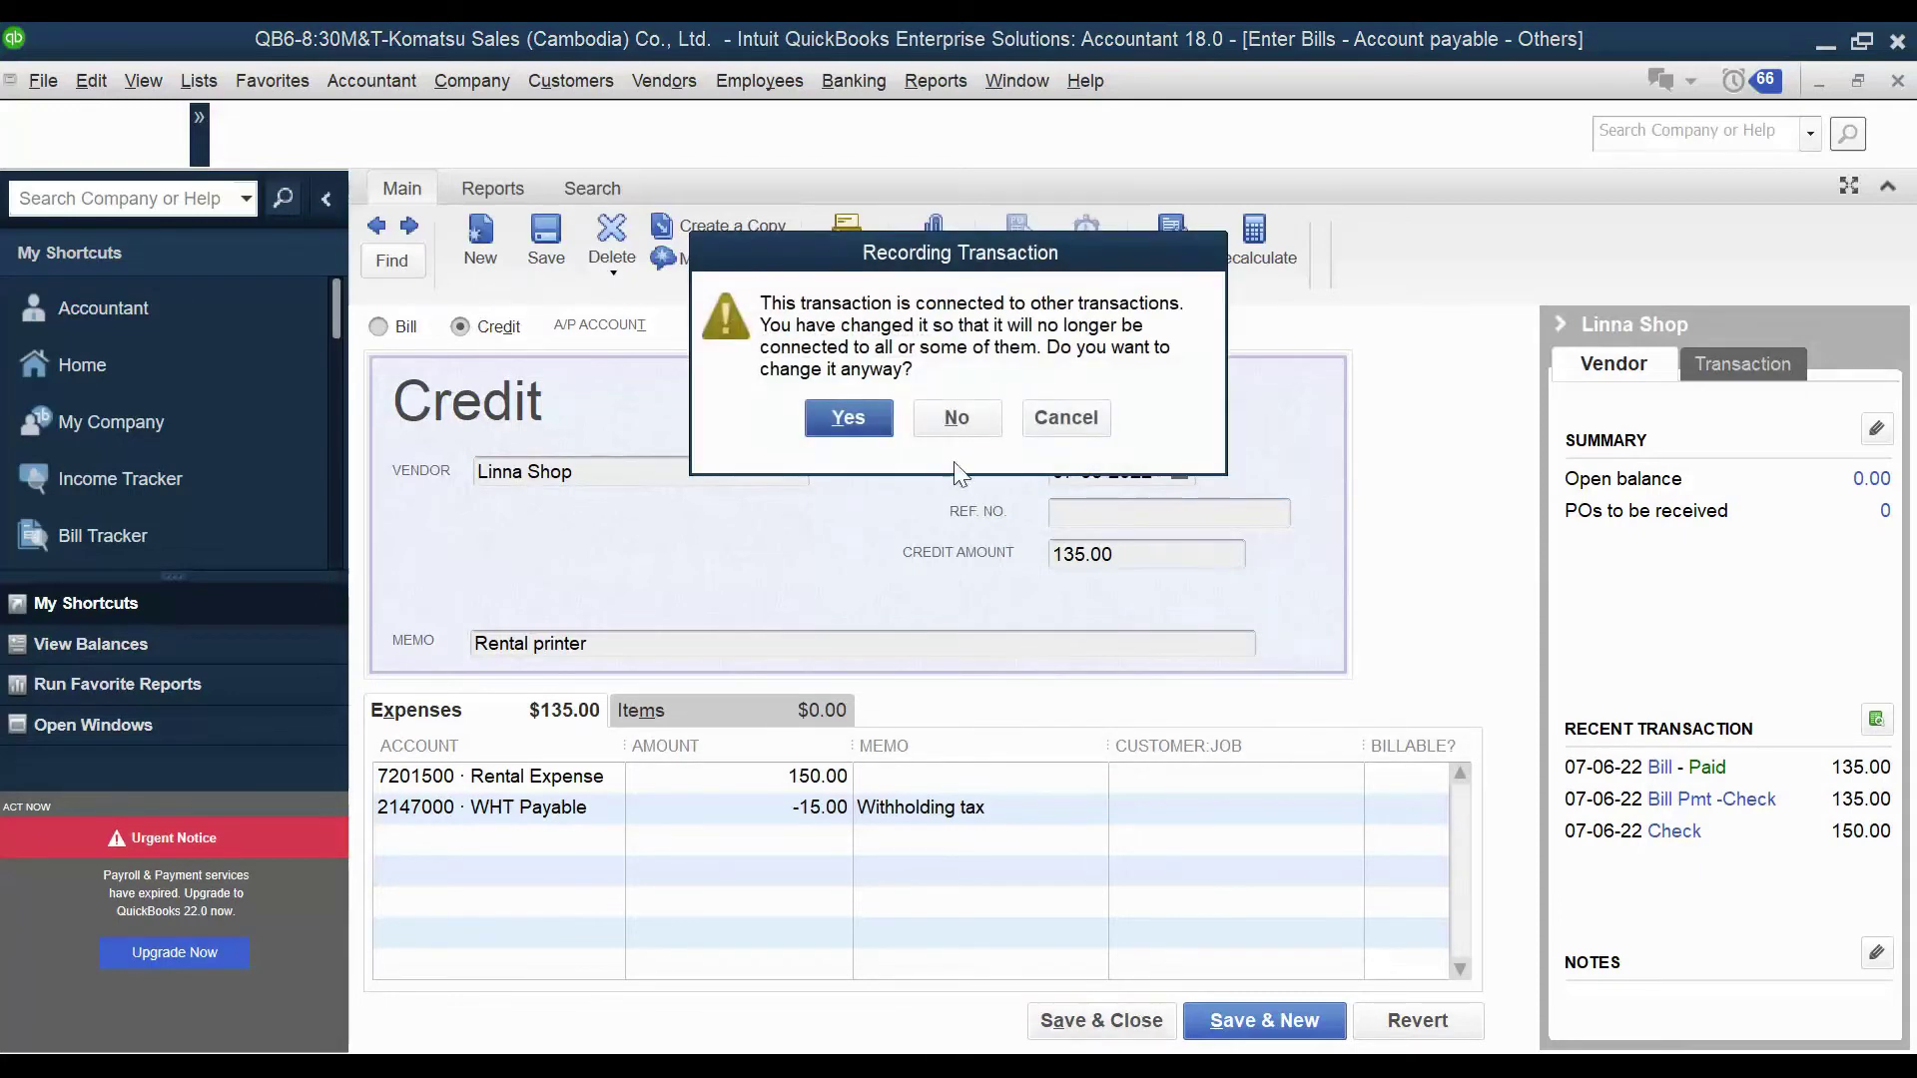
{"action": "left_click", "coordinate": [877, 416]}
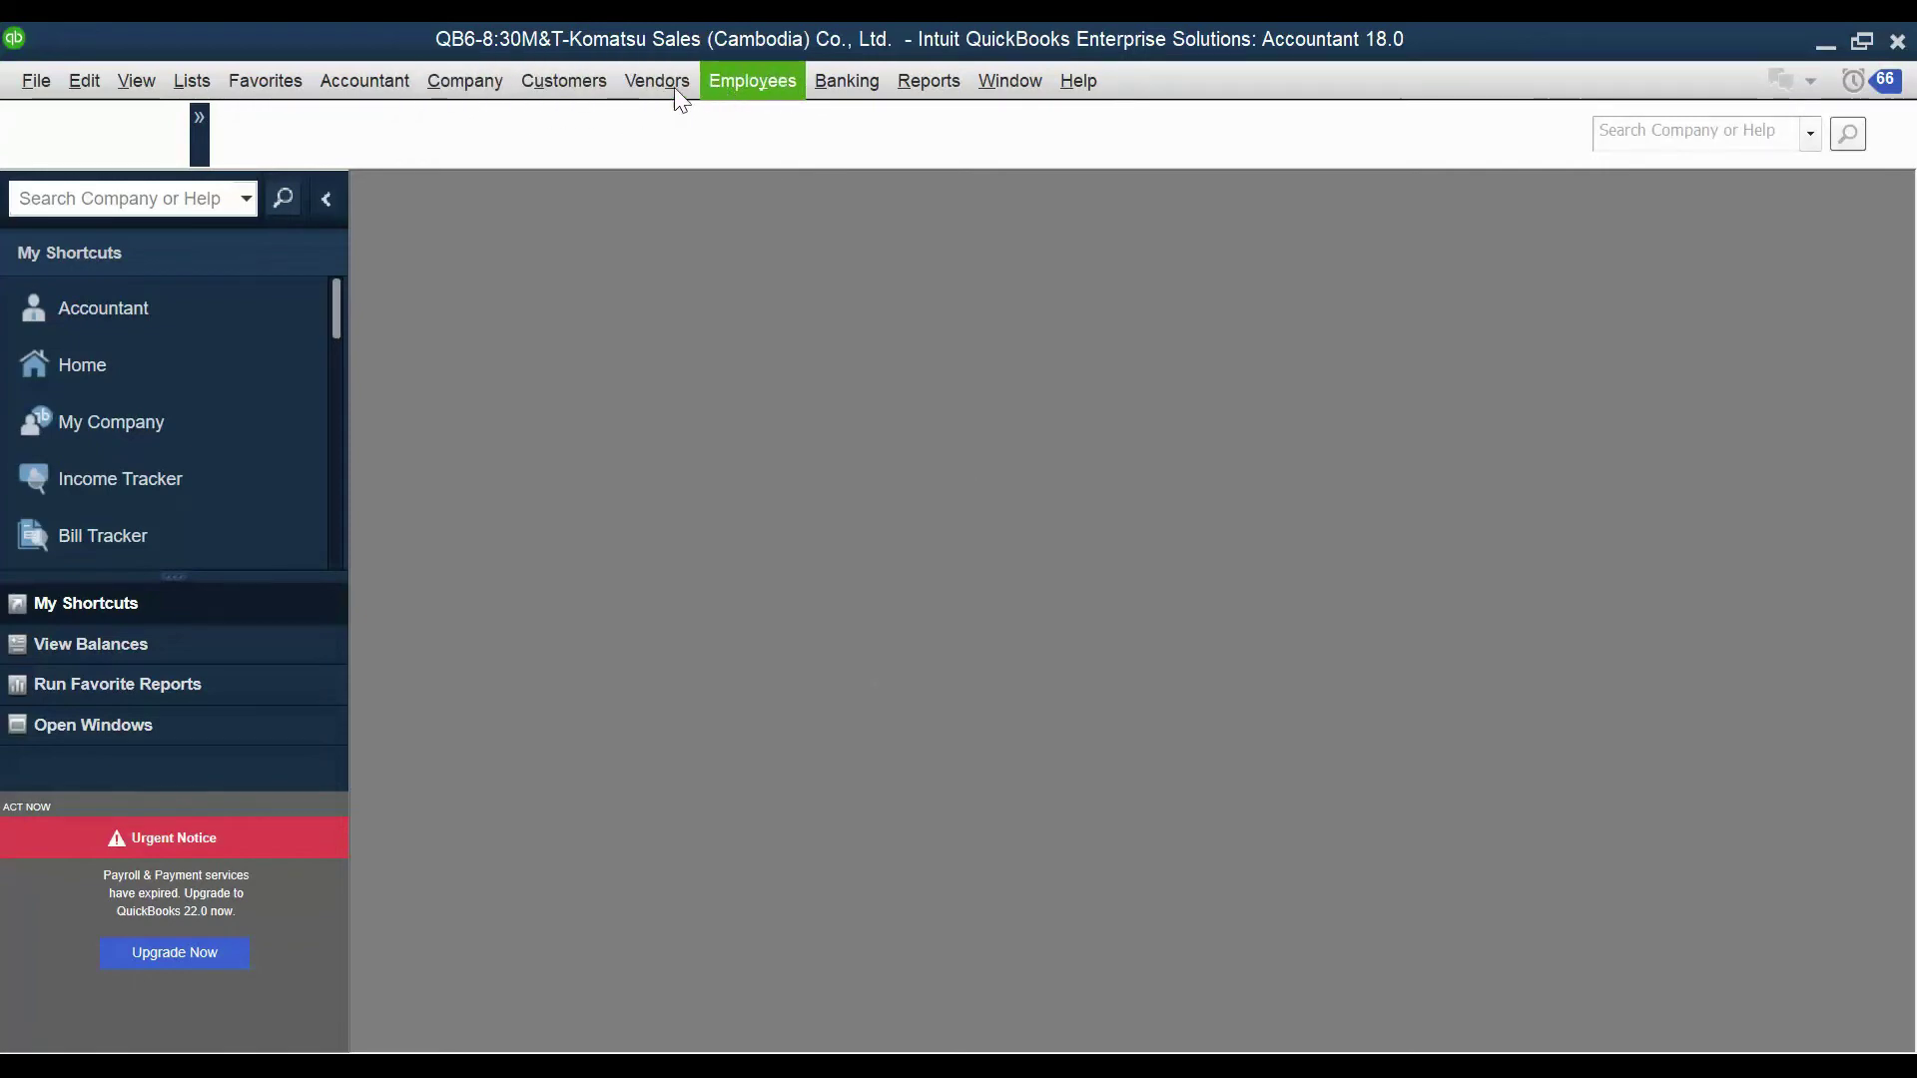
Open the Bill Tracker and examine the listed vendor transactions, especially Linna Shop's unapplied payment and its open balance.
{"action": "left_click", "coordinate": [645, 84]}
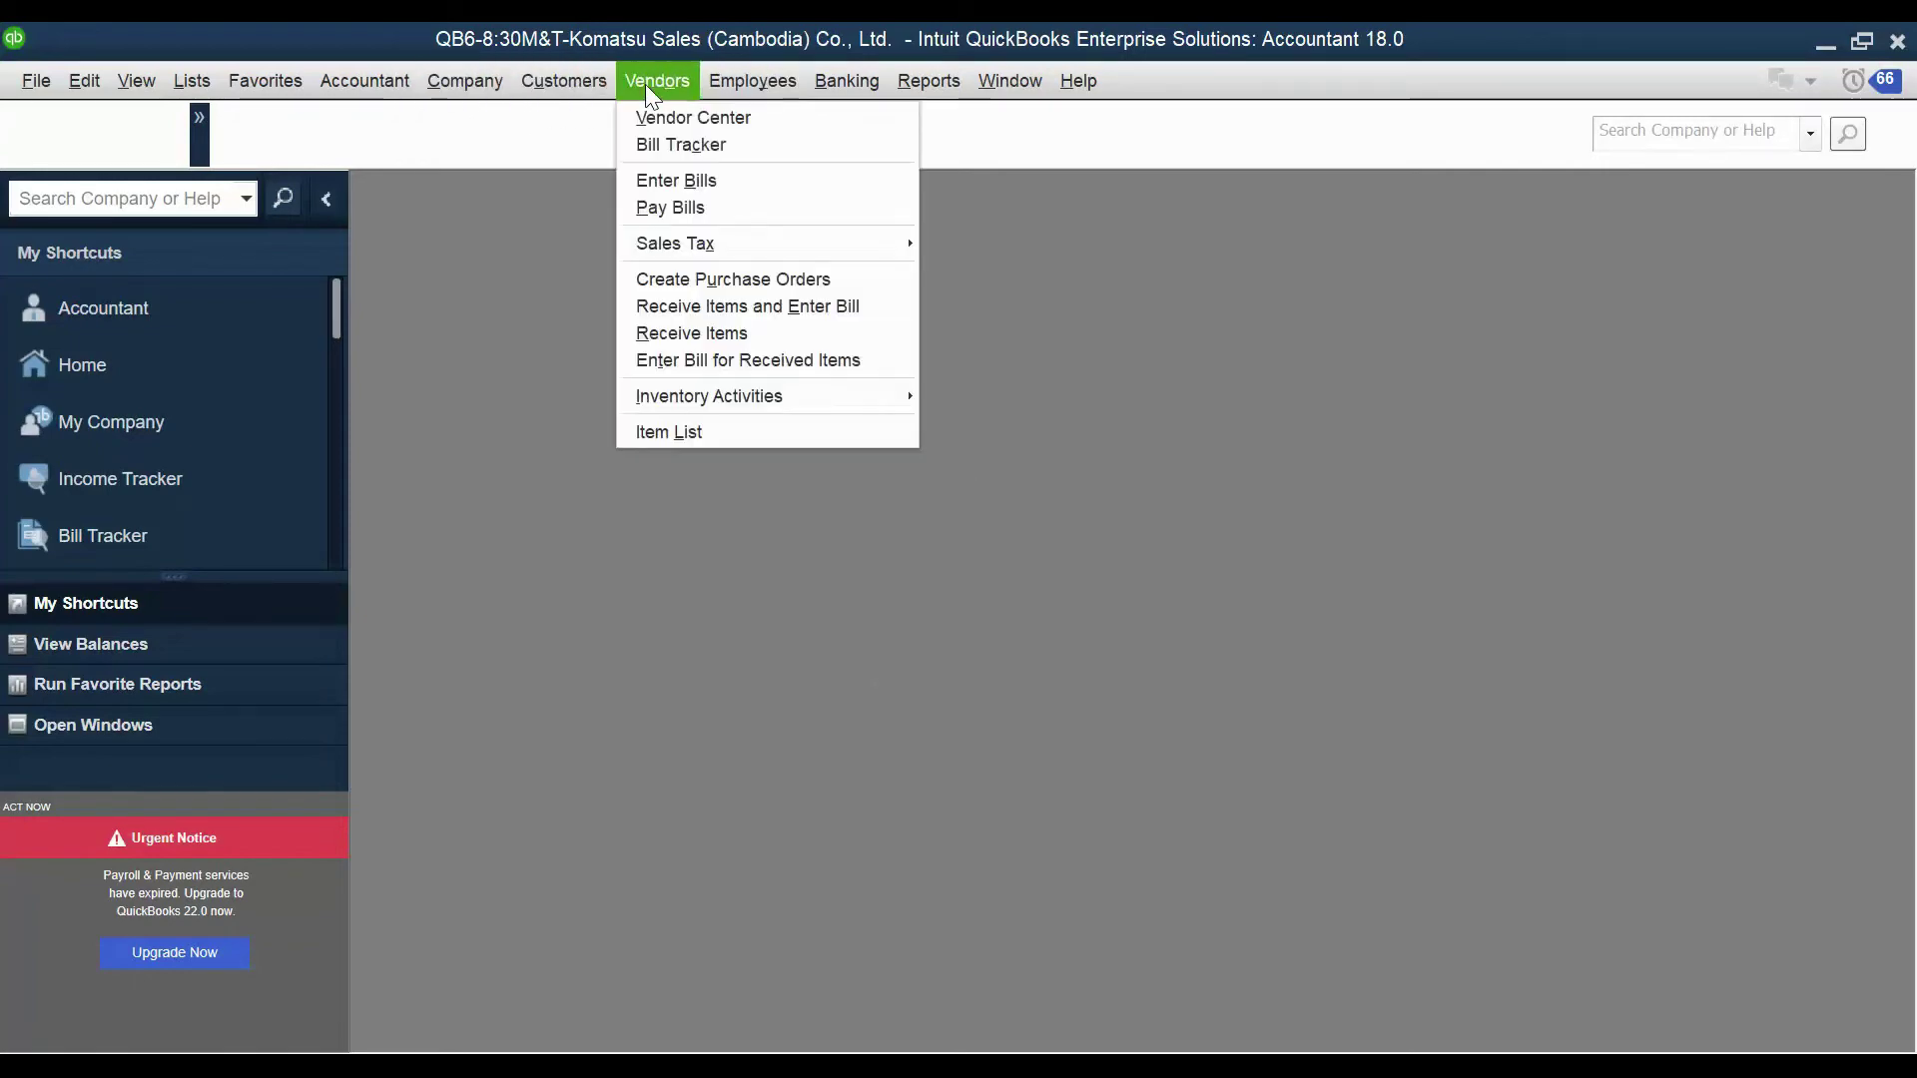
{"action": "left_click", "coordinate": [685, 142]}
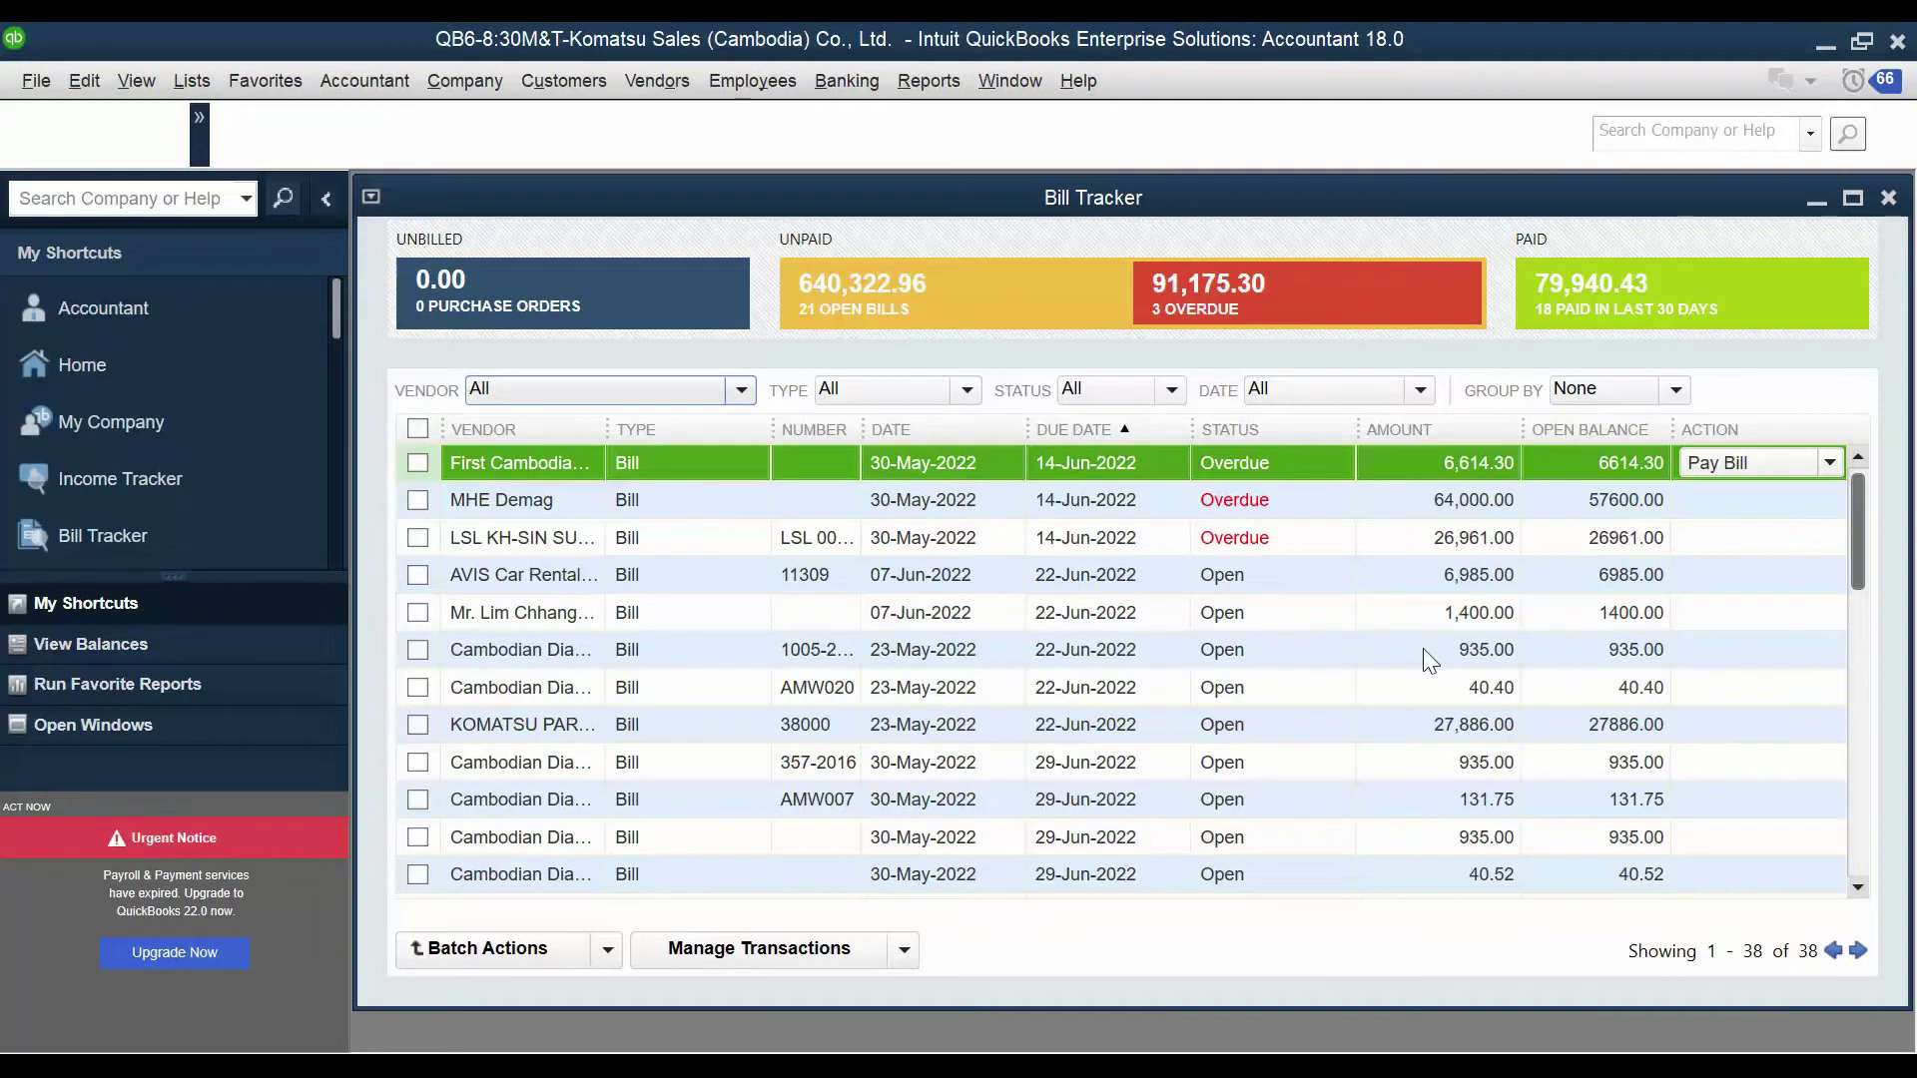
{"action": "scroll", "coordinate": [1440, 668], "scroll_direction": "down", "scroll_amount": 5}
{"action": "scroll", "coordinate": [1559, 806], "scroll_direction": "down", "scroll_amount": 5}
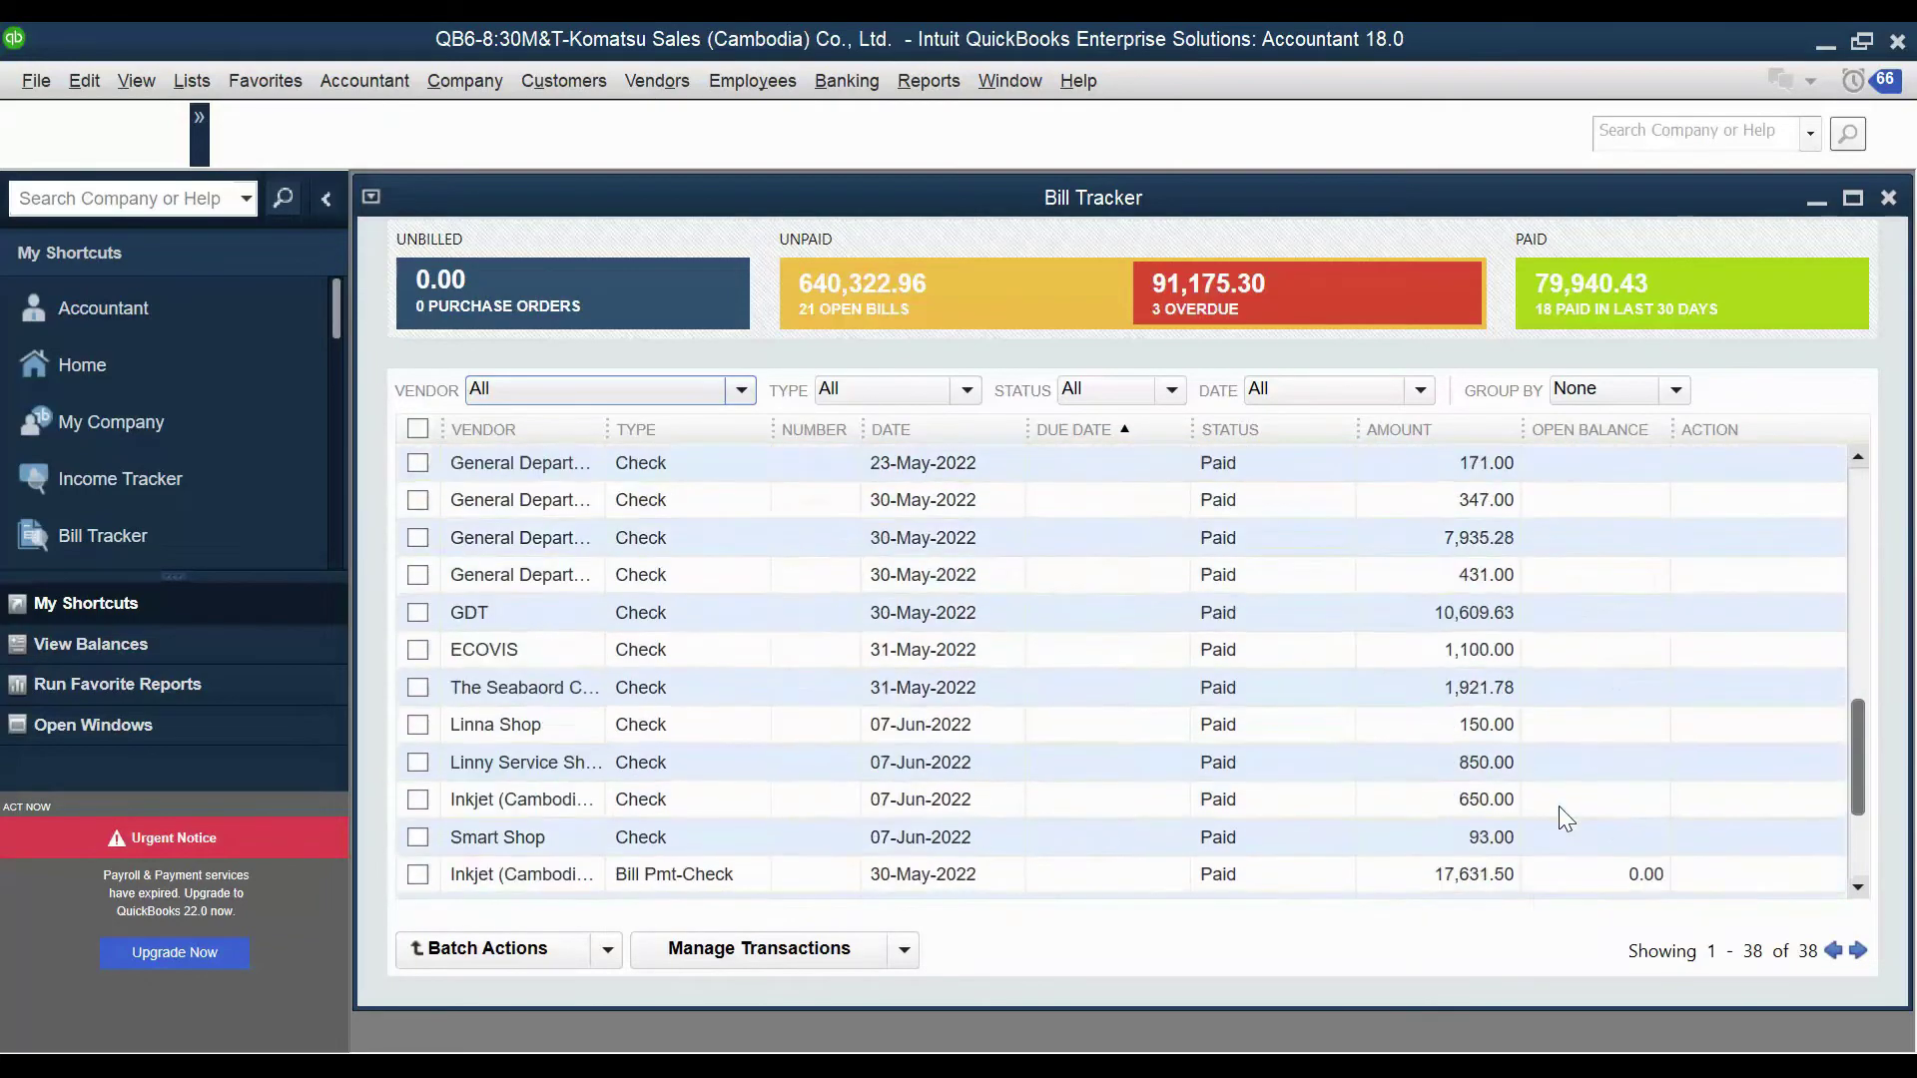
{"action": "left_click", "coordinate": [1549, 625]}
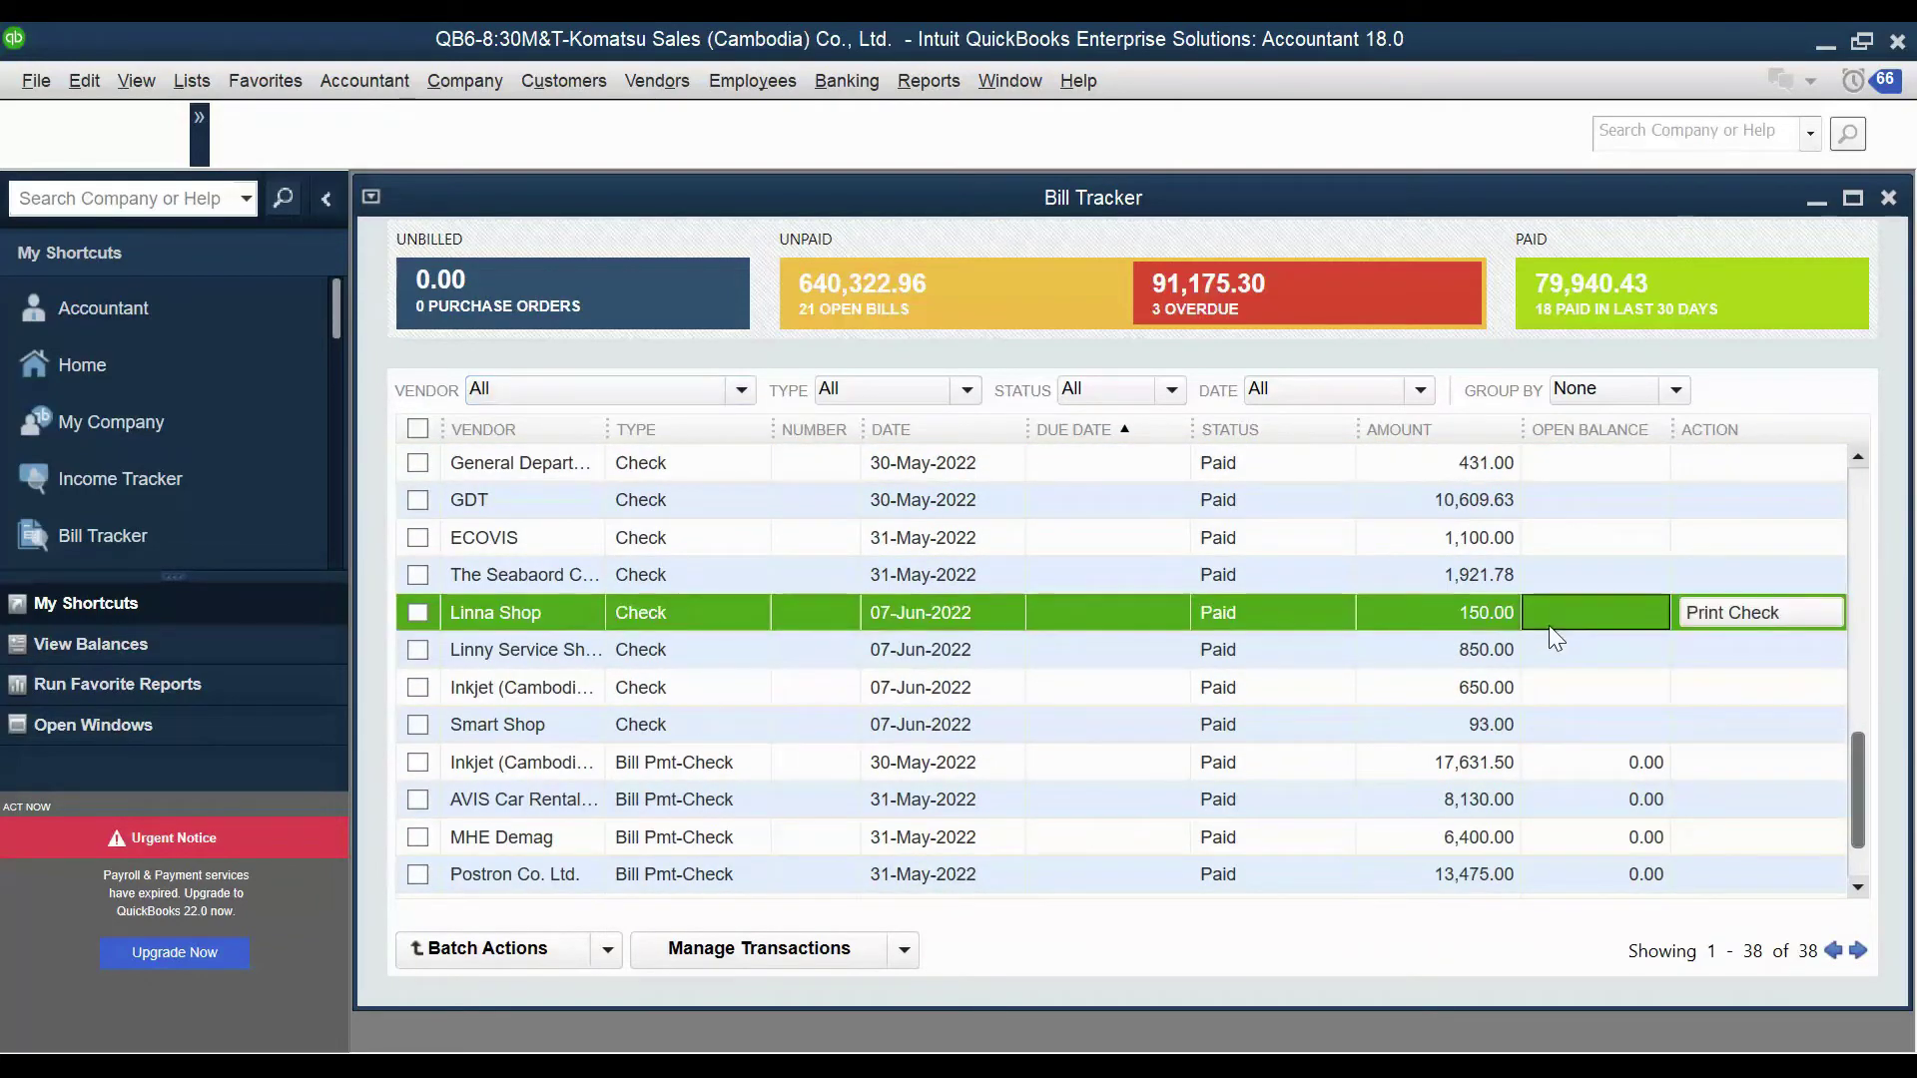
{"action": "scroll", "coordinate": [1588, 696], "scroll_direction": "down", "scroll_amount": 1}
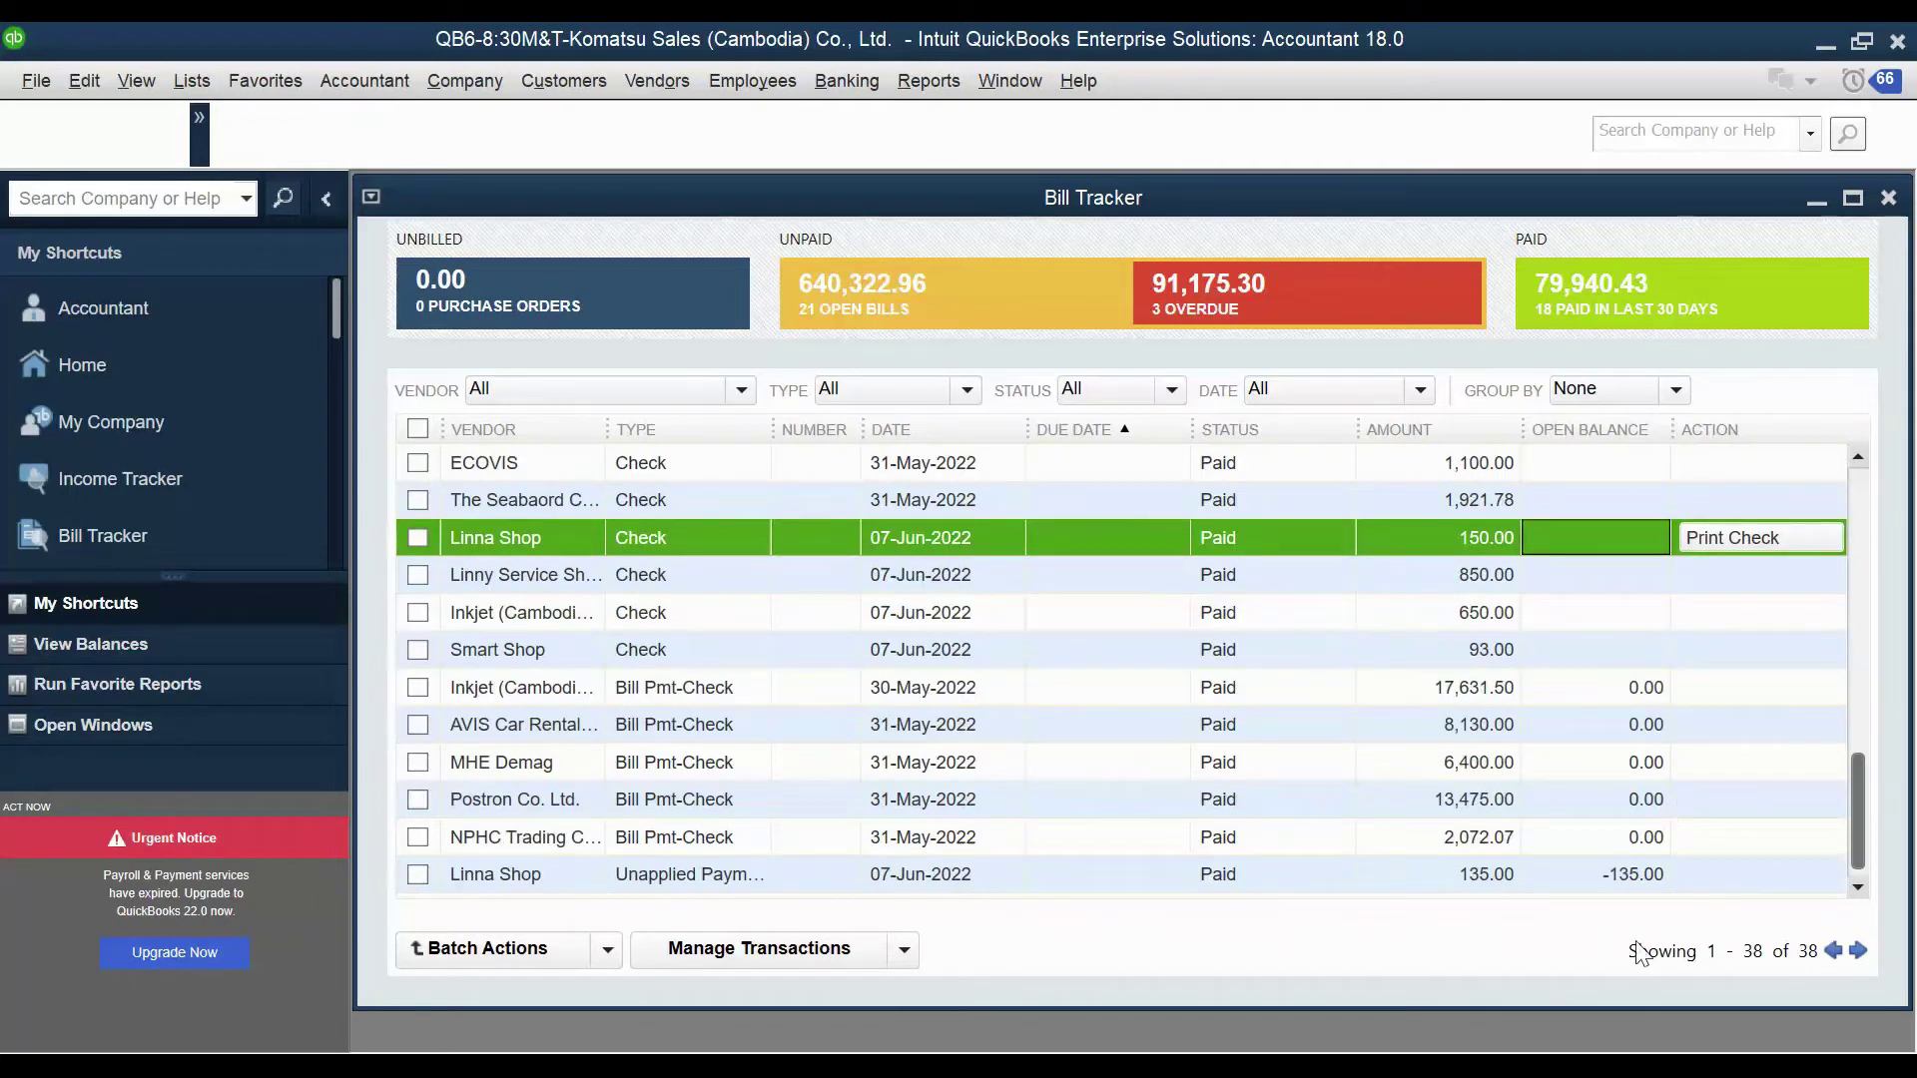
{"action": "left_click", "coordinate": [1598, 873]}
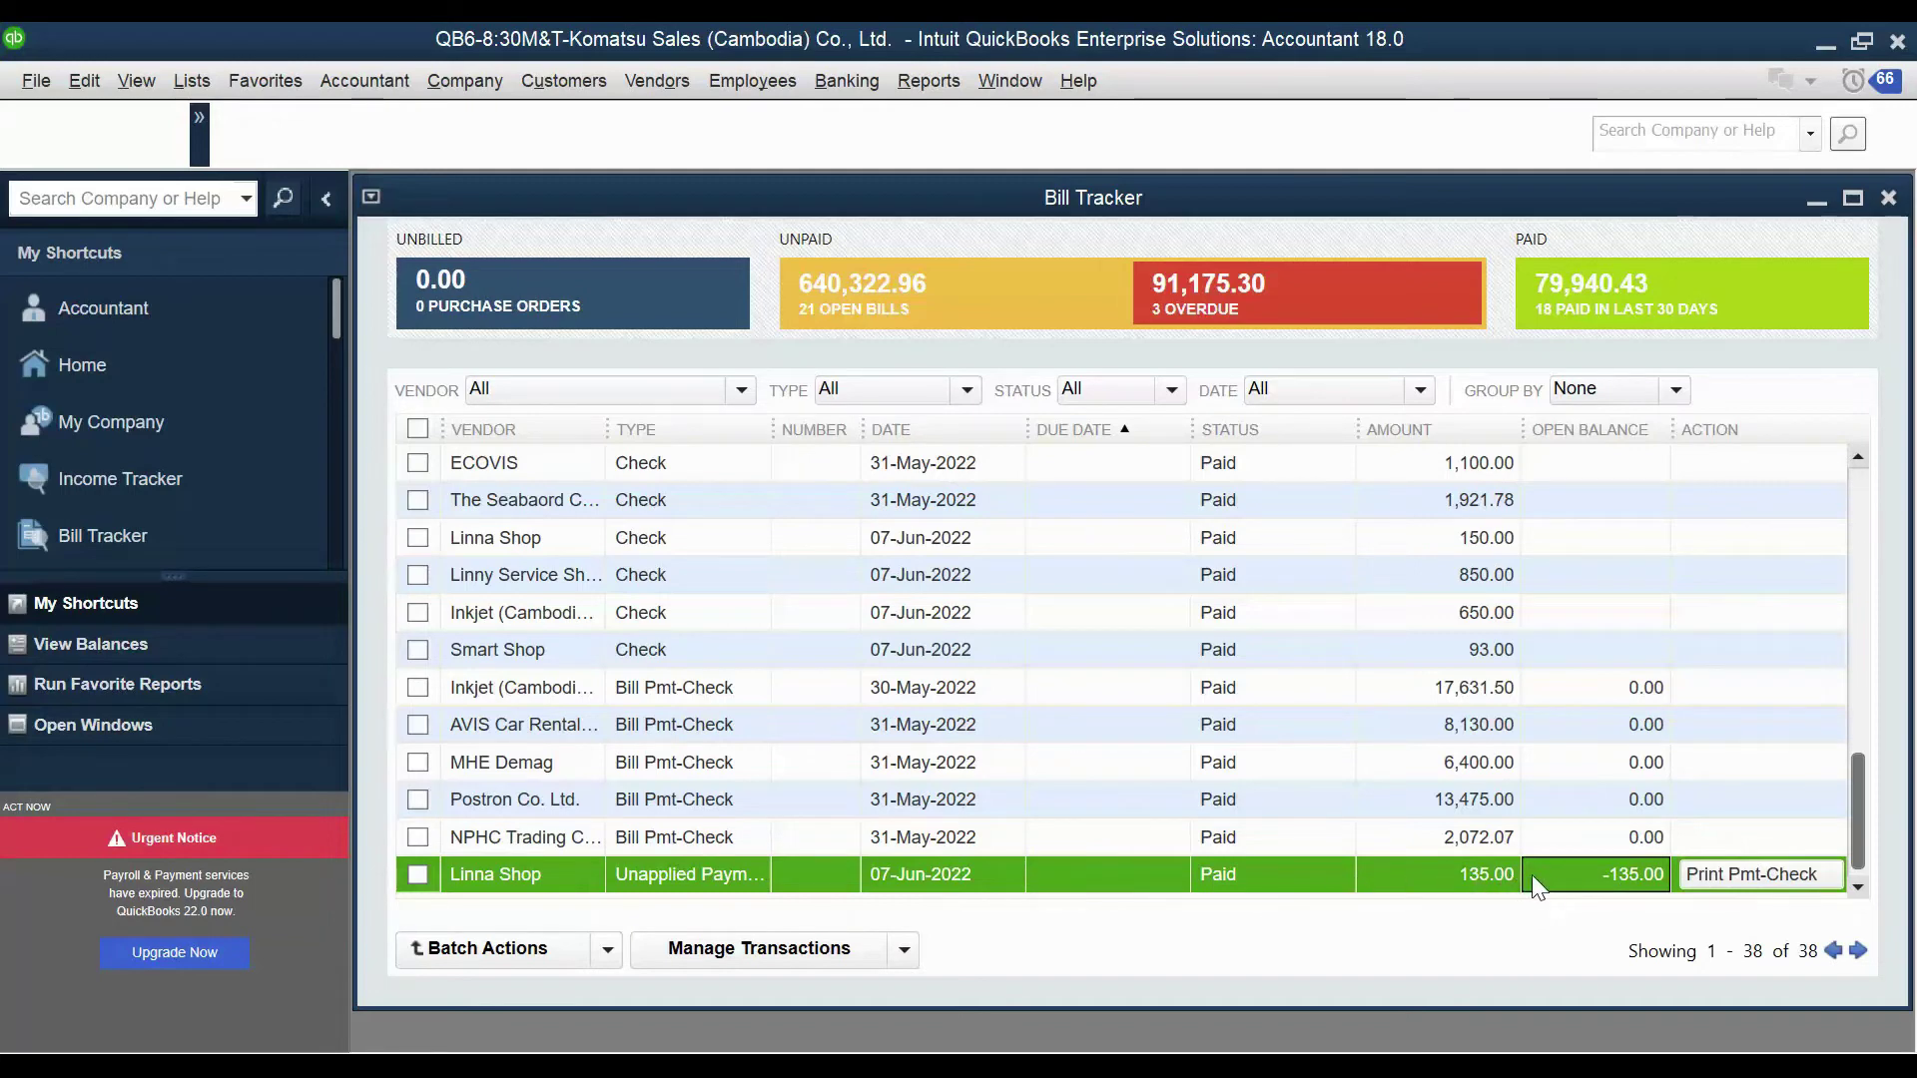
{"action": "scroll", "coordinate": [1578, 899], "scroll_direction": "up", "scroll_amount": 1}
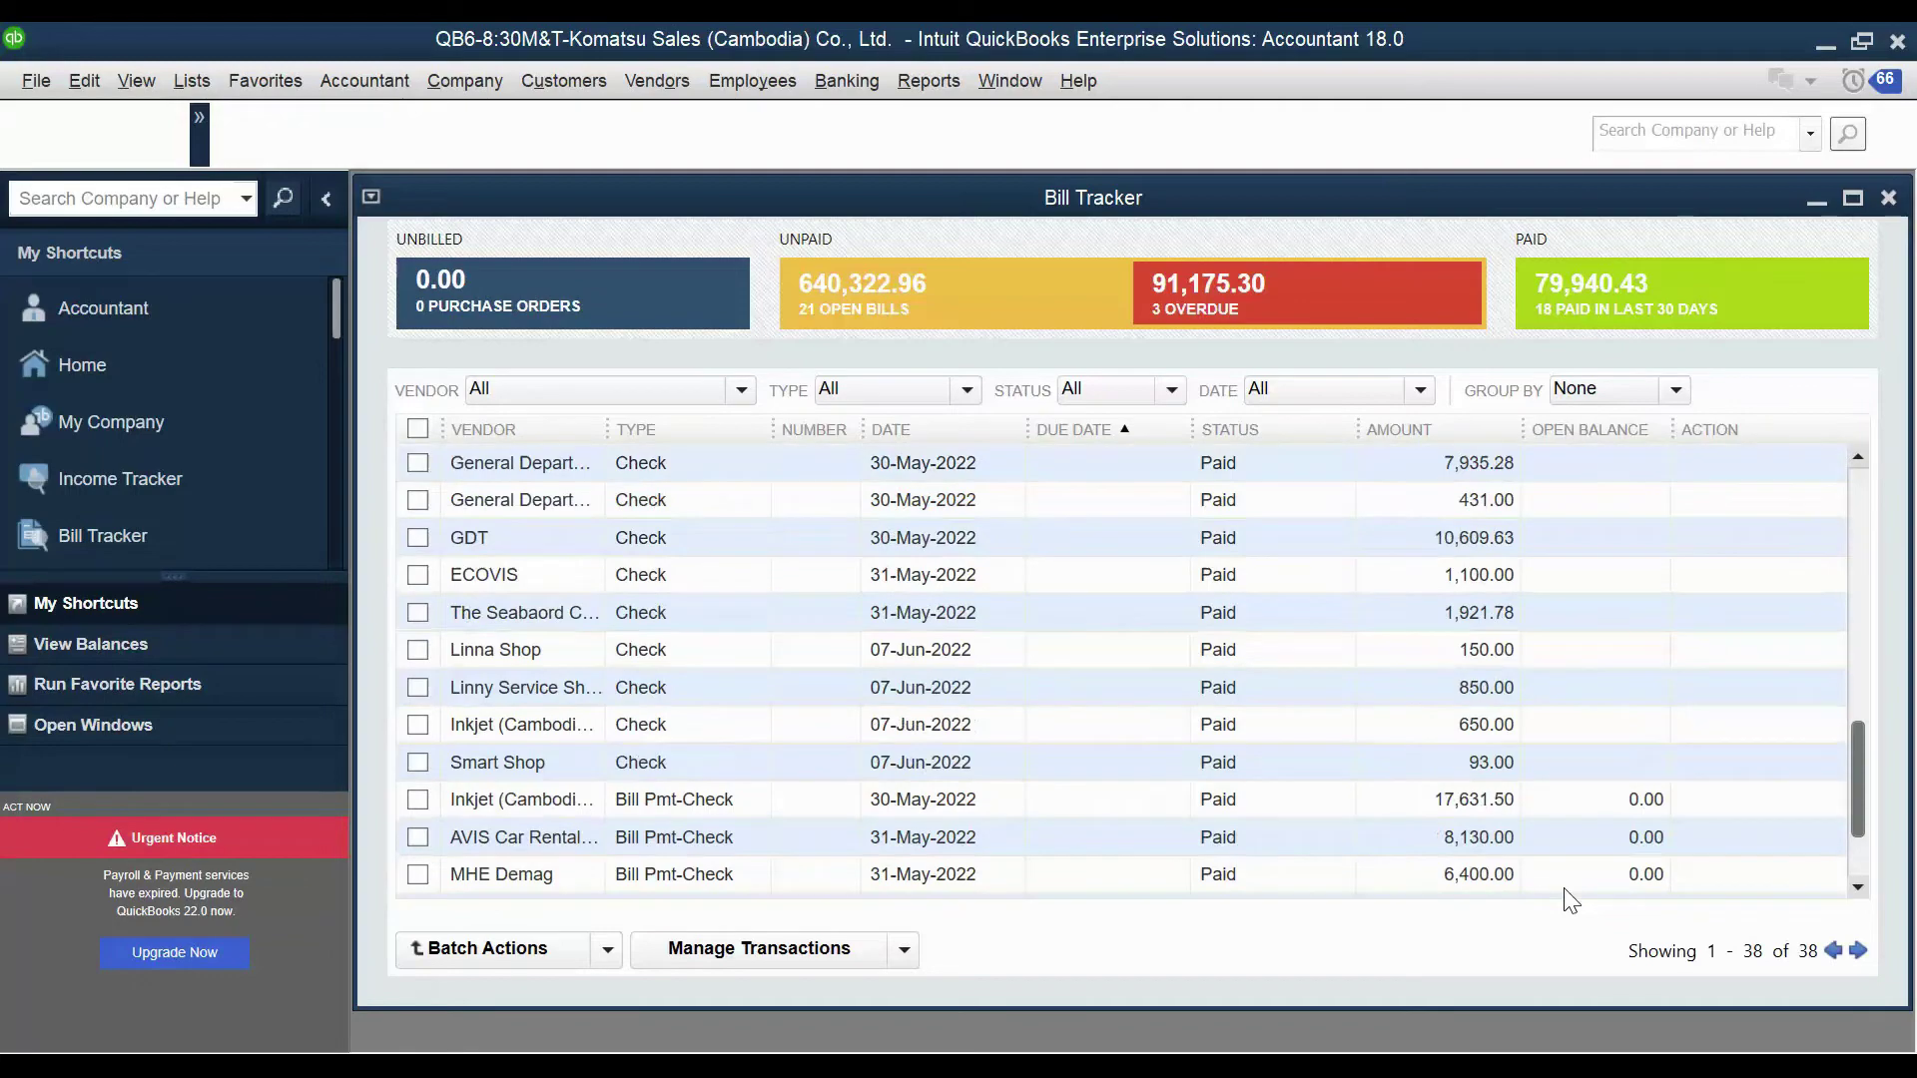
{"action": "scroll", "coordinate": [1570, 901], "scroll_direction": "down", "scroll_amount": 1}
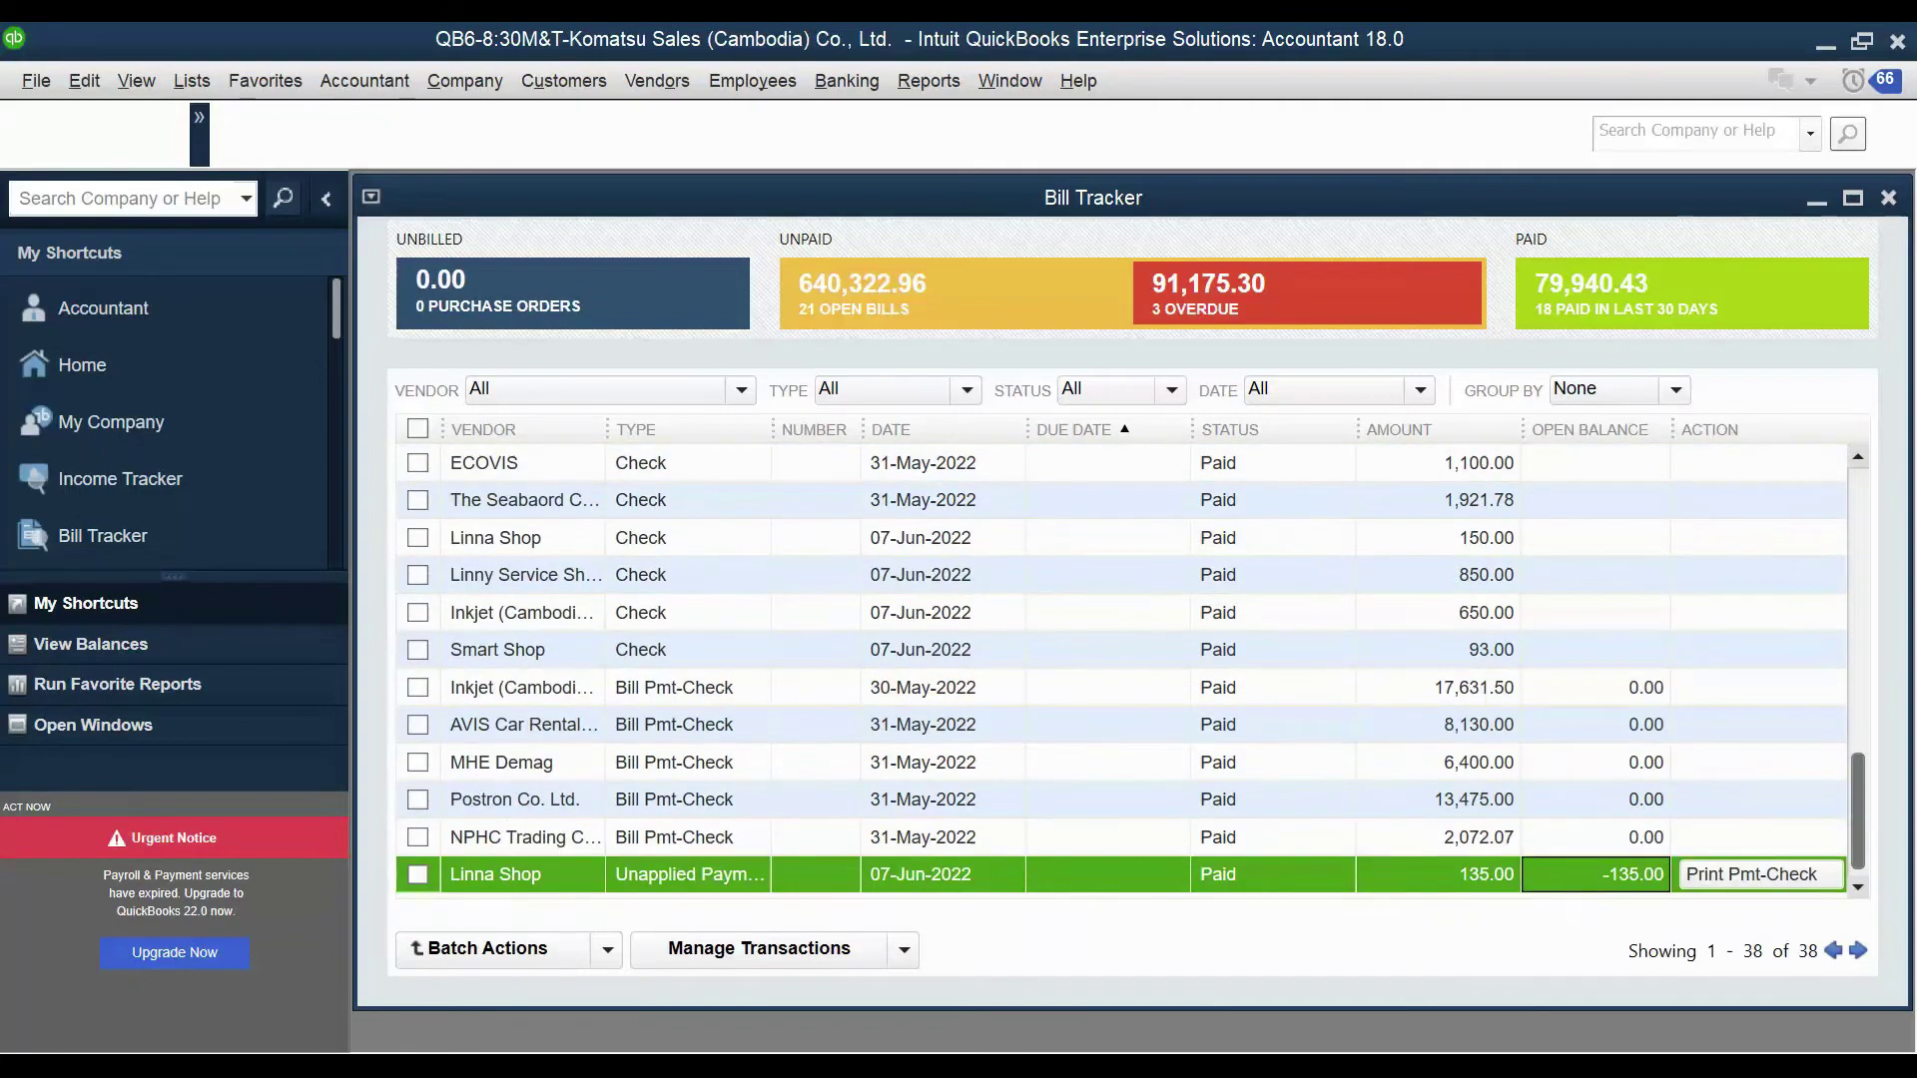
{"action": "scroll", "coordinate": [1098, 878], "scroll_direction": "up", "scroll_amount": 1}
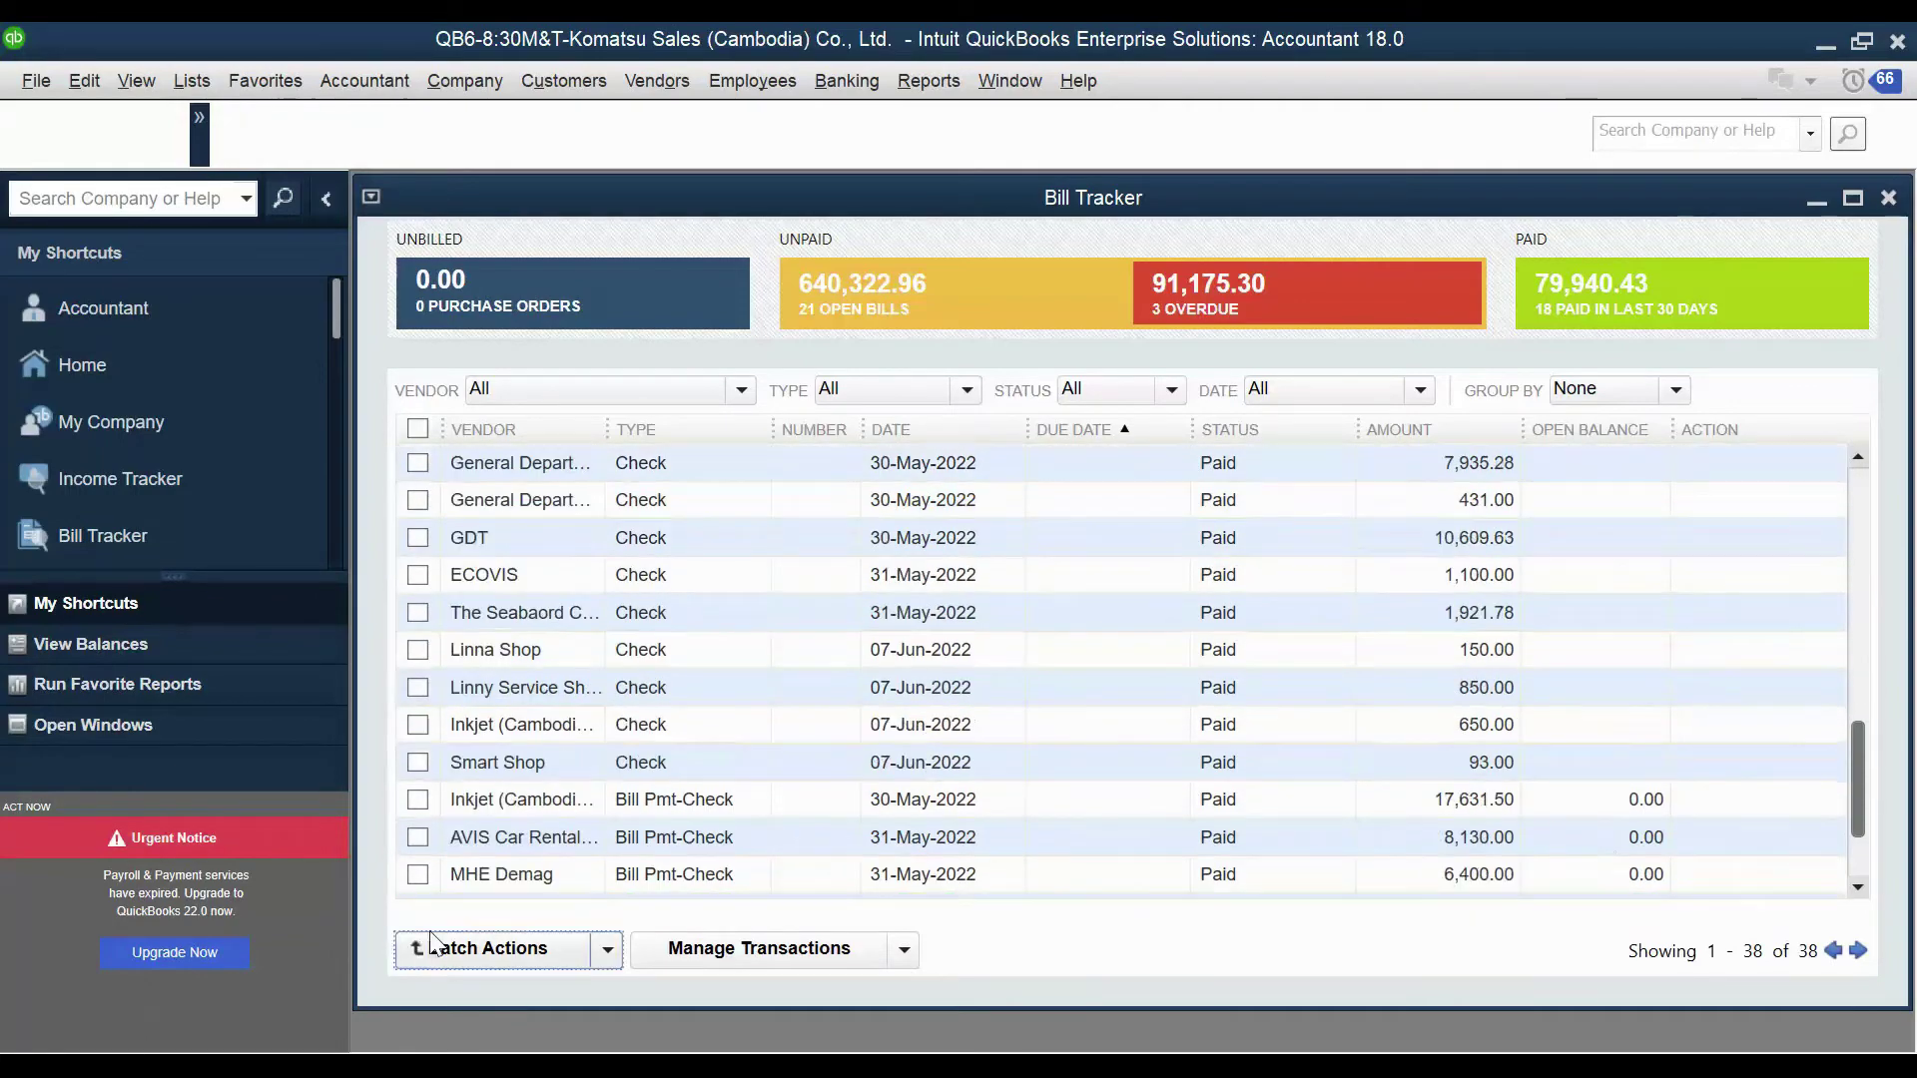
{"action": "scroll", "coordinate": [795, 835], "scroll_direction": "down", "scroll_amount": 1}
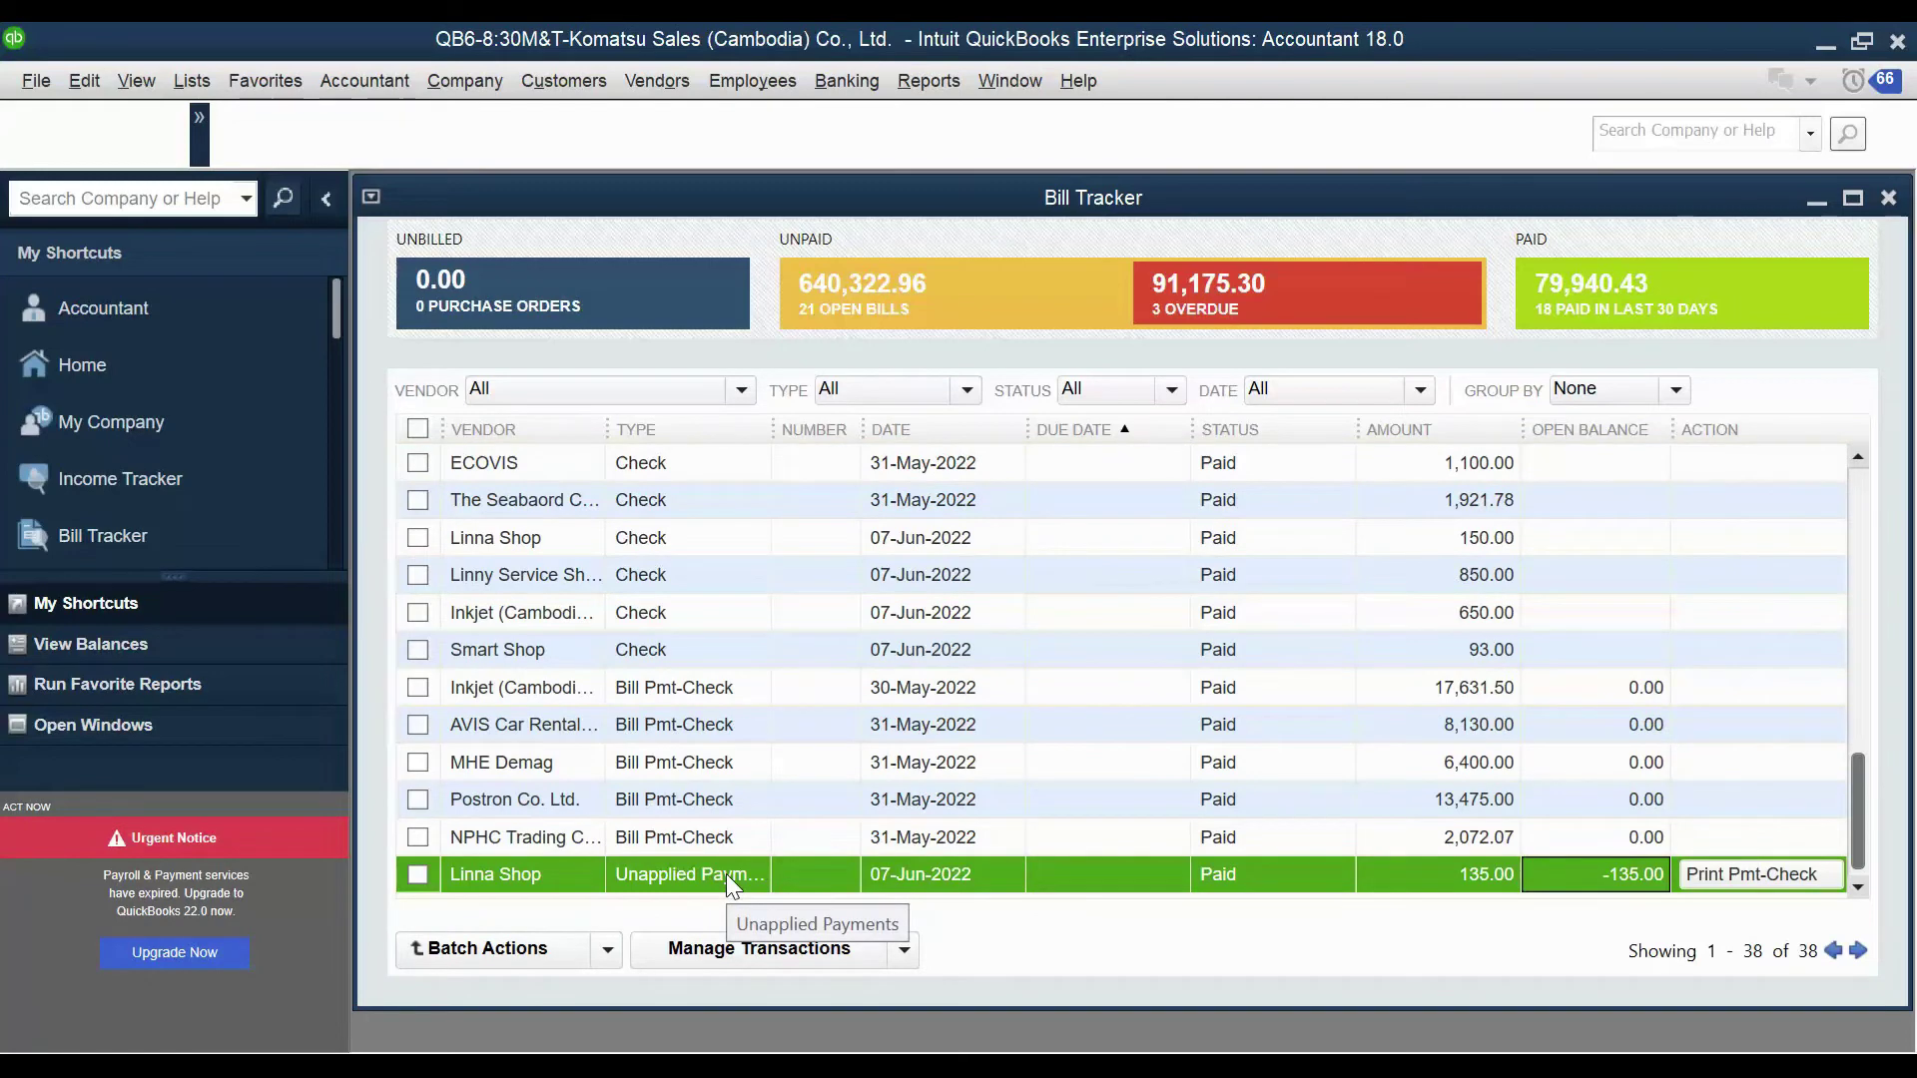
Review the check behind Linna Shop's unapplied payment, close it, look over the open bills and close the Bill Tracker.
{"action": "double_click", "coordinate": [553, 877]}
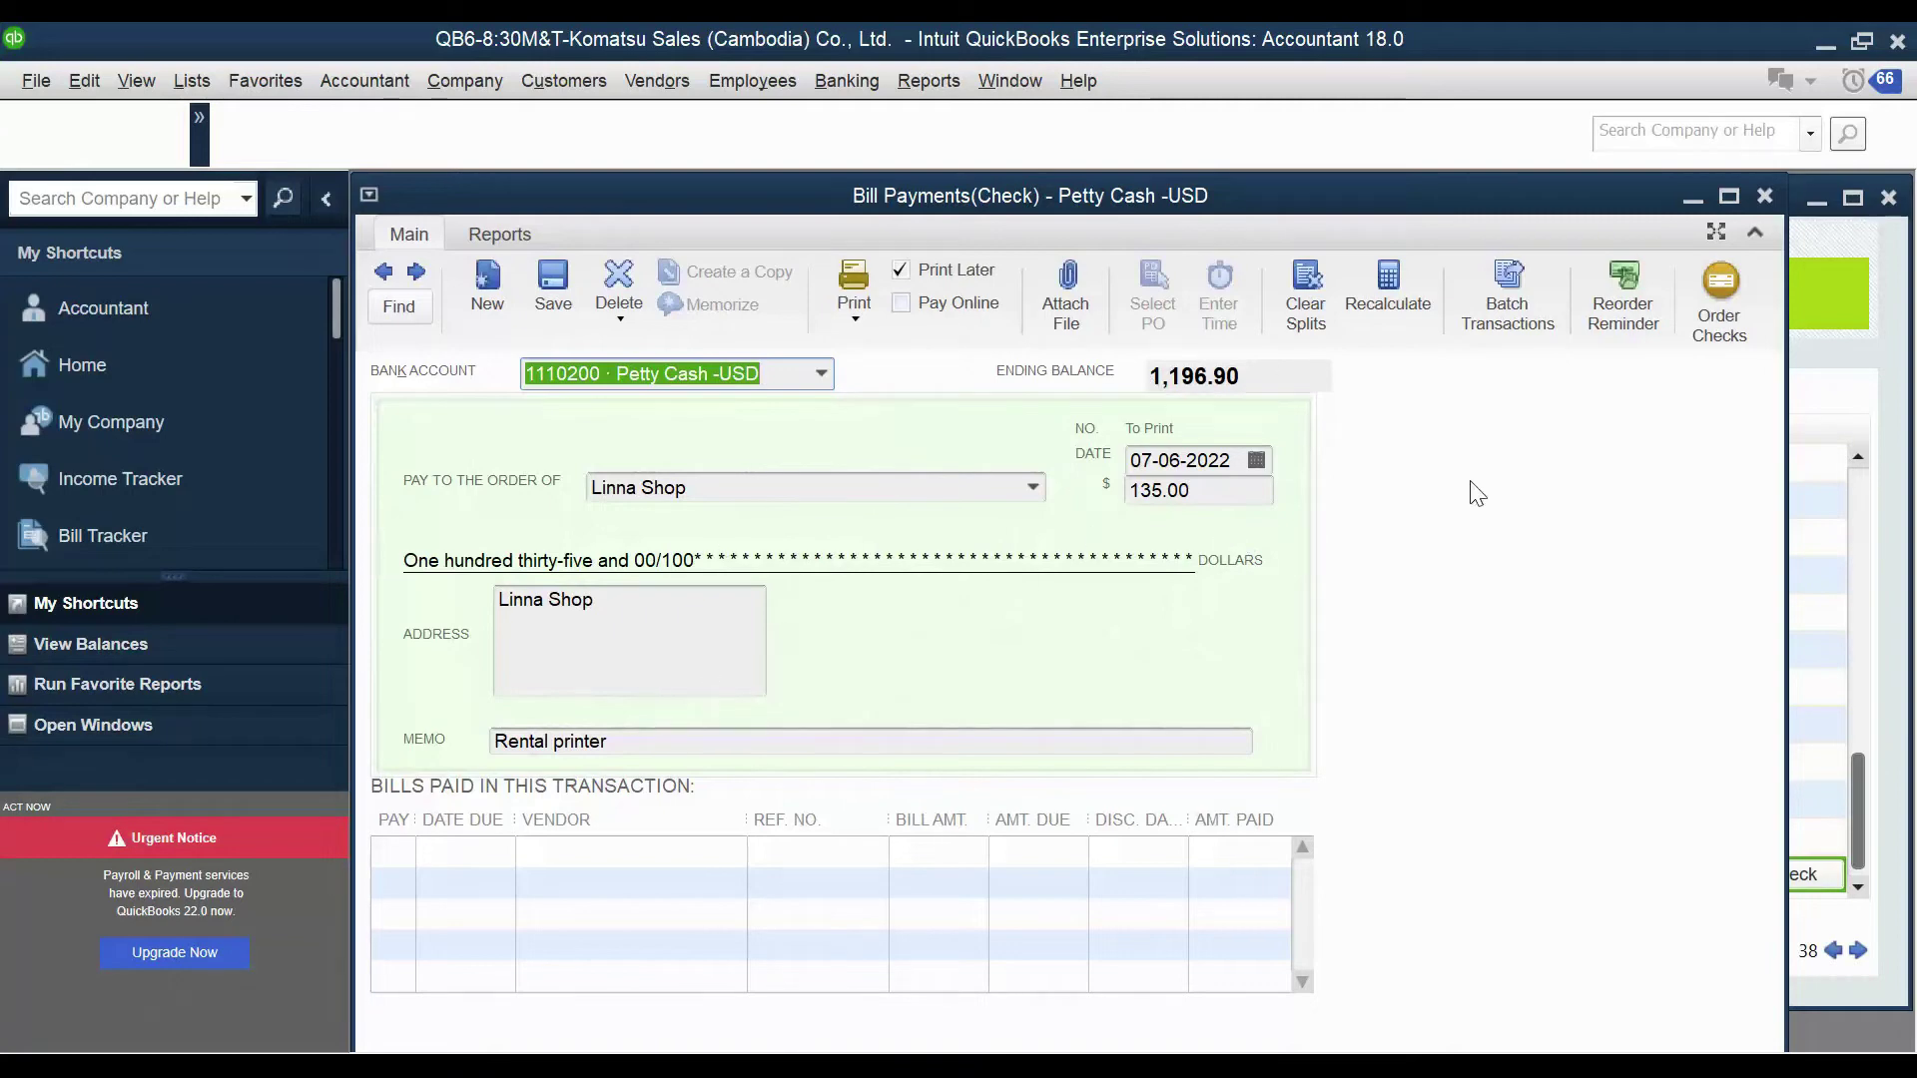
{"action": "left_click", "coordinate": [1771, 200]}
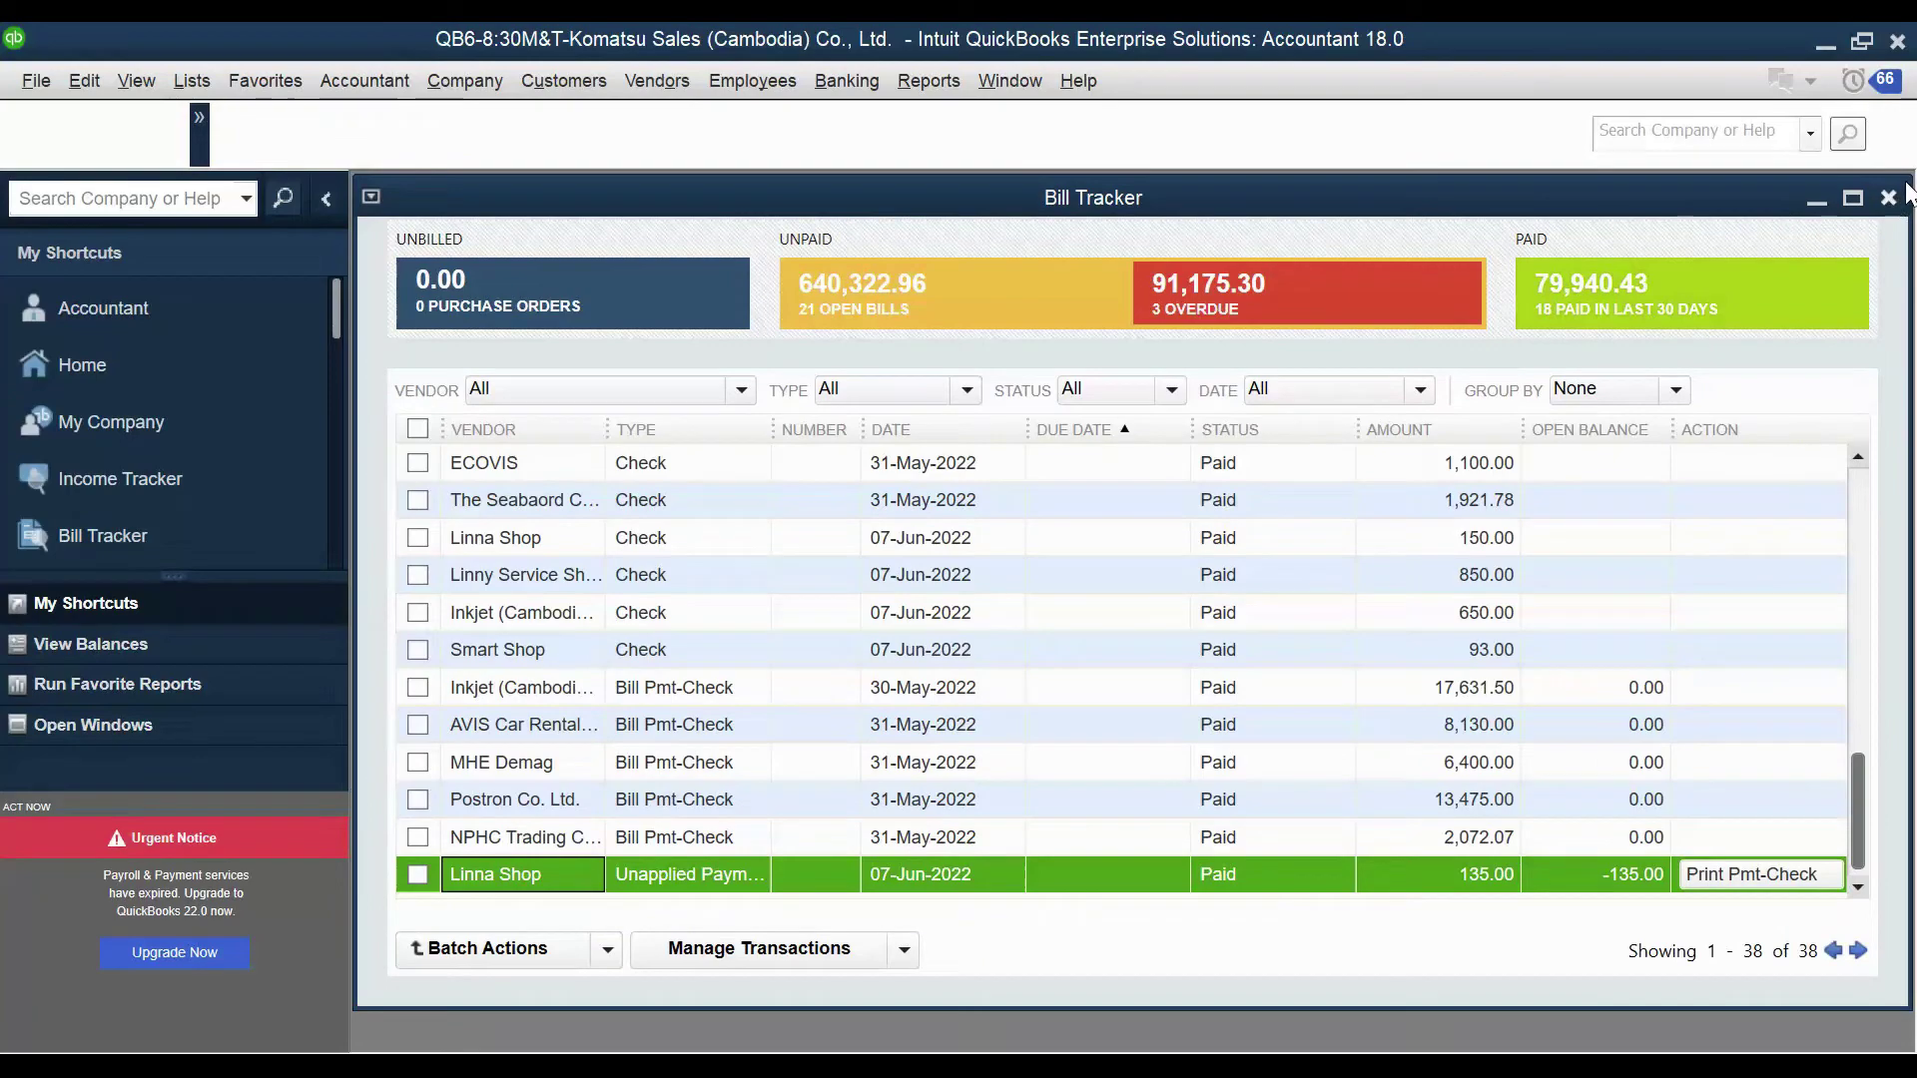
{"action": "scroll", "coordinate": [1443, 584], "scroll_direction": "up", "scroll_amount": 1}
{"action": "scroll", "coordinate": [1439, 579], "scroll_direction": "up", "scroll_amount": 8}
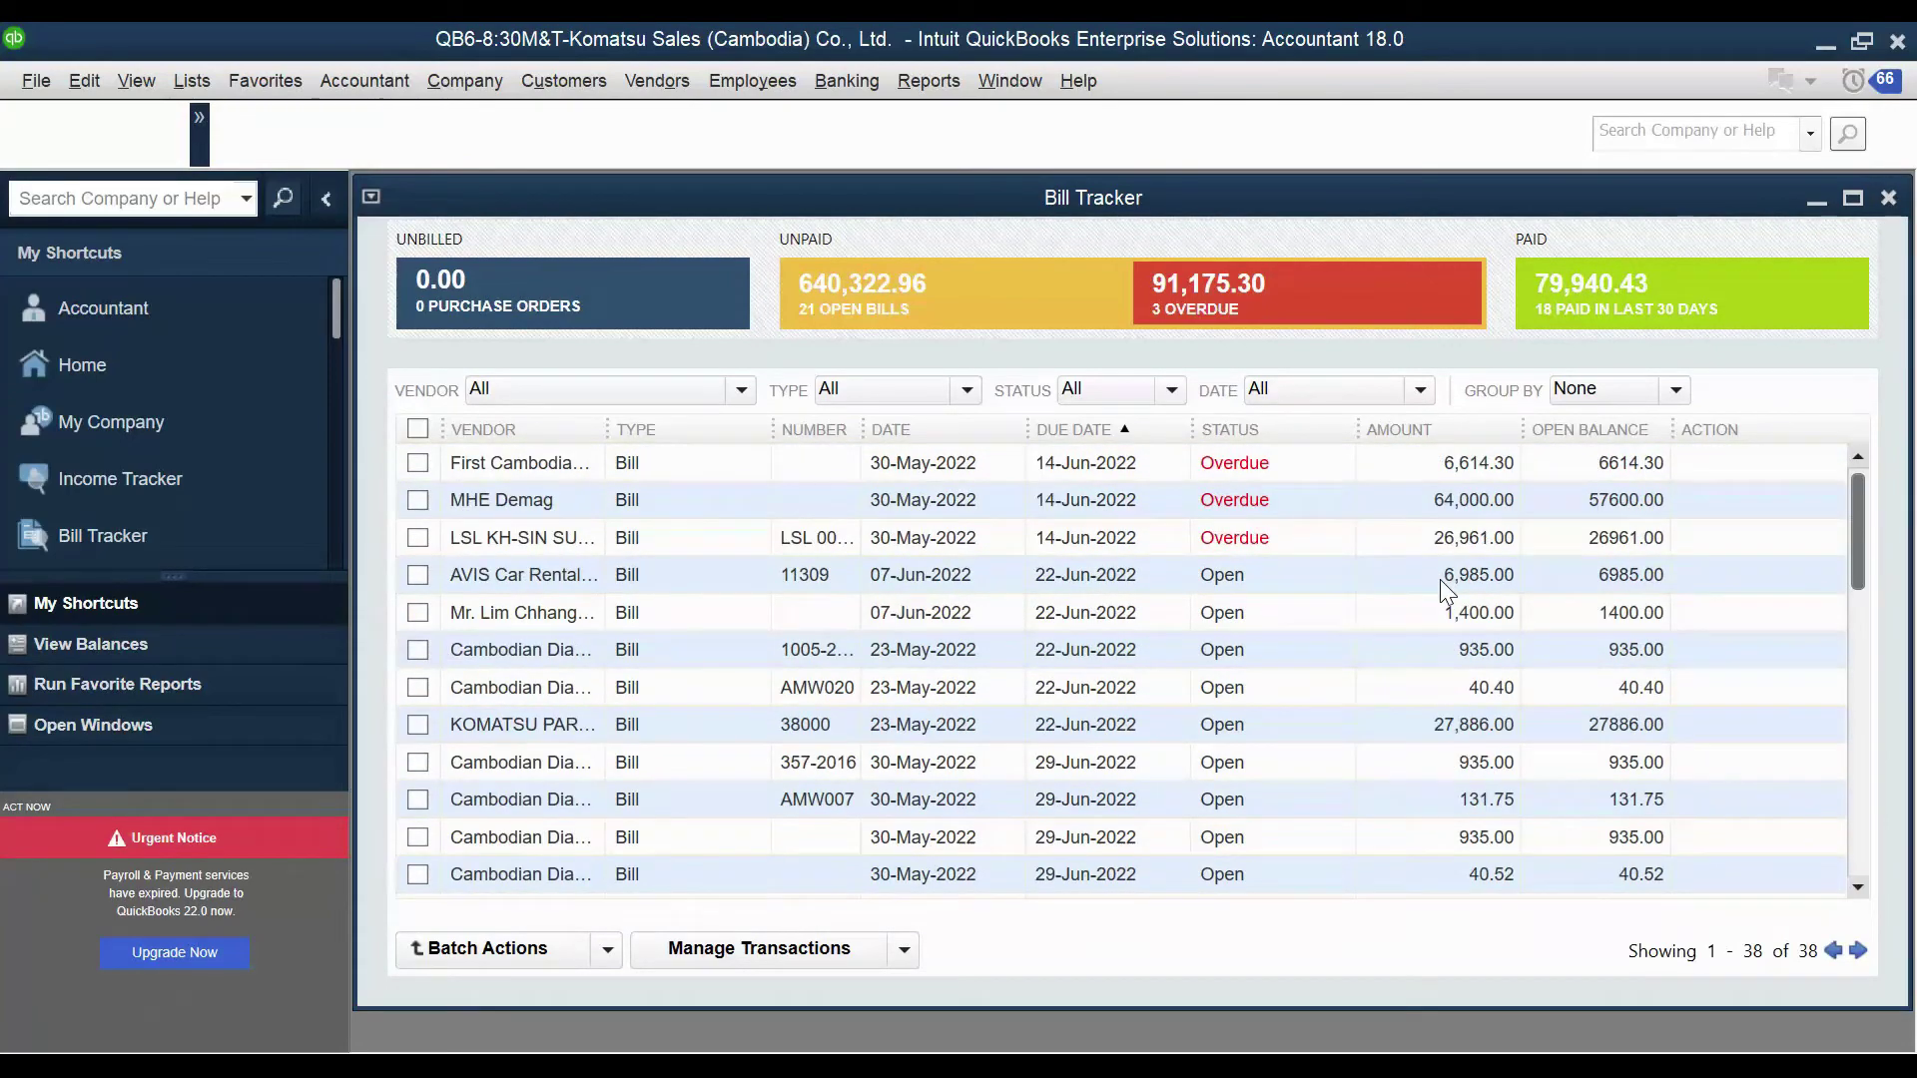
{"action": "left_click", "coordinate": [1888, 197]}
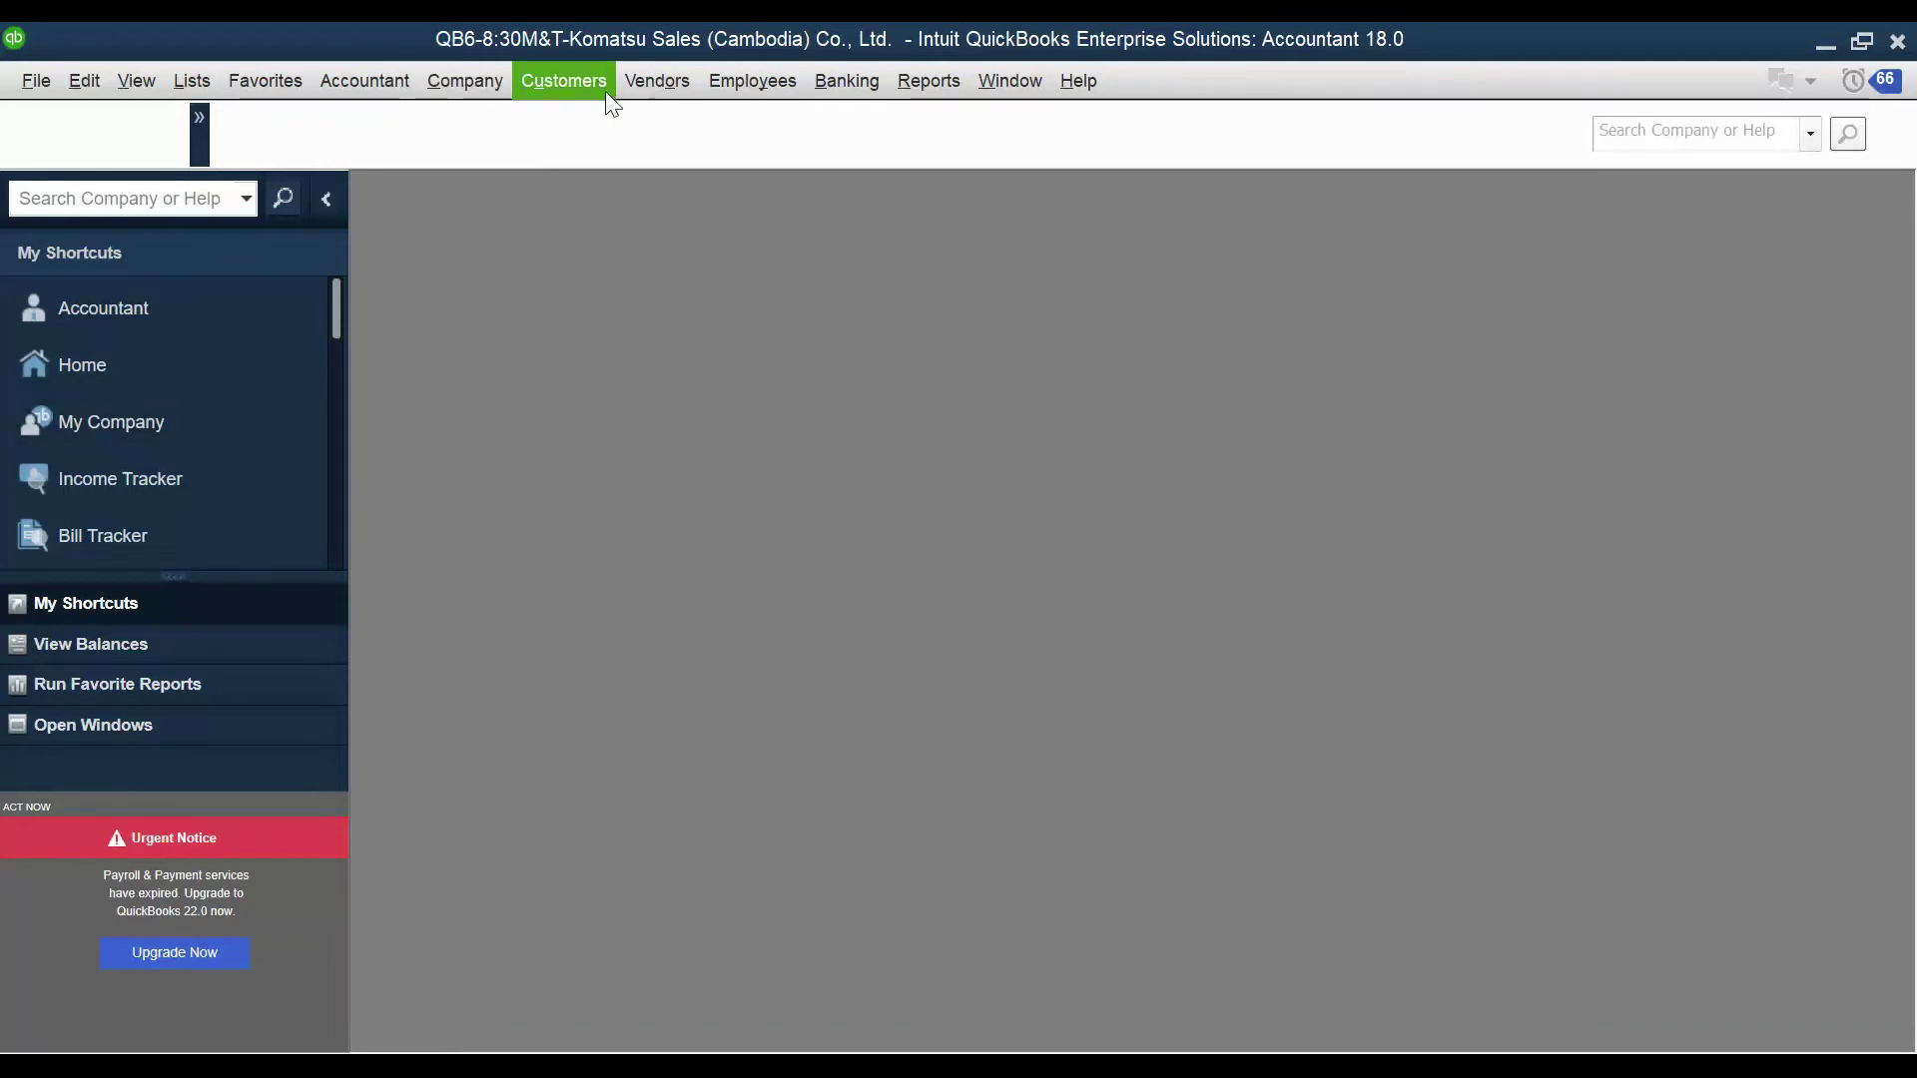
Open a new customer invoice to look at its Refund/Credit option, and close the invoice without entering anything.
{"action": "left_click", "coordinate": [560, 85]}
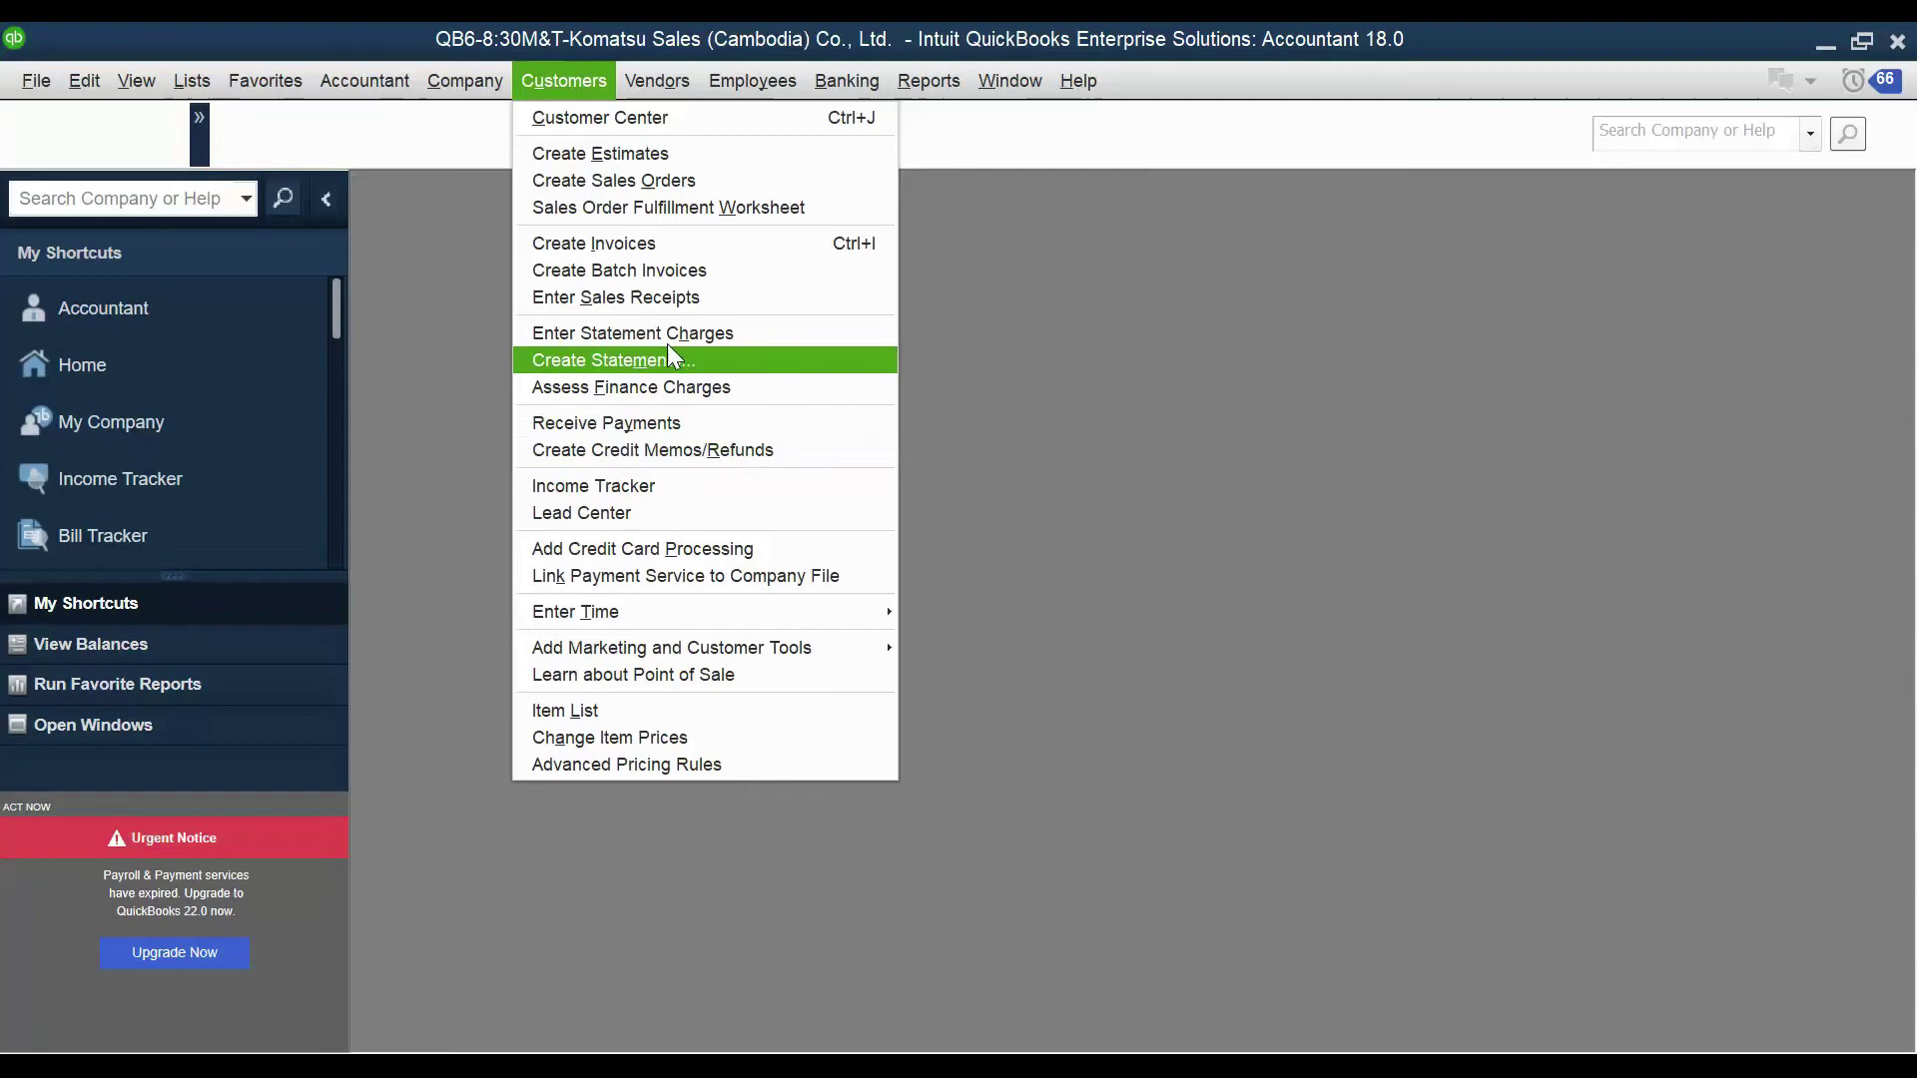
{"action": "left_click", "coordinate": [639, 242]}
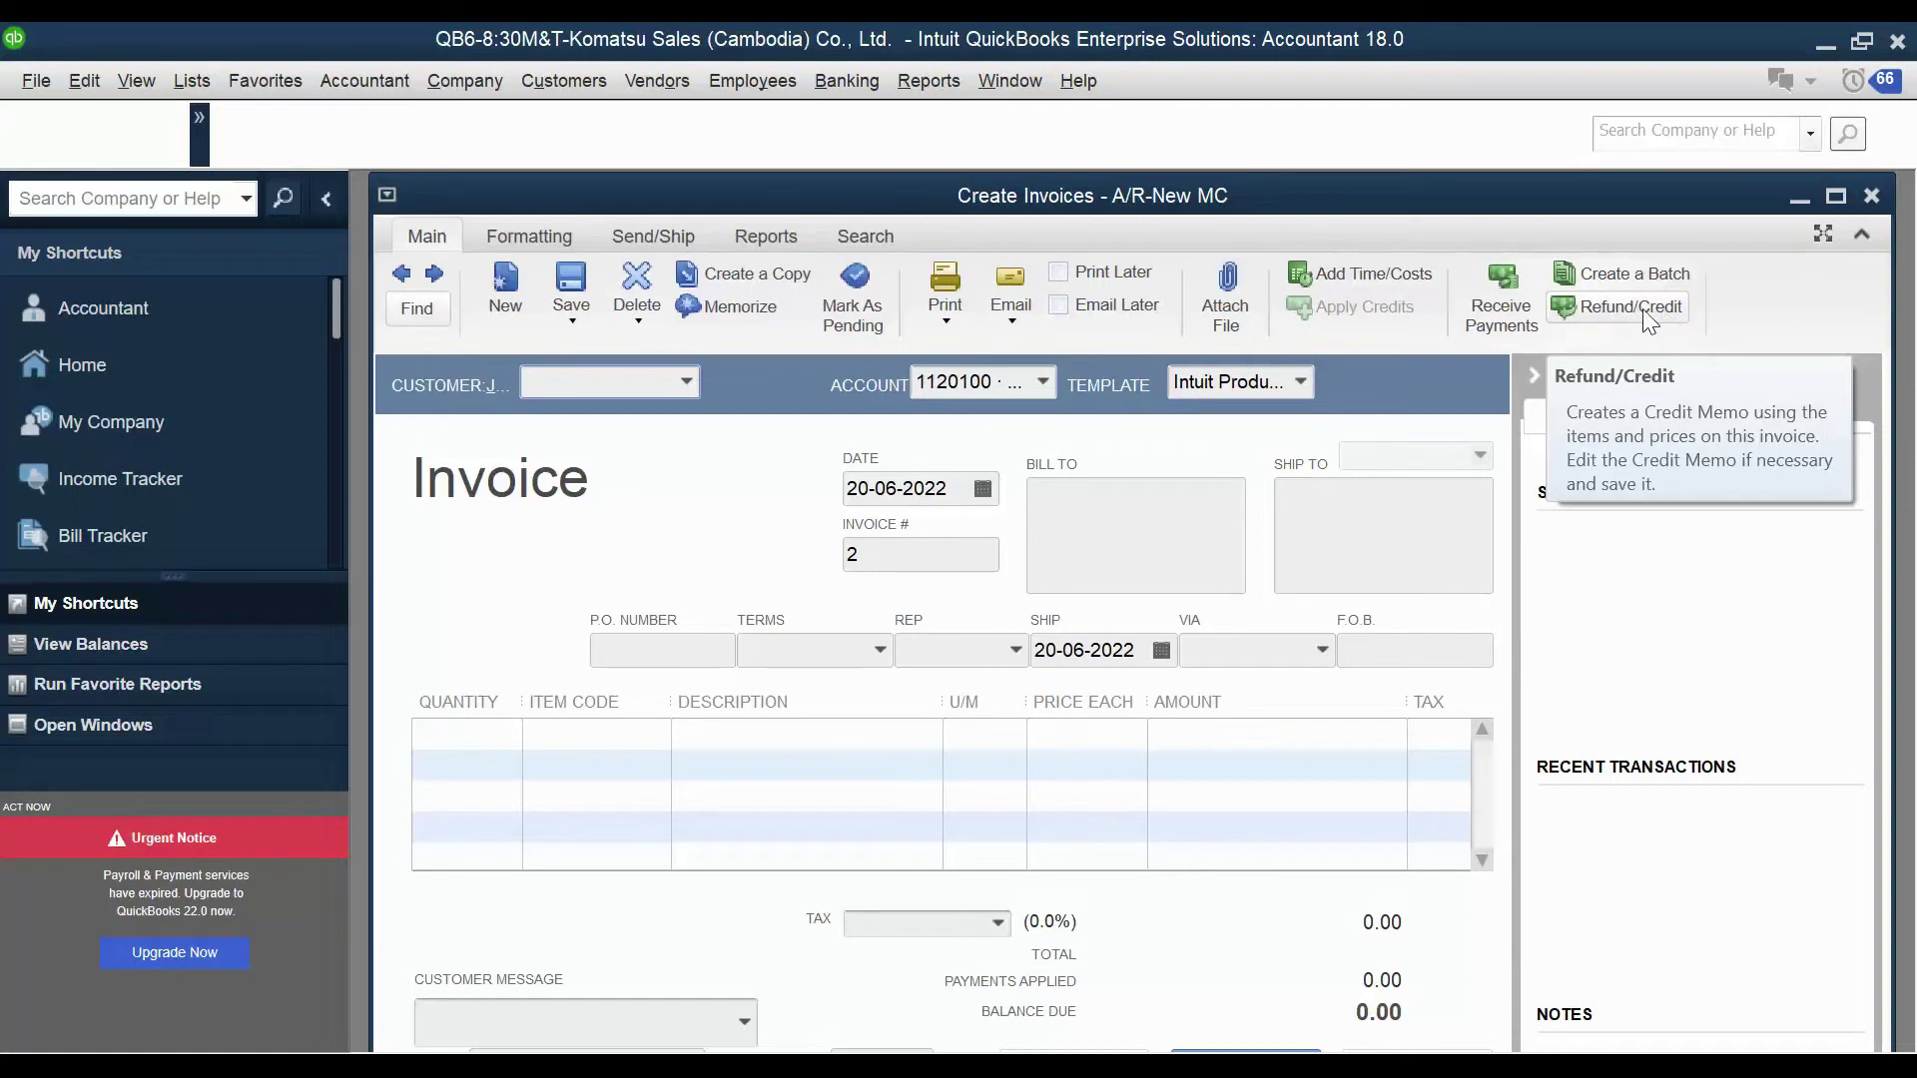
{"action": "left_click", "coordinate": [1871, 196]}
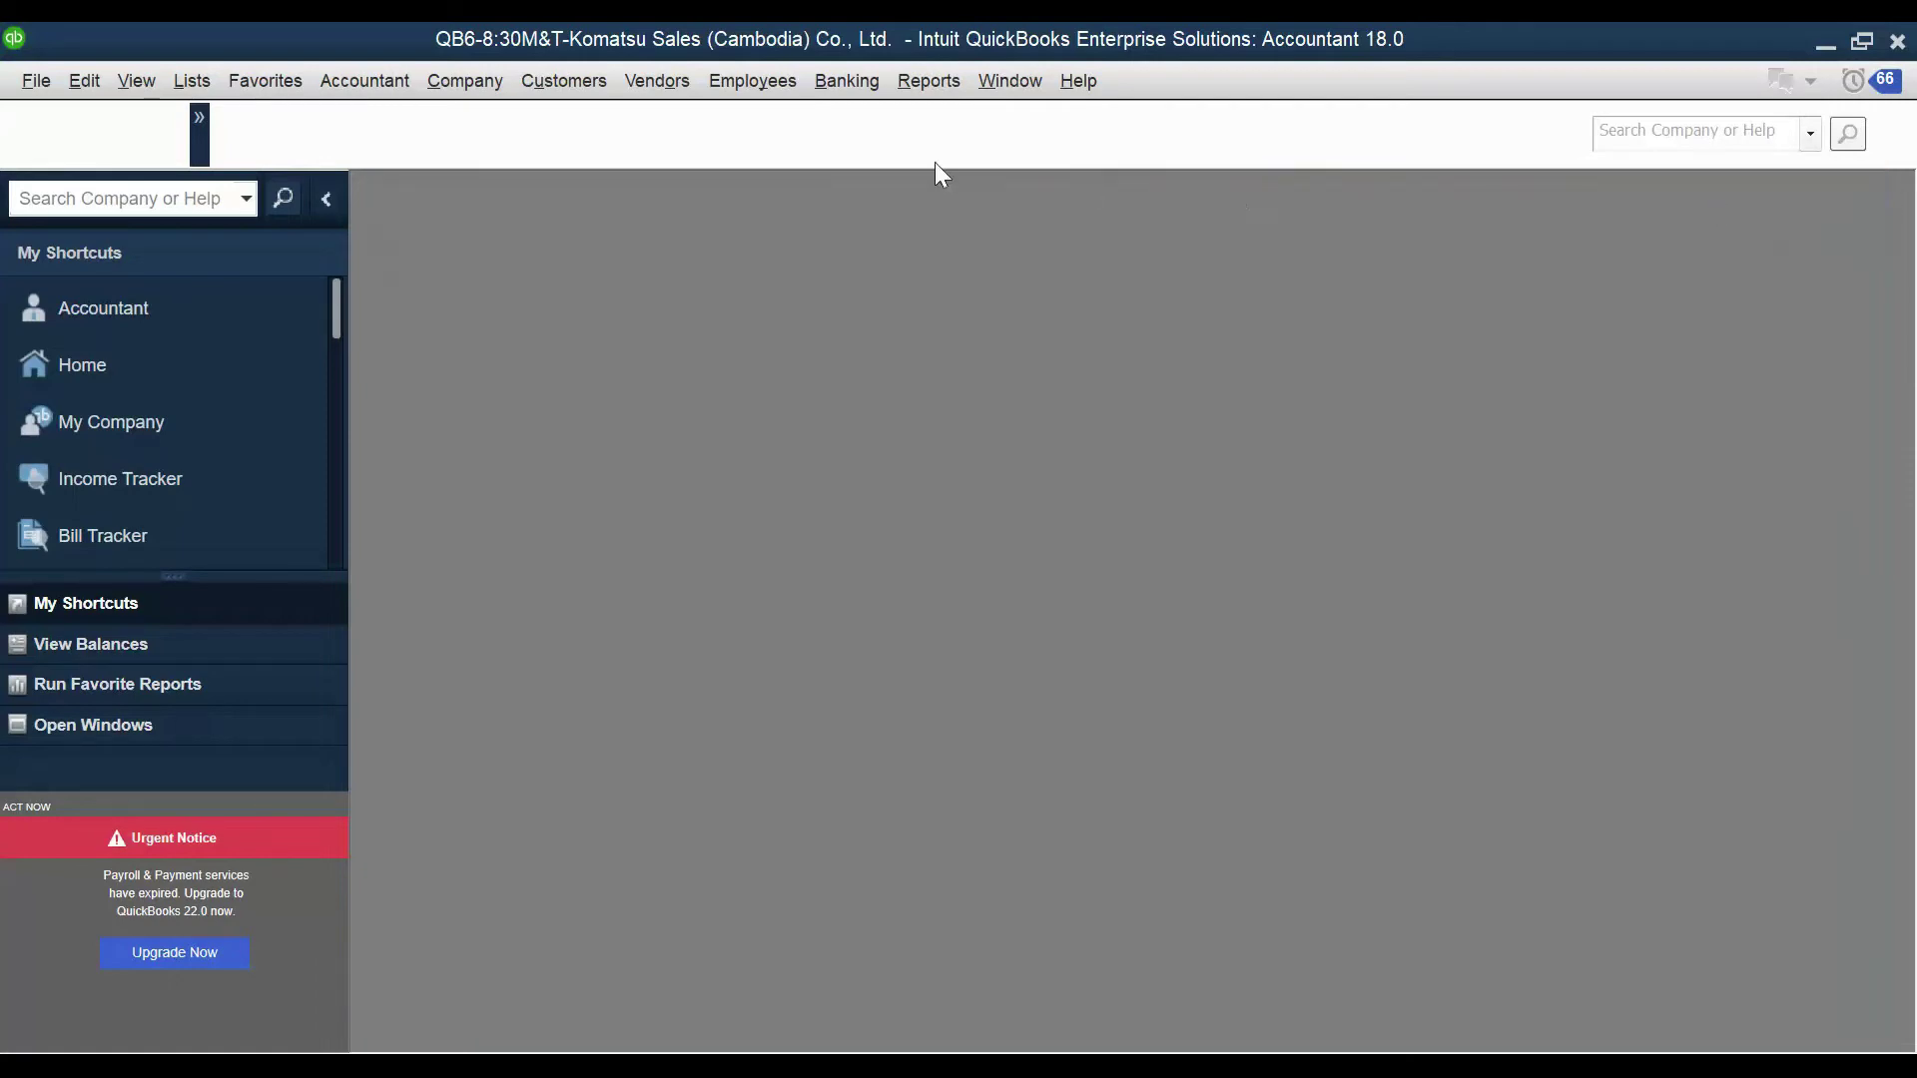
Open a new vendor credit under Account payable - Others and begin its first expense line at the account.
{"action": "left_click", "coordinate": [663, 80]}
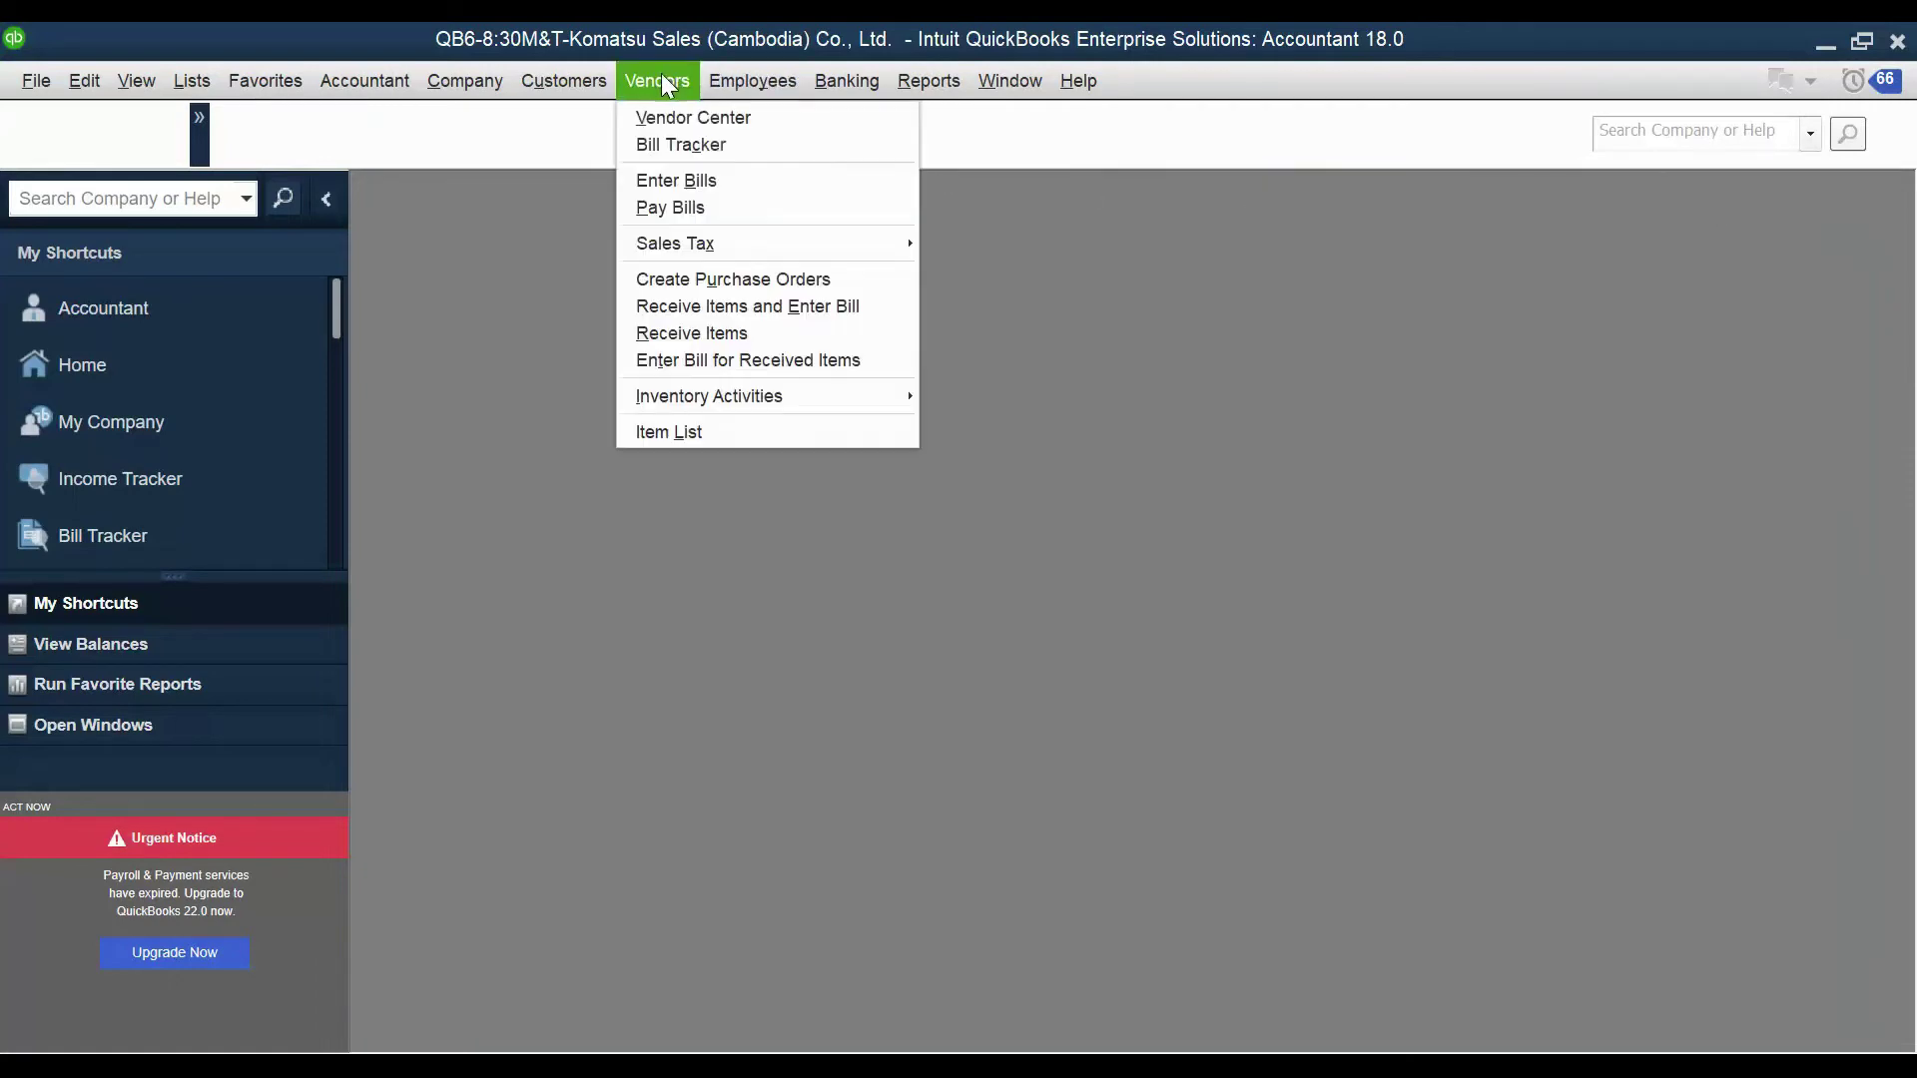
{"action": "left_click", "coordinate": [686, 179]}
{"action": "left_click", "coordinate": [551, 373]}
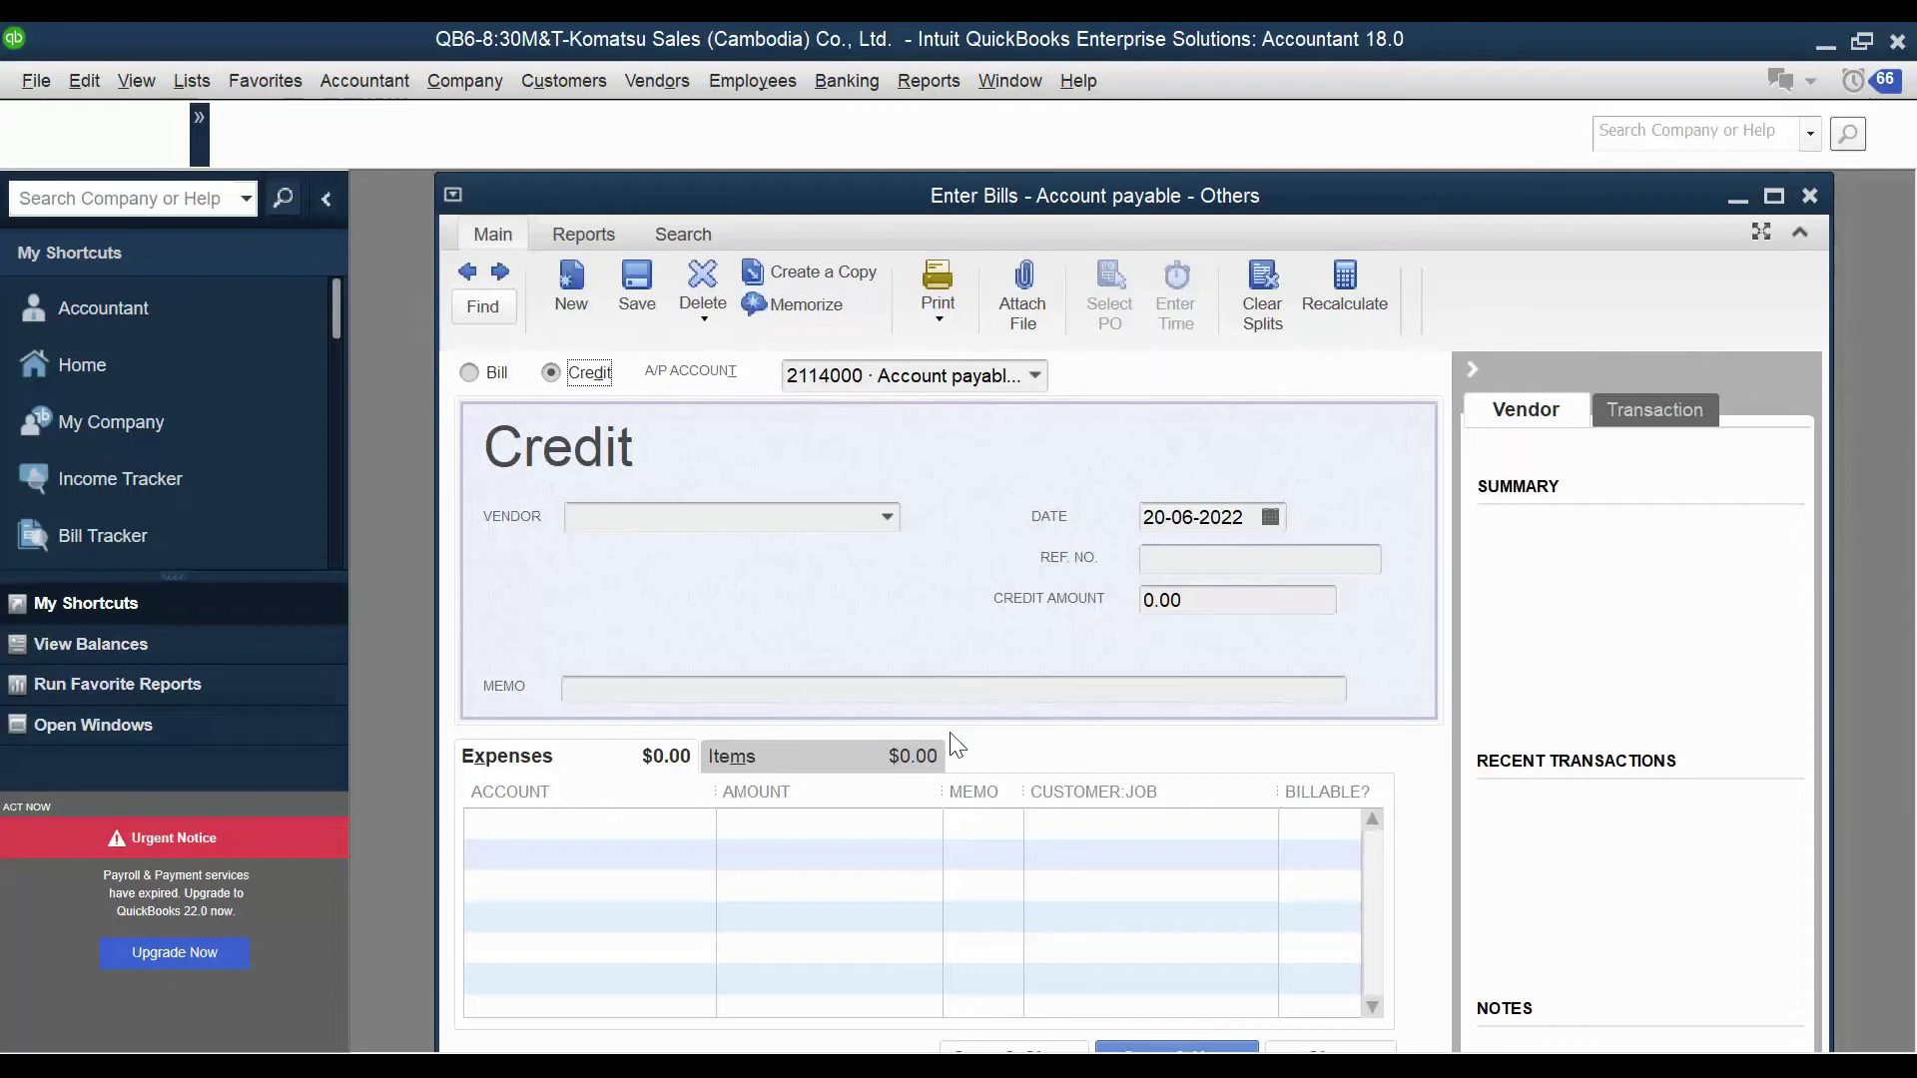
{"action": "left_click", "coordinate": [677, 827]}
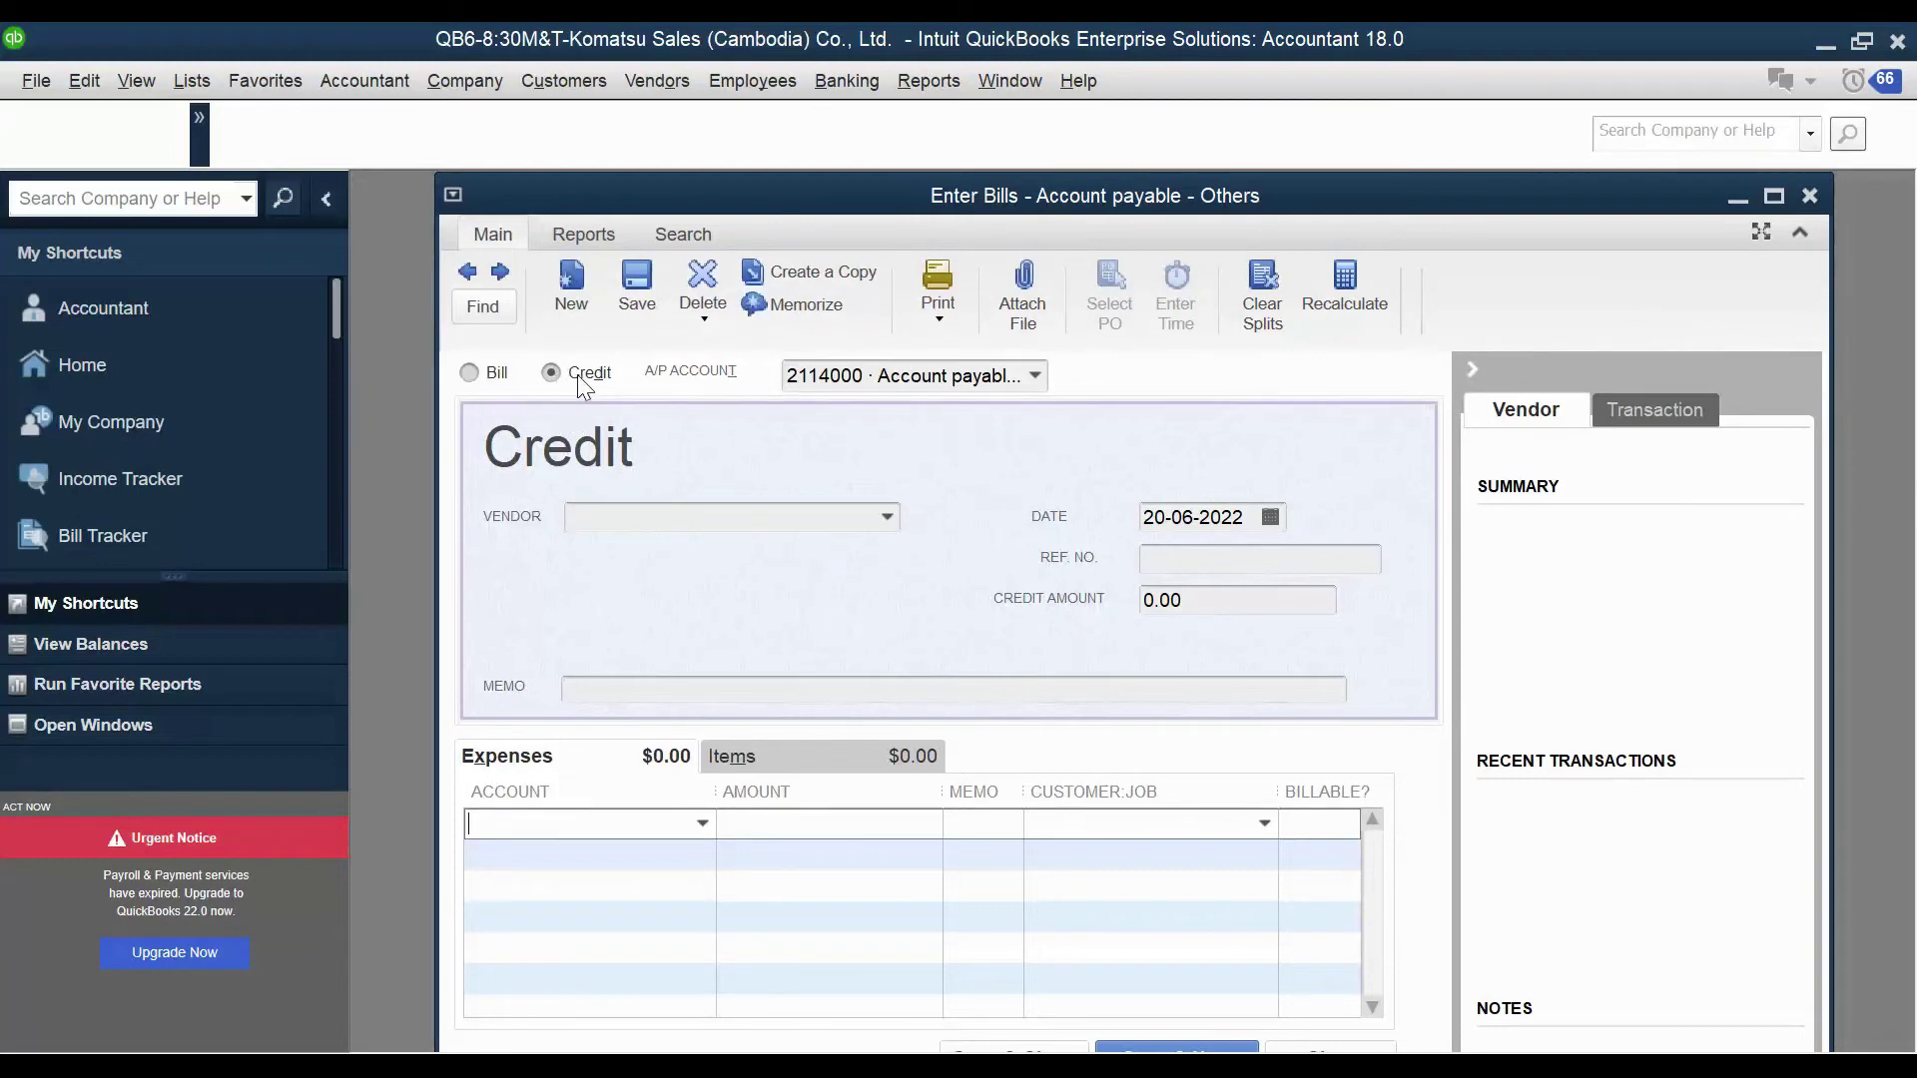
Close the new vendor credit without entering anything and look at the VIP_SHAREHOLDERS chat in the Telegram window.
{"action": "left_click", "coordinate": [1812, 200]}
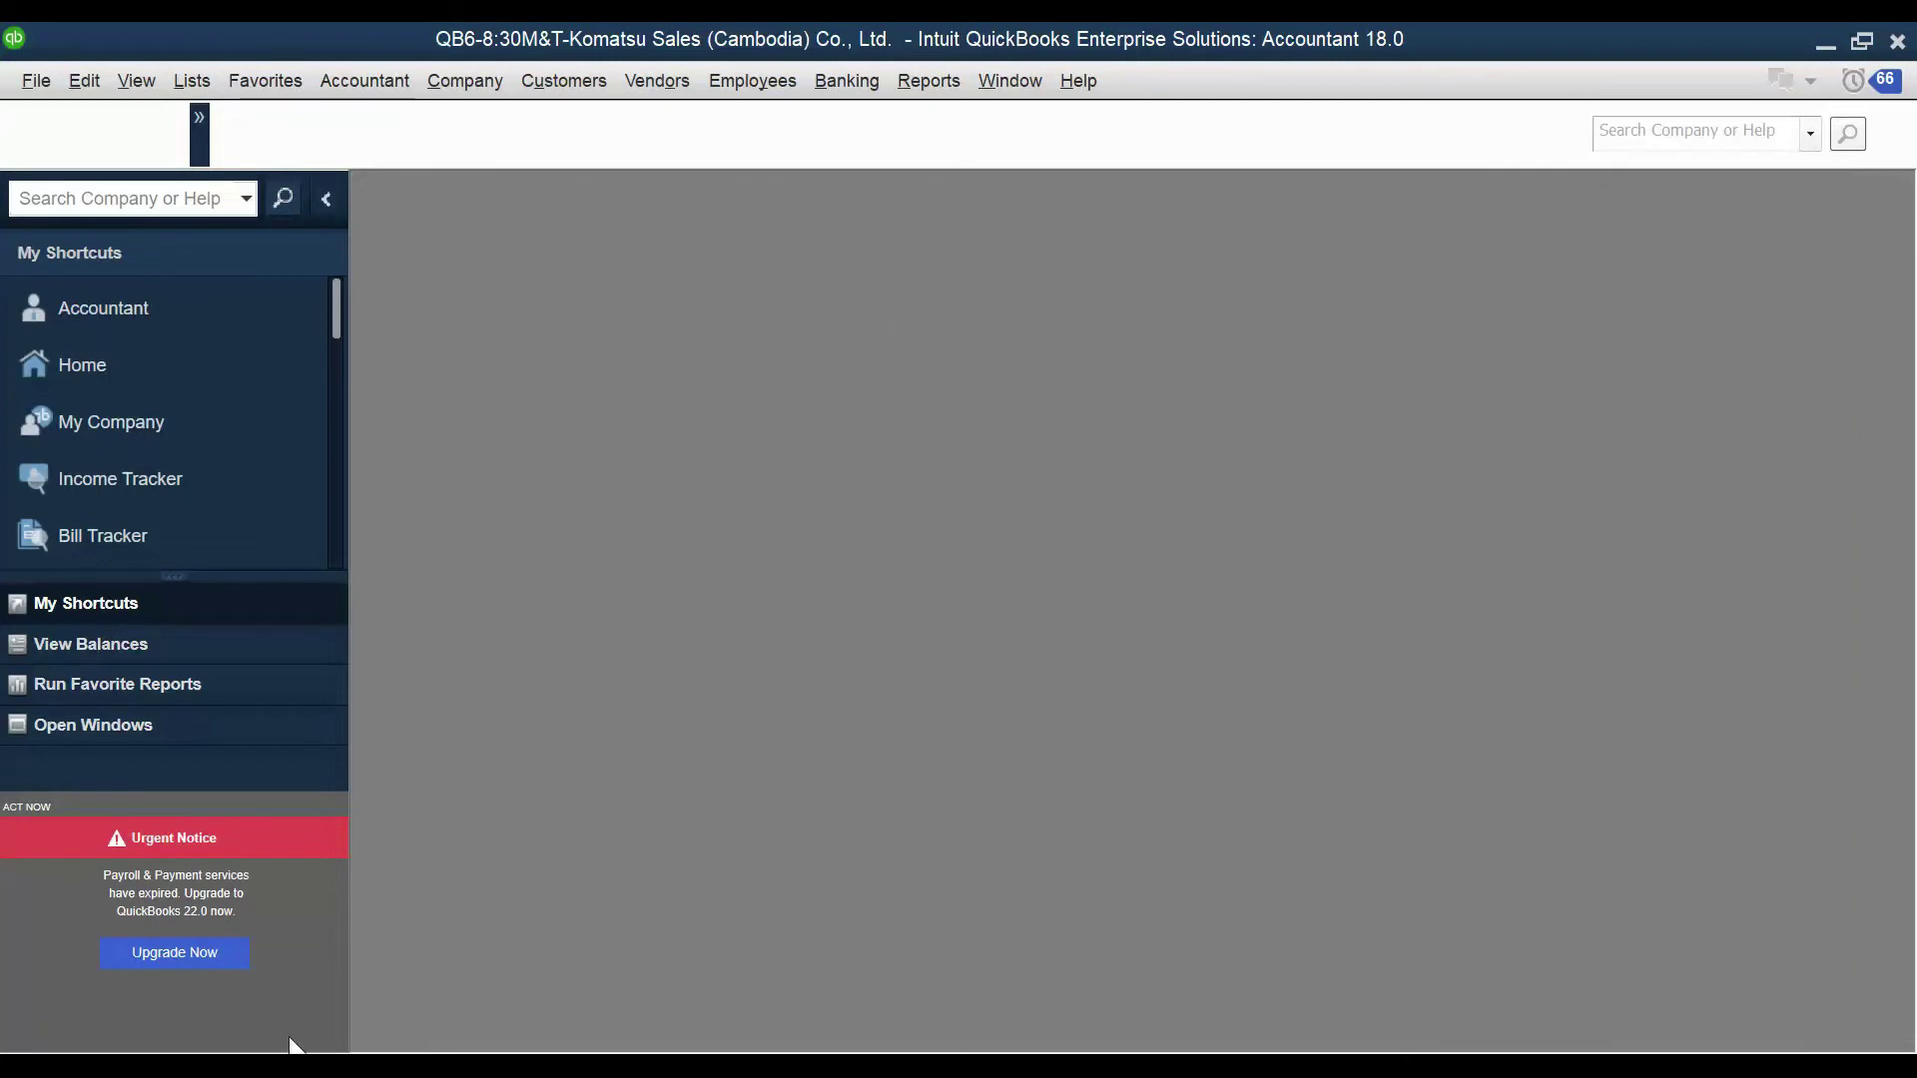
{"action": "key", "text": "alt+Tab"}
{"action": "left_click", "coordinate": [331, 236]}
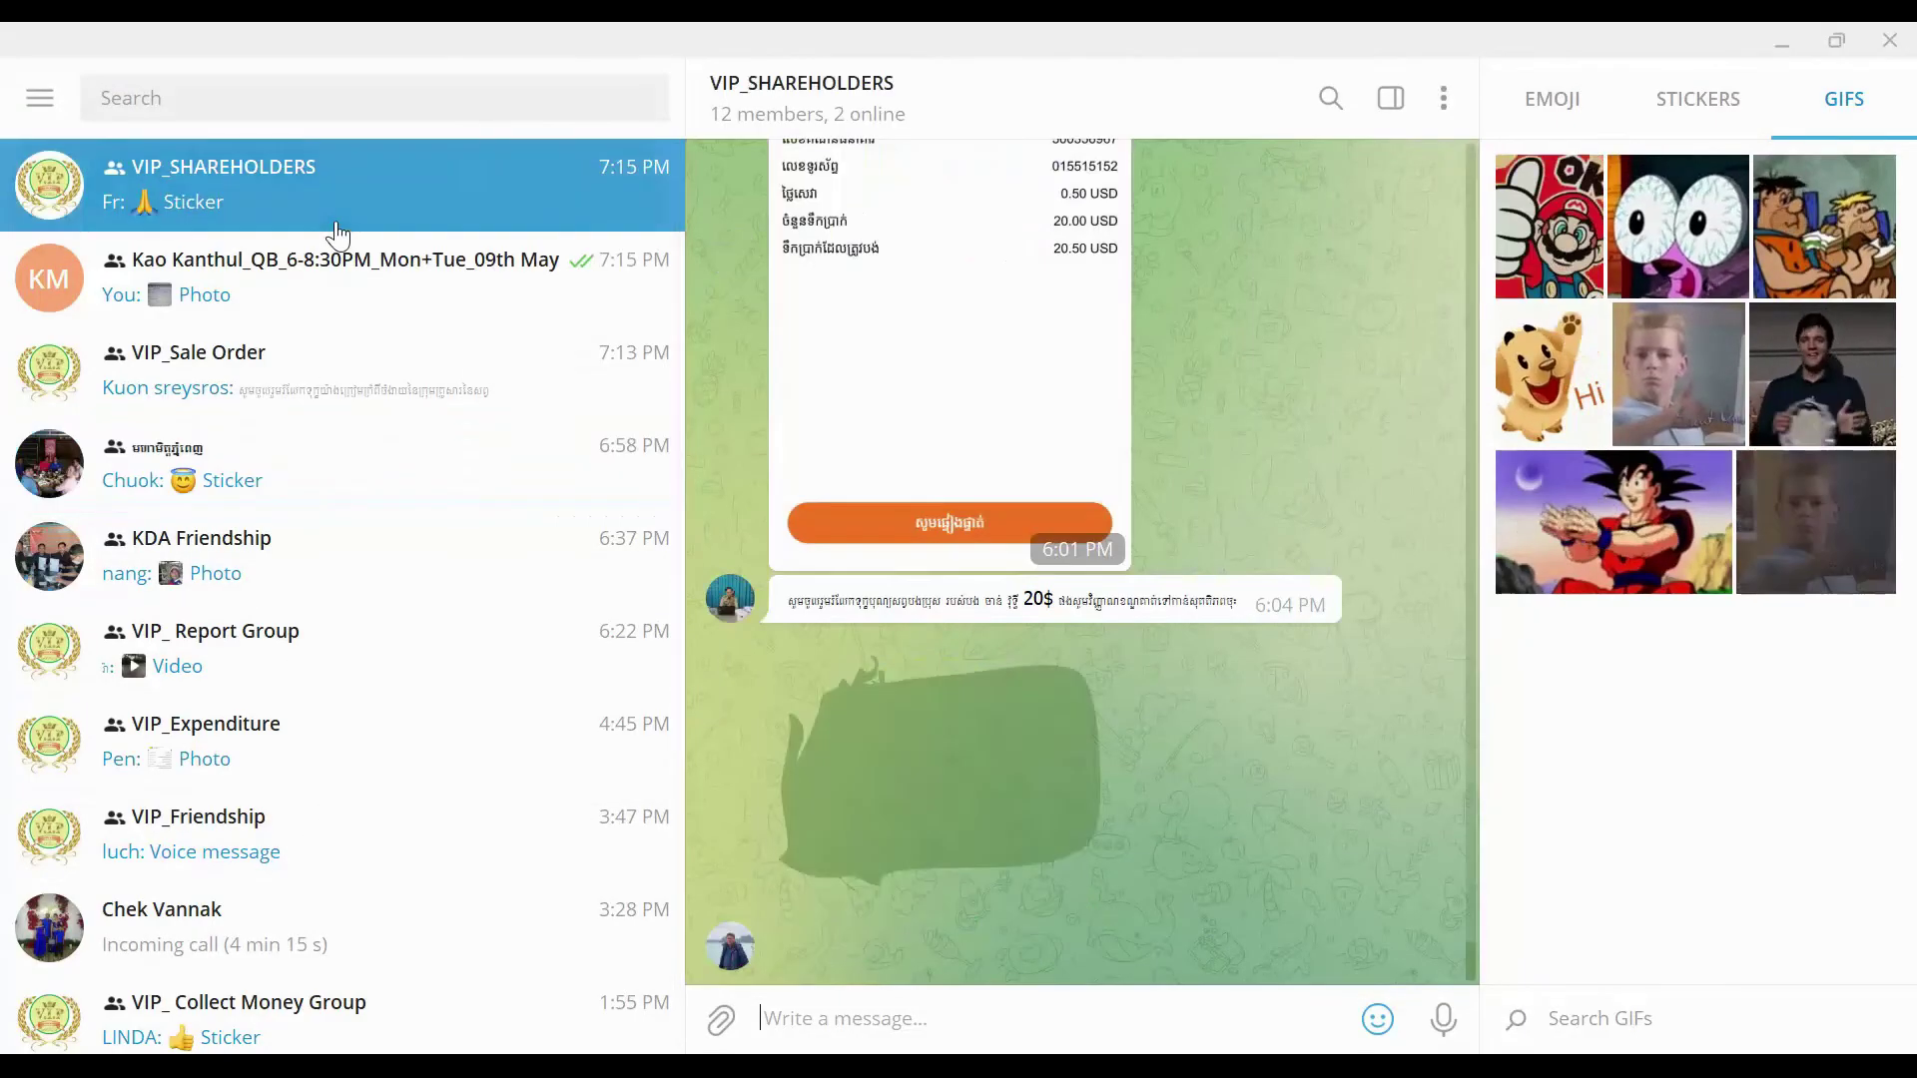
{"action": "scroll", "coordinate": [899, 620], "scroll_direction": "up", "scroll_amount": 3}
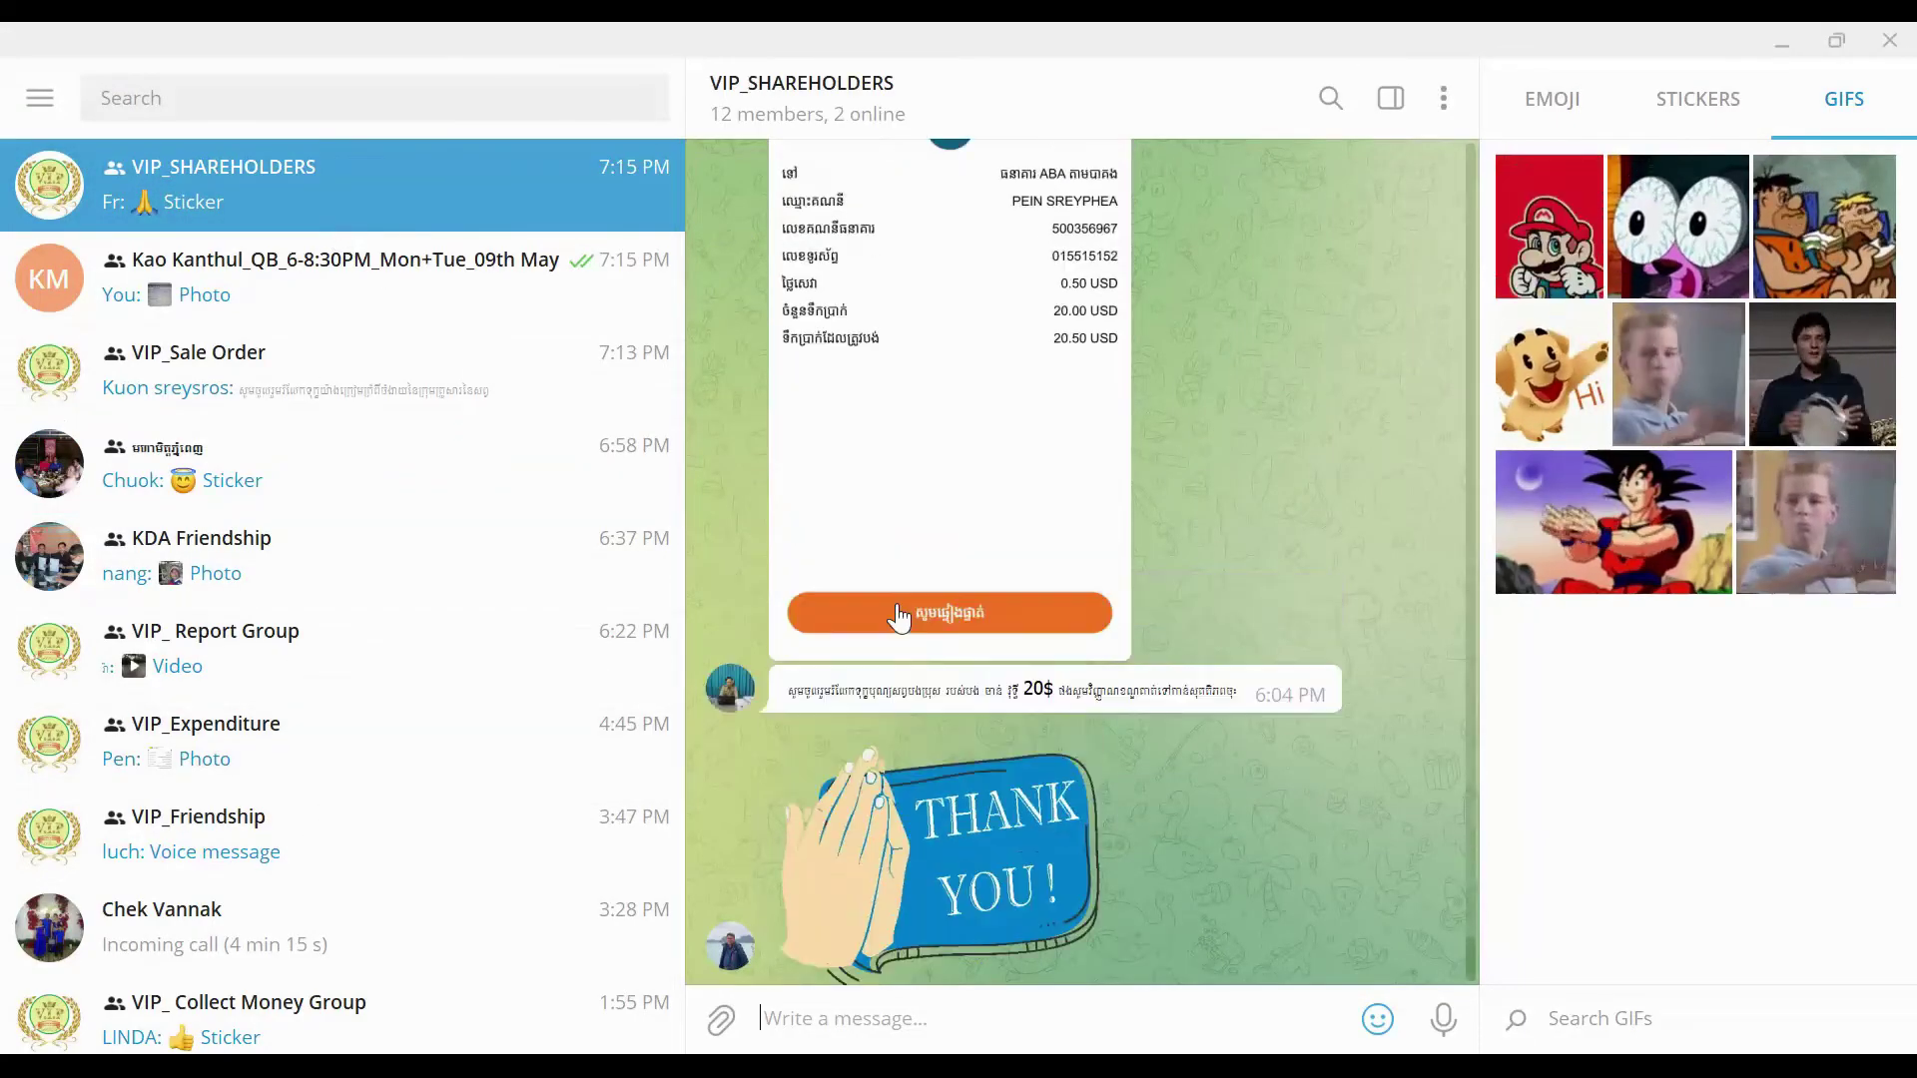
{"action": "key", "text": "alt+Tab"}
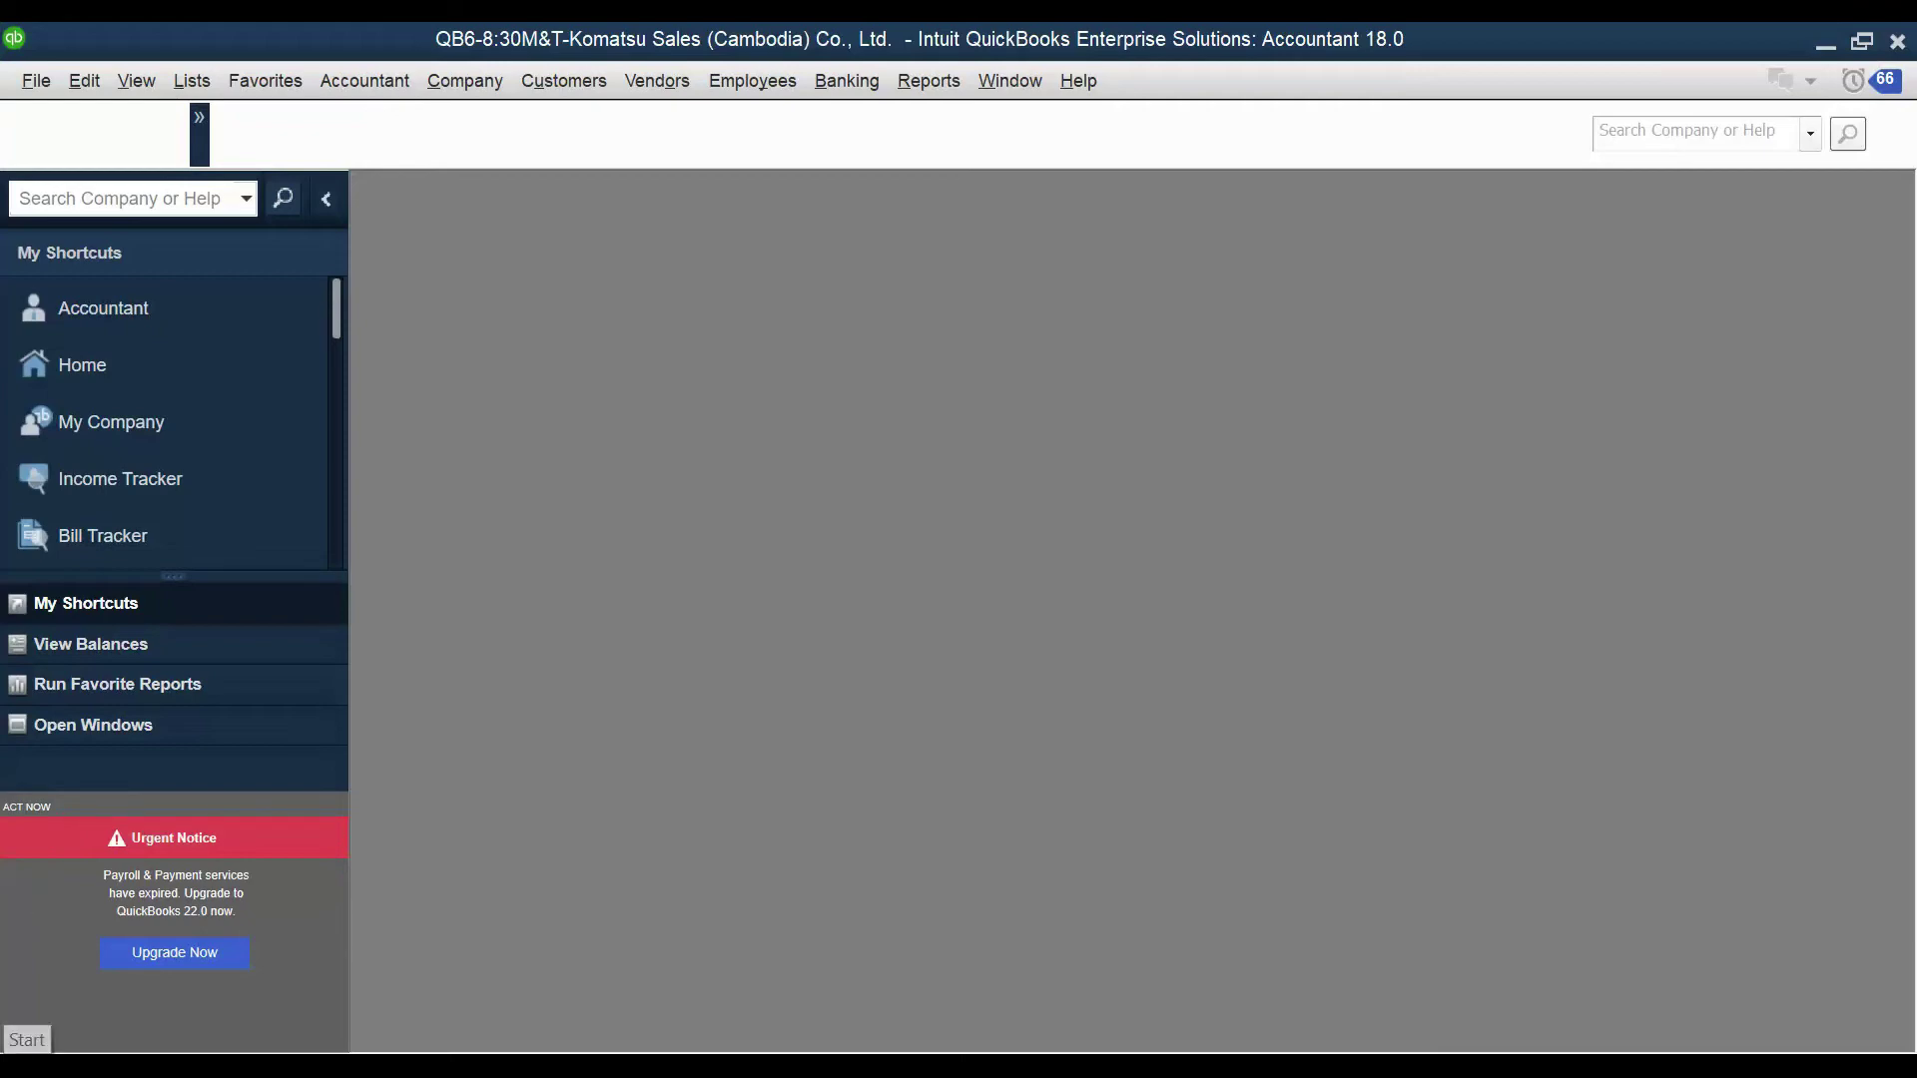
Switch to File Explorer, browse the DATA (D:) drive and its fourth numbered folder, and return to QuickBooks.
{"action": "mouse_move", "coordinate": [140, 1048]}
{"action": "mouse_move", "coordinate": [279, 1065]}
{"action": "left_click", "coordinate": [257, 889]}
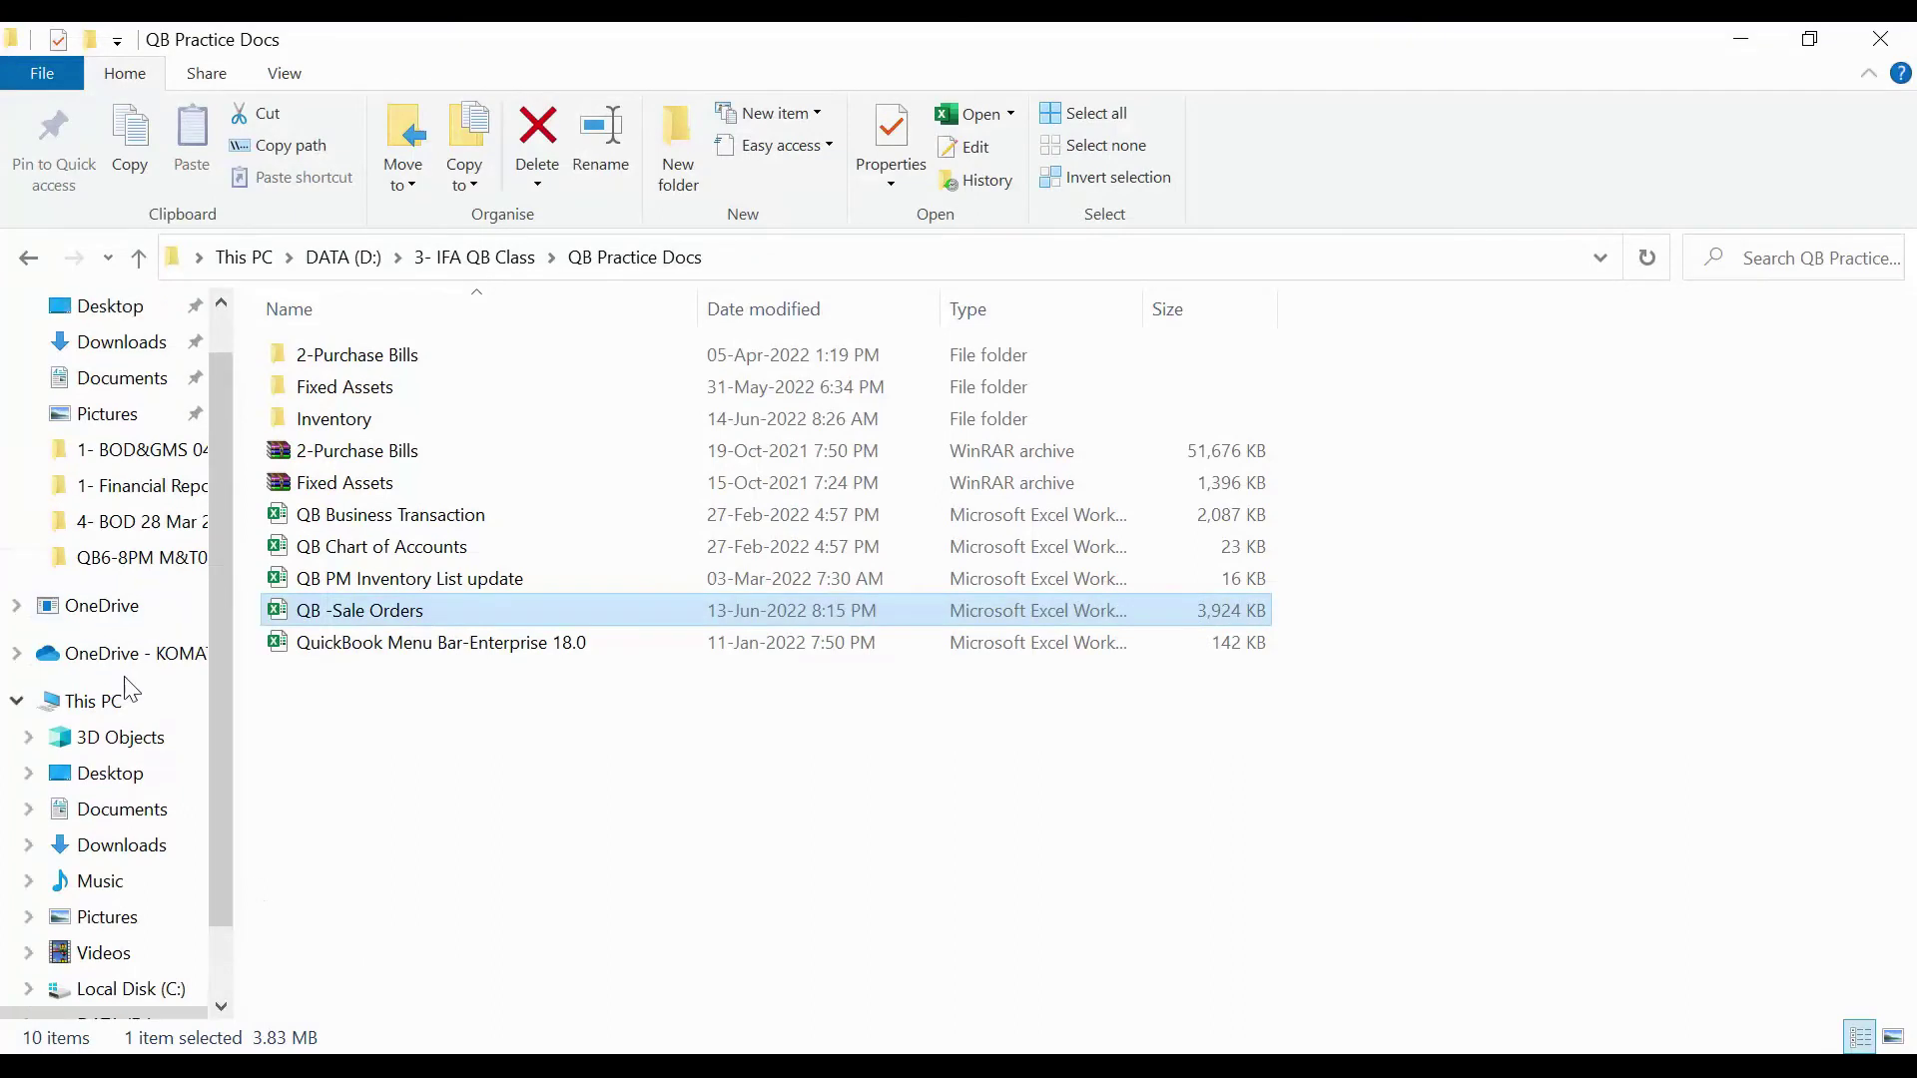
{"action": "scroll", "coordinate": [130, 689], "scroll_direction": "up", "scroll_amount": 1}
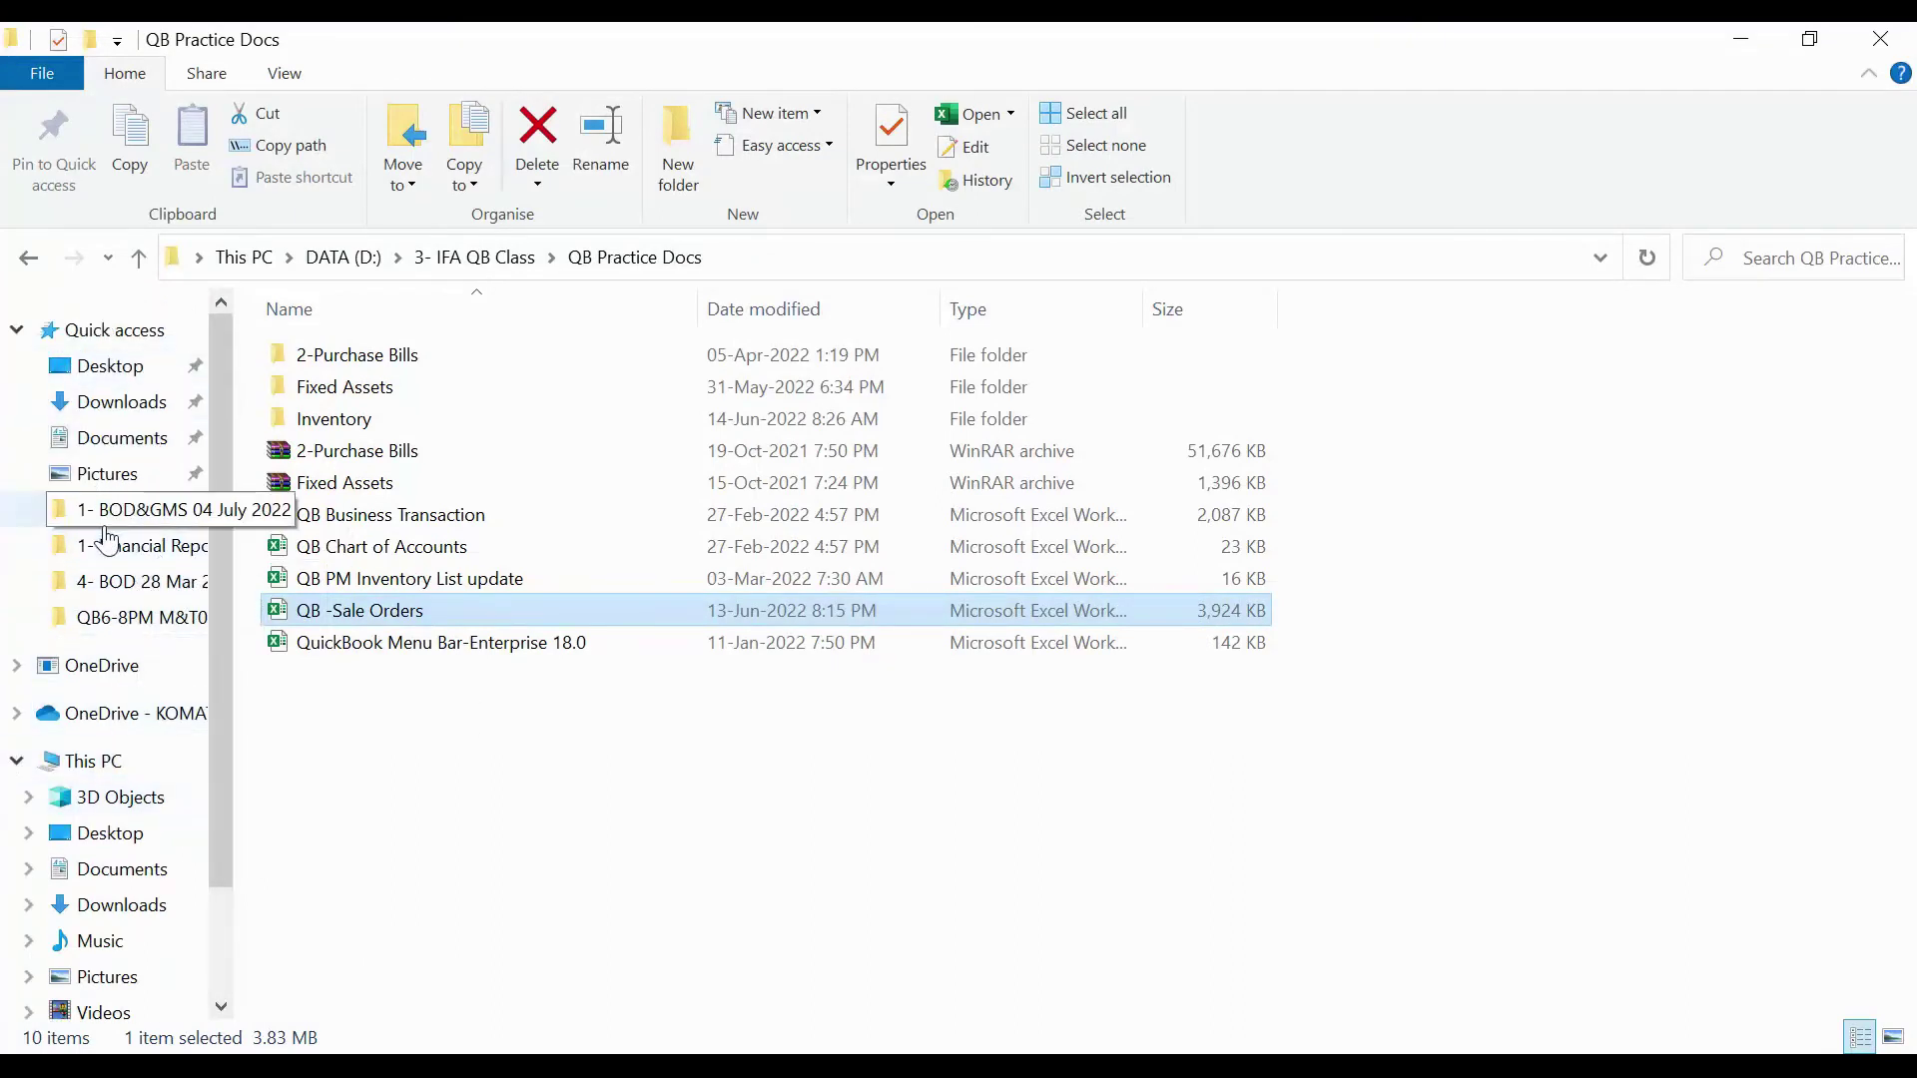
{"action": "scroll", "coordinate": [107, 788], "scroll_direction": "down", "scroll_amount": 3}
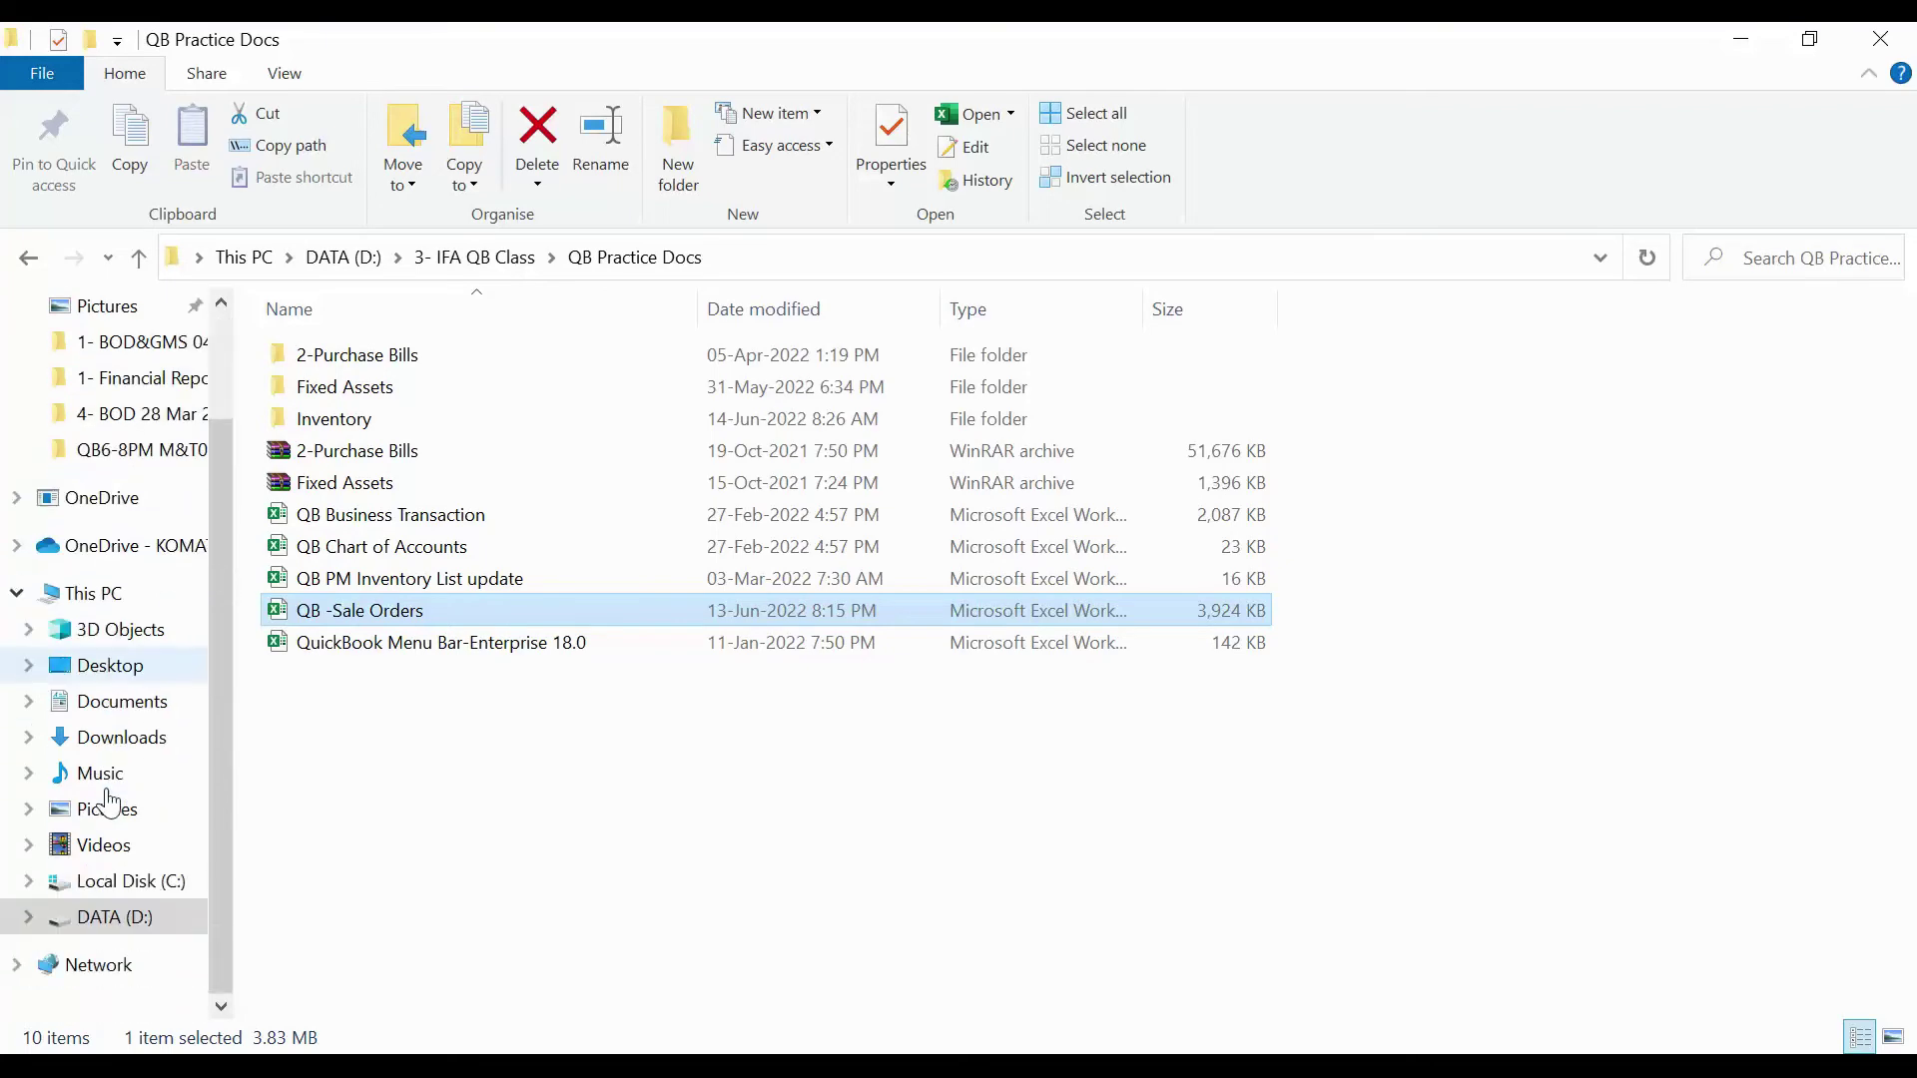
{"action": "left_click", "coordinate": [148, 918]}
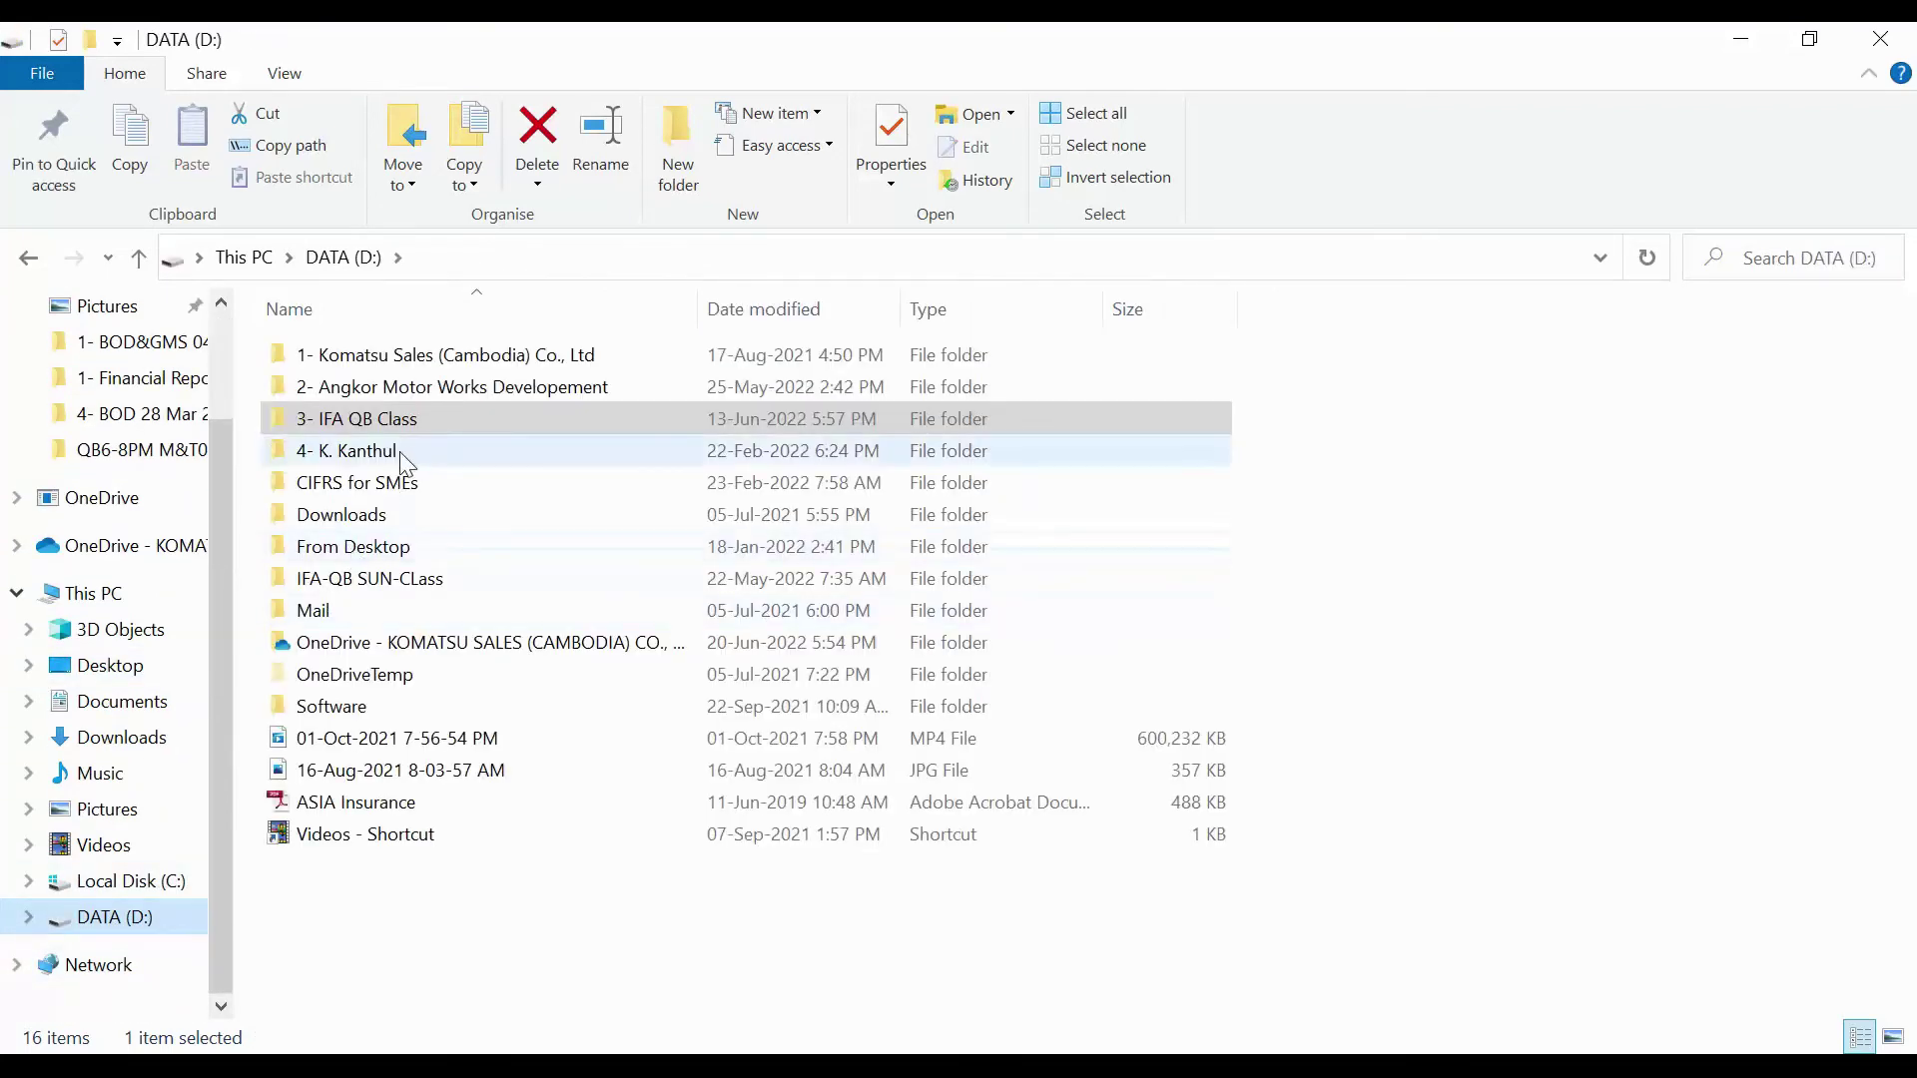
{"action": "double_click", "coordinate": [349, 451]}
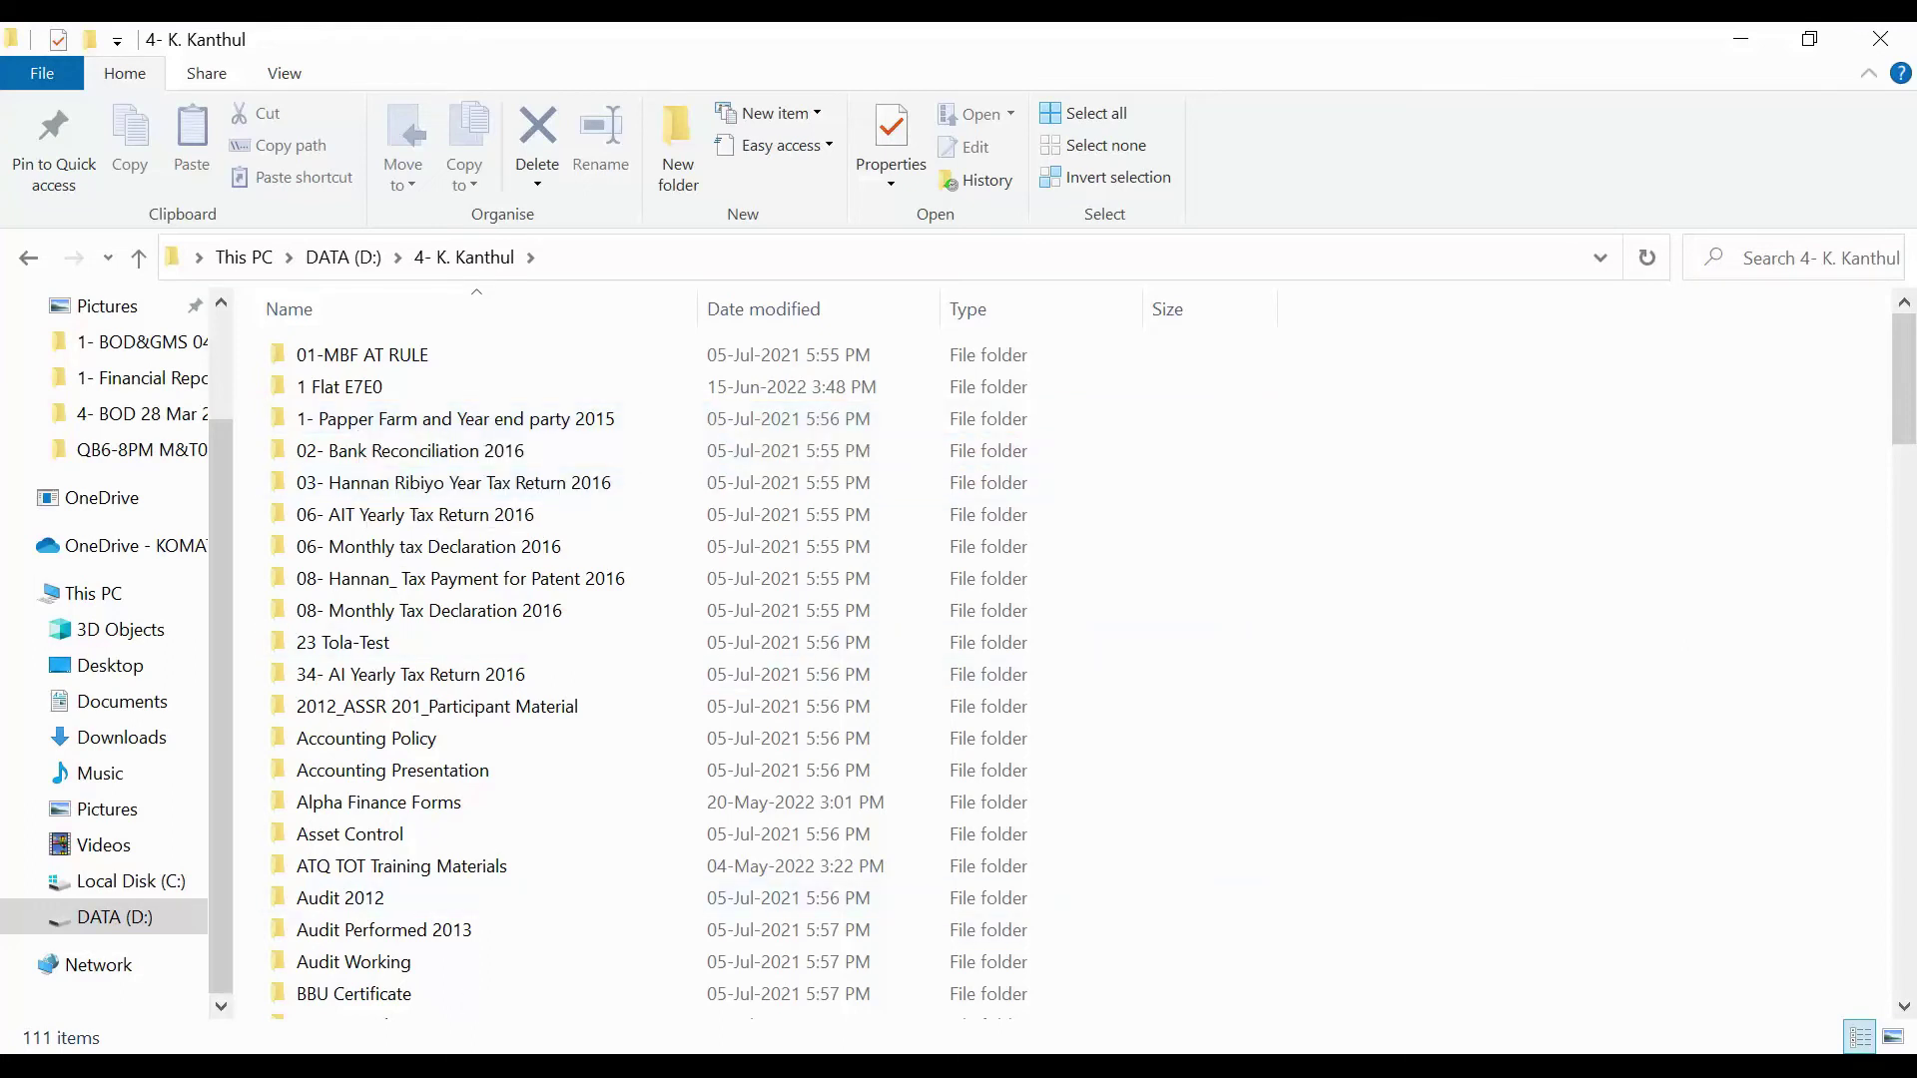
{"action": "mouse_move", "coordinate": [649, 1067]}
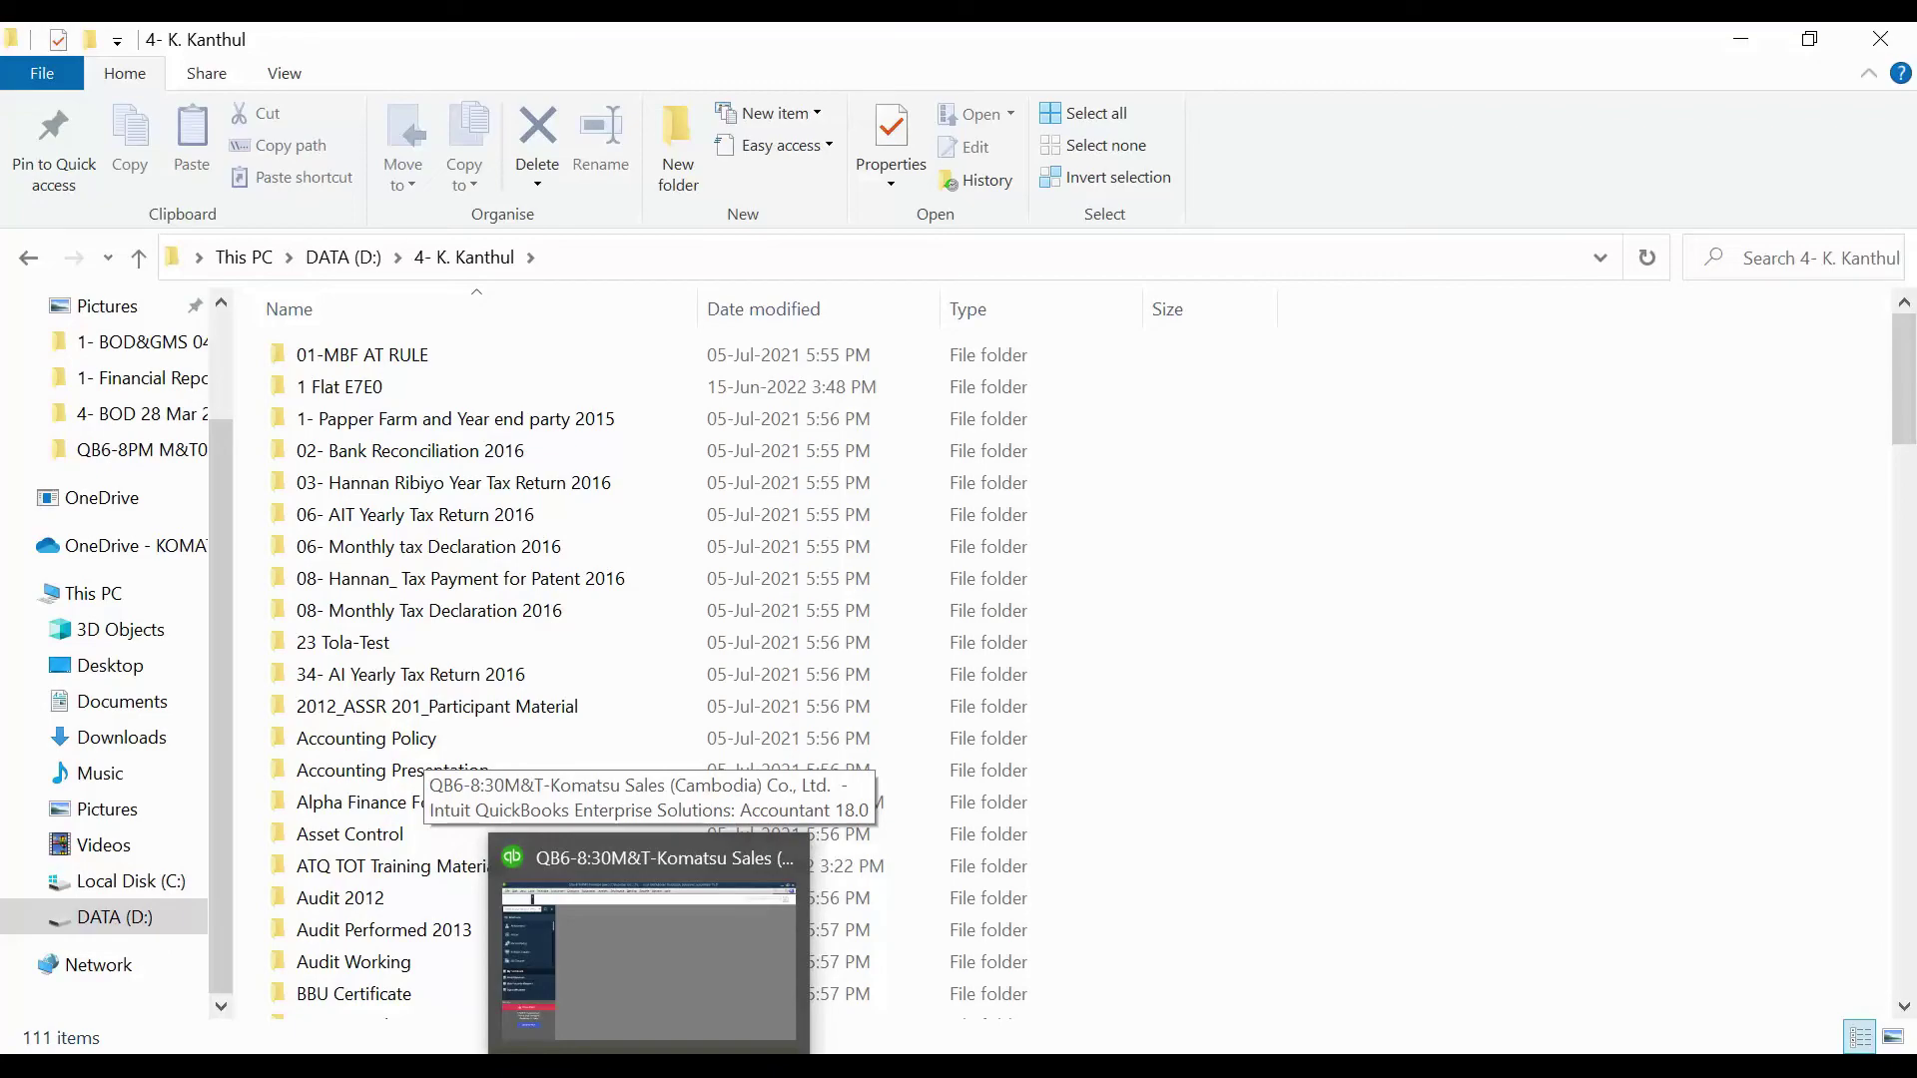
{"action": "left_click", "coordinate": [649, 959]}
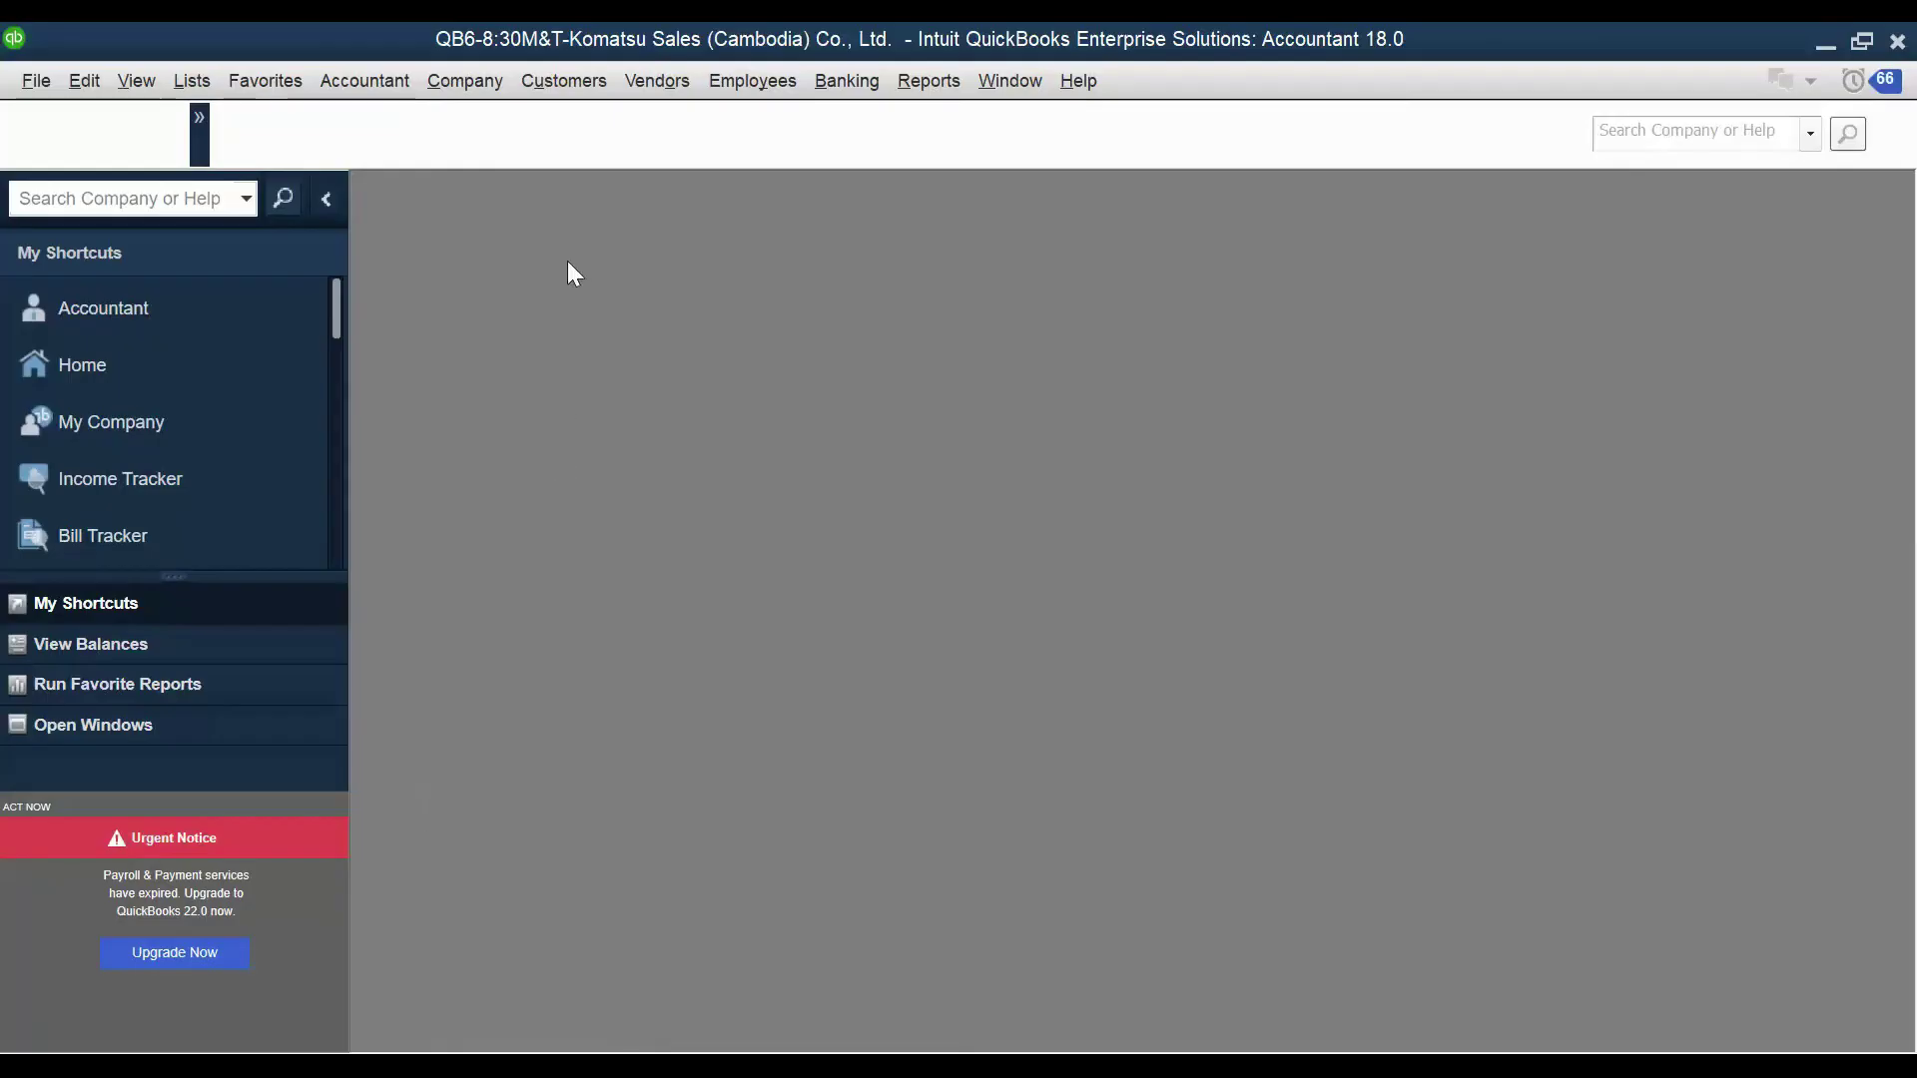
Open the Bill Tracker and look through the overdue and open vendor bills down to Linna Shop's credit.
{"action": "left_click", "coordinate": [638, 101]}
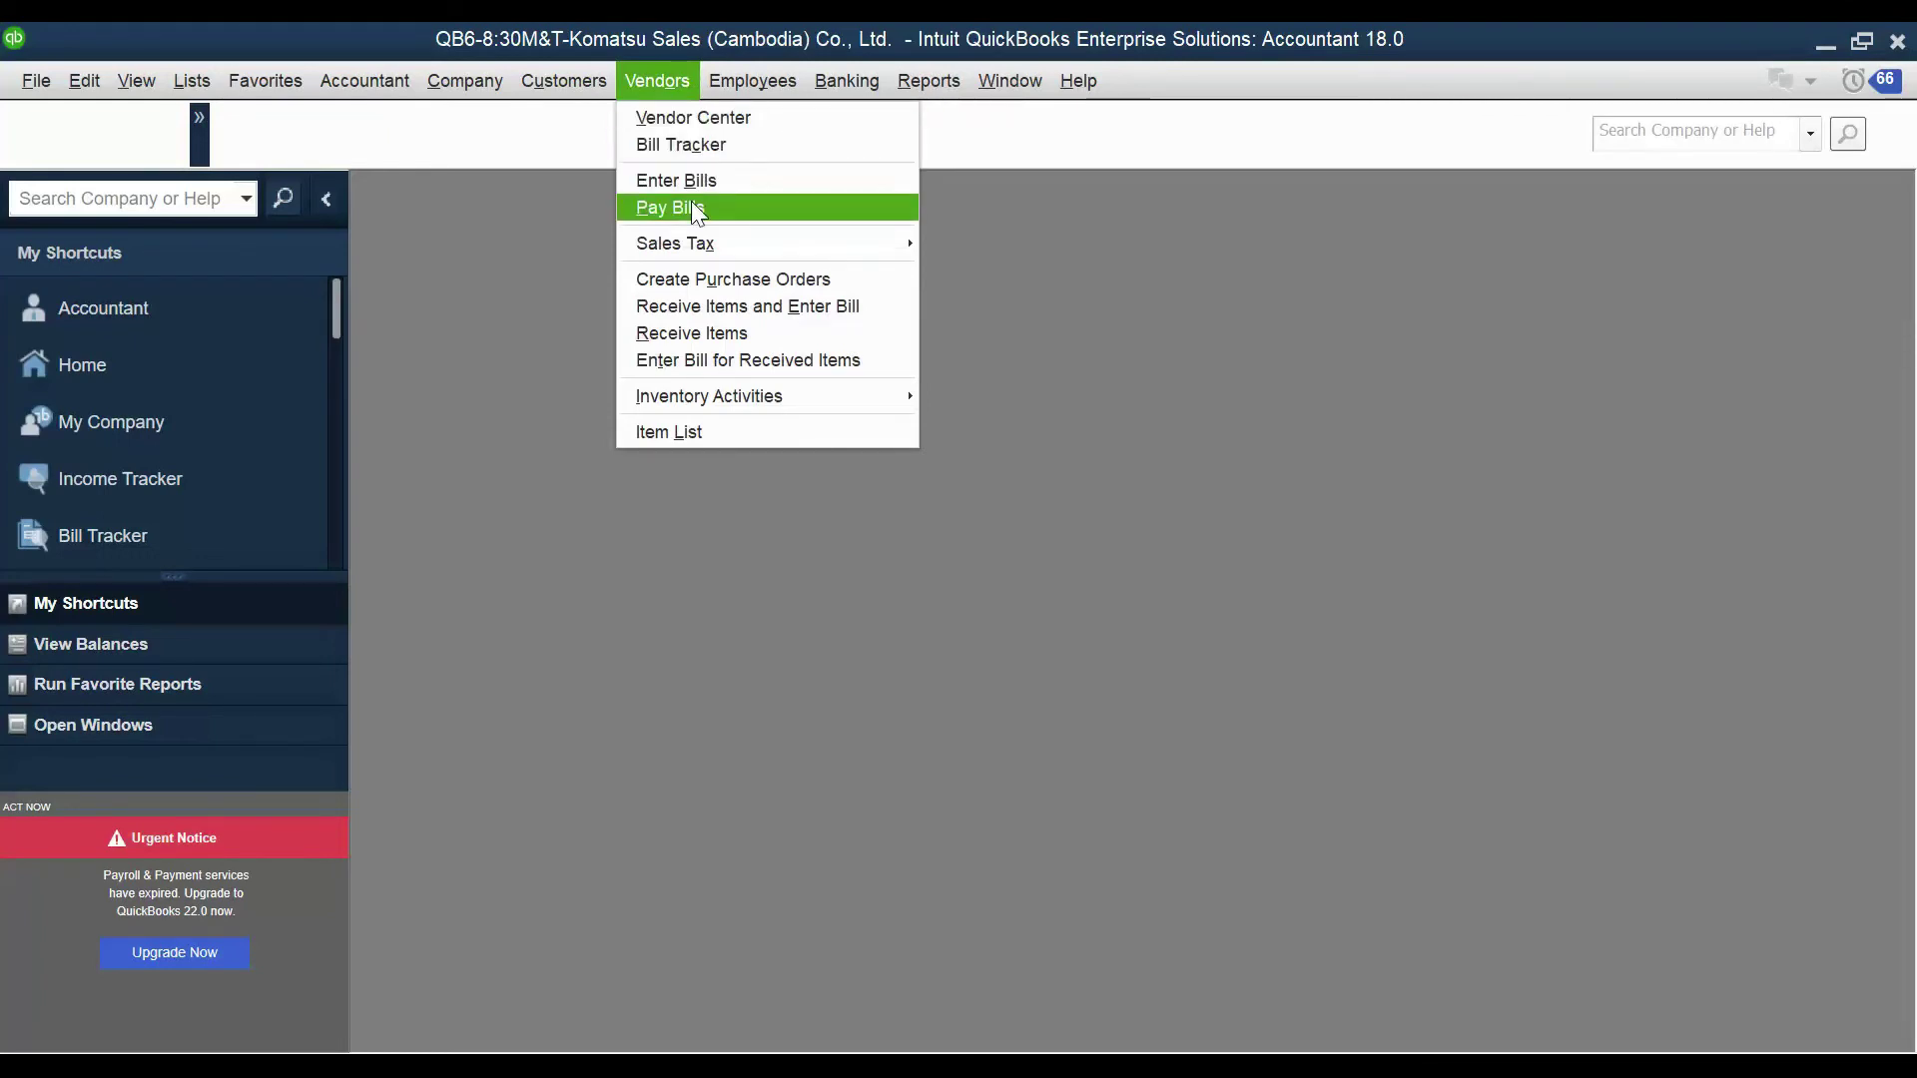
{"action": "left_click", "coordinate": [685, 150]}
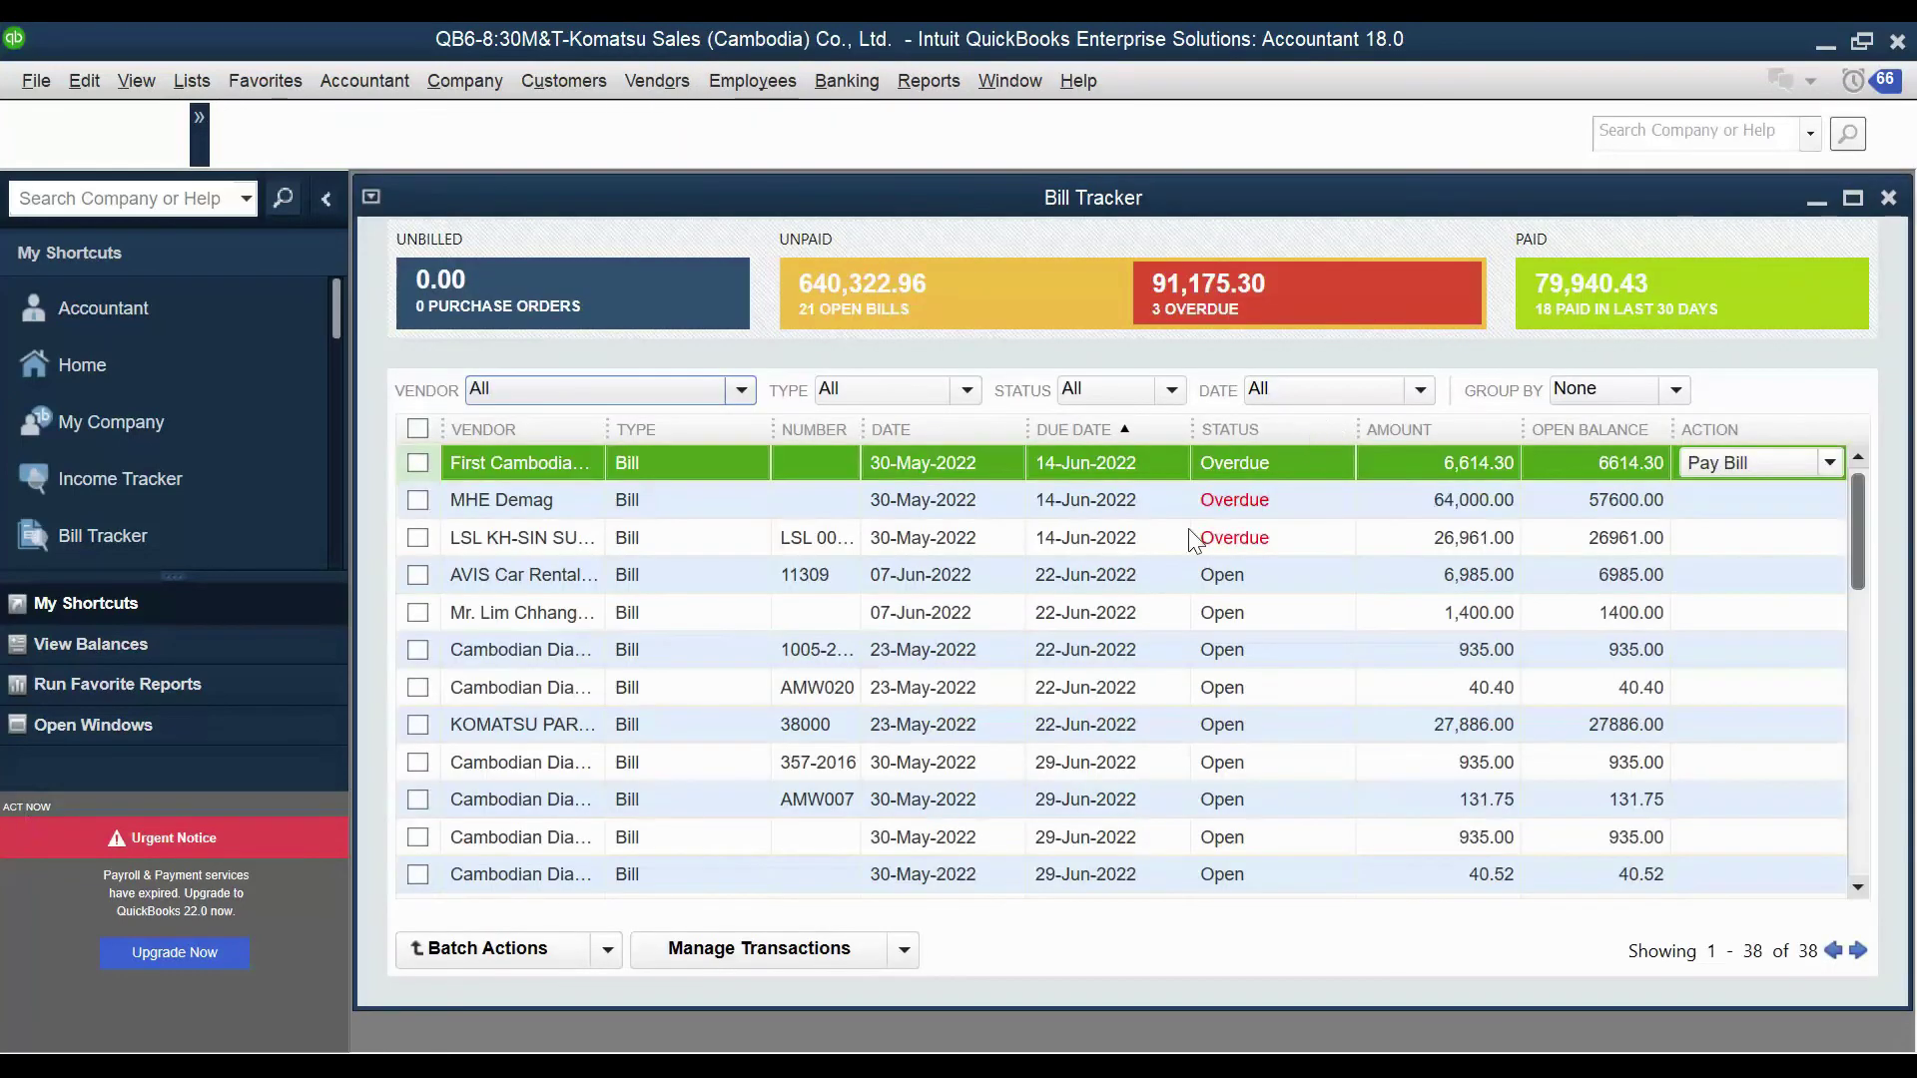
{"action": "left_click", "coordinate": [943, 612]}
{"action": "scroll", "coordinate": [1039, 654], "scroll_direction": "down", "scroll_amount": 1}
{"action": "scroll", "coordinate": [1039, 659], "scroll_direction": "up", "scroll_amount": 1}
{"action": "left_click", "coordinate": [1252, 574]}
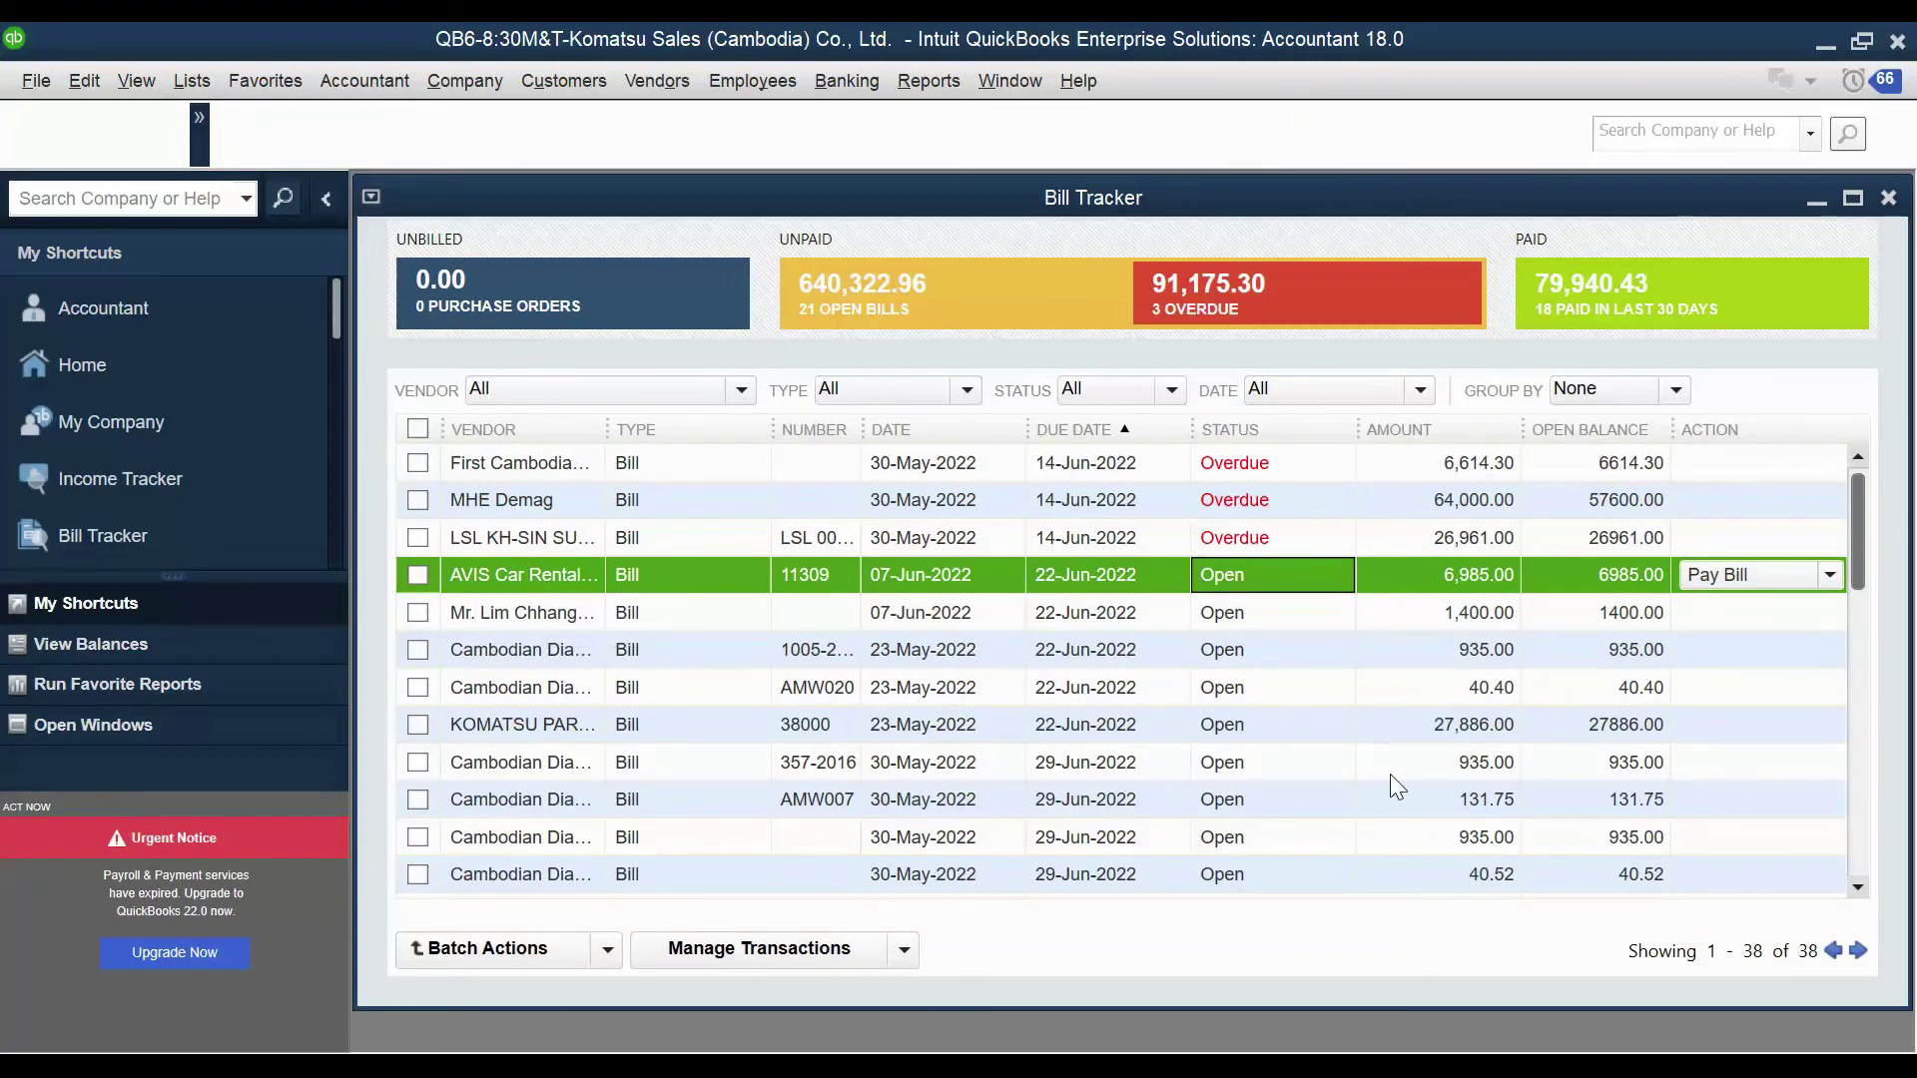
{"action": "scroll", "coordinate": [1363, 665], "scroll_direction": "down", "scroll_amount": 1}
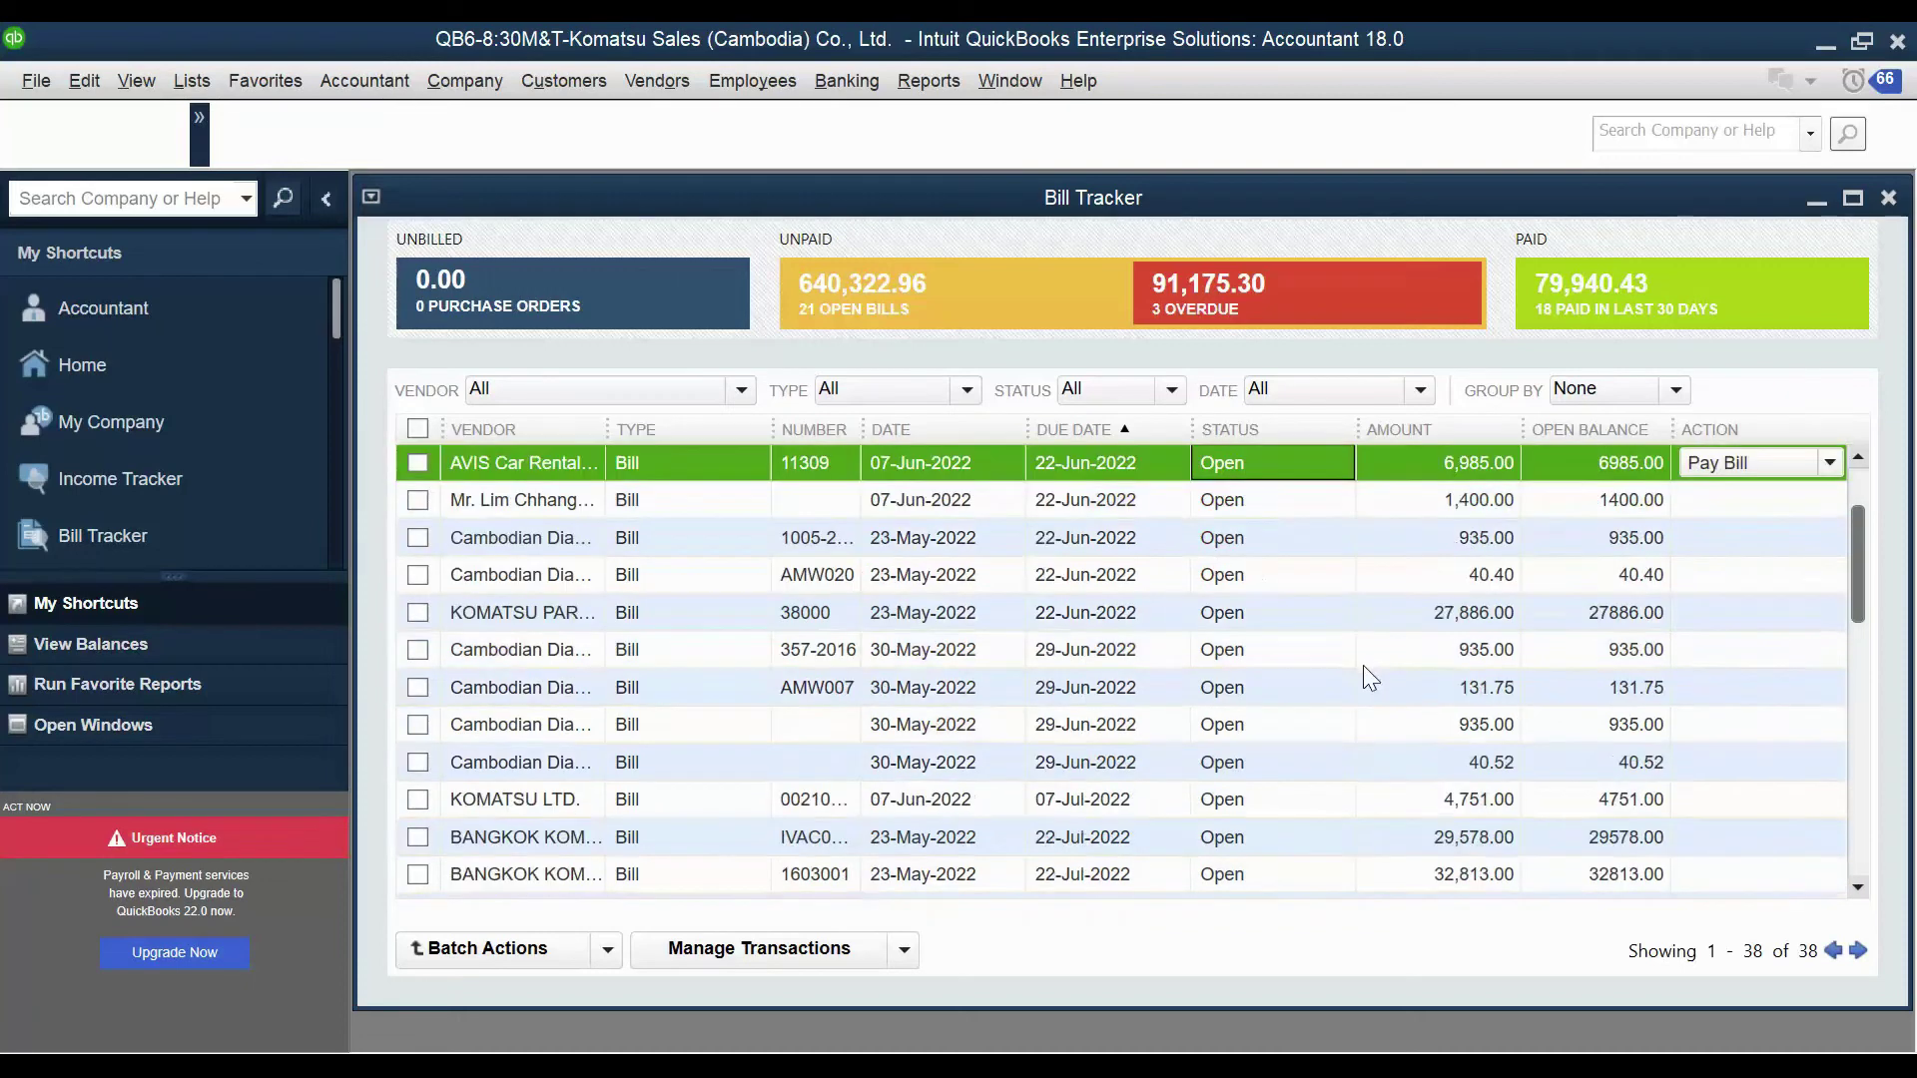
{"action": "scroll", "coordinate": [1363, 665], "scroll_direction": "down", "scroll_amount": 1}
{"action": "left_click", "coordinate": [1372, 693]}
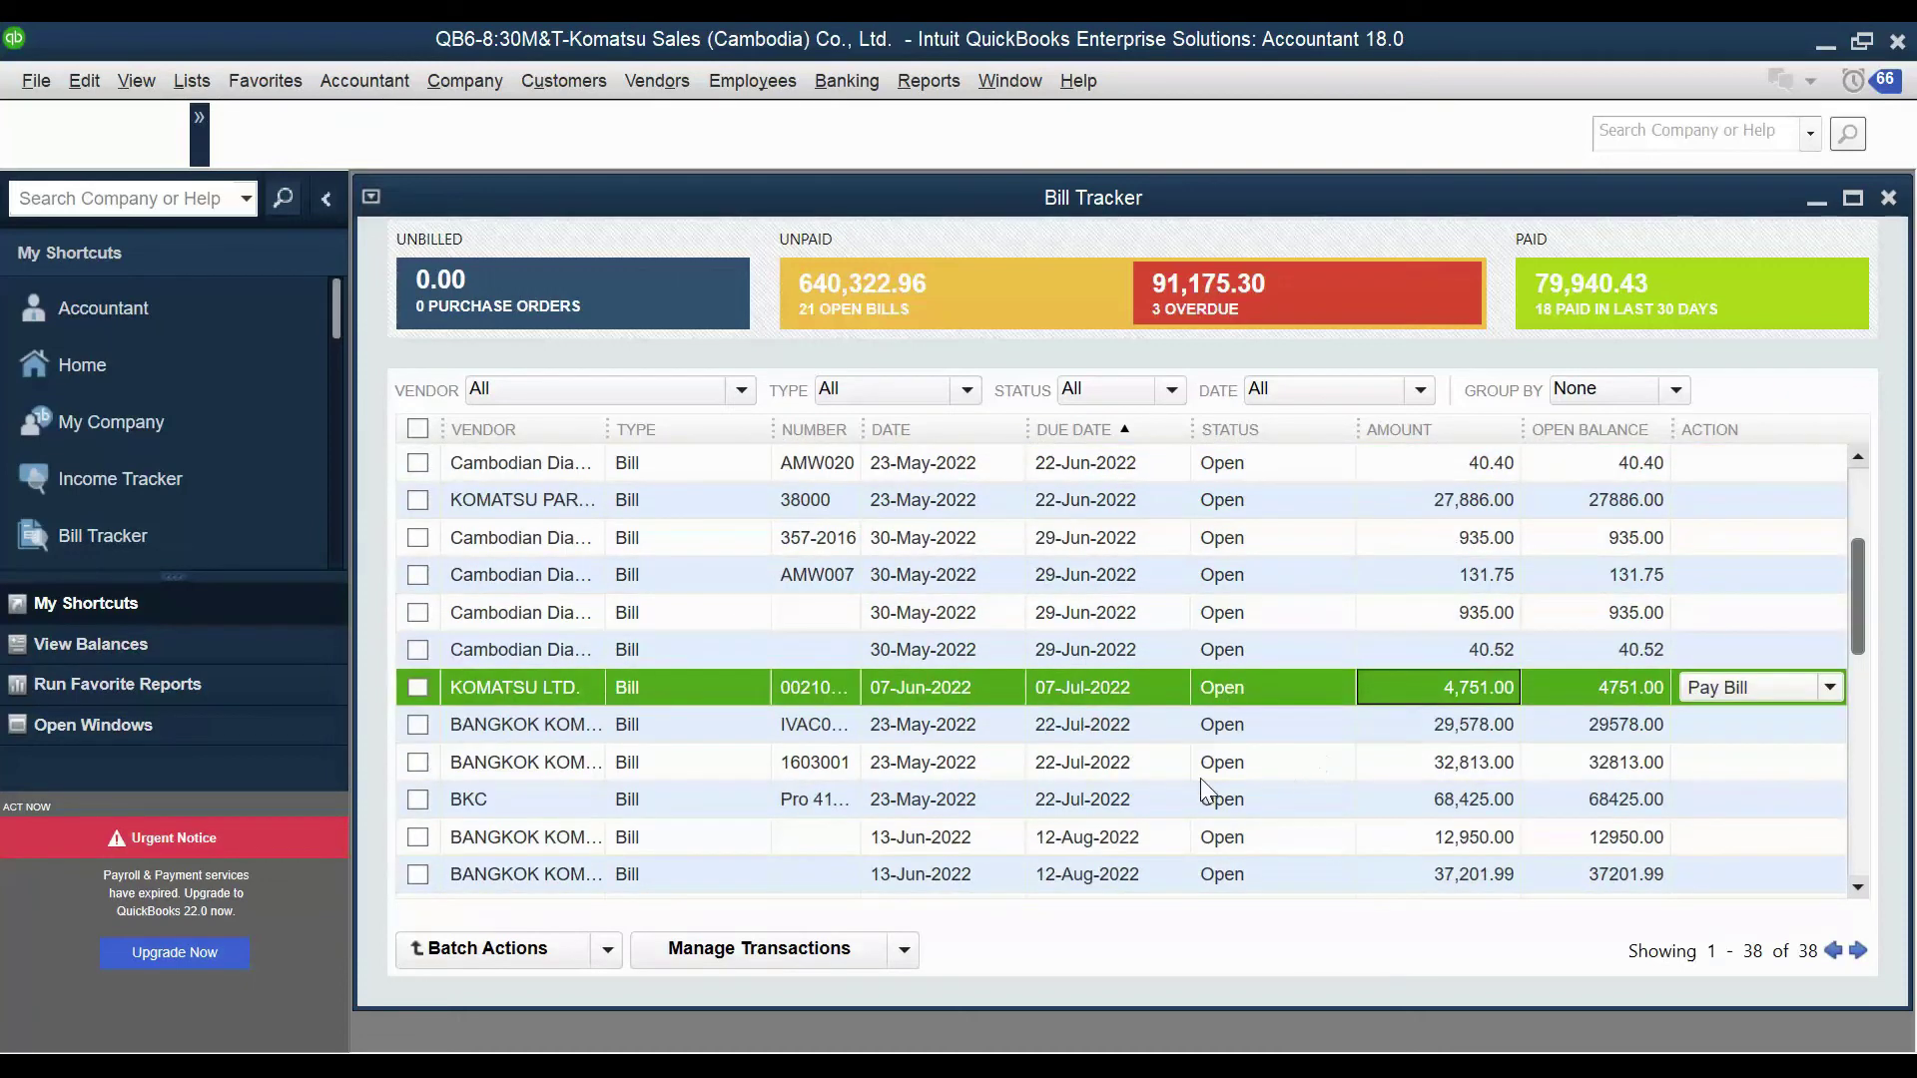
{"action": "left_click", "coordinate": [1266, 731]}
{"action": "scroll", "coordinate": [1284, 800], "scroll_direction": "down", "scroll_amount": 1}
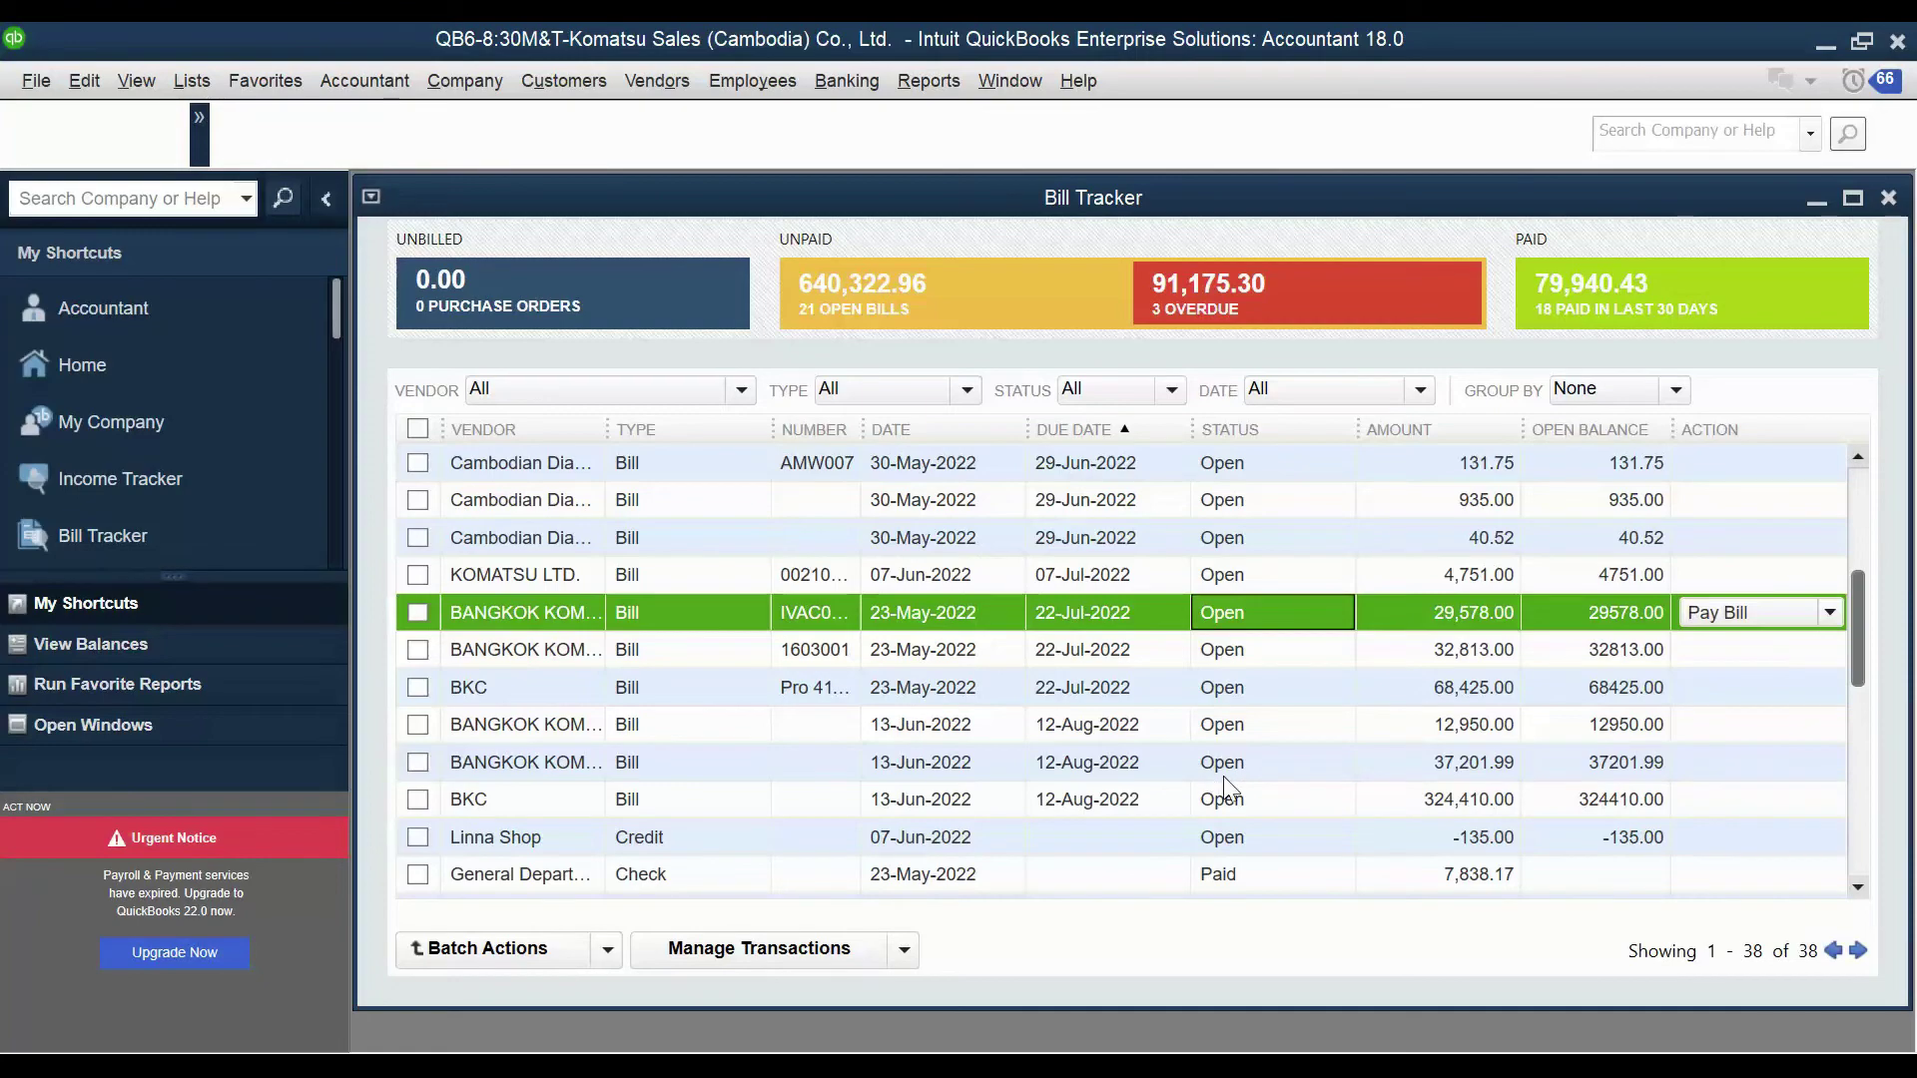
Open BANGKOK KOMATSU FORKLIFT's bill IVAC03/2016 maximized, check its item lines and its Bill/Credit option, and close it.
{"action": "double_click", "coordinate": [476, 614]}
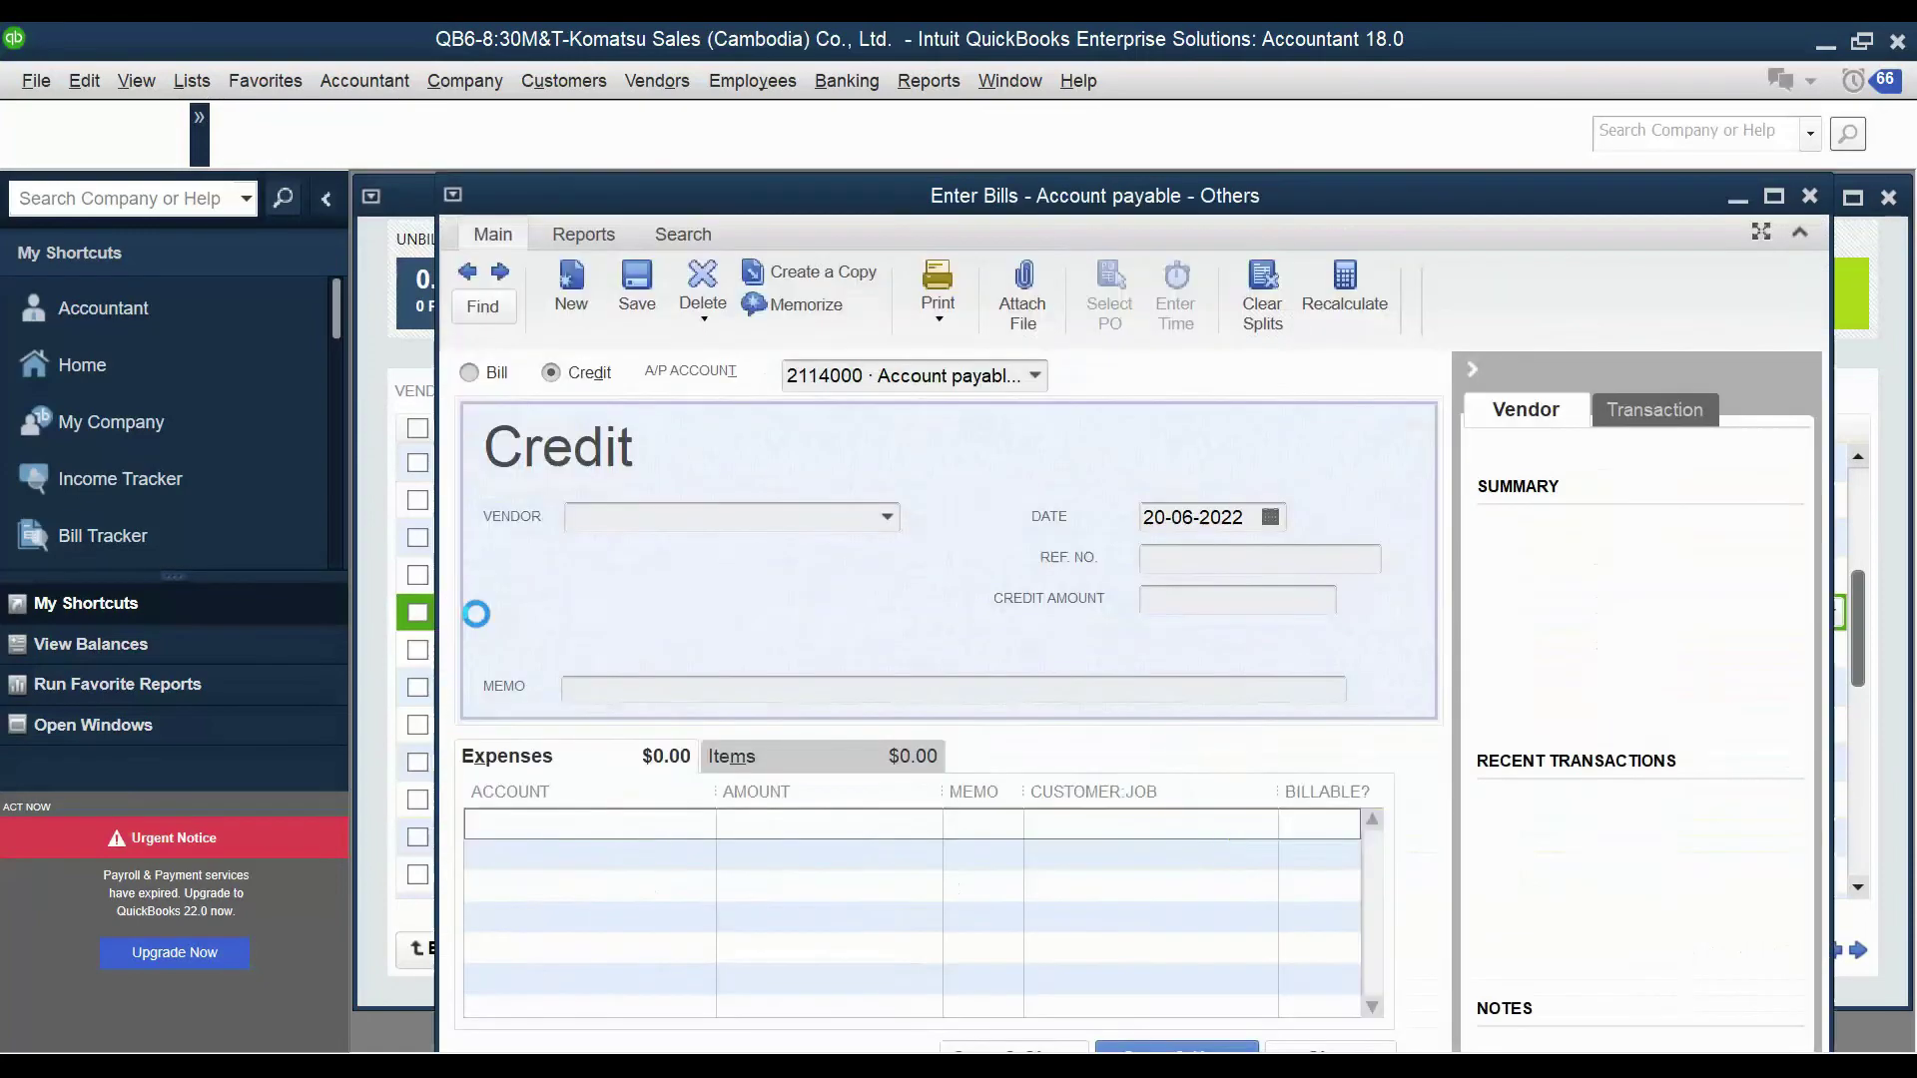
{"action": "left_click", "coordinate": [1775, 197]}
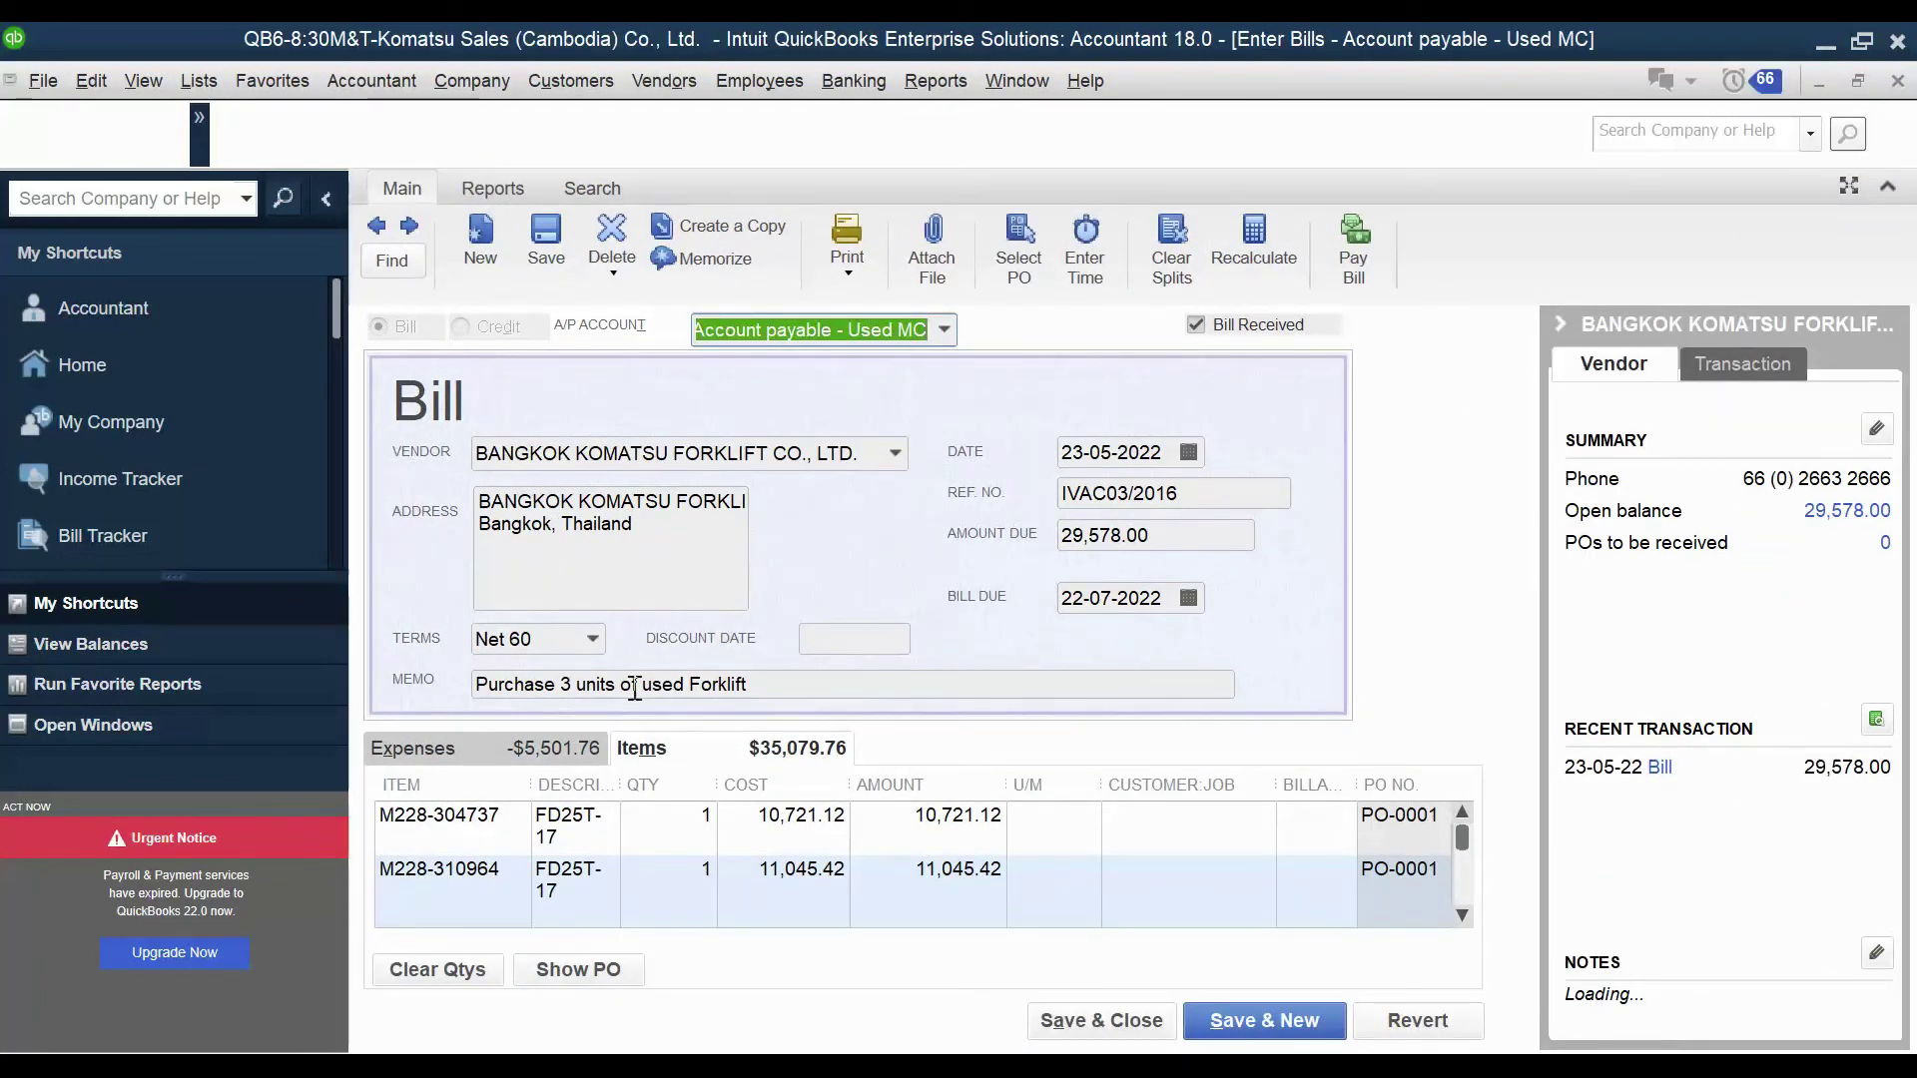
{"action": "left_click", "coordinate": [555, 746]}
{"action": "left_click", "coordinate": [715, 757]}
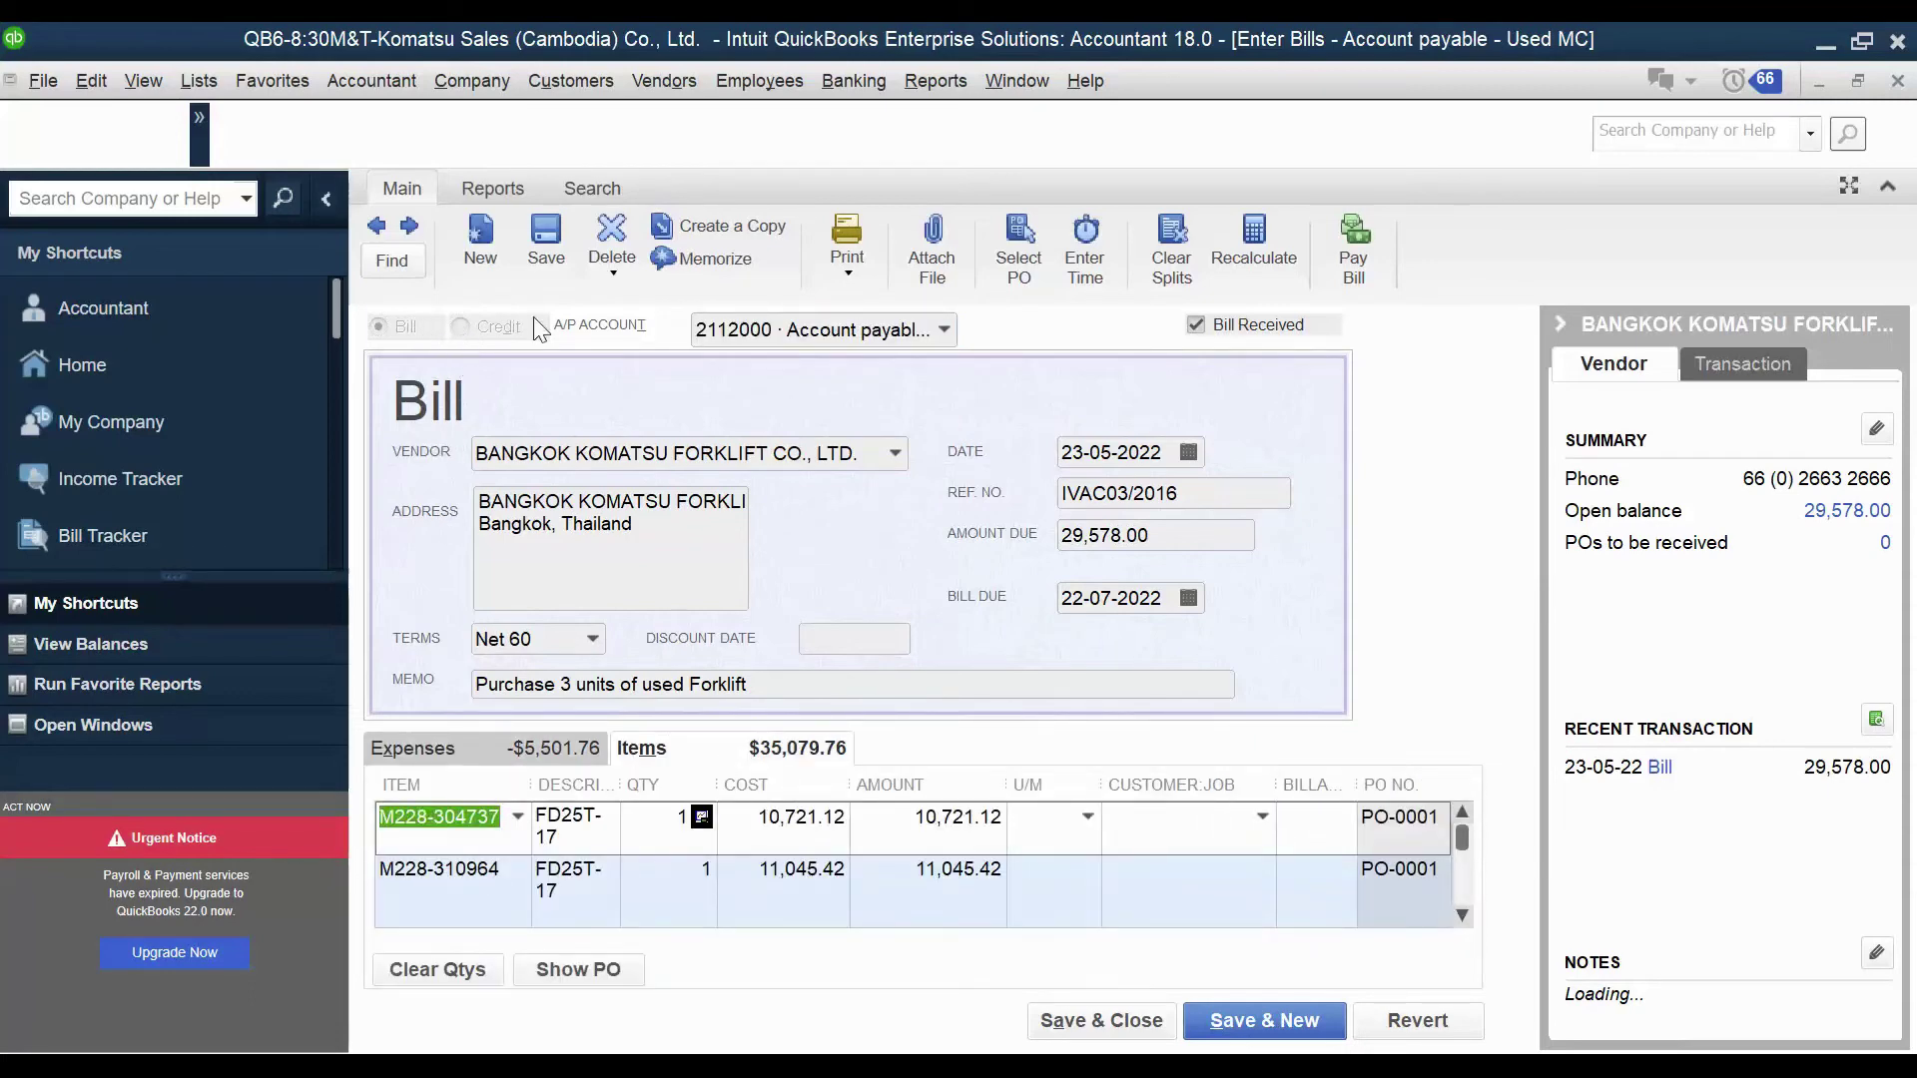
{"action": "left_click", "coordinate": [1898, 81]}
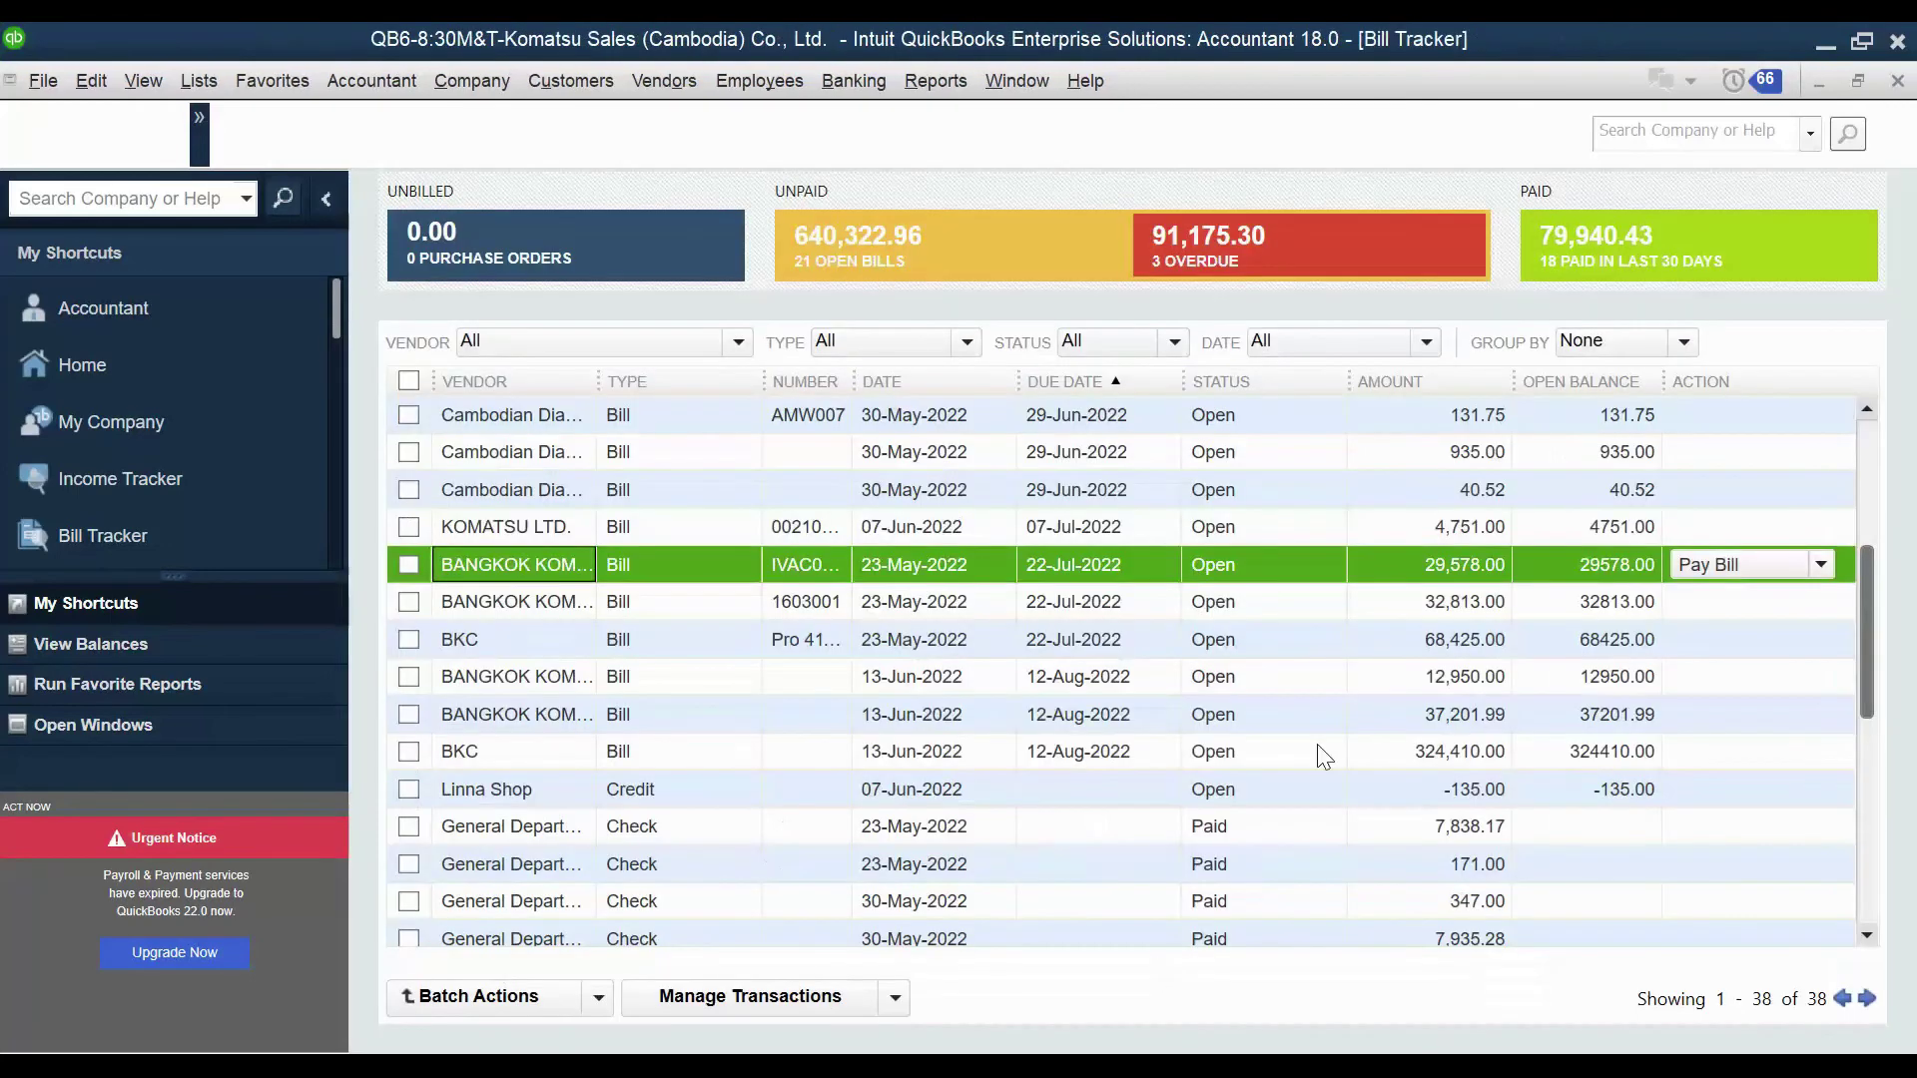
Look over the open bills again, then reopen bill IVAC03/2016 to review its expense and item lines and close it.
{"action": "scroll", "coordinate": [1578, 553], "scroll_direction": "up", "scroll_amount": 2}
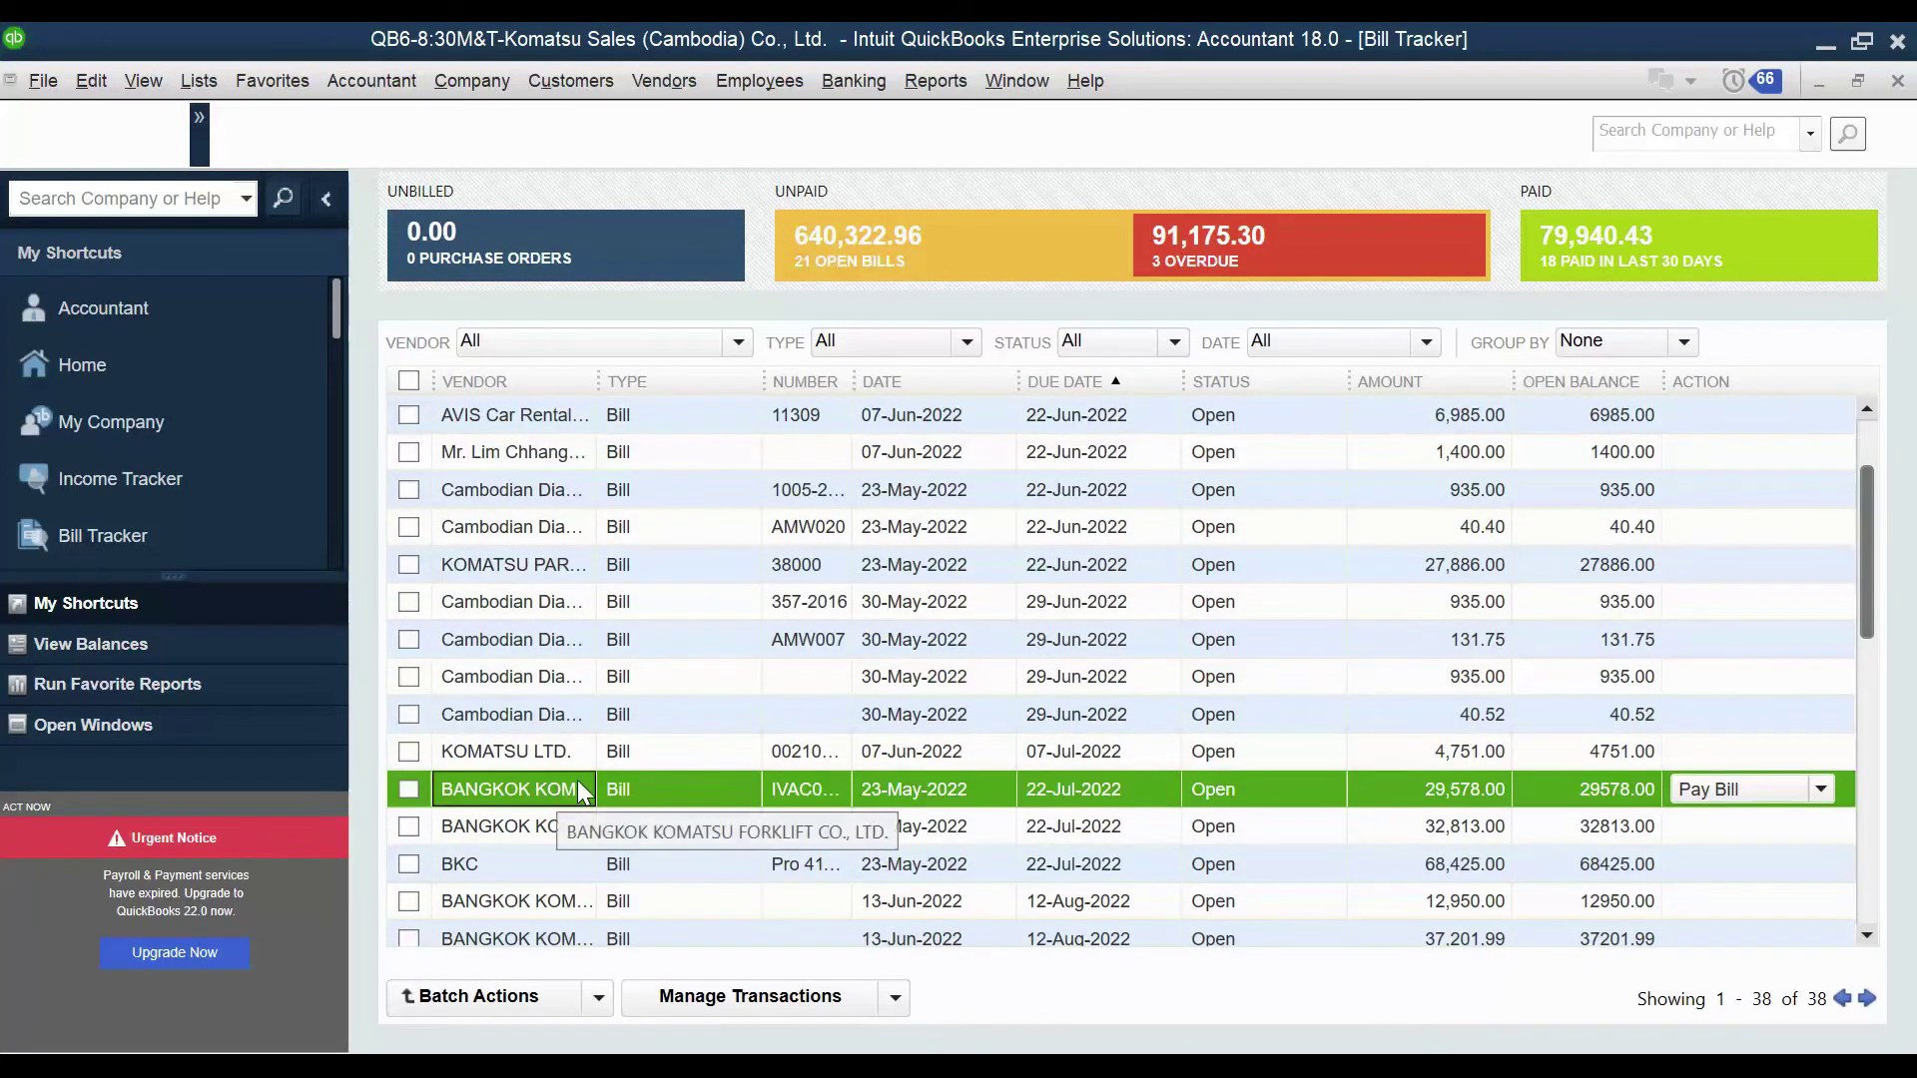
{"action": "scroll", "coordinate": [1441, 759], "scroll_direction": "down", "scroll_amount": 3}
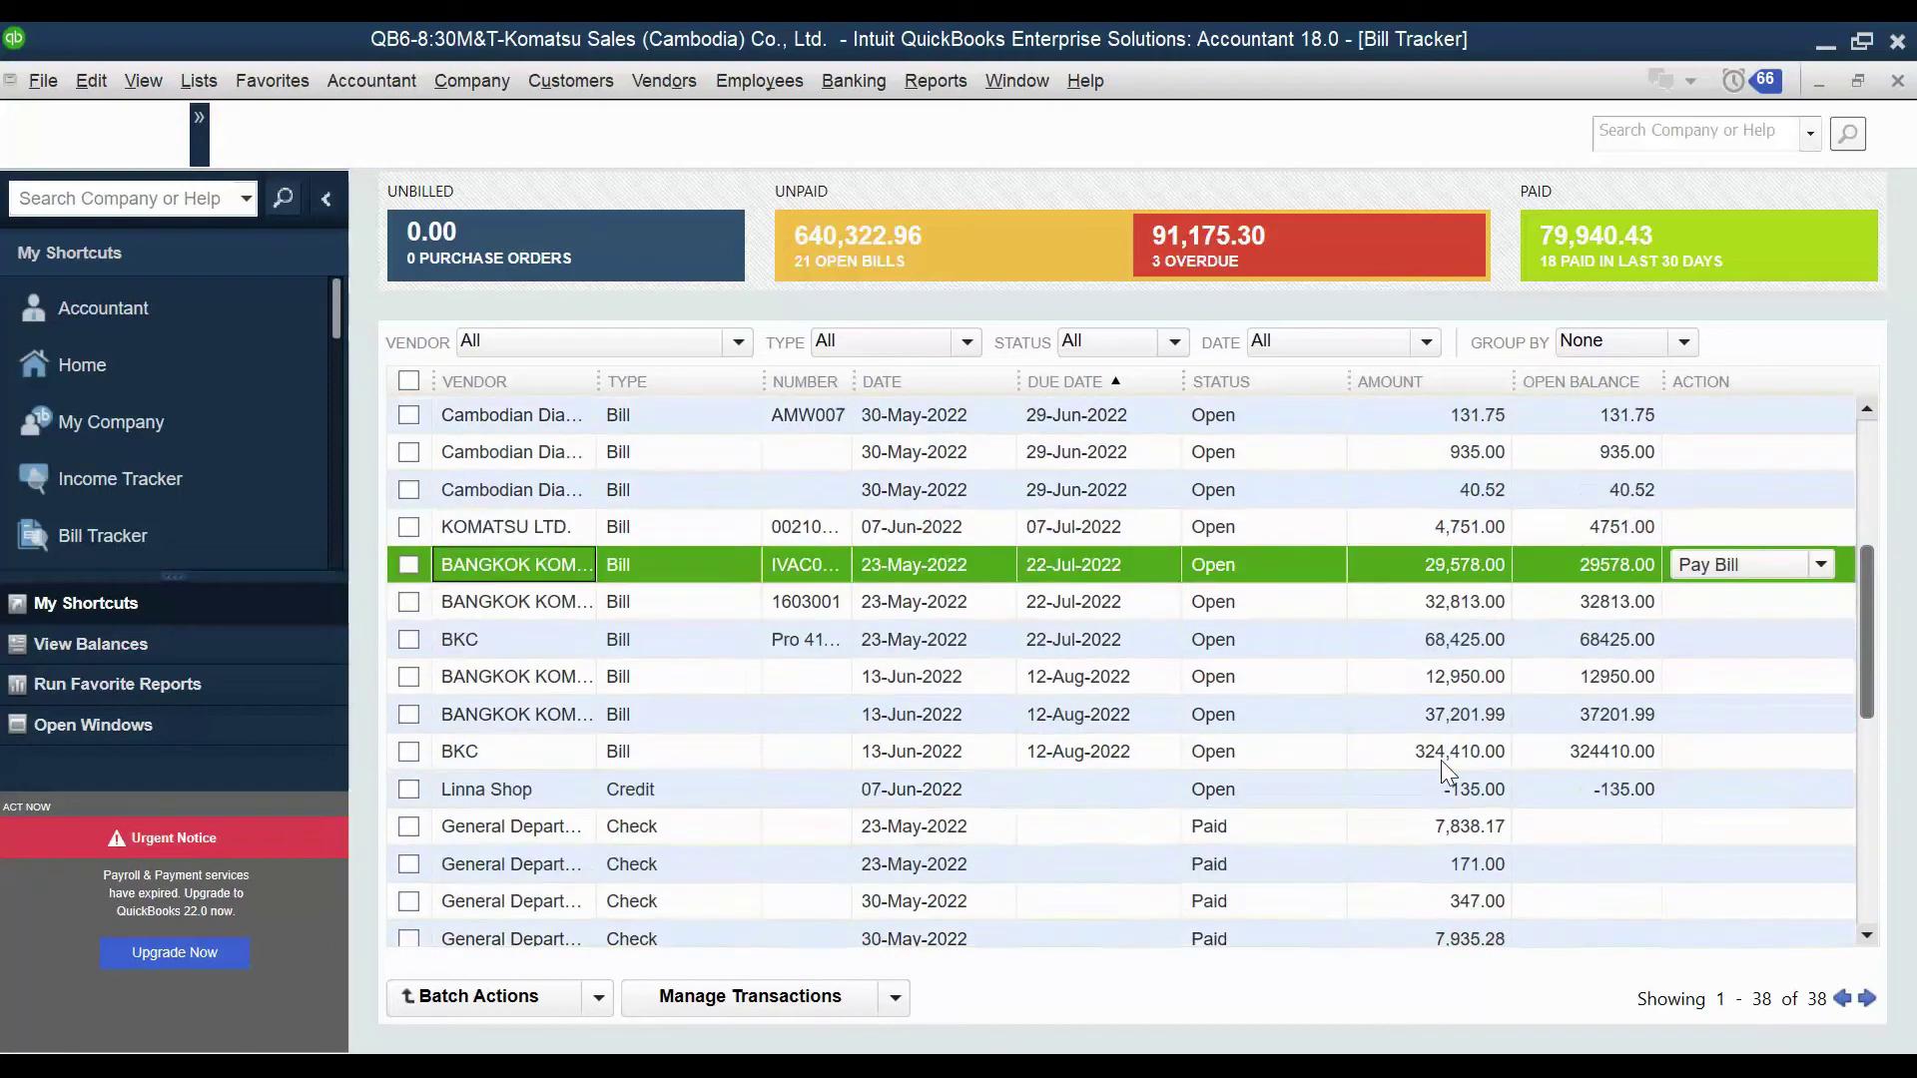
{"action": "scroll", "coordinate": [1585, 635], "scroll_direction": "up", "scroll_amount": 1}
{"action": "scroll", "coordinate": [917, 596], "scroll_direction": "up", "scroll_amount": 1}
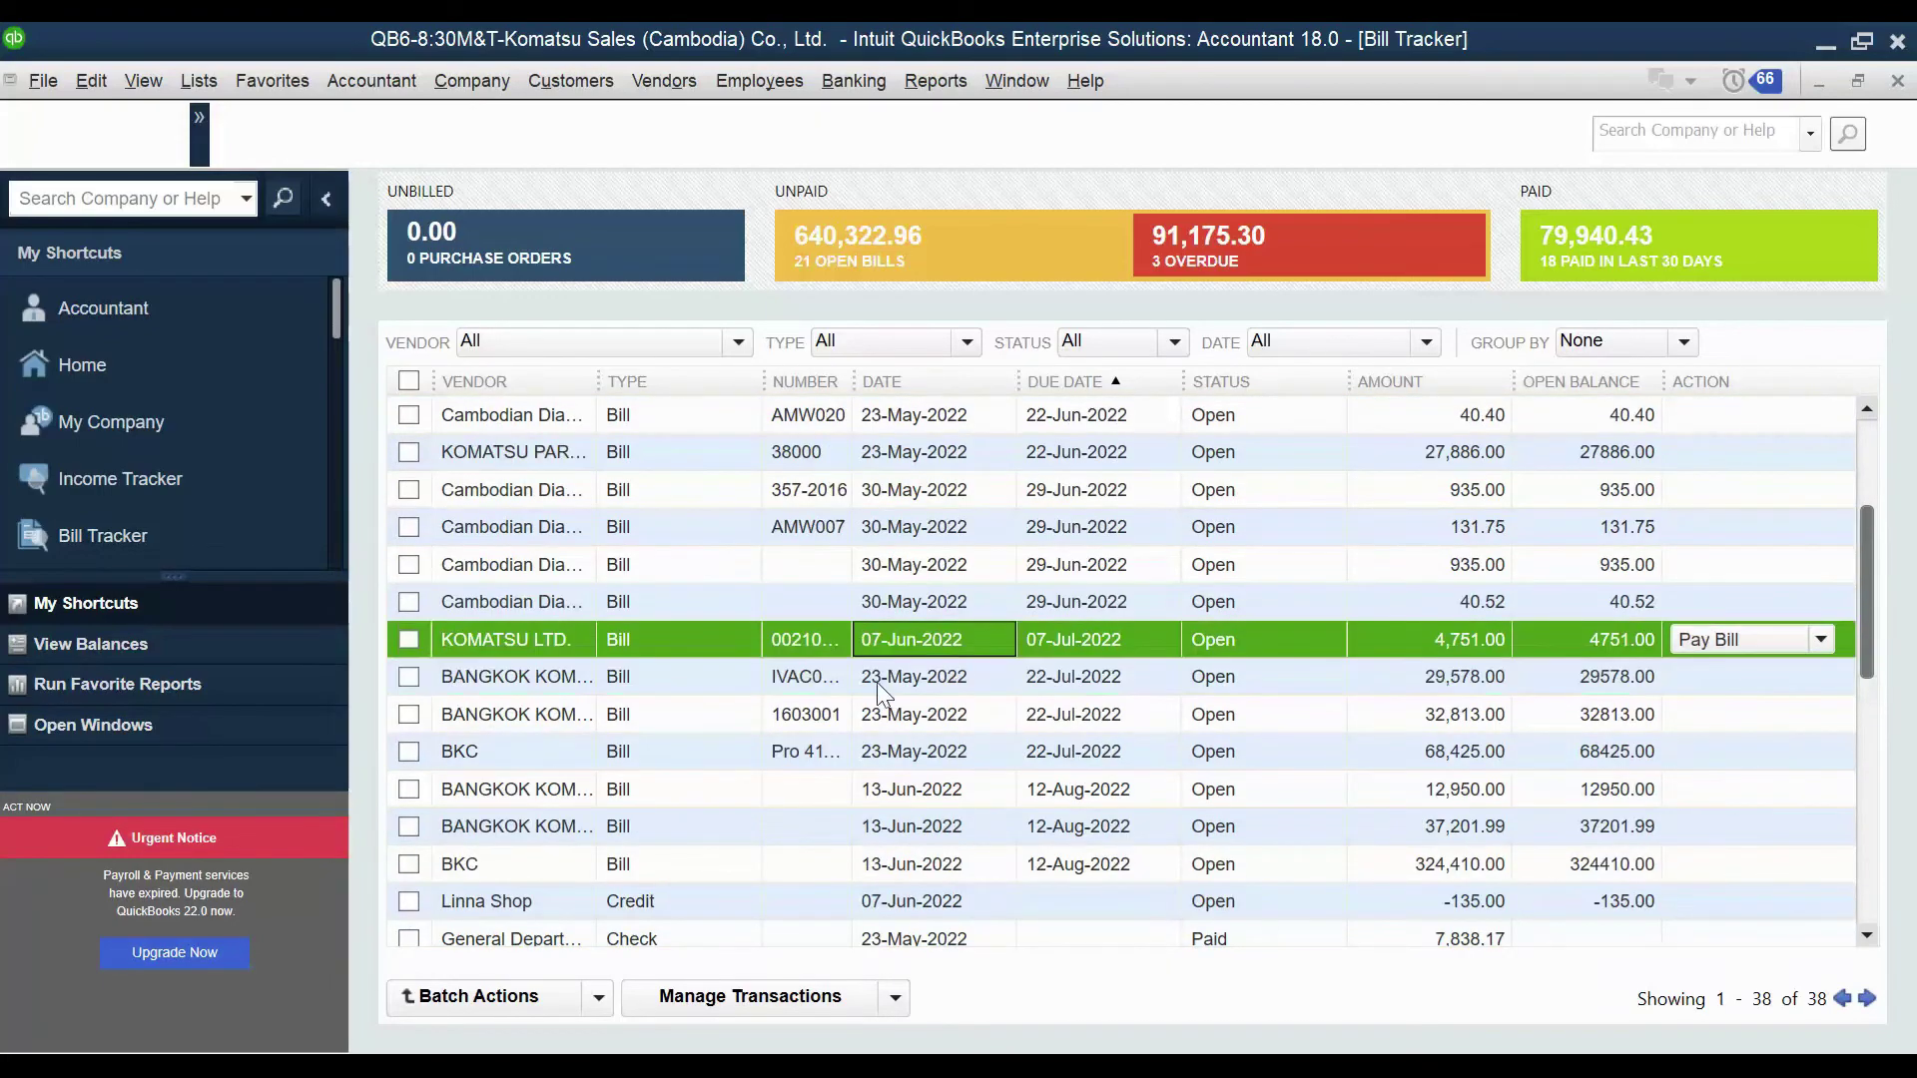
{"action": "double_click", "coordinate": [533, 679]}
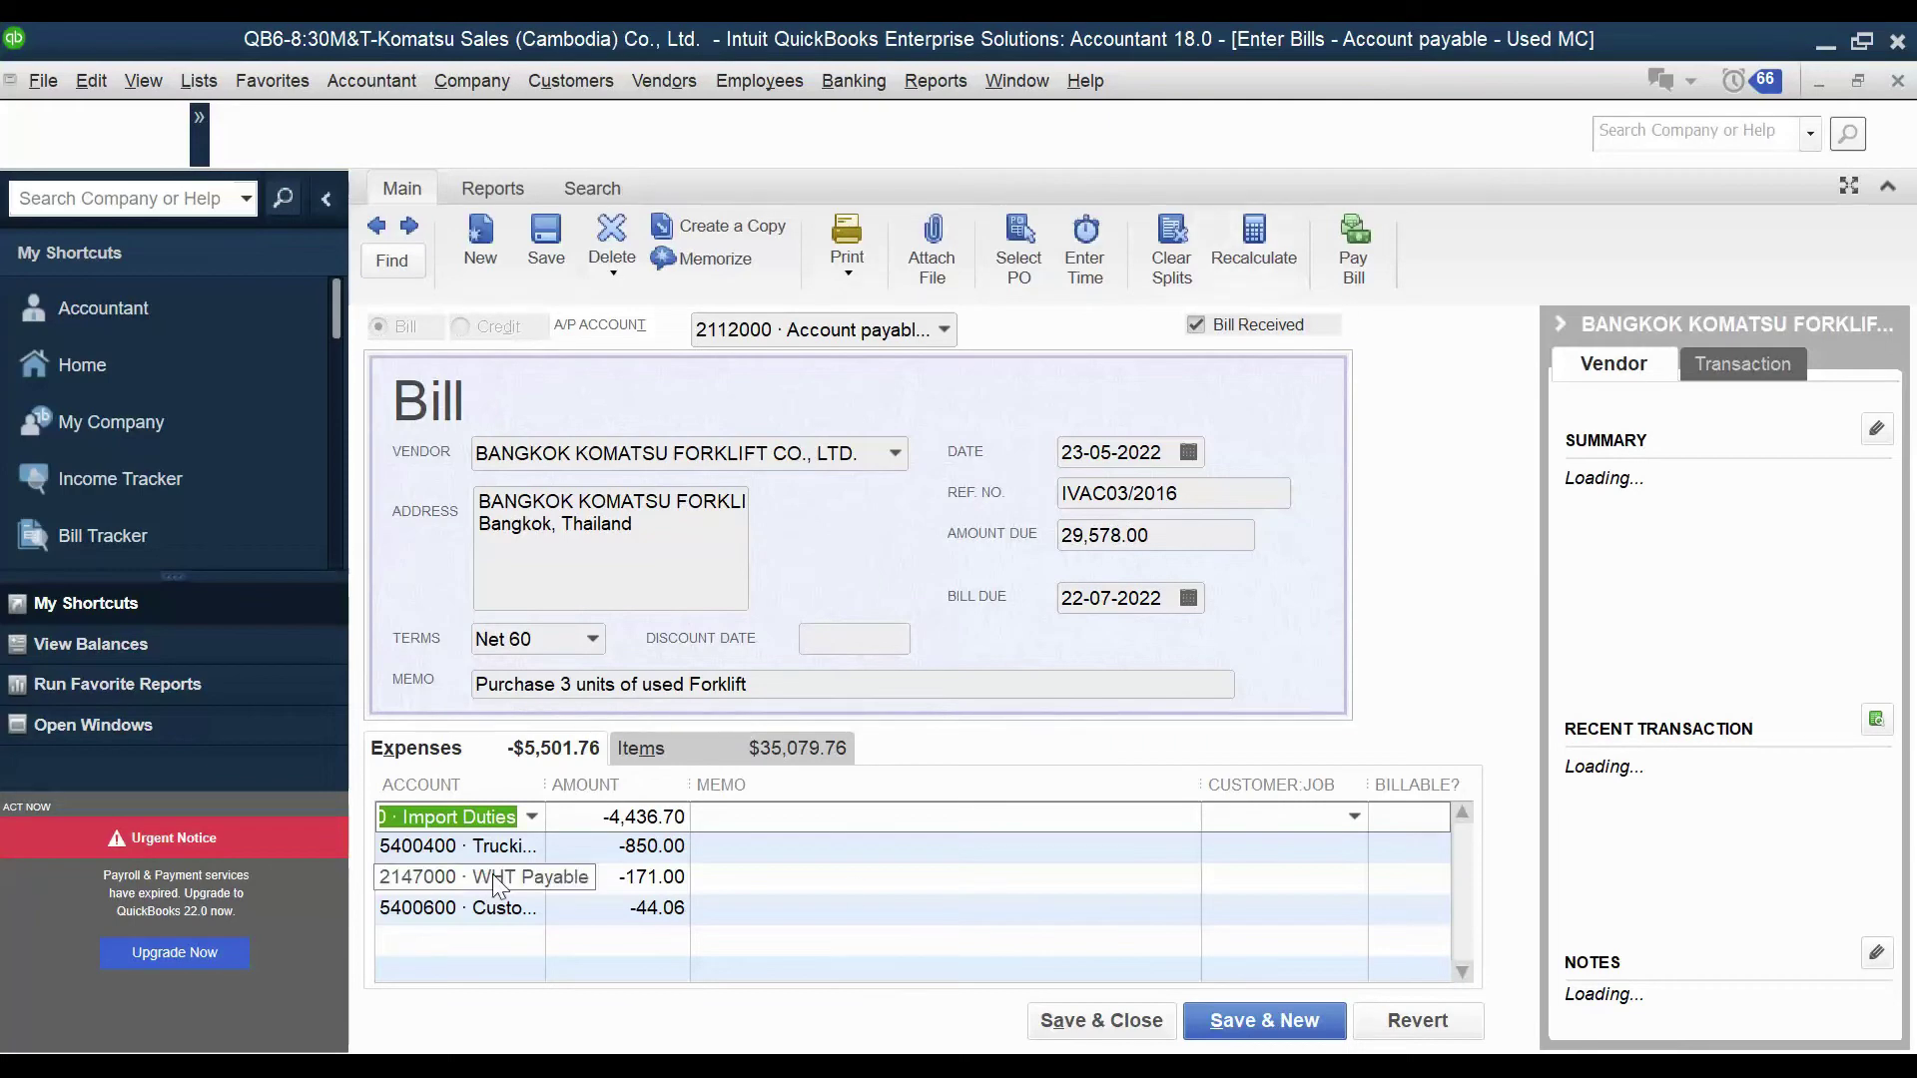
{"action": "left_click", "coordinate": [733, 751]}
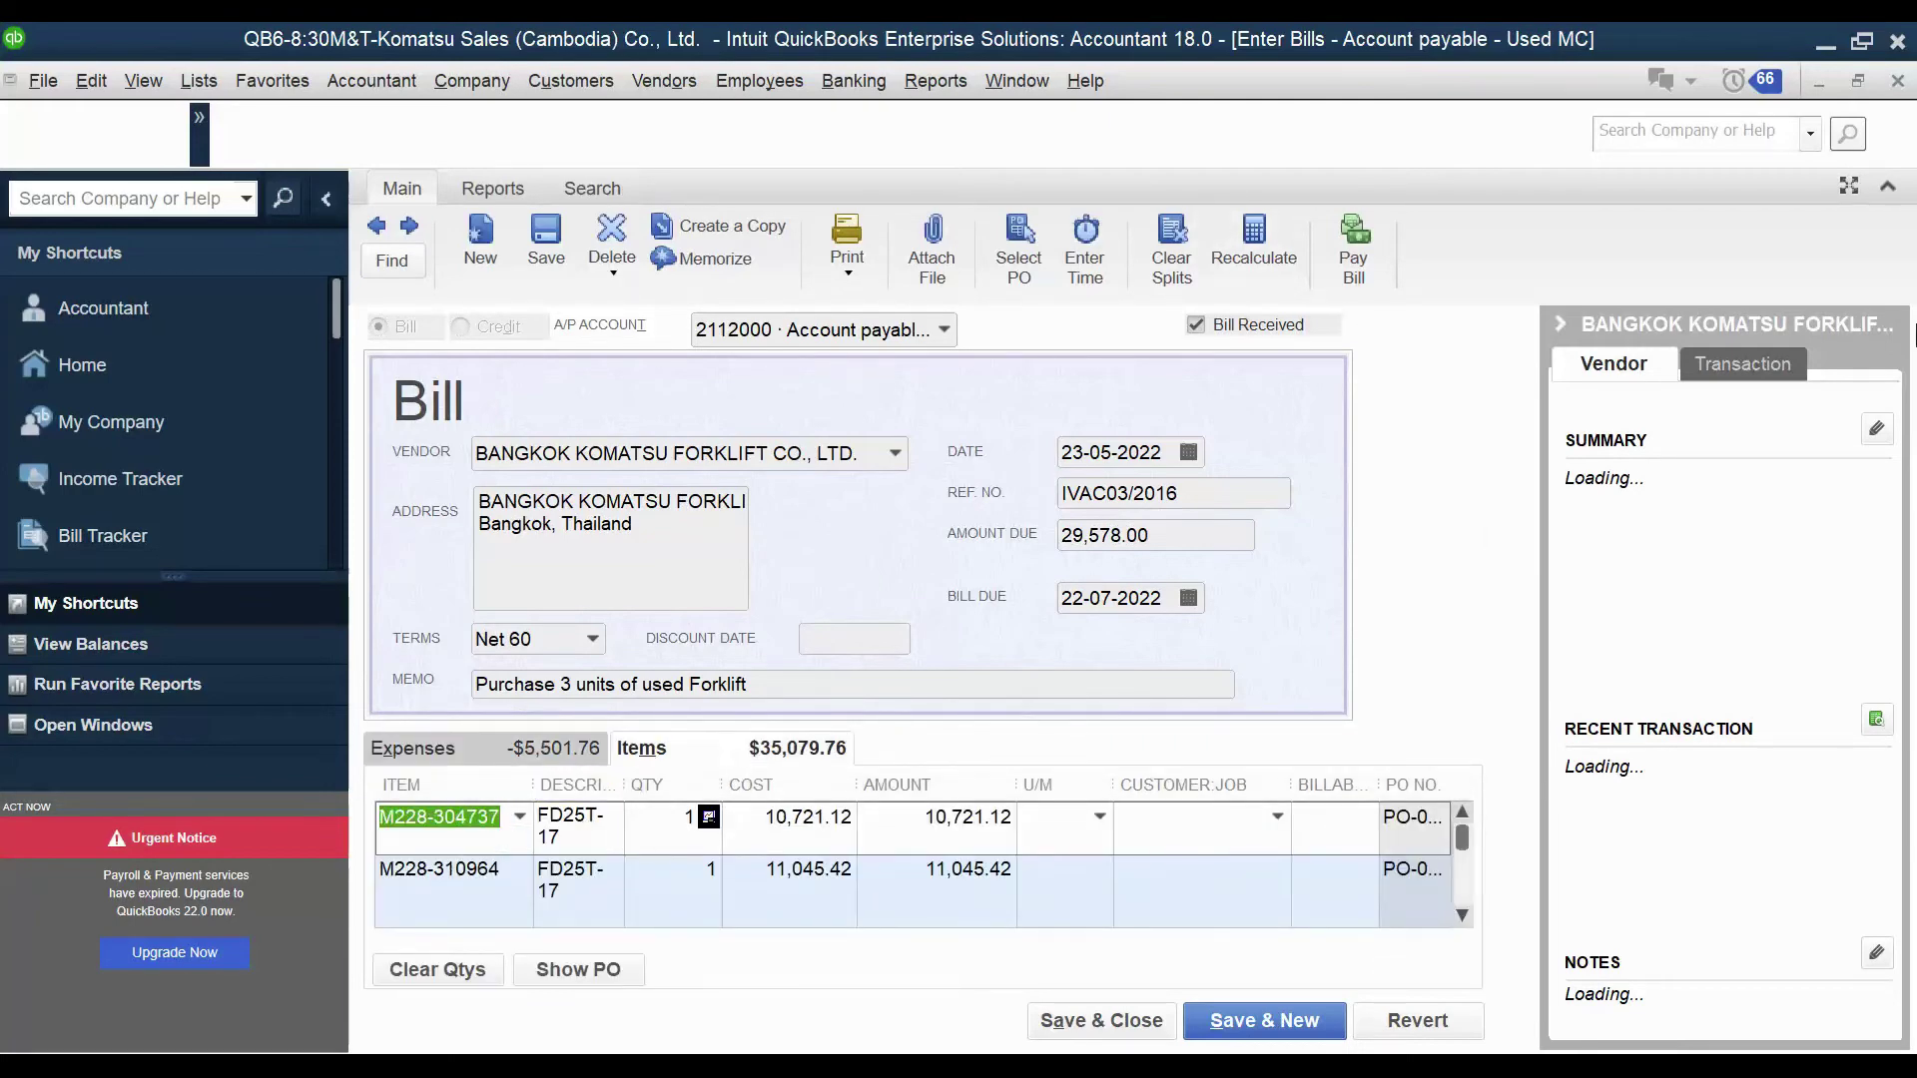
{"action": "key", "text": "alt+a"}
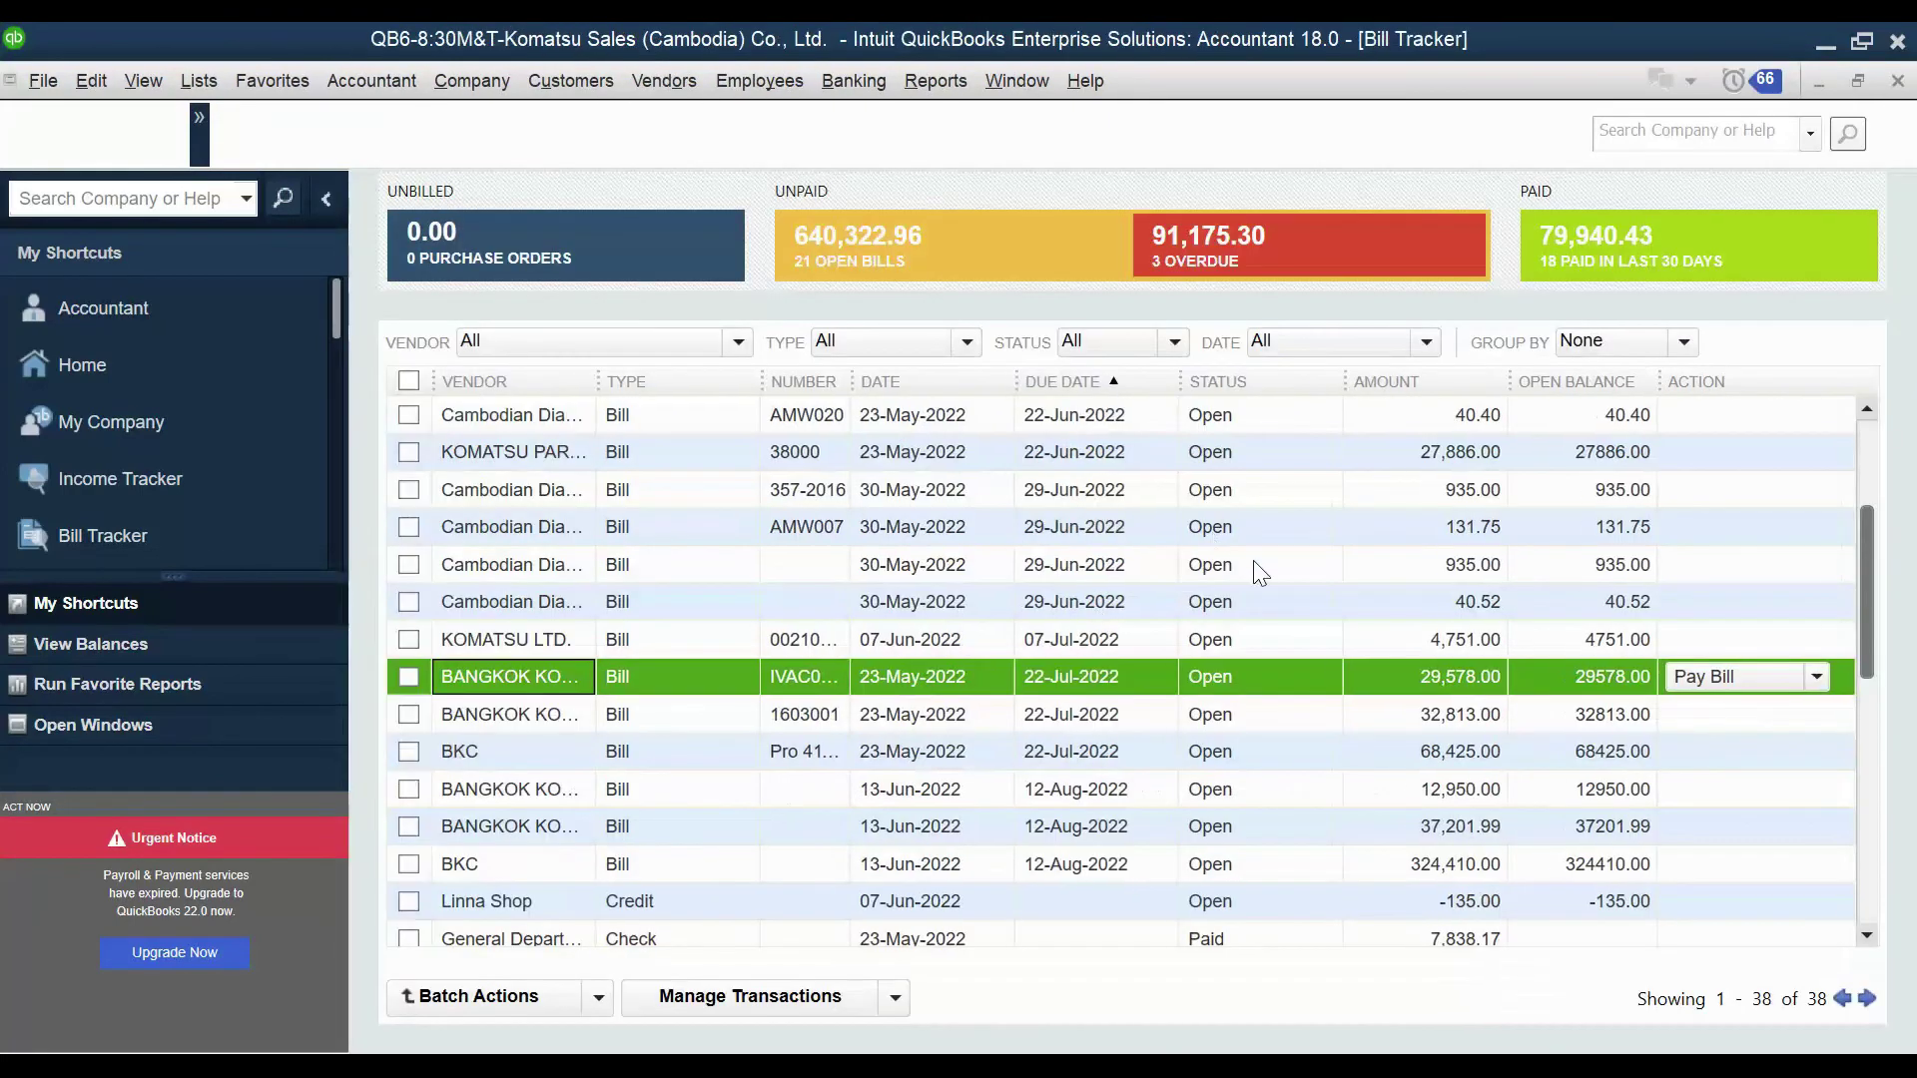
Open KOMATSU PARTS ASIA's bill 38000, examine its expenses, item lines and Bill/Credit option, and close it unchanged.
{"action": "double_click", "coordinate": [1459, 565]}
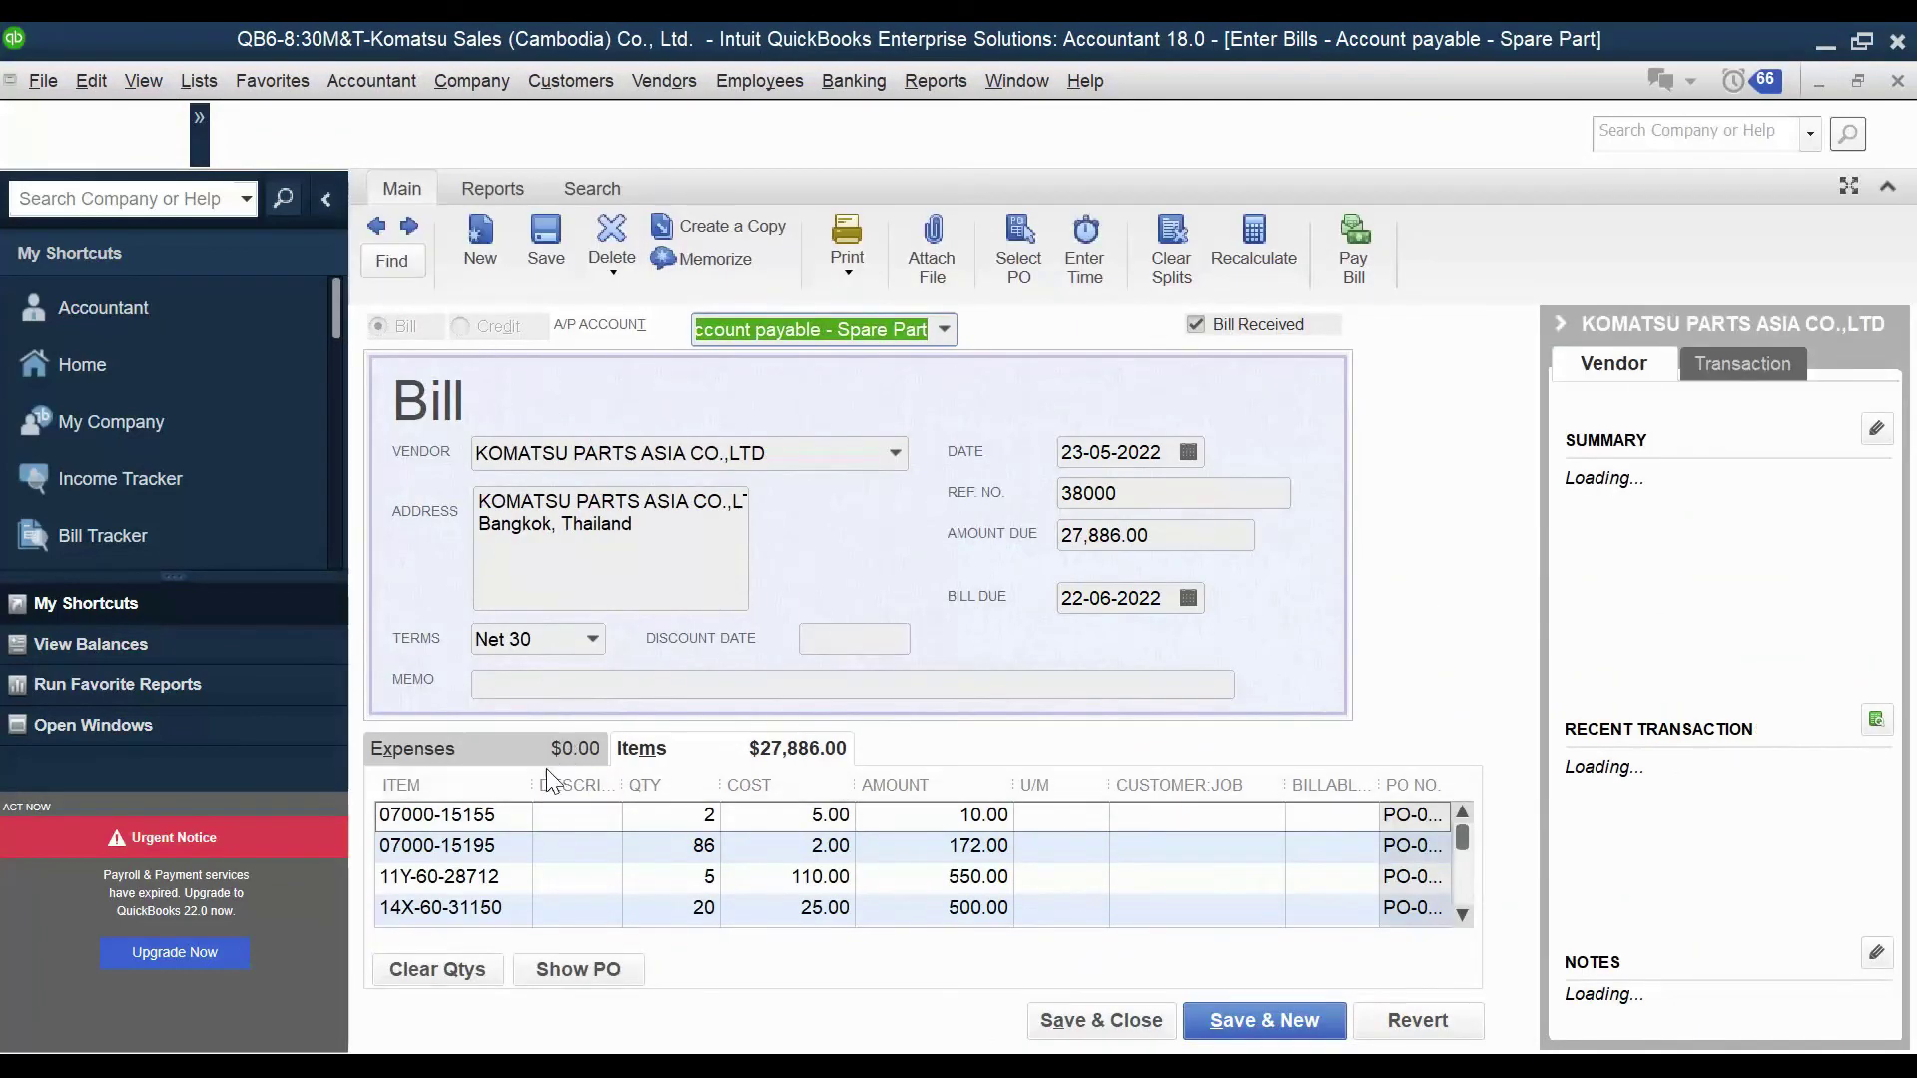
{"action": "left_click", "coordinate": [736, 848]}
{"action": "left_click", "coordinate": [556, 743]}
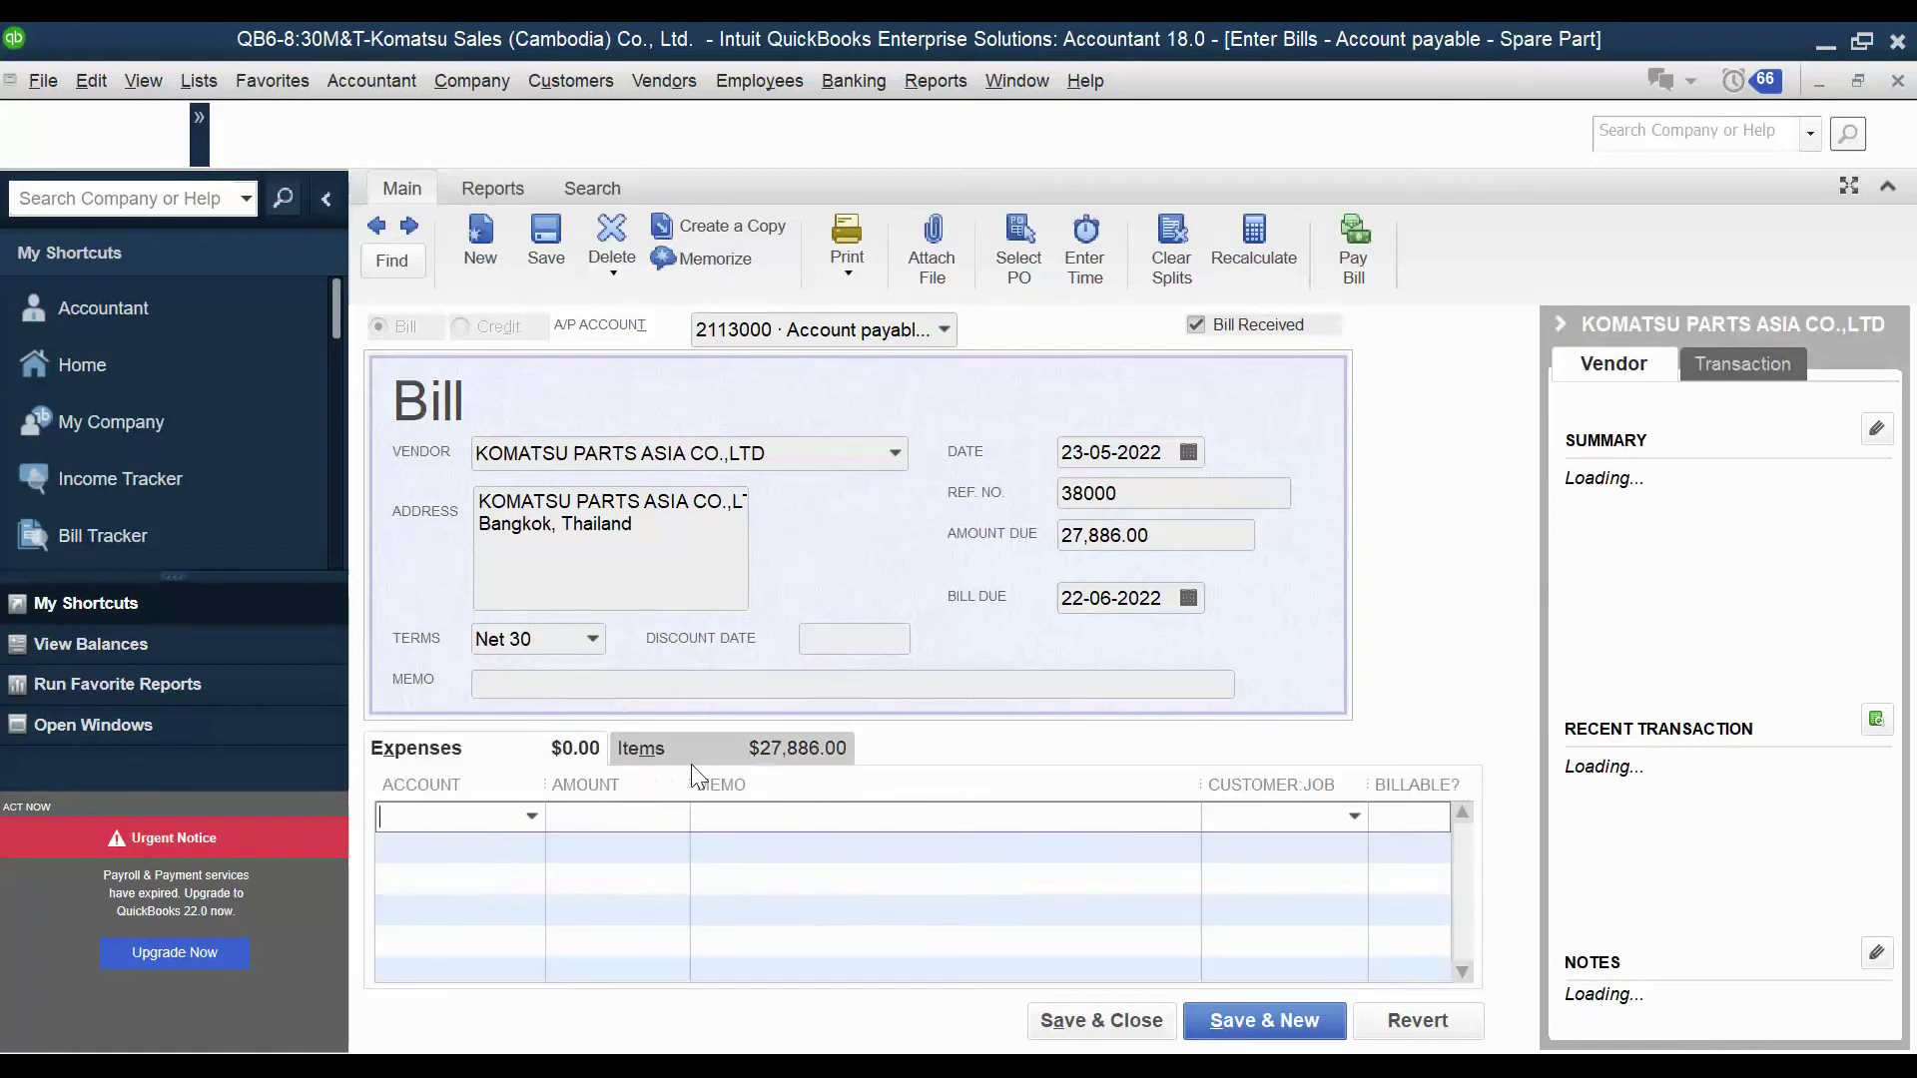
{"action": "left_click", "coordinate": [681, 755]}
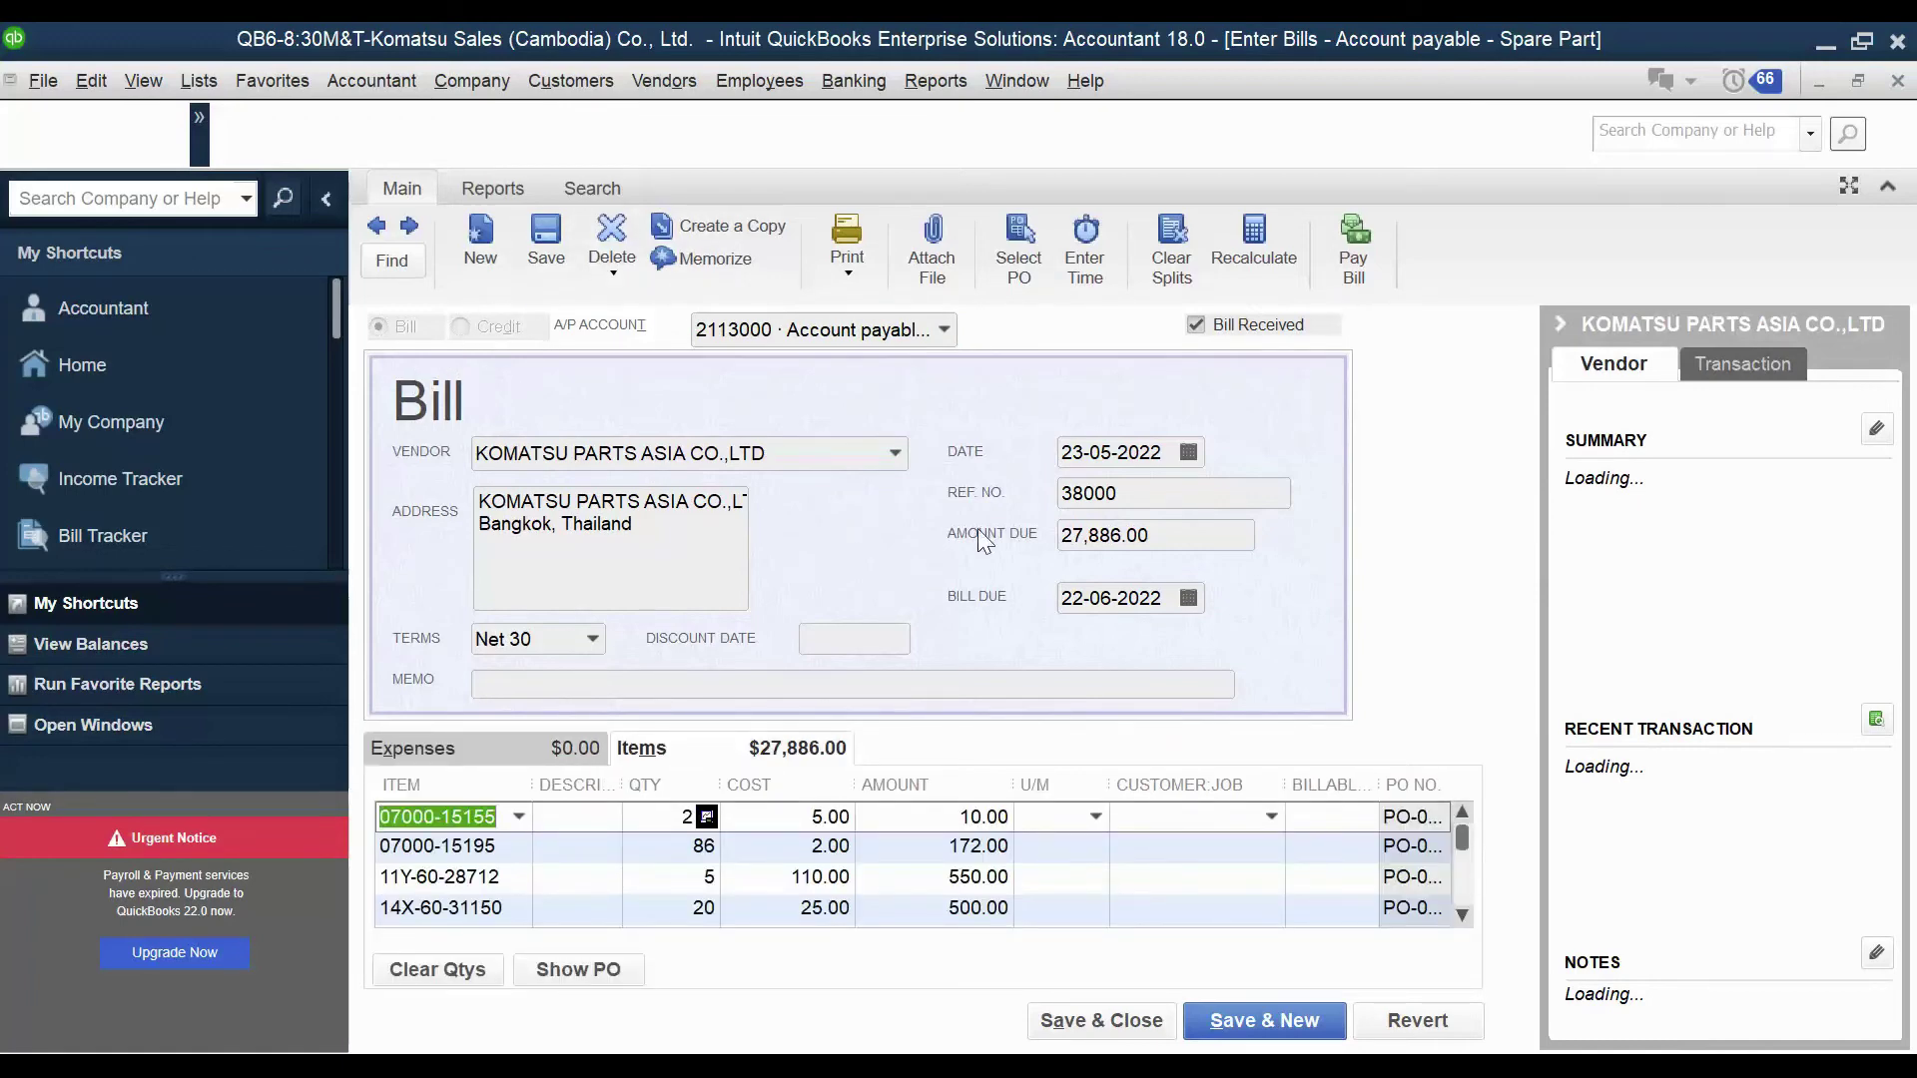
{"action": "scroll", "coordinate": [899, 858], "scroll_direction": "down", "scroll_amount": 1}
{"action": "left_click", "coordinate": [518, 759]}
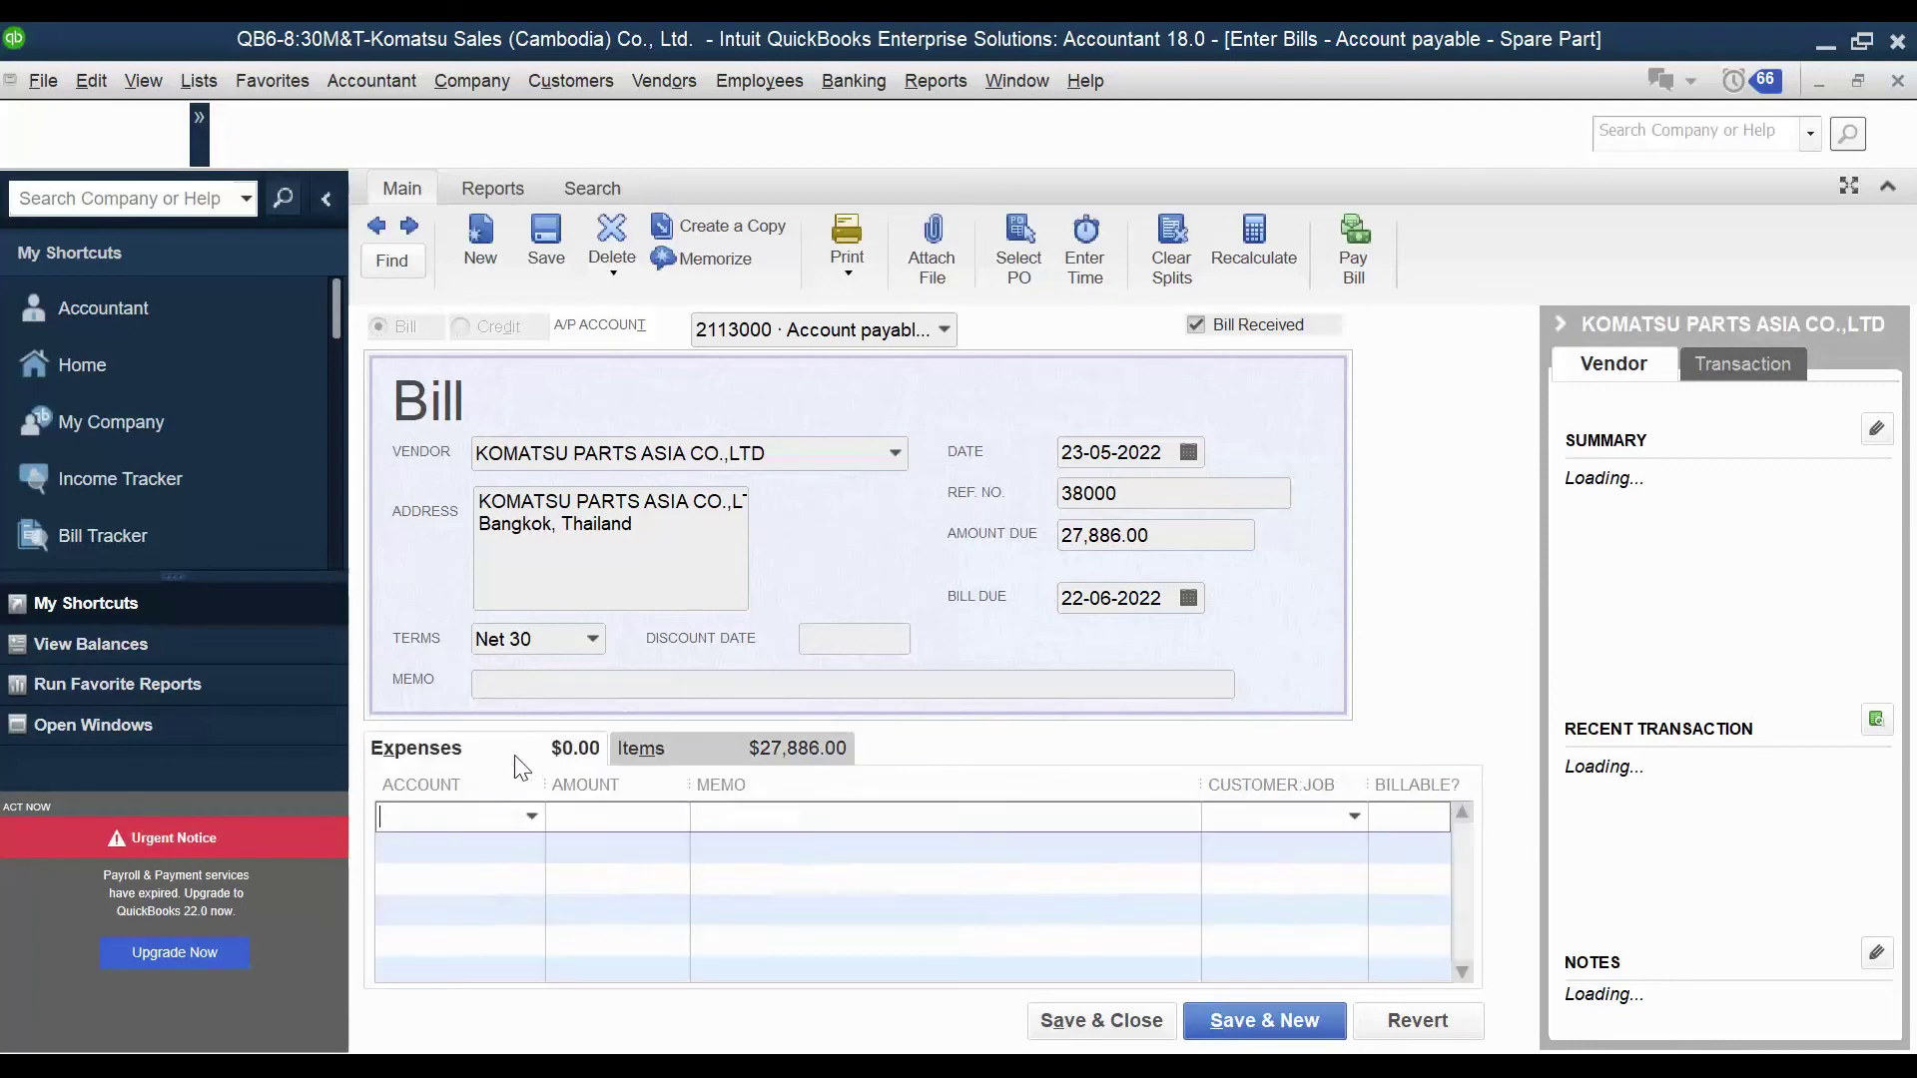
{"action": "left_click", "coordinate": [645, 744]}
{"action": "scroll", "coordinate": [757, 796], "scroll_direction": "down", "scroll_amount": 4}
{"action": "scroll", "coordinate": [757, 797], "scroll_direction": "up", "scroll_amount": 5}
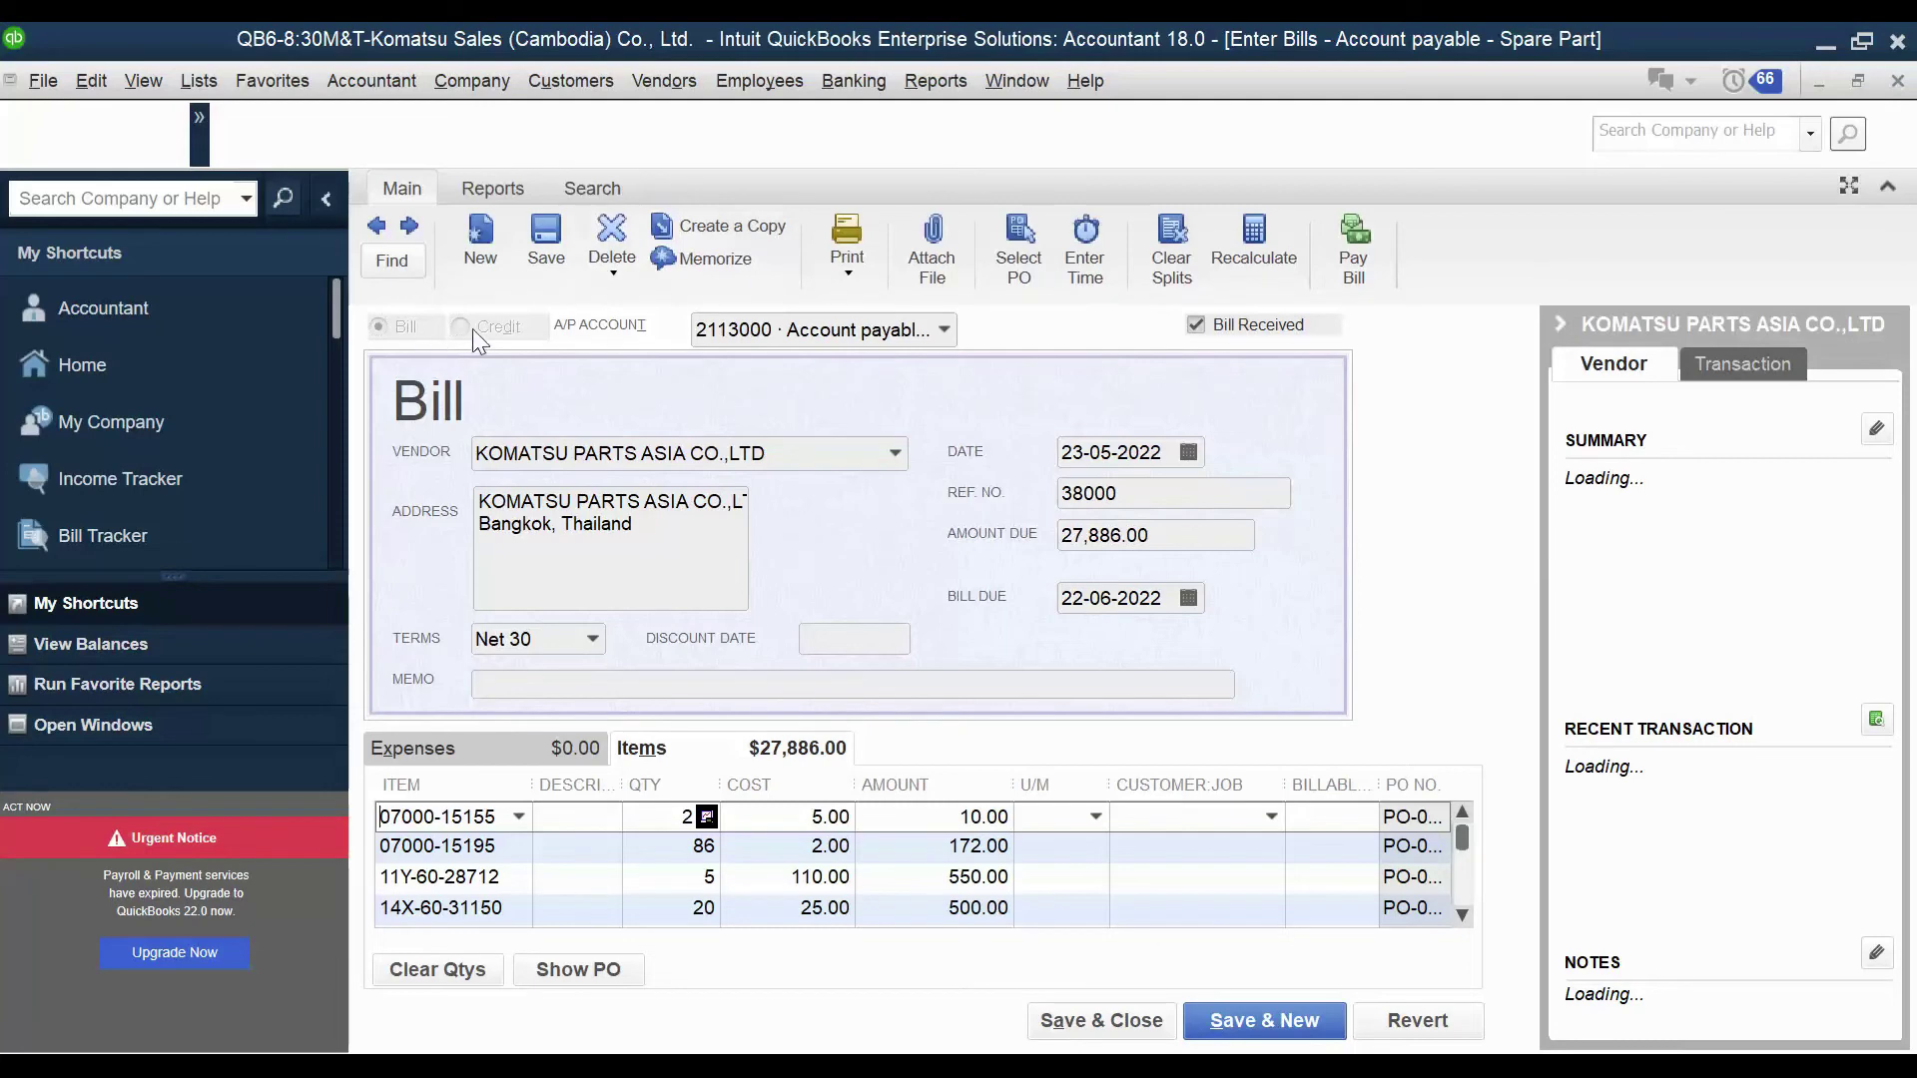
{"action": "left_click", "coordinate": [1897, 80]}
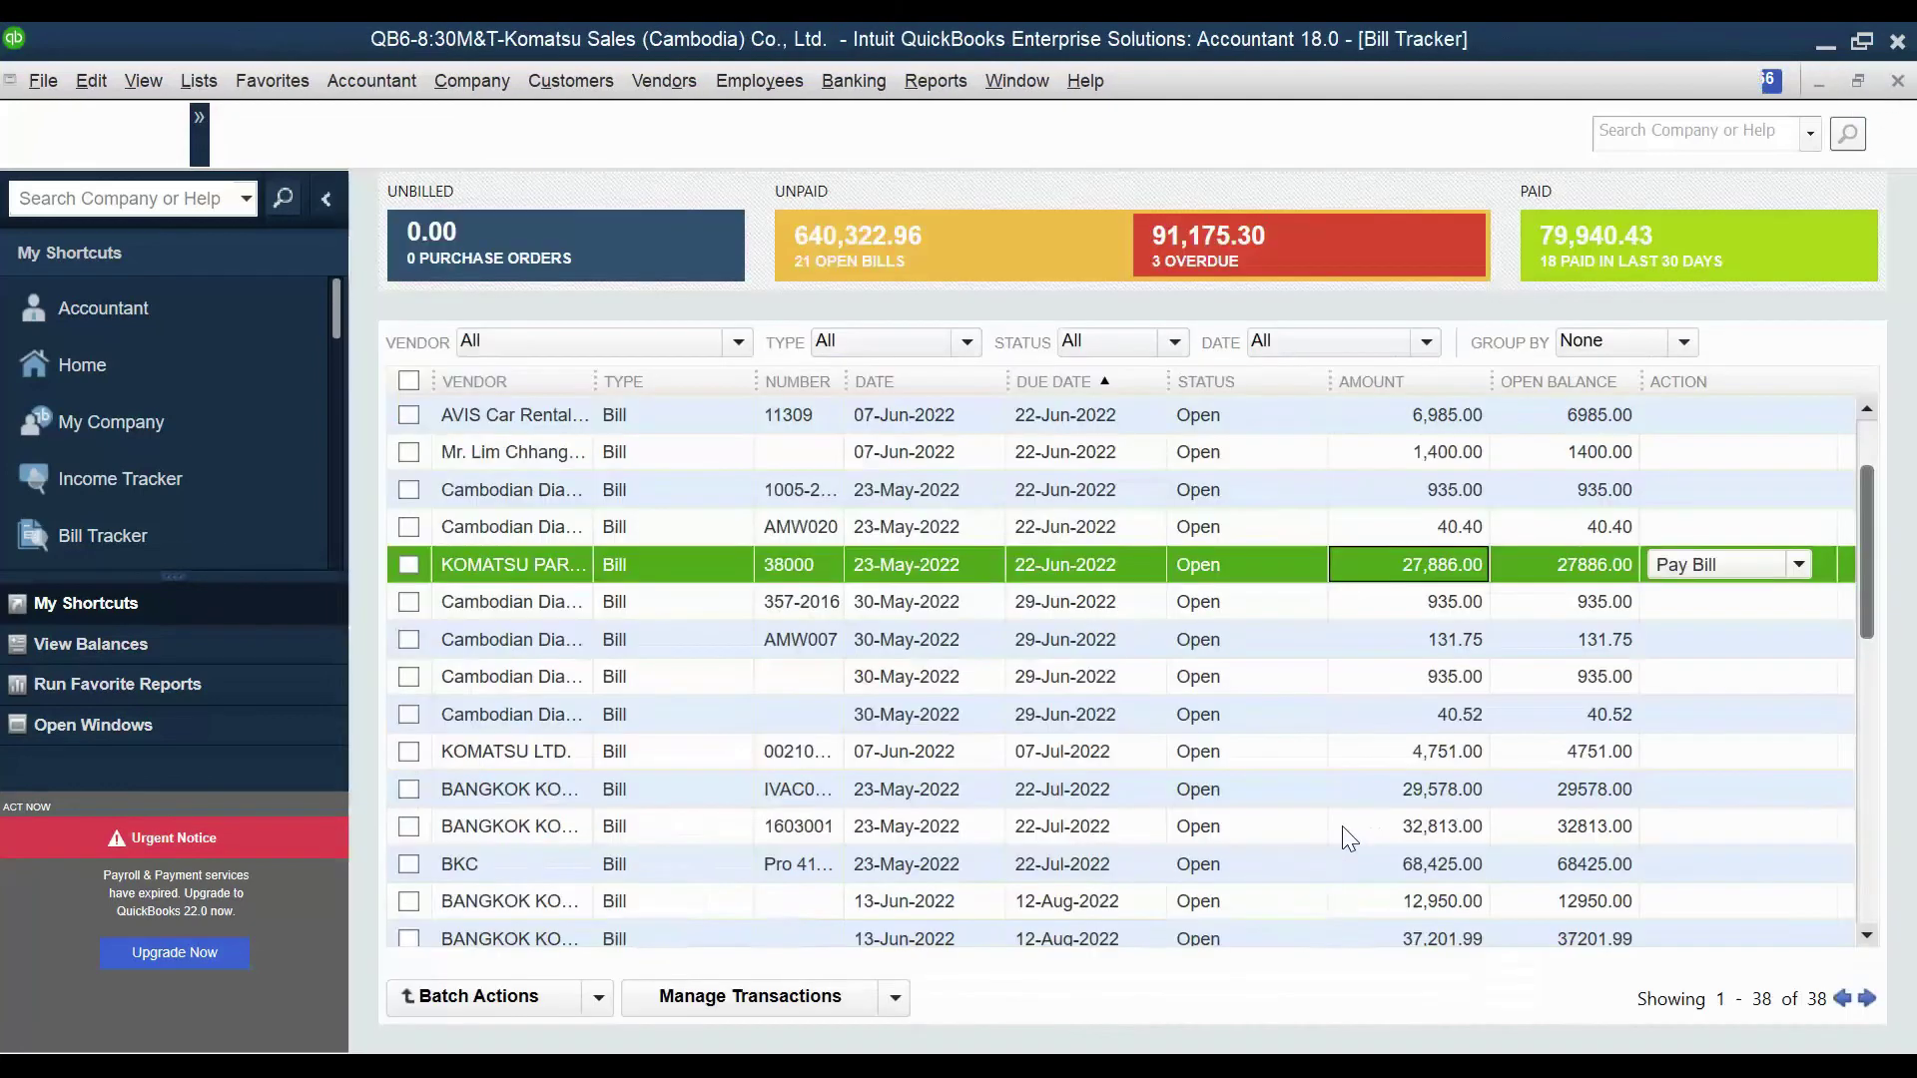
Open Cambodian Diamond Transportation's 935.00 bill dated 30-May-2022, try its Credit option, restore it to Bill, and close it.
{"action": "left_click", "coordinate": [1404, 713]}
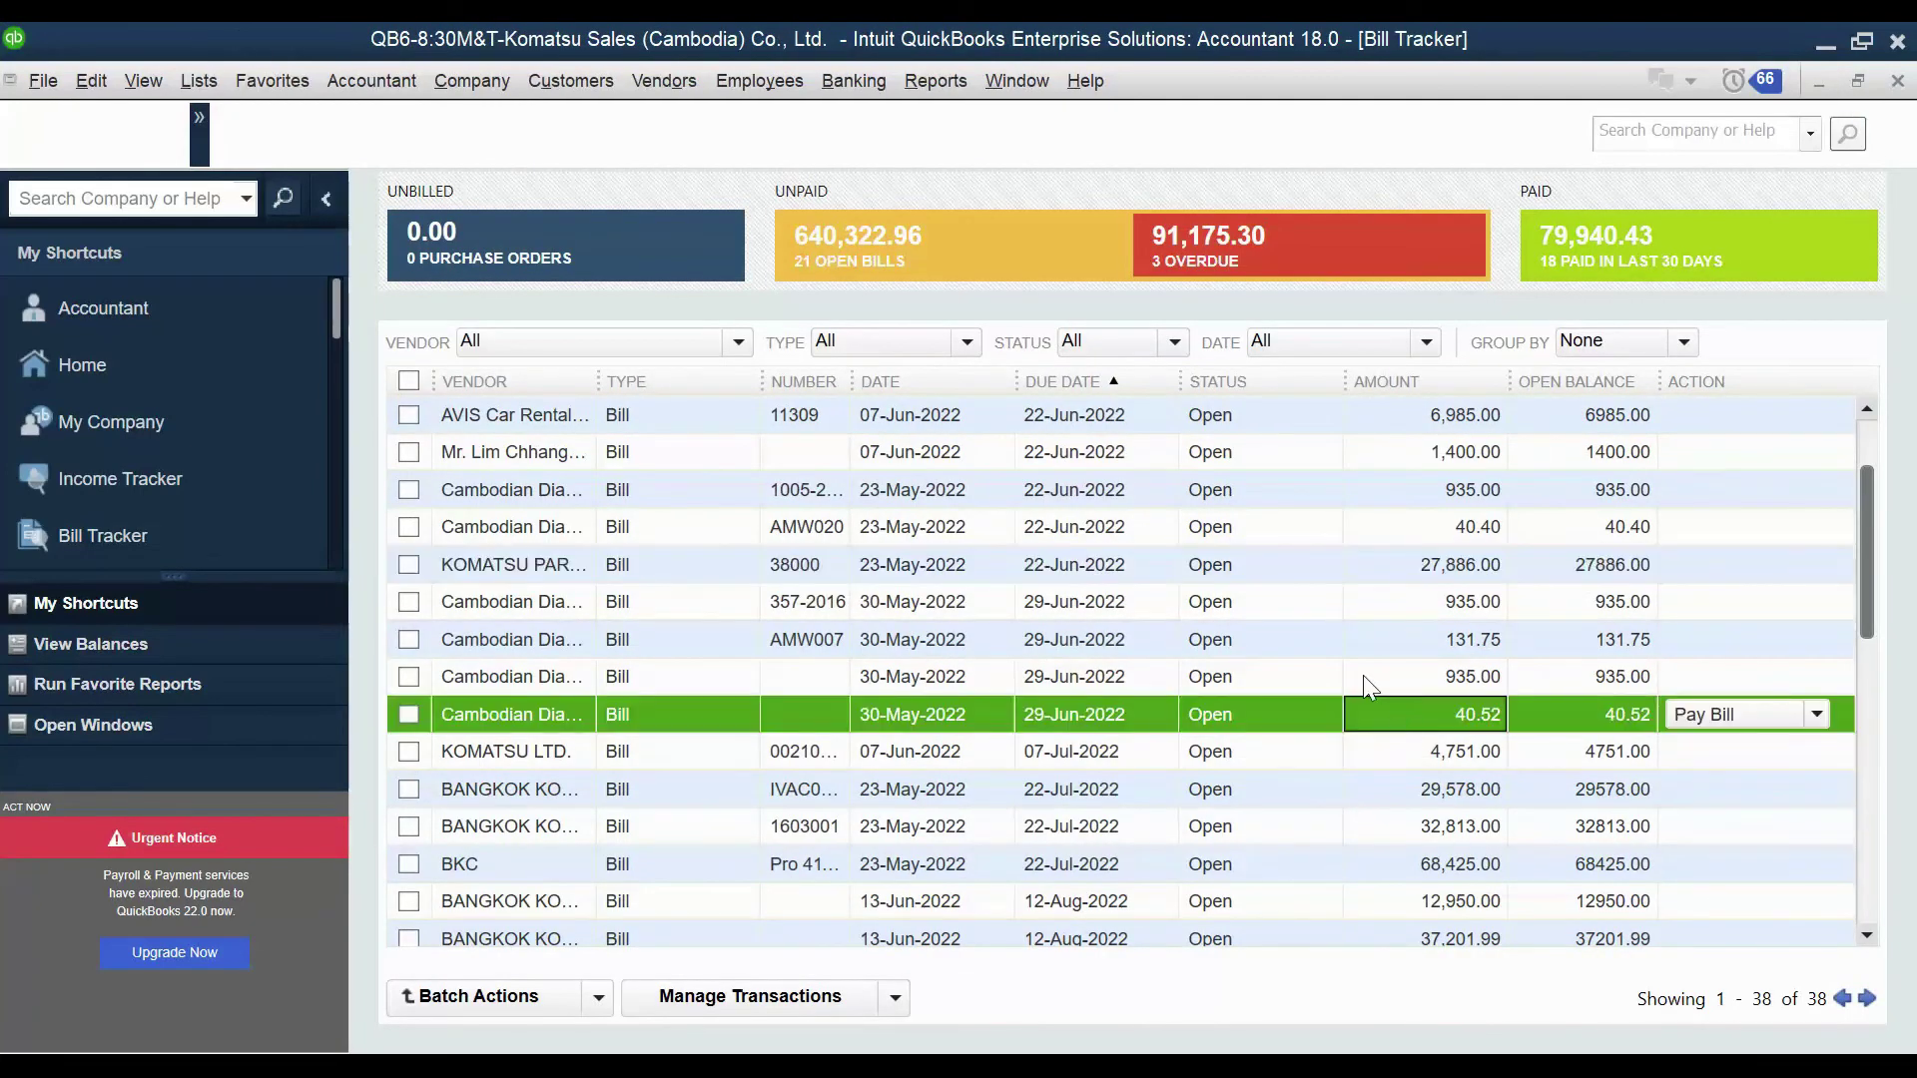
{"action": "double_click", "coordinate": [1363, 675]}
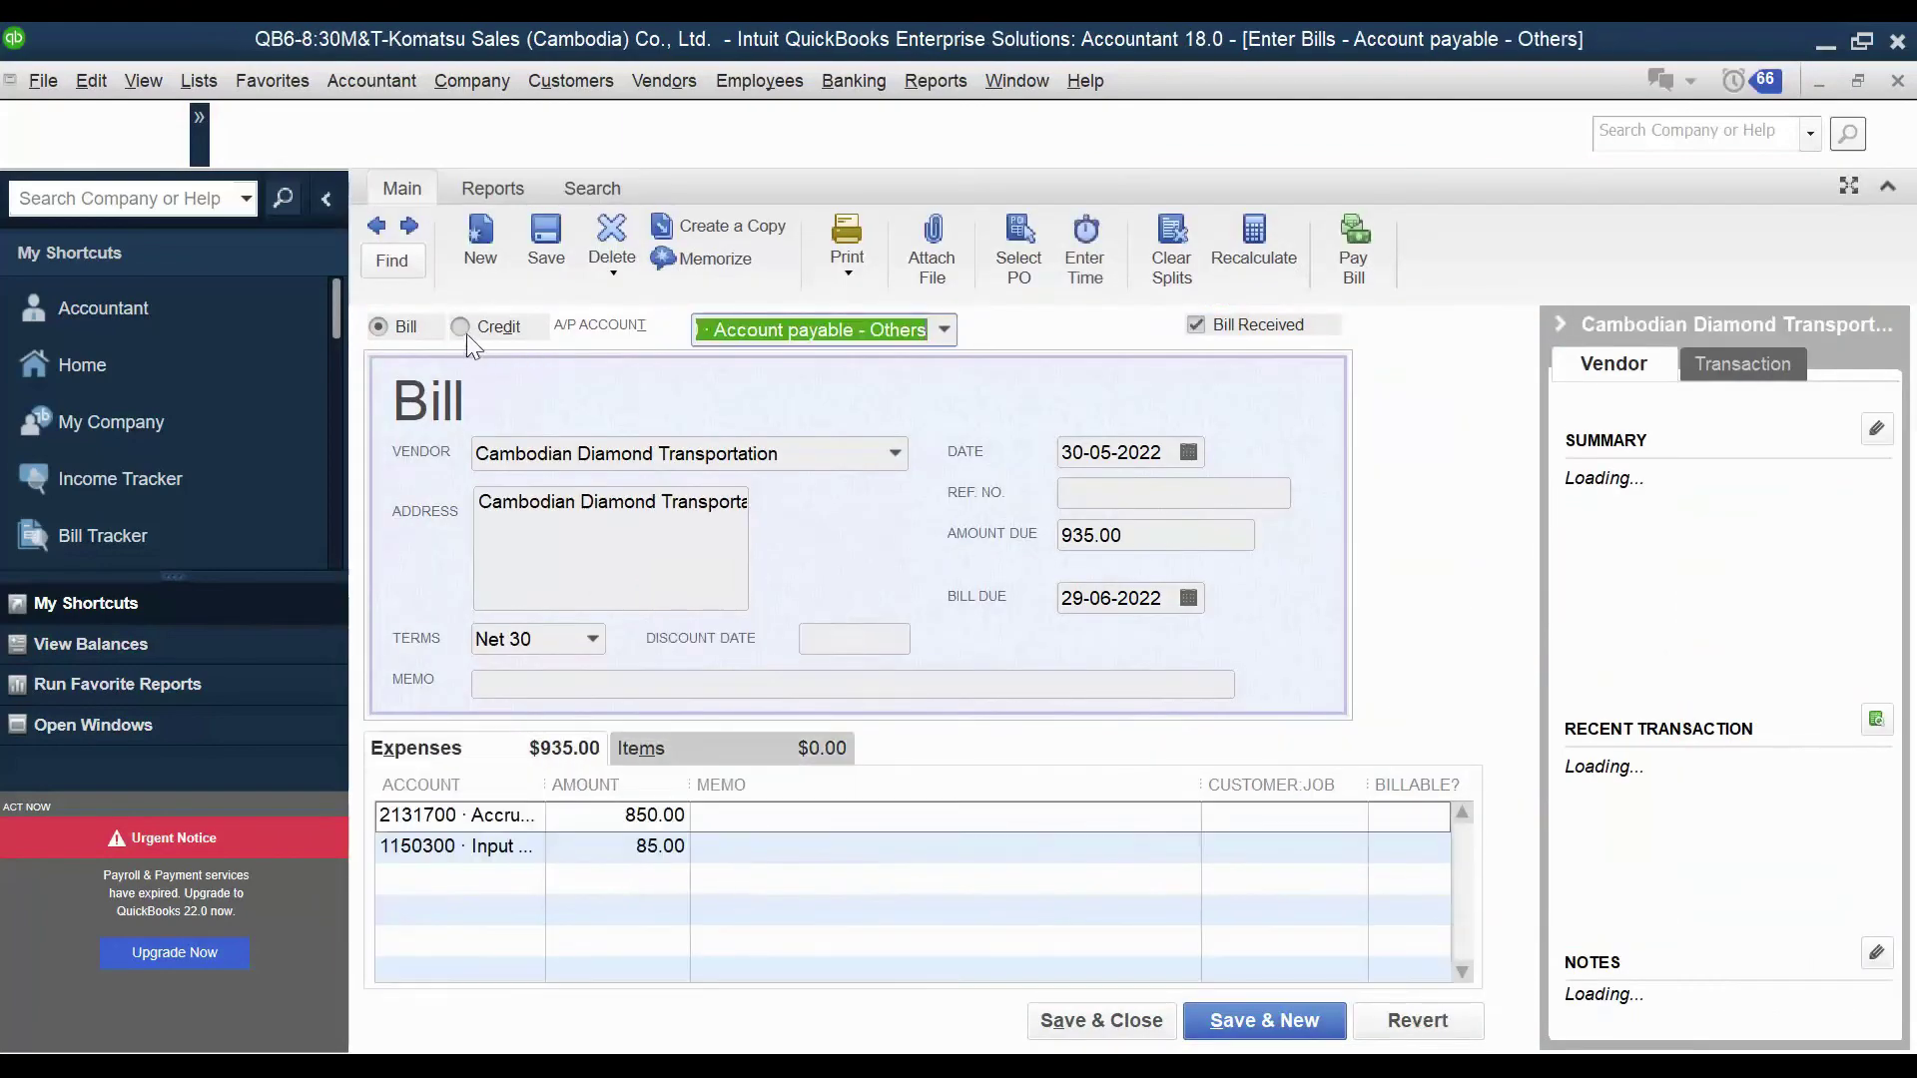
{"action": "left_click", "coordinate": [463, 332]}
{"action": "left_click", "coordinate": [385, 334]}
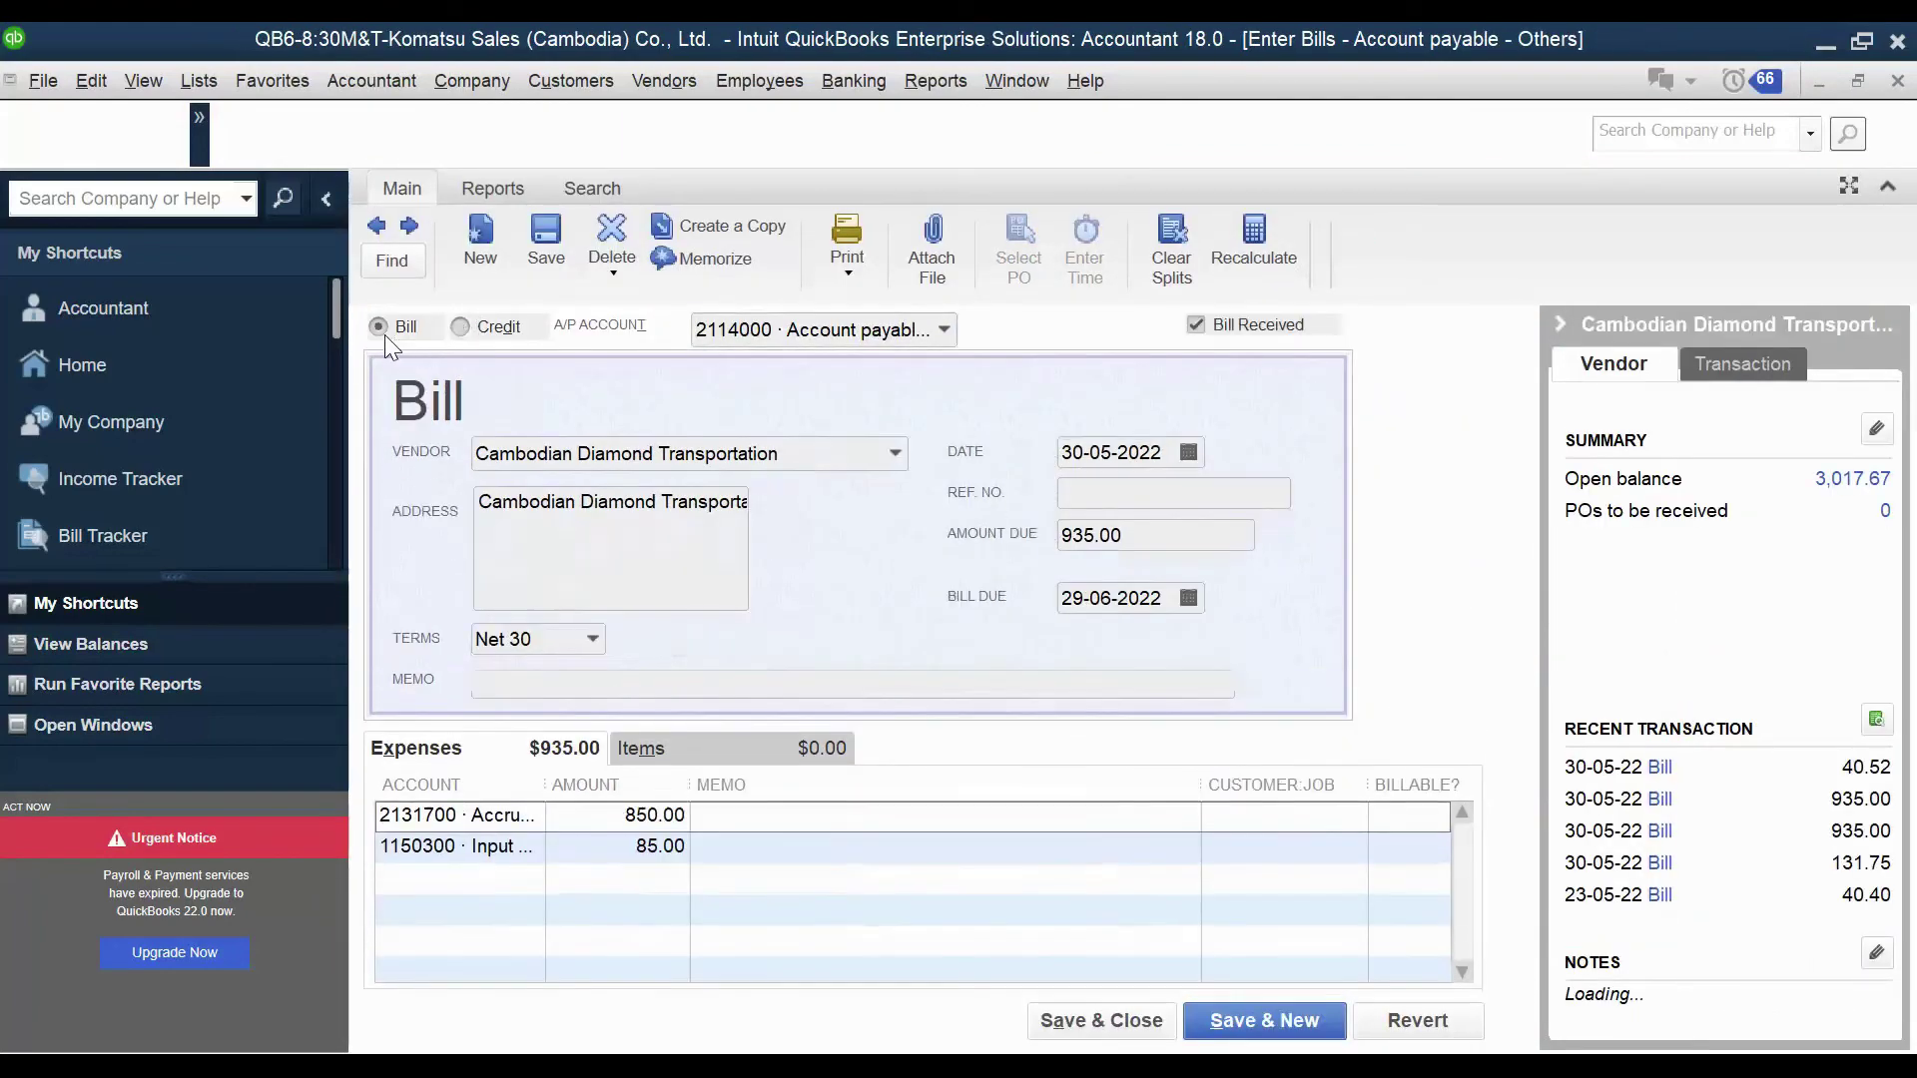
{"action": "left_click", "coordinate": [1897, 80]}
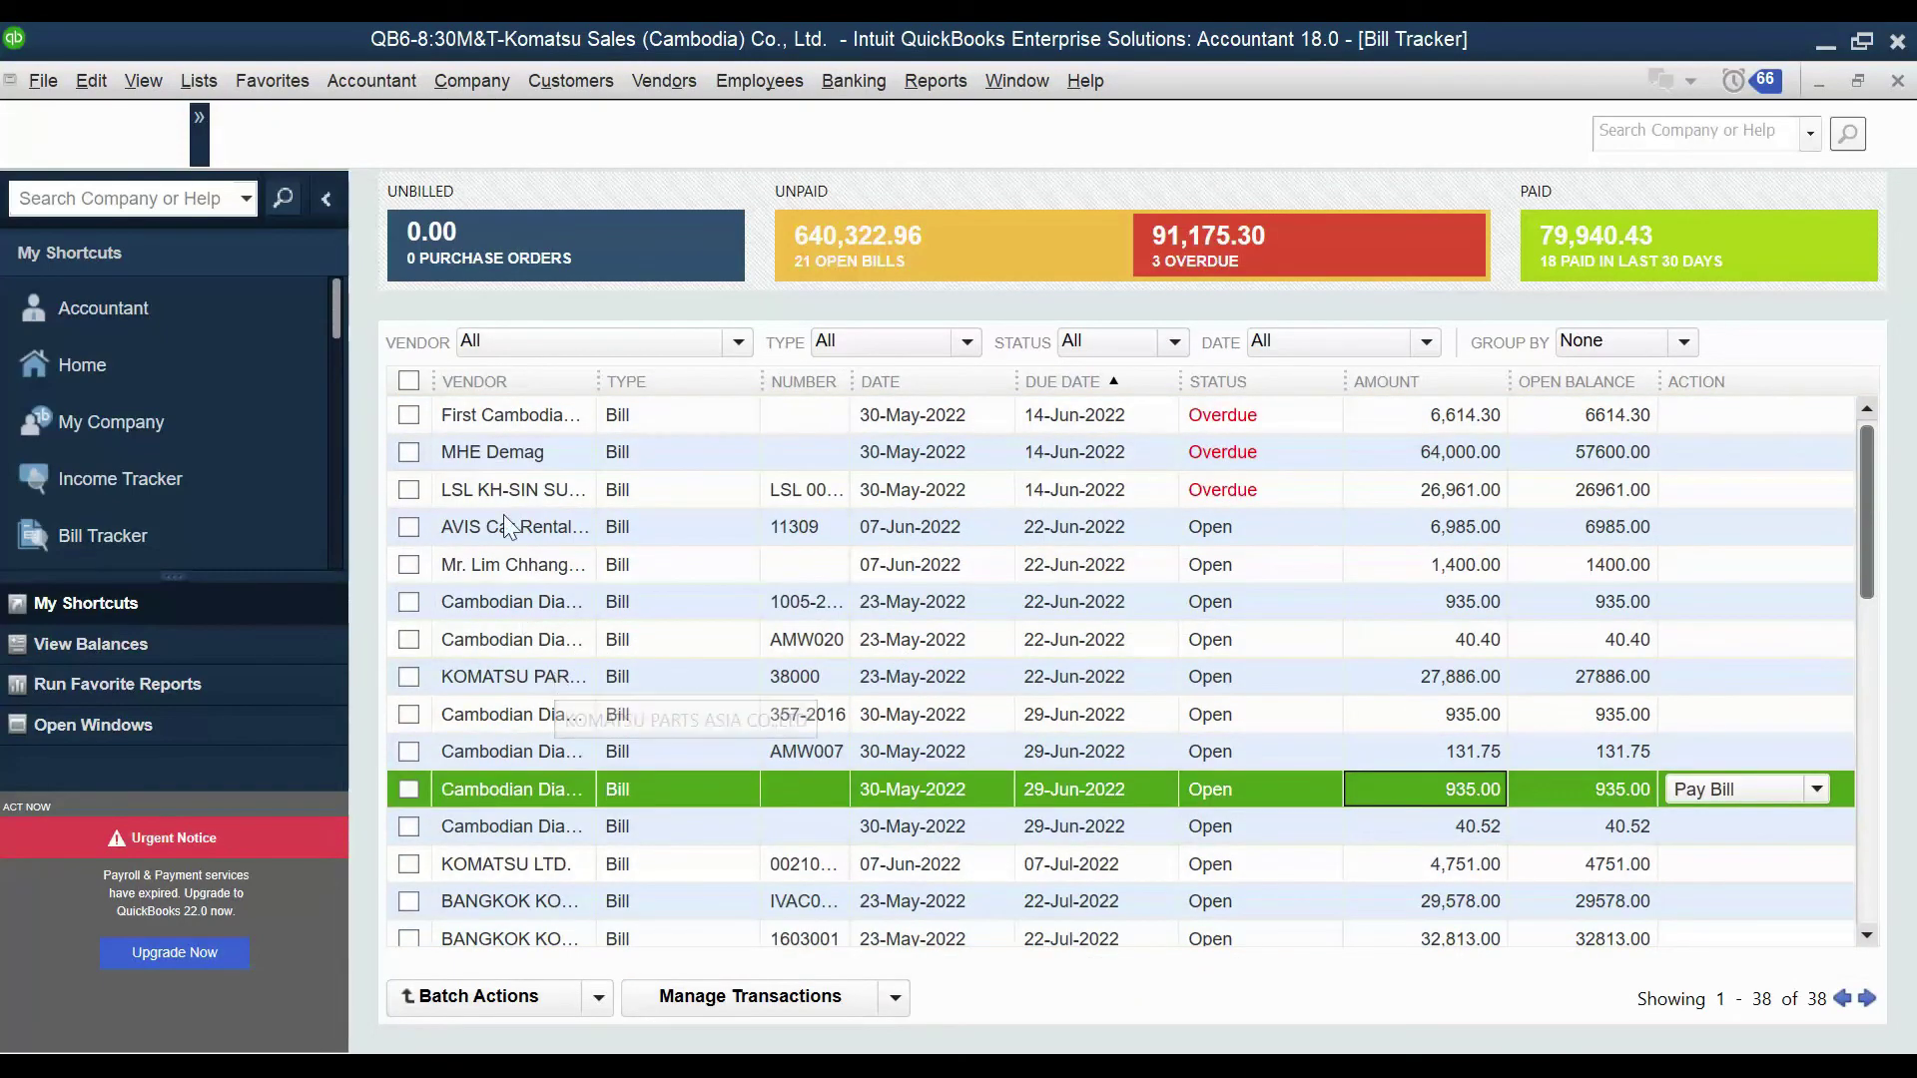
Open BANGKOK KOMATSU SALES' 12,950.00 bill, review its item and expense lines, and close both the bill and the Bill Tracker.
{"action": "scroll", "coordinate": [599, 649], "scroll_direction": "down", "scroll_amount": 1}
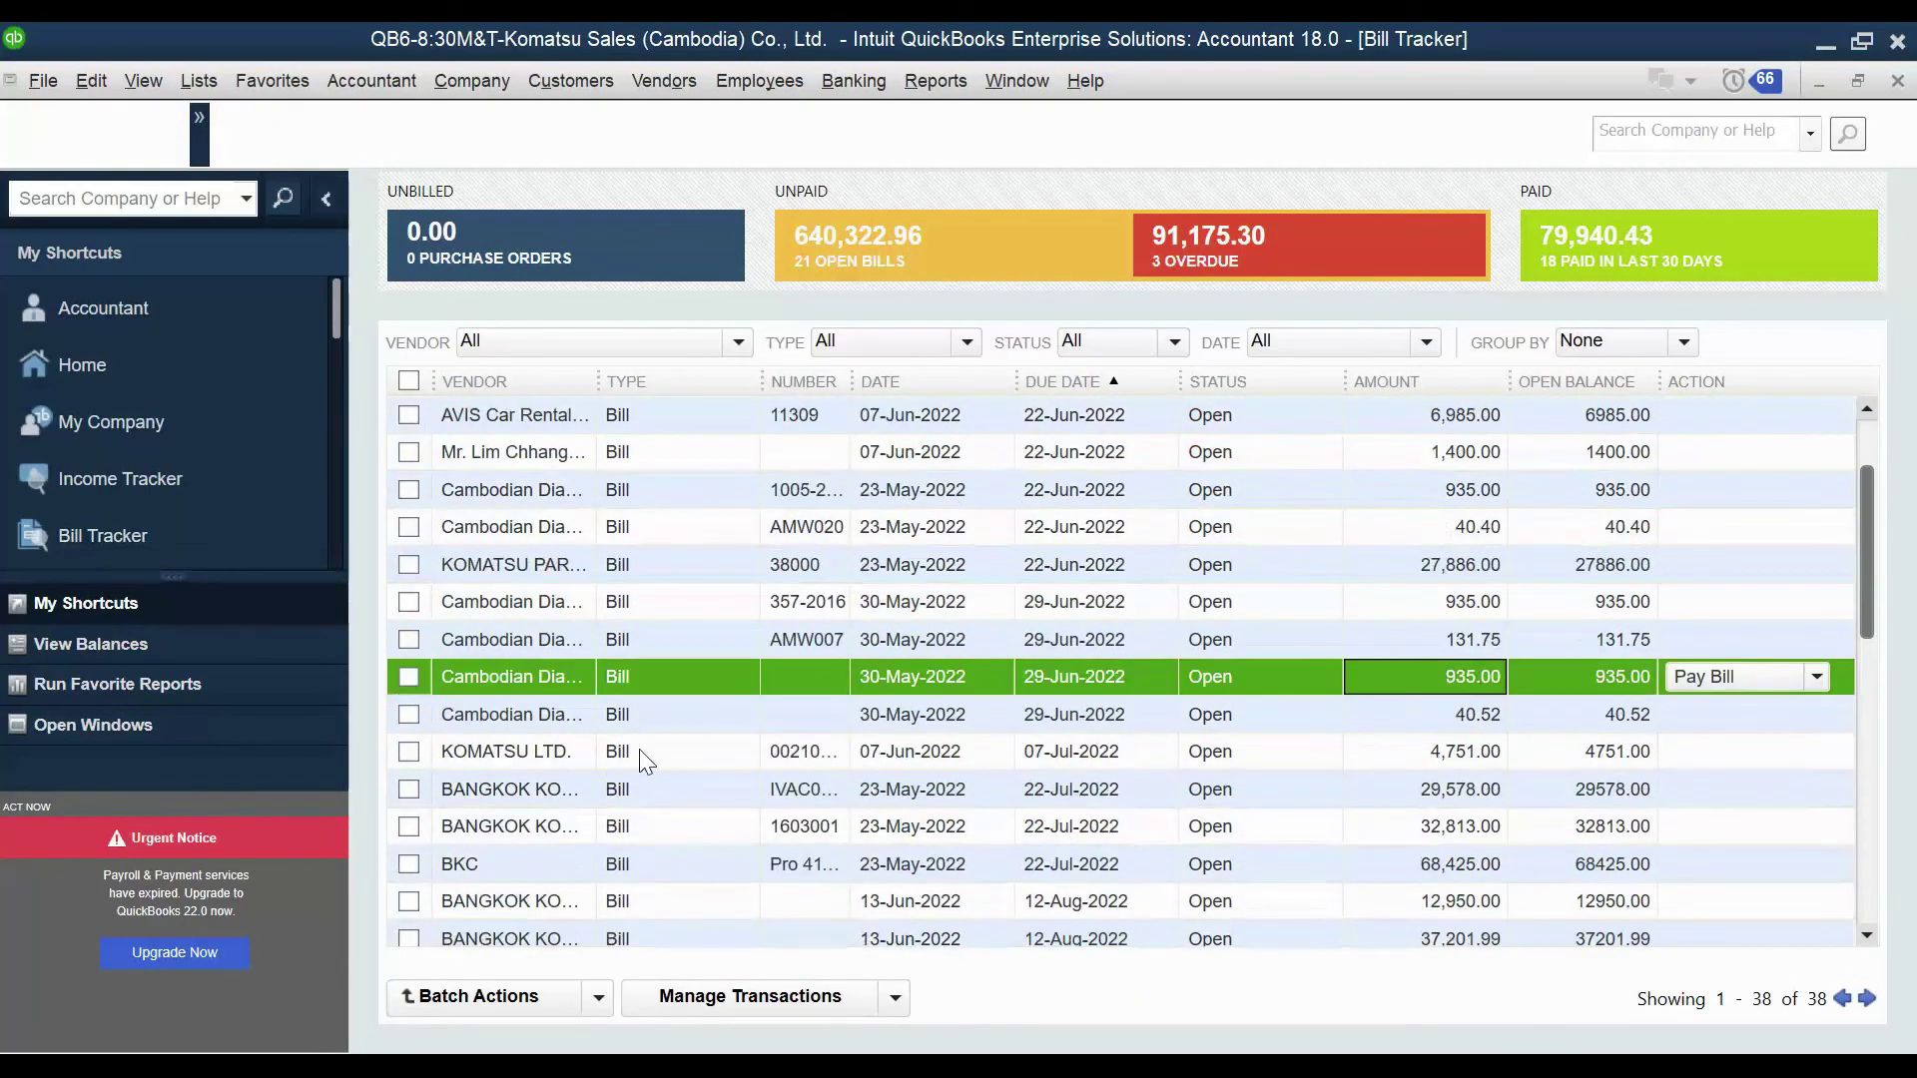
{"action": "scroll", "coordinate": [639, 759], "scroll_direction": "down", "scroll_amount": 2}
{"action": "double_click", "coordinate": [544, 676]}
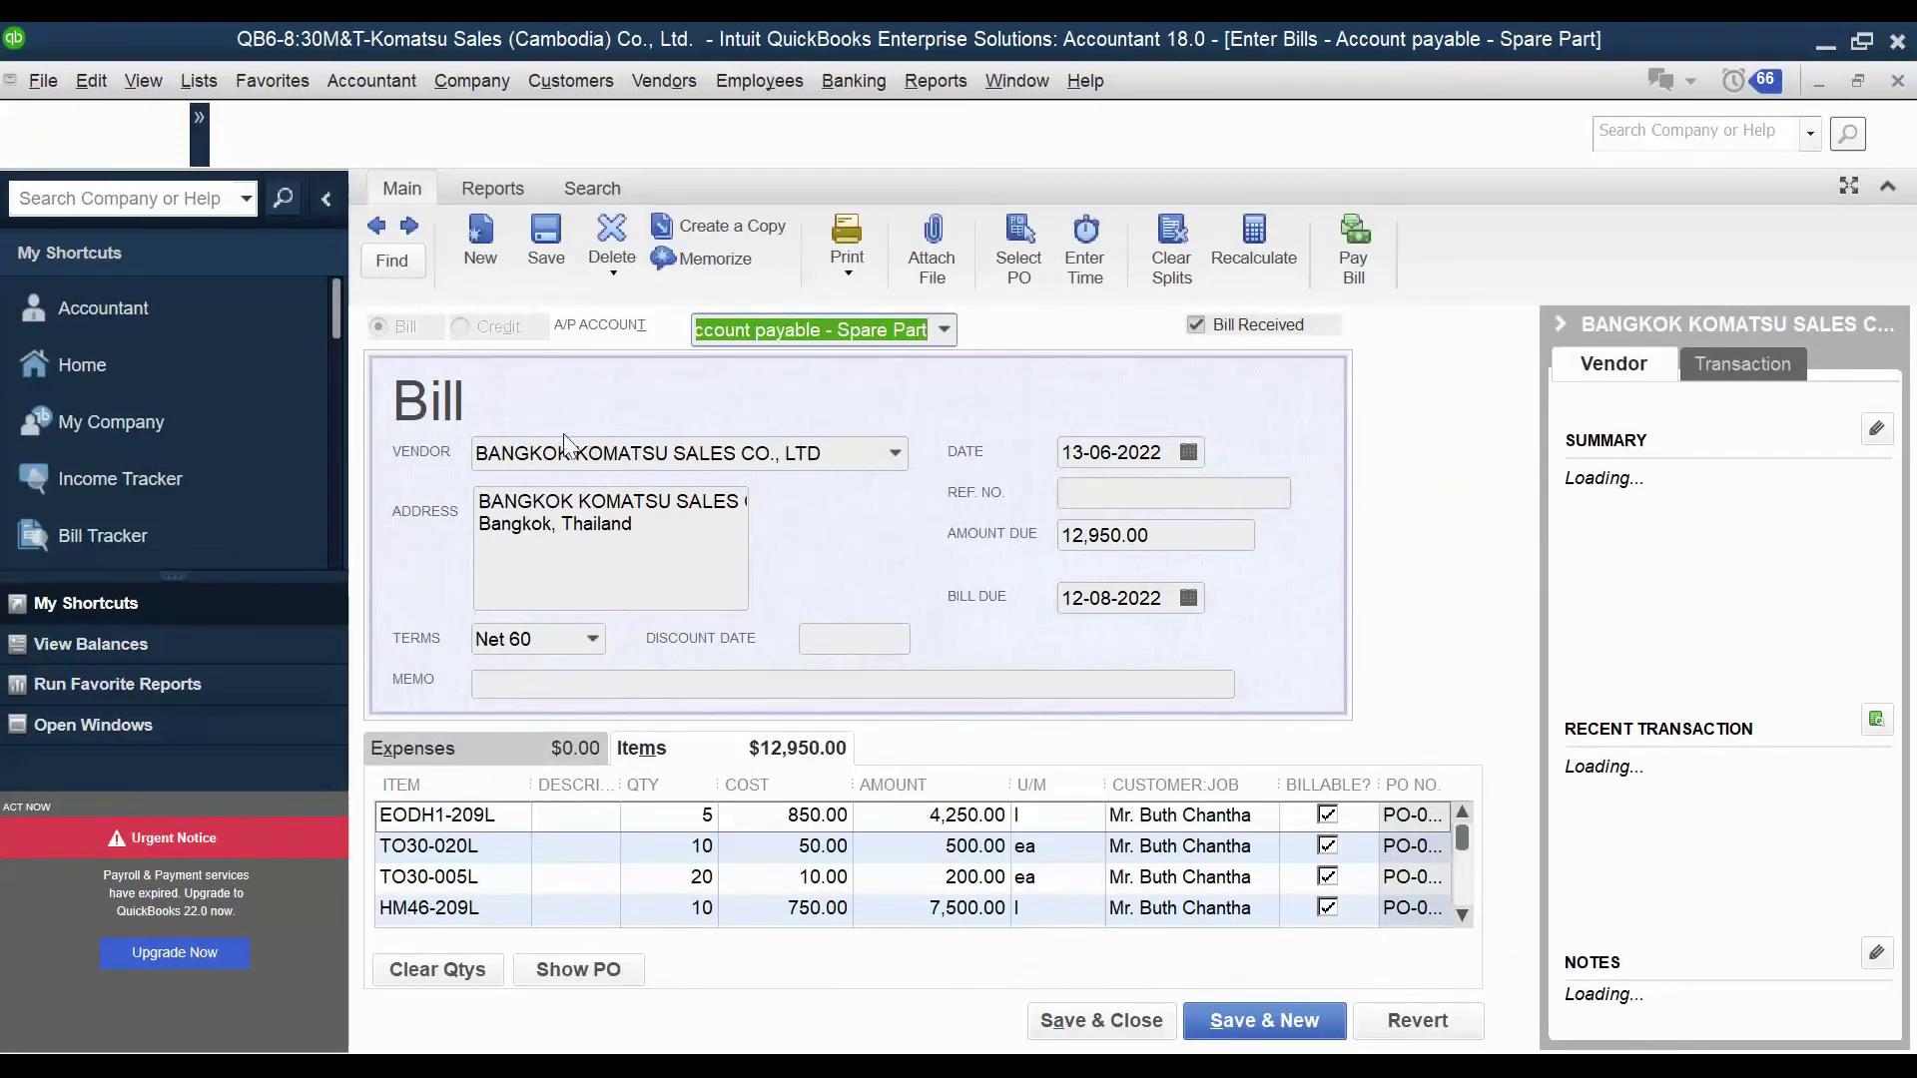
{"action": "scroll", "coordinate": [852, 872], "scroll_direction": "down", "scroll_amount": 1}
{"action": "scroll", "coordinate": [805, 872], "scroll_direction": "up", "scroll_amount": 1}
{"action": "scroll", "coordinate": [807, 489], "scroll_direction": "down", "scroll_amount": 1}
{"action": "scroll", "coordinate": [807, 489], "scroll_direction": "up", "scroll_amount": 1}
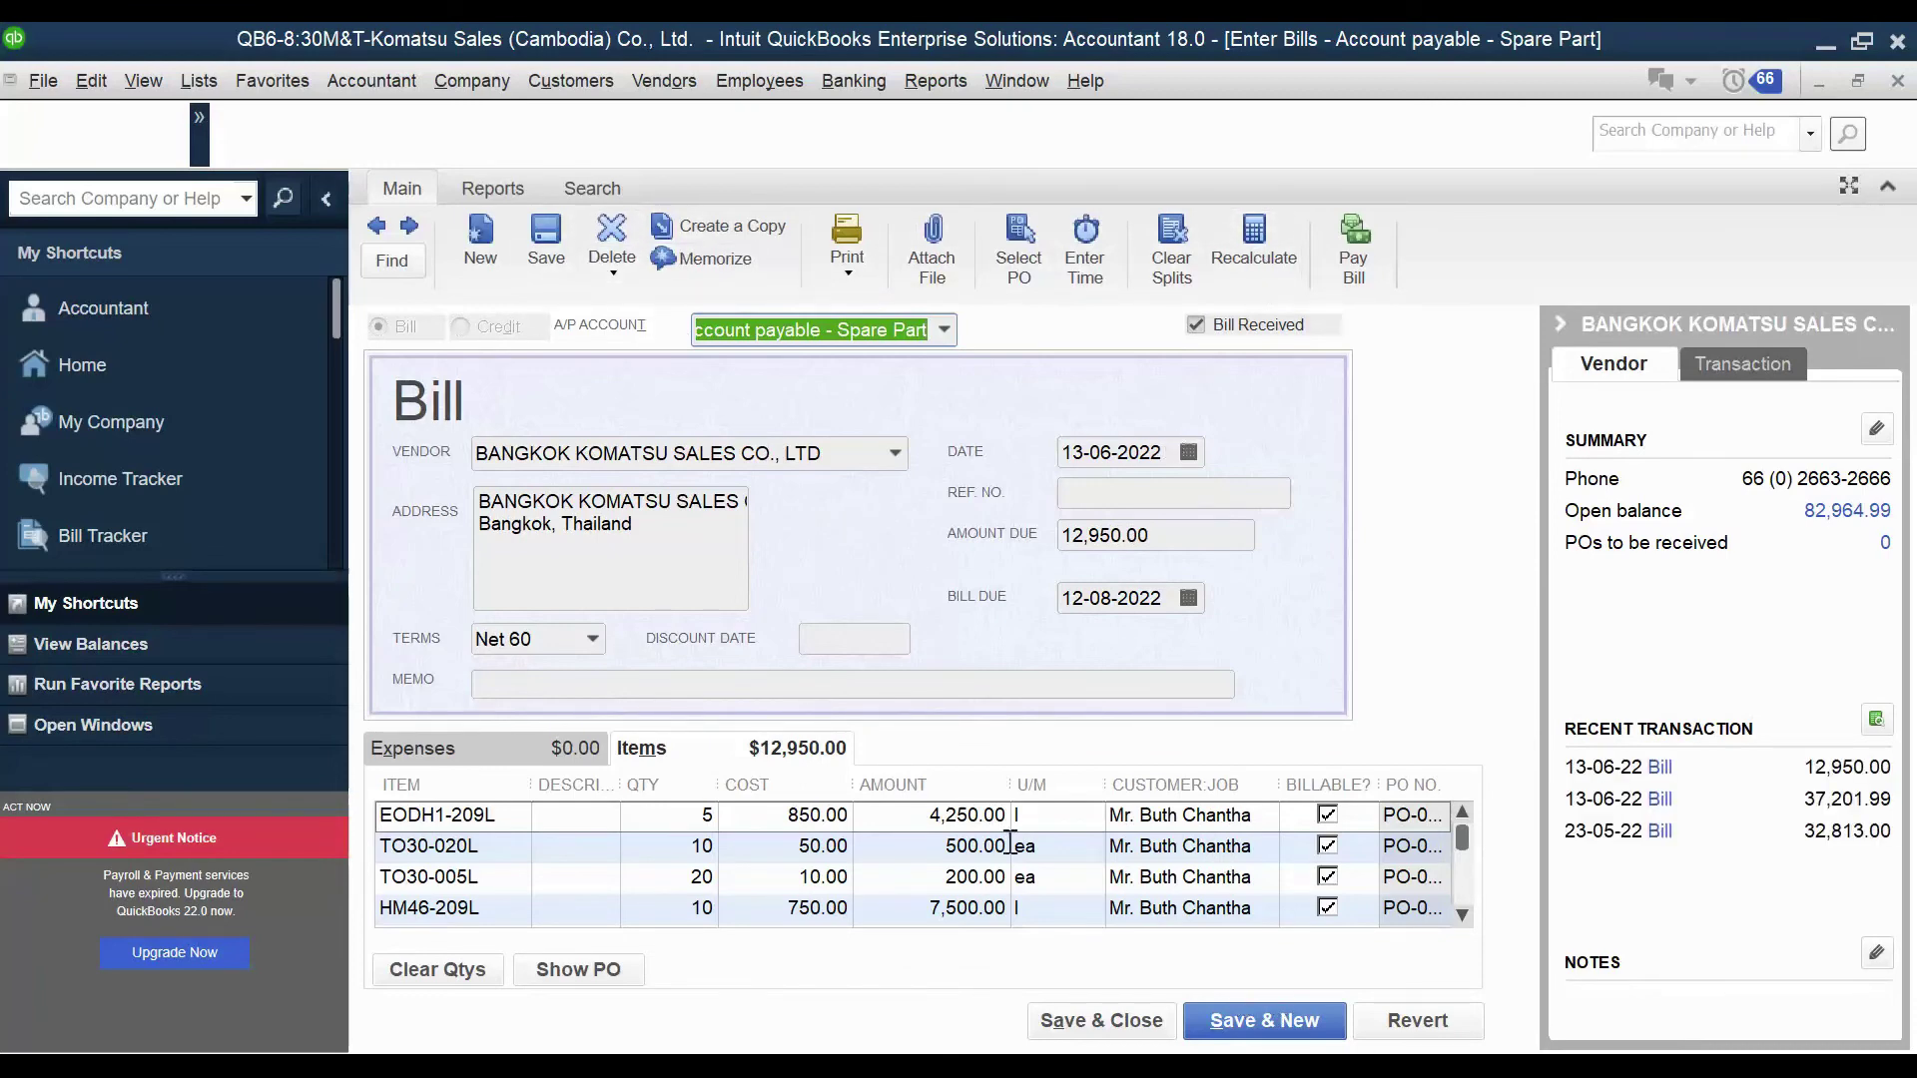
{"action": "left_click", "coordinate": [536, 741]}
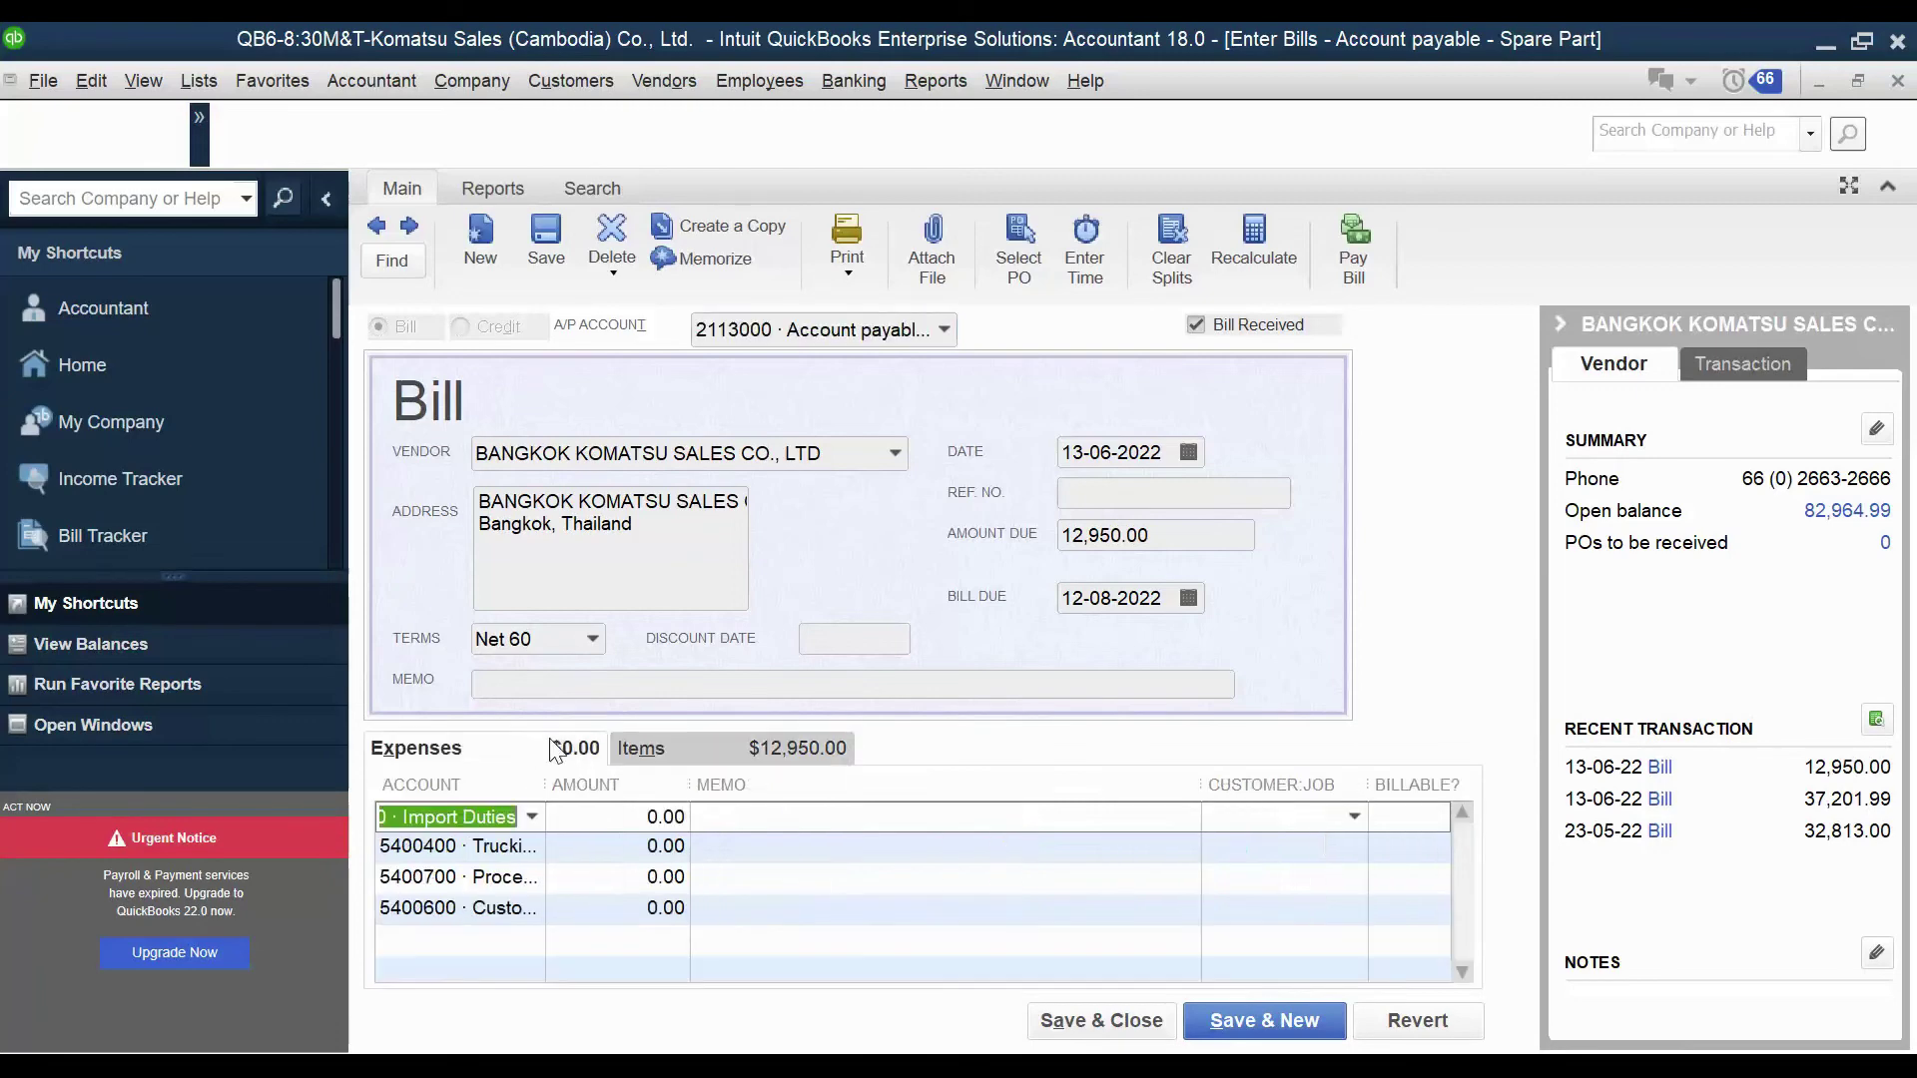
{"action": "left_click", "coordinate": [710, 747]}
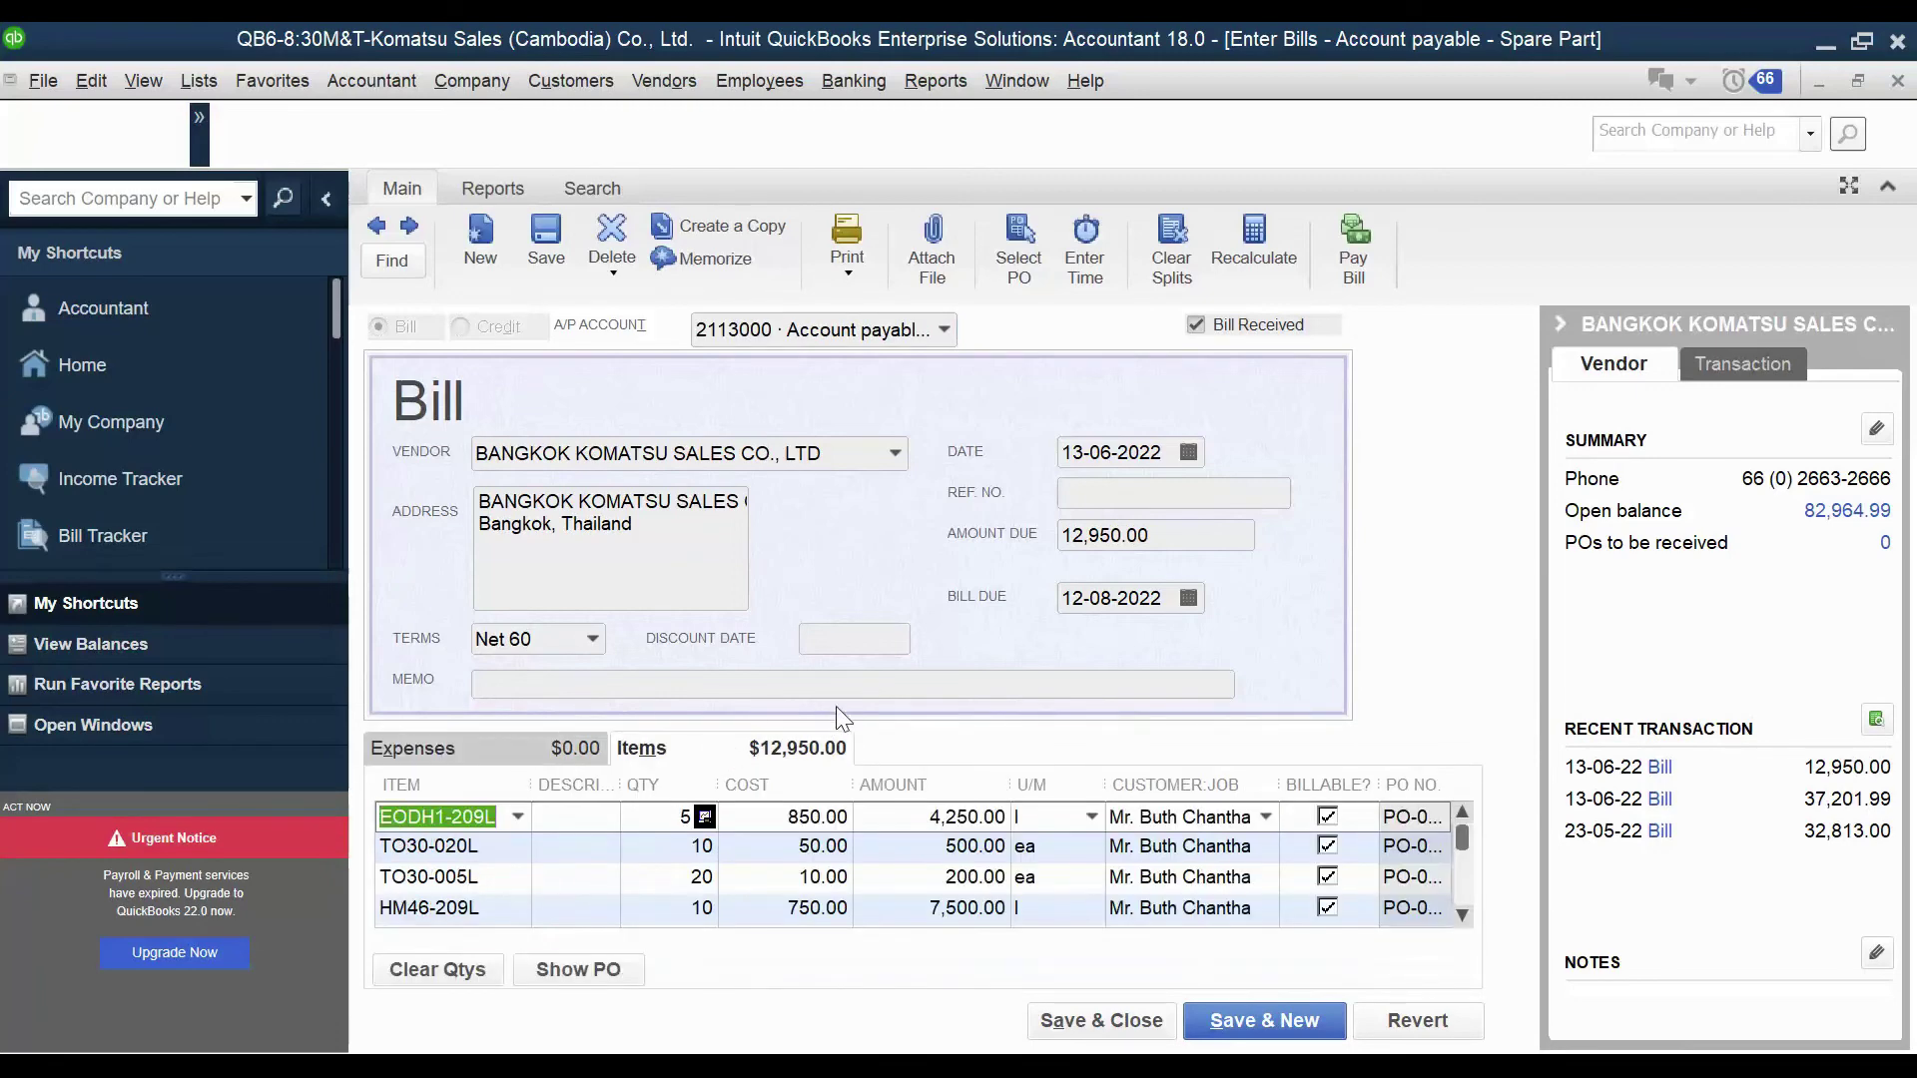
{"action": "left_click", "coordinate": [1897, 82]}
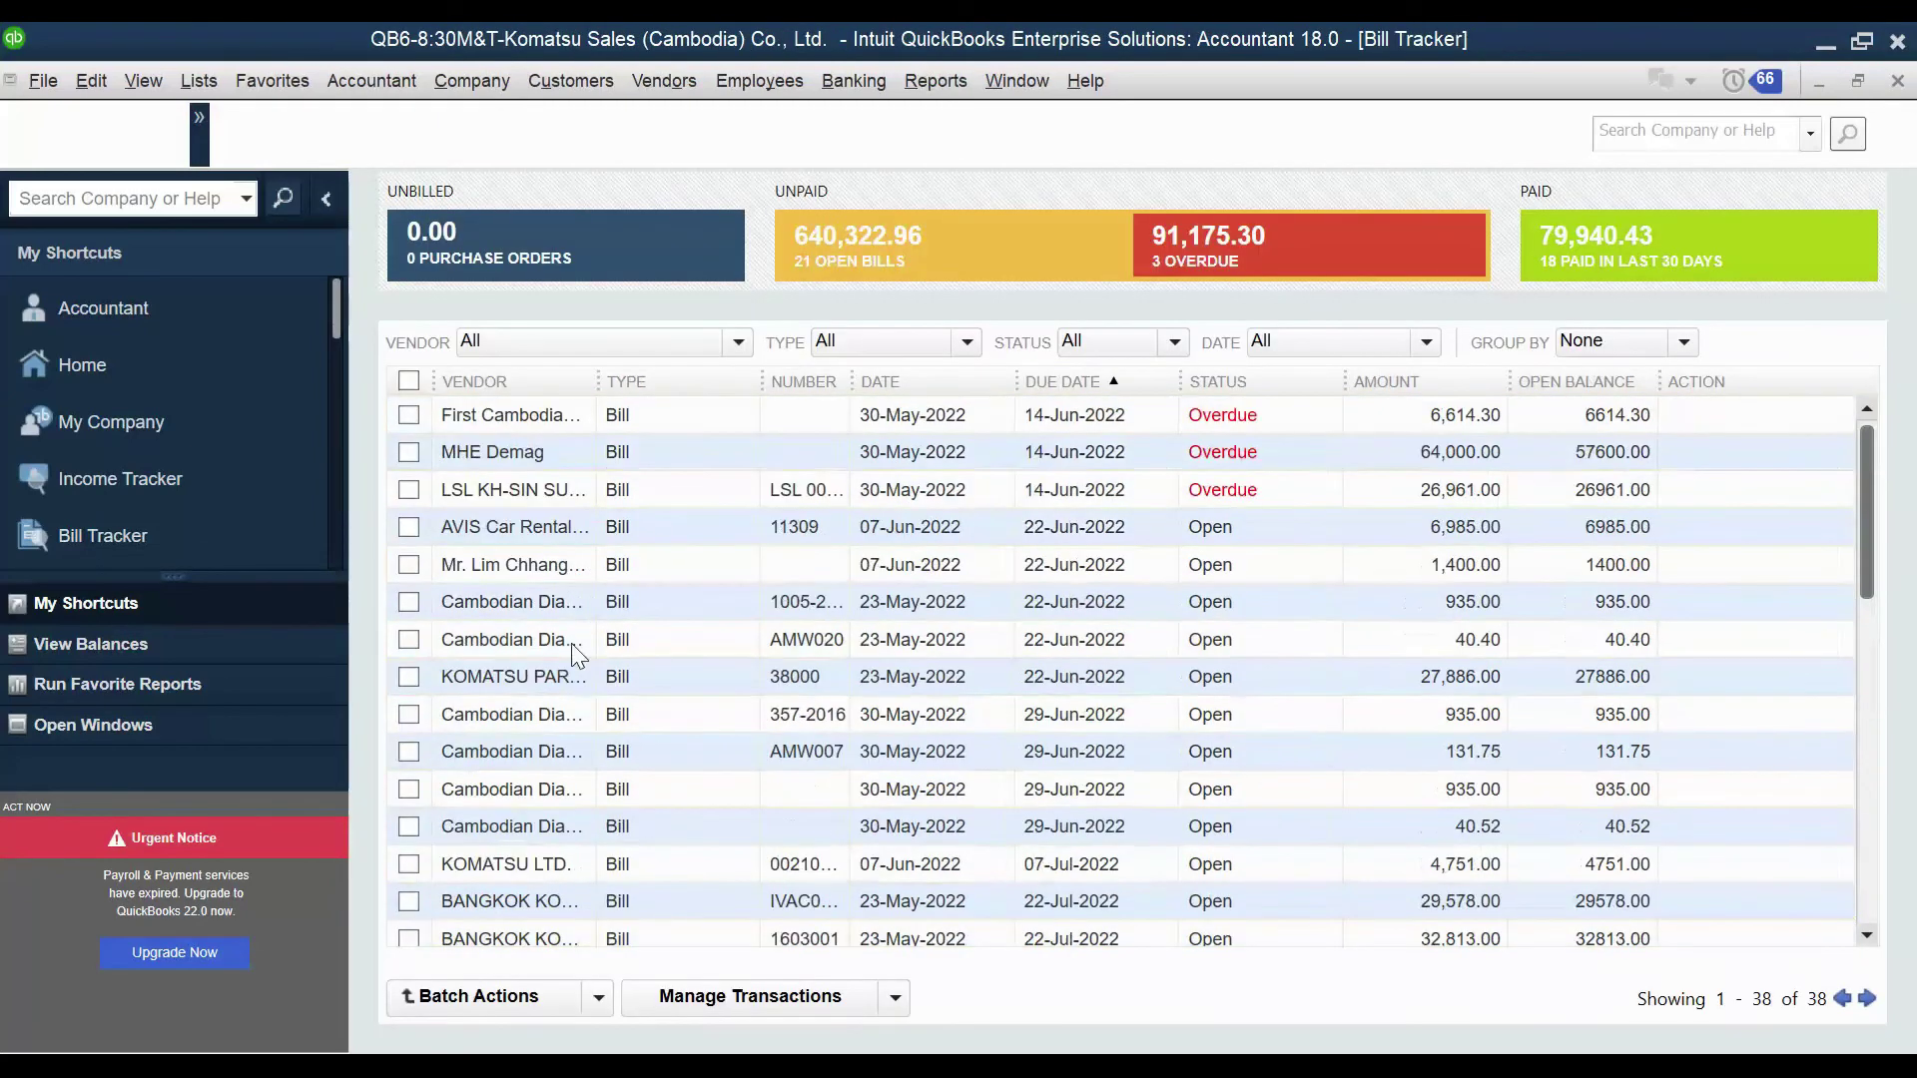
{"action": "left_click", "coordinate": [1898, 82]}
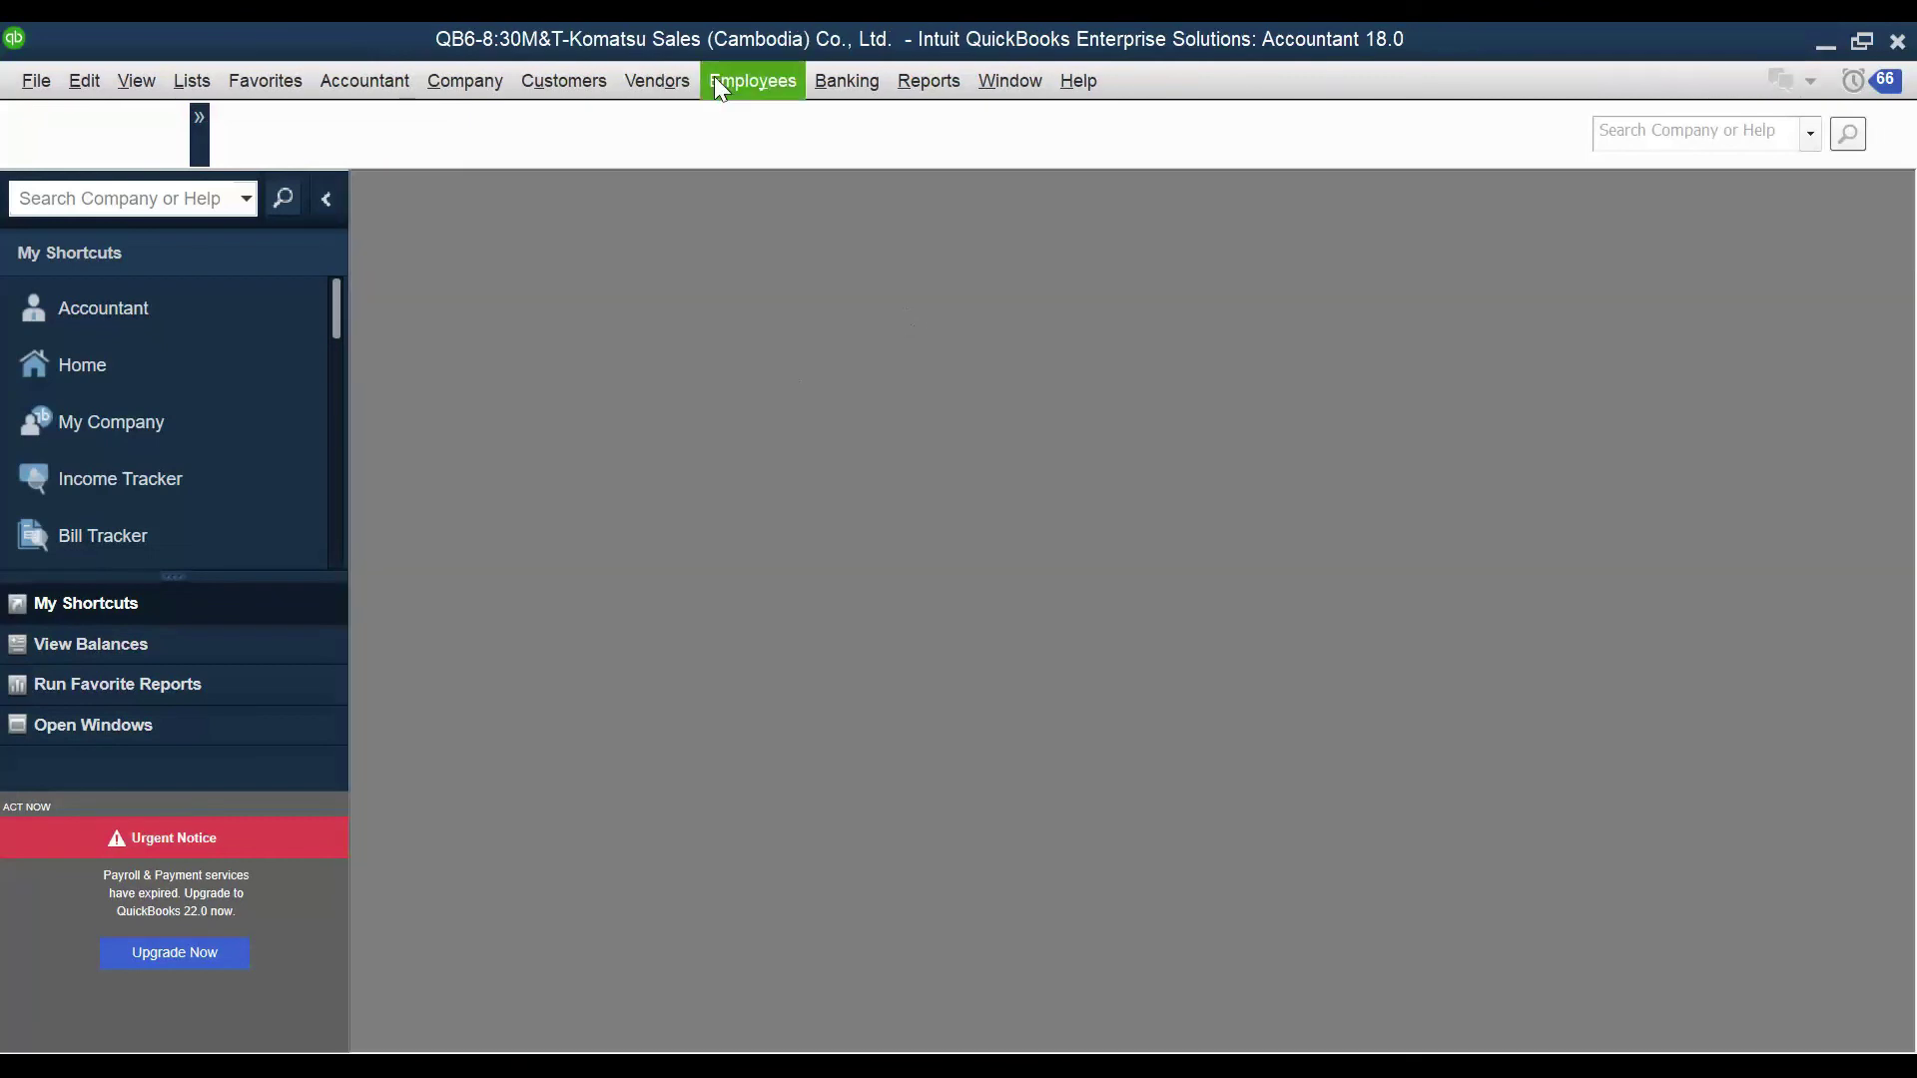
Bring up BKC's bill of 13-06-2022 through Receive Items and Enter Bill, try switching it to a credit, and close it.
{"action": "left_click", "coordinate": [661, 80]}
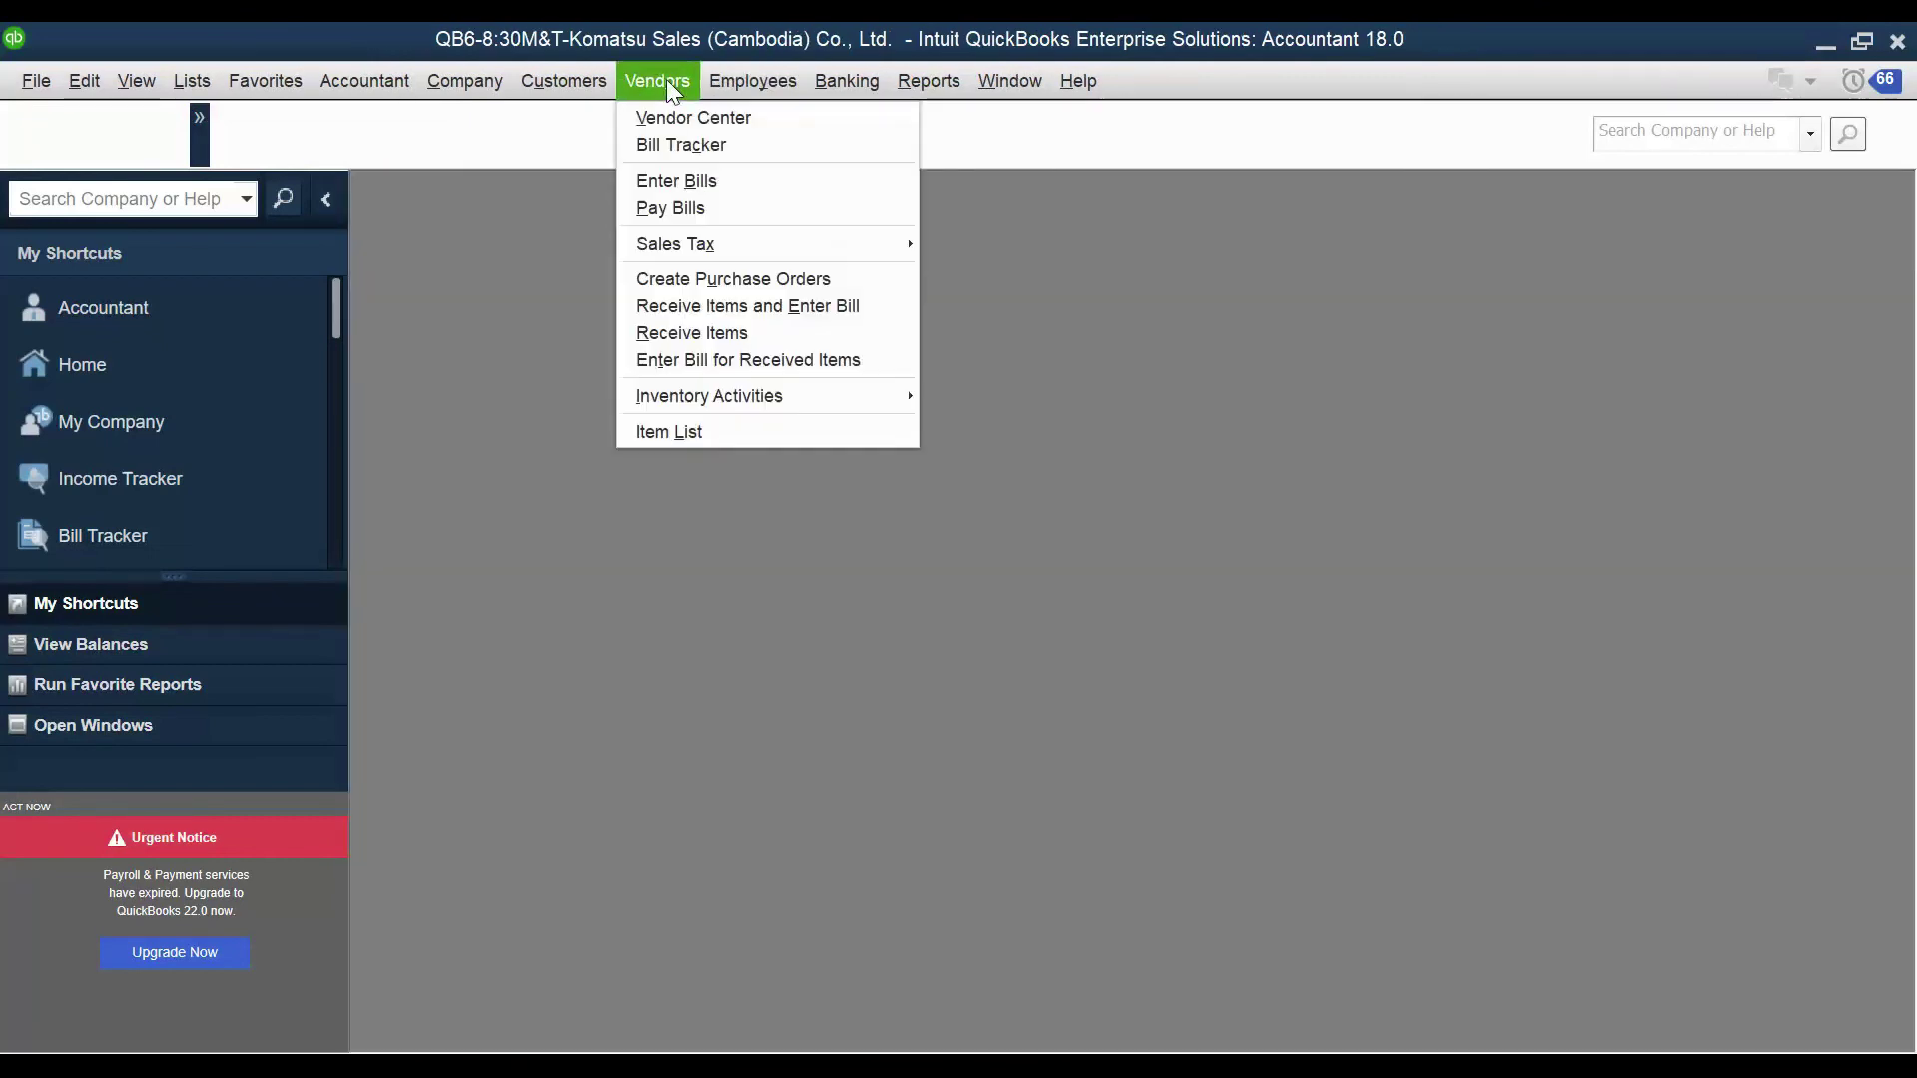
{"action": "left_click", "coordinate": [737, 305]}
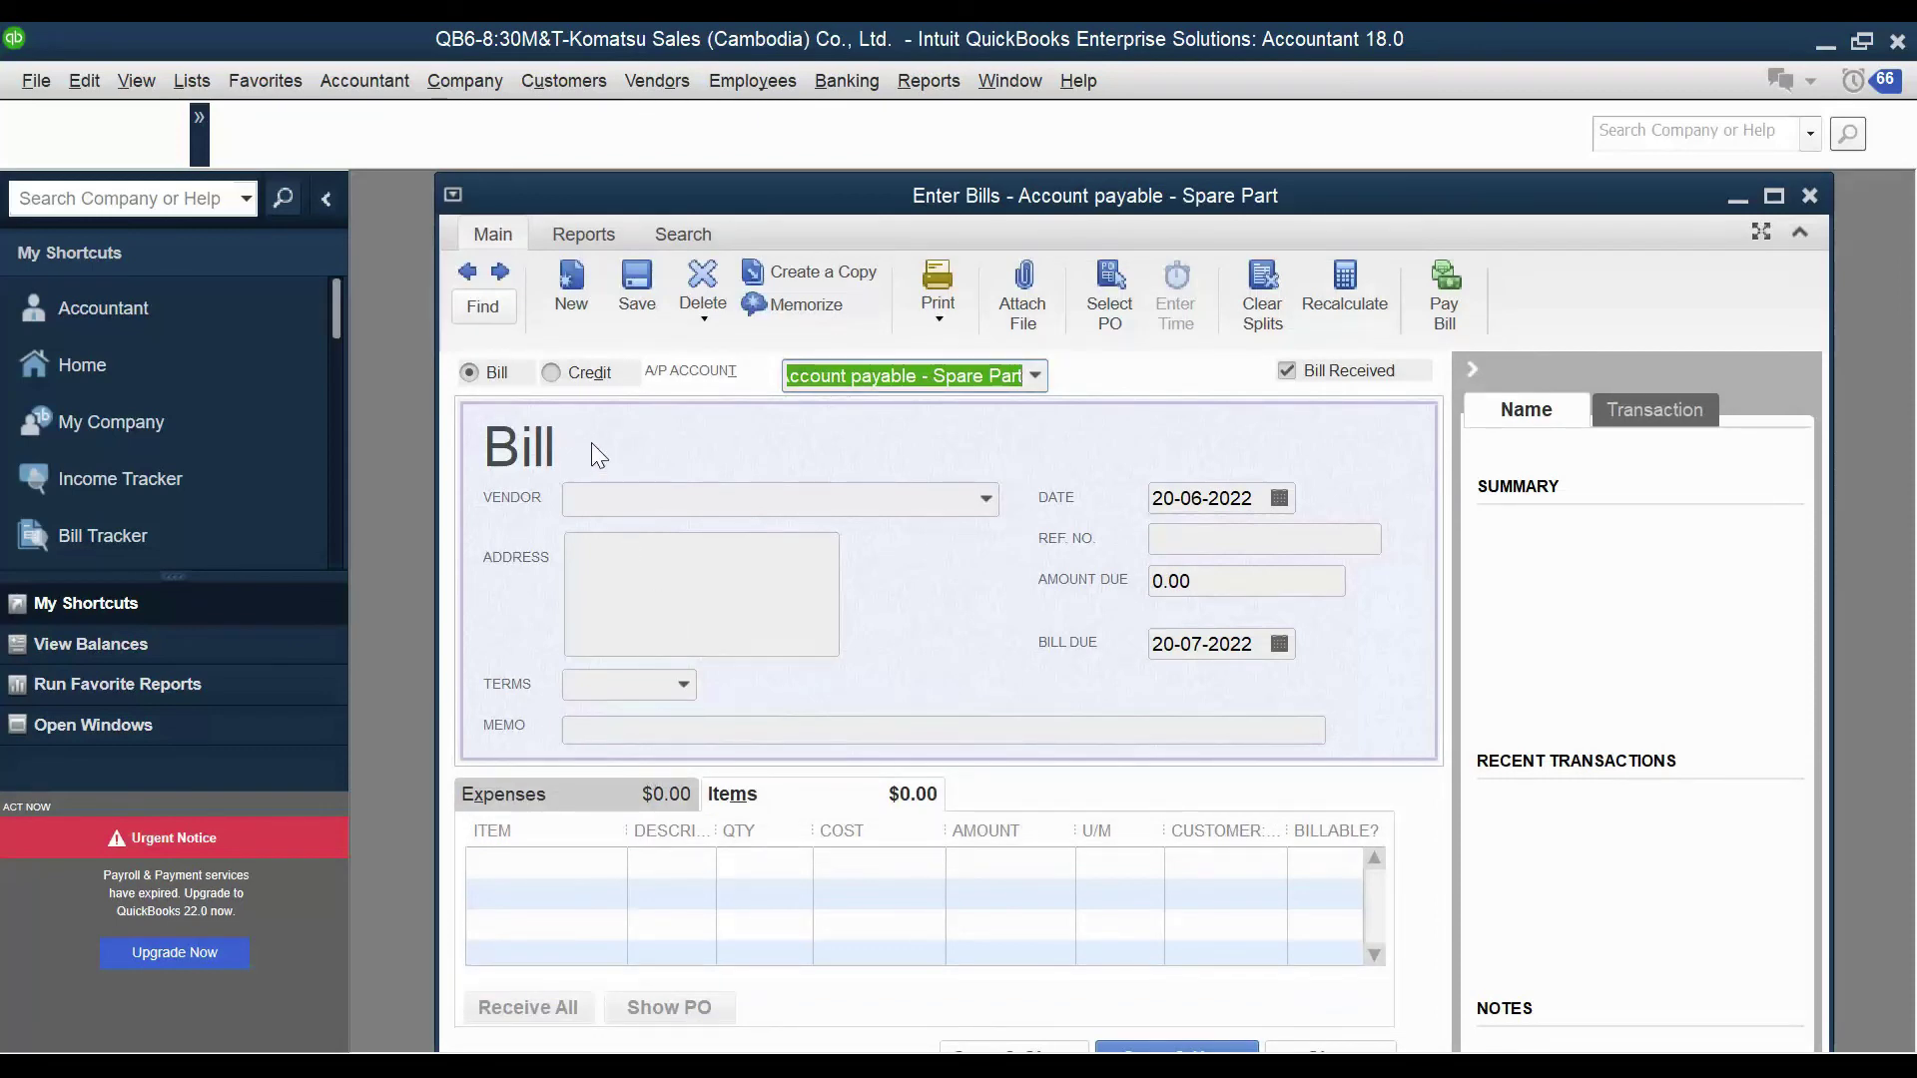
{"action": "left_click", "coordinate": [469, 275]}
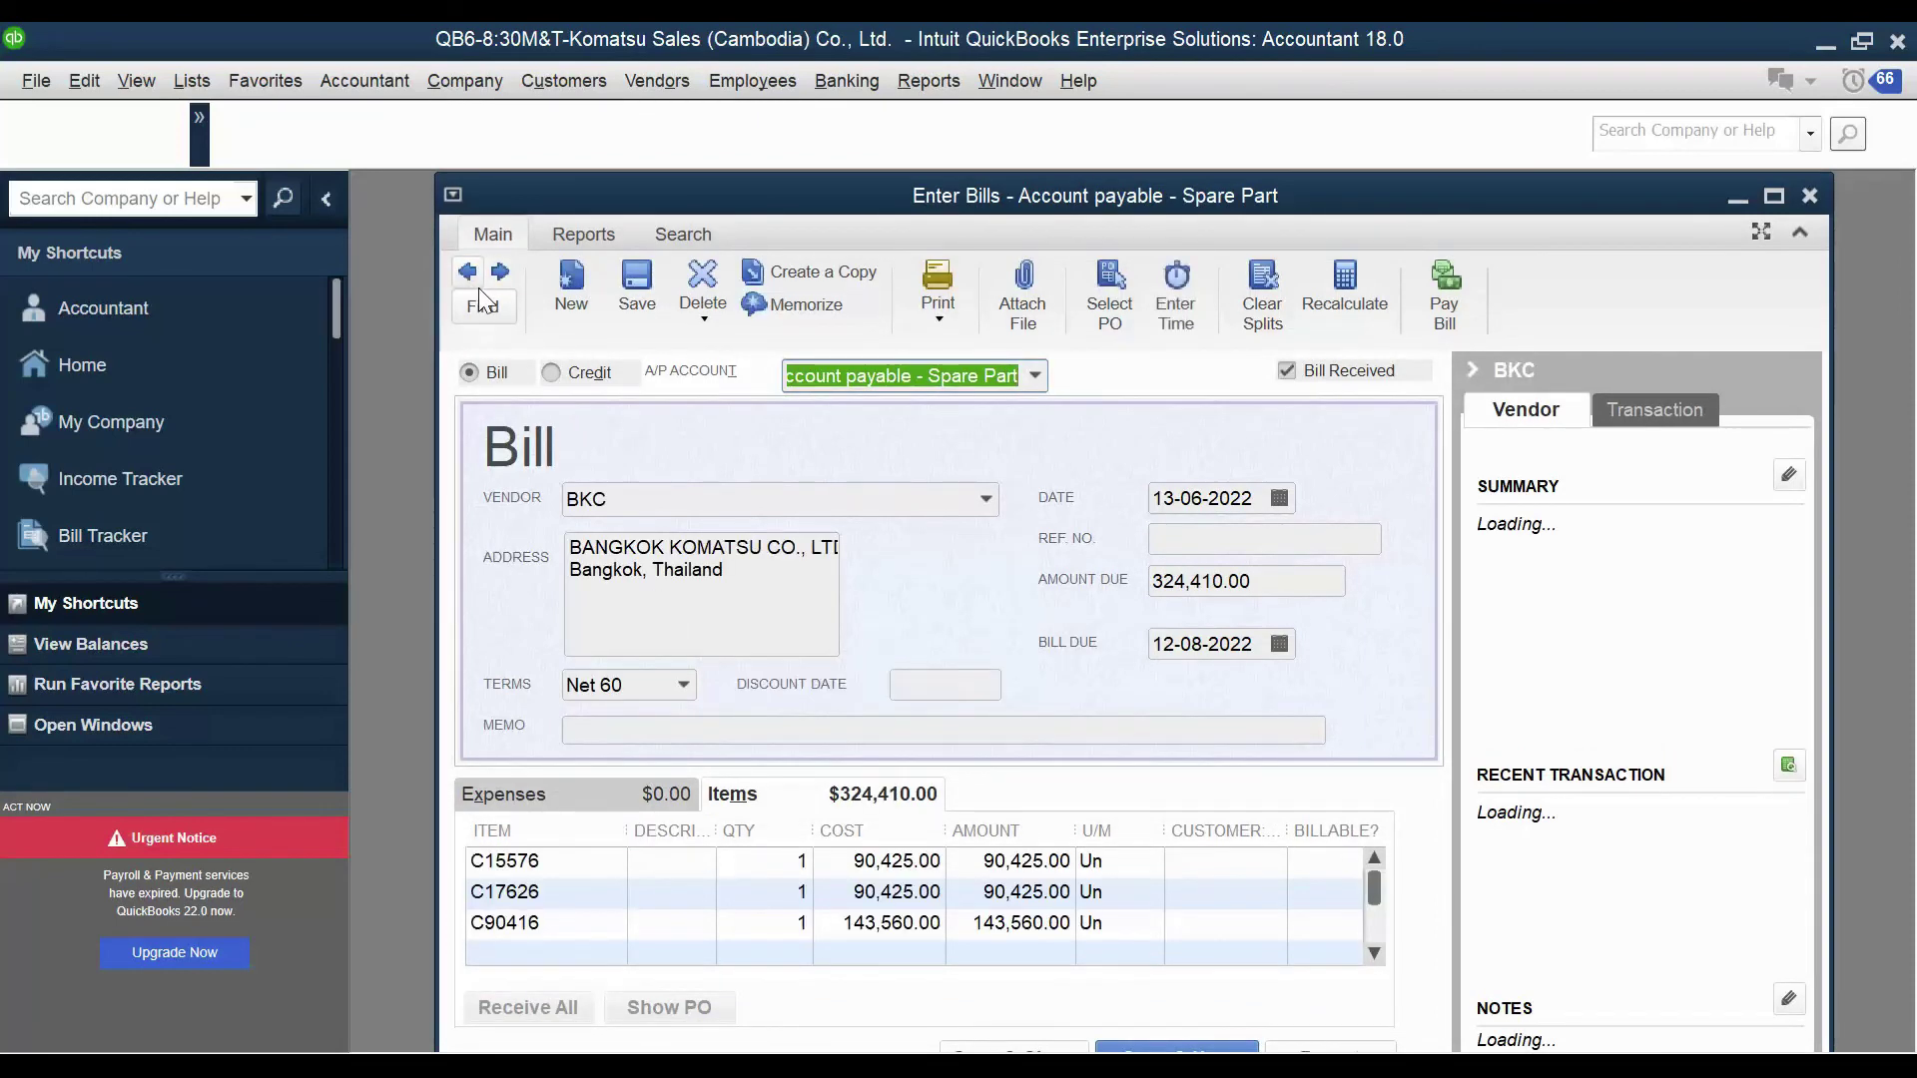
{"action": "scroll", "coordinate": [763, 842], "scroll_direction": "down", "scroll_amount": 1}
{"action": "scroll", "coordinate": [763, 843], "scroll_direction": "up", "scroll_amount": 1}
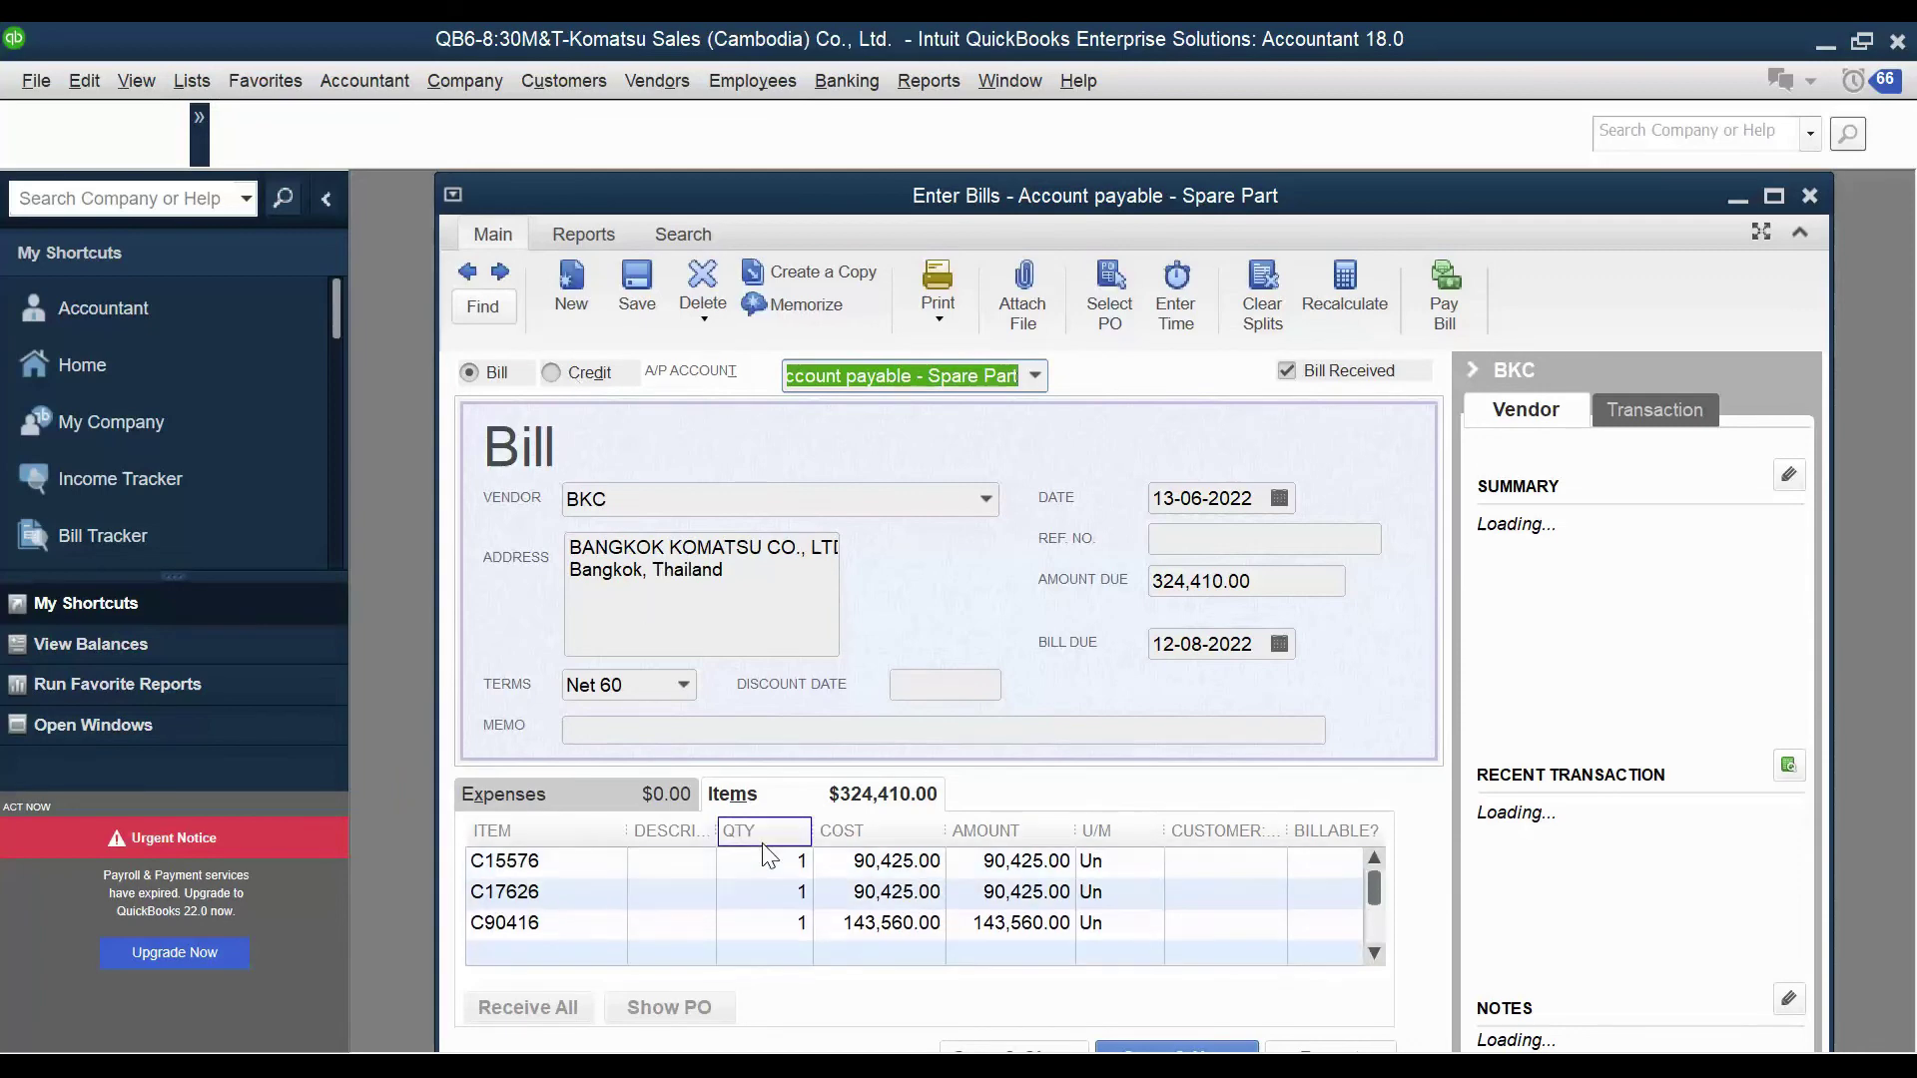
{"action": "left_click", "coordinate": [559, 381]}
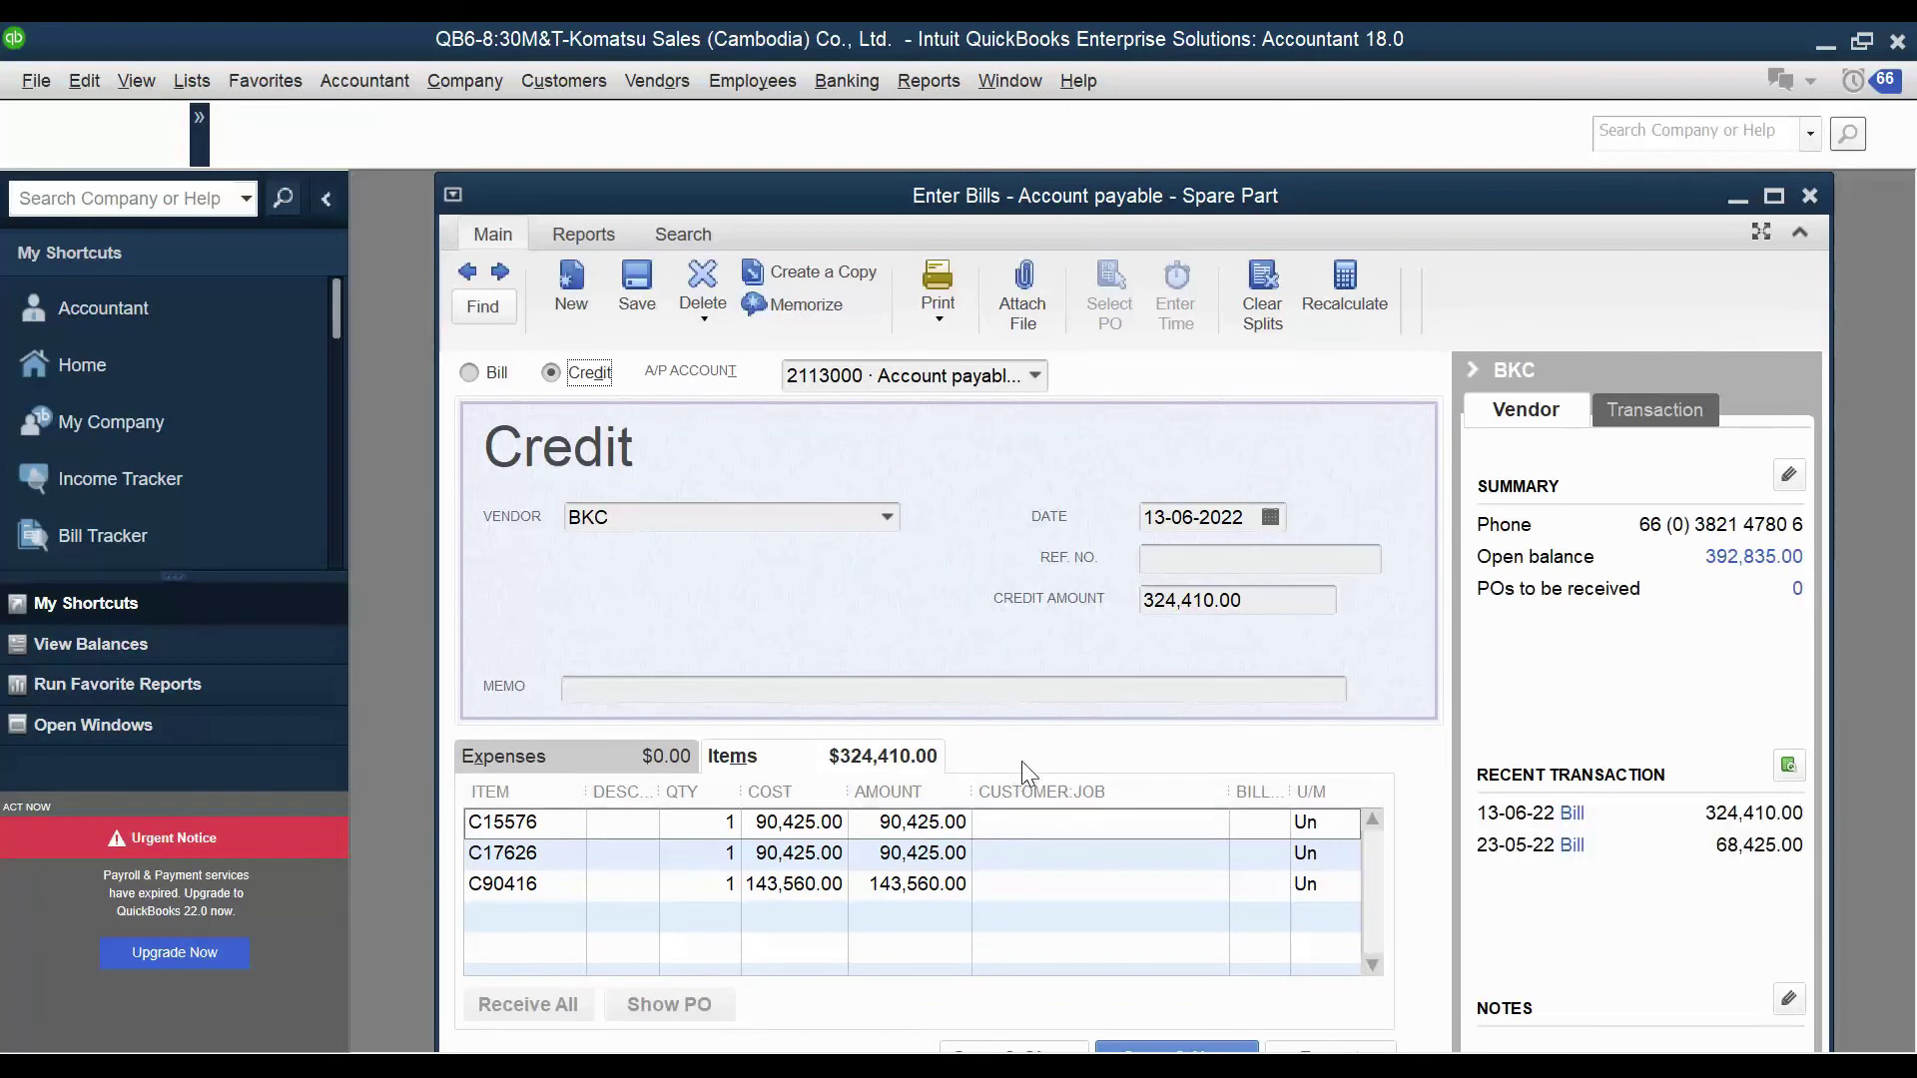
{"action": "left_click", "coordinate": [1805, 200]}
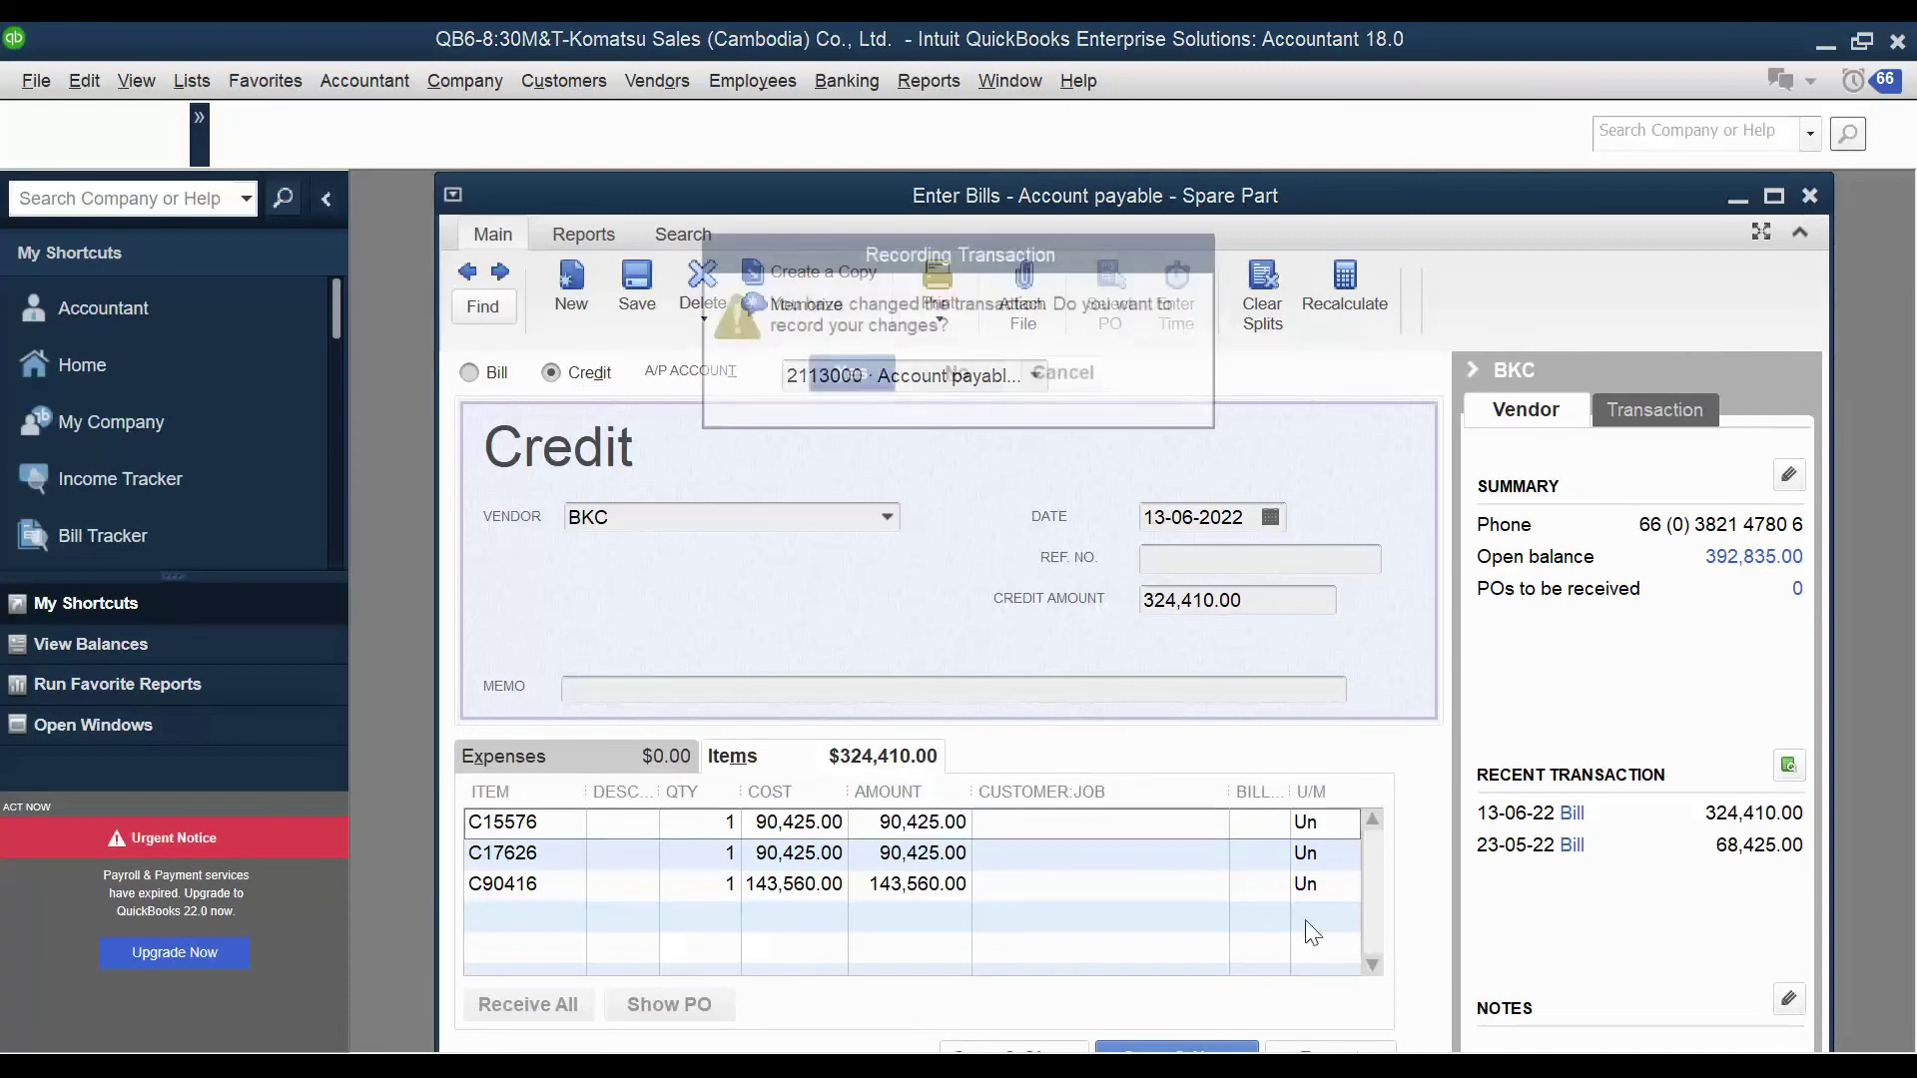
{"action": "left_click", "coordinate": [848, 376]}
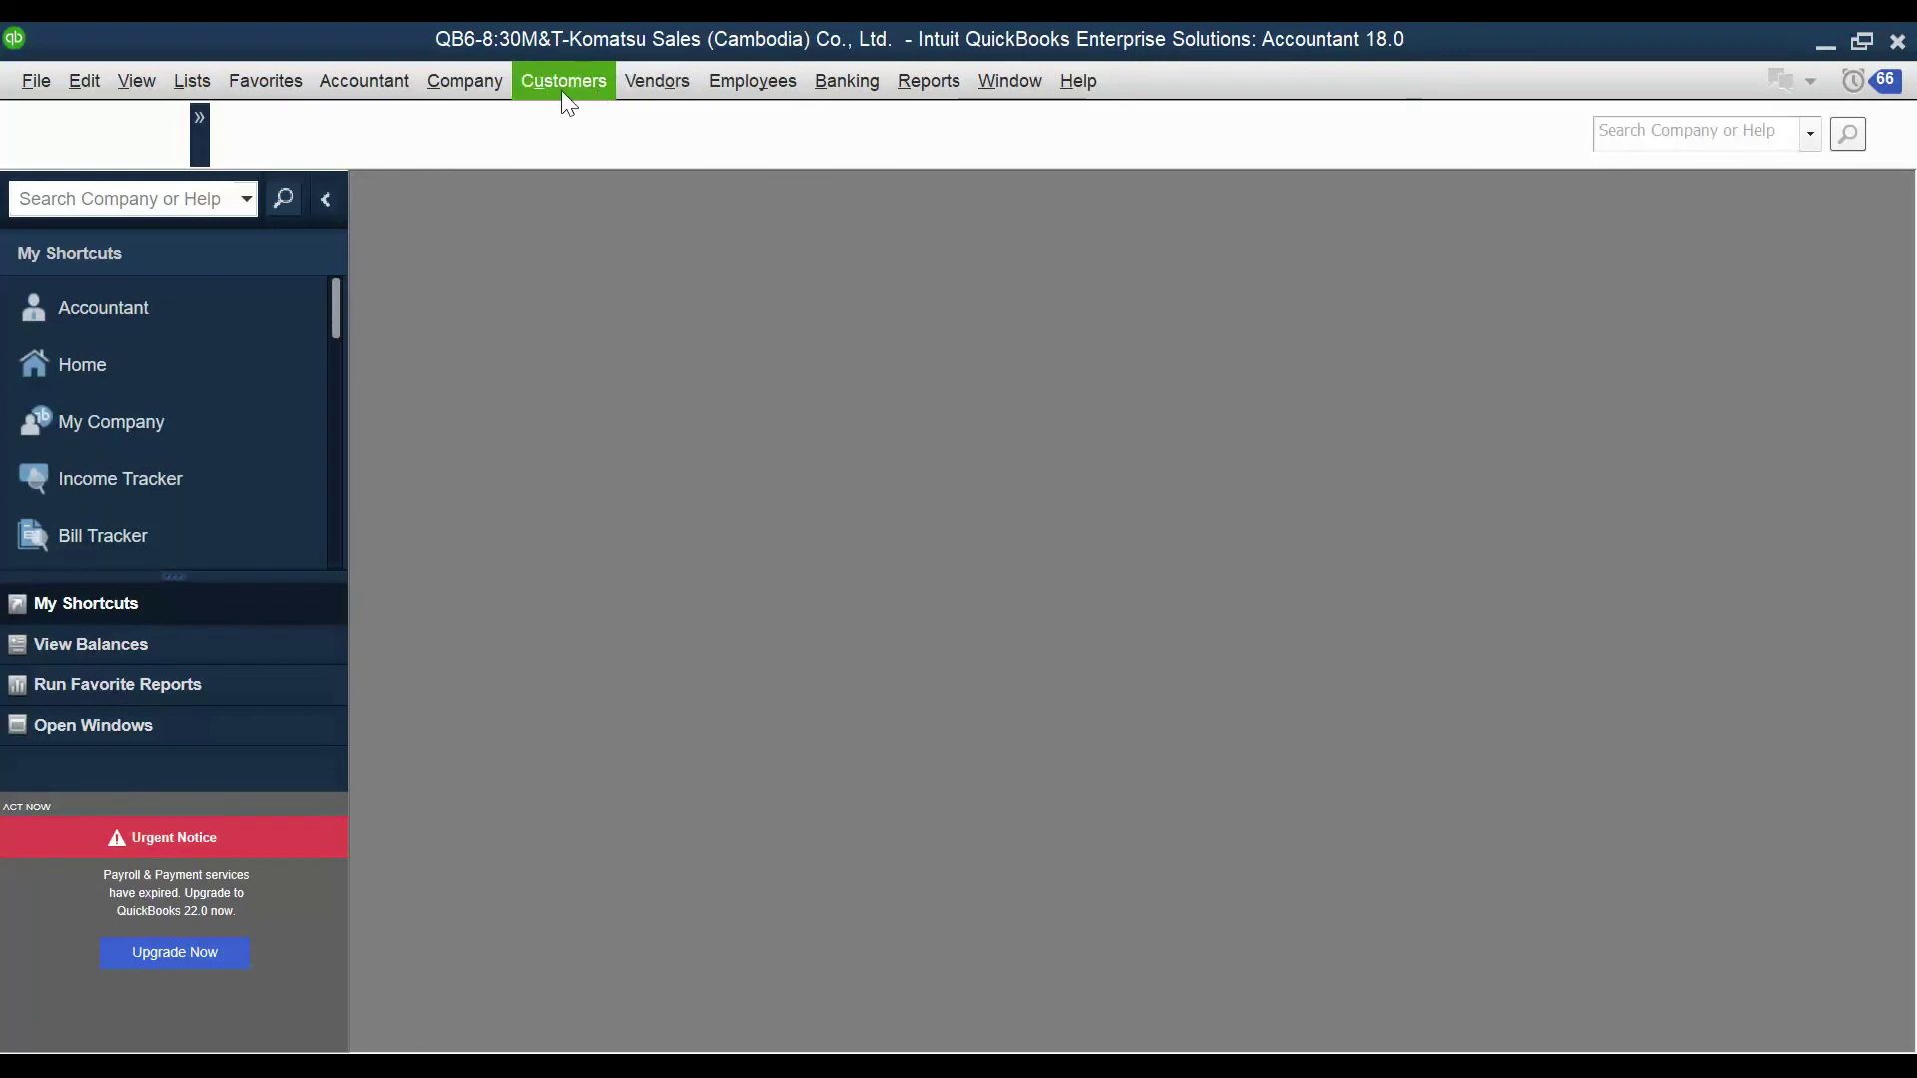
Reopen BKC's 13-06-2022 bill from the Receive Items and Enter Bill form and switch it to Credit.
{"action": "left_click", "coordinate": [629, 92]}
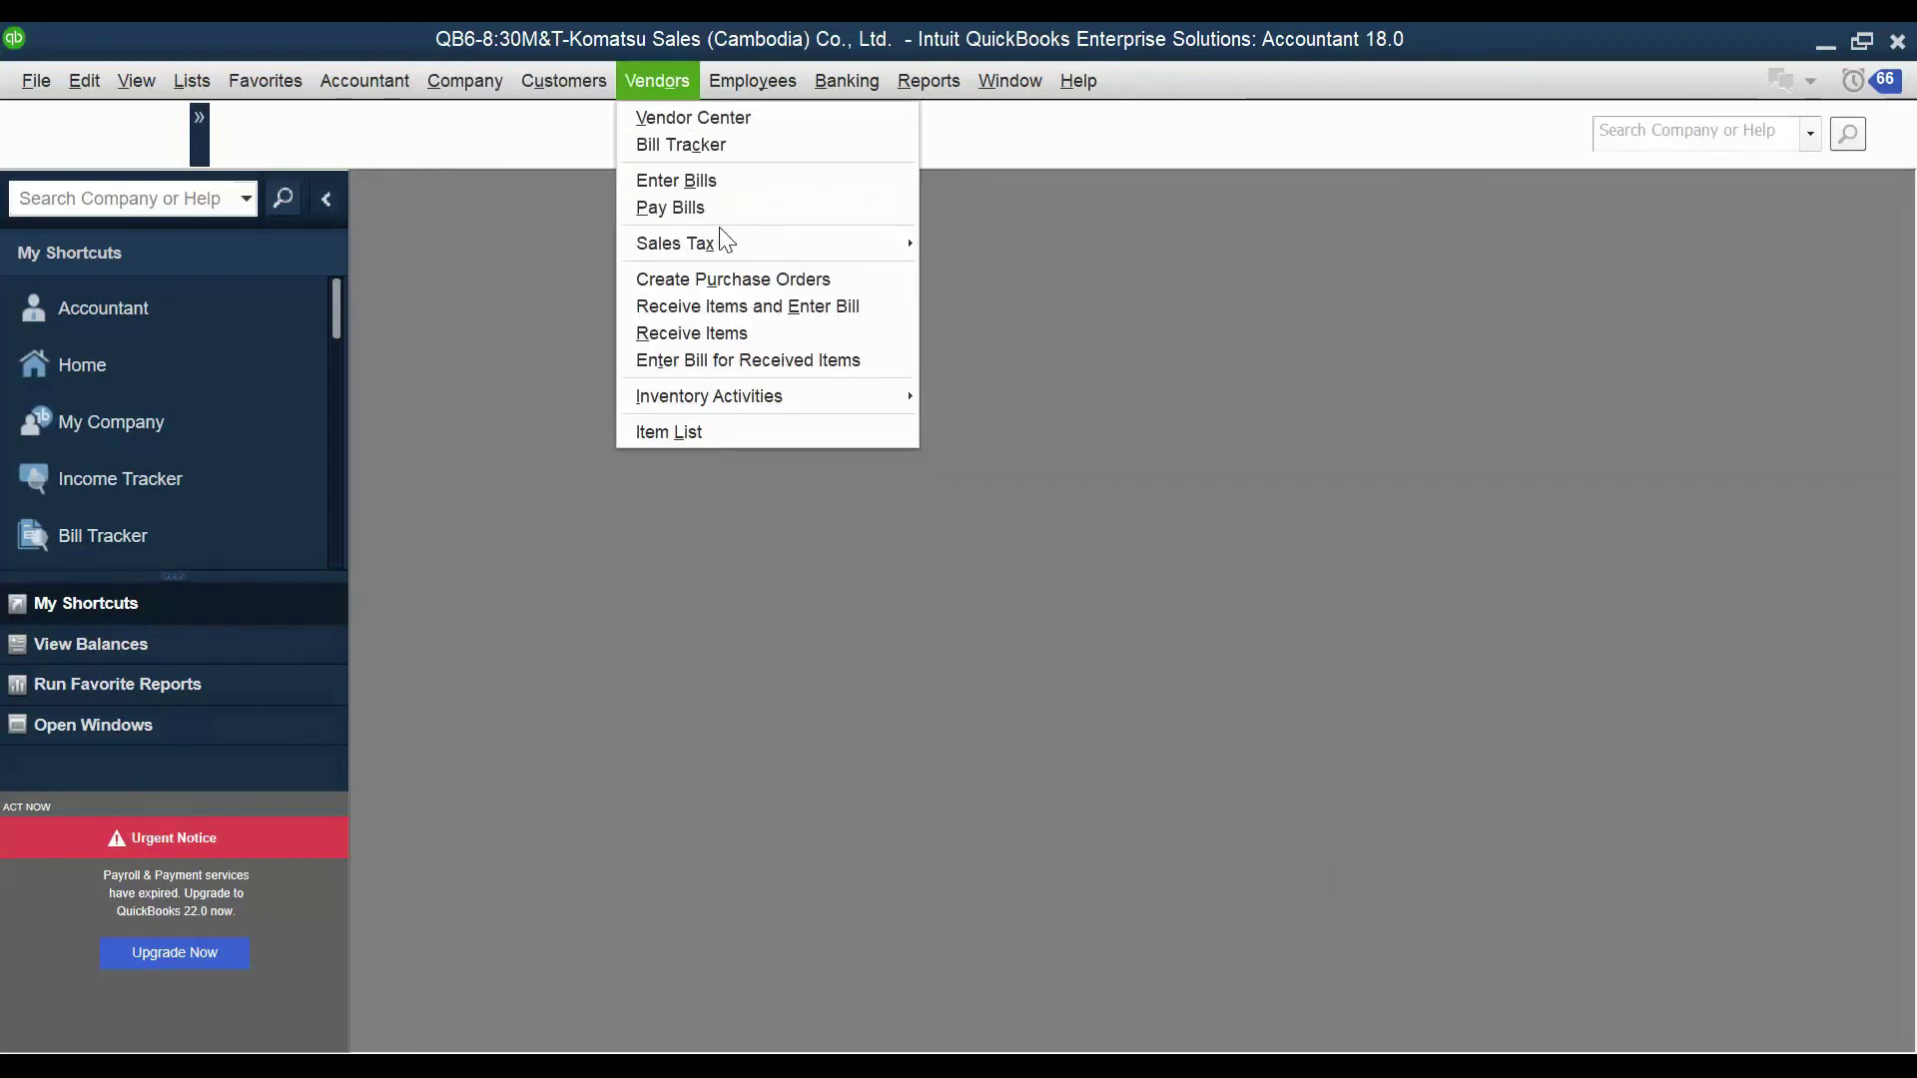
{"action": "left_click", "coordinate": [749, 307]}
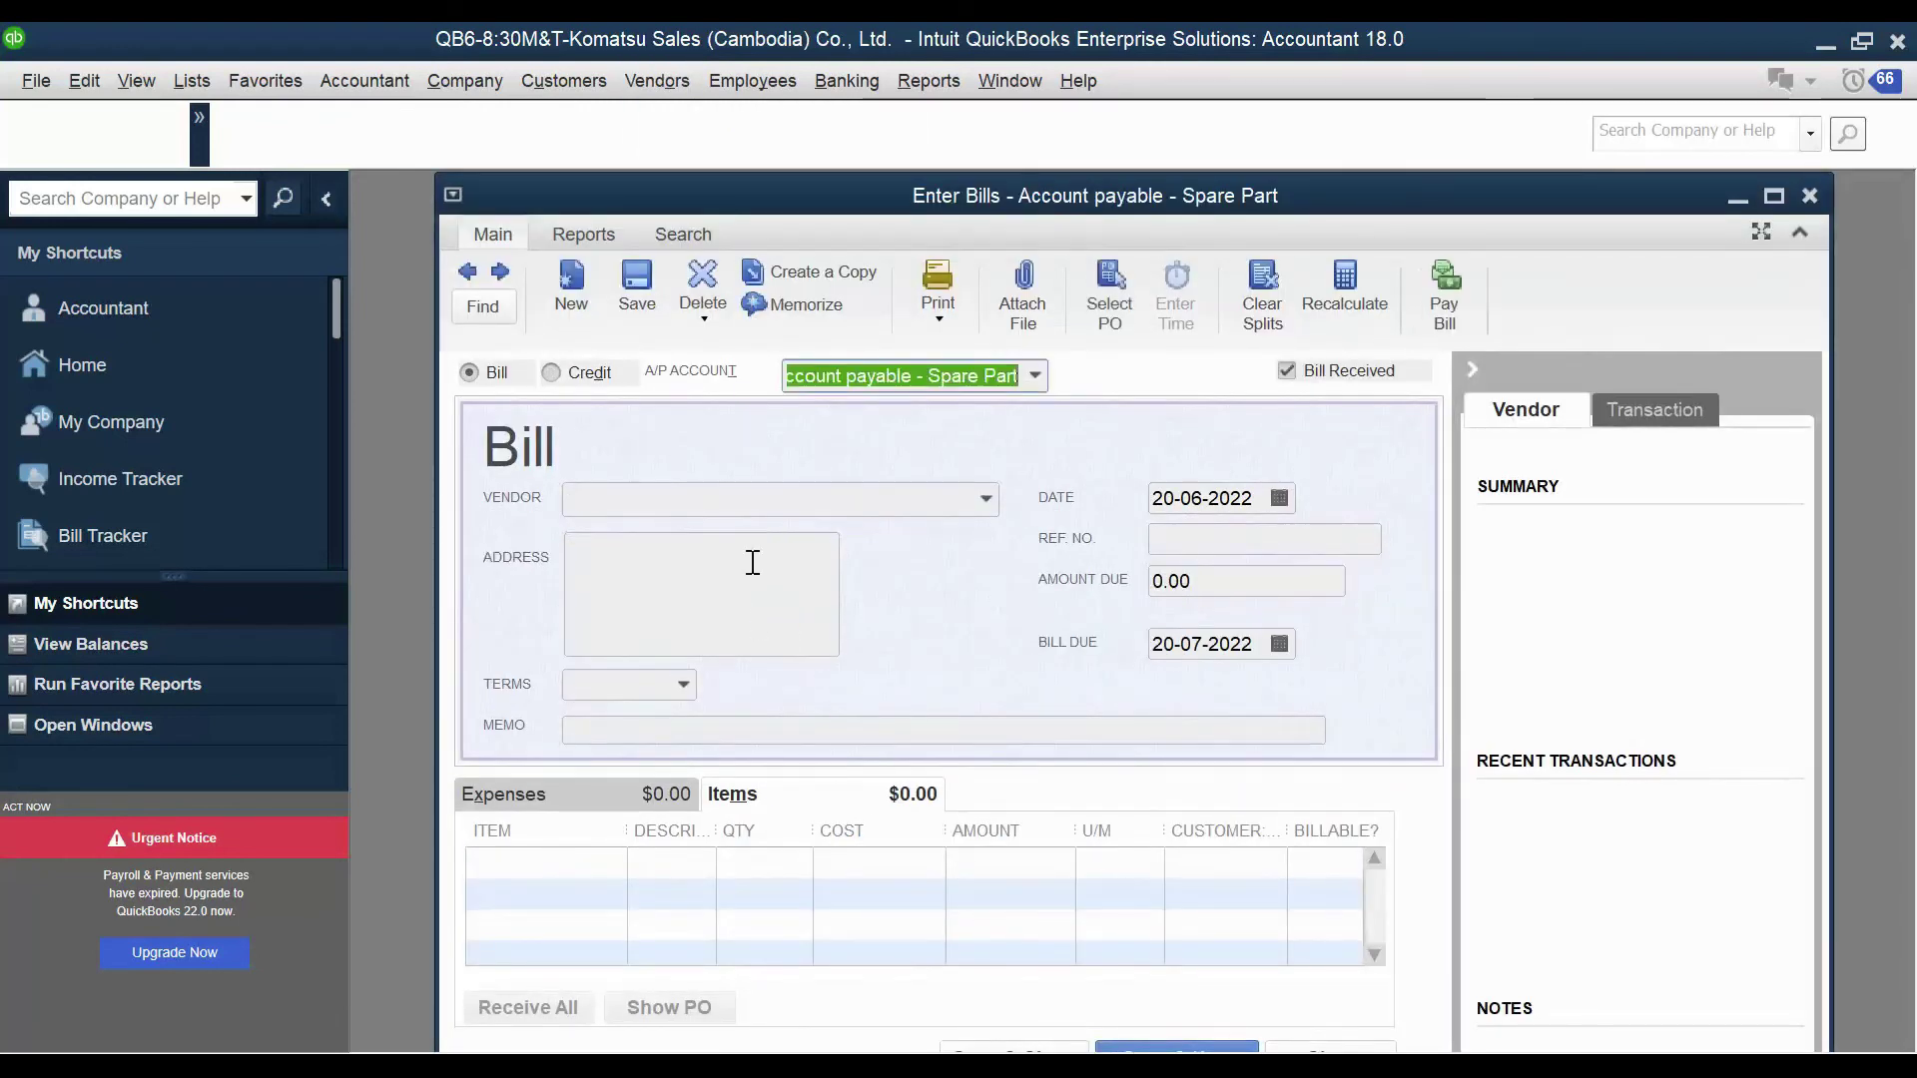
{"action": "left_click", "coordinate": [465, 271]}
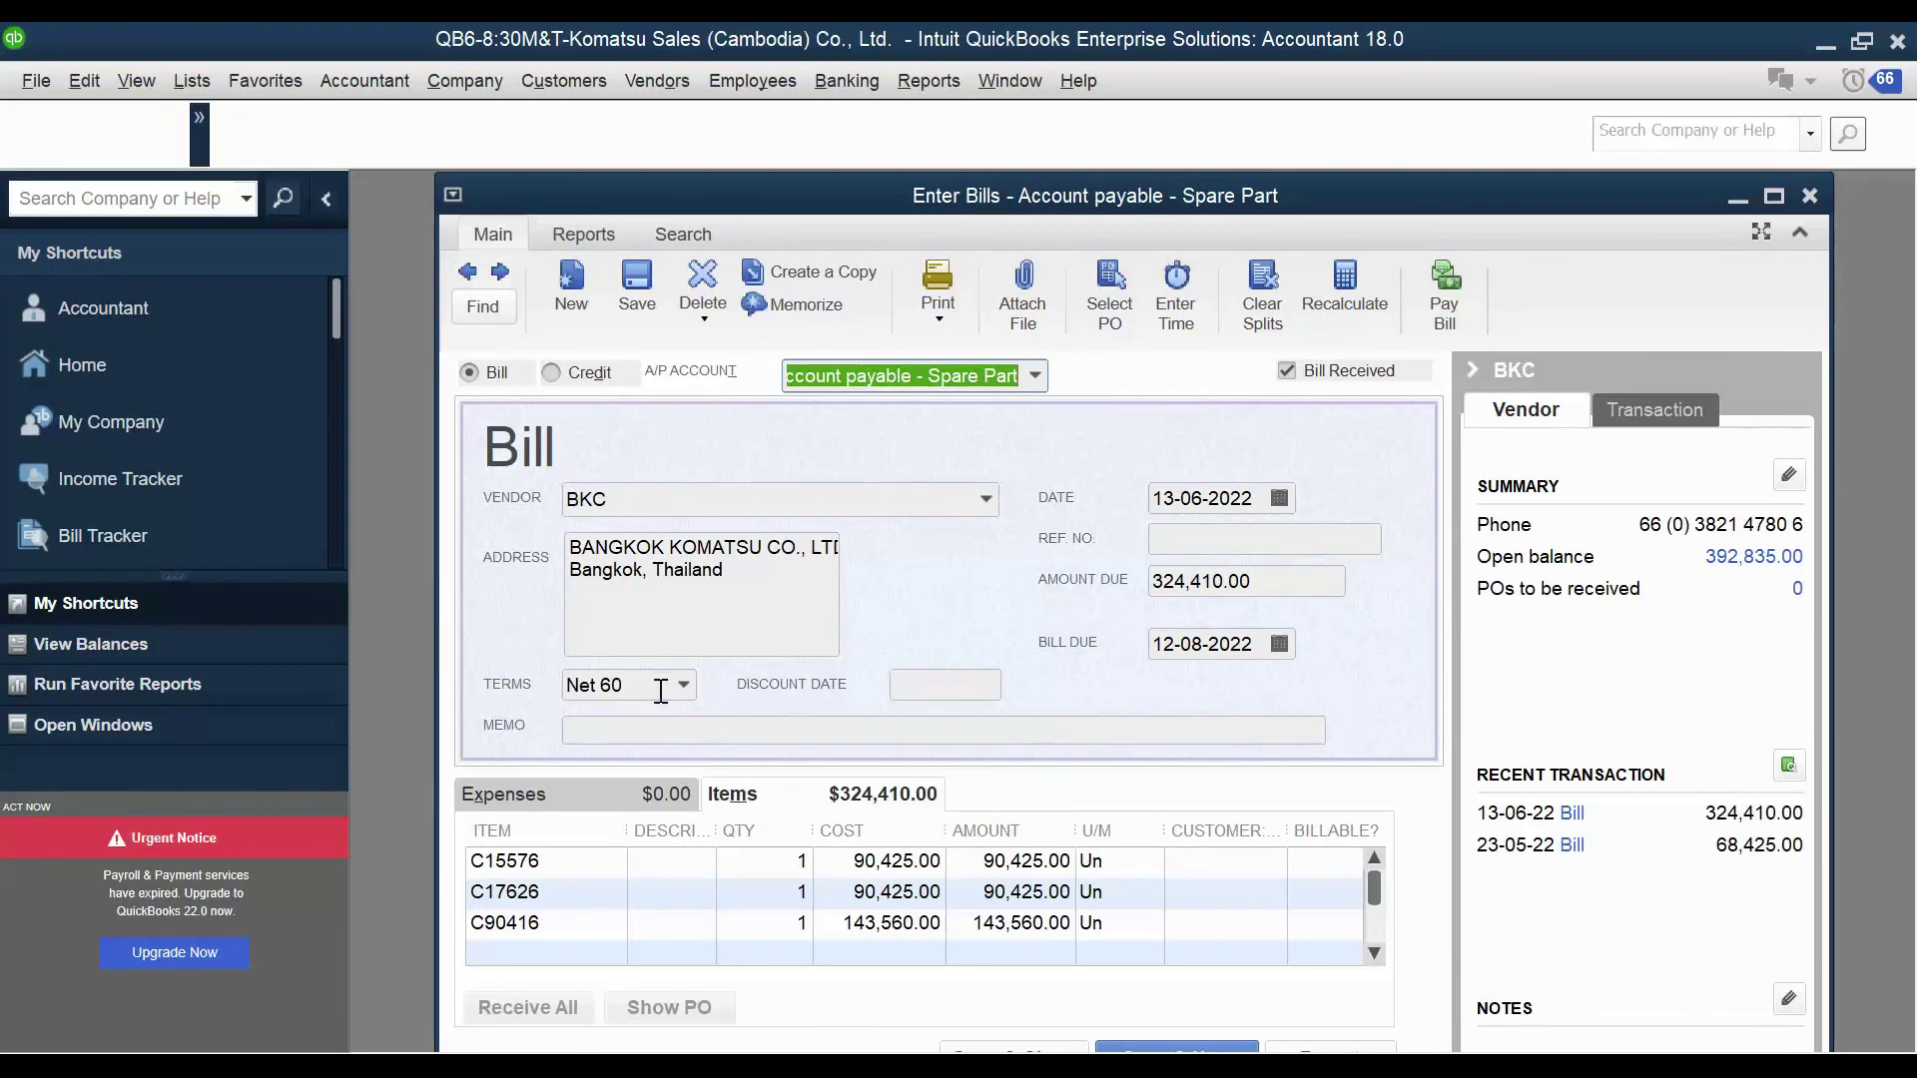
{"action": "left_click", "coordinate": [552, 372]}
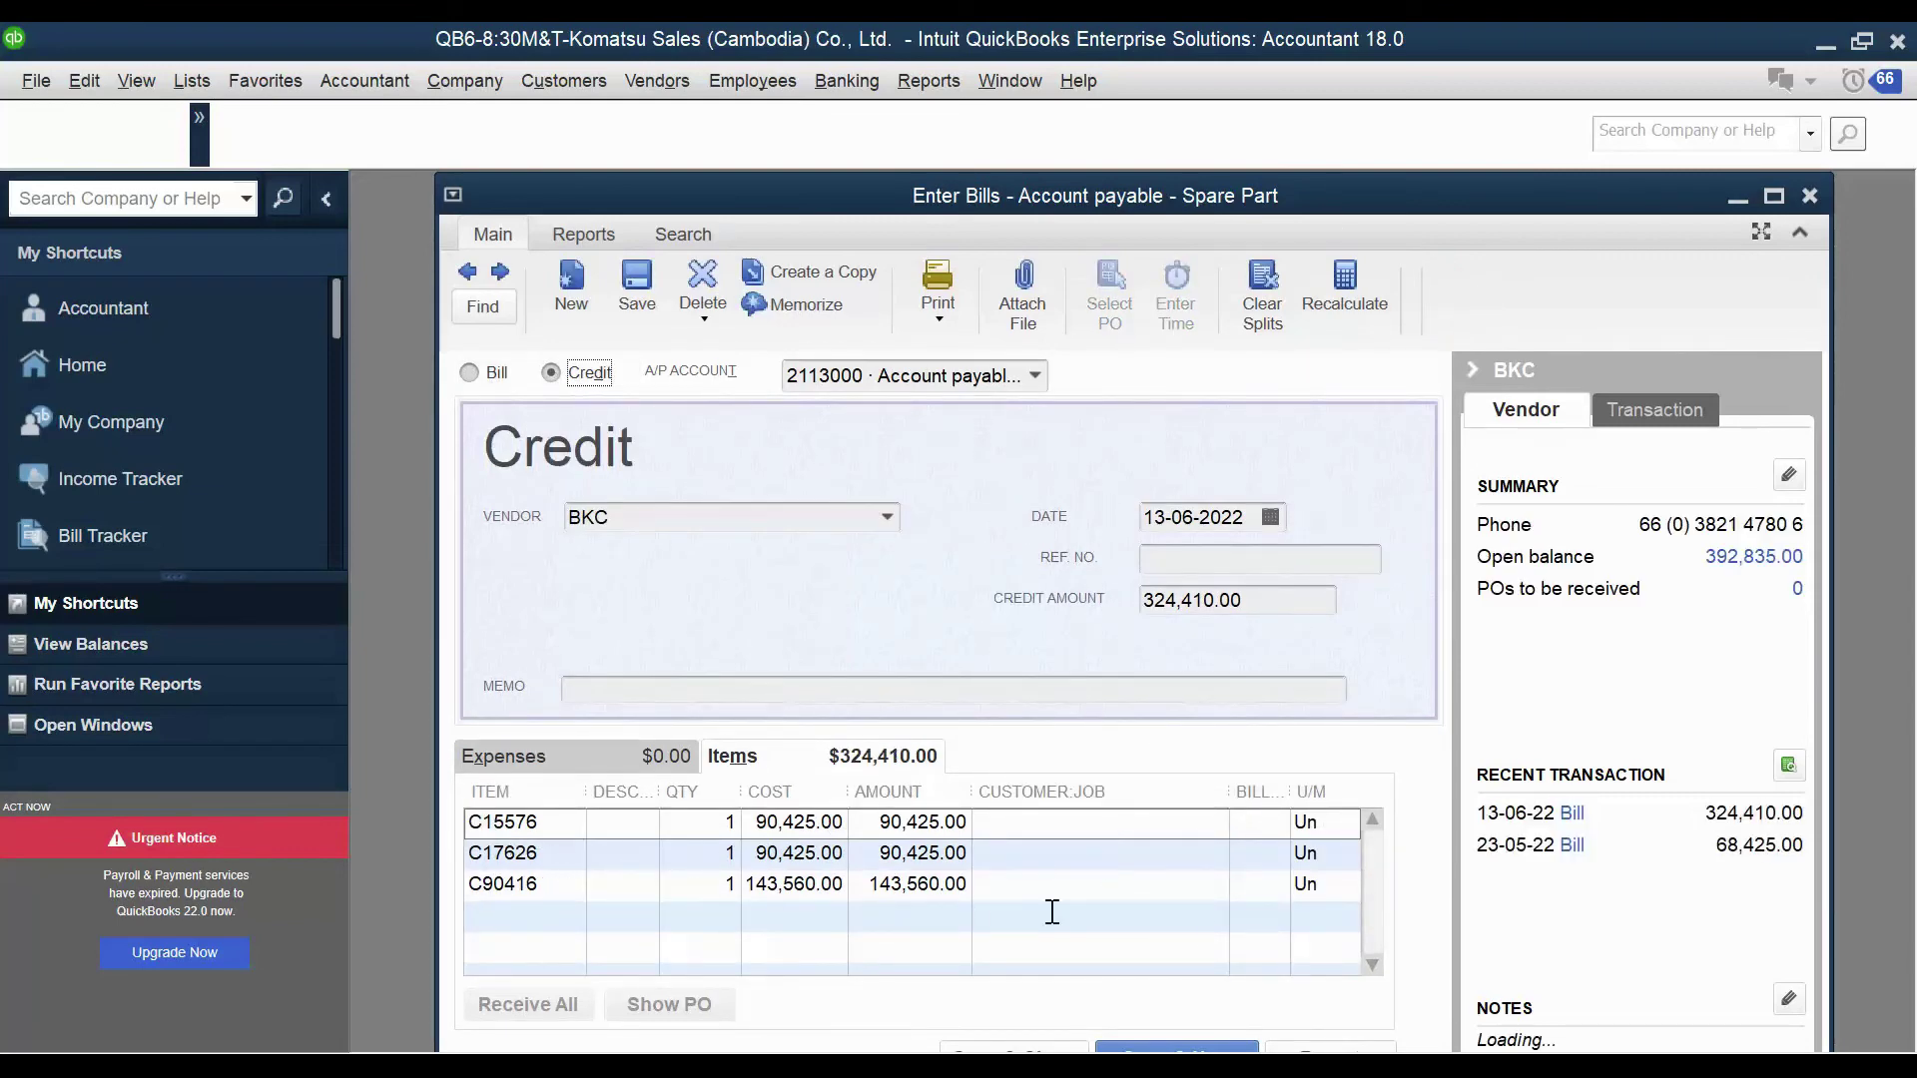
Remove items C17626 and C90416 from the item lines of the BKC credit.
{"action": "right_click", "coordinate": [561, 856]}
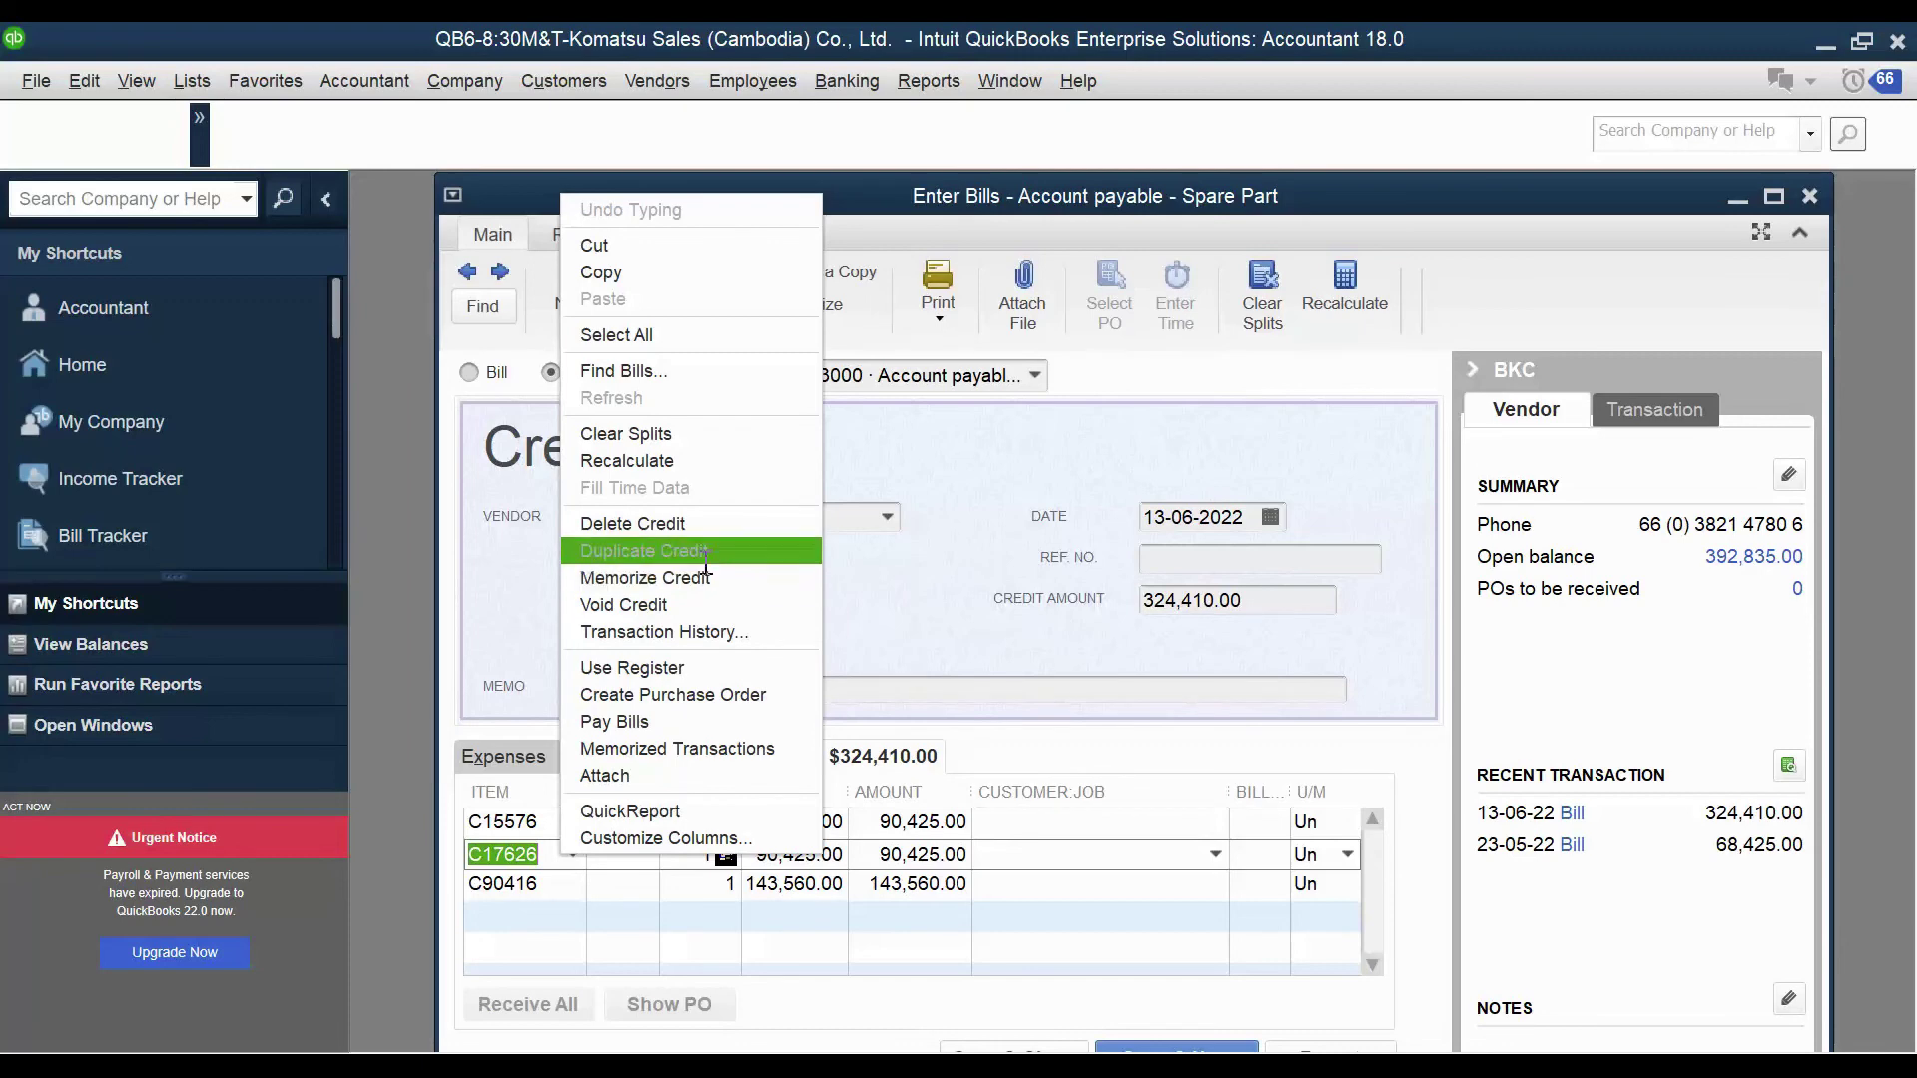
{"action": "left_click", "coordinate": [962, 932]}
{"action": "left_click", "coordinate": [574, 863]}
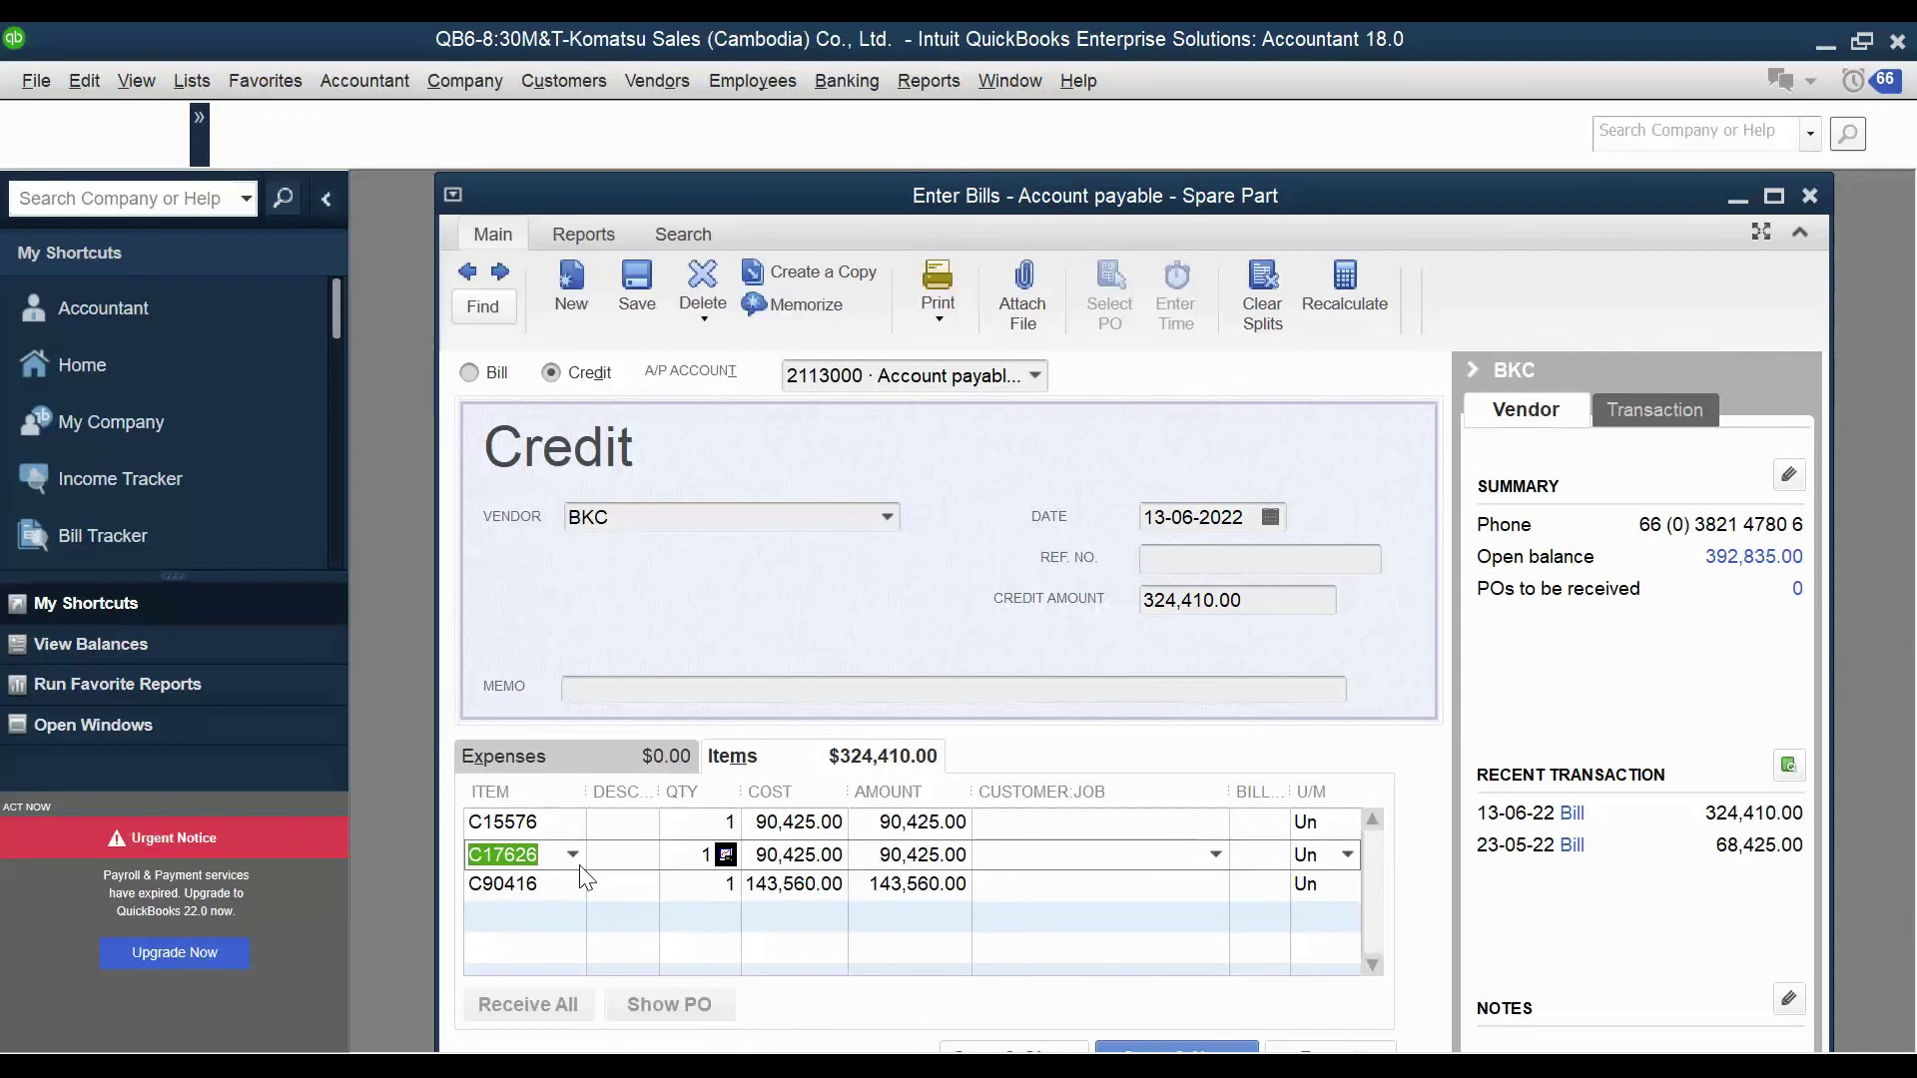
{"action": "key", "text": "Delete"}
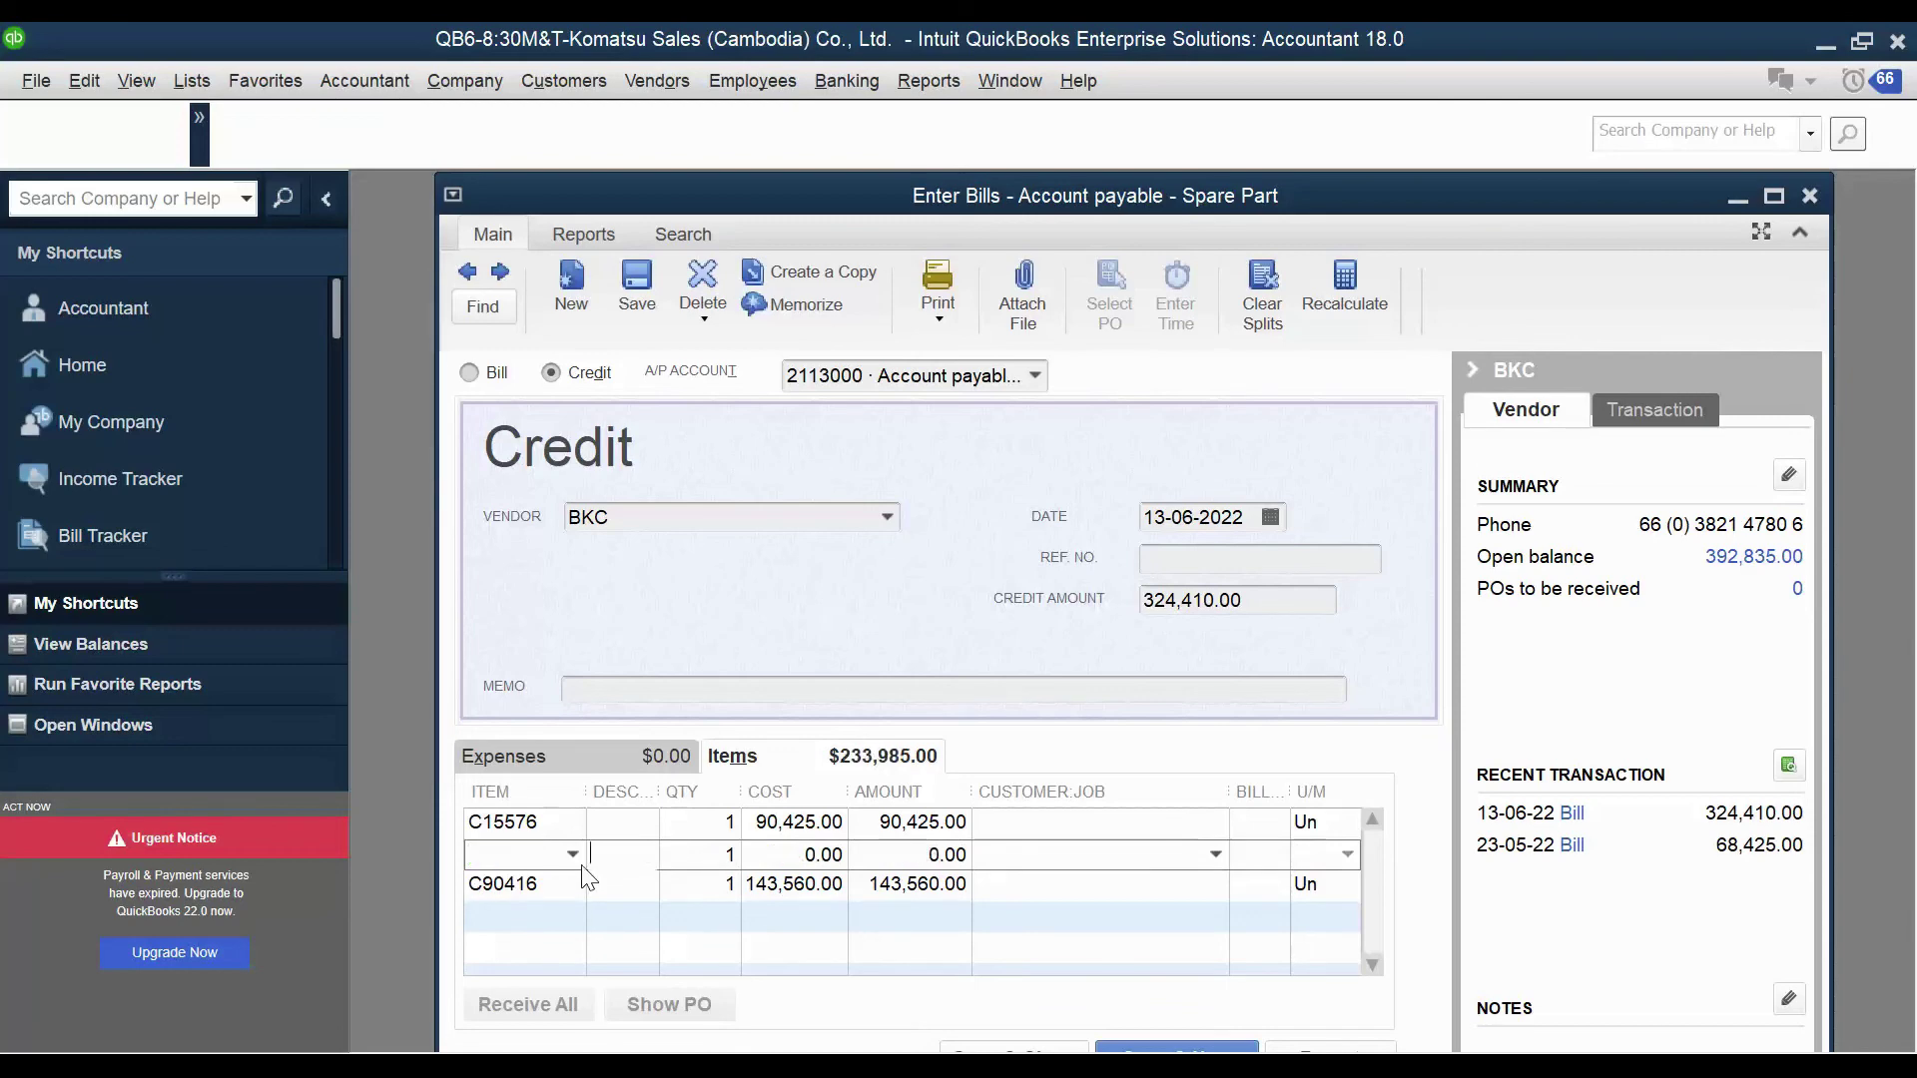
{"action": "left_click", "coordinate": [543, 889]}
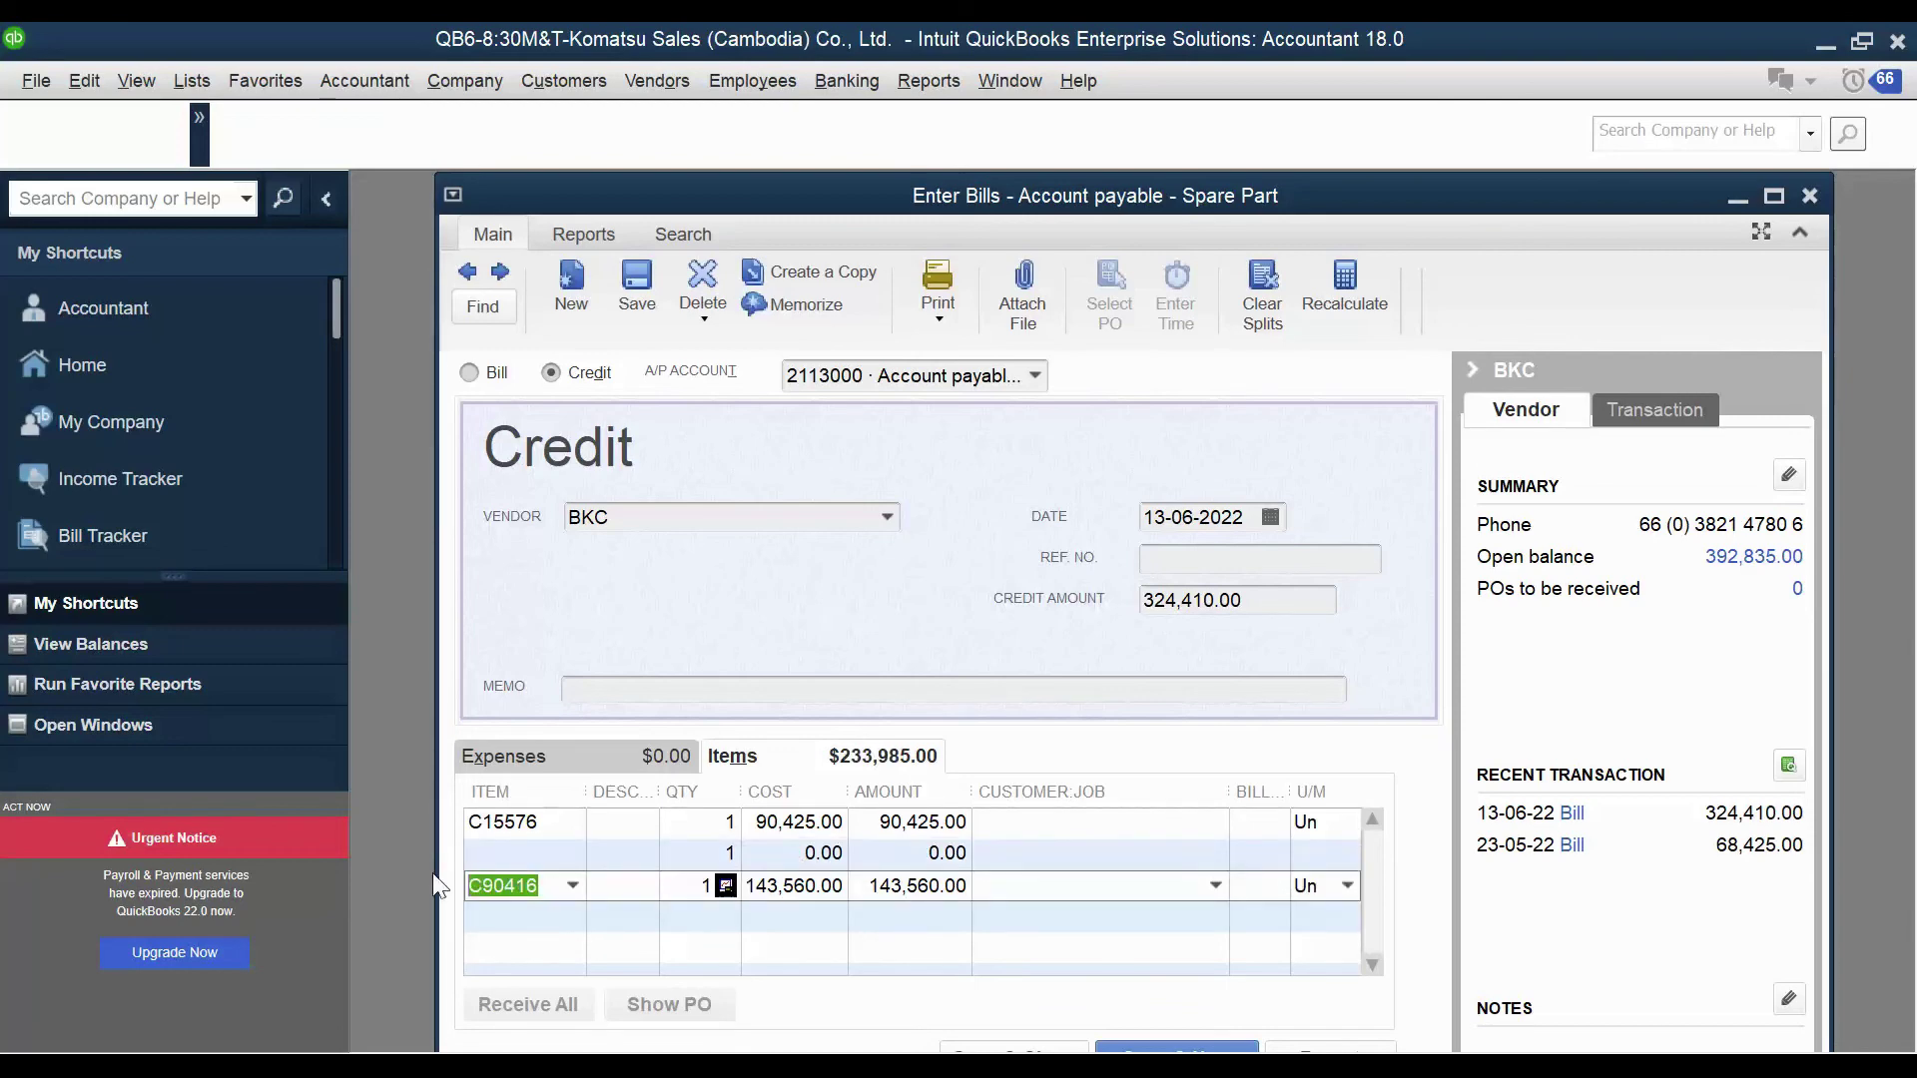
{"action": "key", "text": "Delete"}
Clear the leftover quantity, cost and amount values from the two emptied lines, keeping only item C15576 on the credit.
{"action": "left_click", "coordinate": [723, 887]}
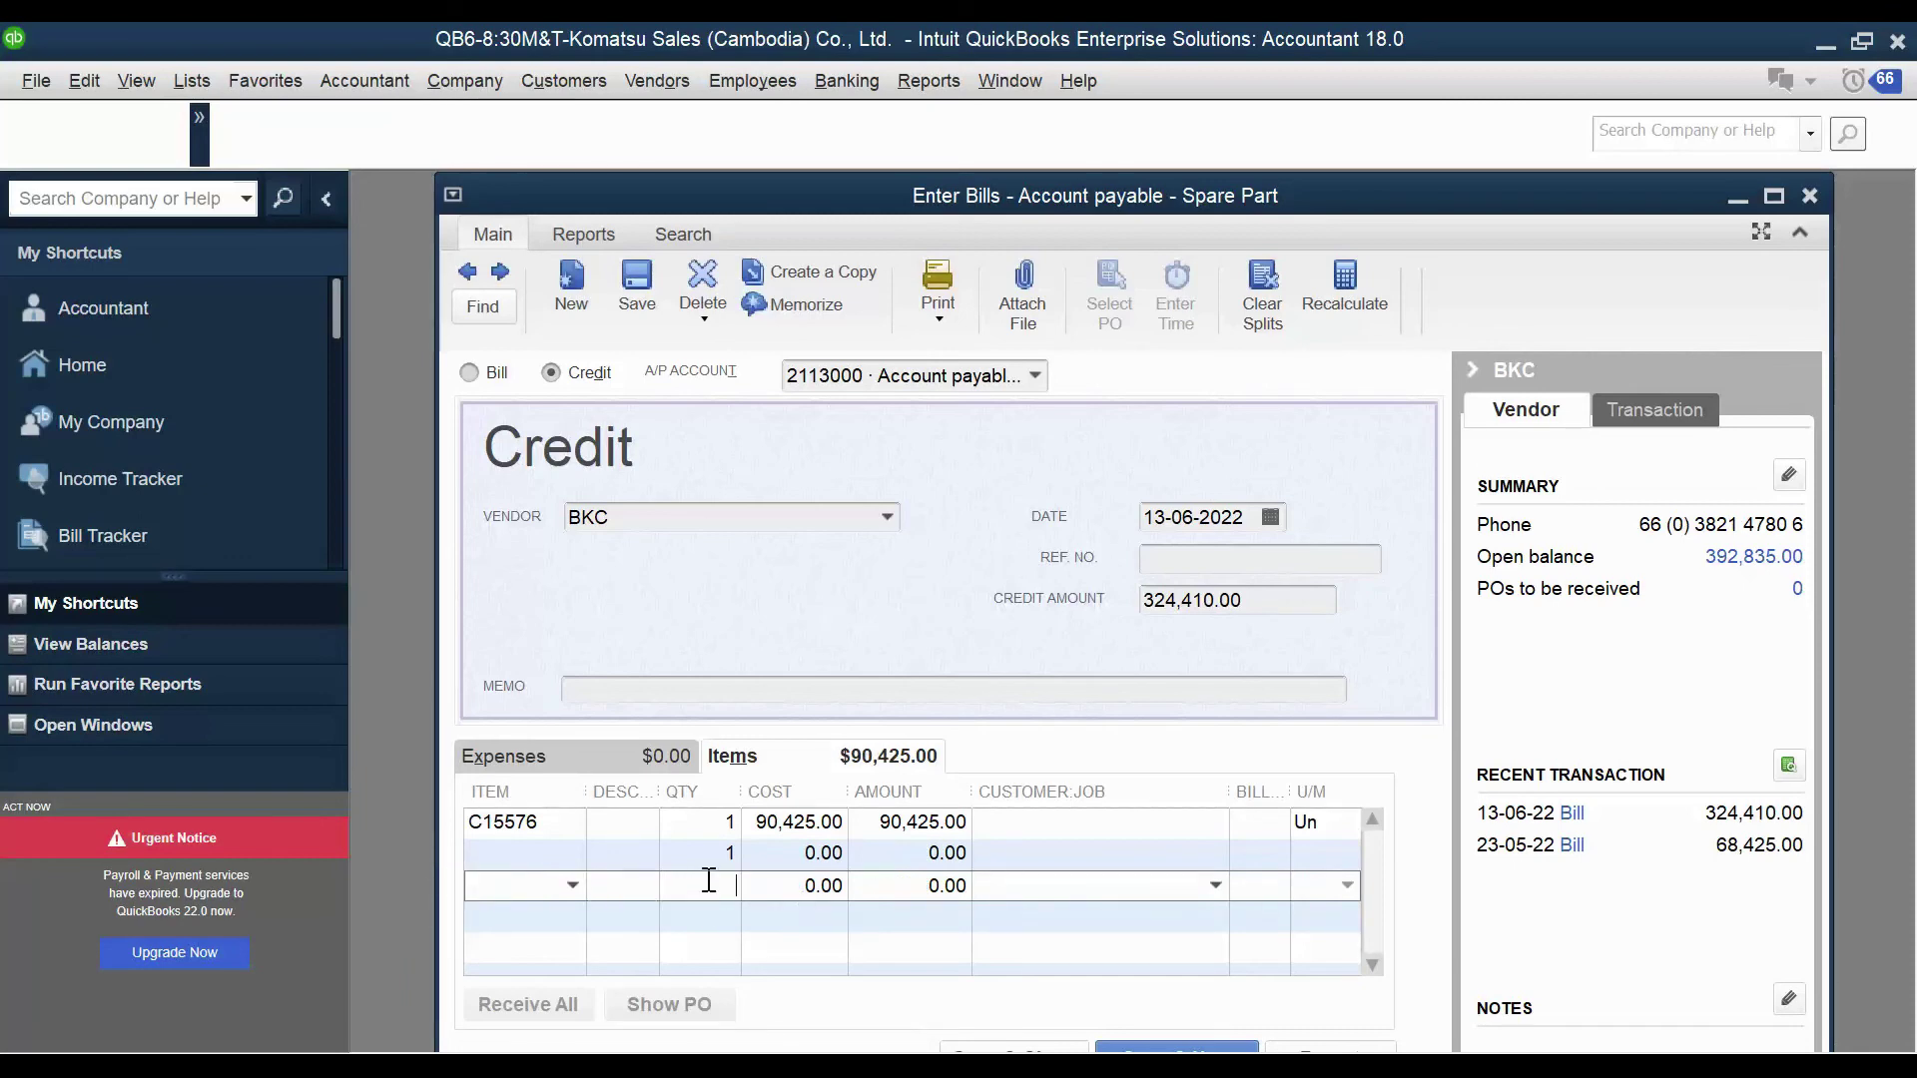
{"action": "left_click", "coordinate": [732, 855]}
{"action": "key", "text": "Delete"}
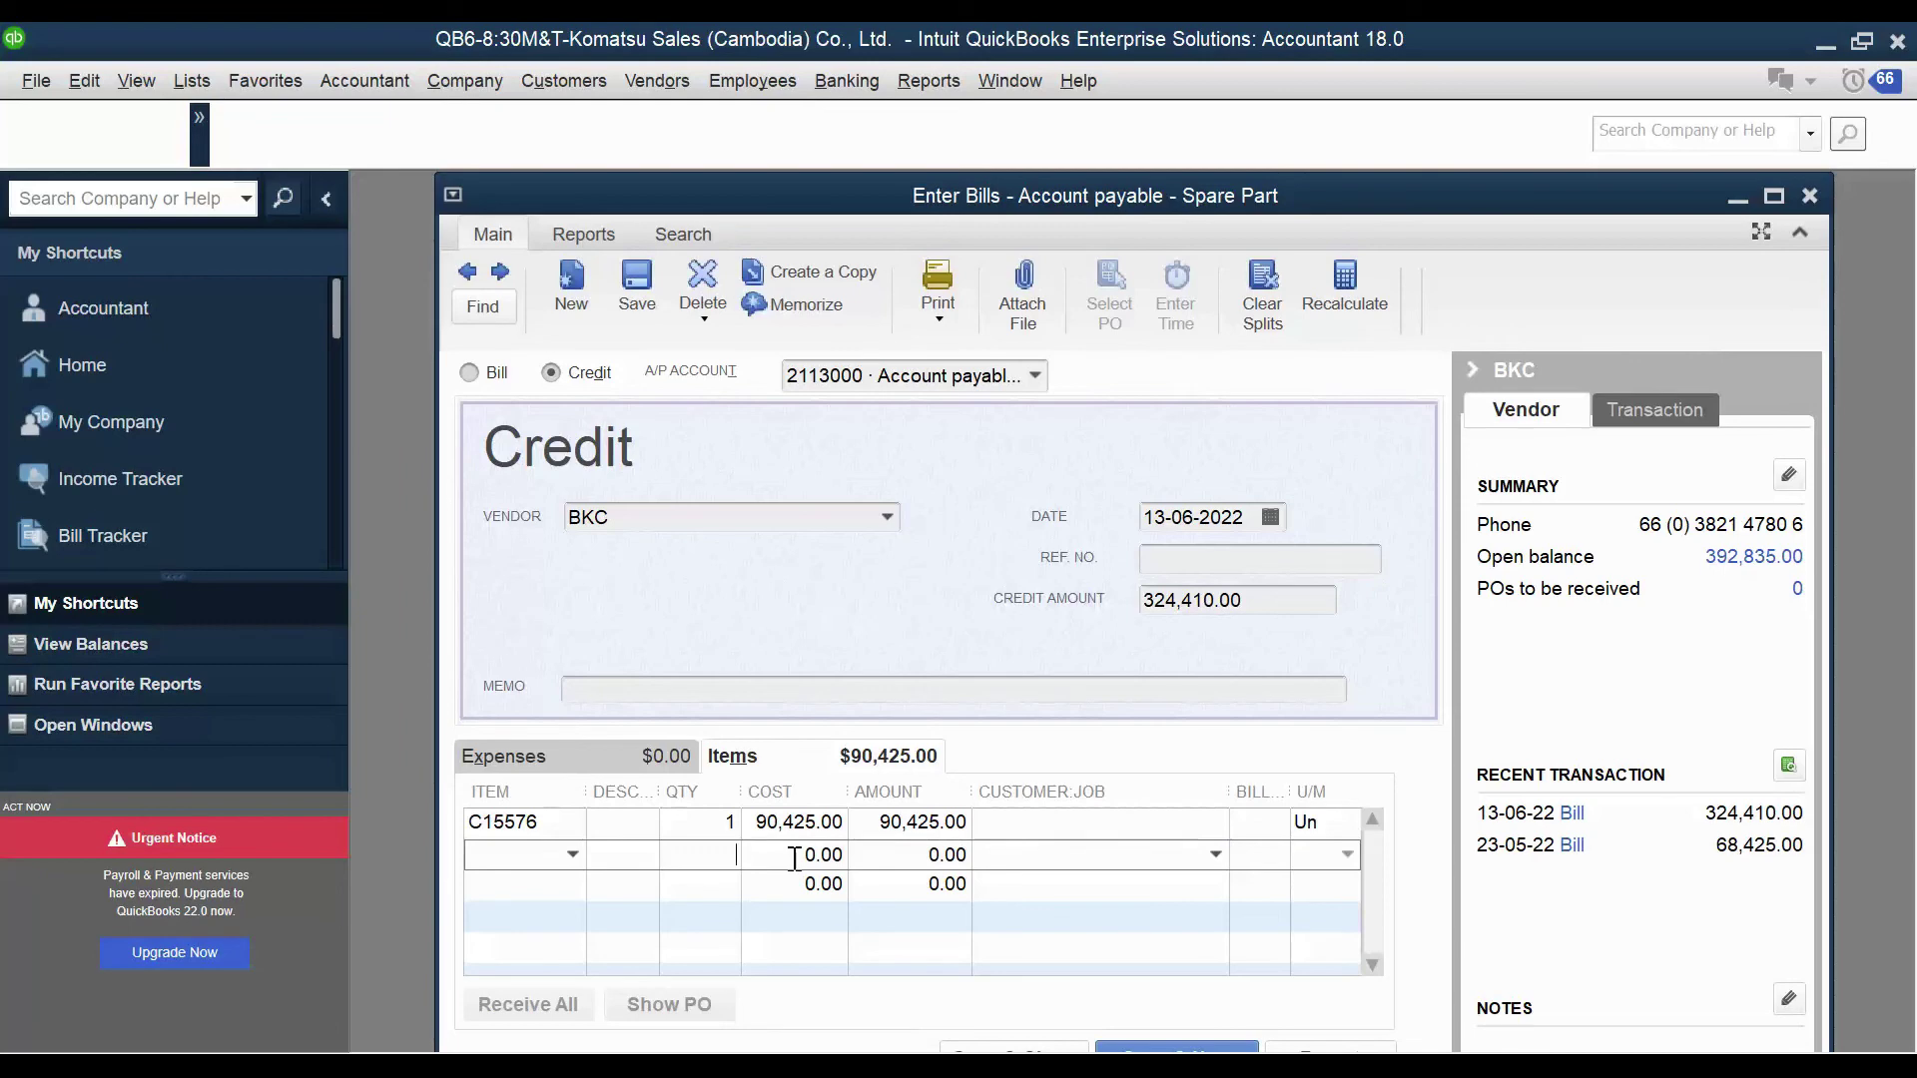
{"action": "left_click", "coordinate": [794, 857]}
{"action": "key", "text": "BackSpace"}
{"action": "key", "text": "Tab"}
{"action": "key", "text": "BackSpace"}
{"action": "left_click", "coordinate": [776, 885]}
{"action": "key", "text": "BackSpace"}
{"action": "key", "text": "Tab"}
{"action": "key", "text": "BackSpace"}
{"action": "left_click", "coordinate": [1083, 825]}
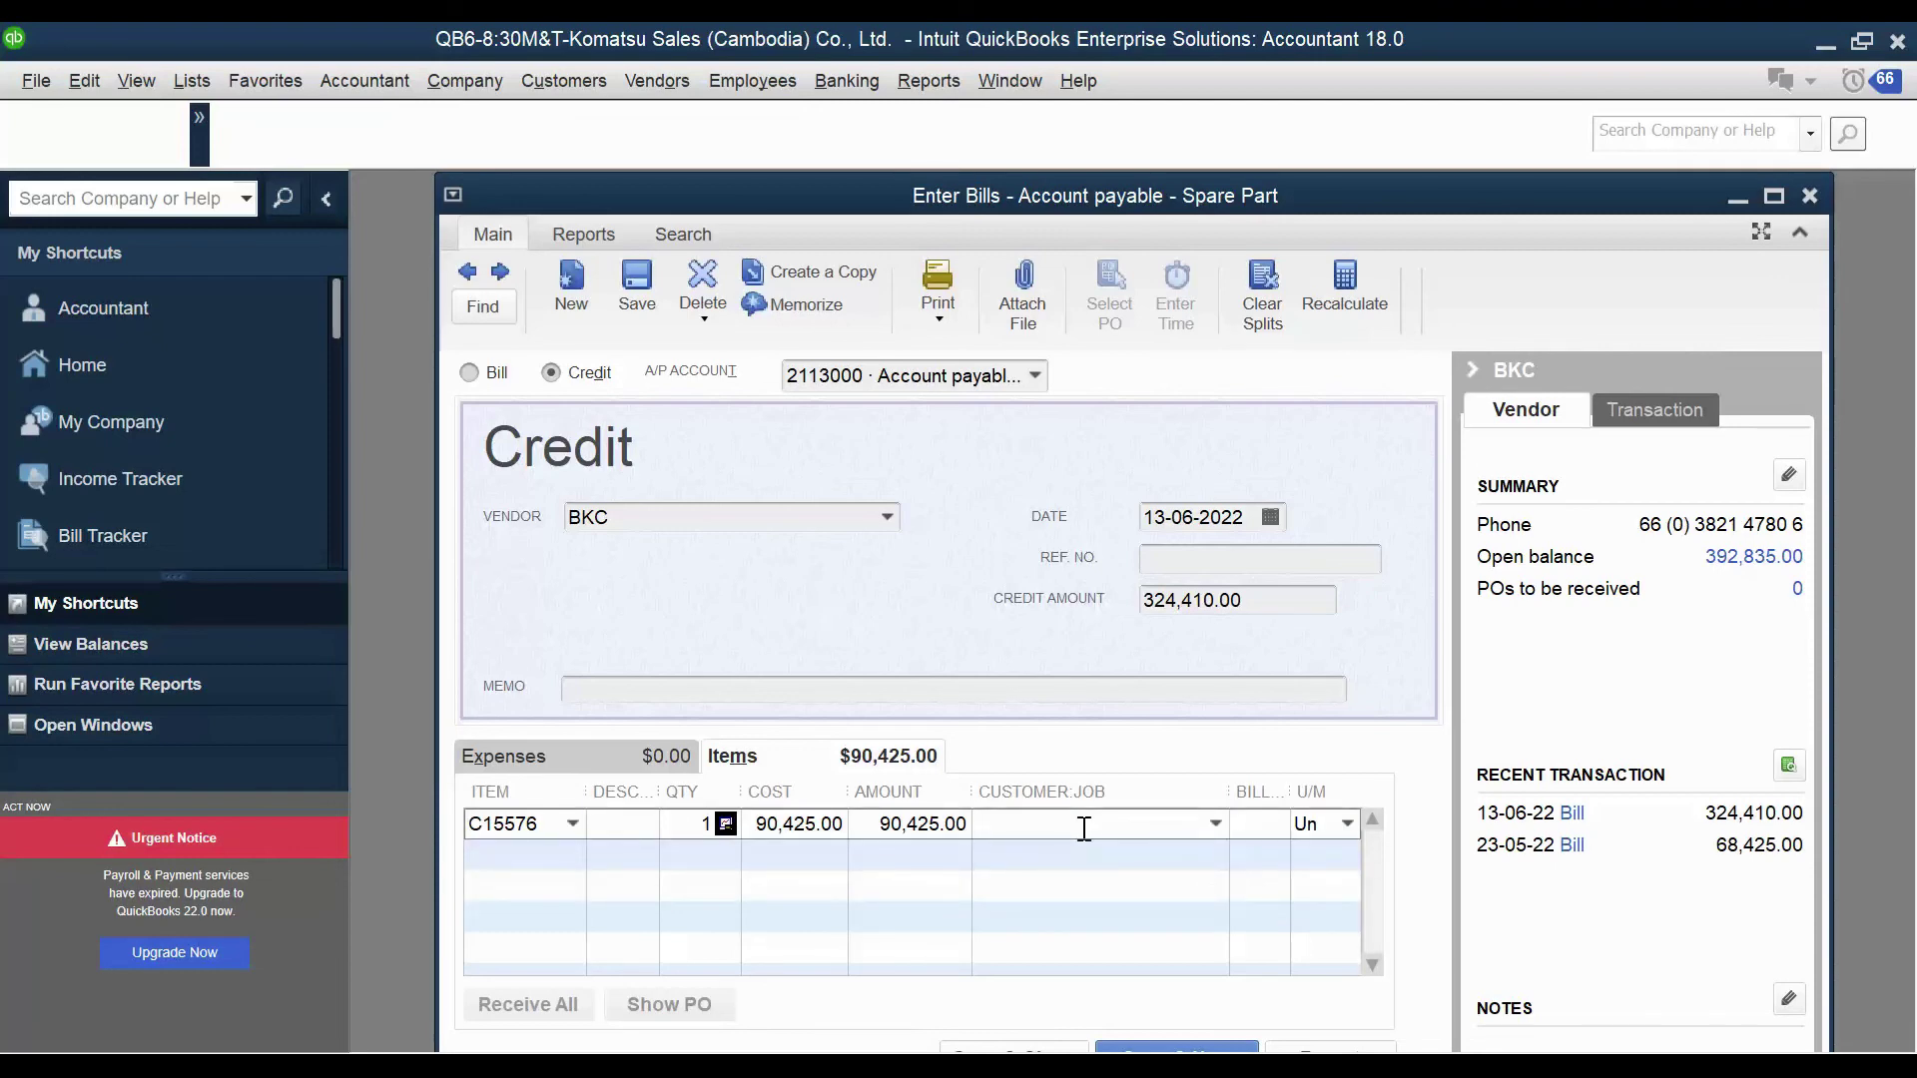
Maximize the BKC credit form and check its credit amount against the remaining item line.
{"action": "left_click", "coordinate": [1774, 196]}
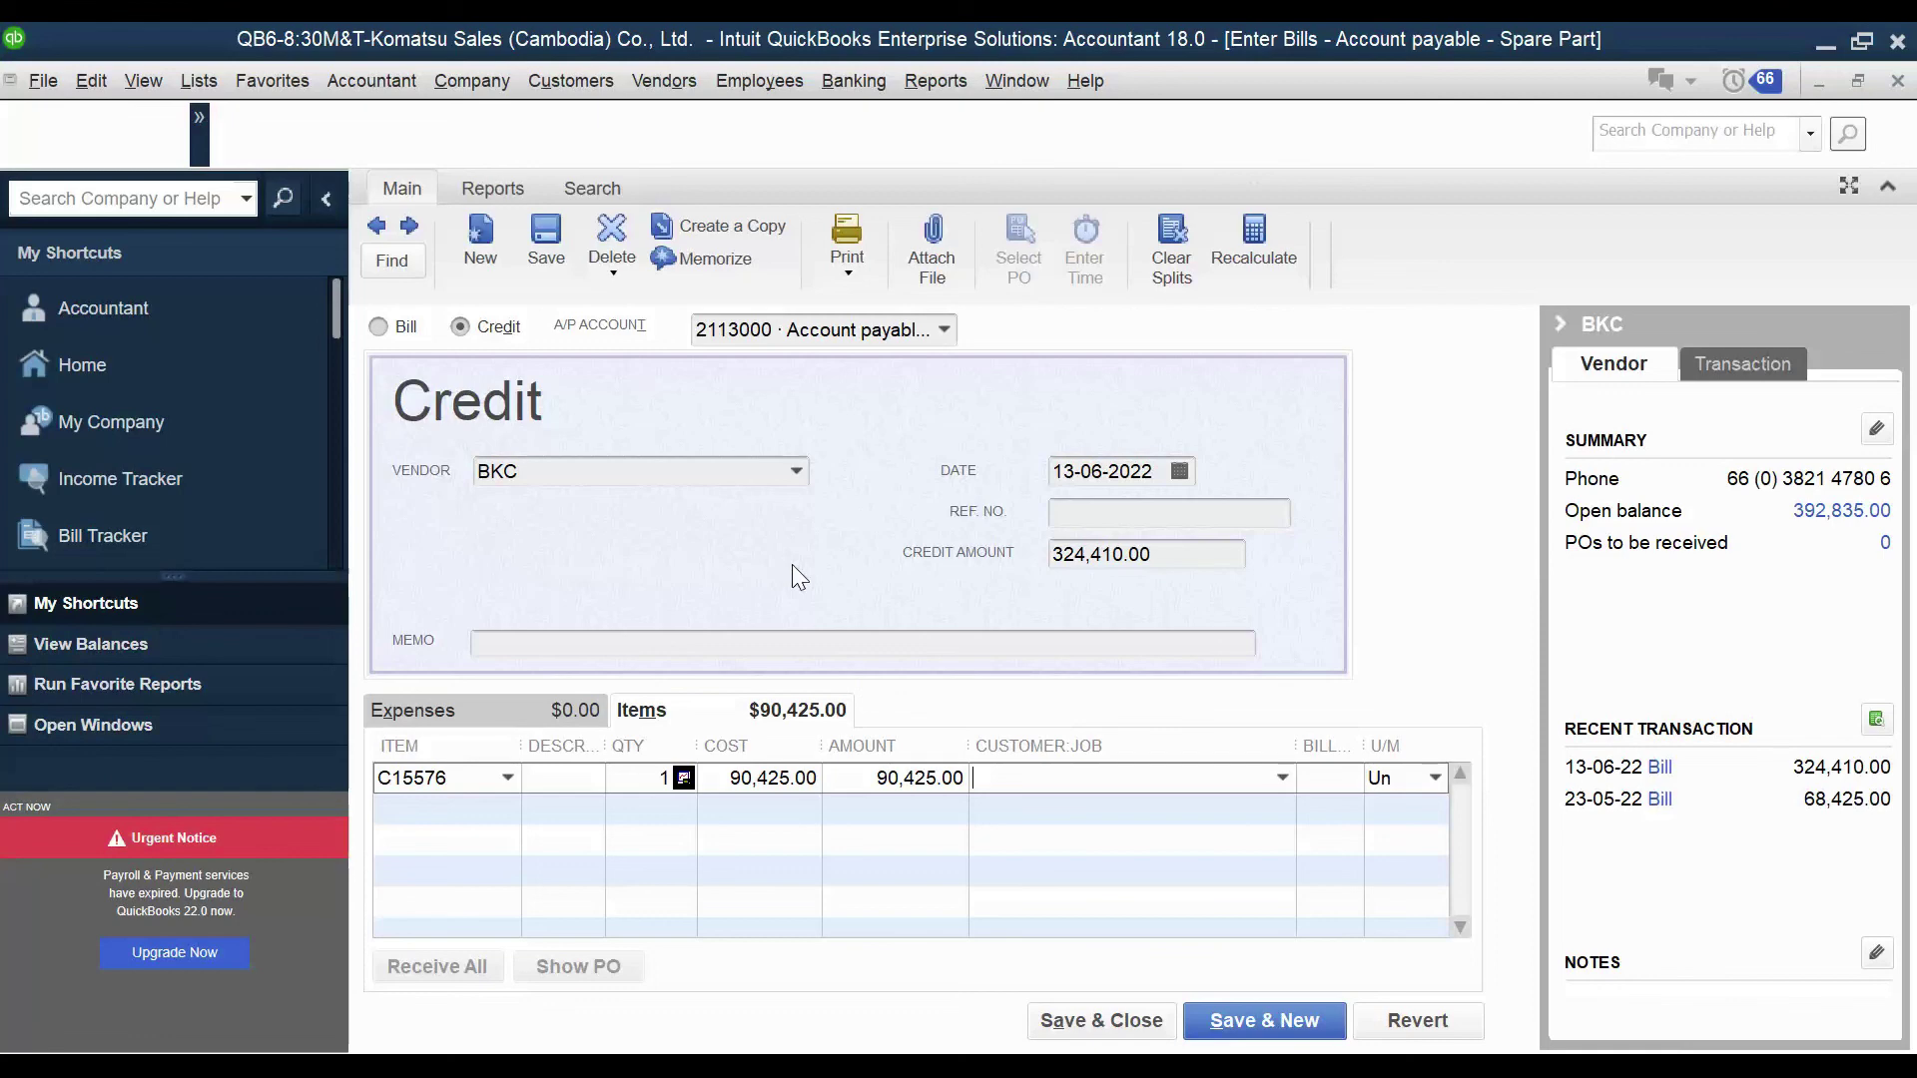
{"action": "left_click", "coordinate": [1144, 569]}
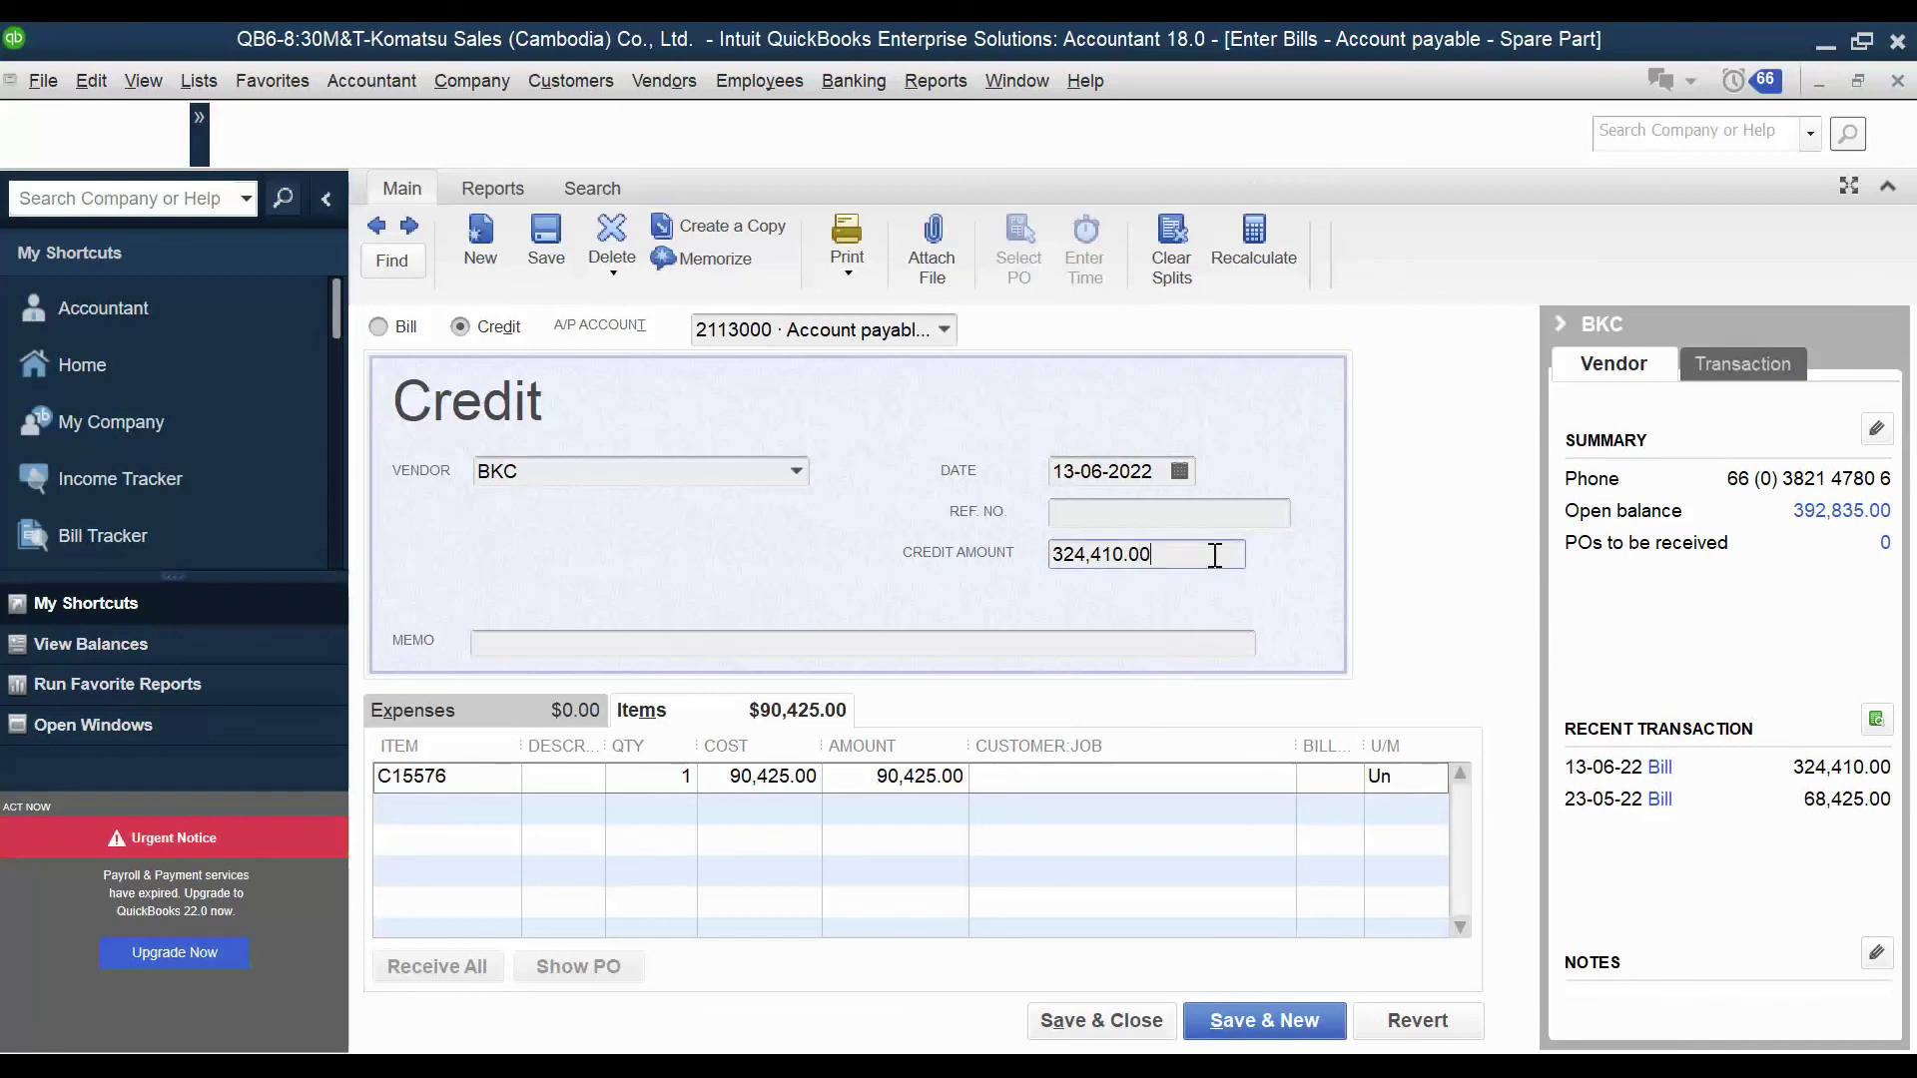
{"action": "left_click", "coordinate": [1225, 804]}
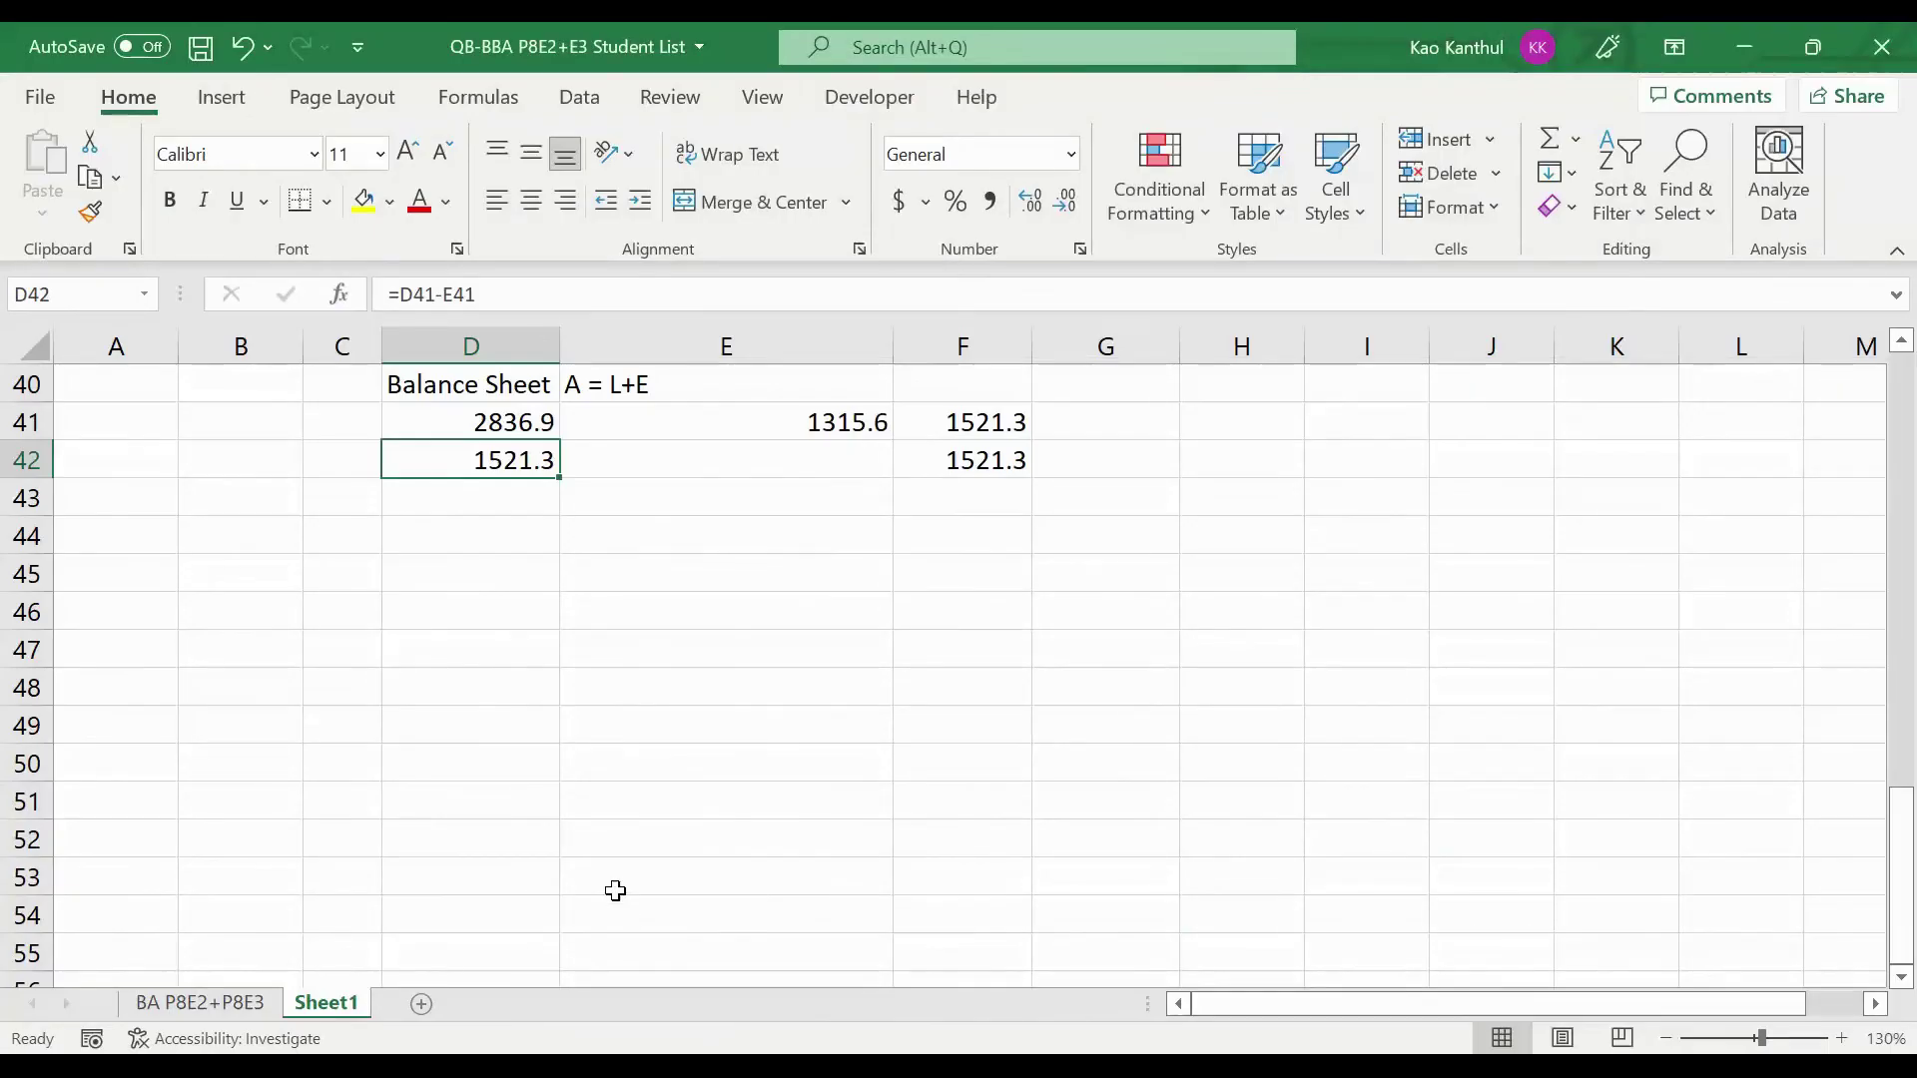
Label a sample journal entry from cell D48, with Dr. Rental in row 48 and Cr. Rental in row 49.
{"action": "left_click", "coordinate": [415, 699]}
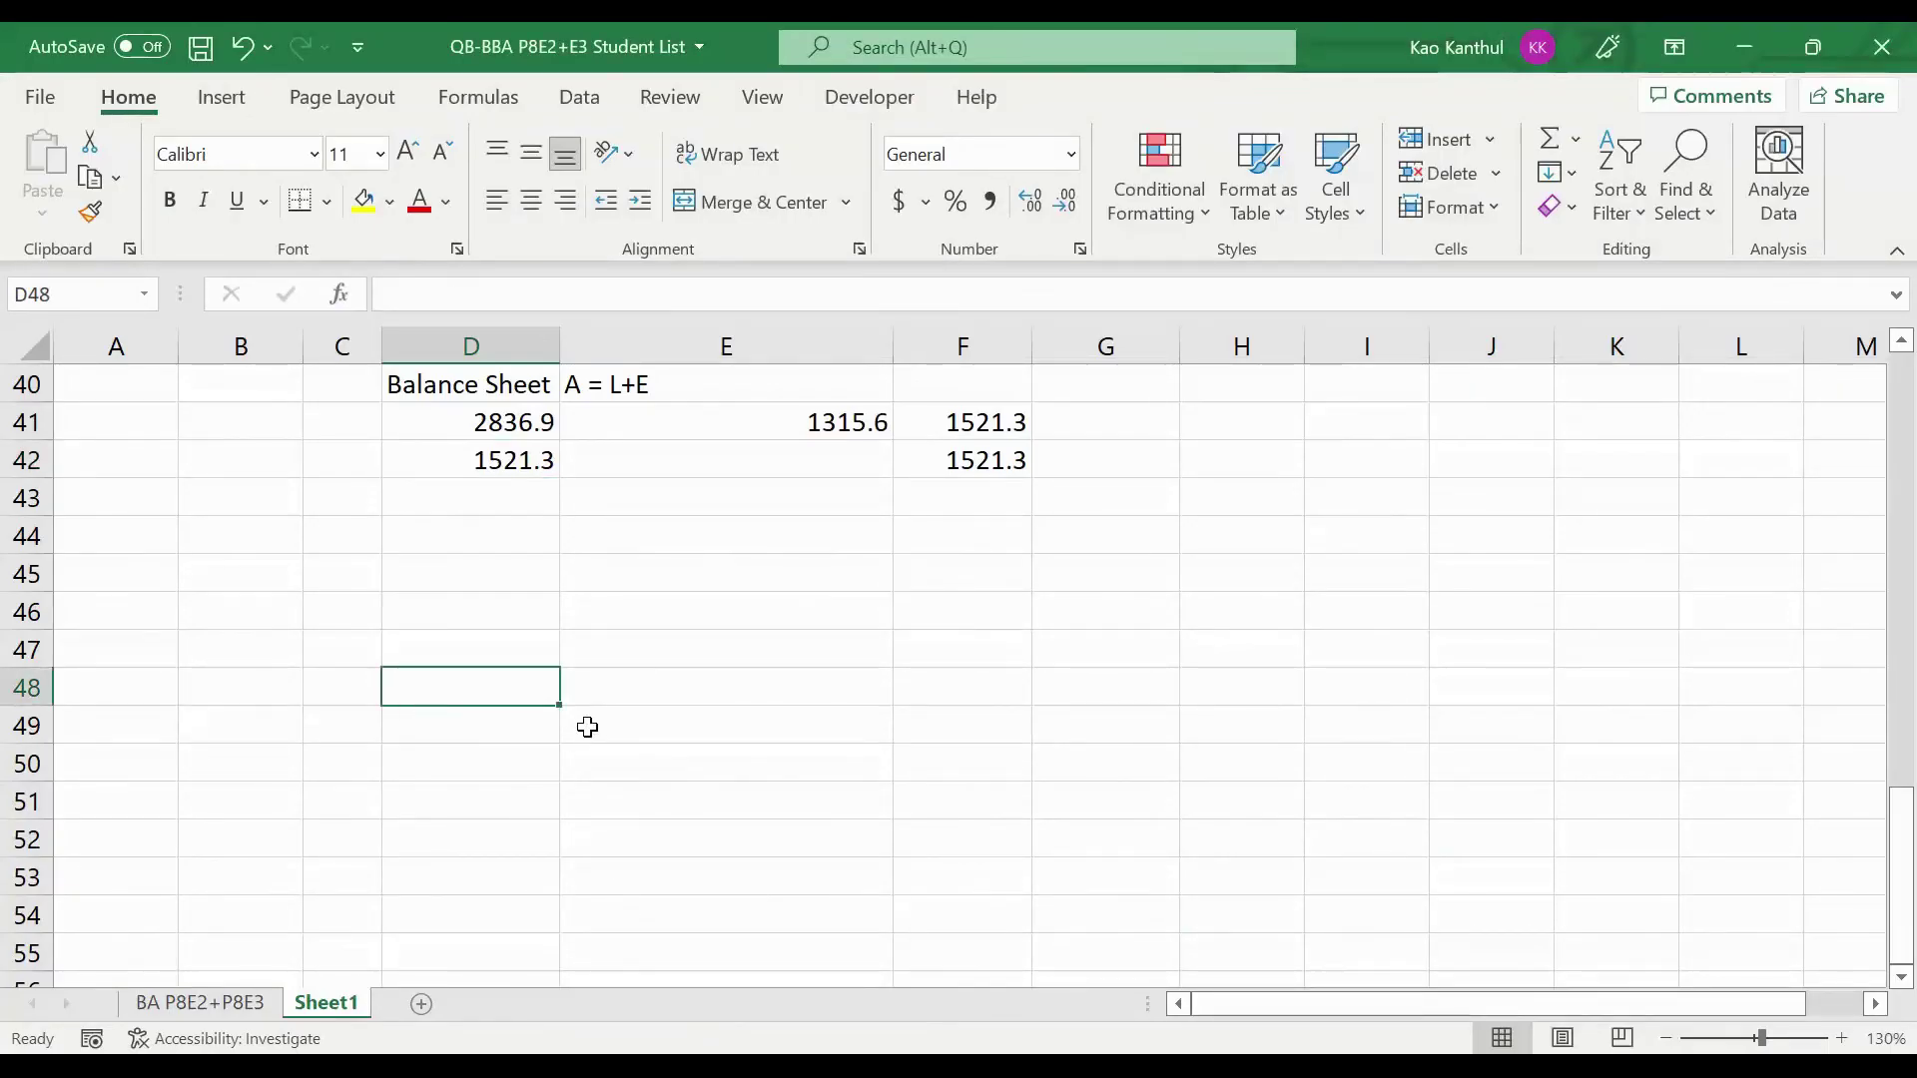
{"action": "type", "text": "Dr."}
{"action": "key", "text": "Tab"}
{"action": "type", "text": "Rental"}
{"action": "key", "text": "Return"}
{"action": "type", "text": "Cr"}
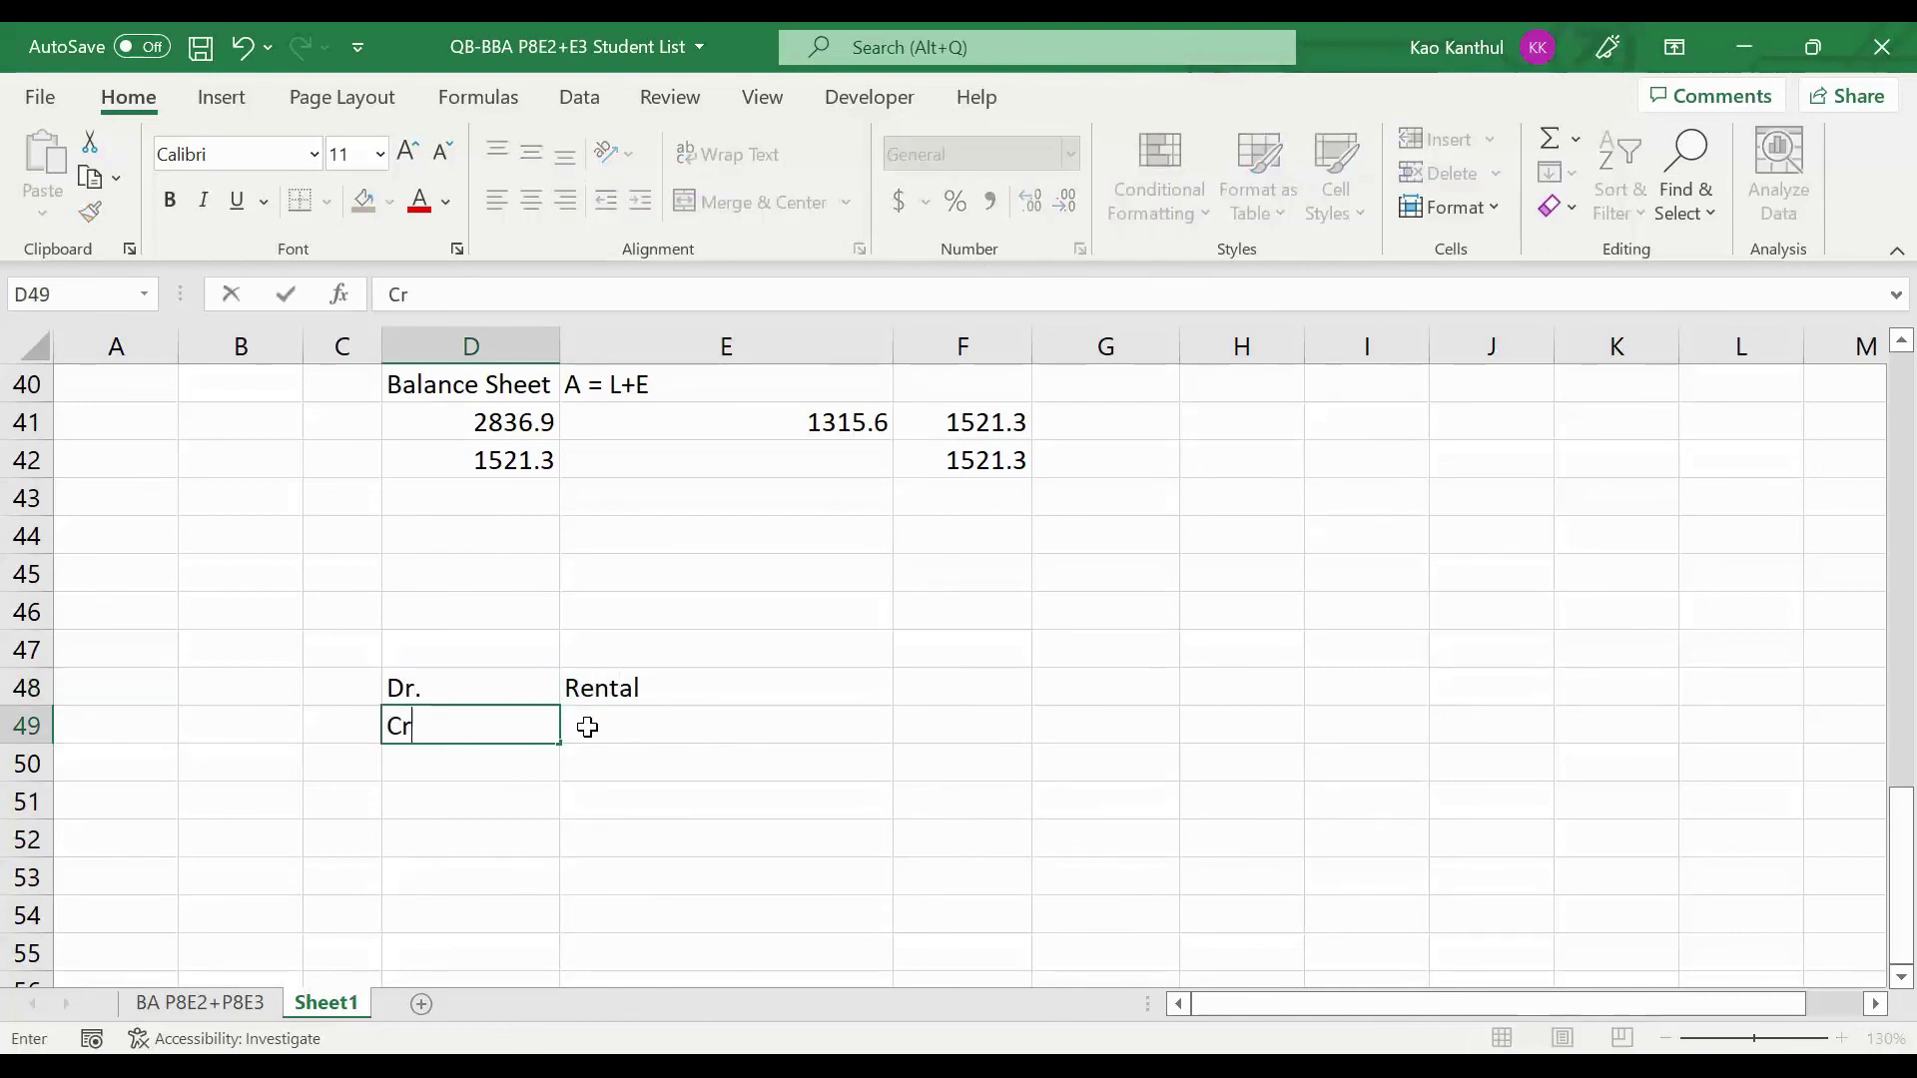
{"action": "type", "text": "."}
{"action": "key", "text": "Tab"}
{"action": "type", "text": "Rental"}
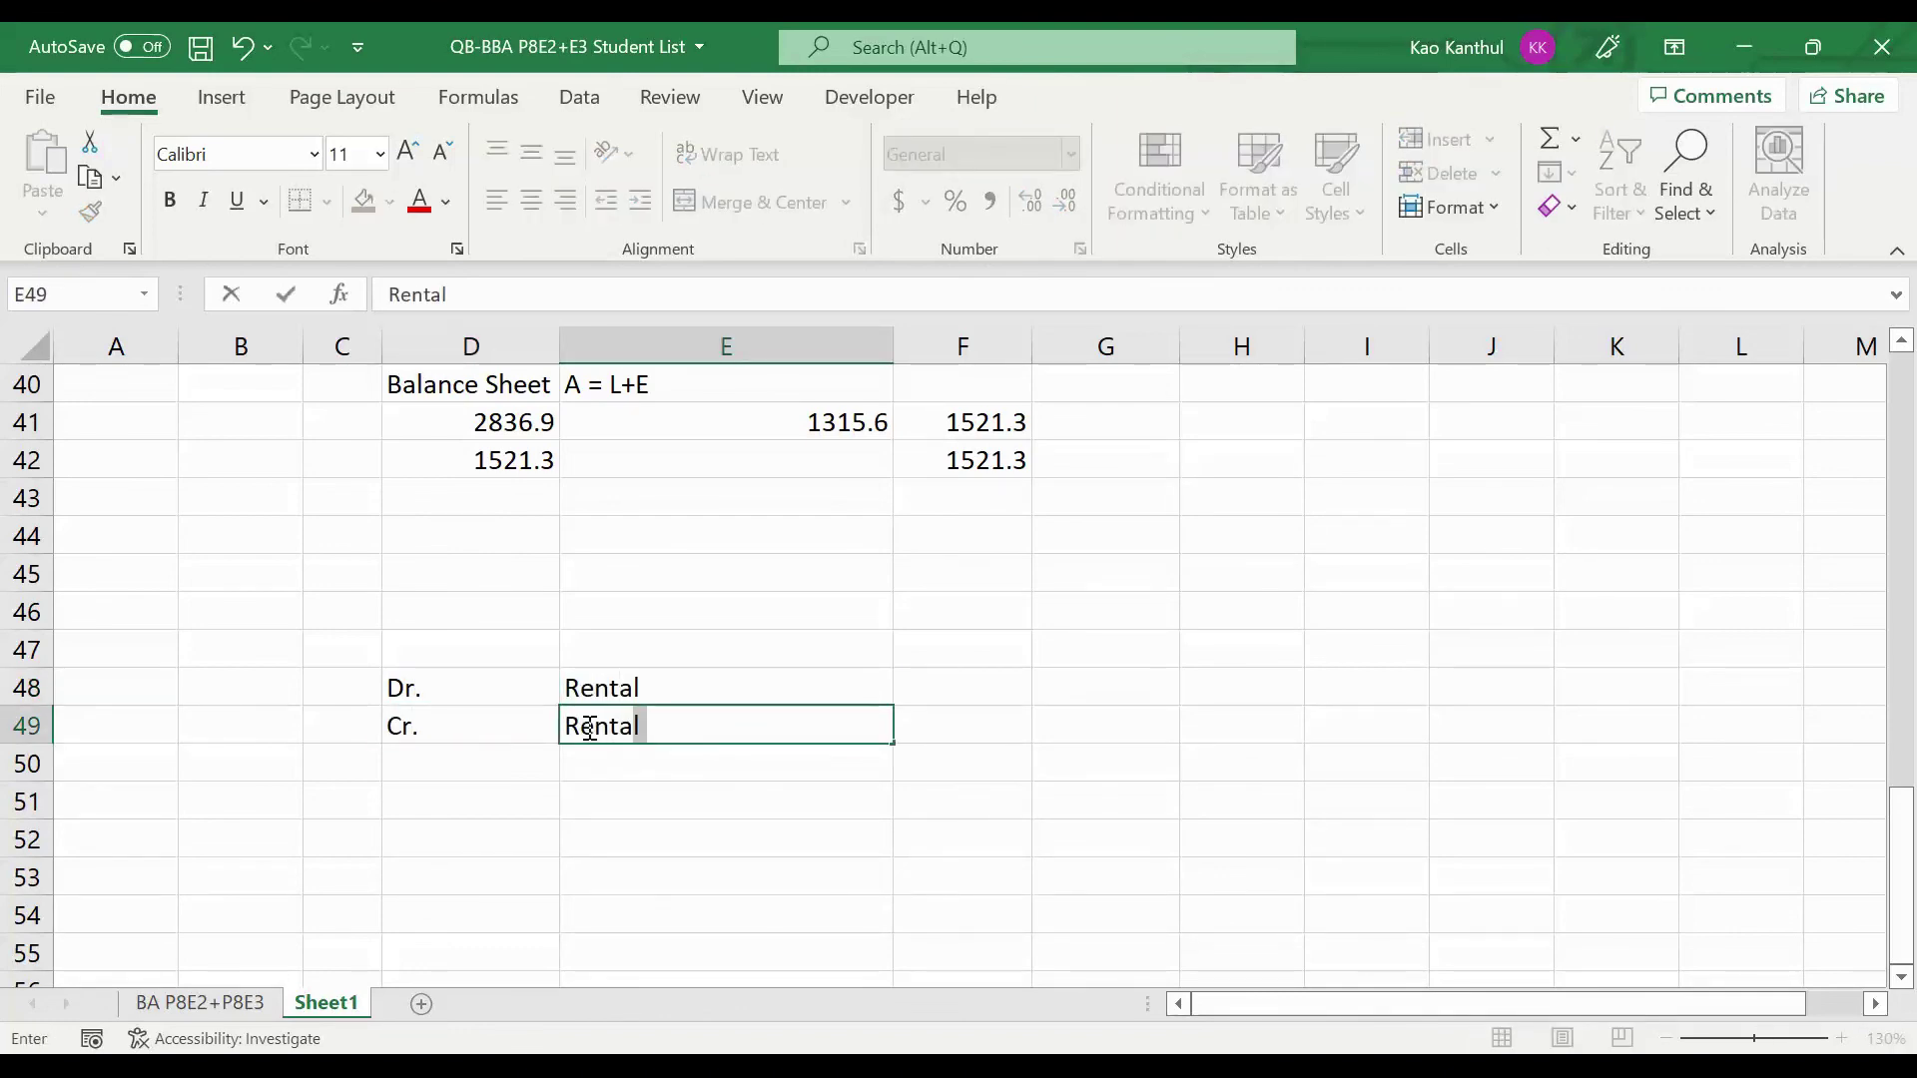
Enter 150 as the debit amount in F48 and -150 as the credit amount in F49.
{"action": "left_click", "coordinate": [963, 689]}
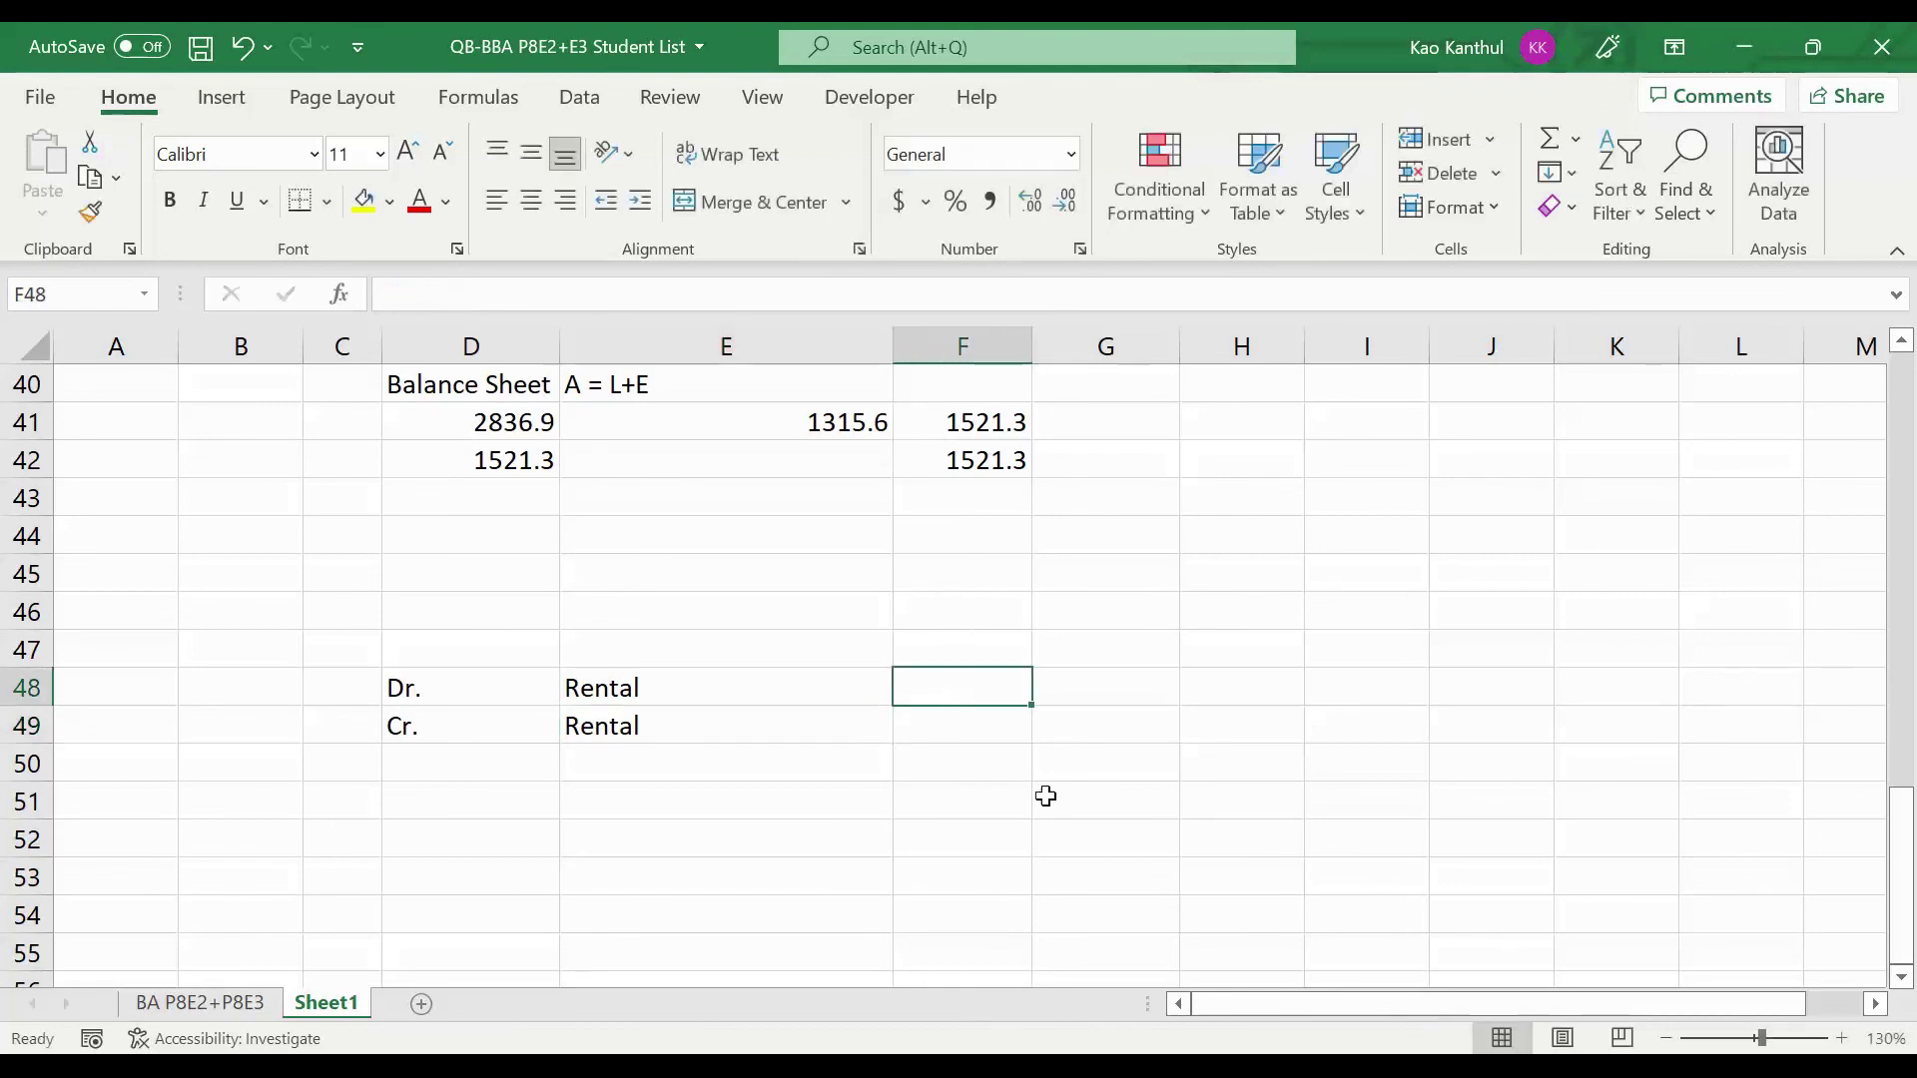
{"action": "type", "text": "150"}
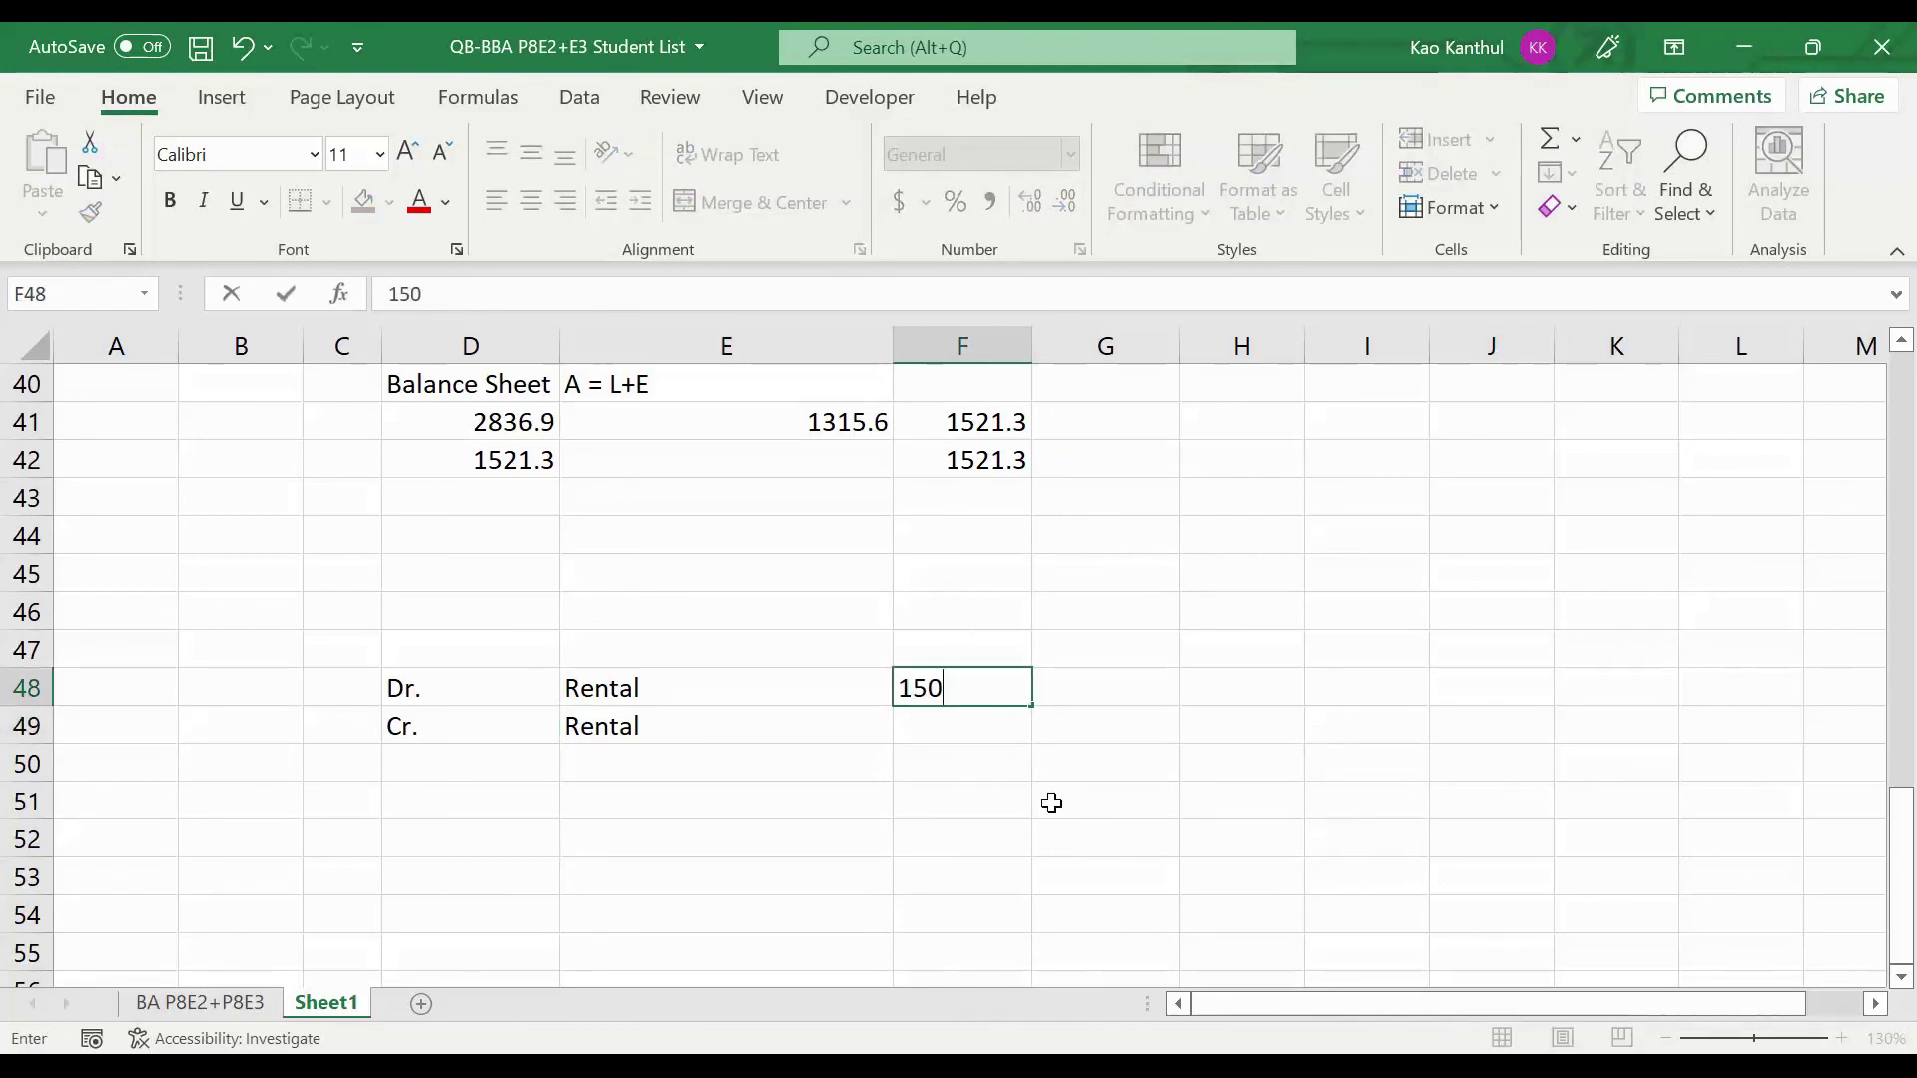
{"action": "left_click", "coordinate": [1004, 716]}
{"action": "left_click", "coordinate": [1112, 729]}
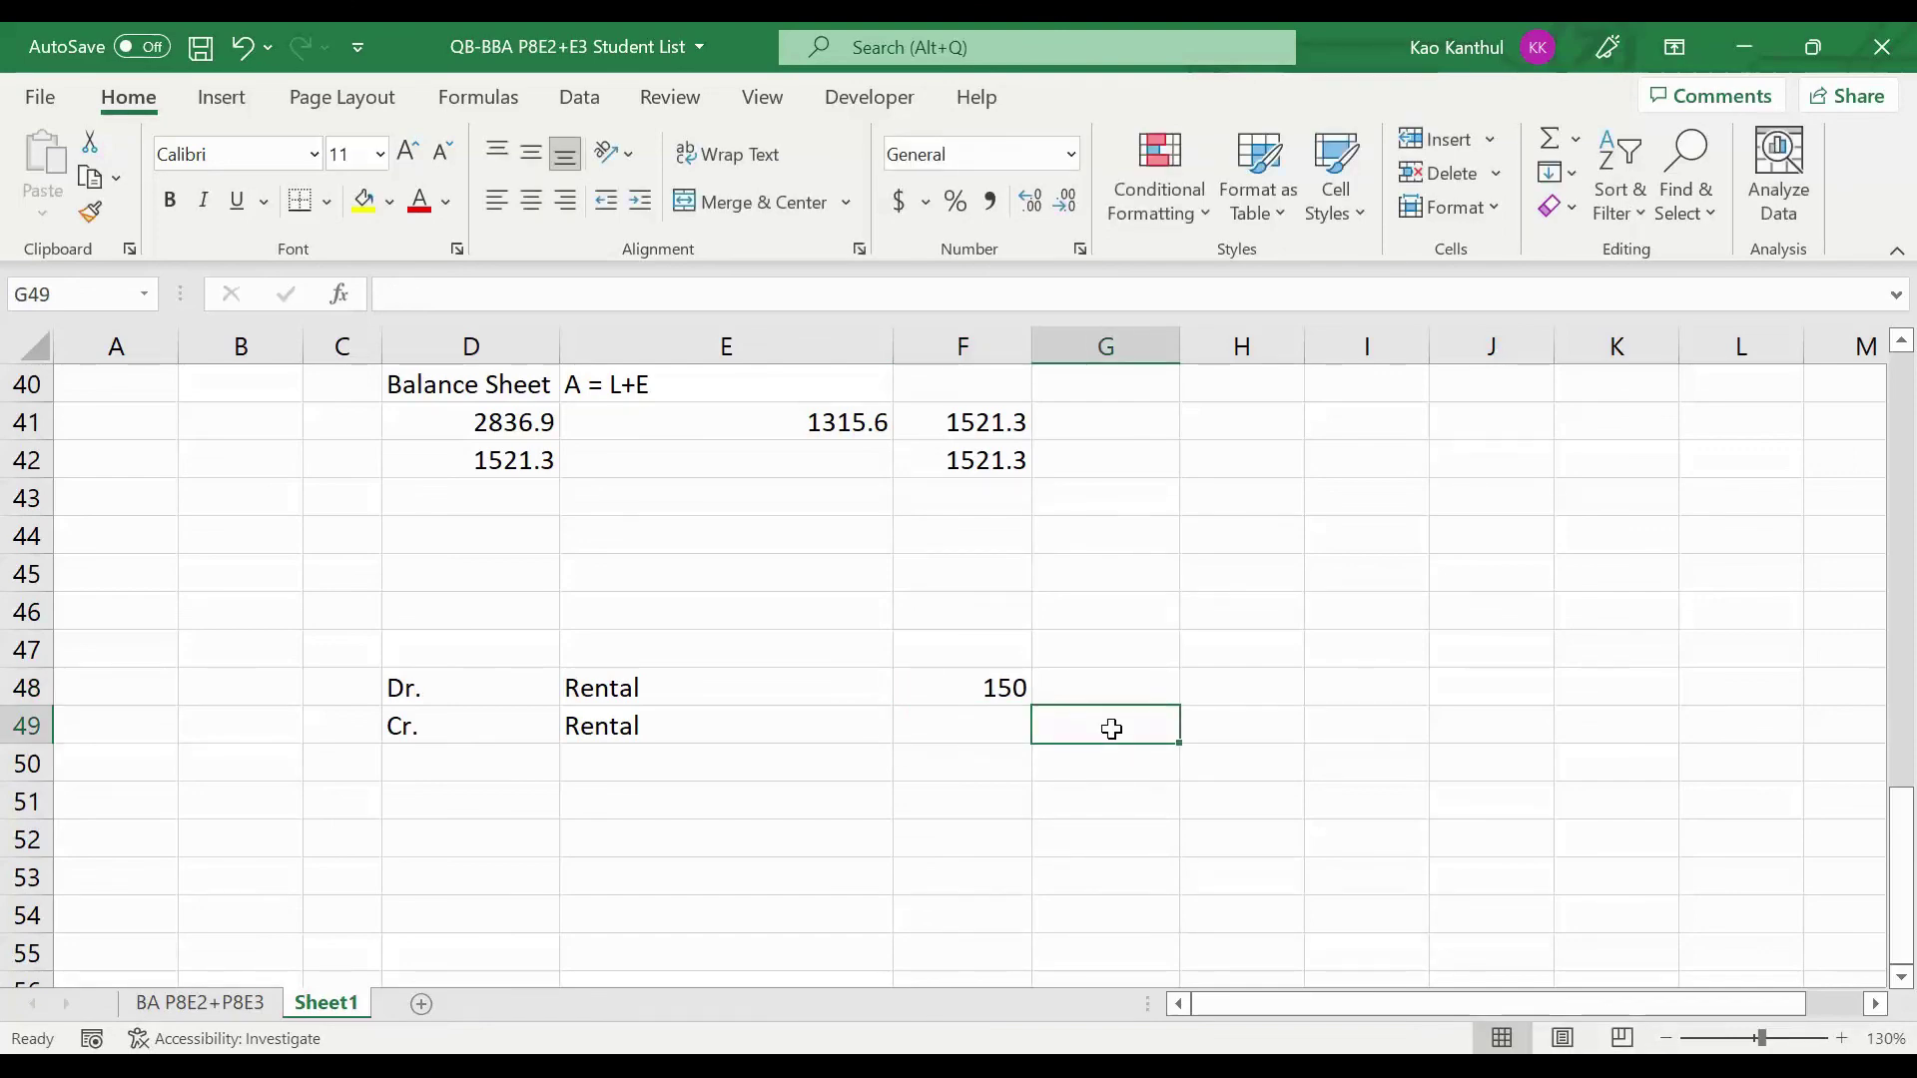
{"action": "key", "text": "Left"}
{"action": "type", "text": "-150"}
{"action": "key", "text": "Return"}
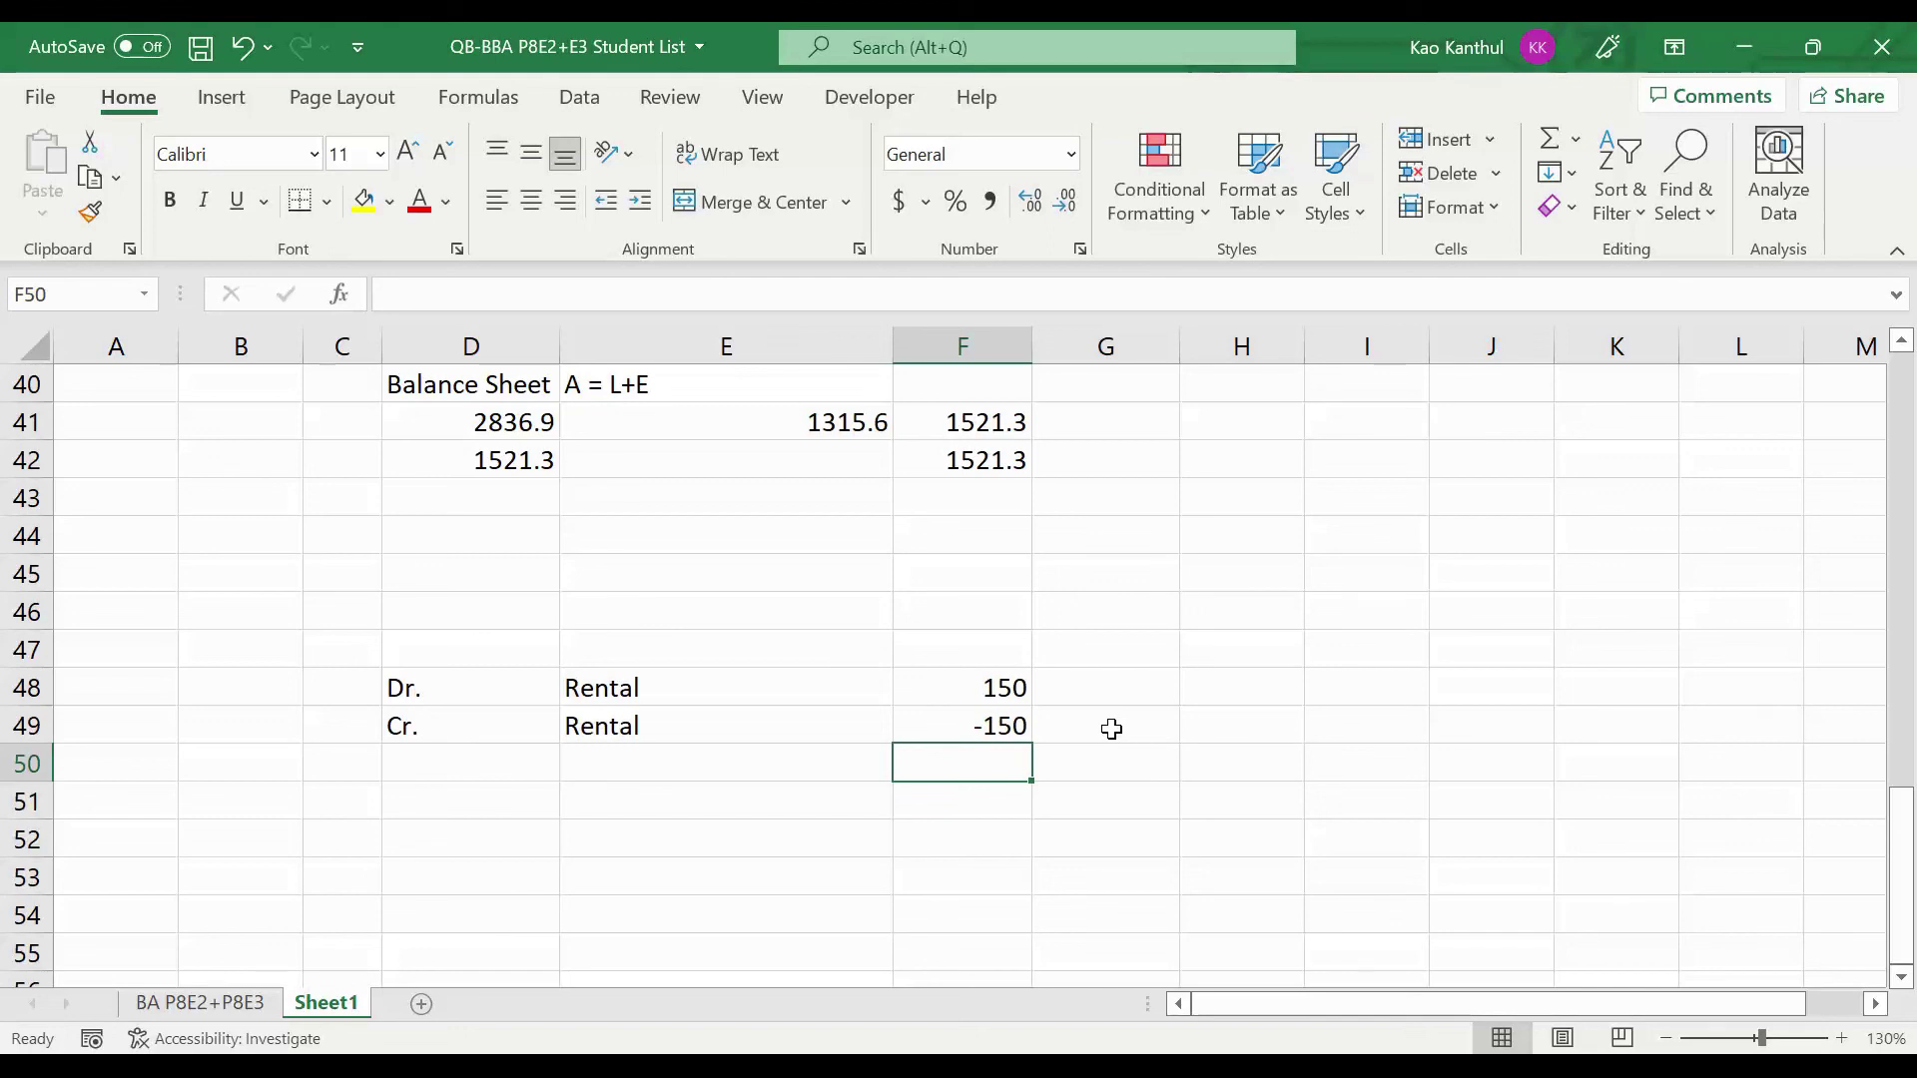
{"action": "type", "text": "sum"}
{"action": "key", "text": "BackSpace"}
{"action": "key", "text": "BackSpace"}
{"action": "key", "text": "BackSpace"}
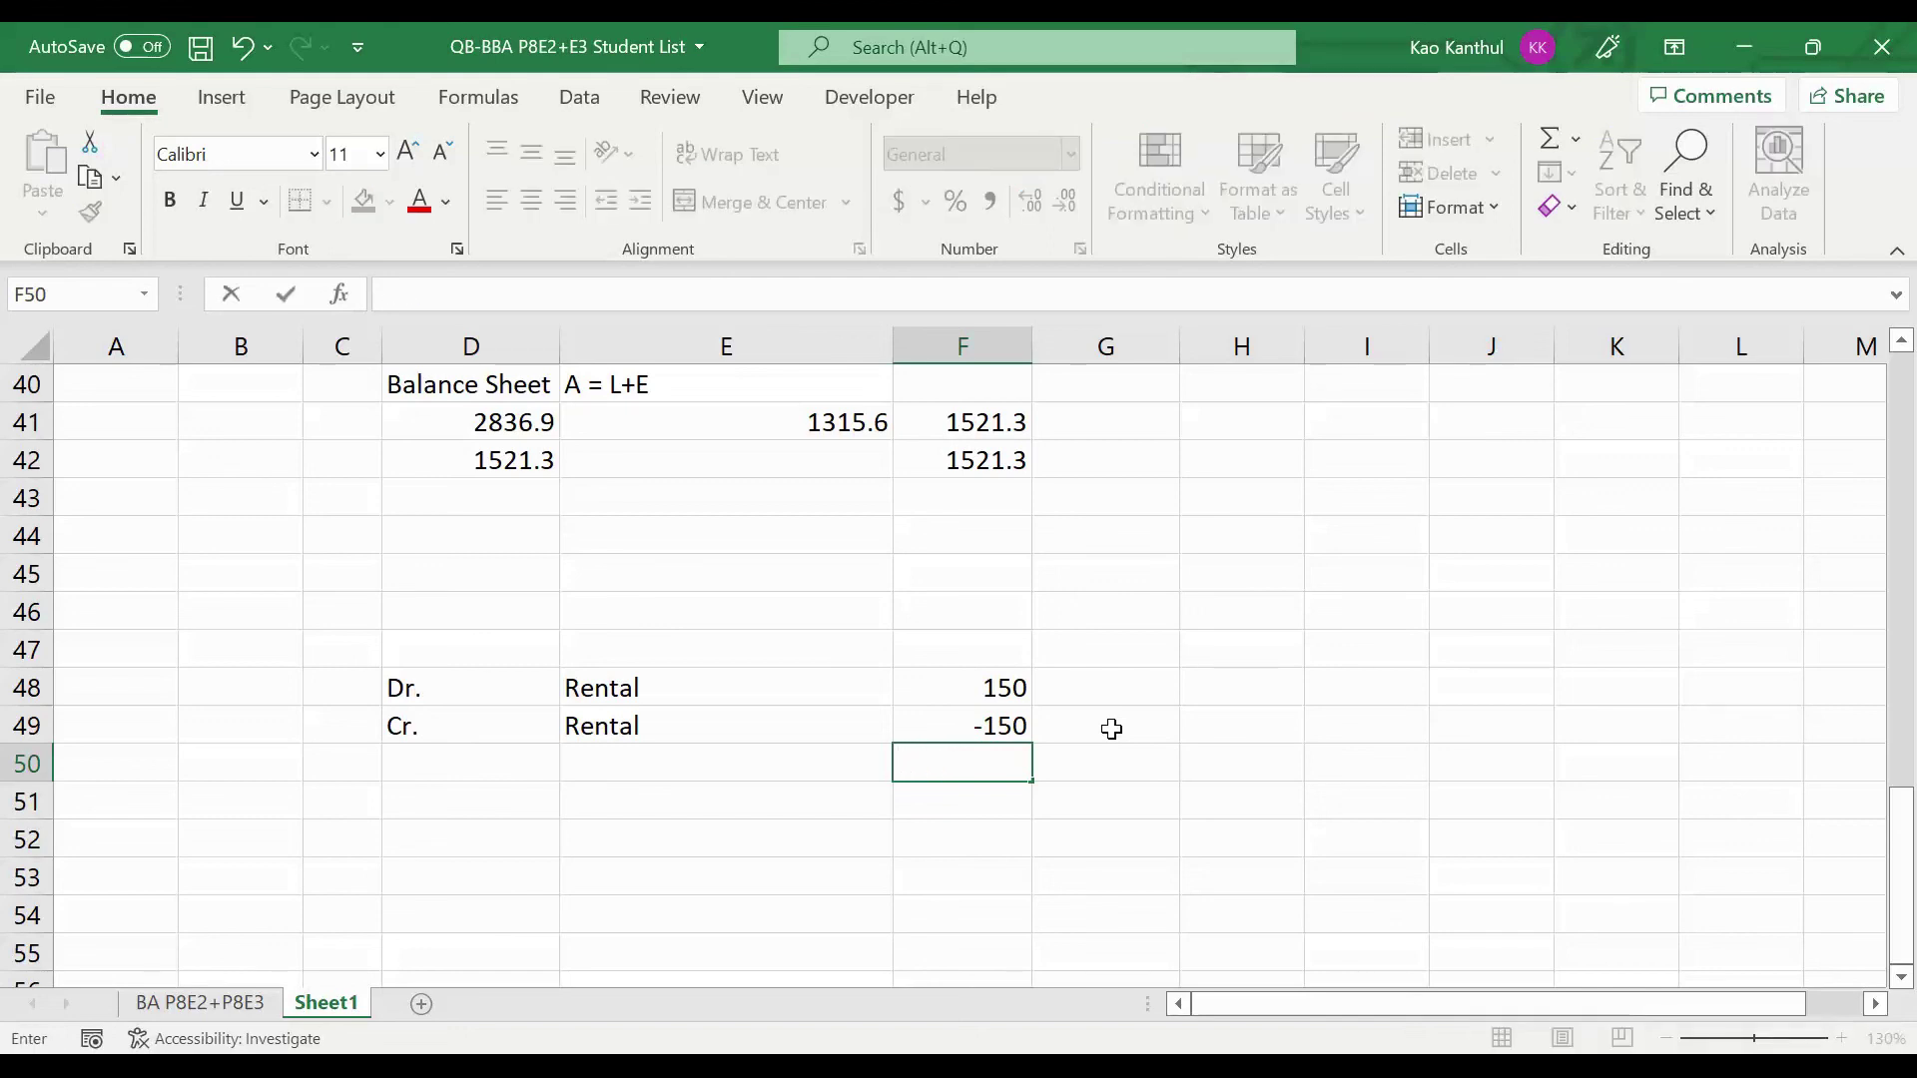
Add the debit and credit amounts in F50 with =F48+F49, and select the Dr. row and the Cr. row in turn.
{"action": "type", "text": "="}
{"action": "key", "text": "Up"}
{"action": "key", "text": "Up"}
{"action": "type", "text": "+"}
{"action": "key", "text": "Up"}
{"action": "key", "text": "Return"}
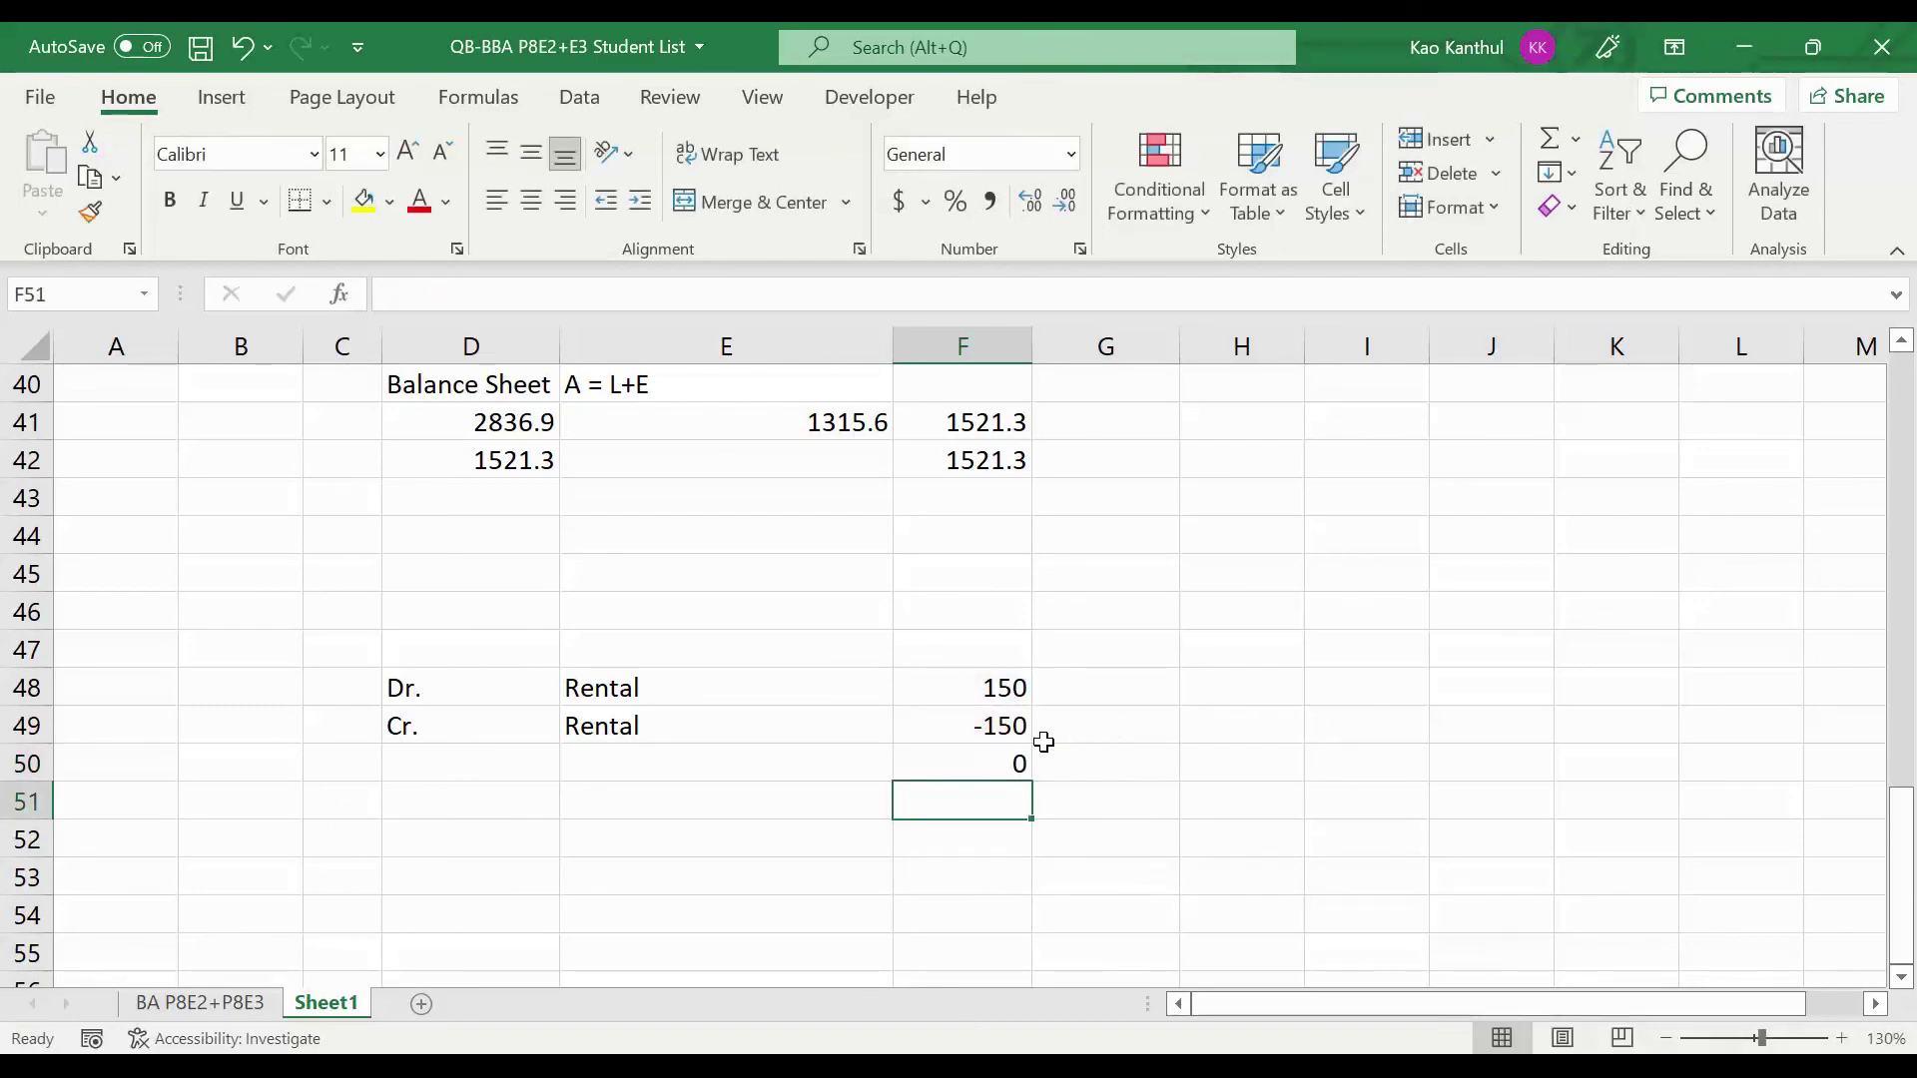
{"action": "left_click_drag", "start_coordinate": [423, 689], "coordinate": [993, 685]}
{"action": "left_click_drag", "start_coordinate": [544, 727], "coordinate": [916, 736]}
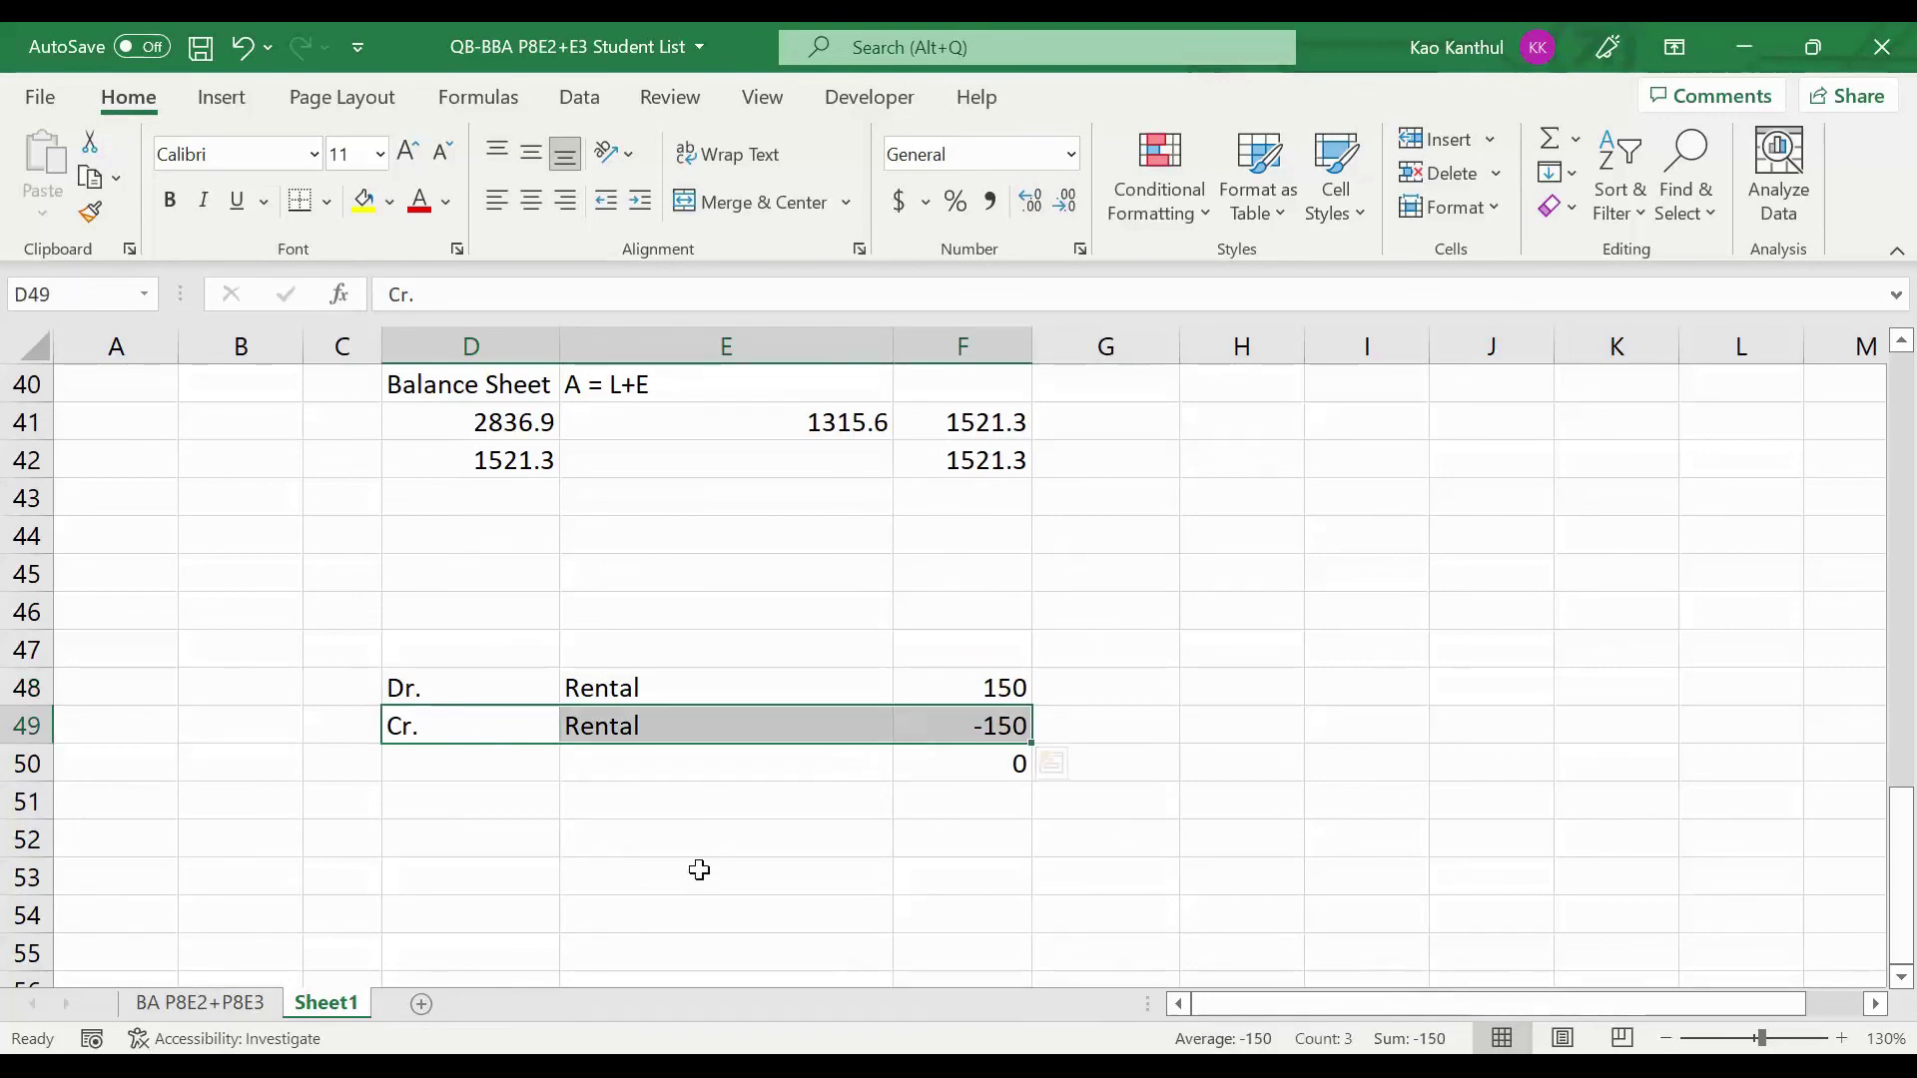